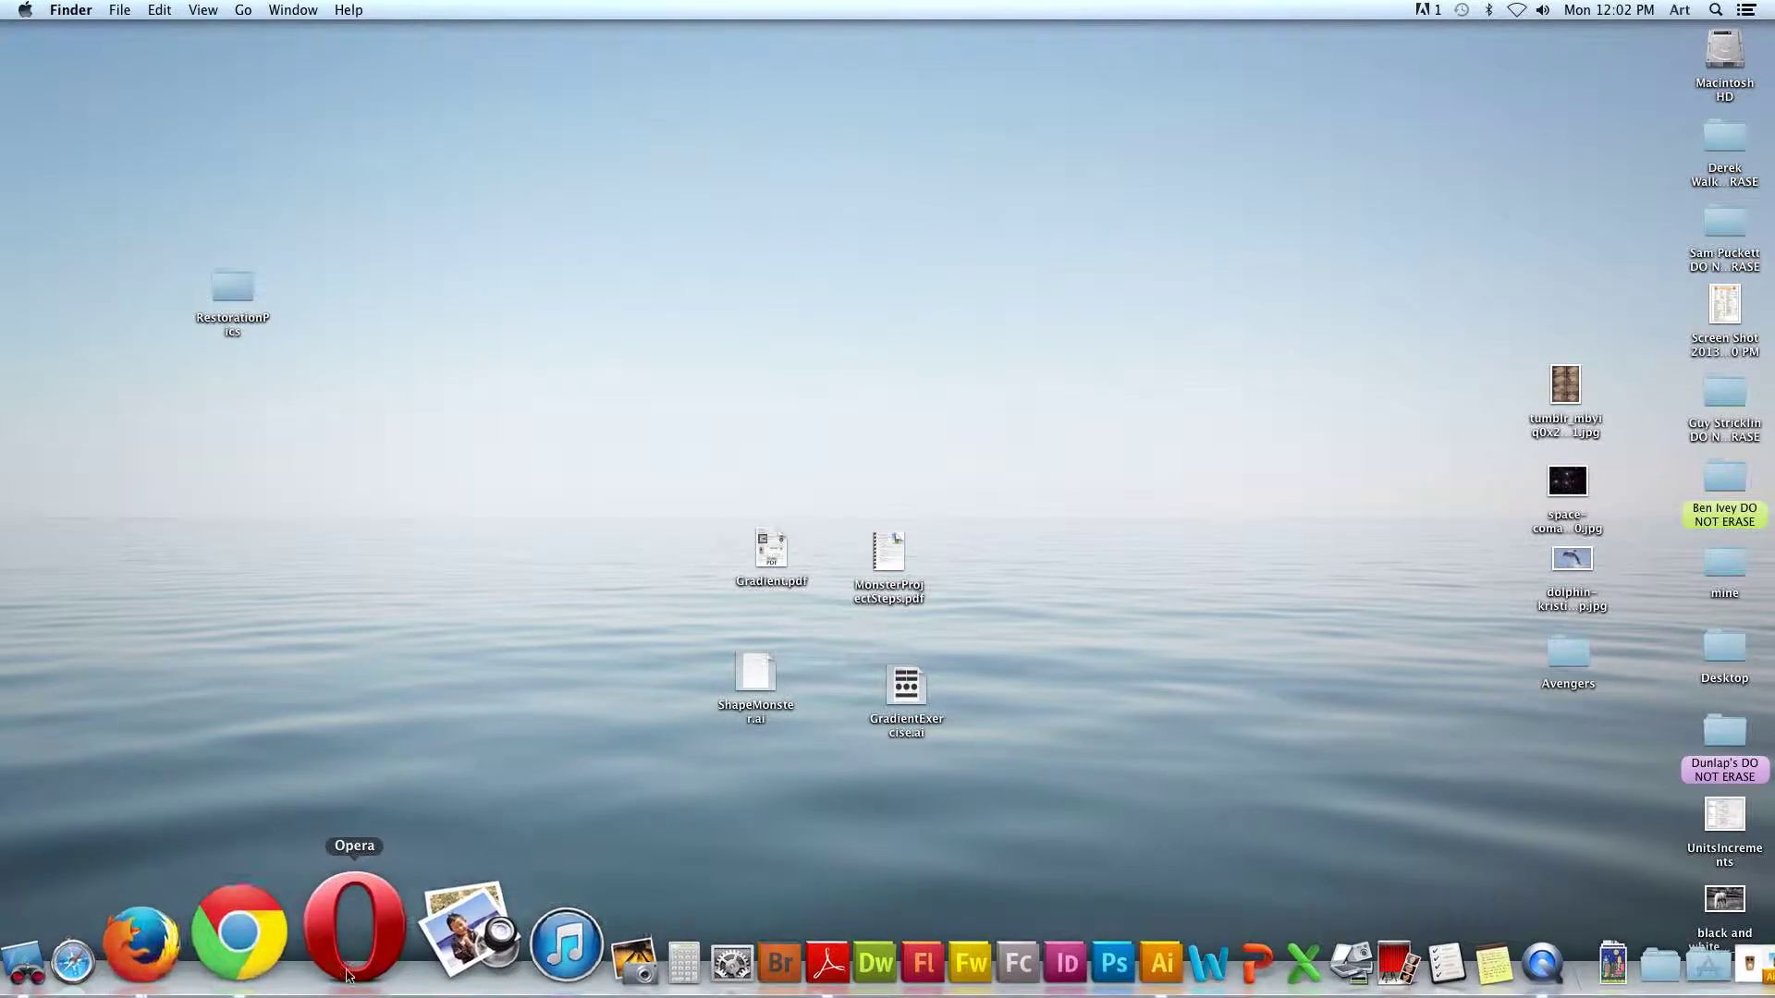
Switch to Firefox and look over the ART205.A Fall 2013 course page.
click(245, 926)
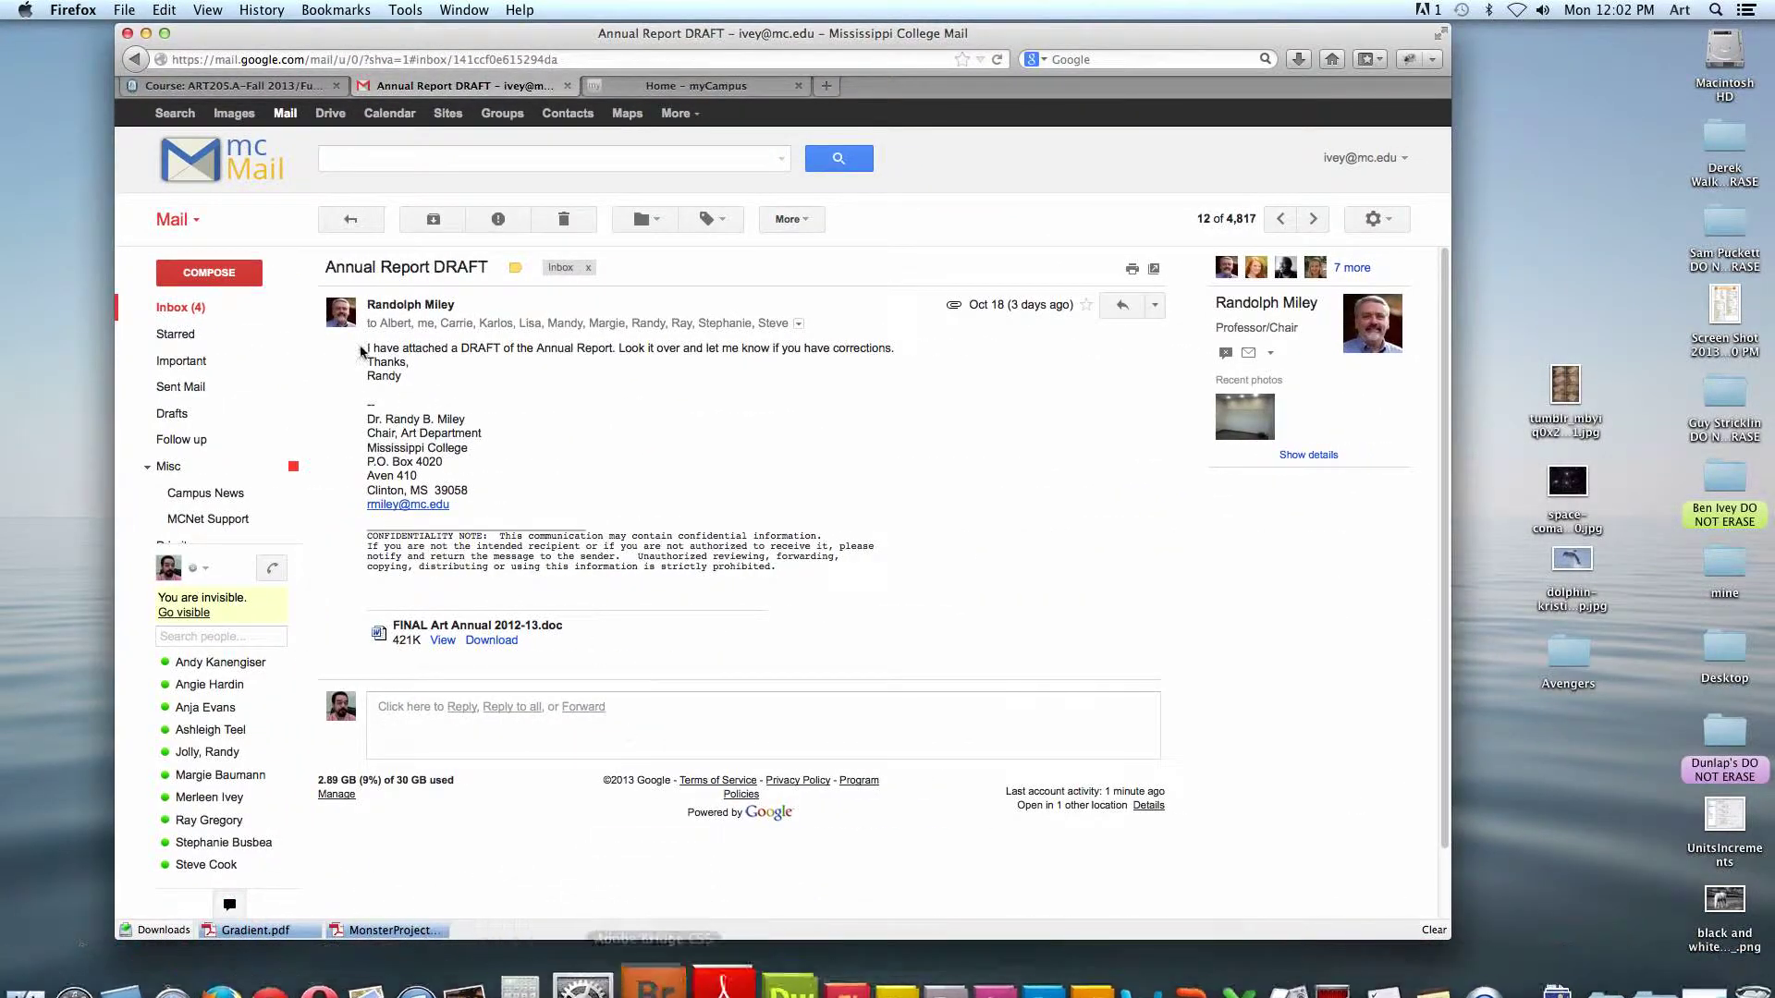
click(273, 92)
scroll(322, 443, down, 1)
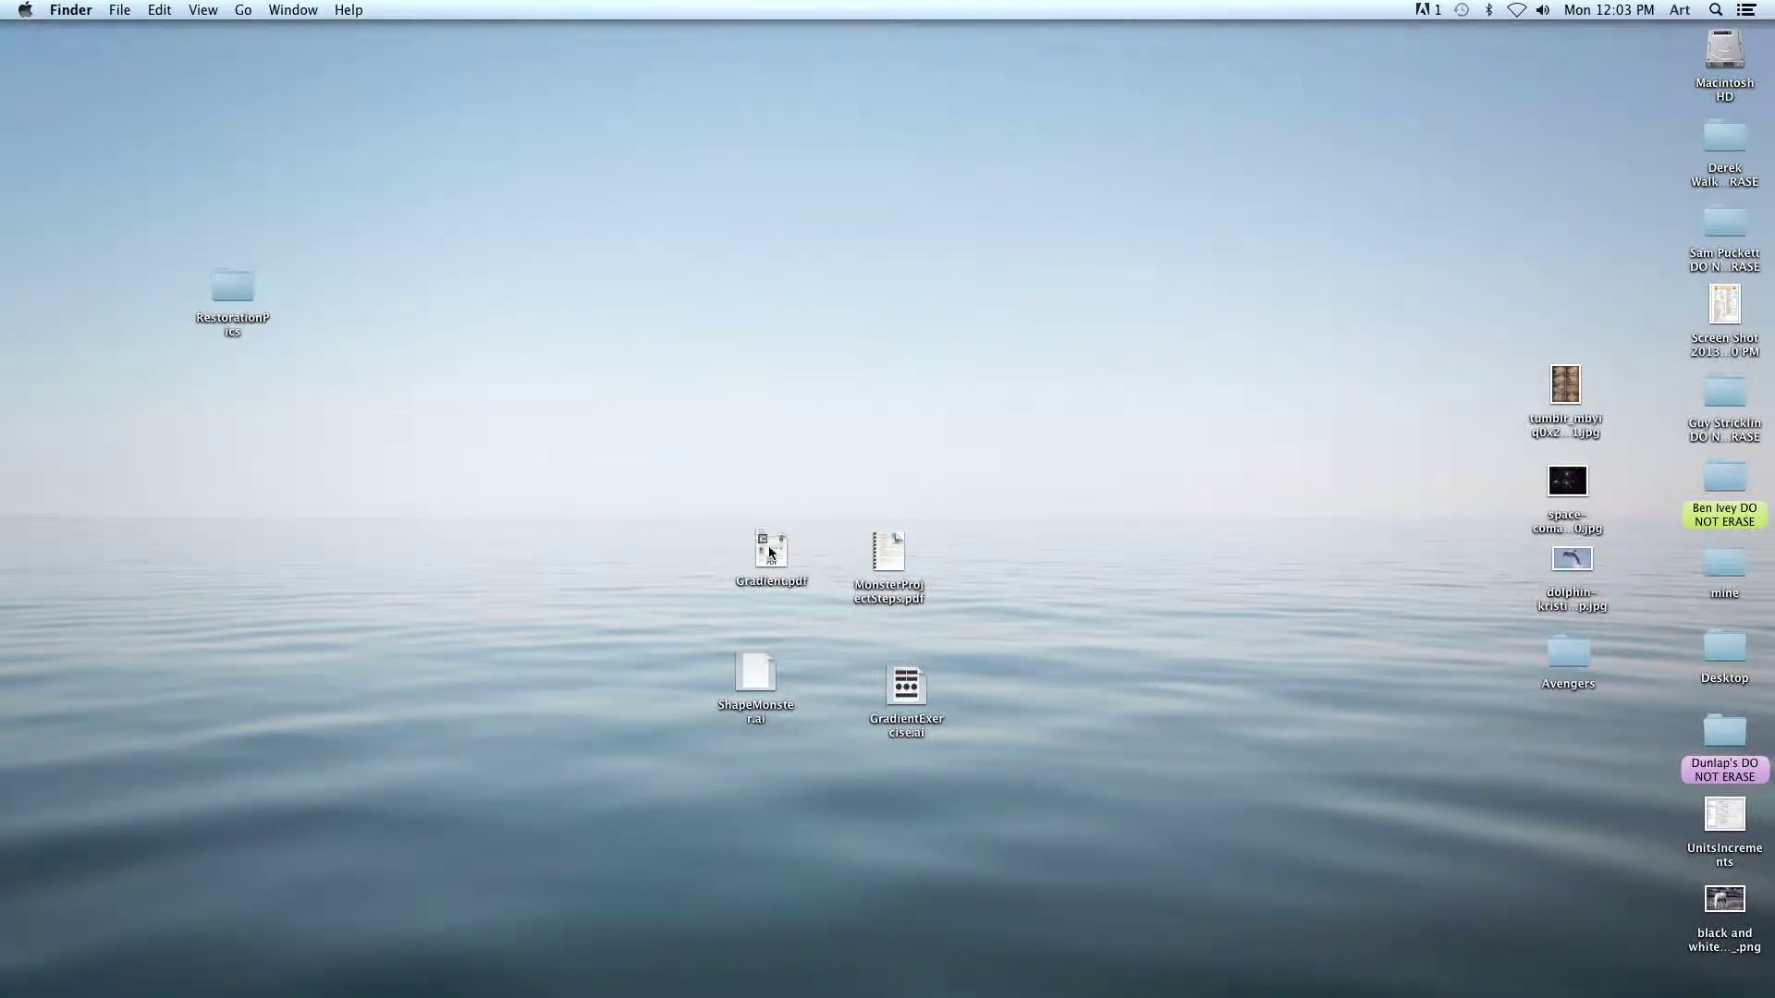
Preview Gradient.pdf from the desktop to read its gradient instructions, and close the preview.
click(759, 544)
key(space)
drag(1331, 70, 1183, 43)
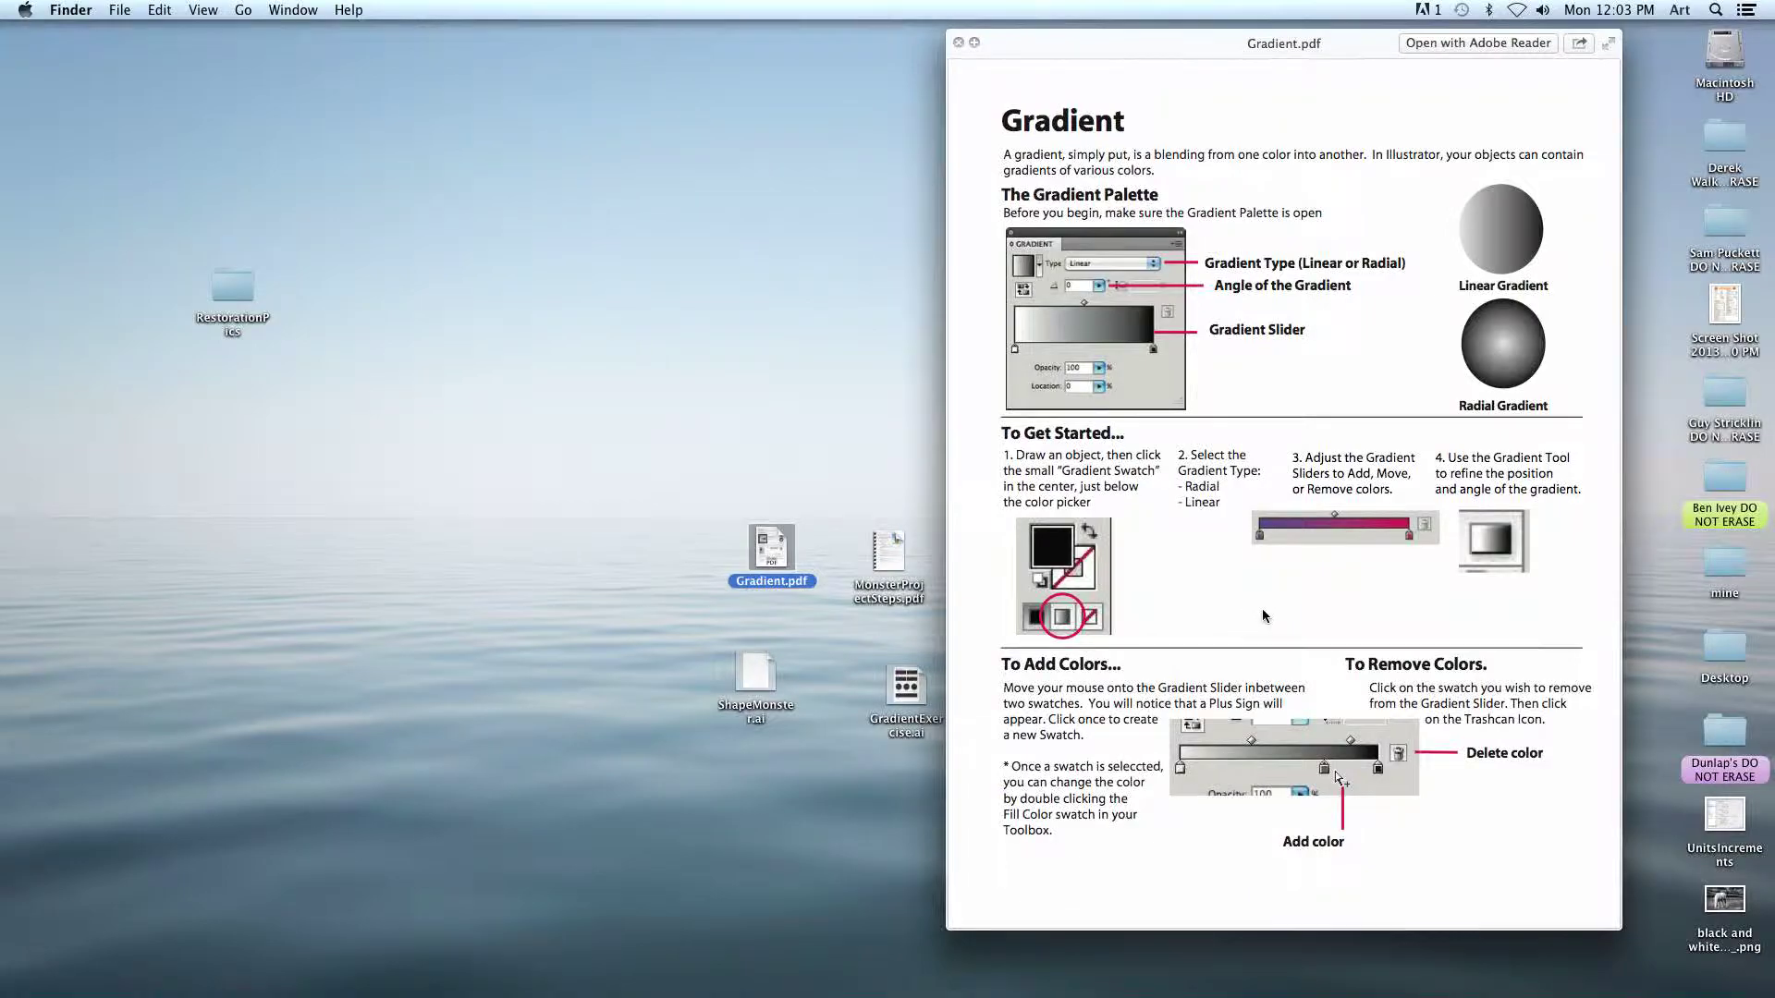
key(space)
Preview MonsterProjectSteps.pdf and read through its Shape Monster instruction pages, closing the preview when done.
click(920, 596)
key(space)
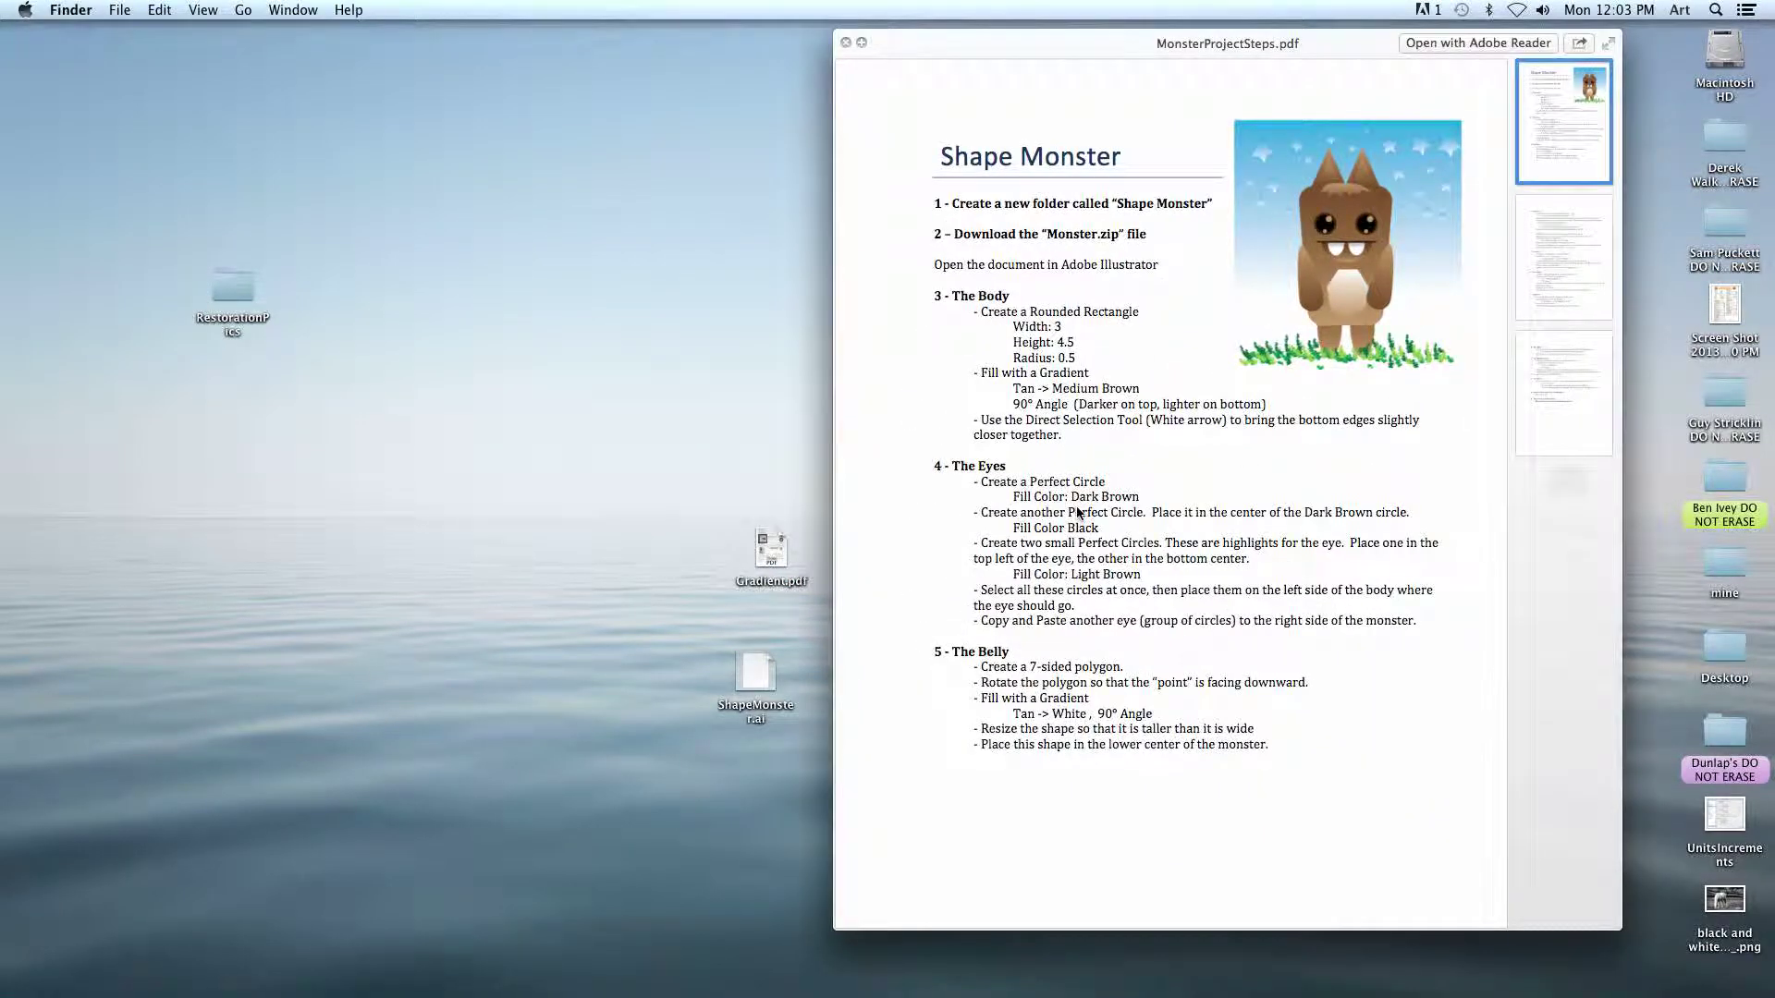
scroll(1078, 508, down, 20)
scroll(1078, 507, up, 10)
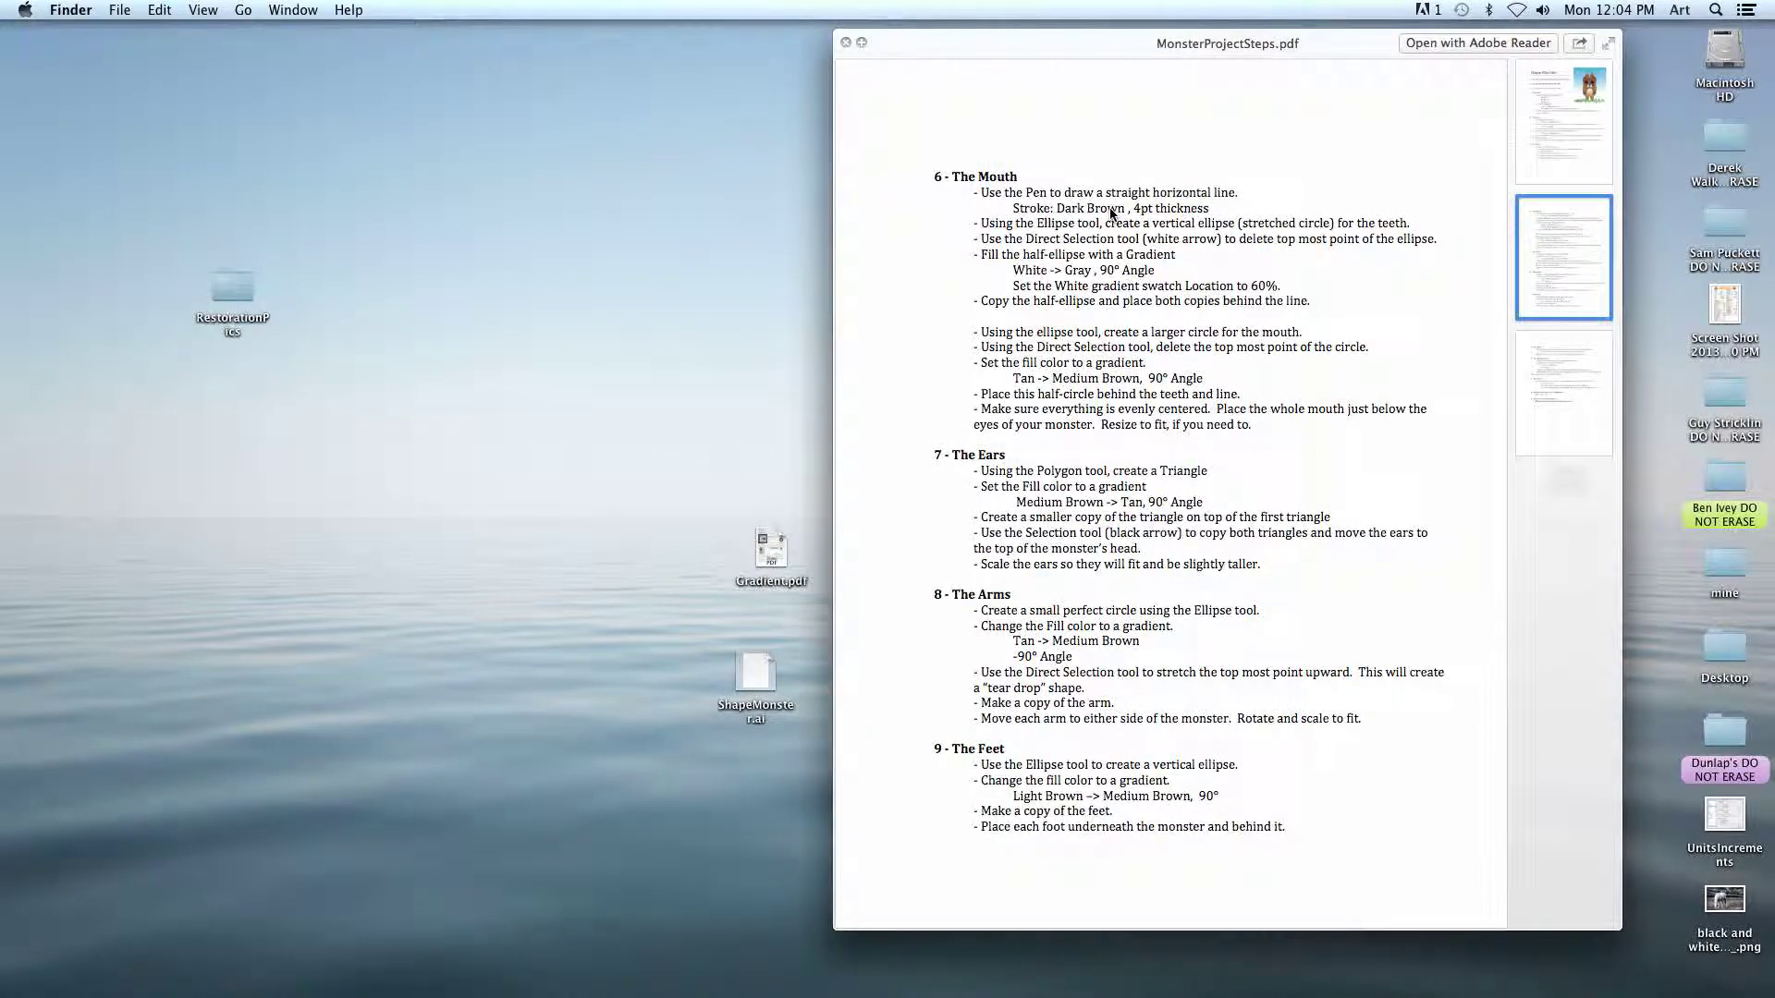
key(space)
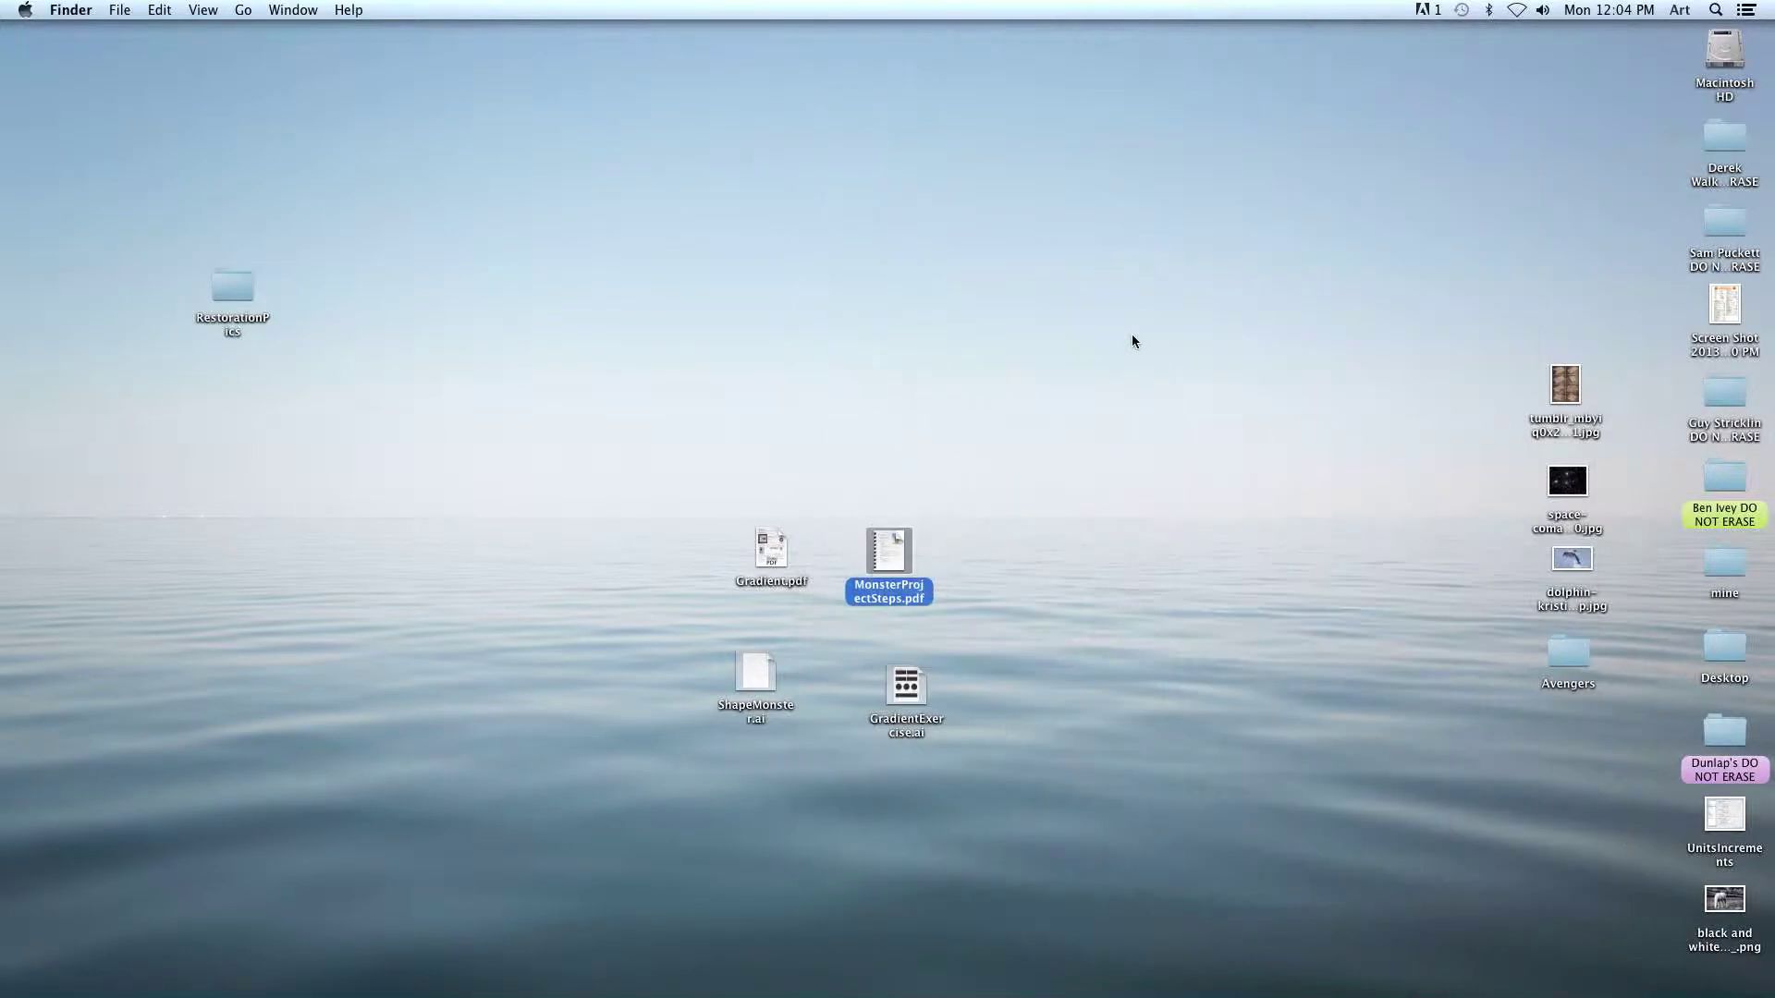
Preview GradientExercise.ai, open it in Illustrator and reposition its document window.
click(841, 706)
click(924, 727)
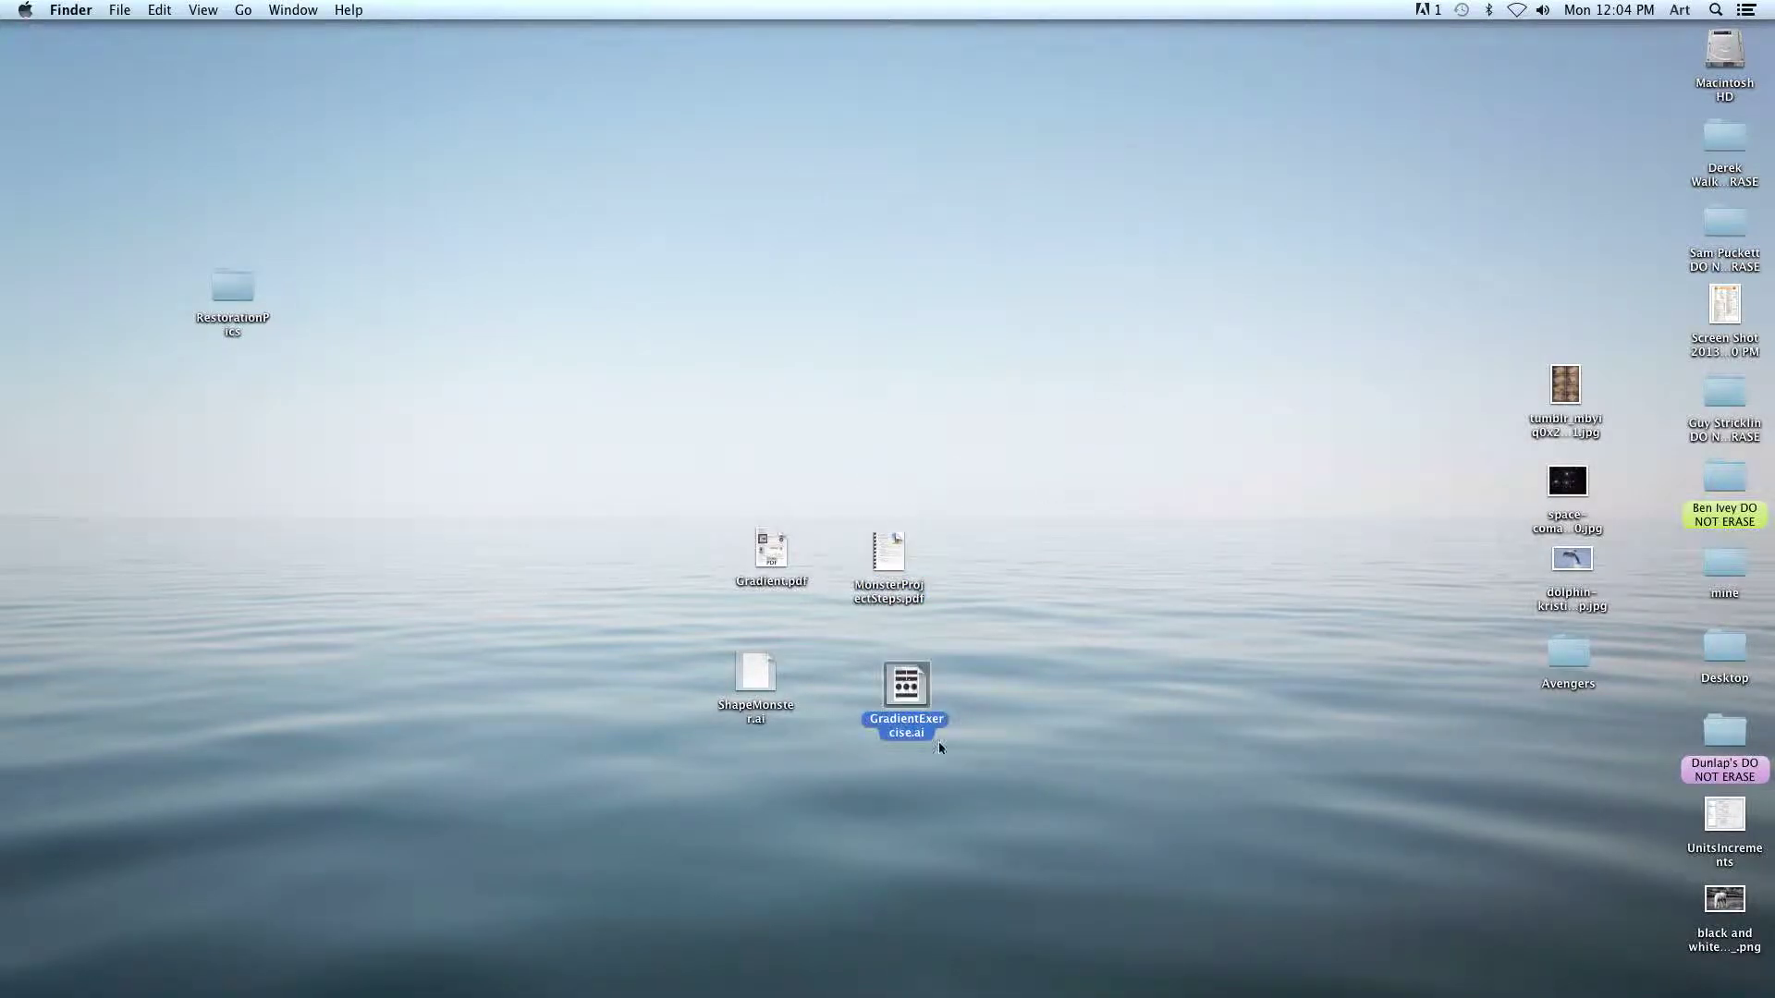
key(space)
key(space)
mouse_move(906, 686)
mouse_down()
mouse_move(934, 863)
mouse_move(841, 986)
mouse_move(718, 971)
mouse_move(856, 971)
mouse_move(920, 703)
mouse_up()
double_click(918, 695)
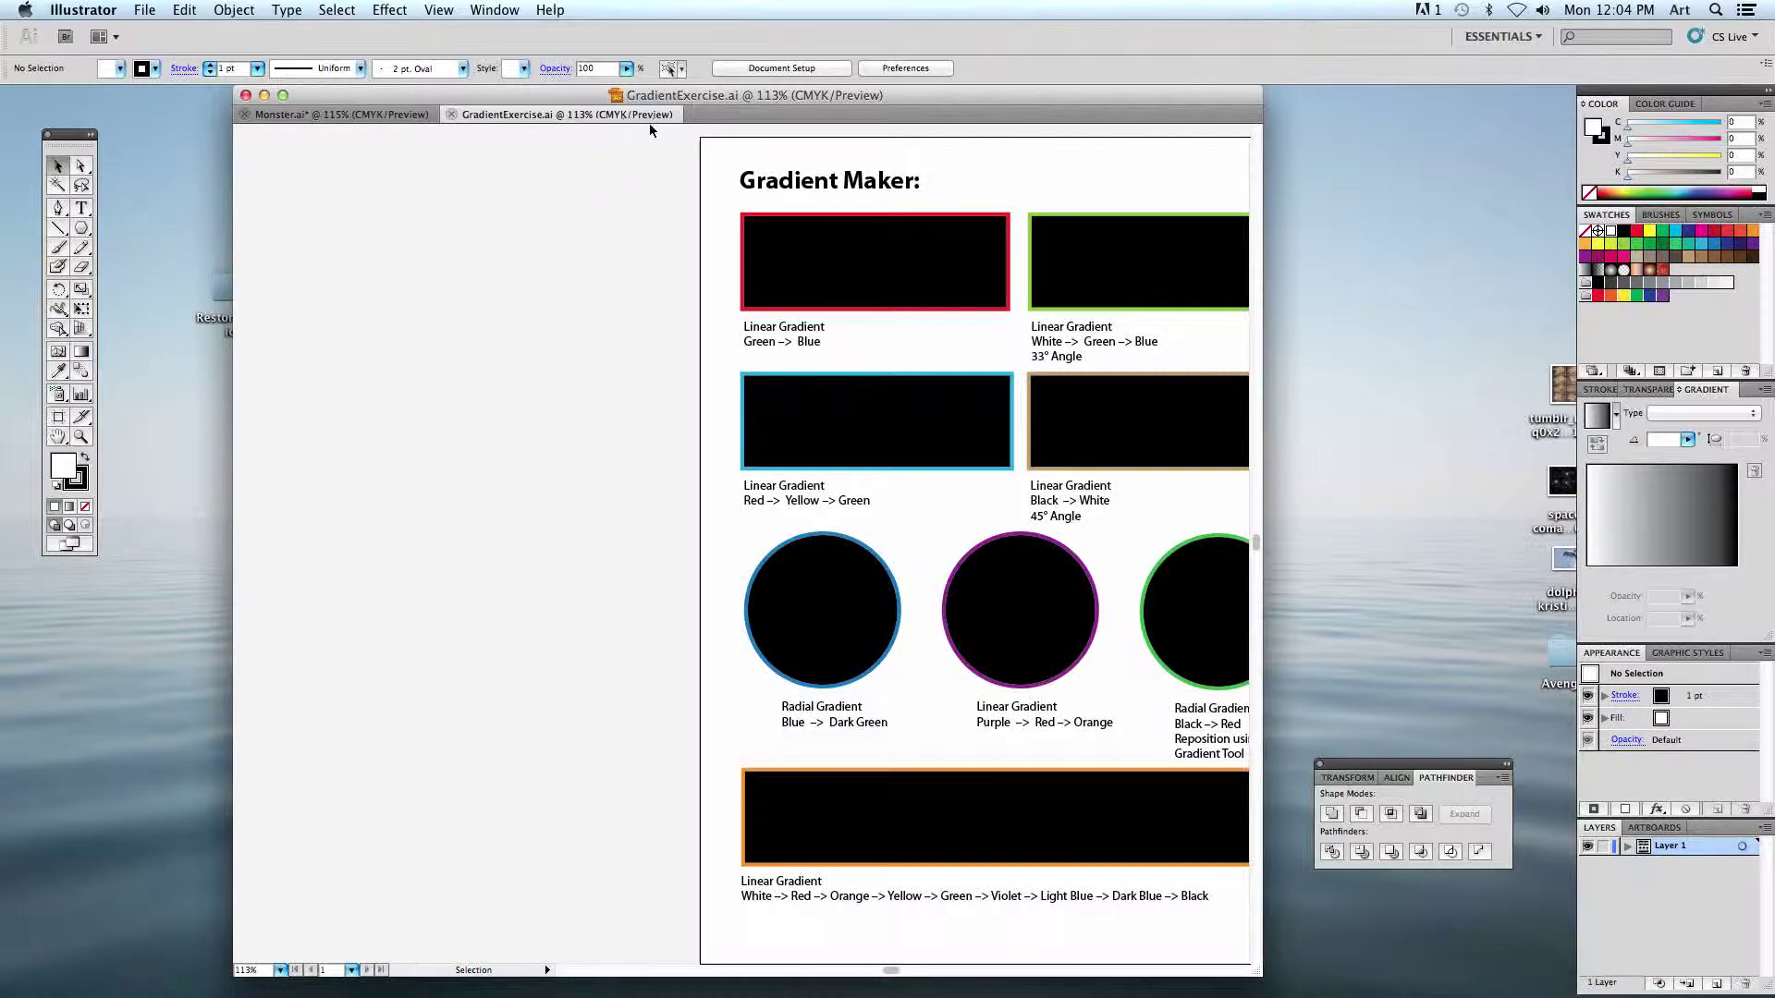
drag(682, 93, 452, 91)
Quit Dreamweaver and widen the GradientExercise.ai window in Illustrator so the whole artboard shows.
click(1148, 558)
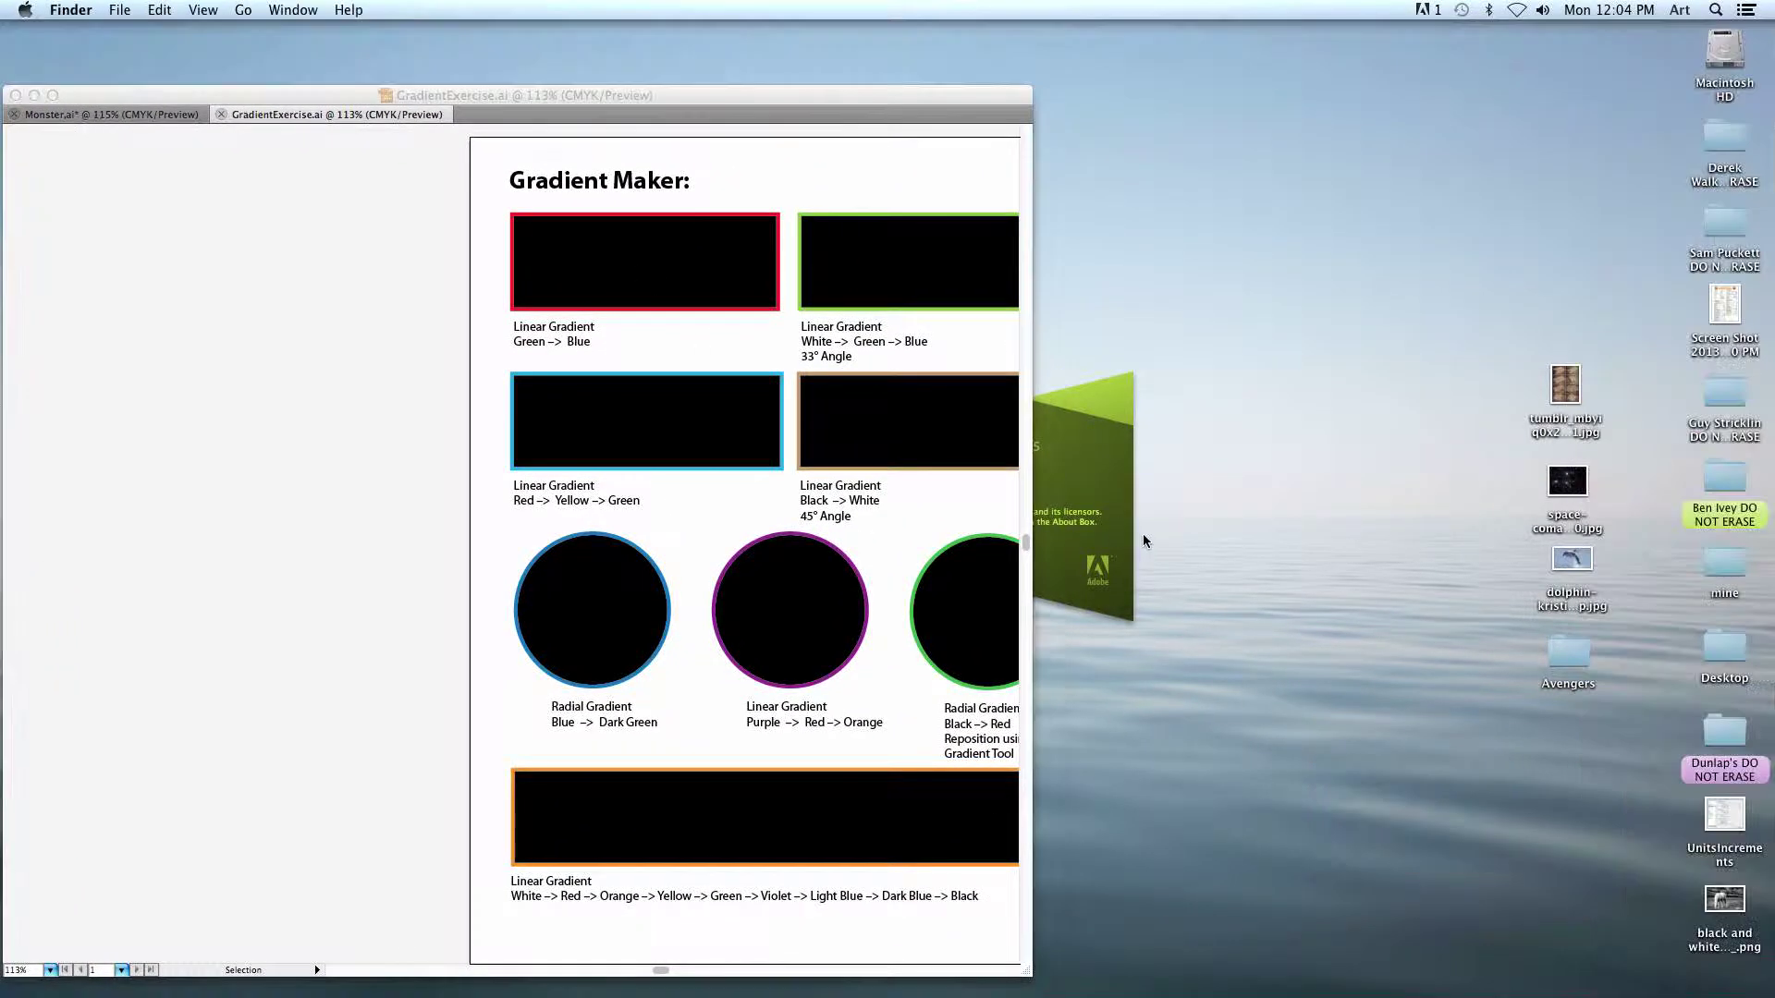
click(1116, 508)
mouse_move(731, 984)
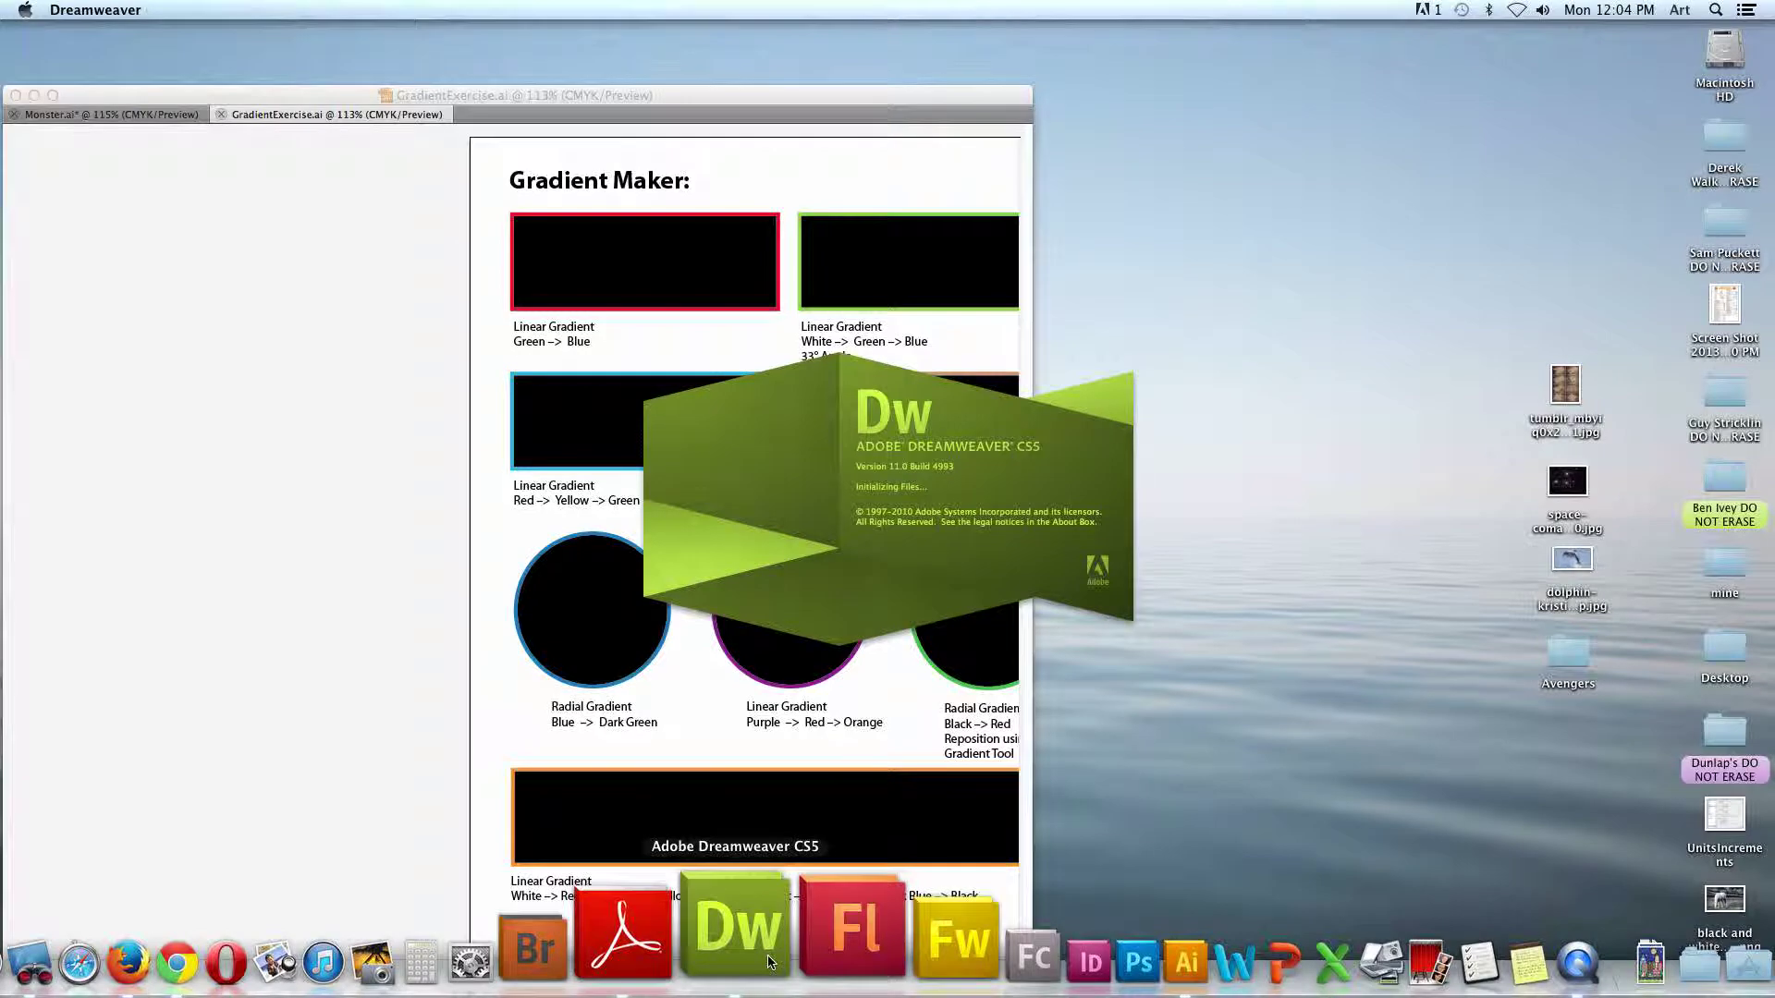
right_click(740, 961)
click(752, 836)
click(507, 738)
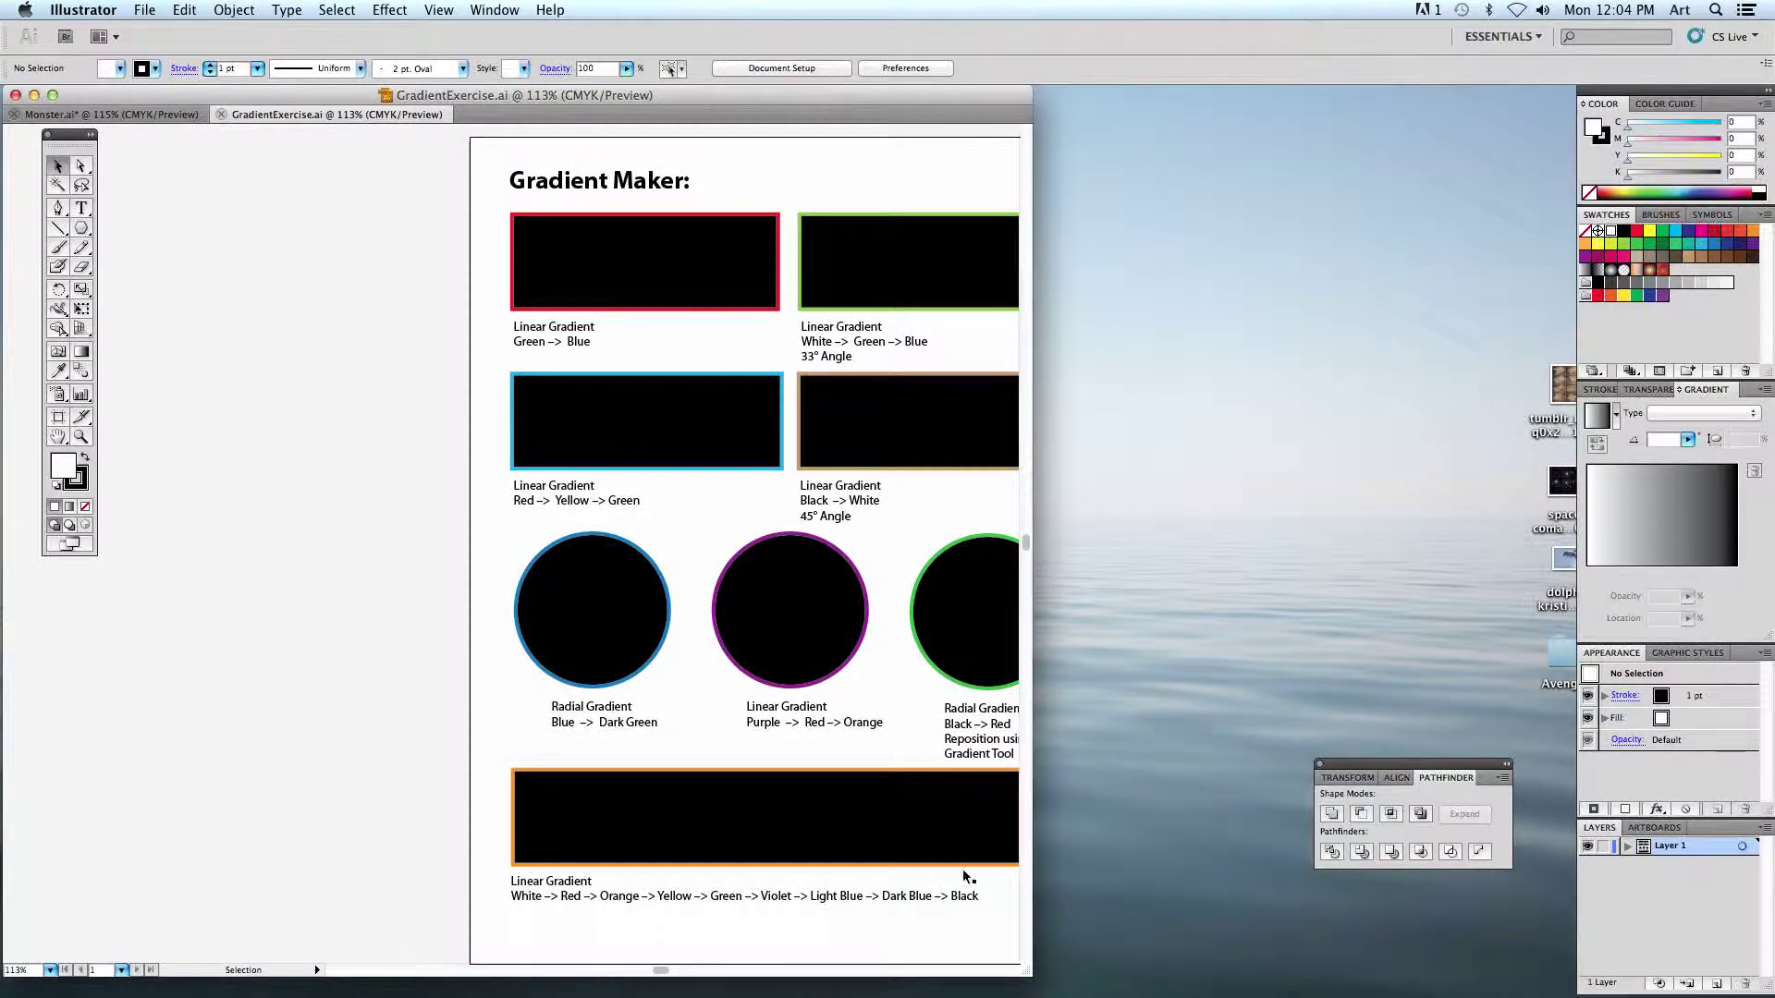
drag(1044, 980, 1563, 980)
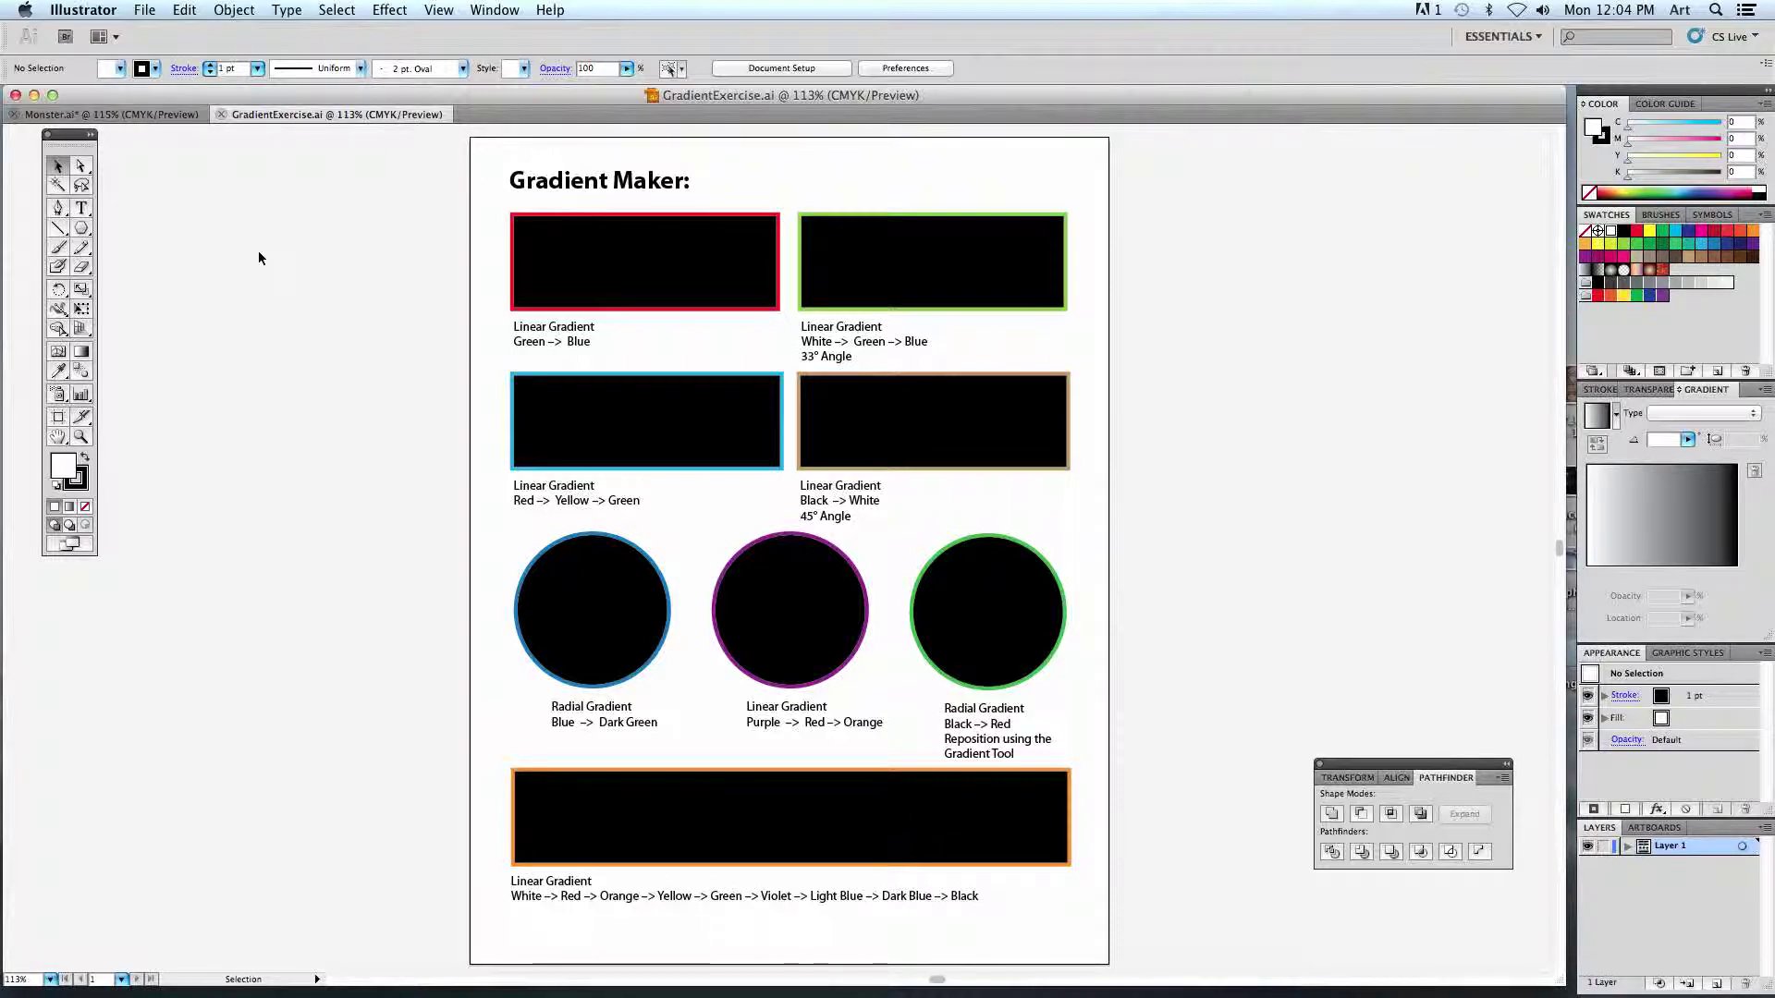
Select several exercise rectangles to examine their fill and stroke colors, leaving the fill active and nothing selected.
click(536, 275)
click(596, 400)
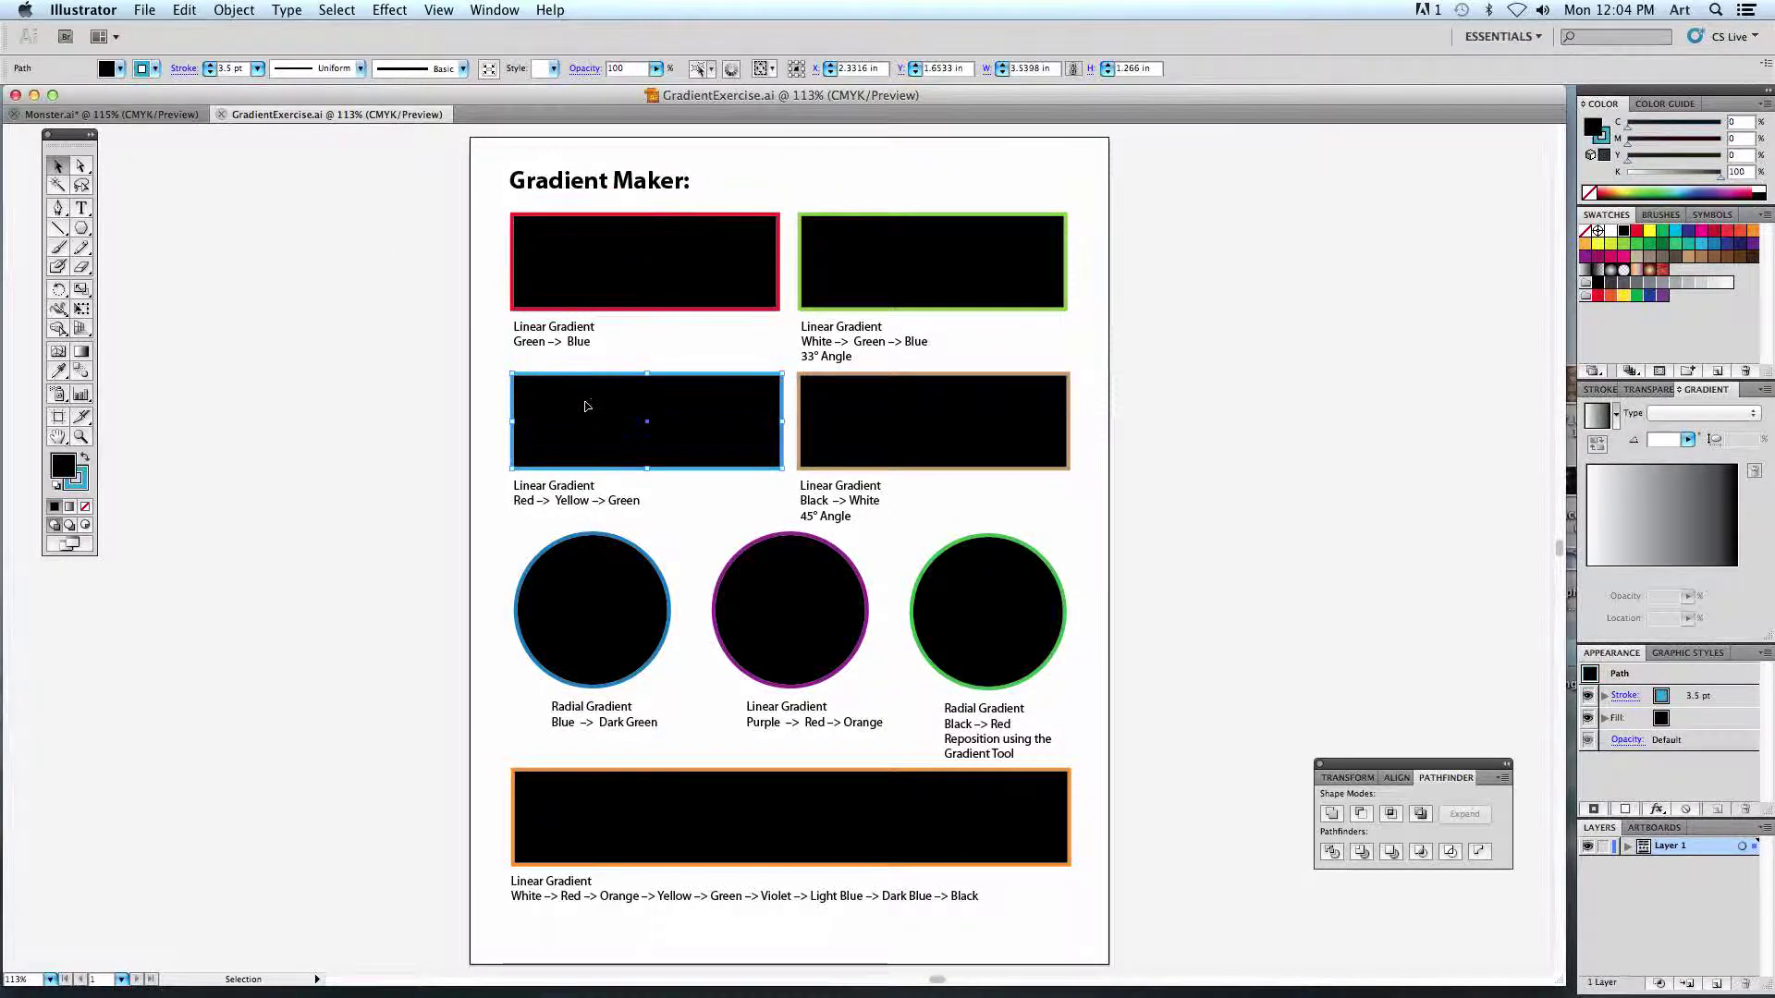
click(874, 273)
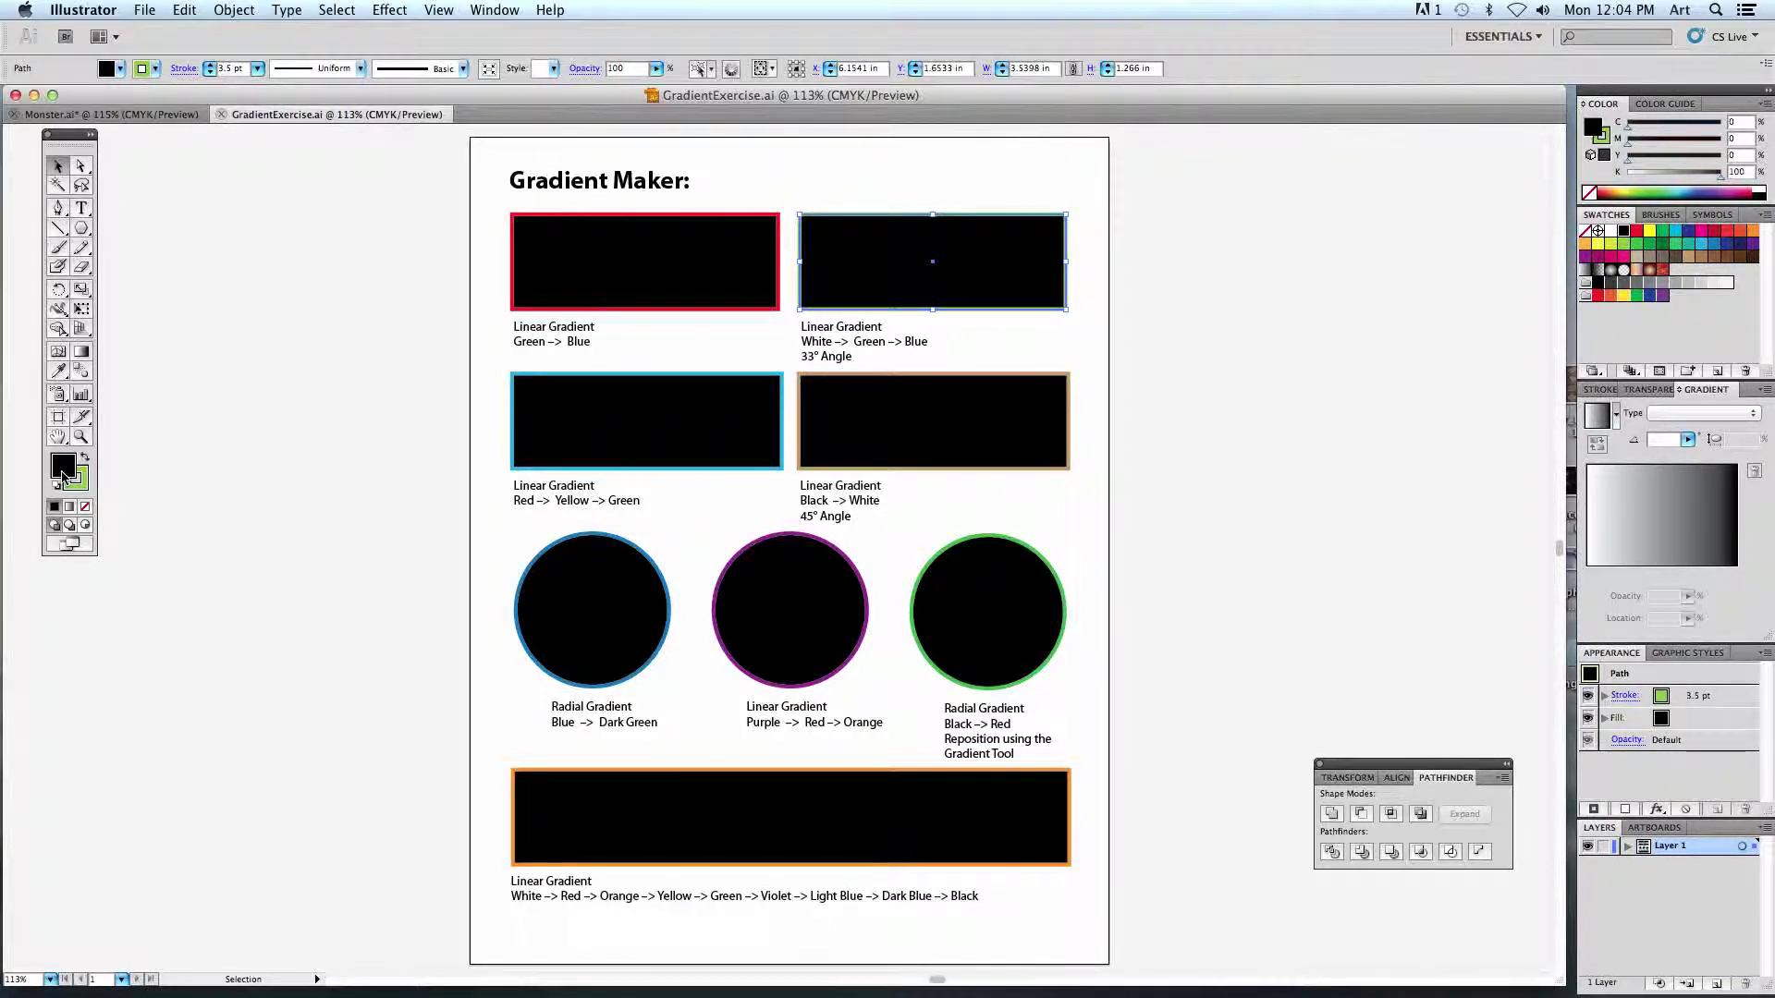
click(83, 481)
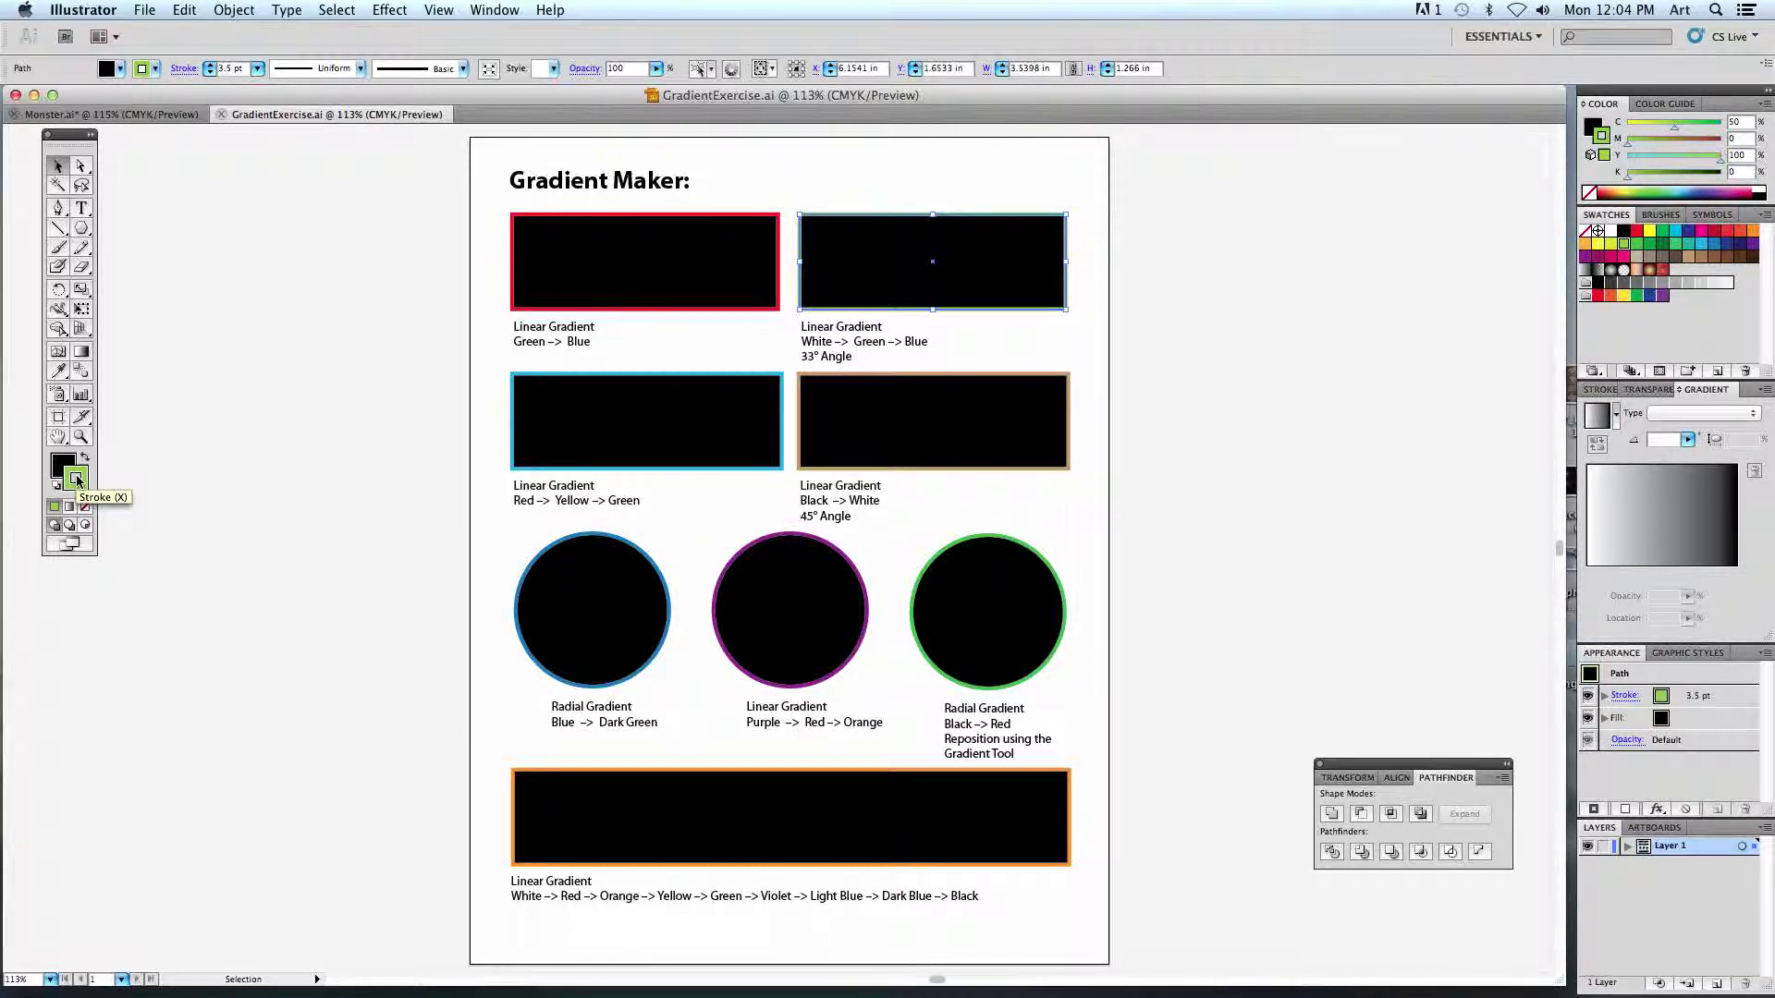
click(60, 462)
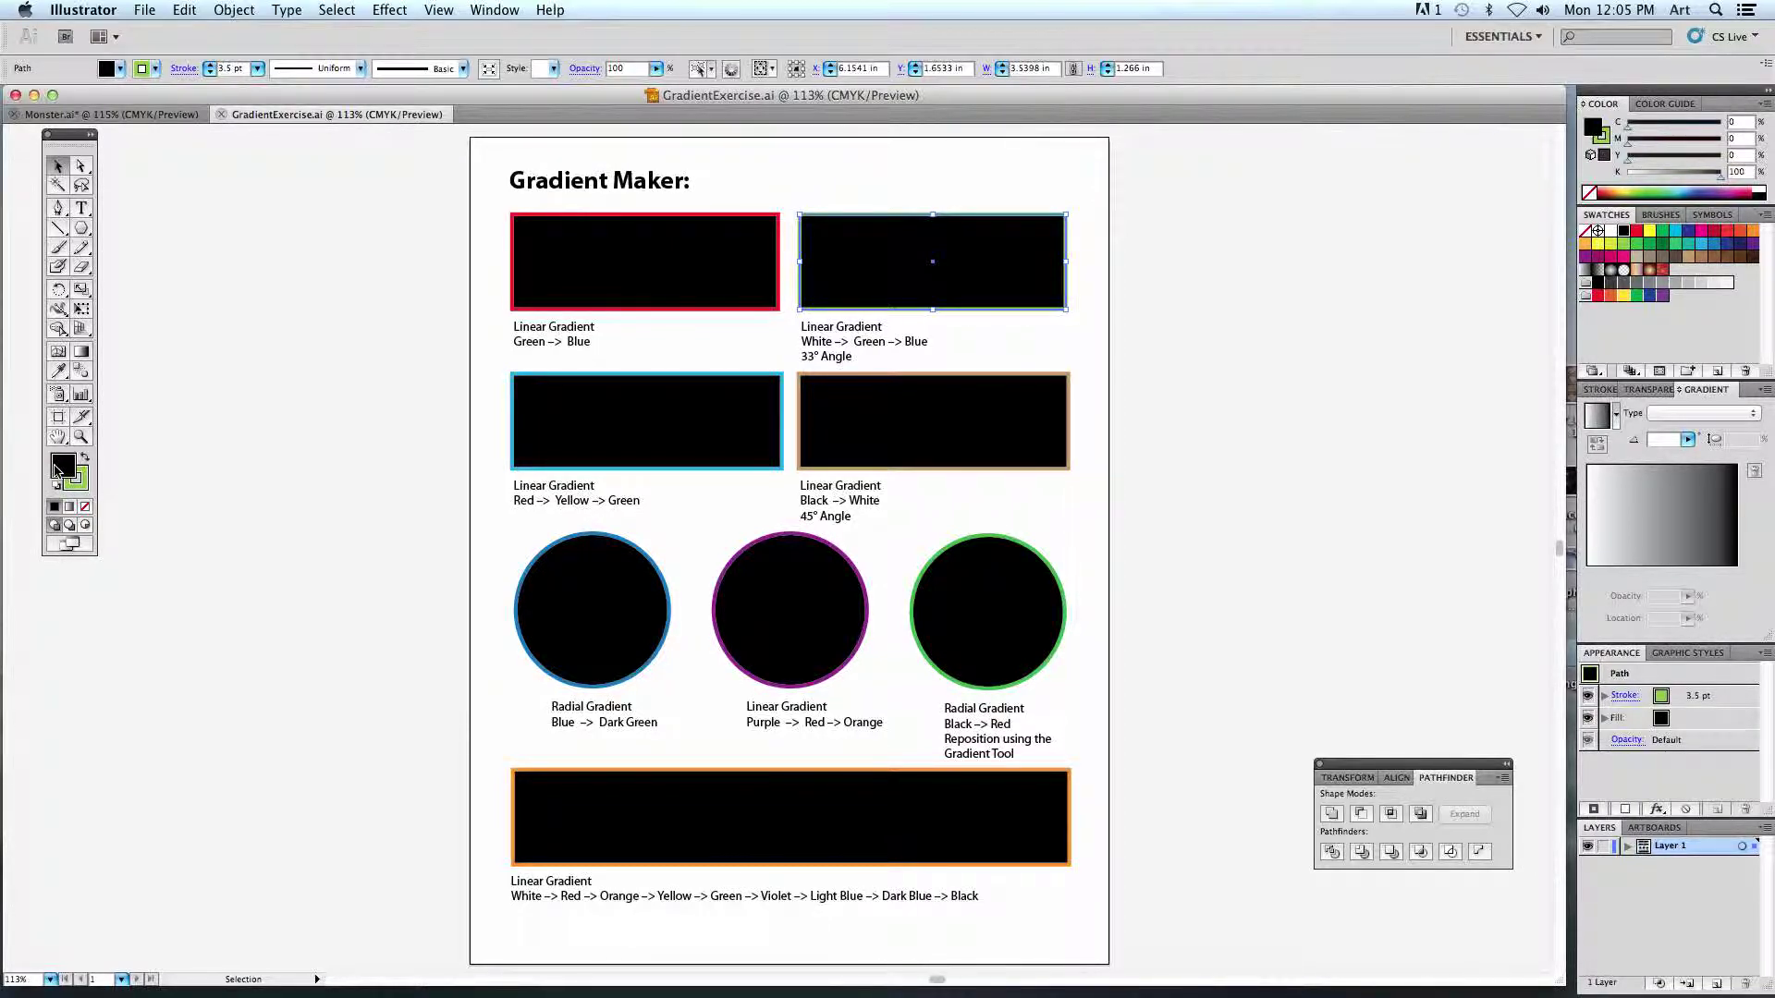
click(1128, 412)
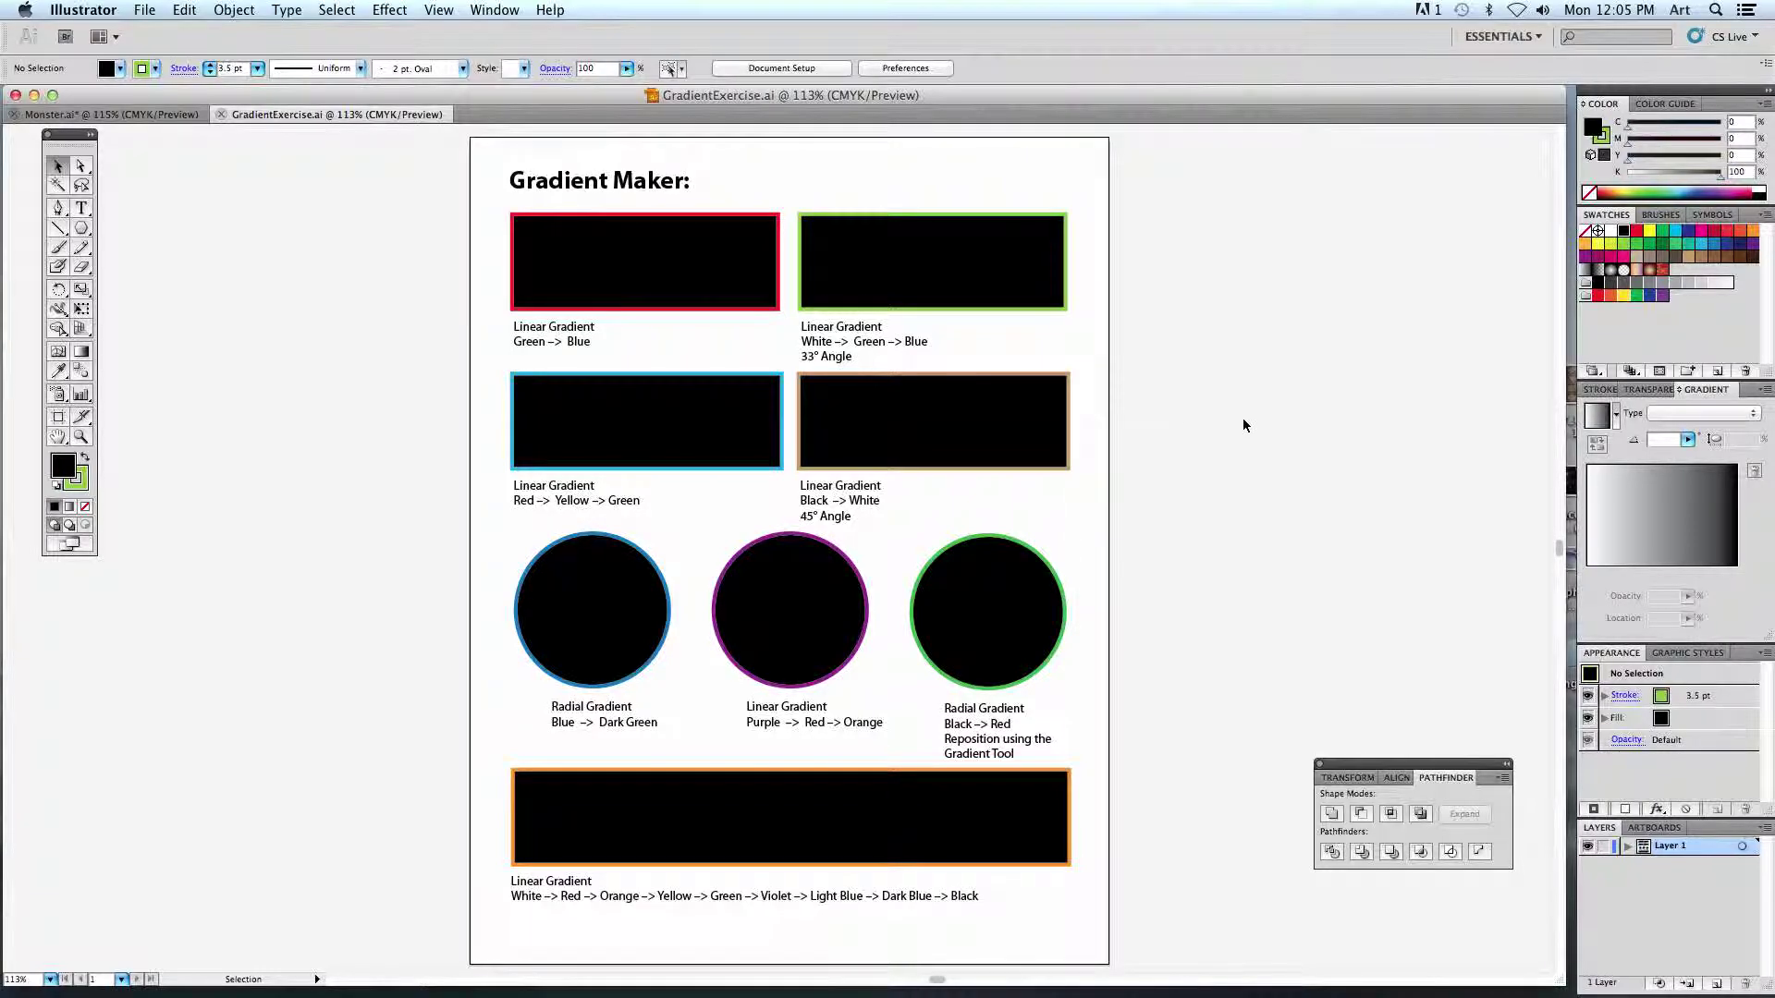
Detach the Gradient panel from the dock and float it beside the artboard, making sure it stays shown.
drag(1709, 397, 1149, 274)
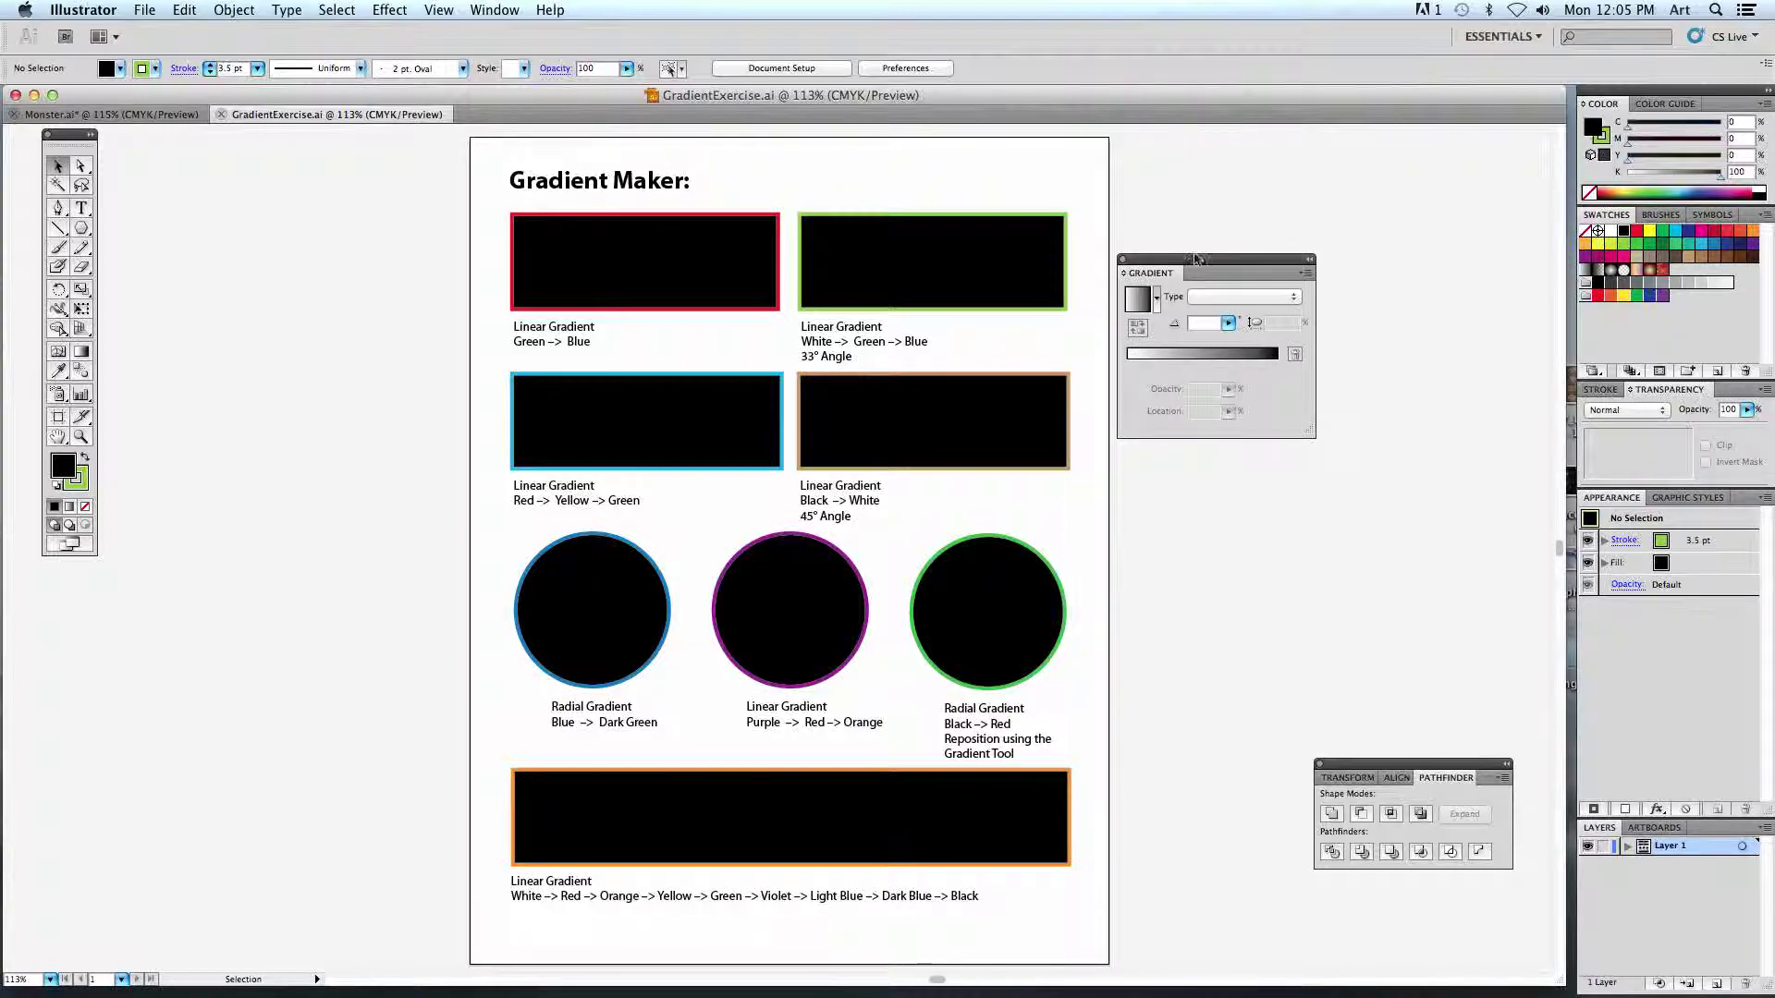
click(494, 10)
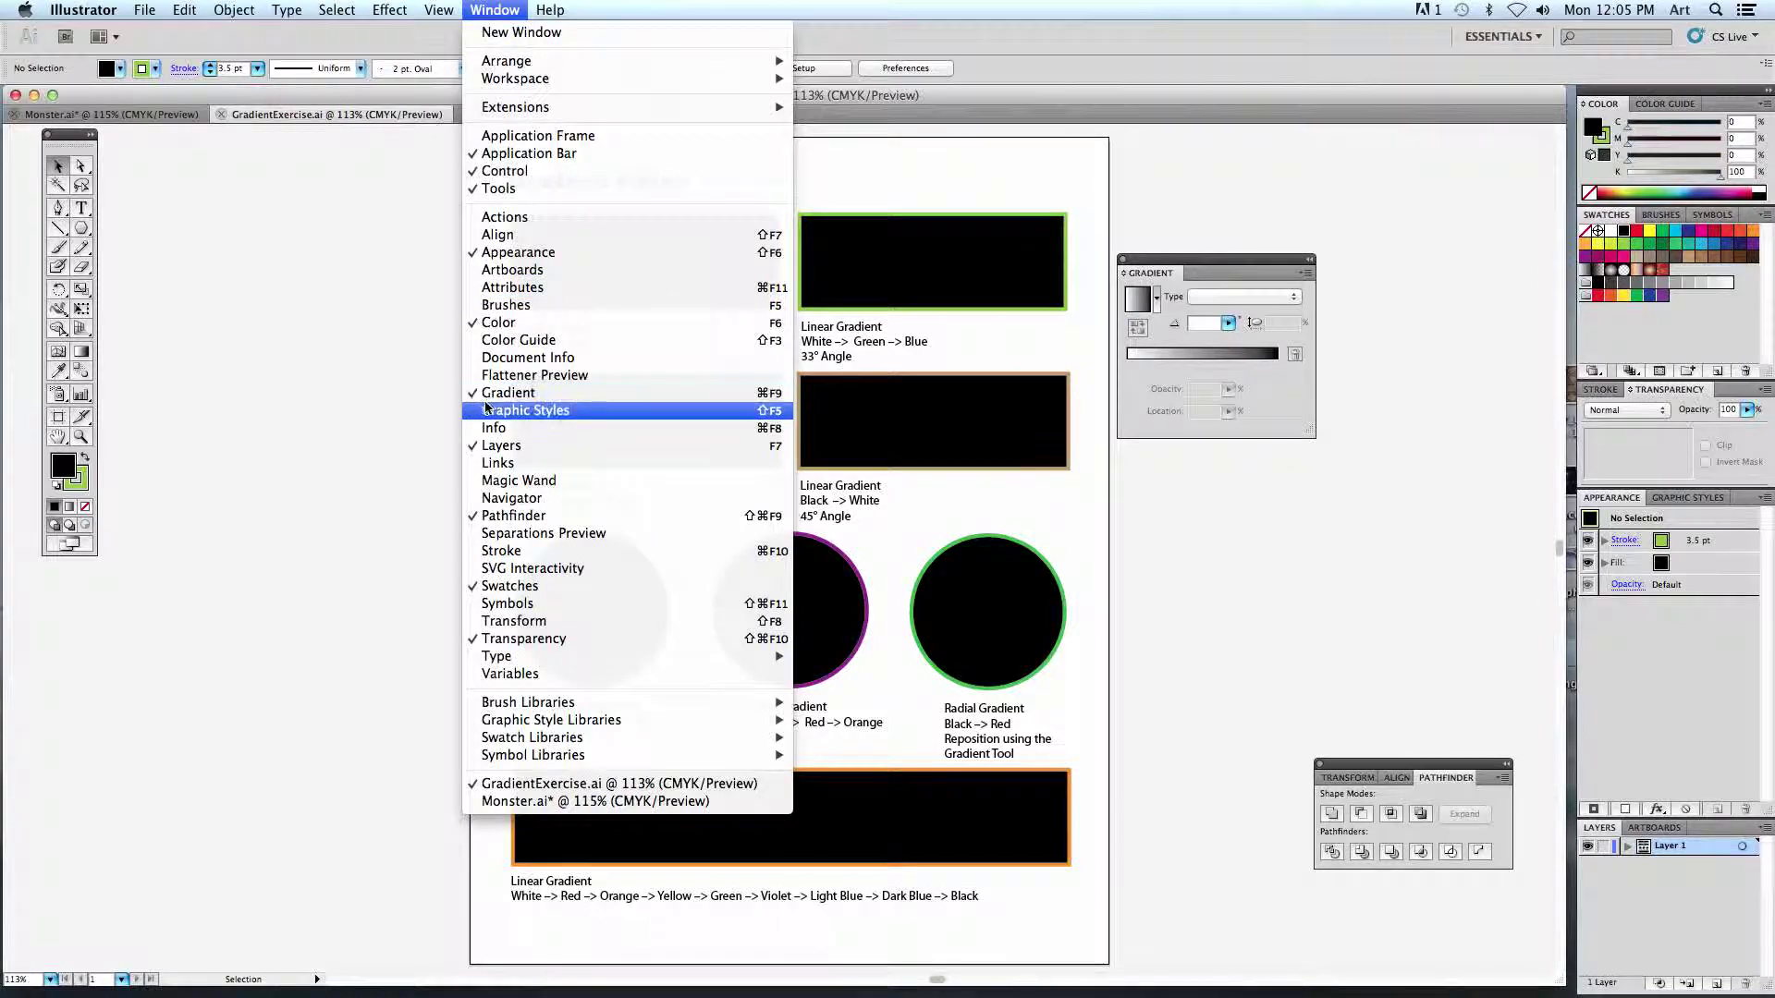
click(546, 399)
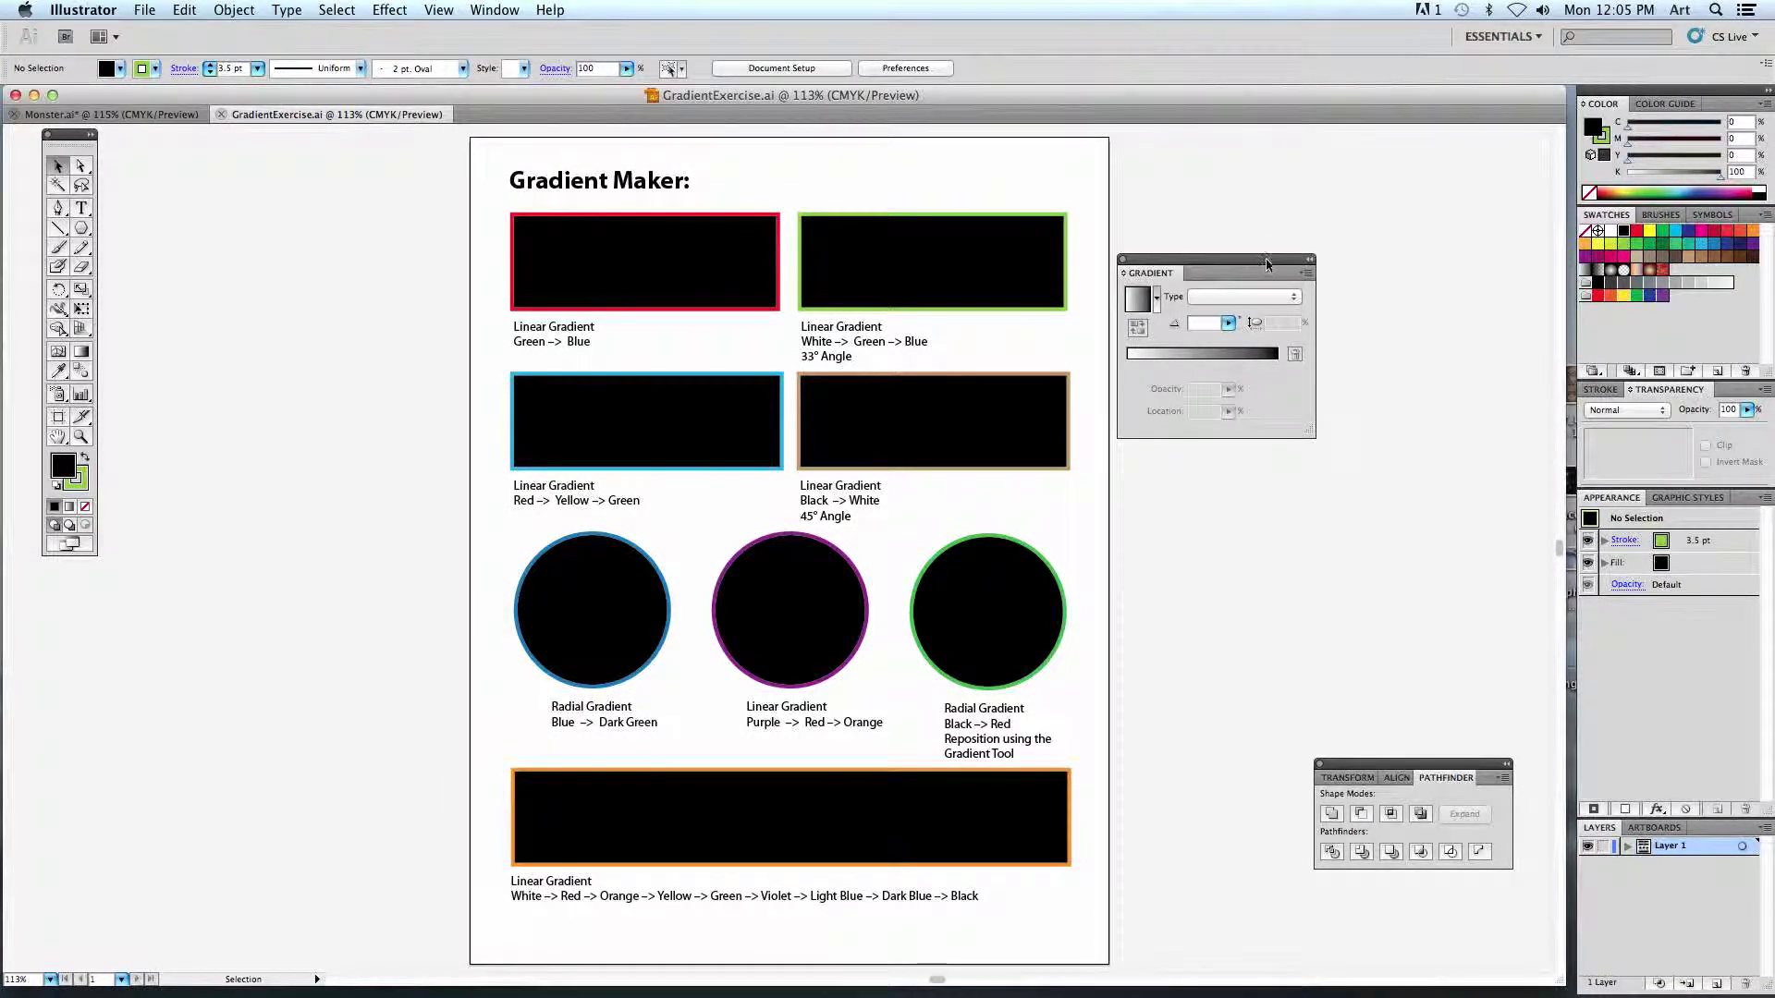
drag(1273, 268, 1290, 228)
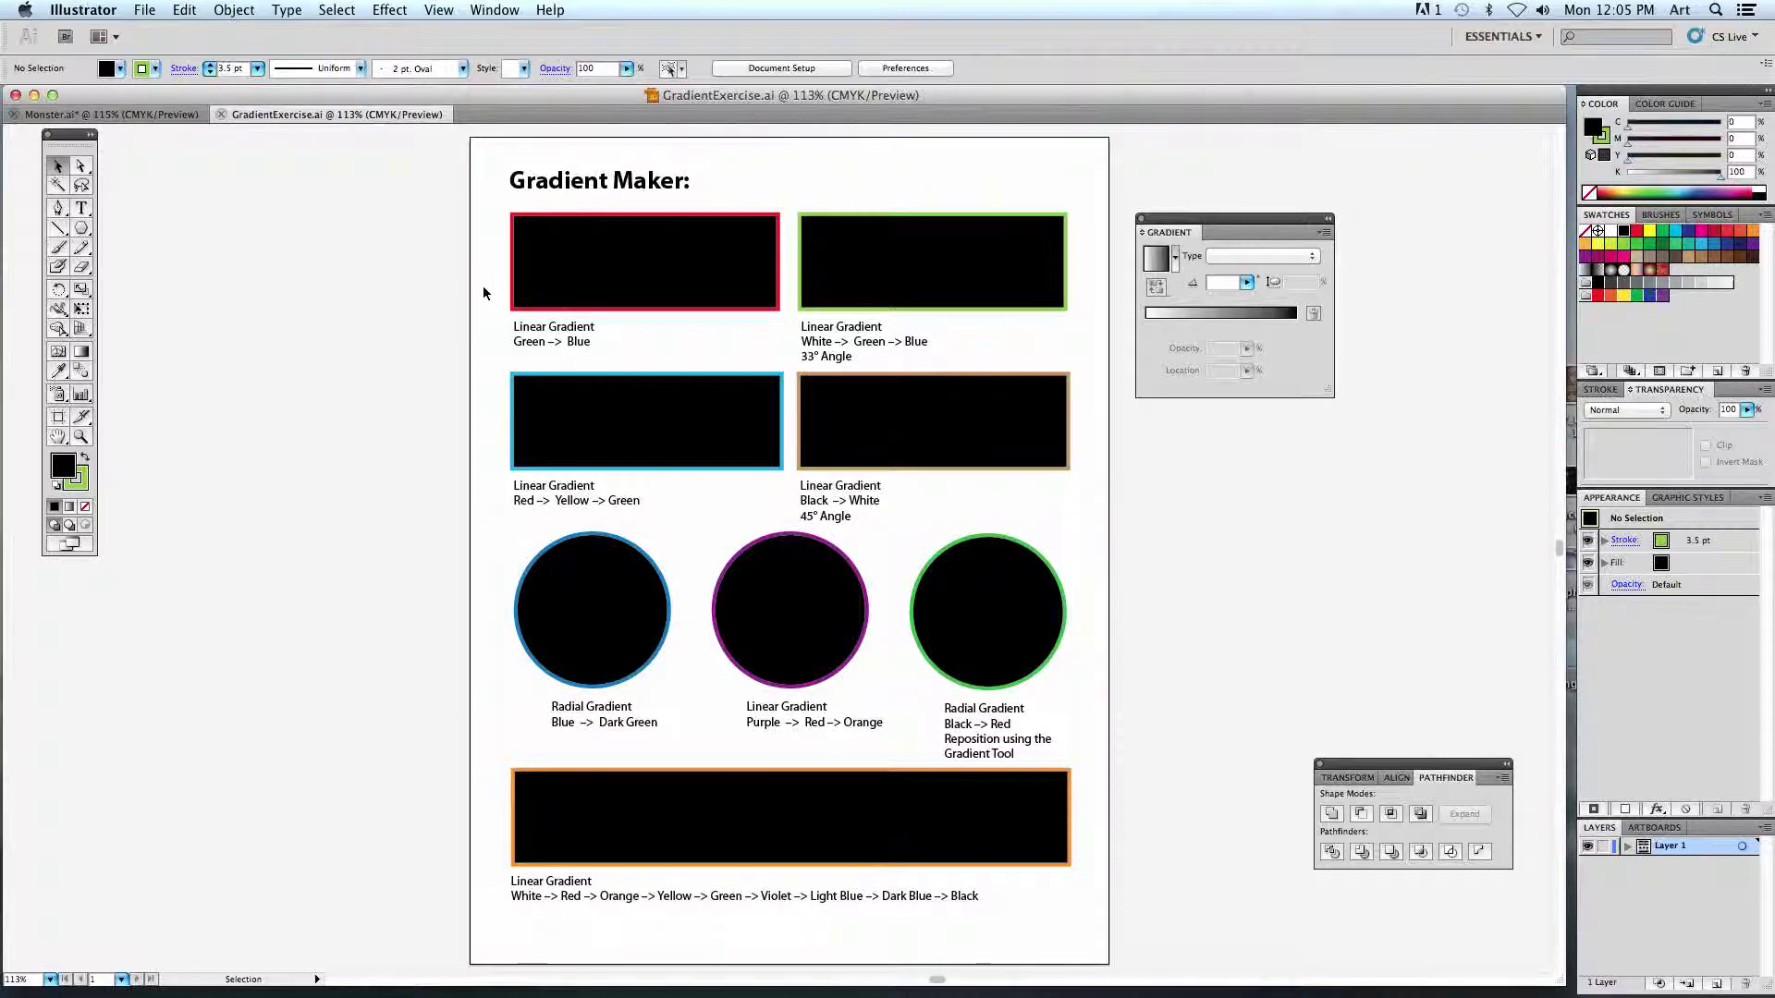
Apply a white-to-black linear gradient fill to the red-outlined rectangle and place the Gradient panel nearer the artwork.
key(super+equal)
drag(487, 281, 374, 488)
click(394, 418)
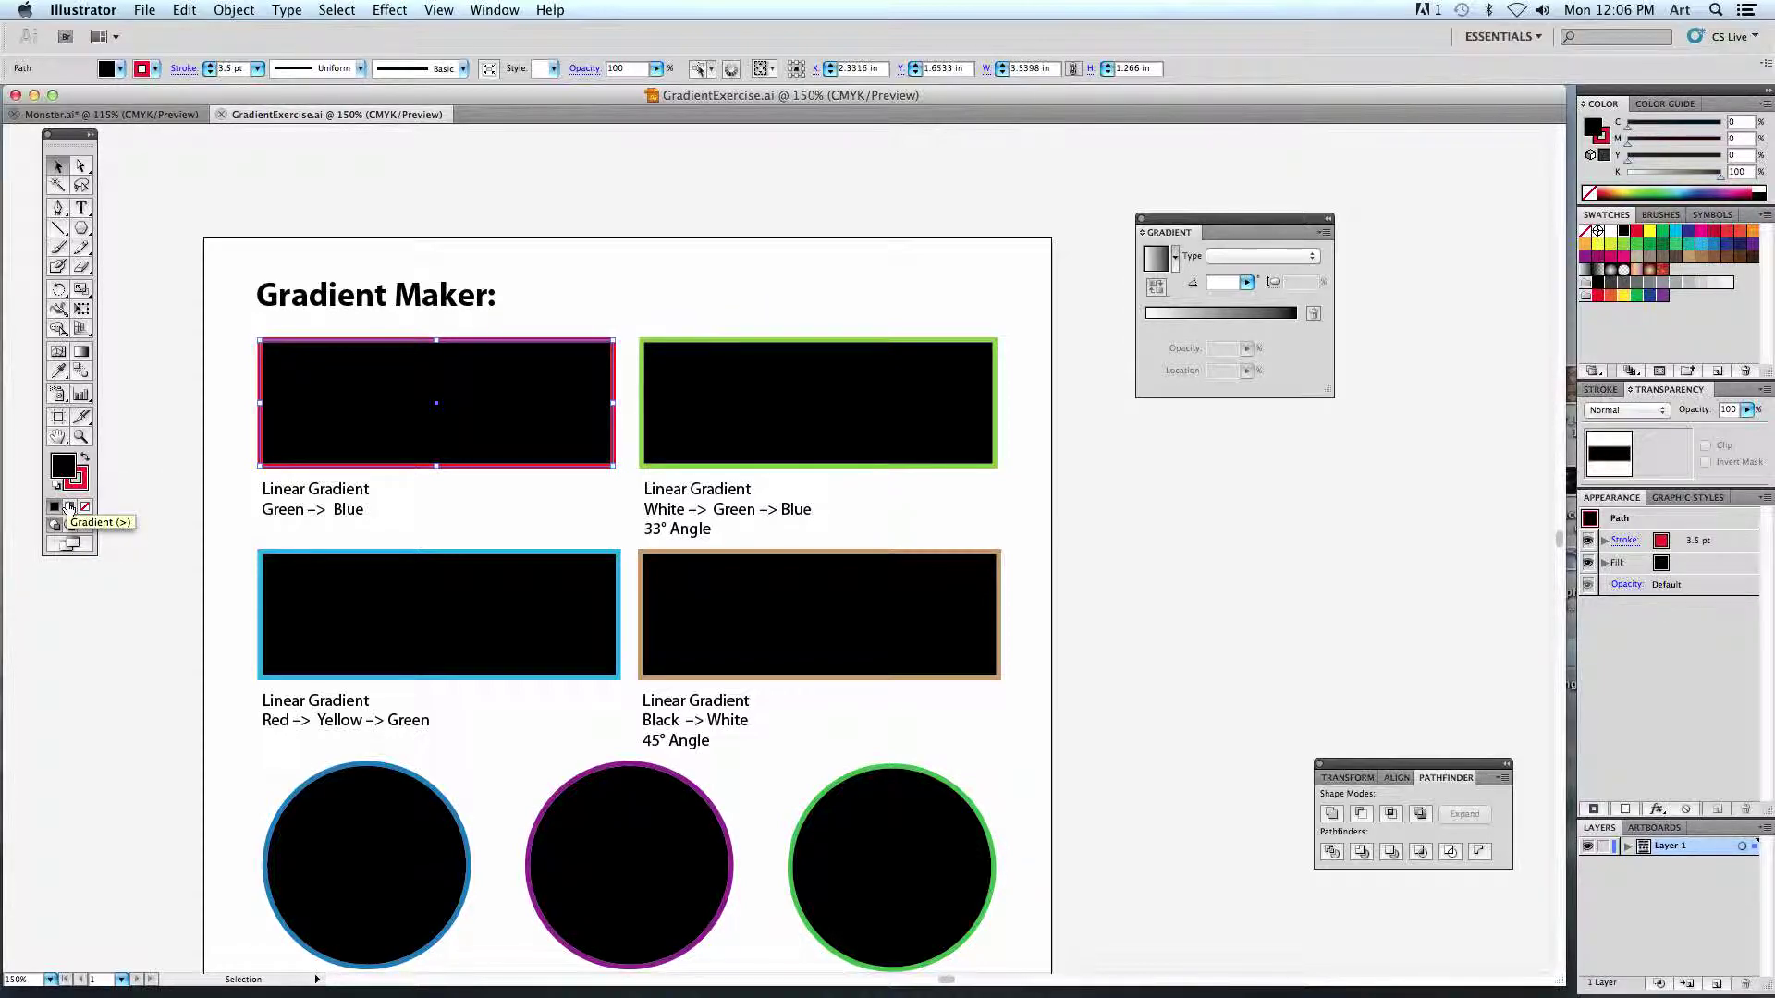
click(69, 509)
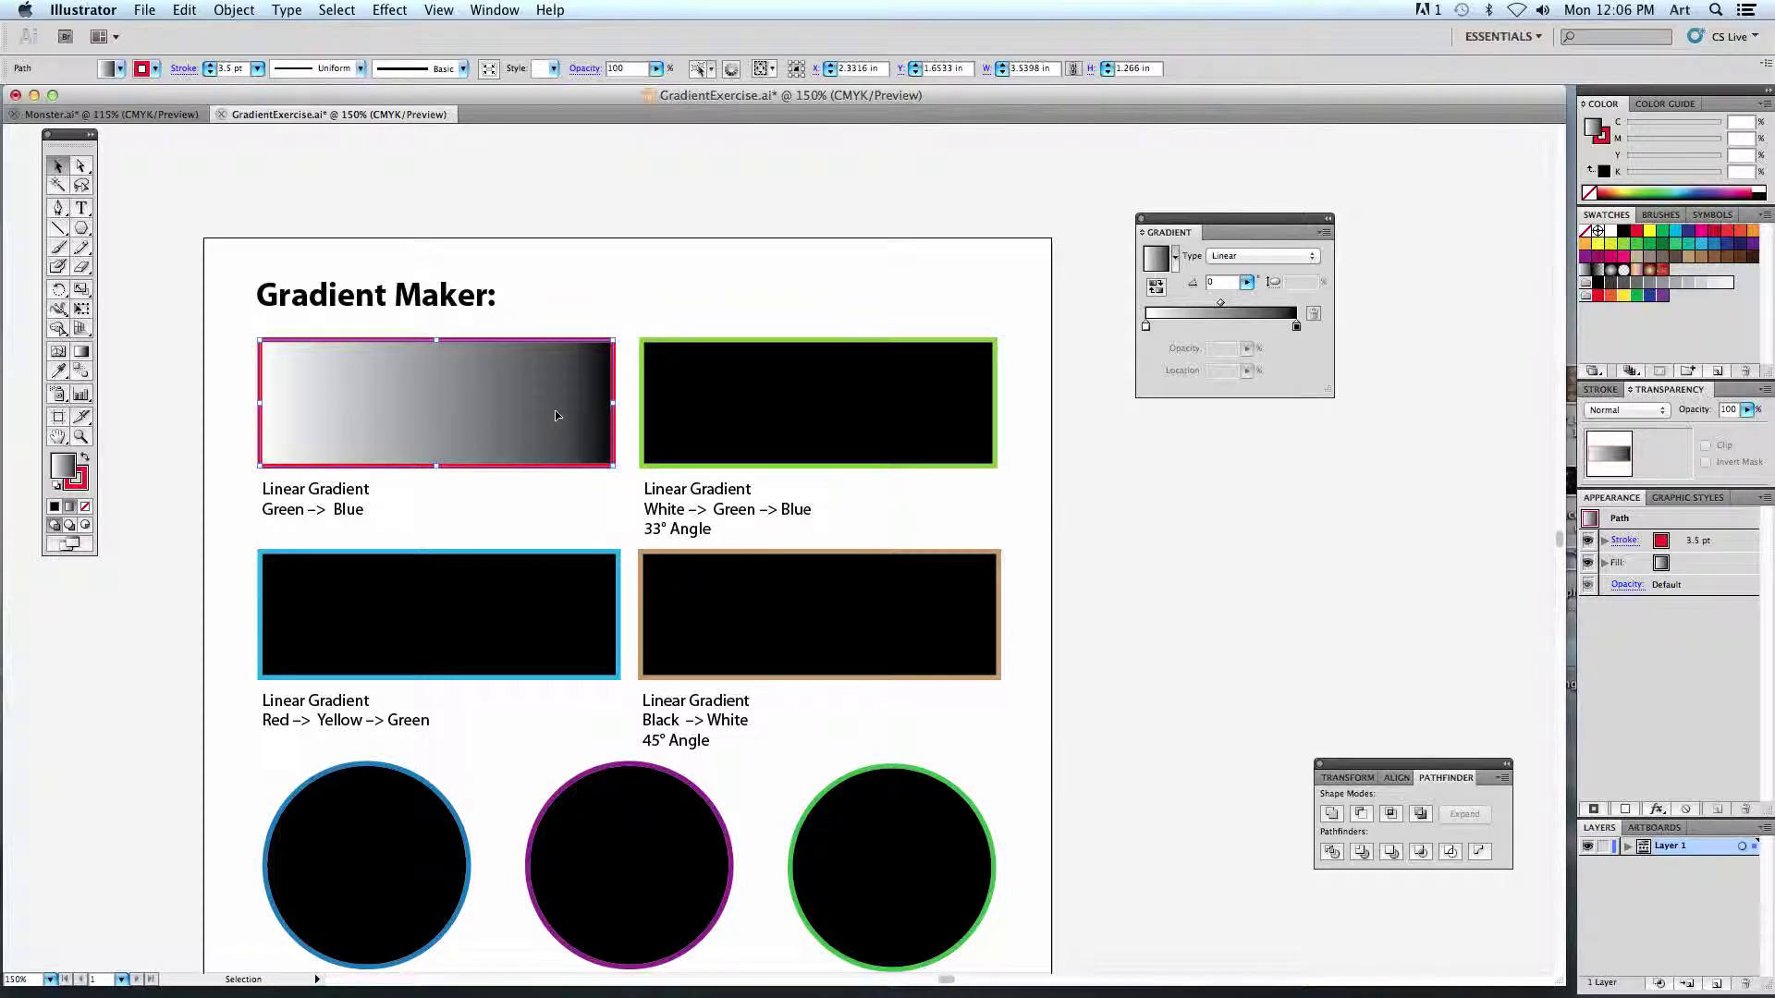
drag(1189, 222, 1090, 339)
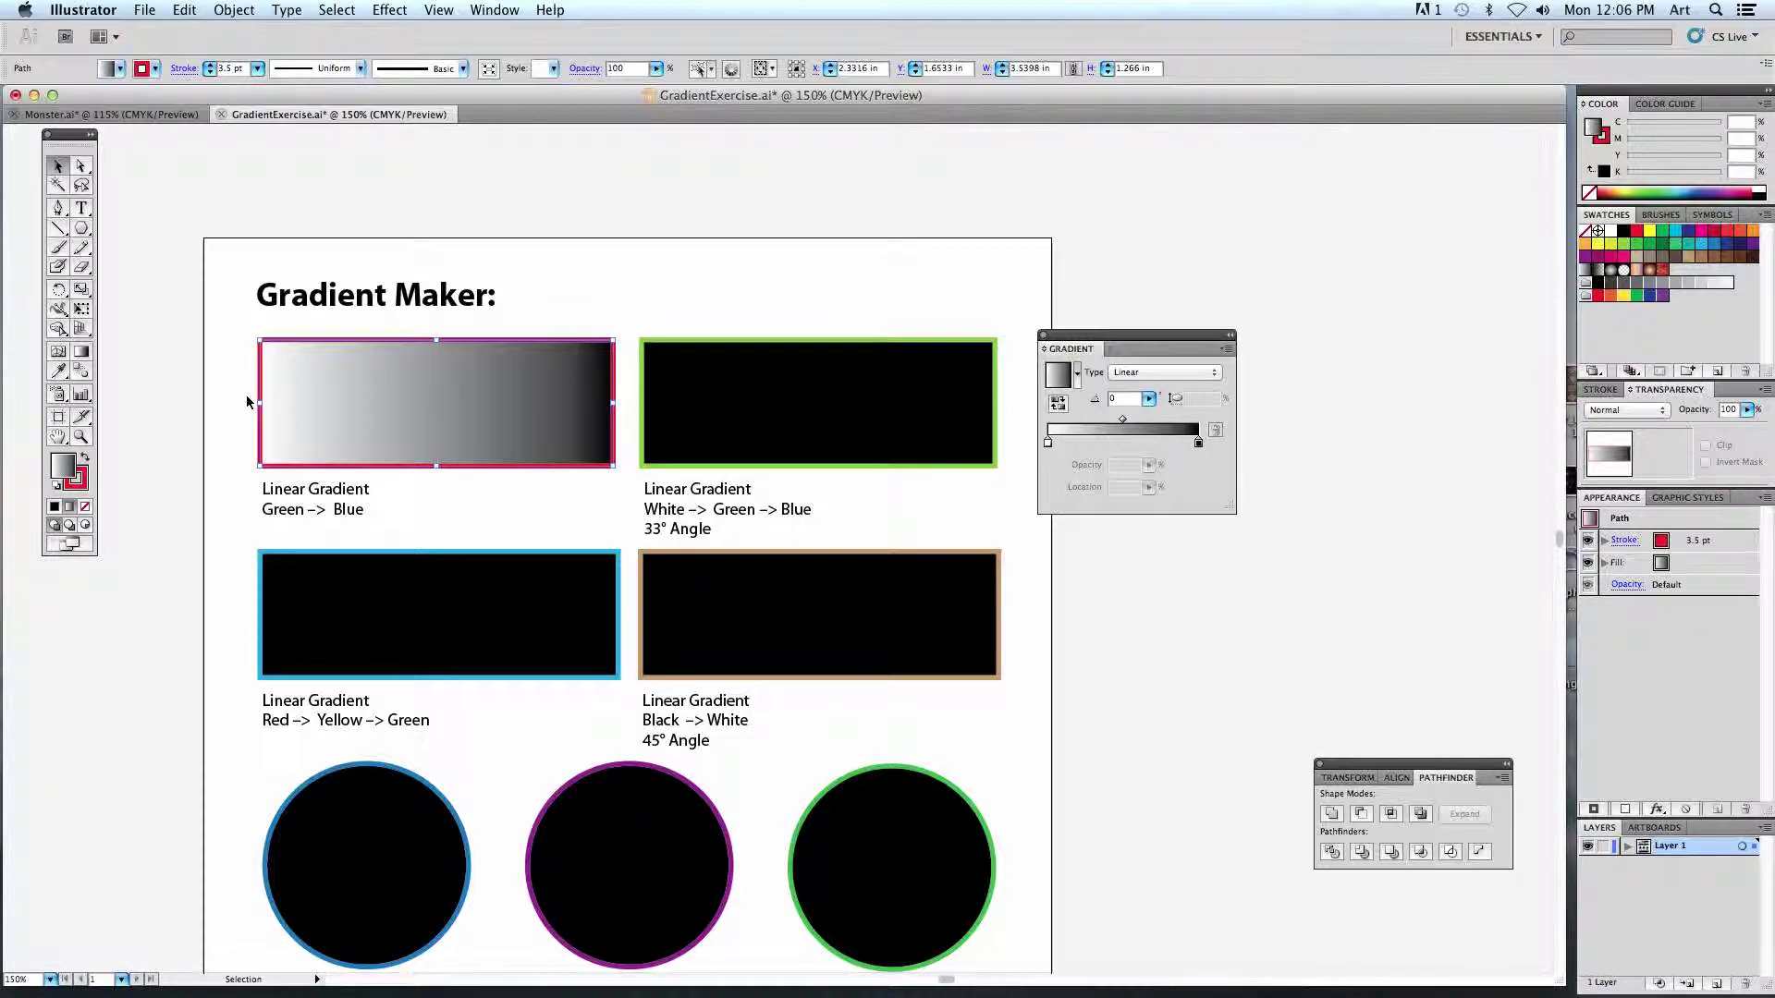
Try the Radial gradient type on the red-outlined rectangle and return it to Linear.
click(1139, 370)
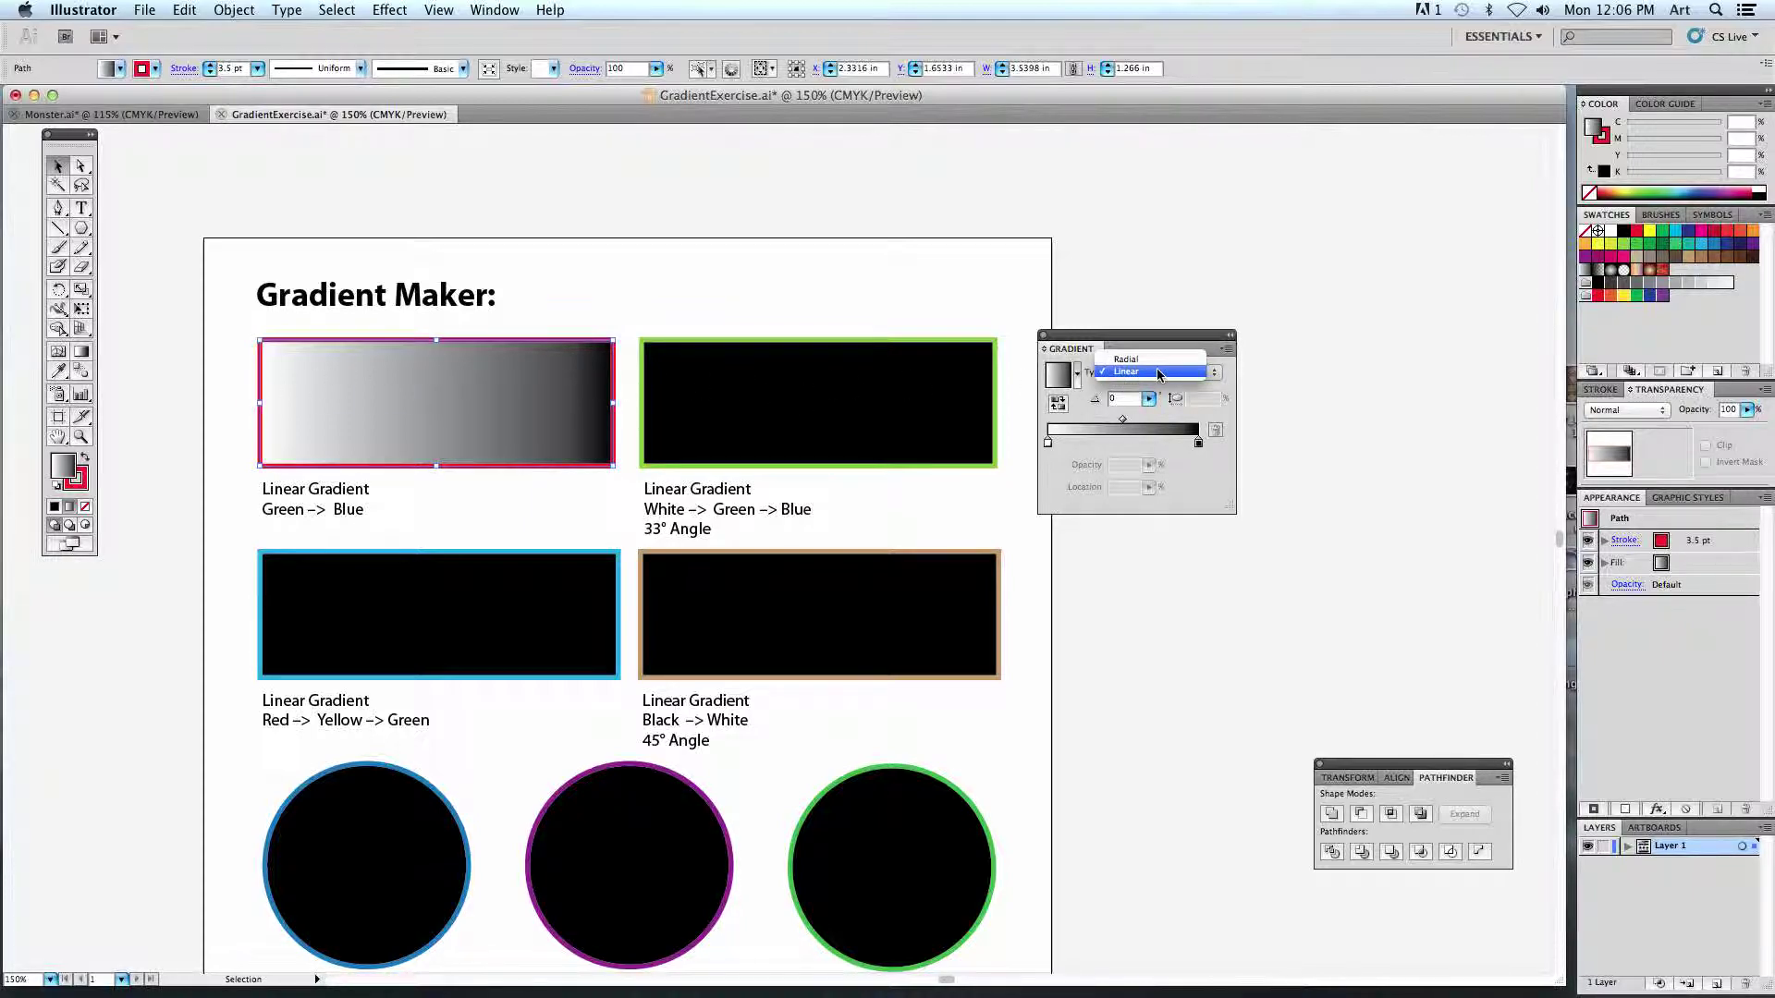
click(1169, 359)
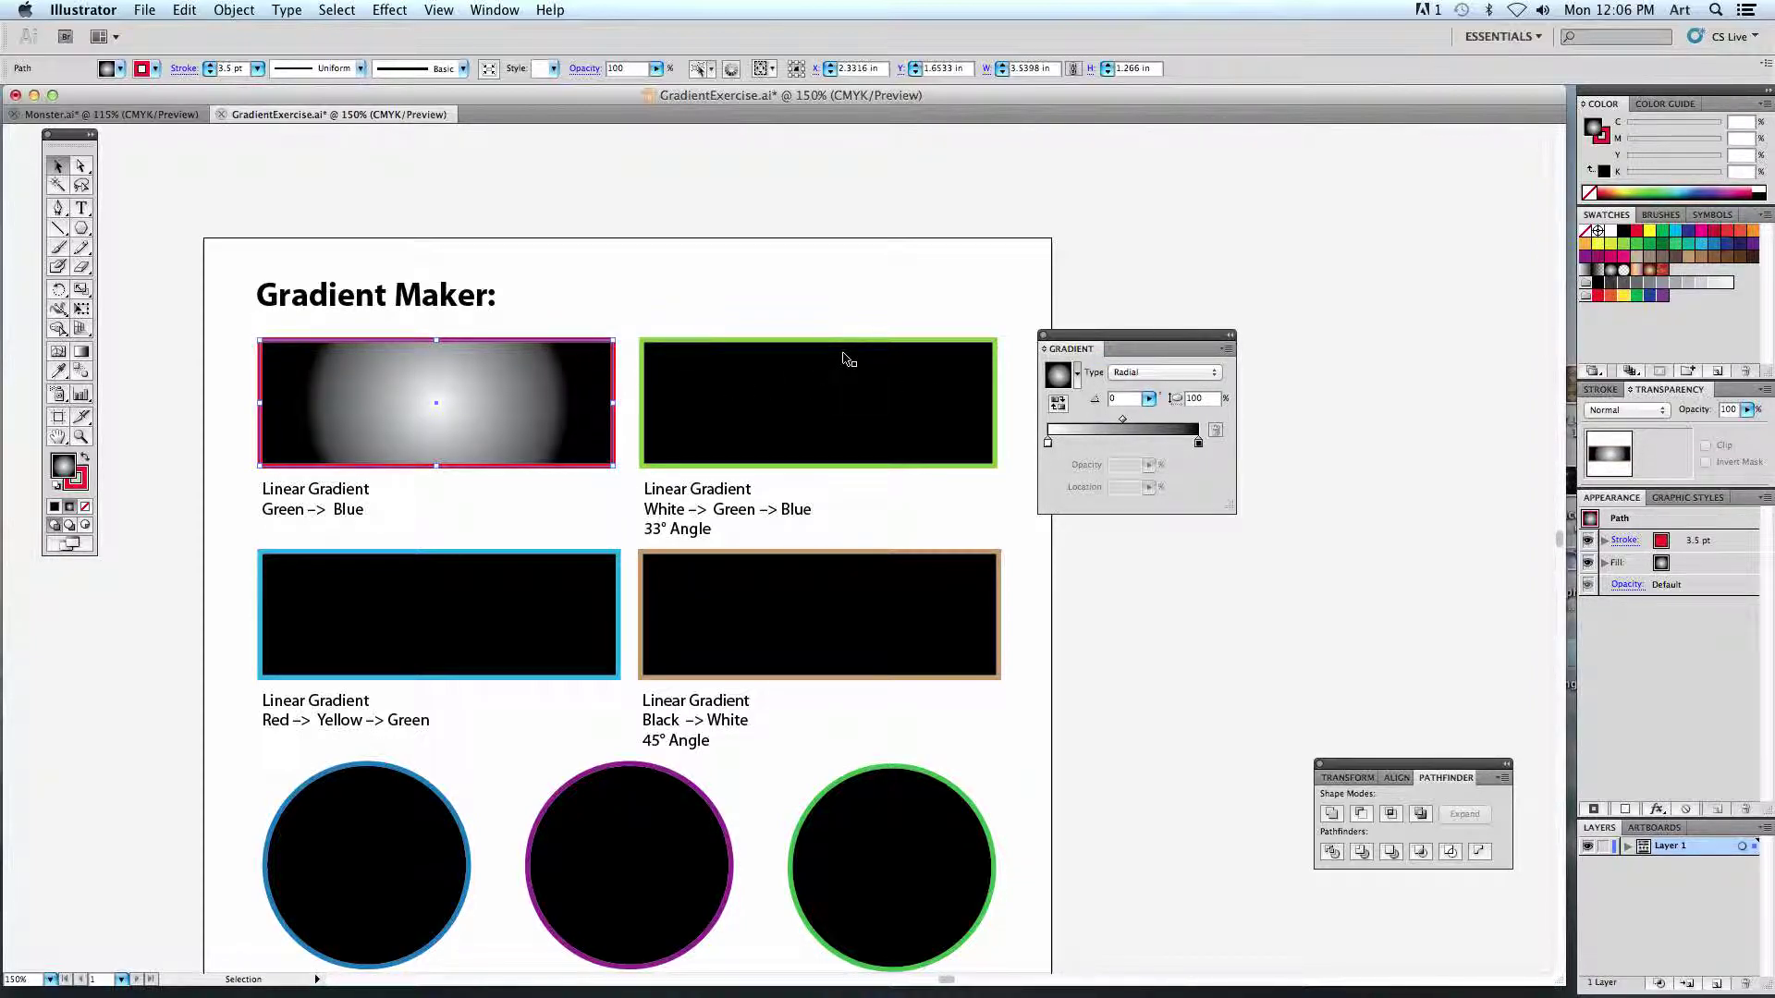
click(1161, 372)
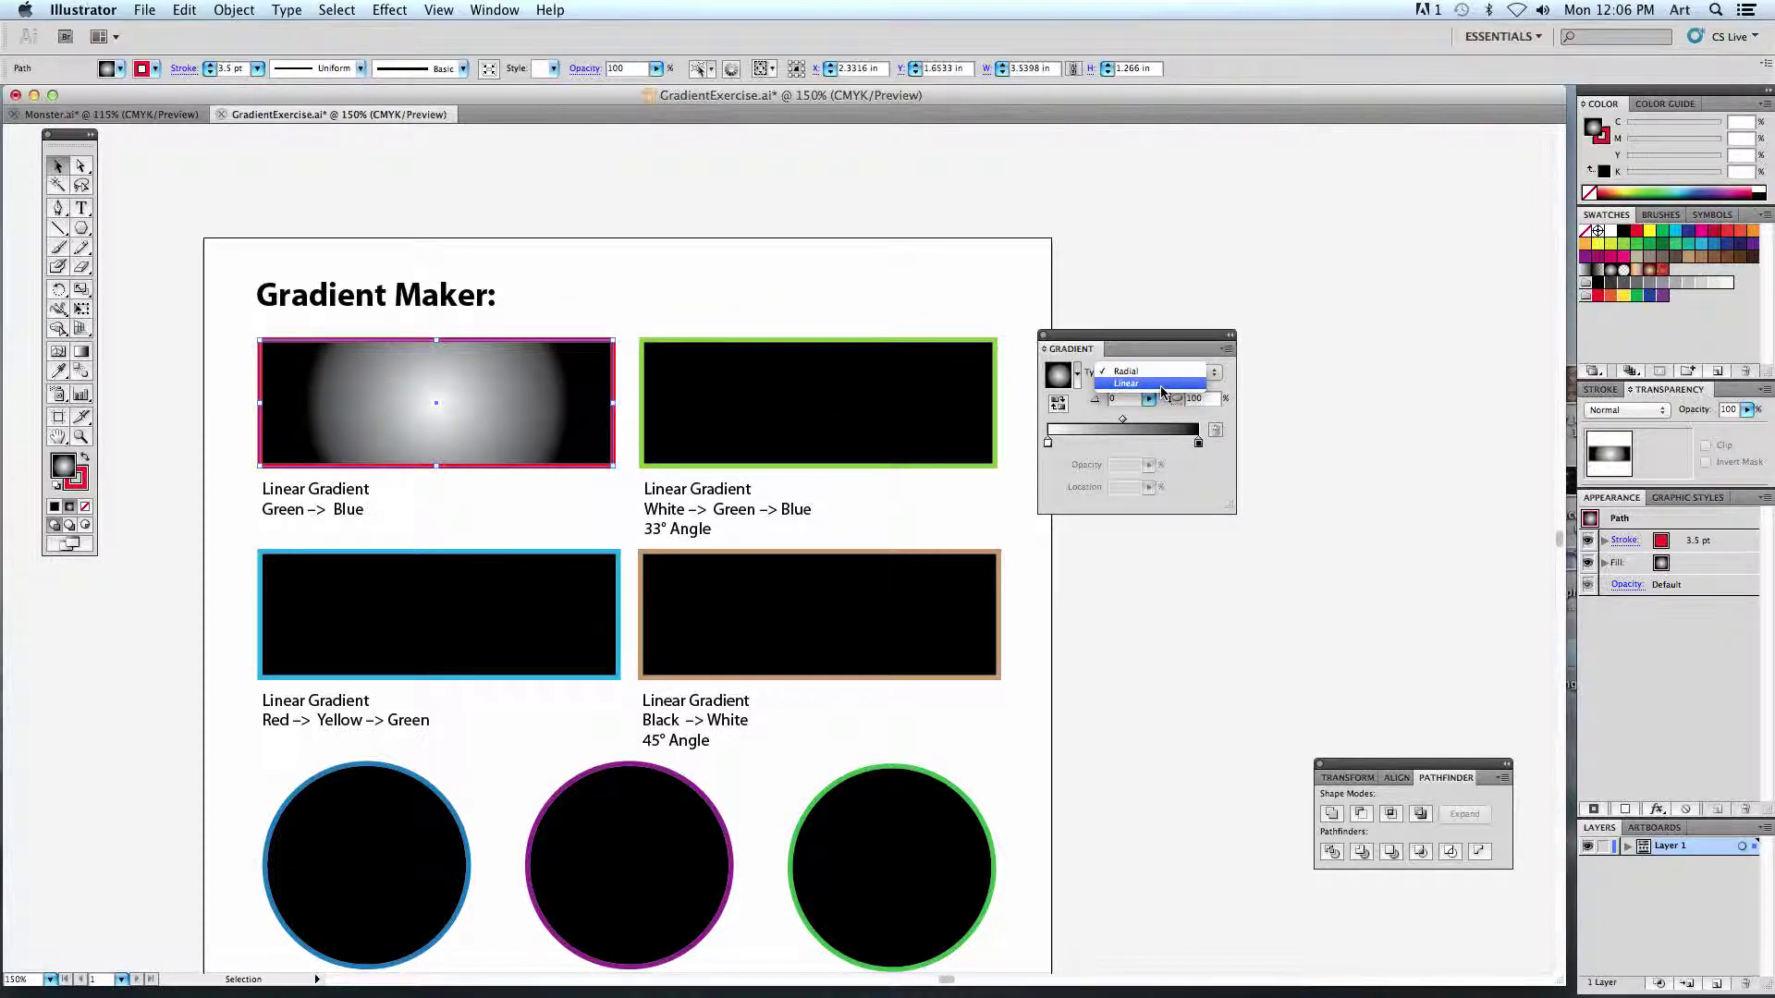
click(1143, 372)
click(1142, 374)
click(1130, 383)
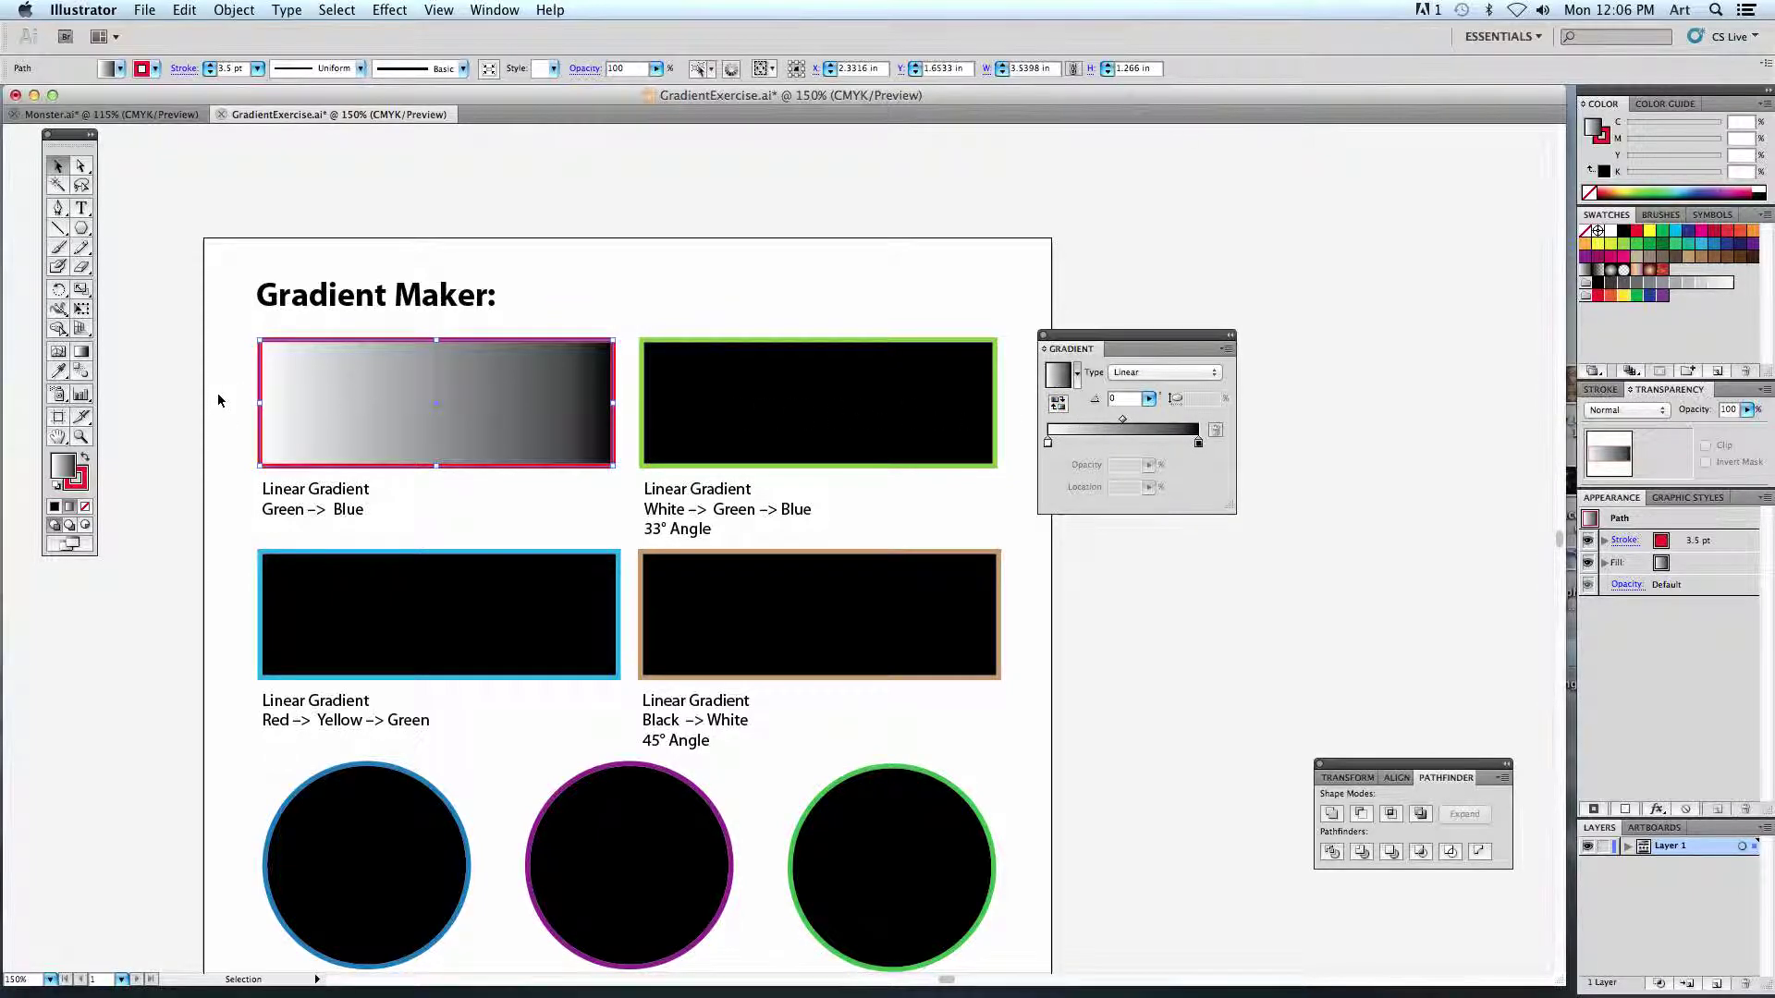
Try gradient angles of -77° and 90° on the red-outlined rectangle's linear fill.
click(1150, 398)
mouse_move(1109, 422)
mouse_down()
mouse_move(1126, 422)
mouse_move(1080, 423)
mouse_up()
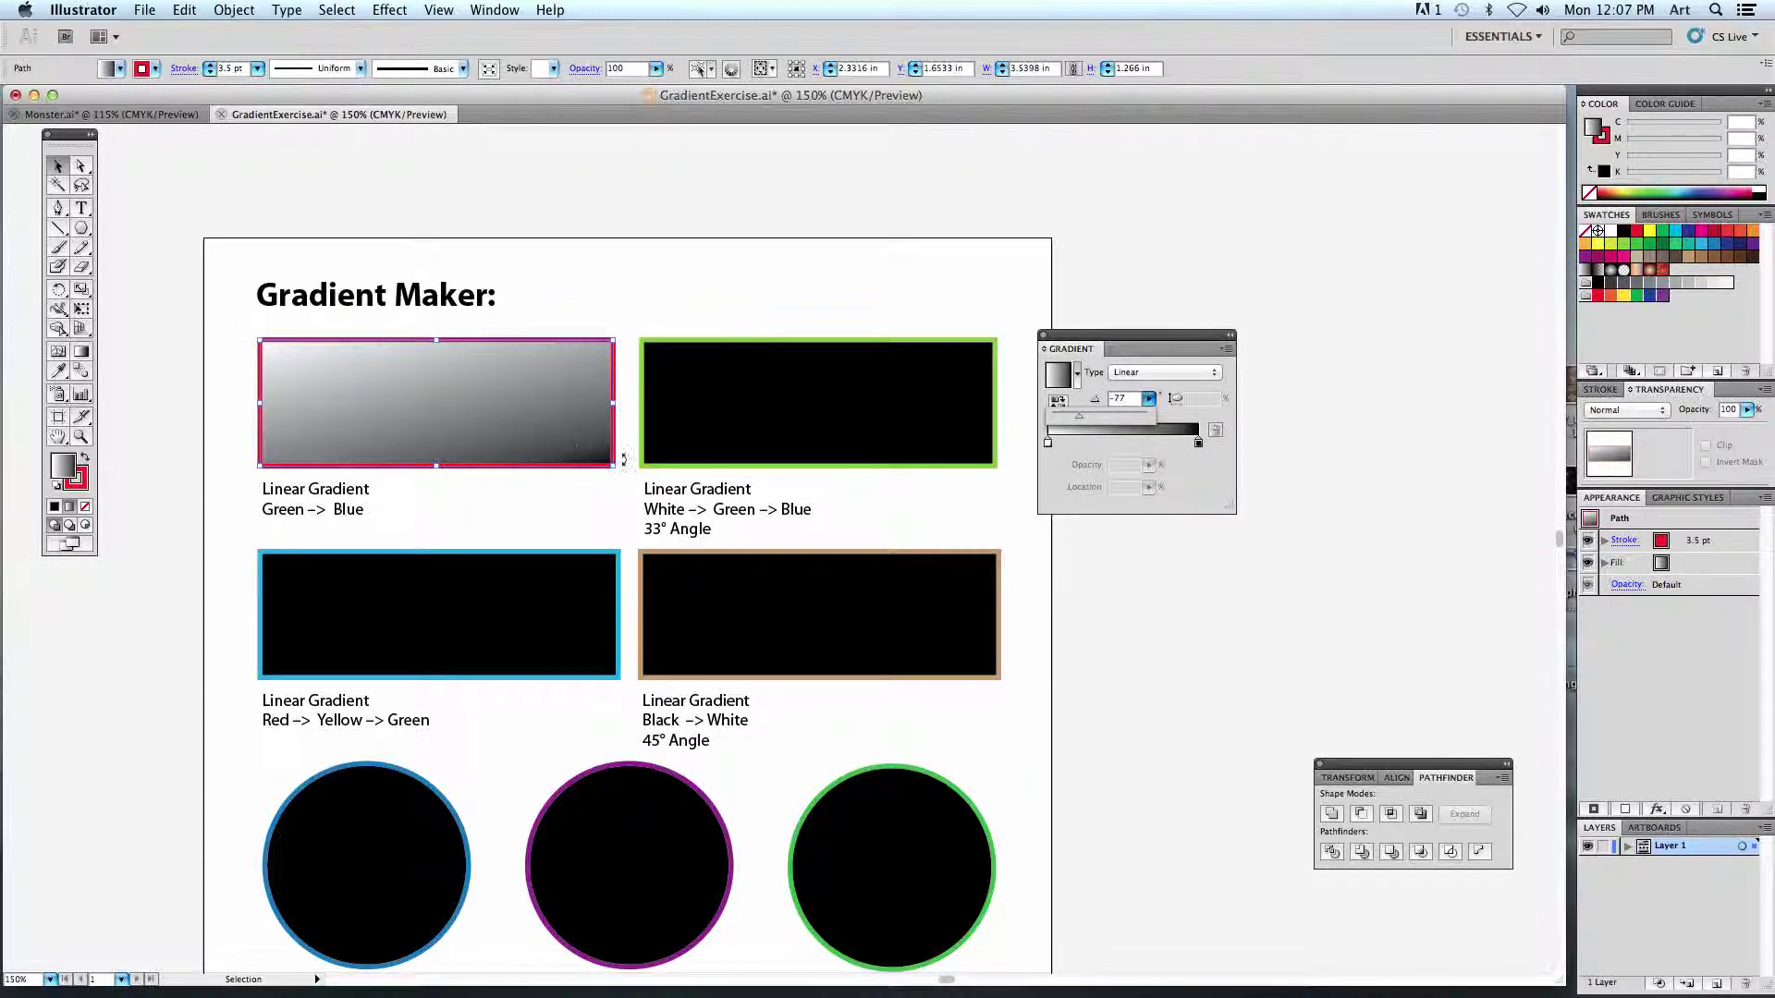
click(1121, 398)
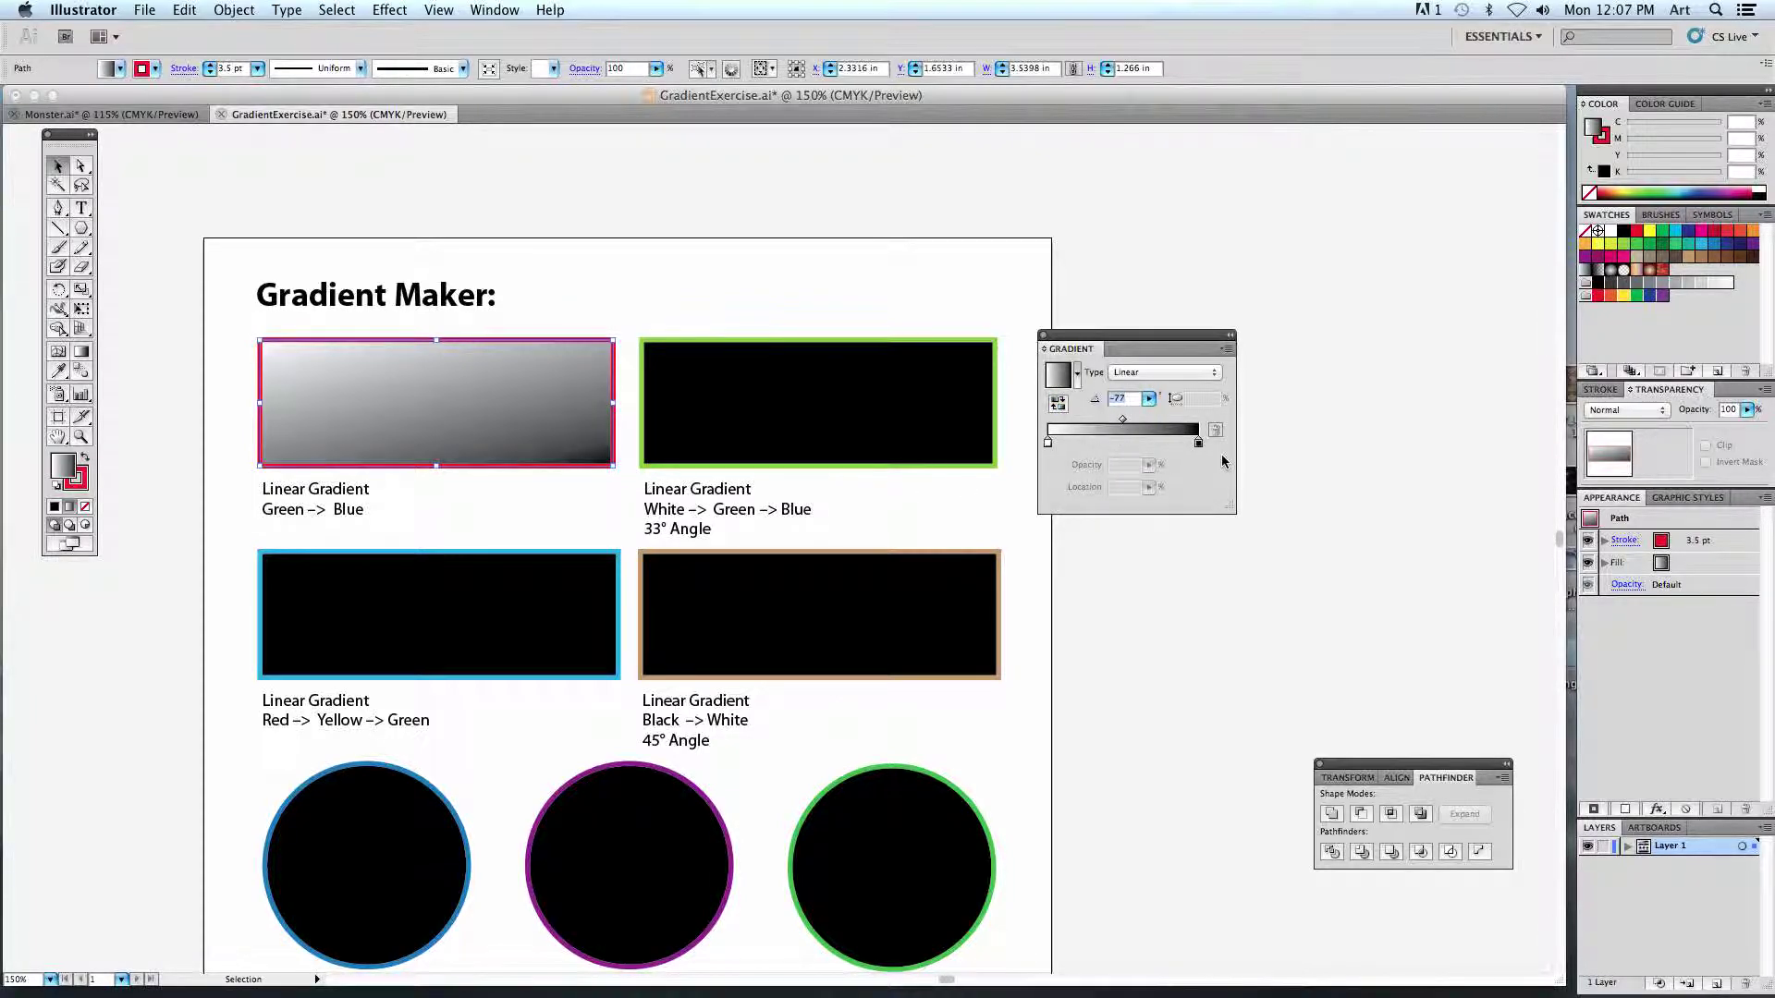
text(90)
key(Return)
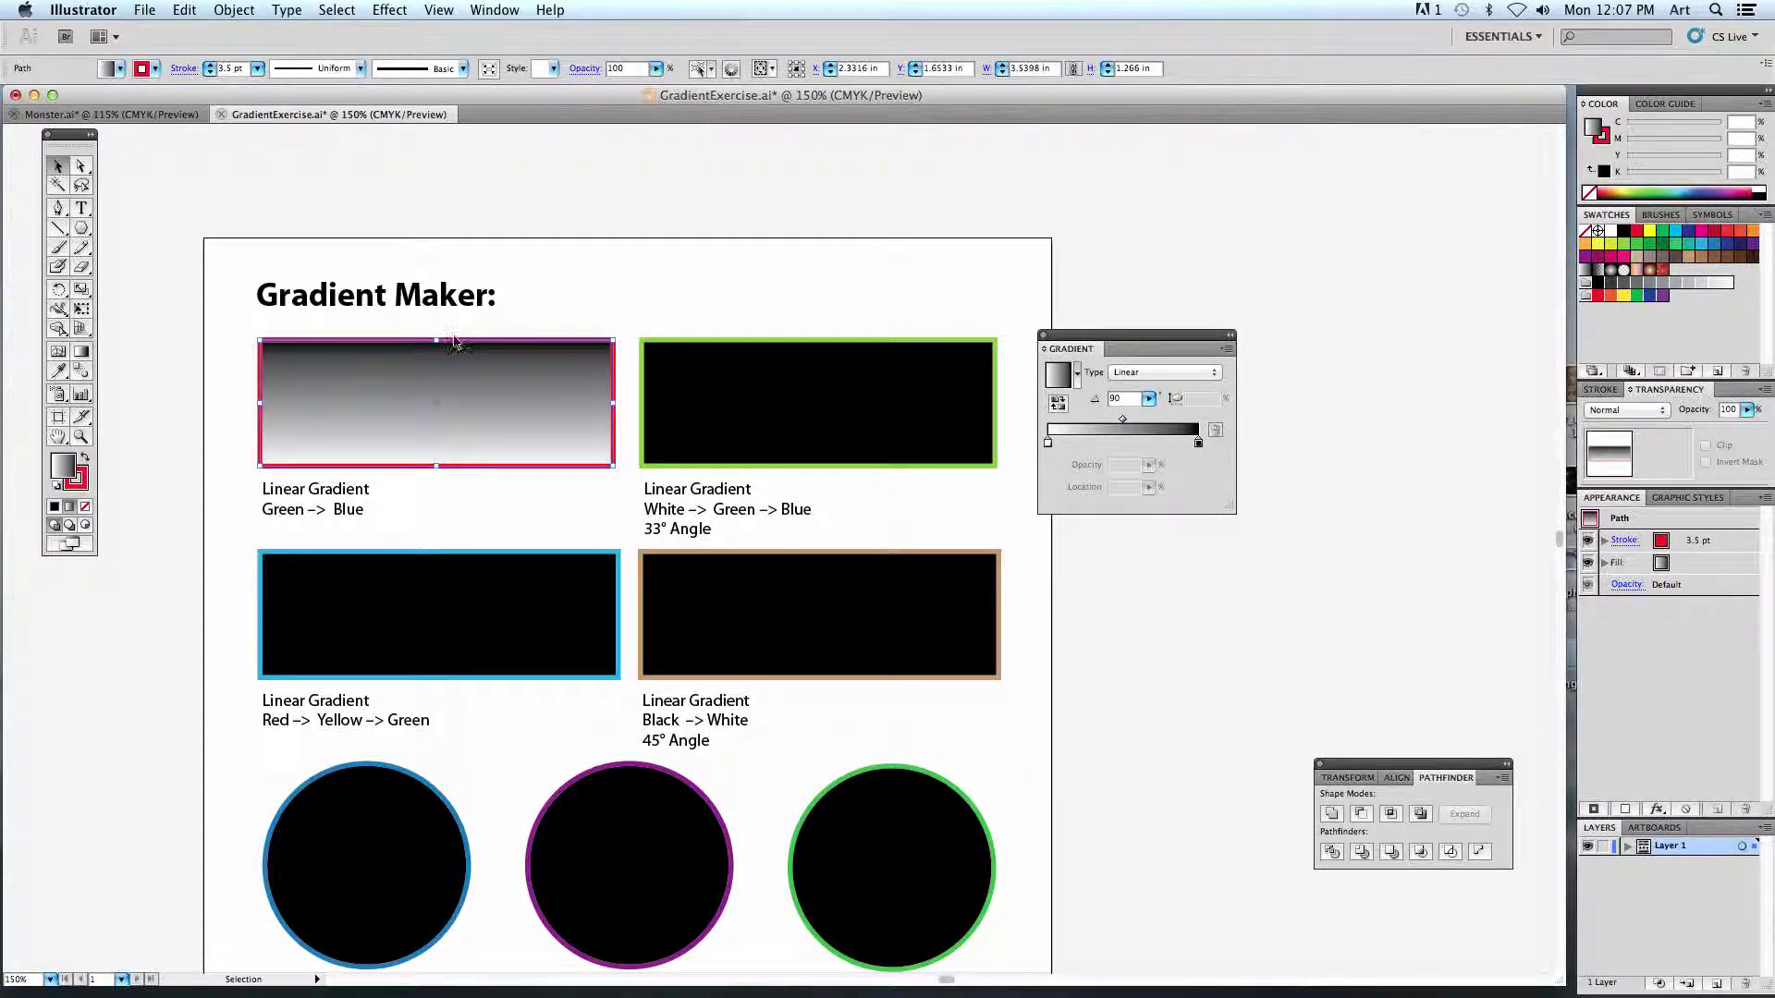
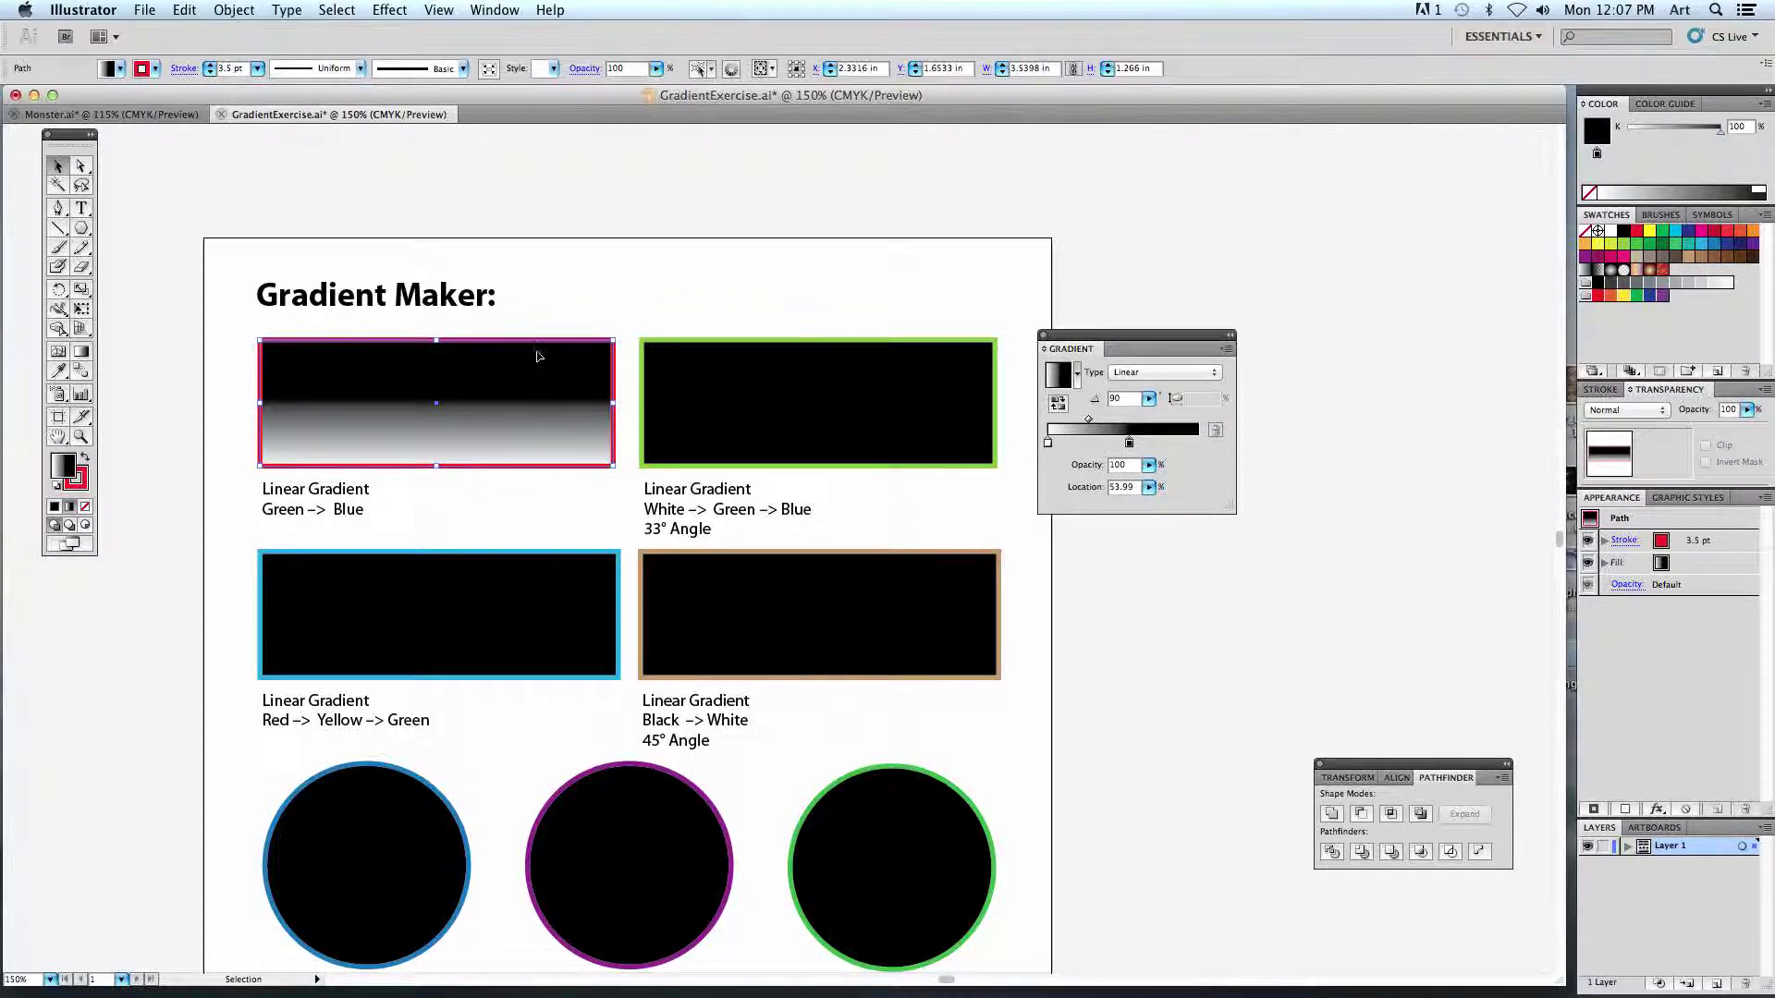
Set the rectangle's gradient angle to 0° and move the black color stop to location 100%.
click(1216, 450)
text(0)
key(Return)
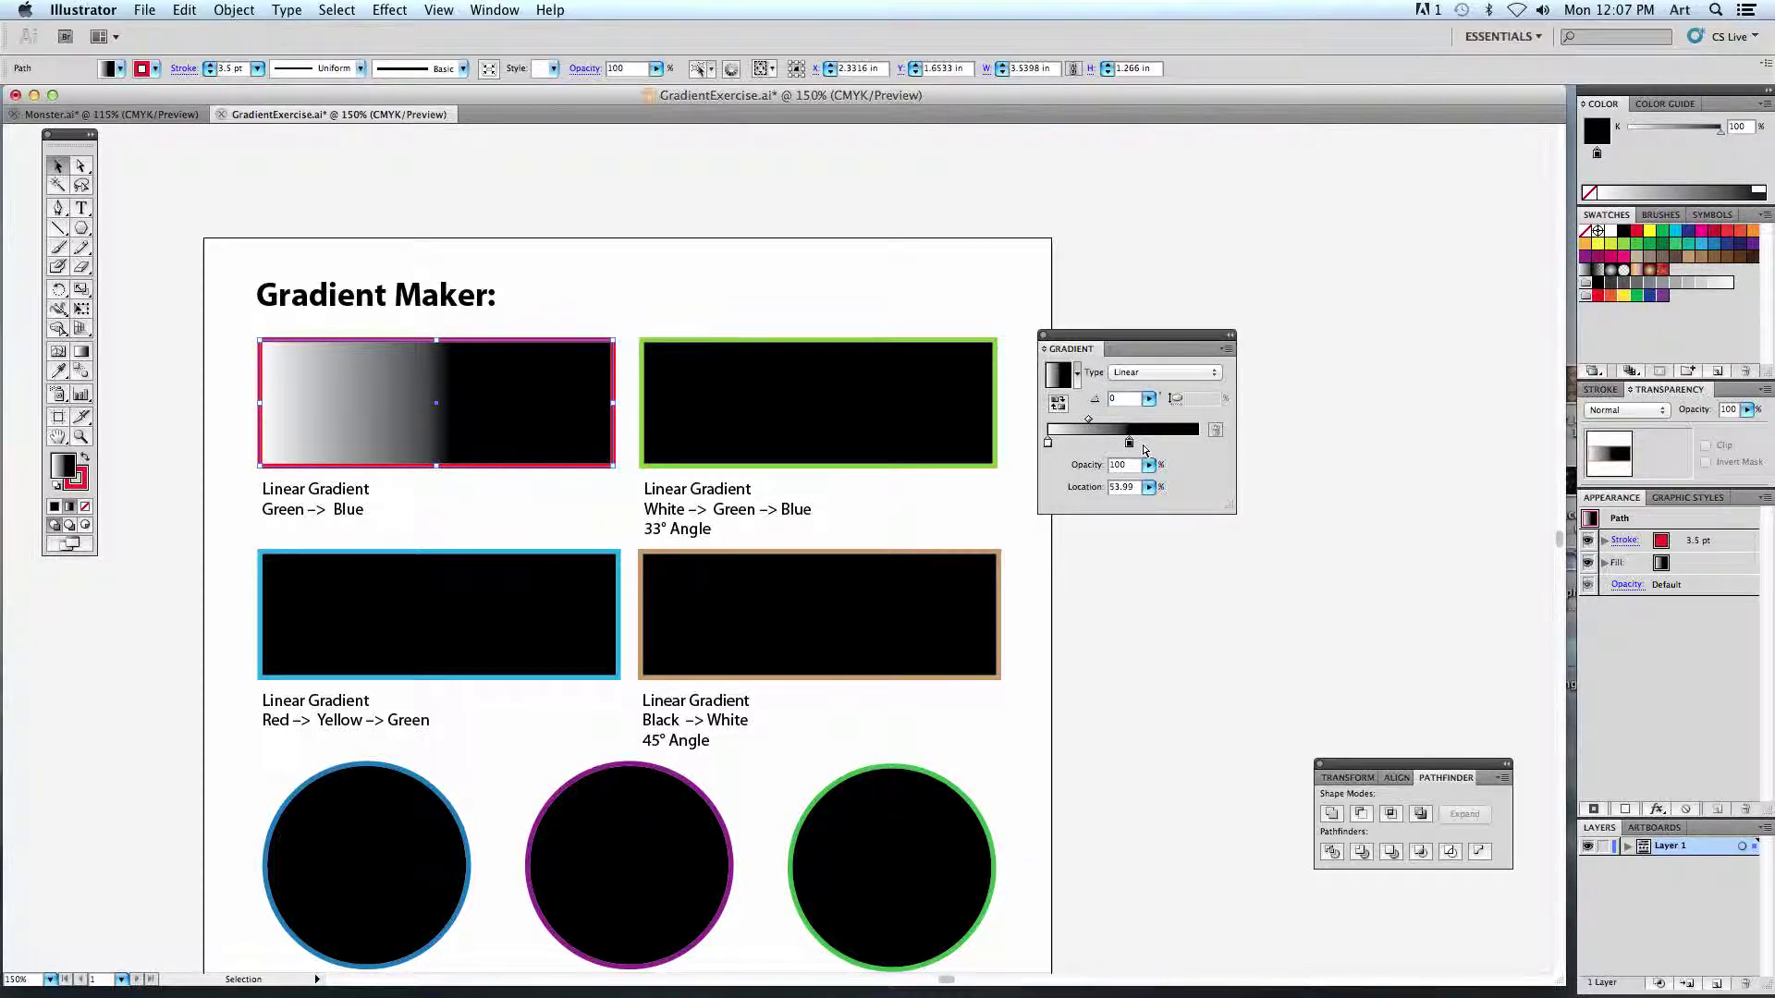
drag(1130, 443, 1199, 443)
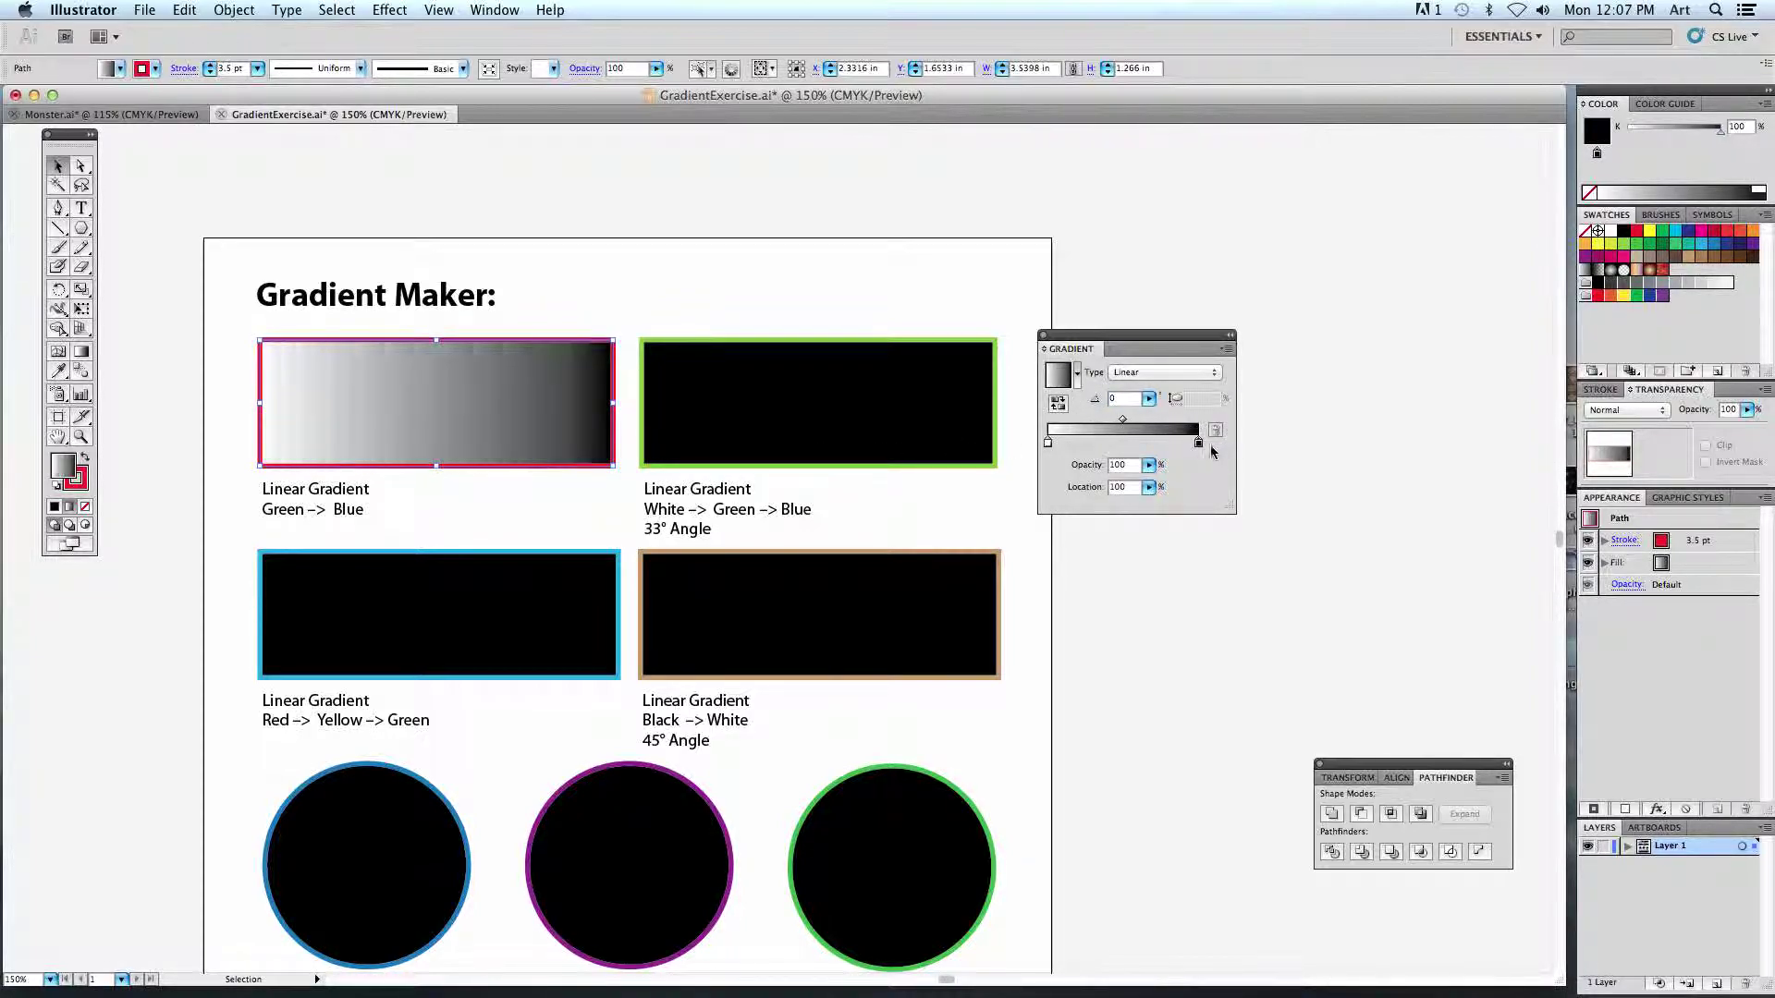
Try a green swatch and a teal CMYK mix with M 0 and Y 39 on the starting color stop of the red-outlined rectangle's gradient.
double_click(1048, 443)
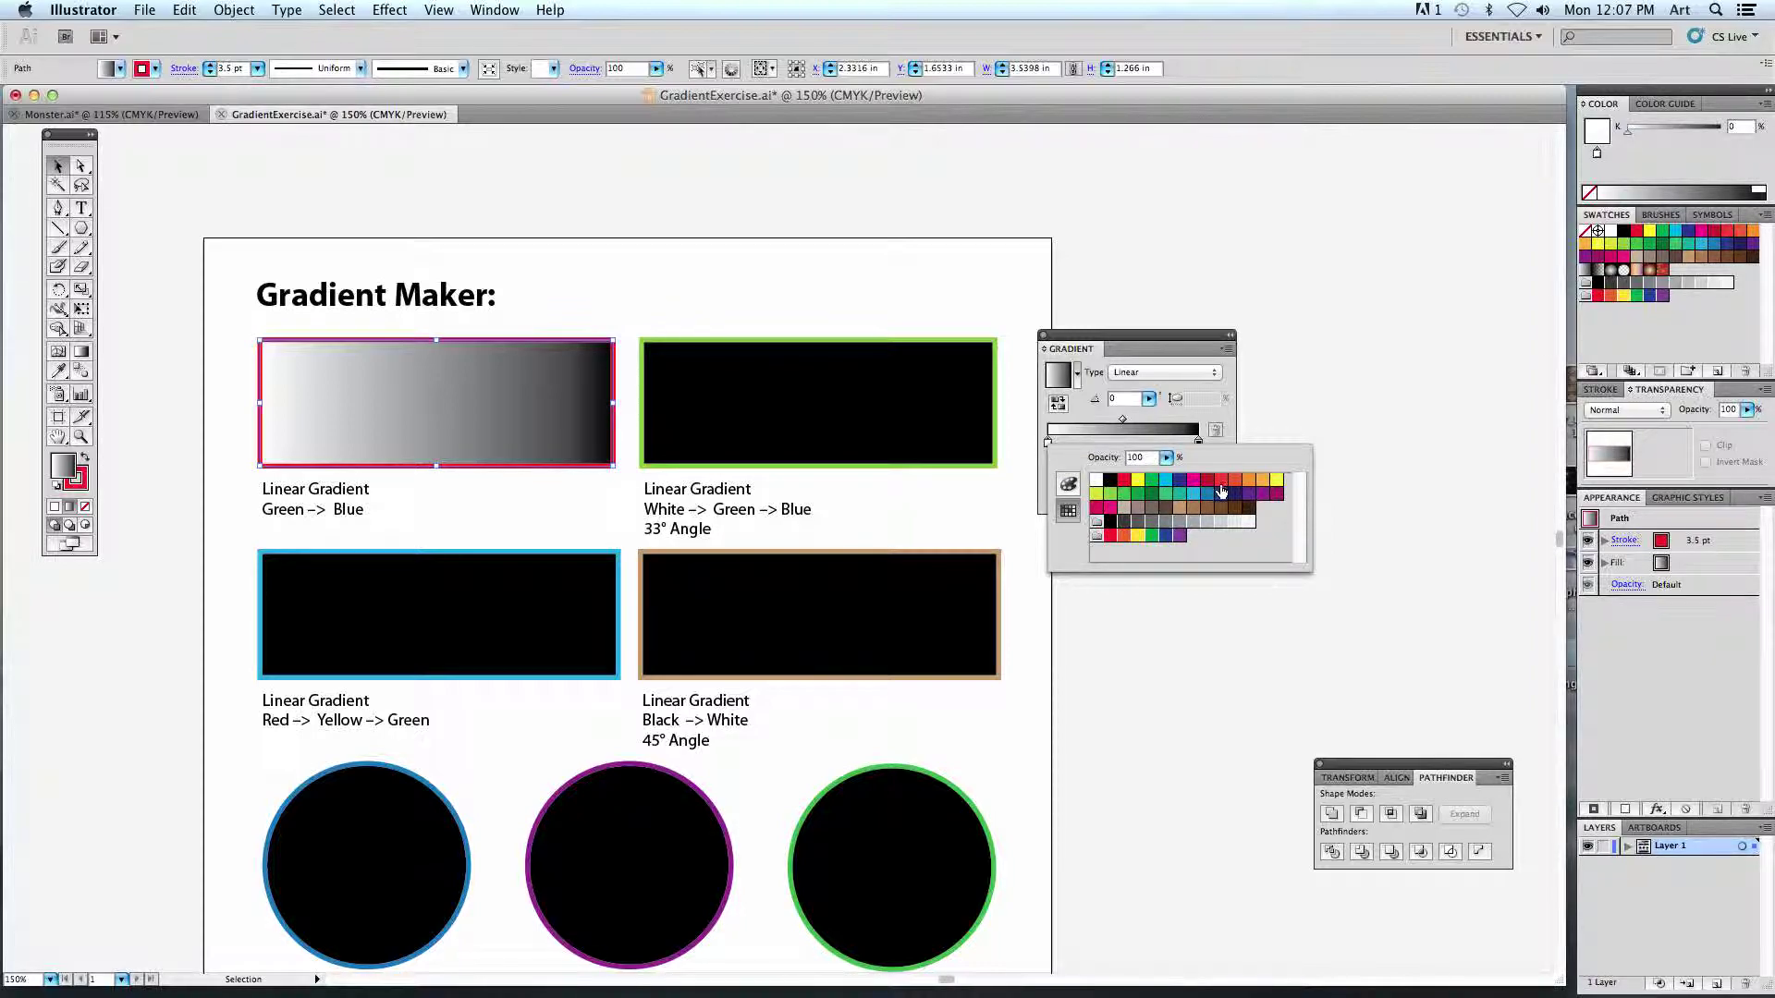
click(1139, 498)
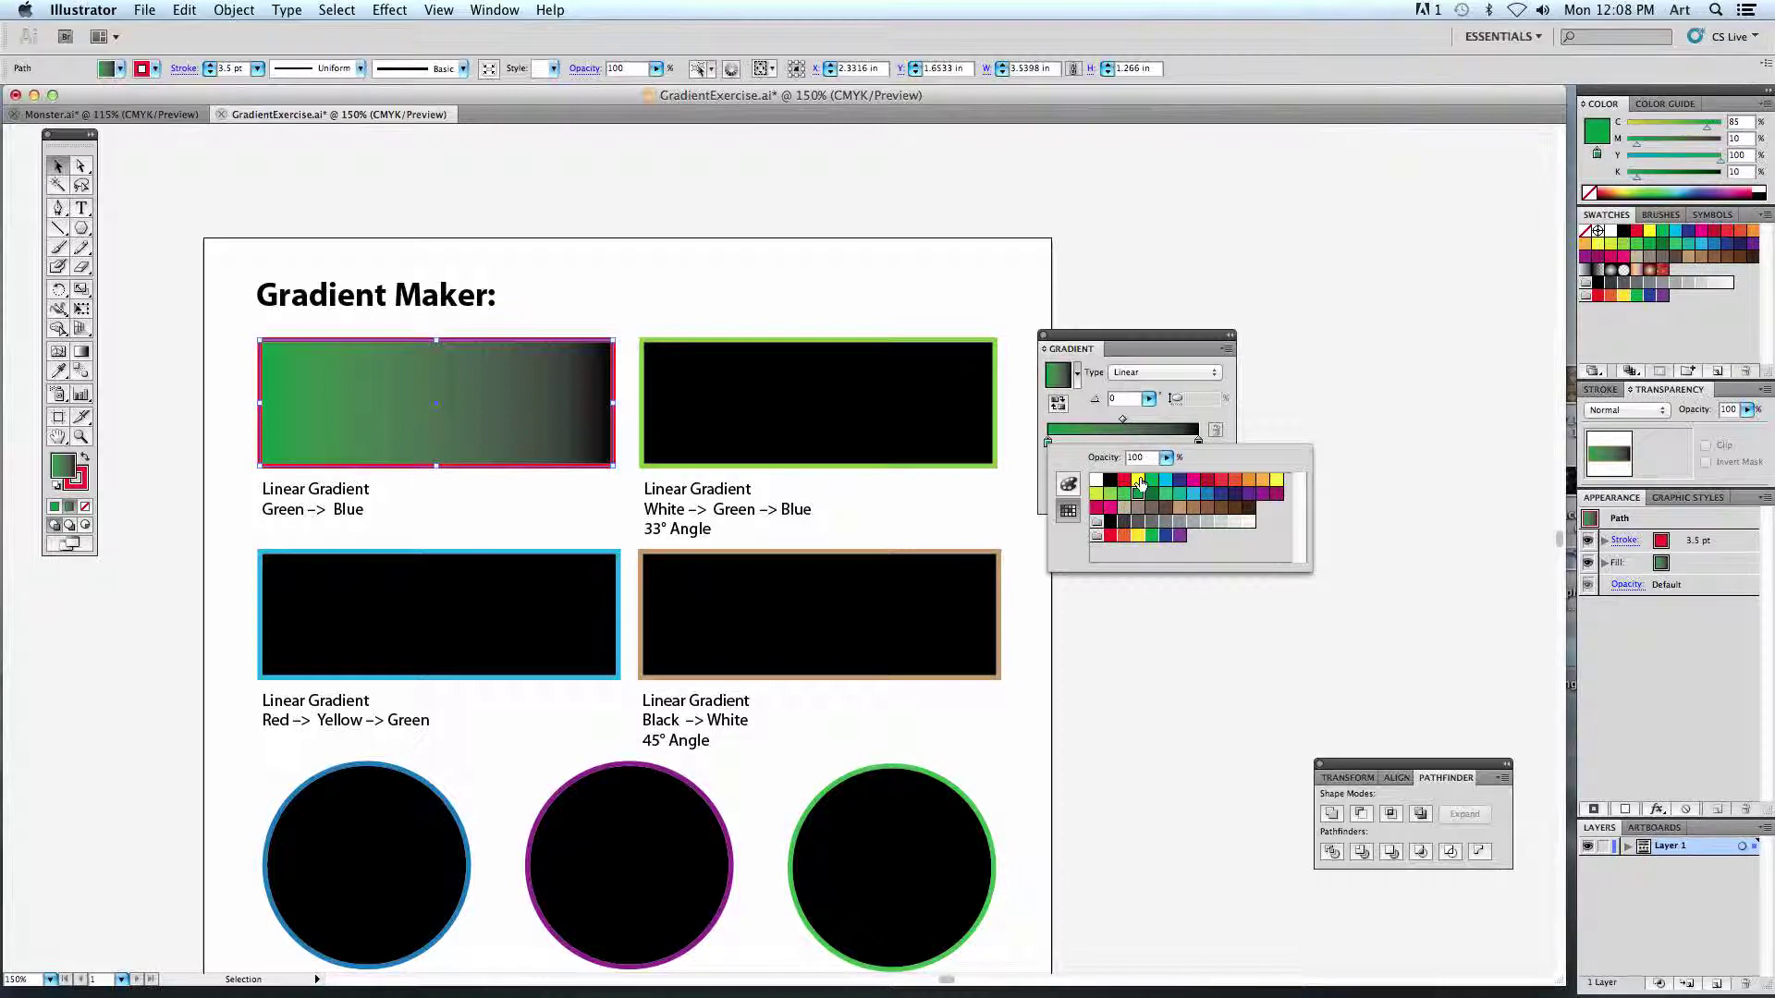
click(1068, 486)
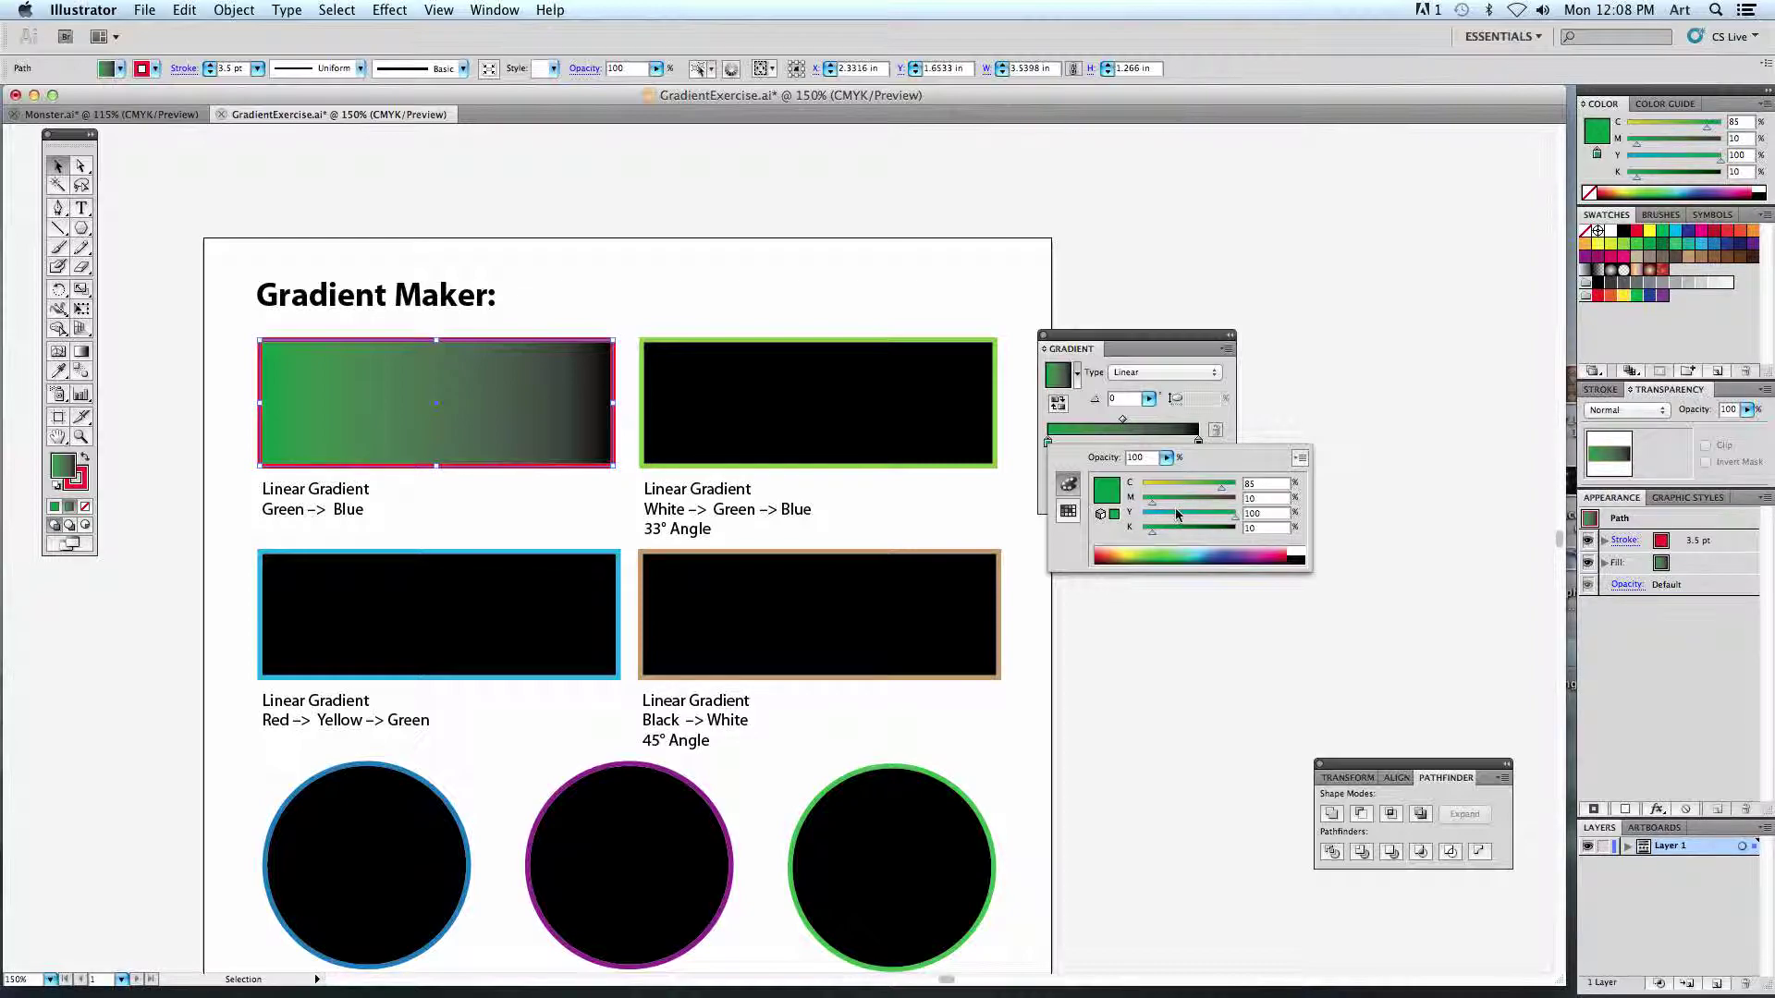
mouse_move(1152, 502)
mouse_down()
mouse_move(1196, 506)
mouse_move(1132, 504)
mouse_move(1230, 514)
mouse_move(1145, 510)
mouse_move(1180, 514)
mouse_up()
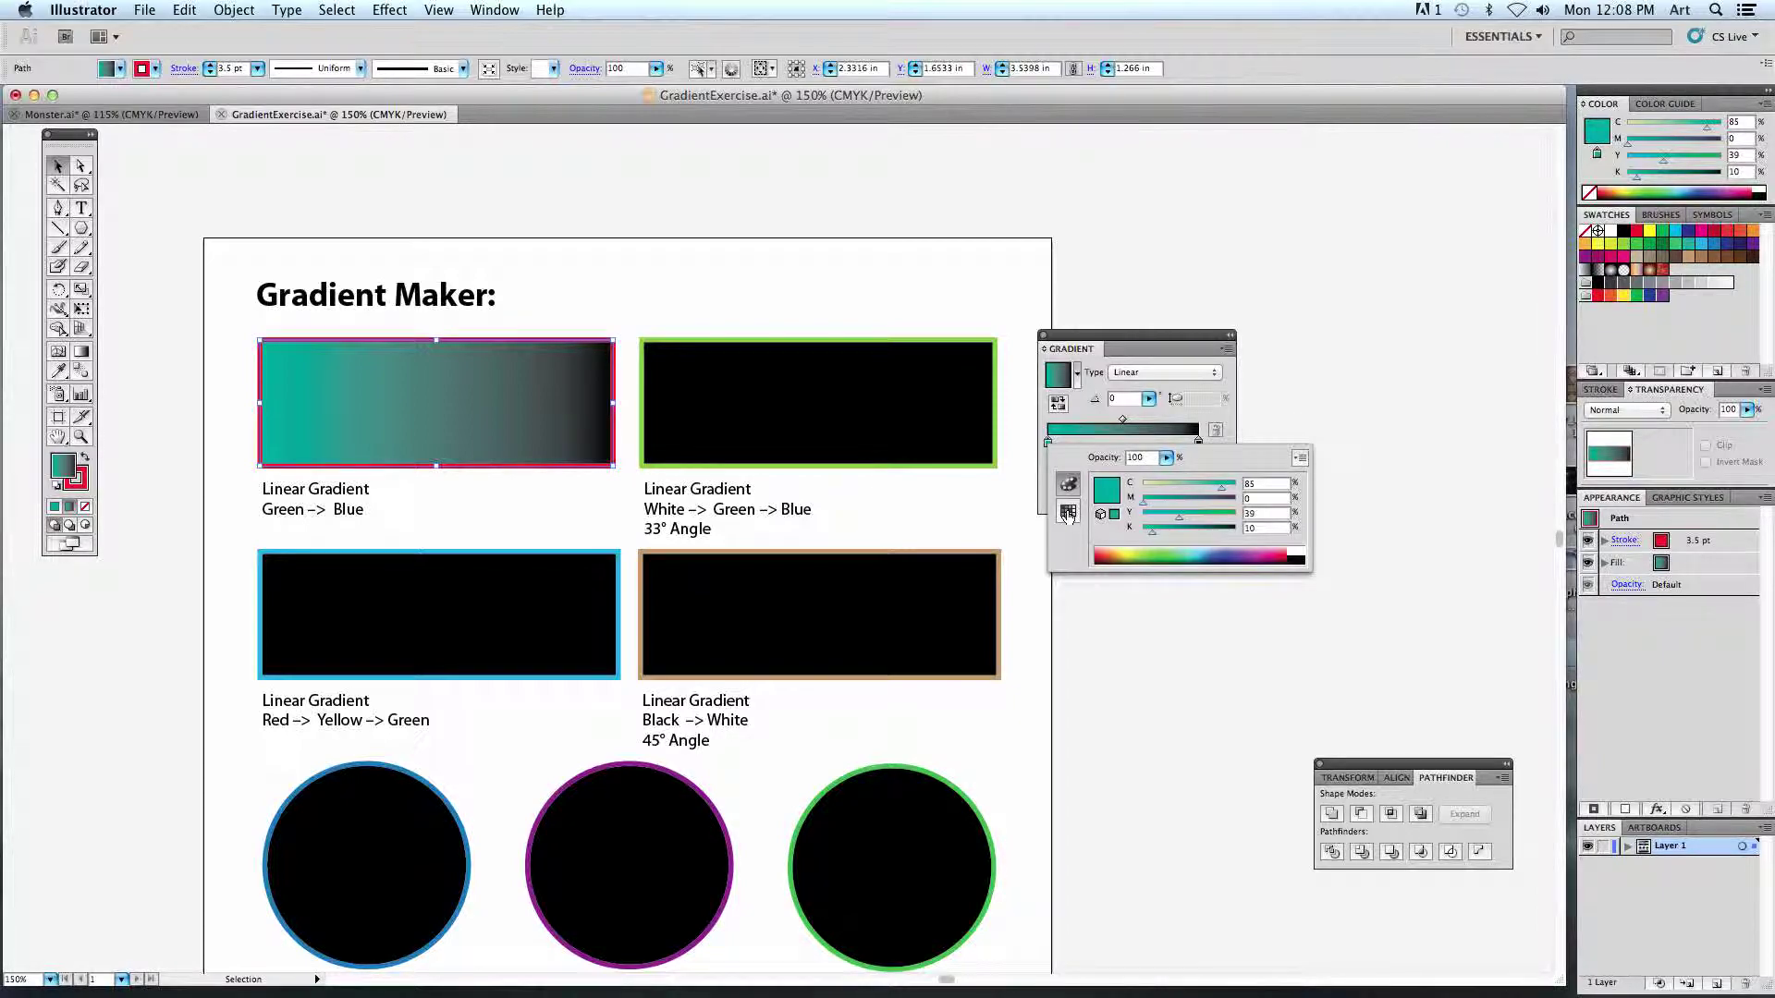
Set the gradient's starting color stop to the dark green swatch with C 90, M 30, Y 95, K 30.
click(1069, 514)
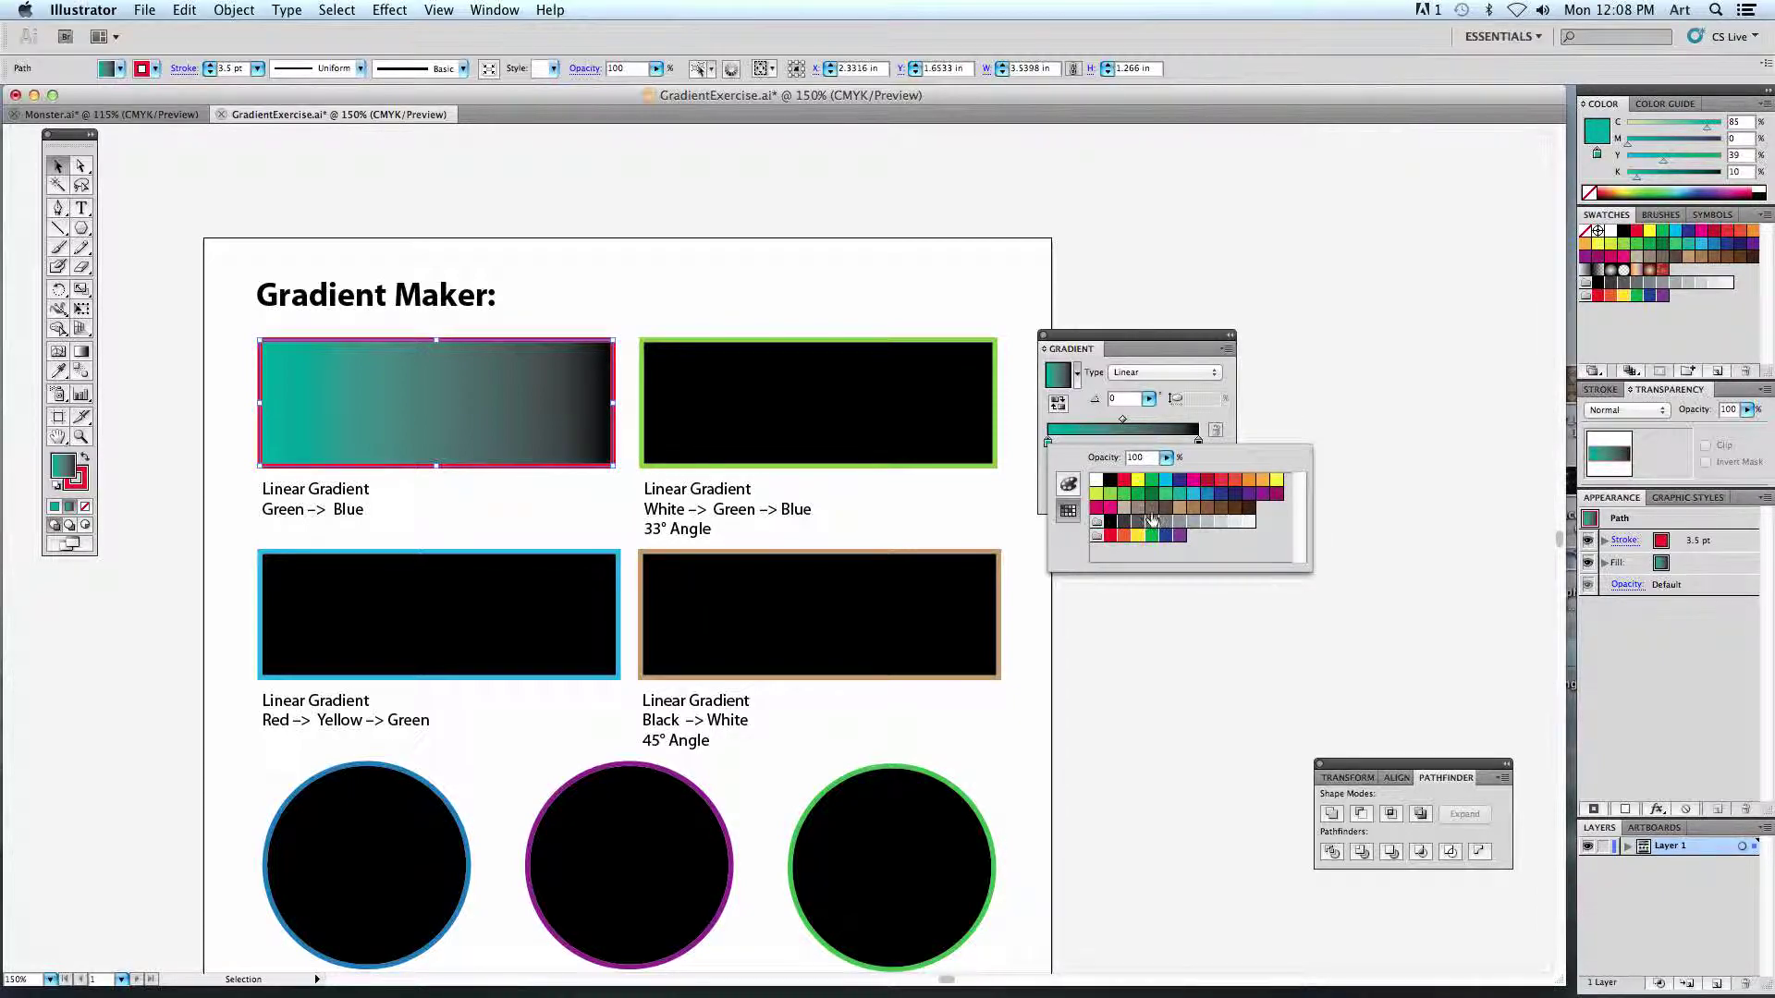
click(1260, 495)
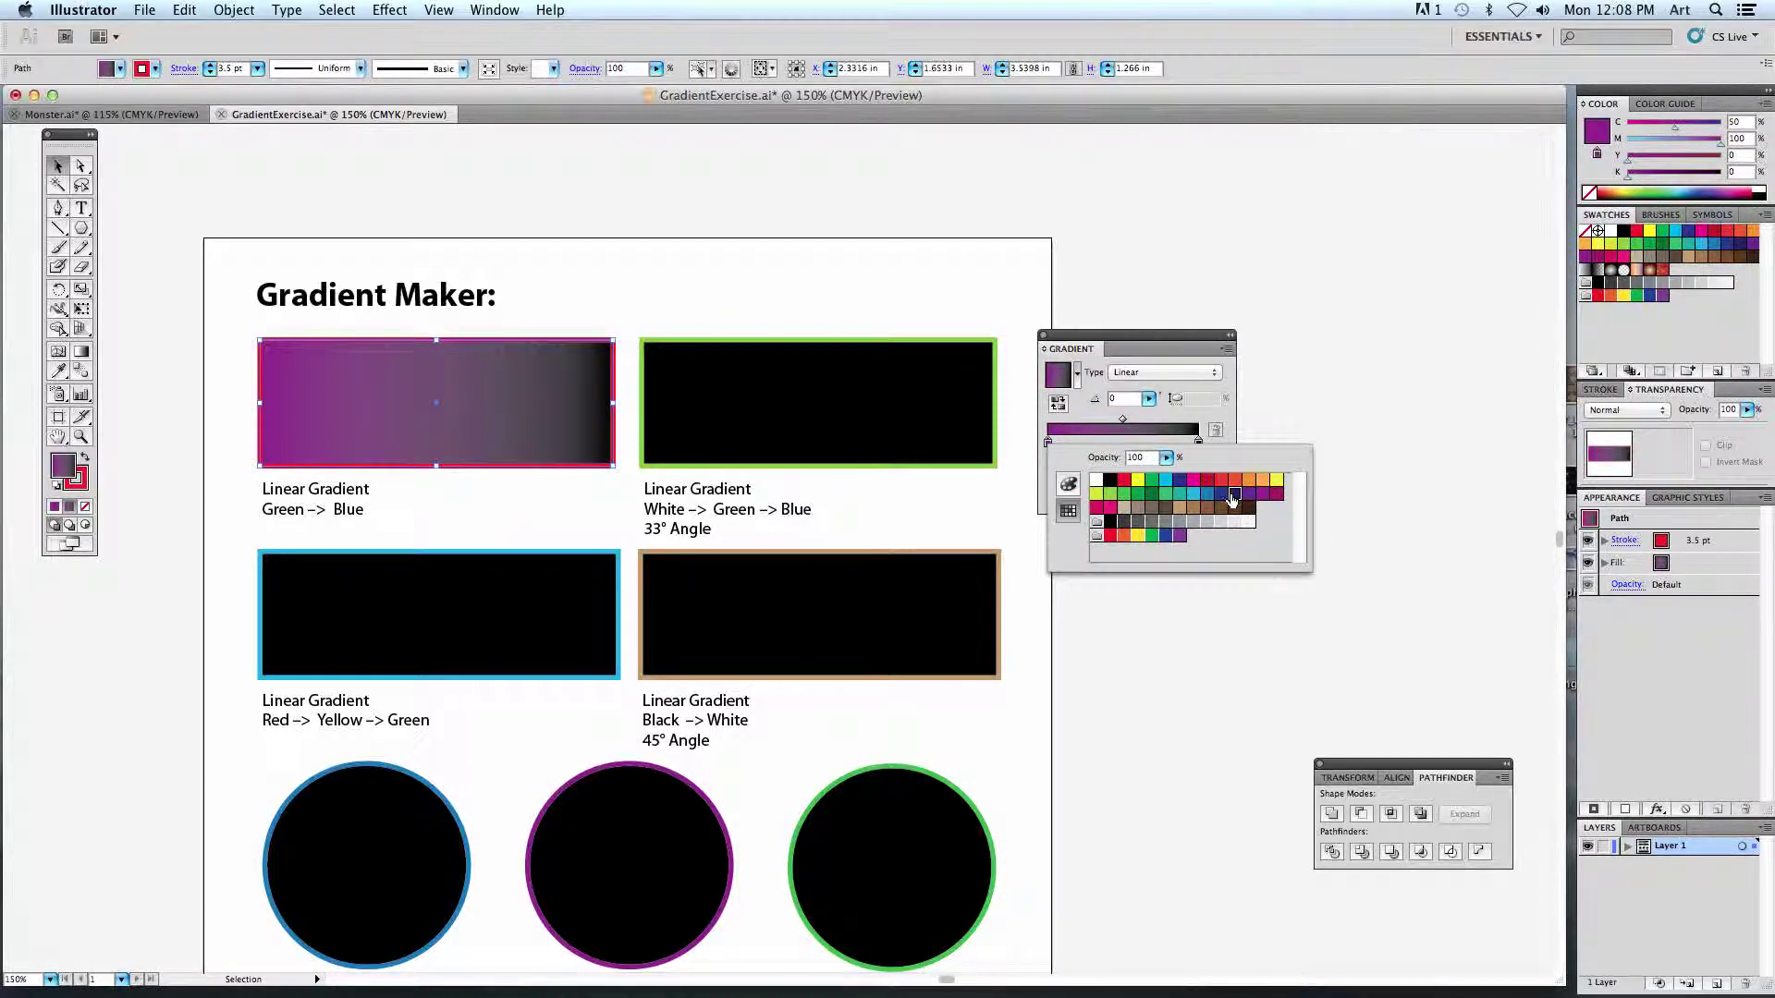
click(1235, 493)
click(1262, 494)
click(1149, 496)
click(1182, 426)
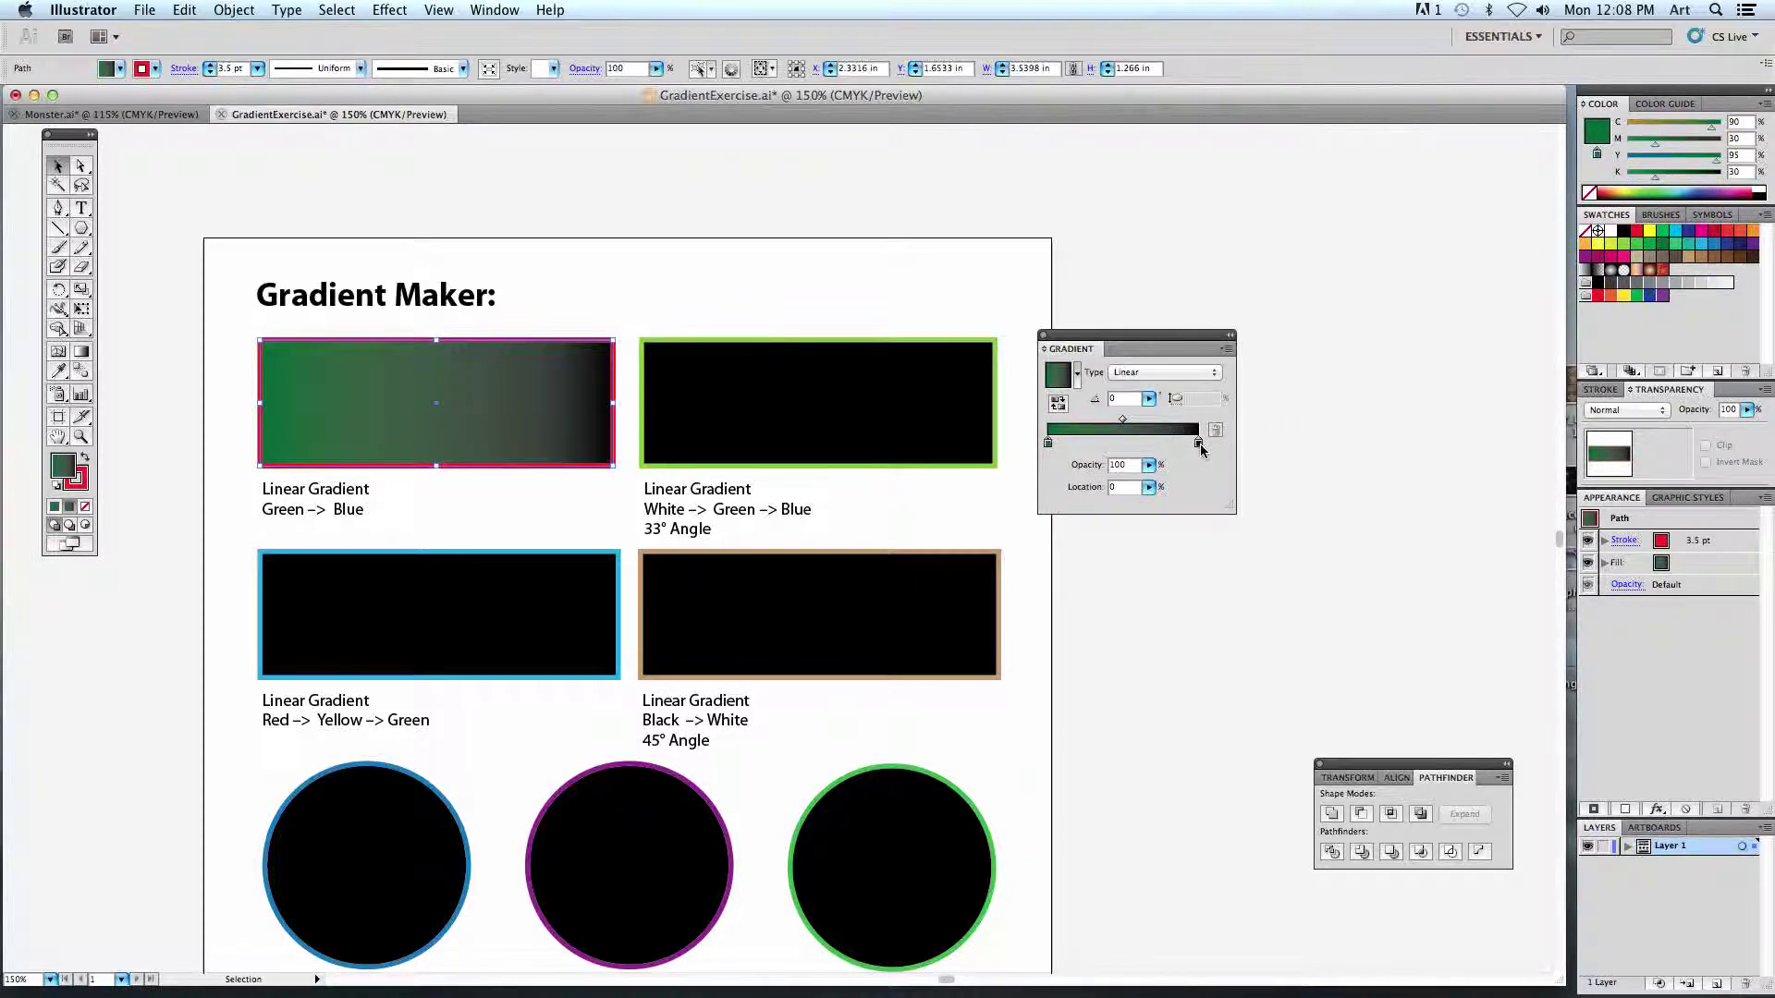
Change the gradient's black end stop to the light blue swatch with C 70, M 15, Y 0, K 0.
double_click(1199, 445)
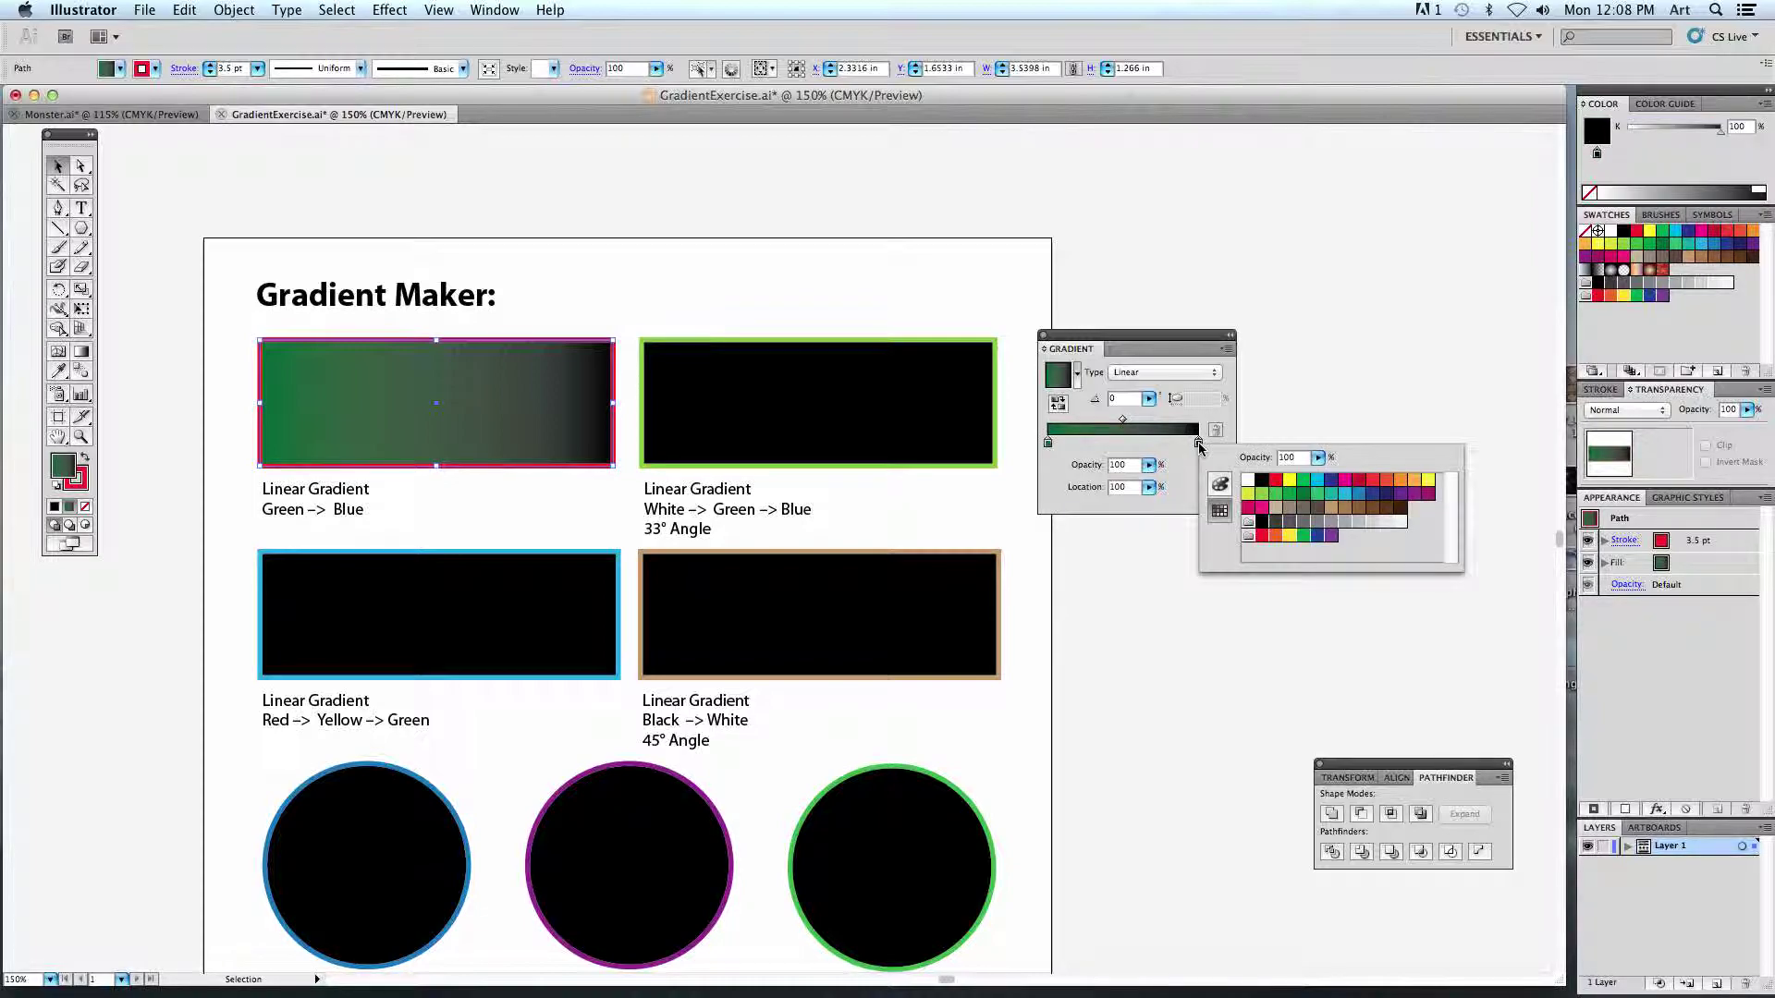
click(1345, 493)
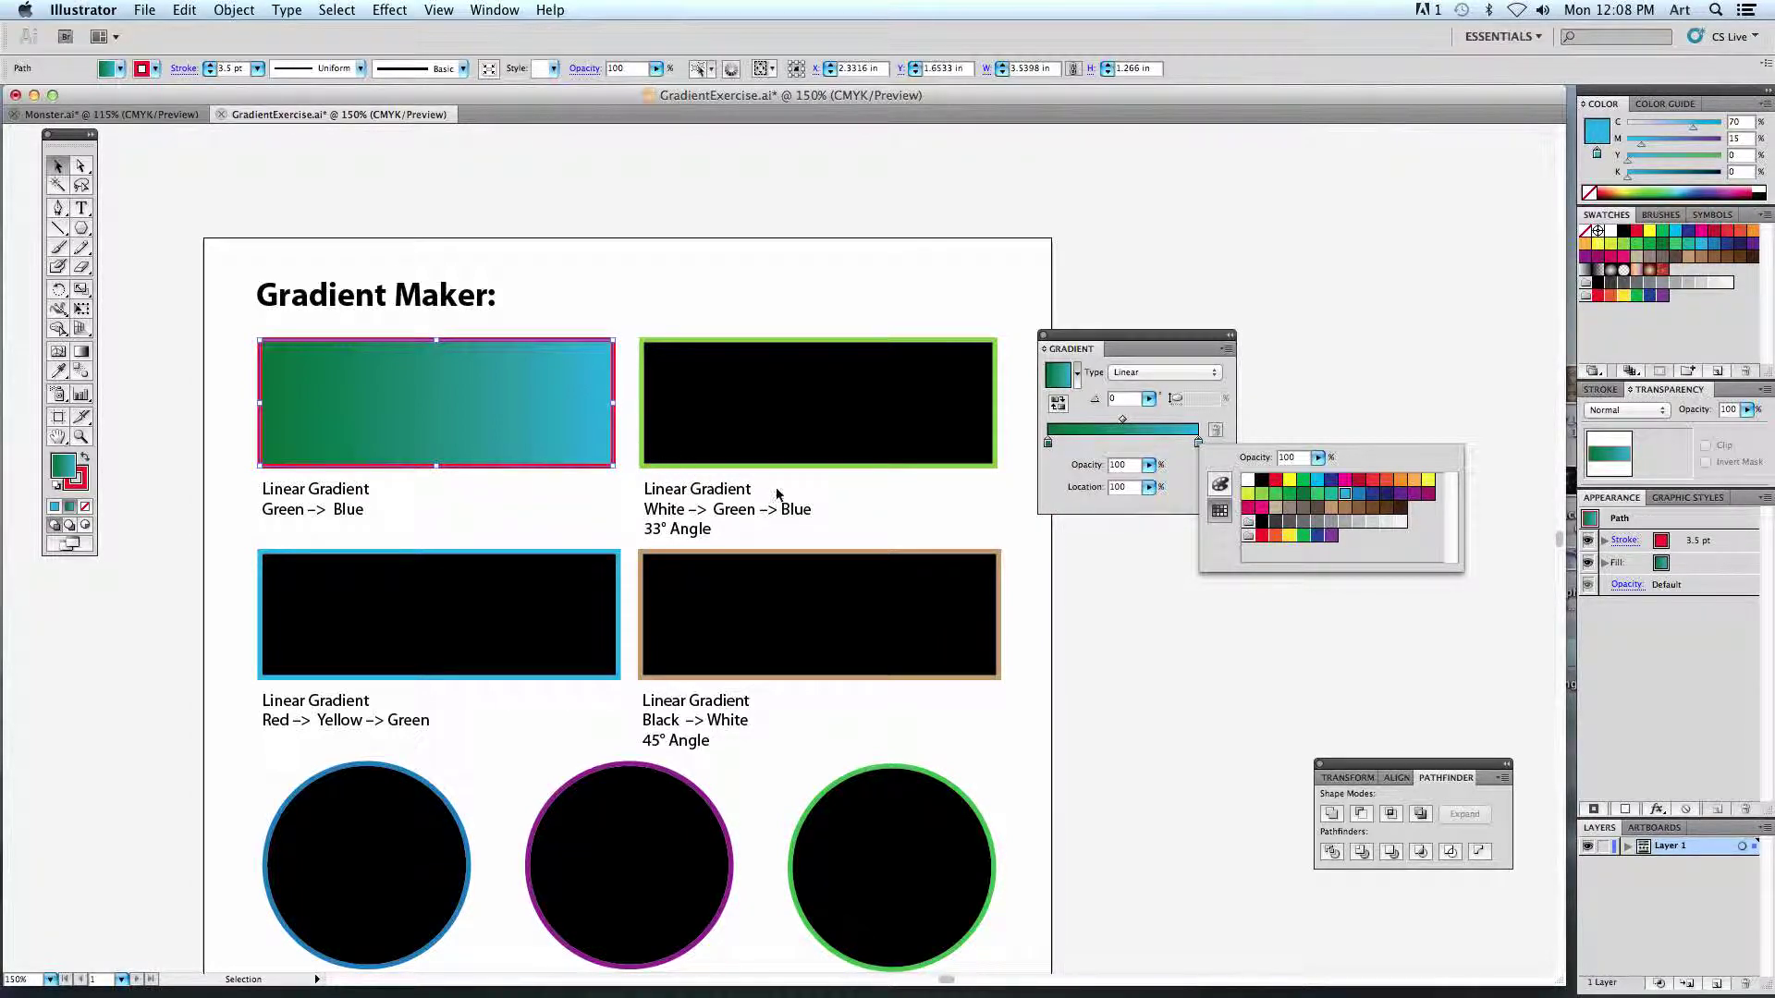
click(1191, 490)
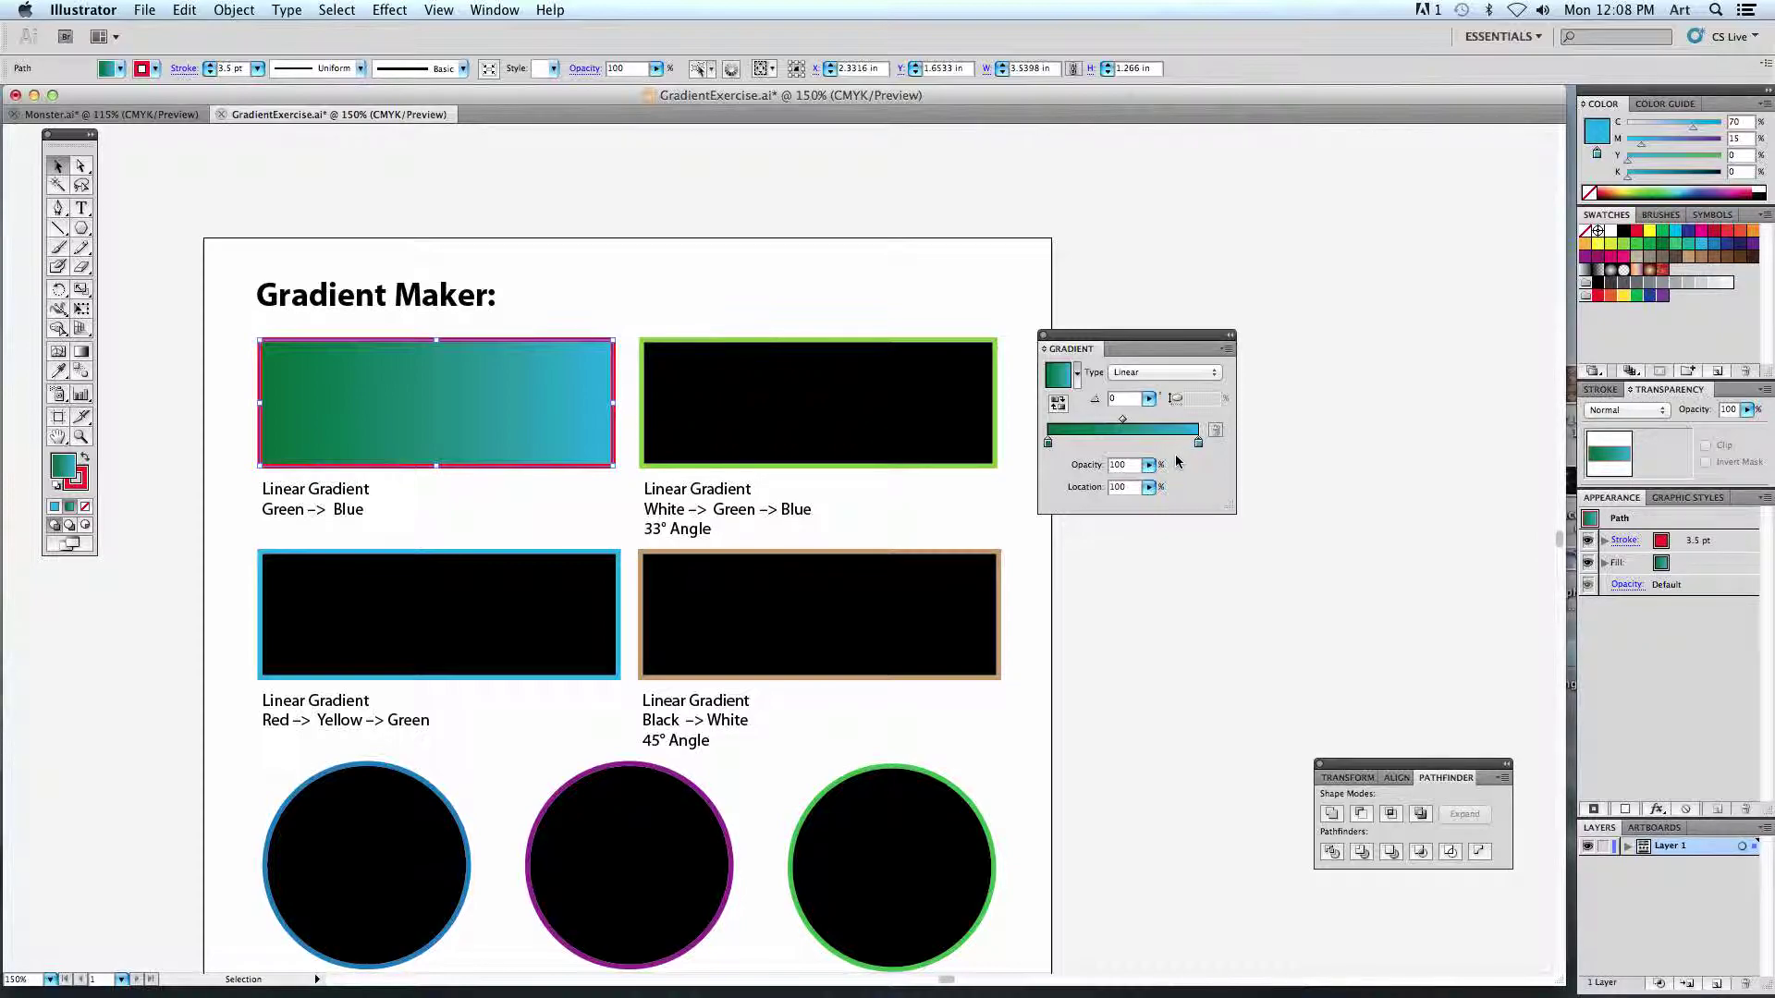
Add a color stop at about 51% of the rectangle's gradient and make it red.
click(1126, 444)
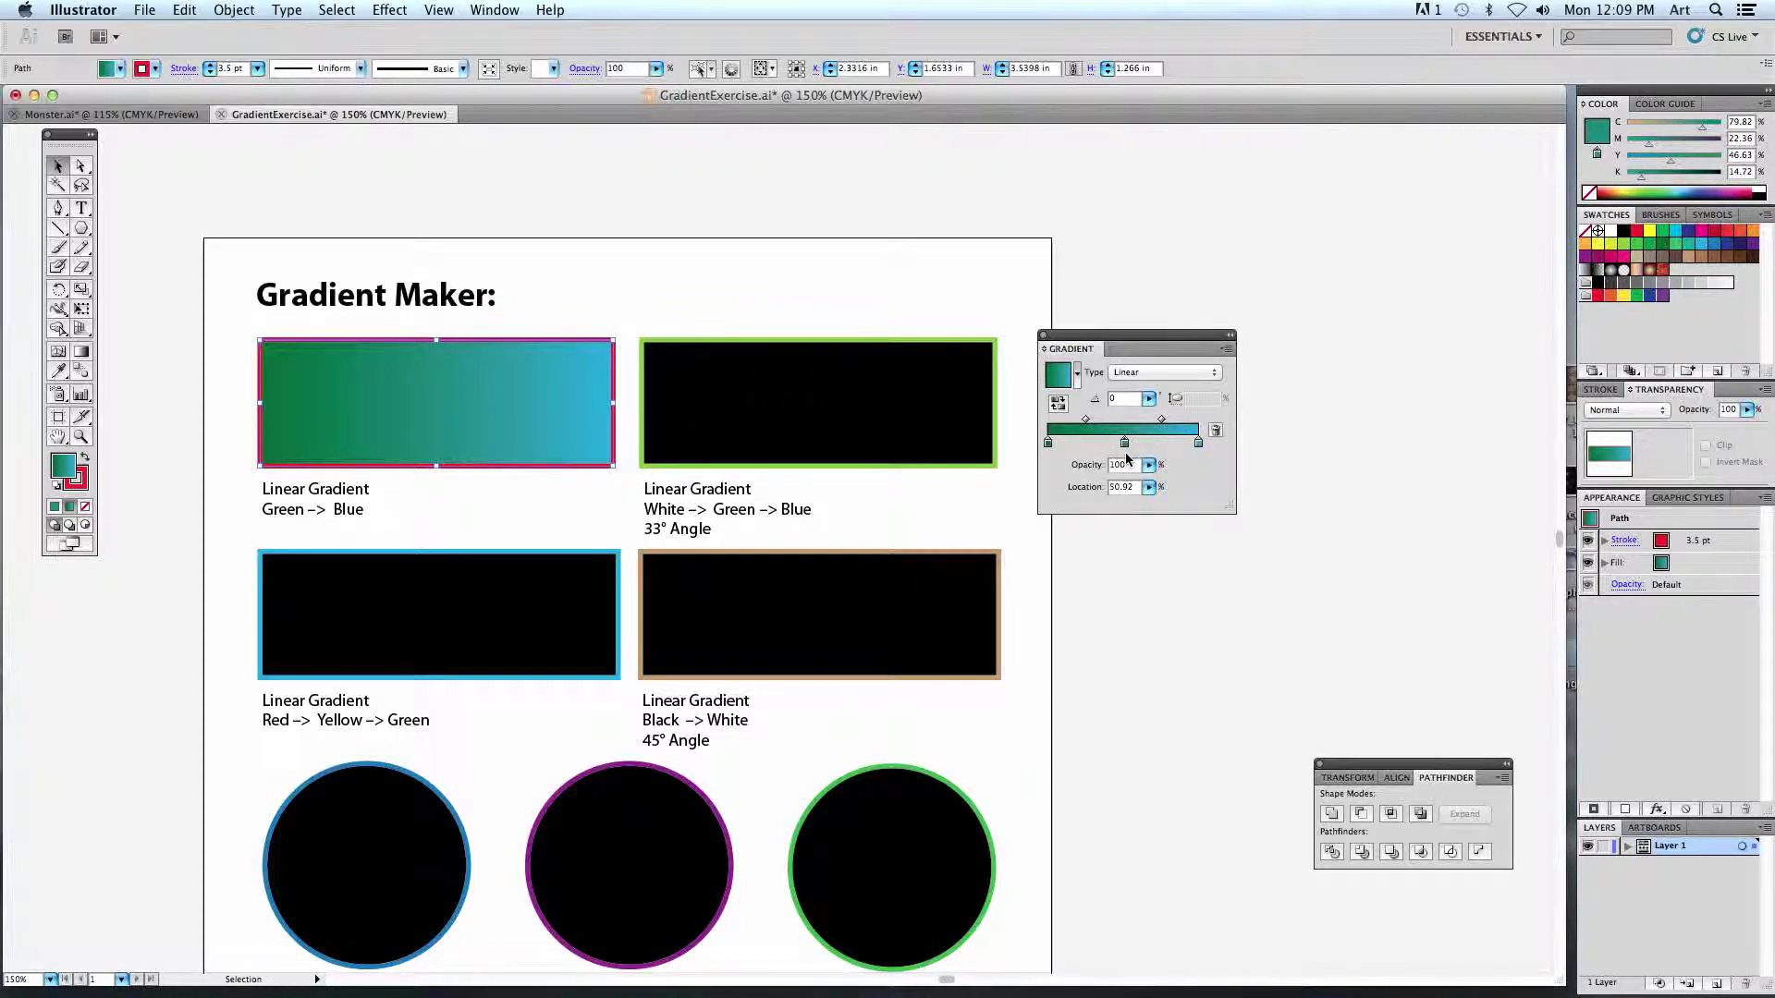
double_click(1125, 444)
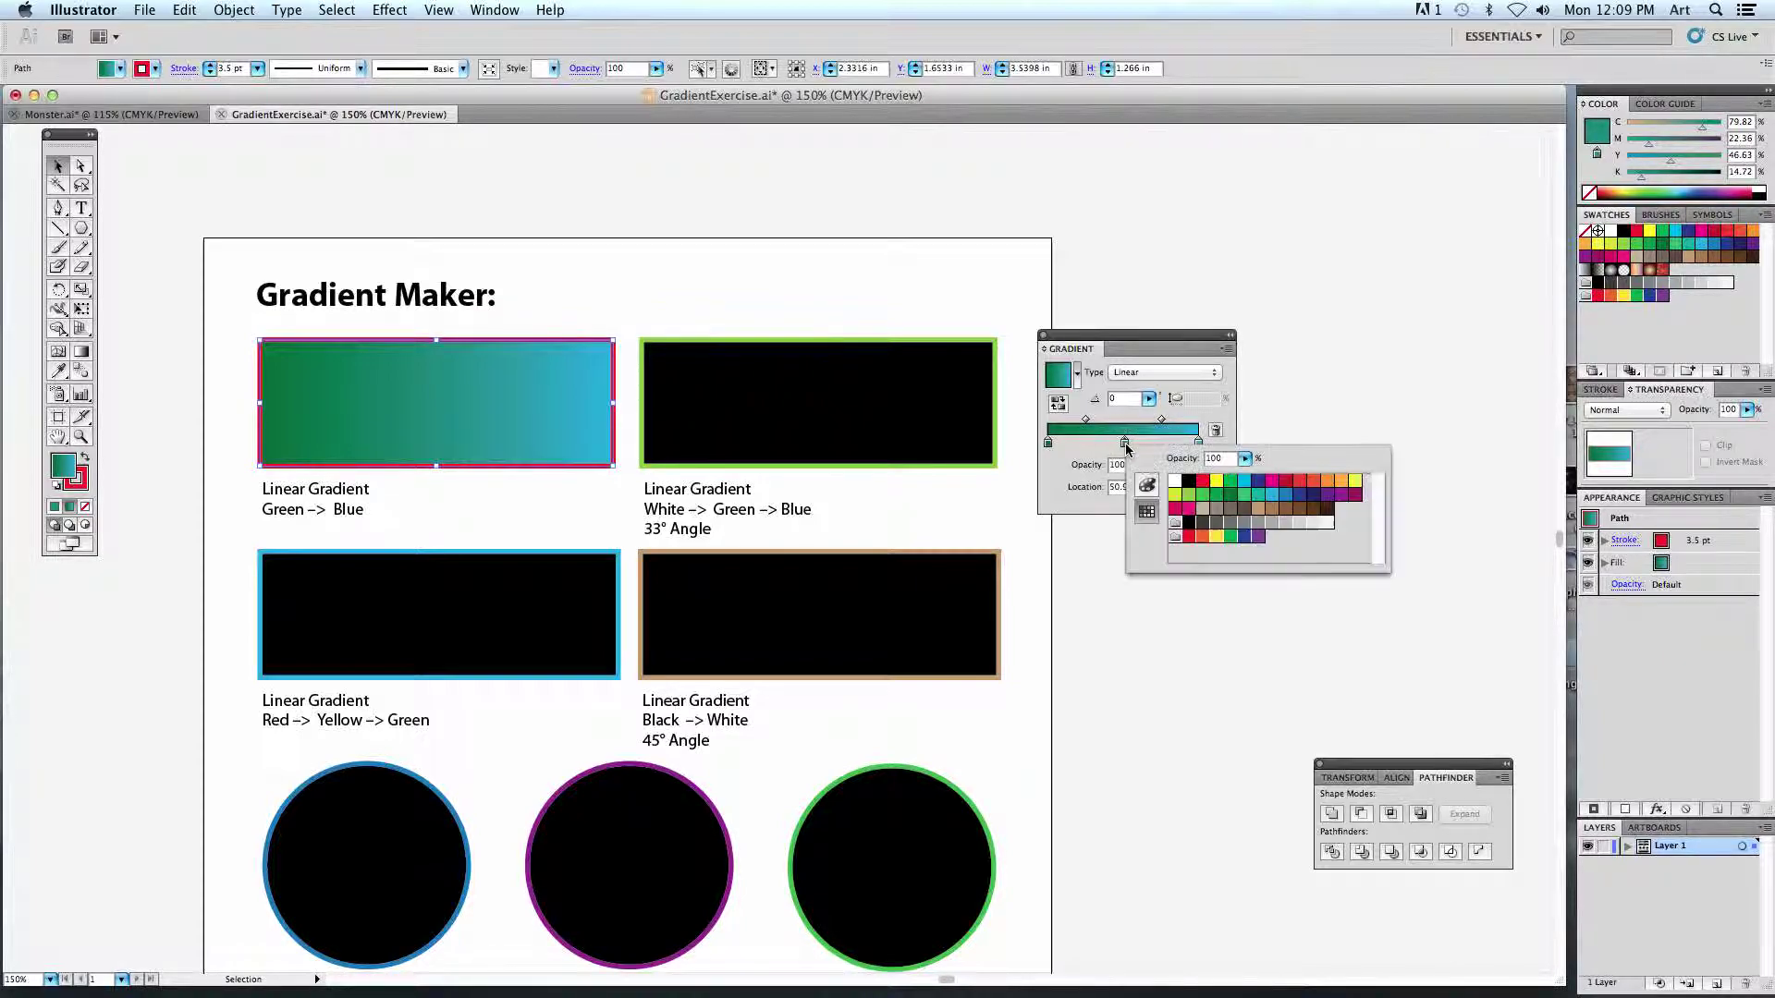
click(1204, 485)
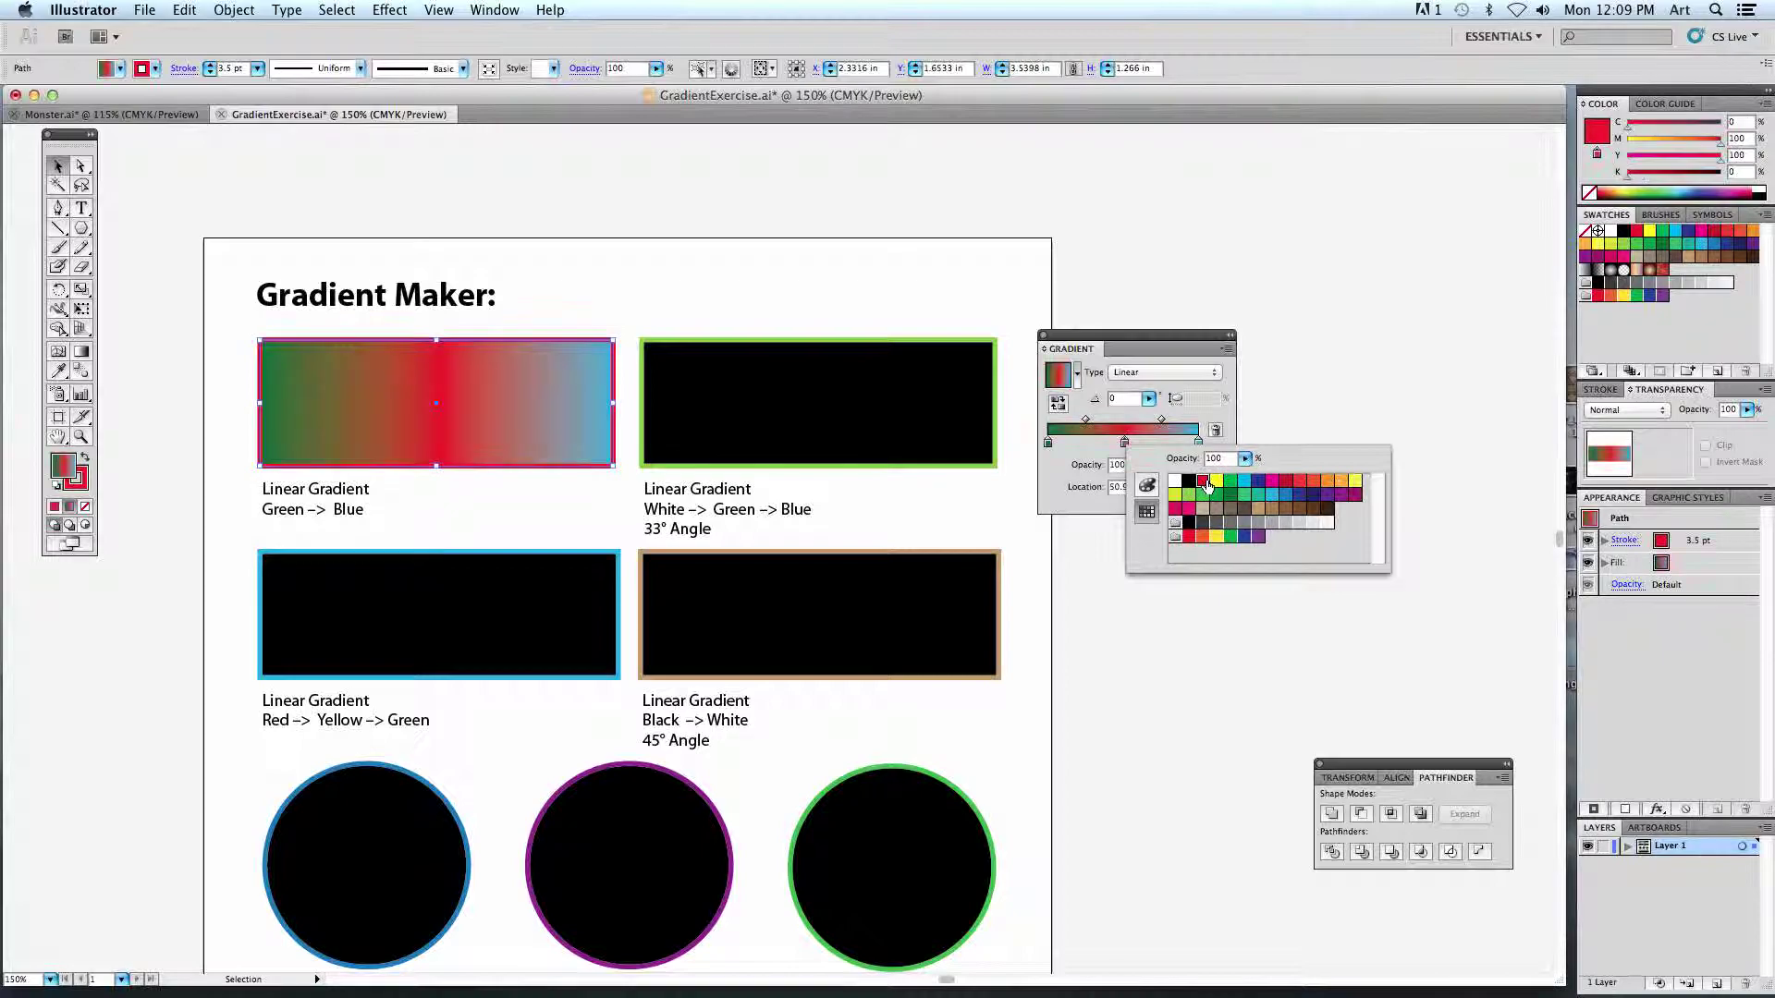
click(1096, 461)
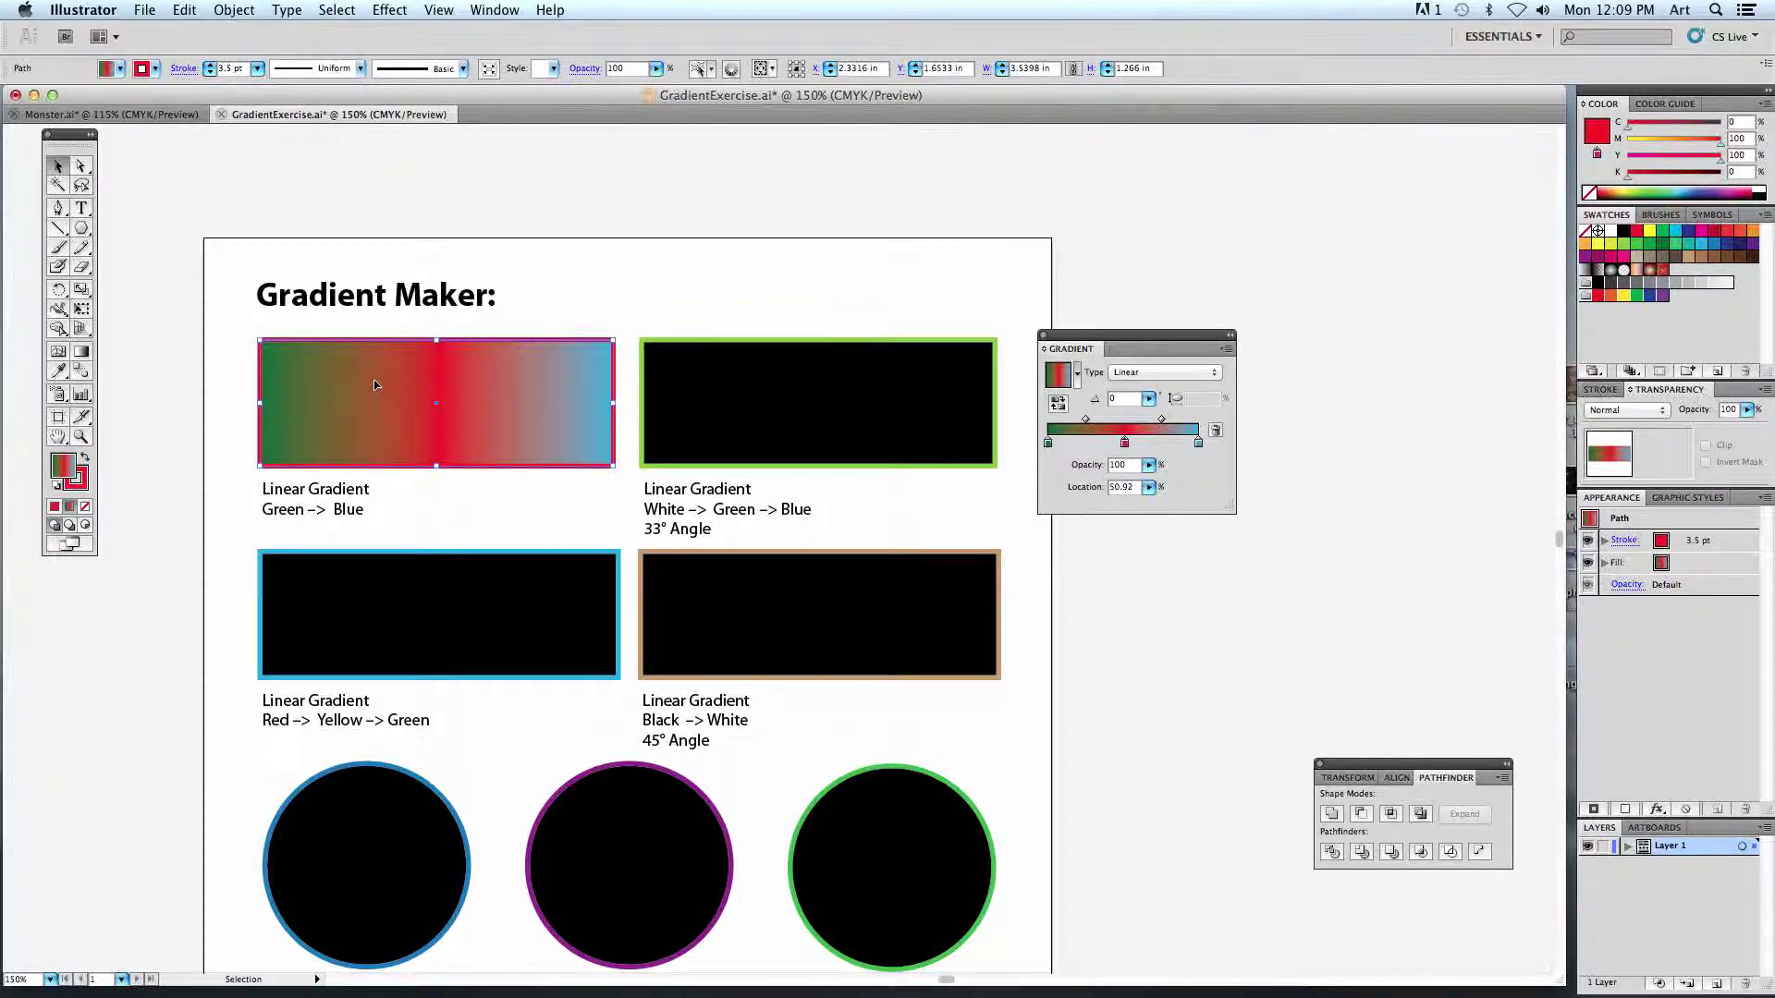
Deselect the rectangle and try adding a black color stop at about 26% on the gradient slider.
click(572, 309)
click(1088, 443)
double_click(1089, 443)
click(1152, 482)
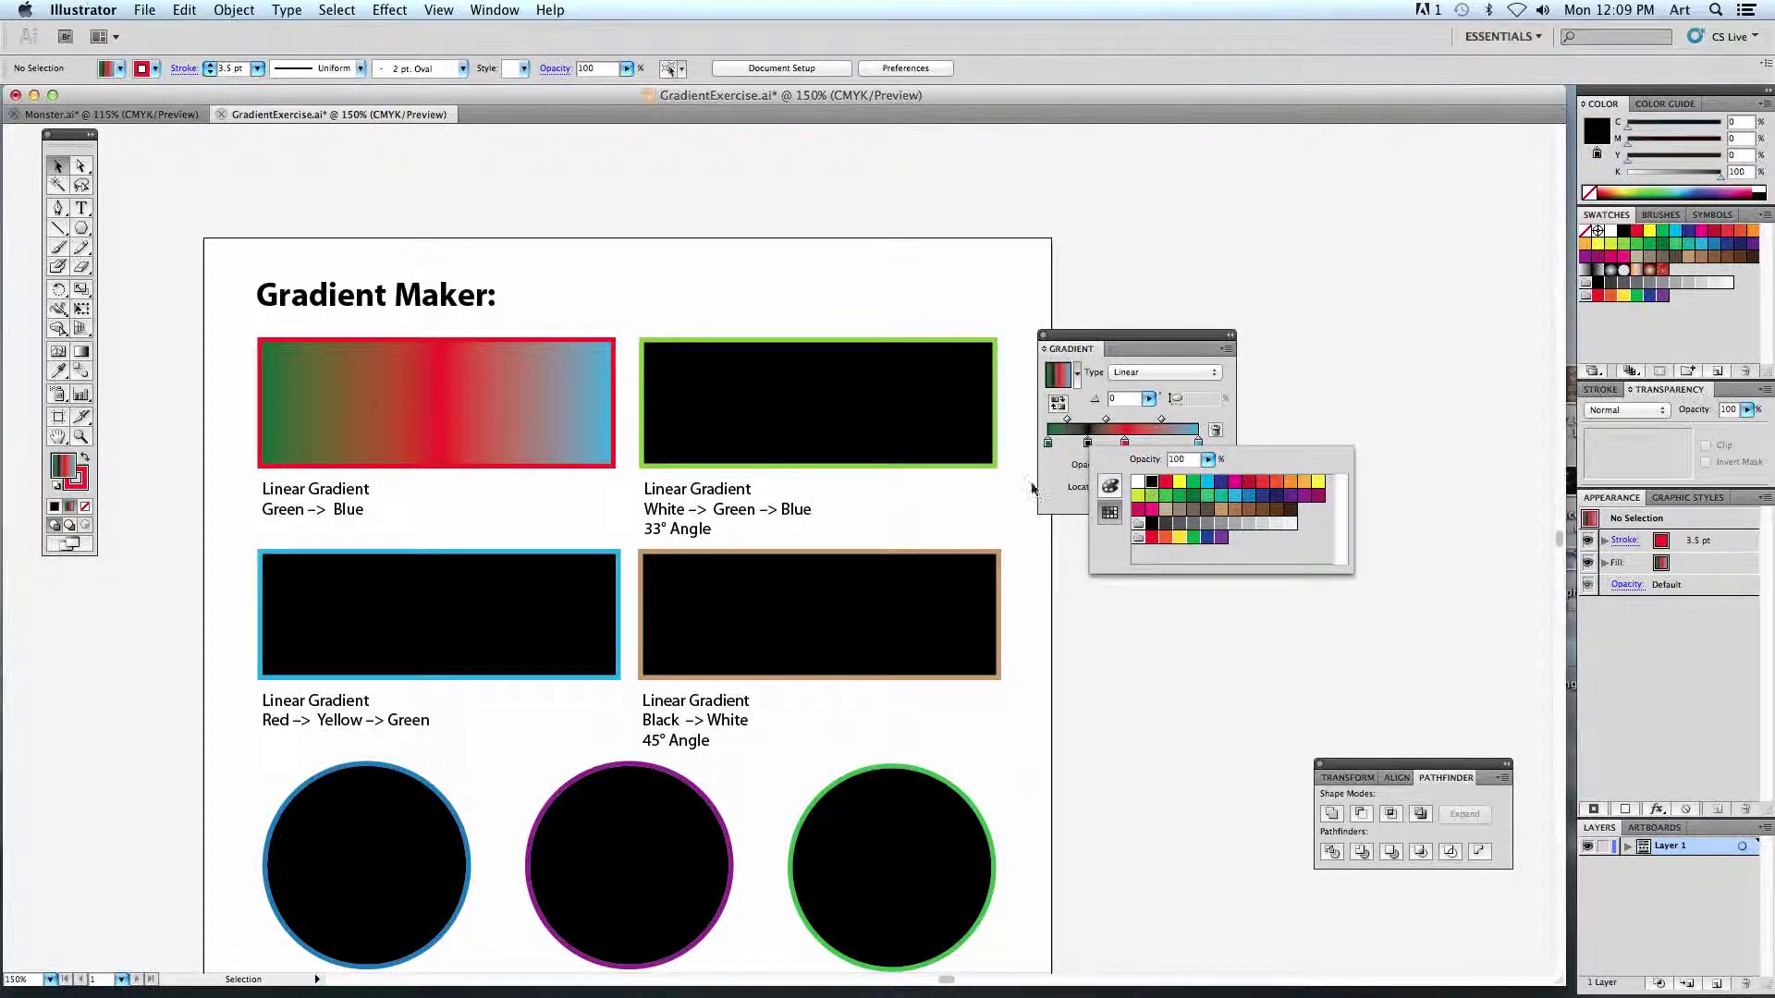
click(667, 330)
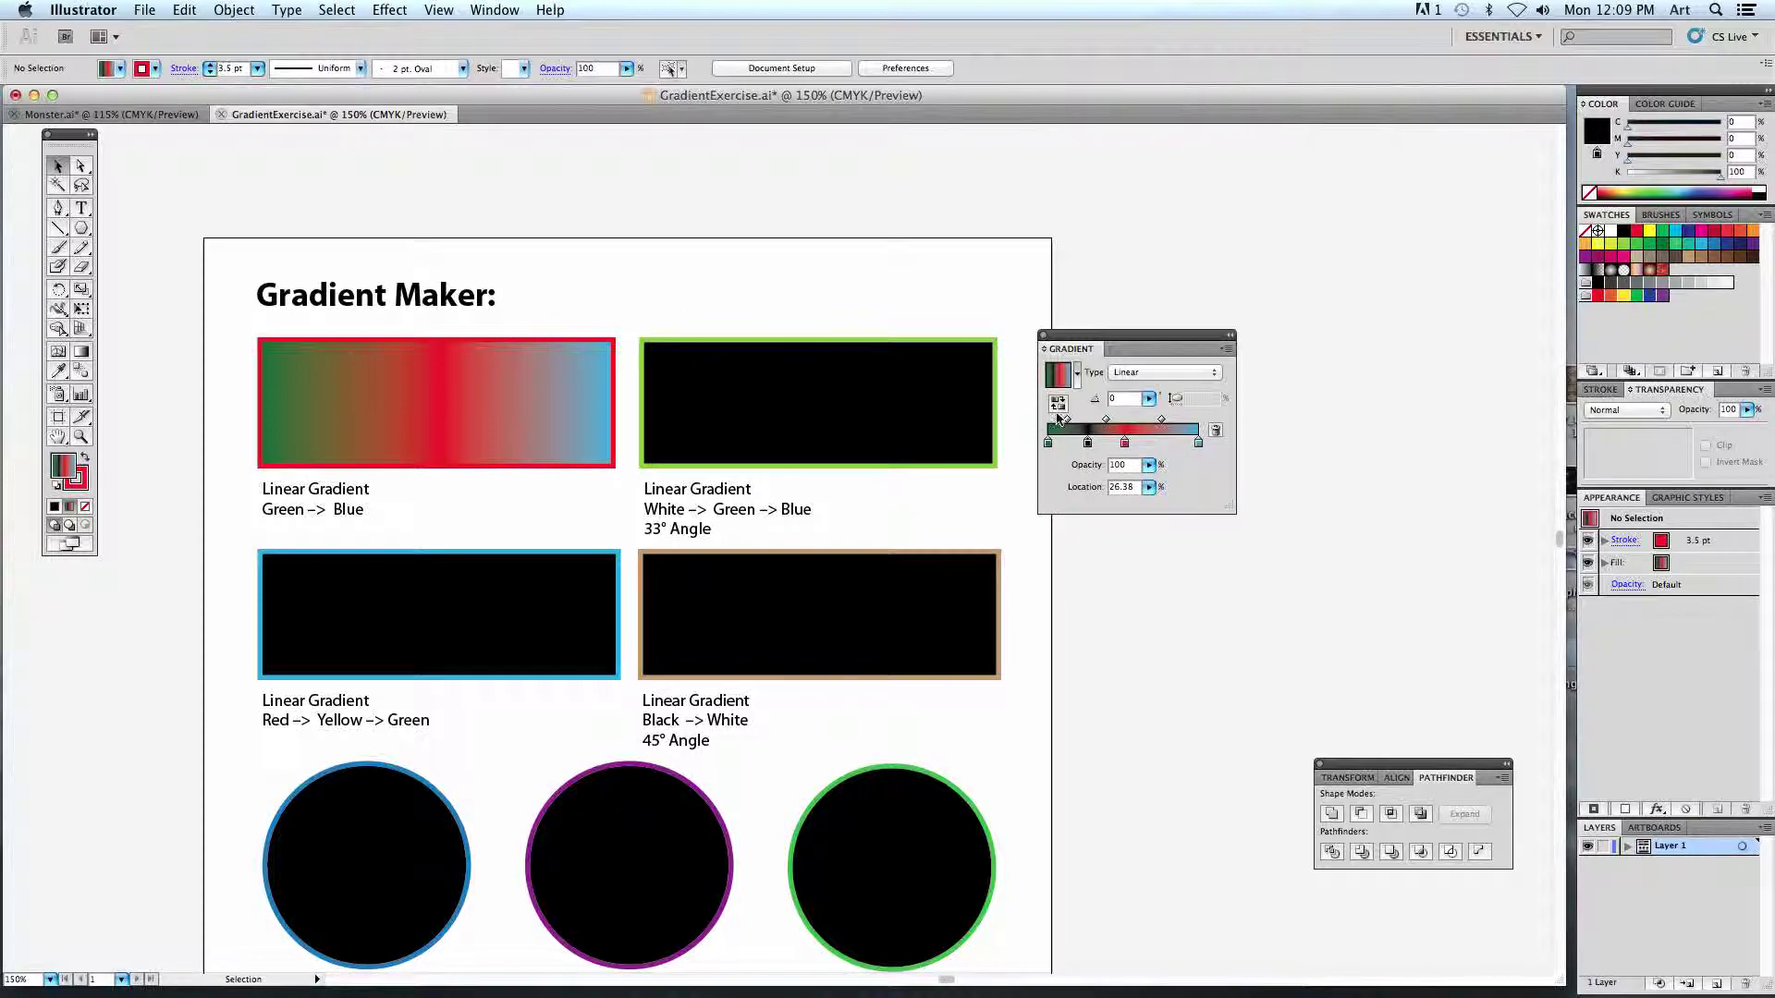
Try shifting the red stop and its green-side midpoint on the reselected rectangle's gradient, and remove the red stop.
click(509, 386)
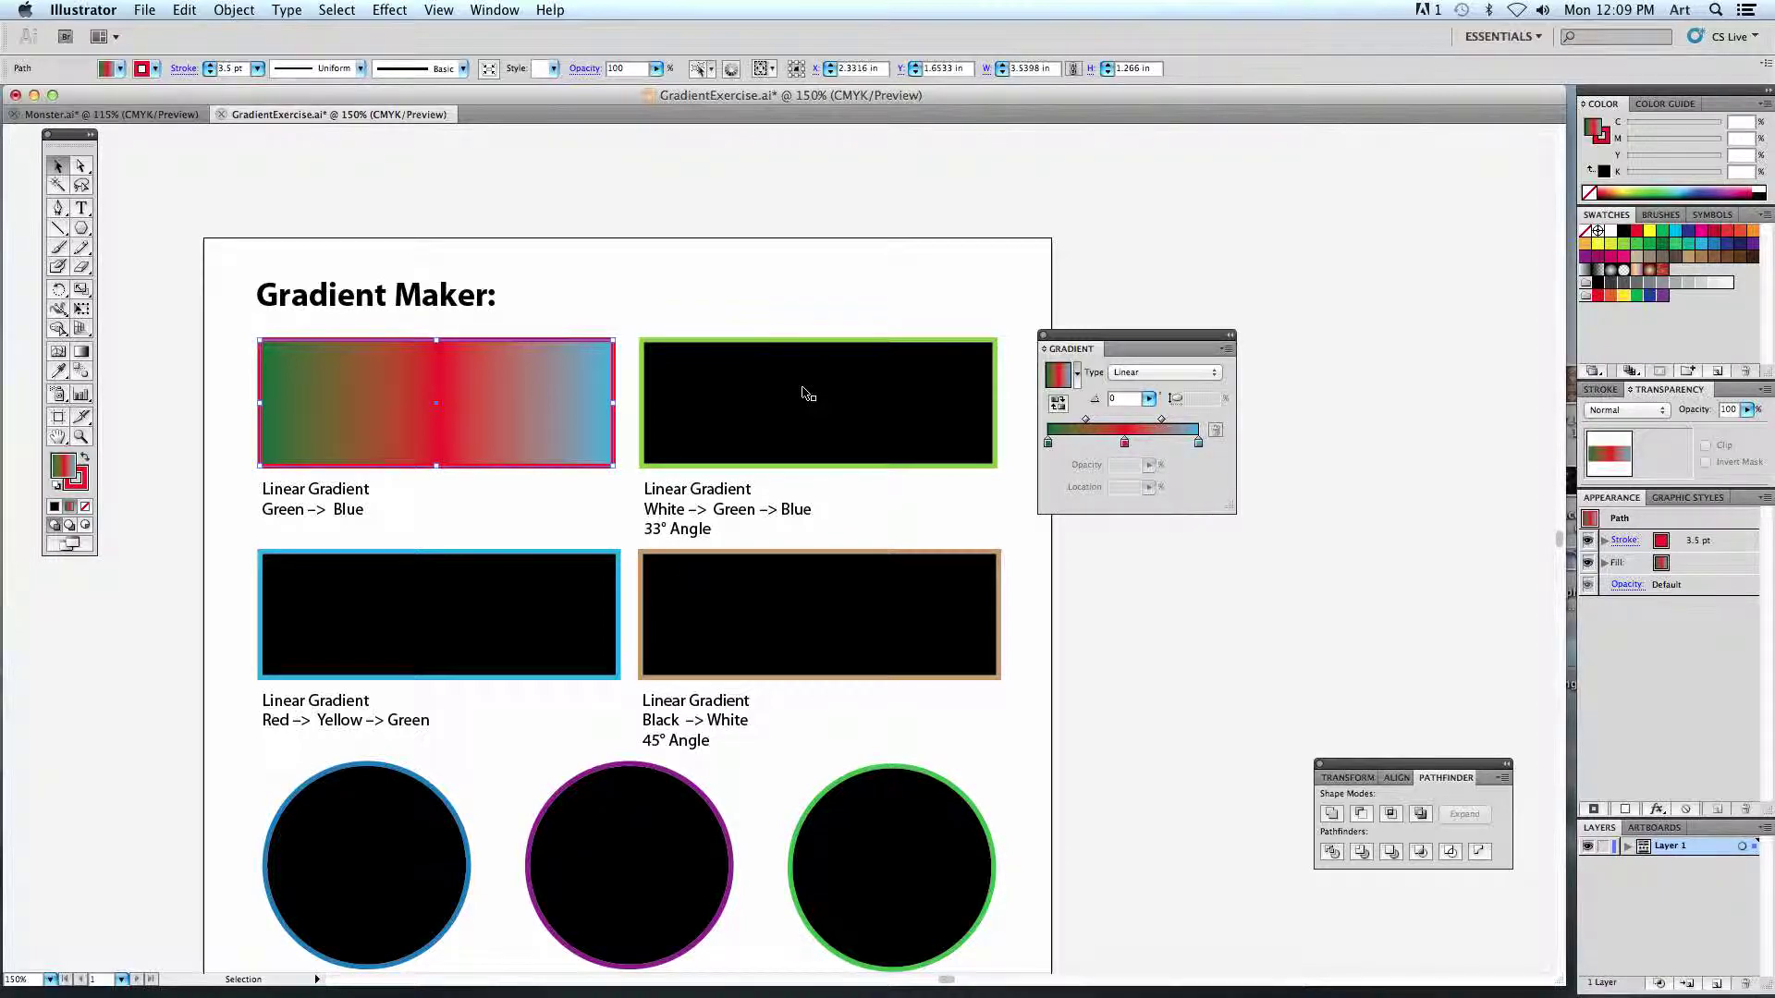
mouse_move(1124, 443)
mouse_down()
mouse_move(1085, 444)
mouse_move(1169, 445)
mouse_move(1129, 444)
mouse_up()
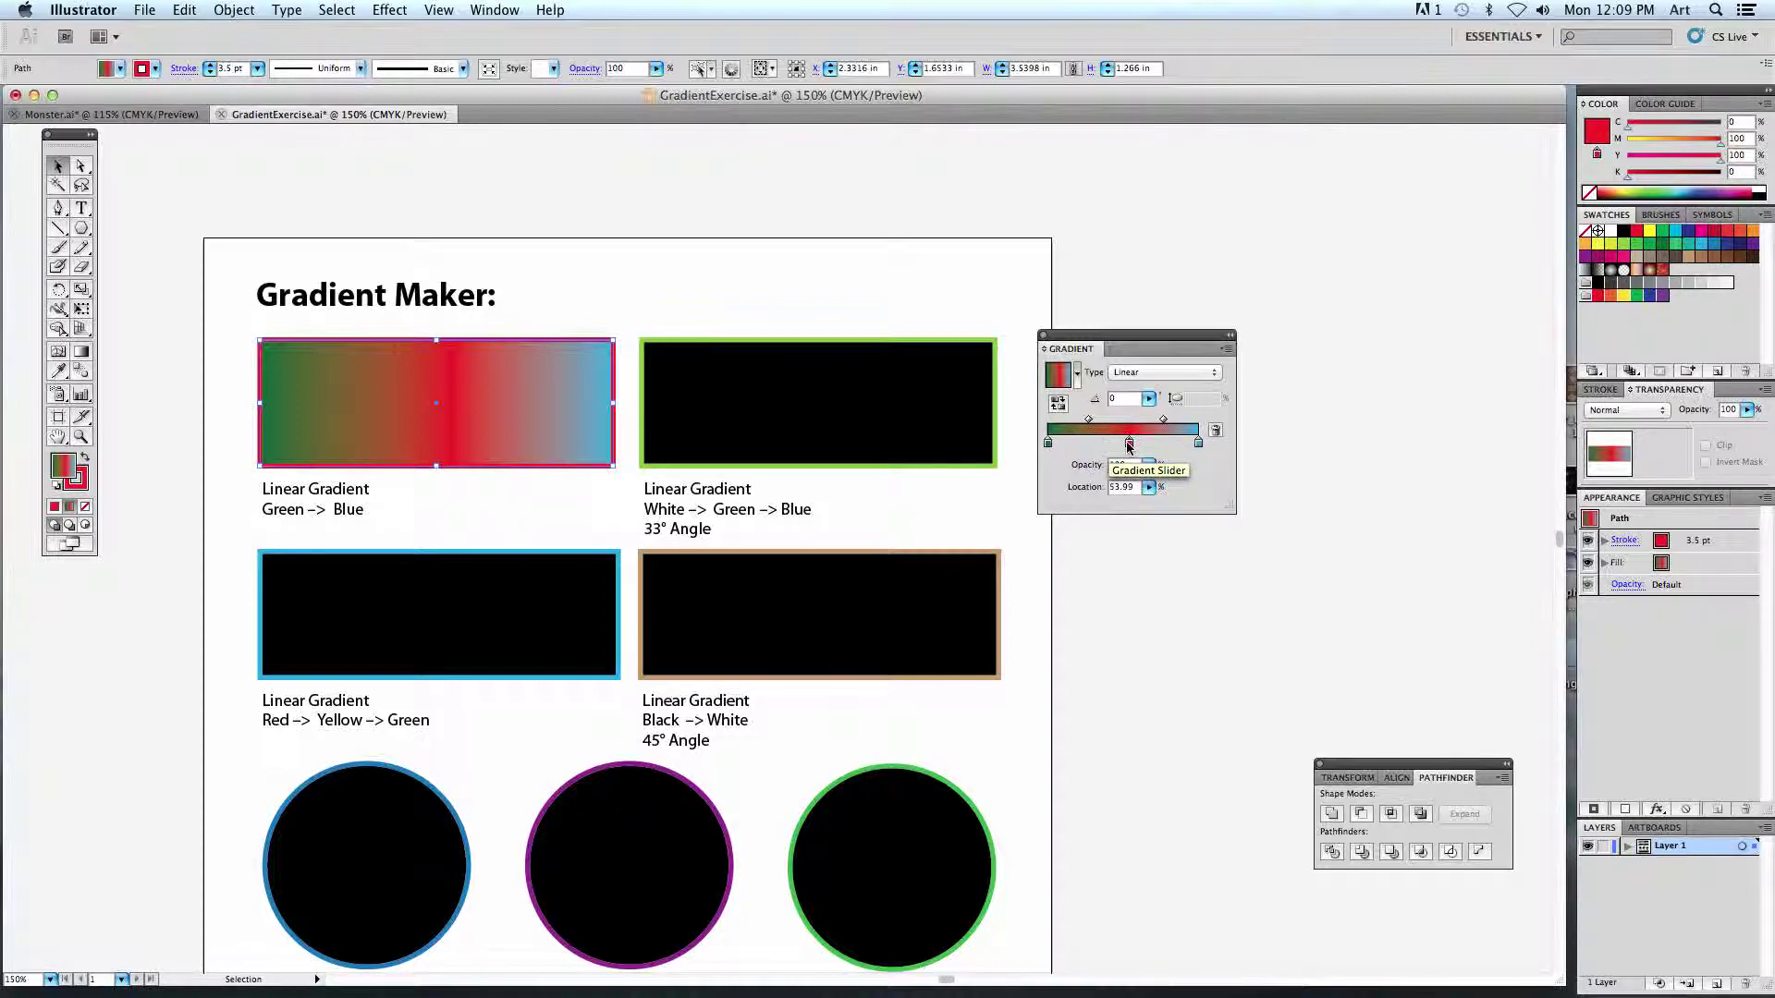
drag(1090, 422, 1118, 420)
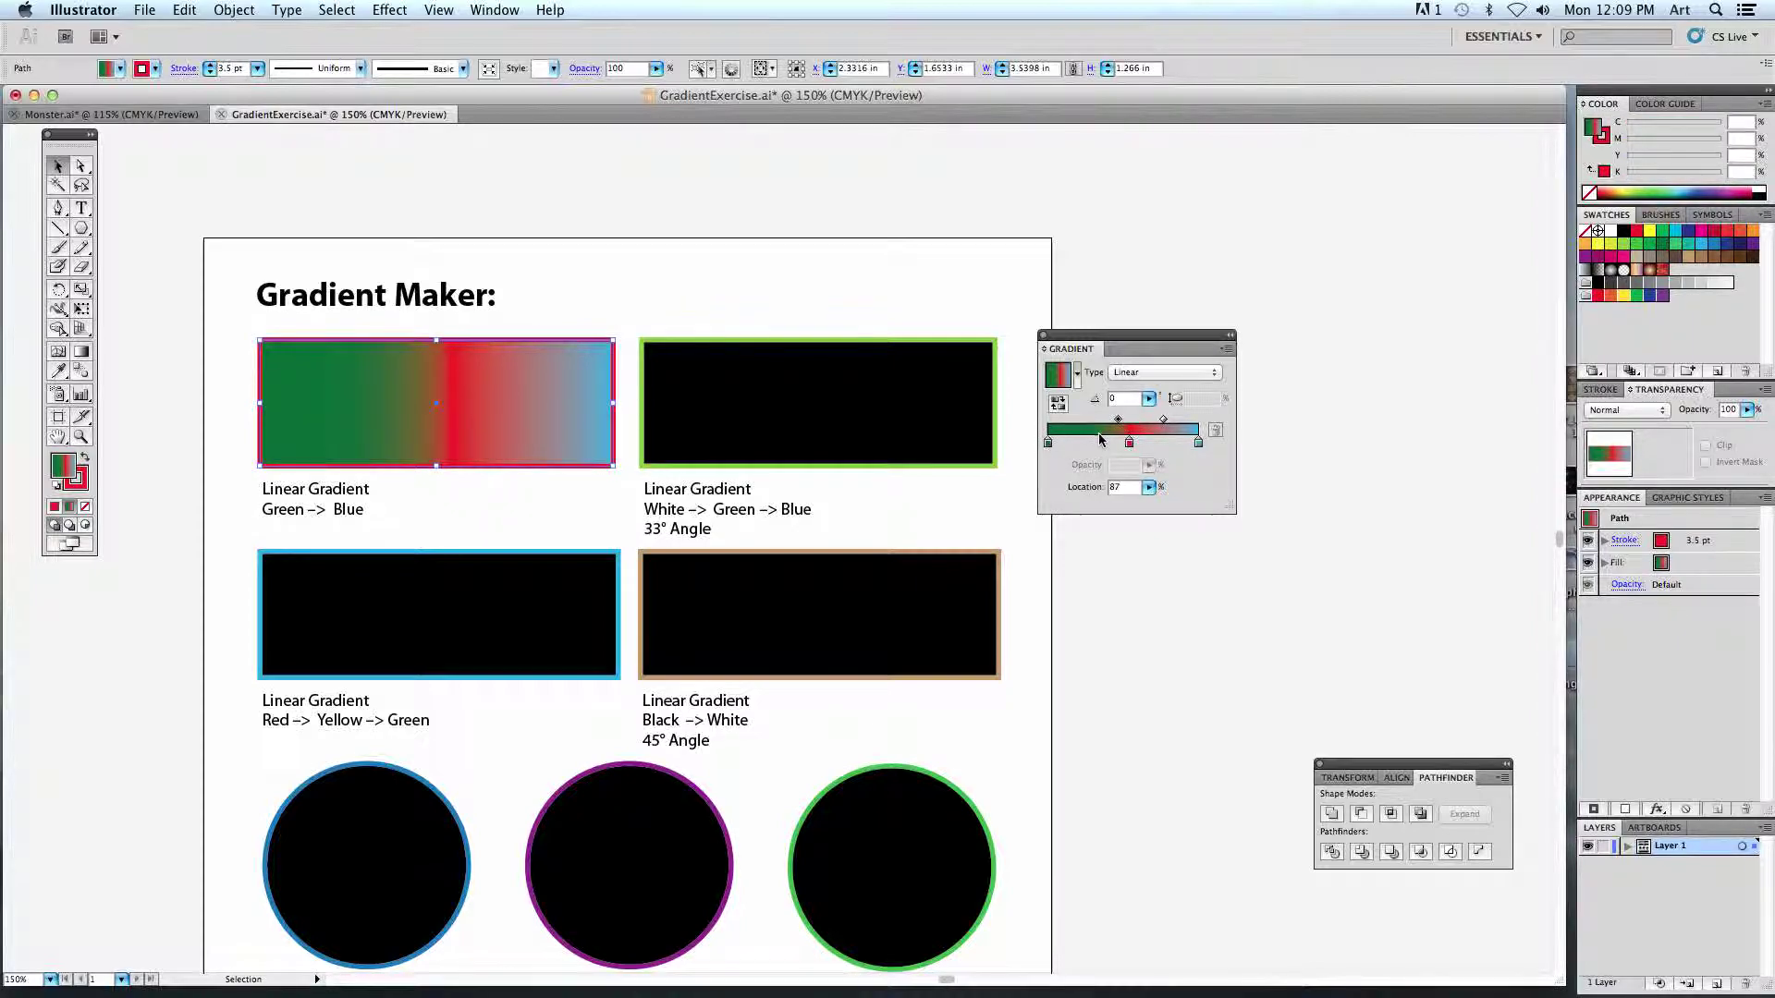
click(1118, 420)
click(1130, 444)
drag(1130, 443, 1083, 421)
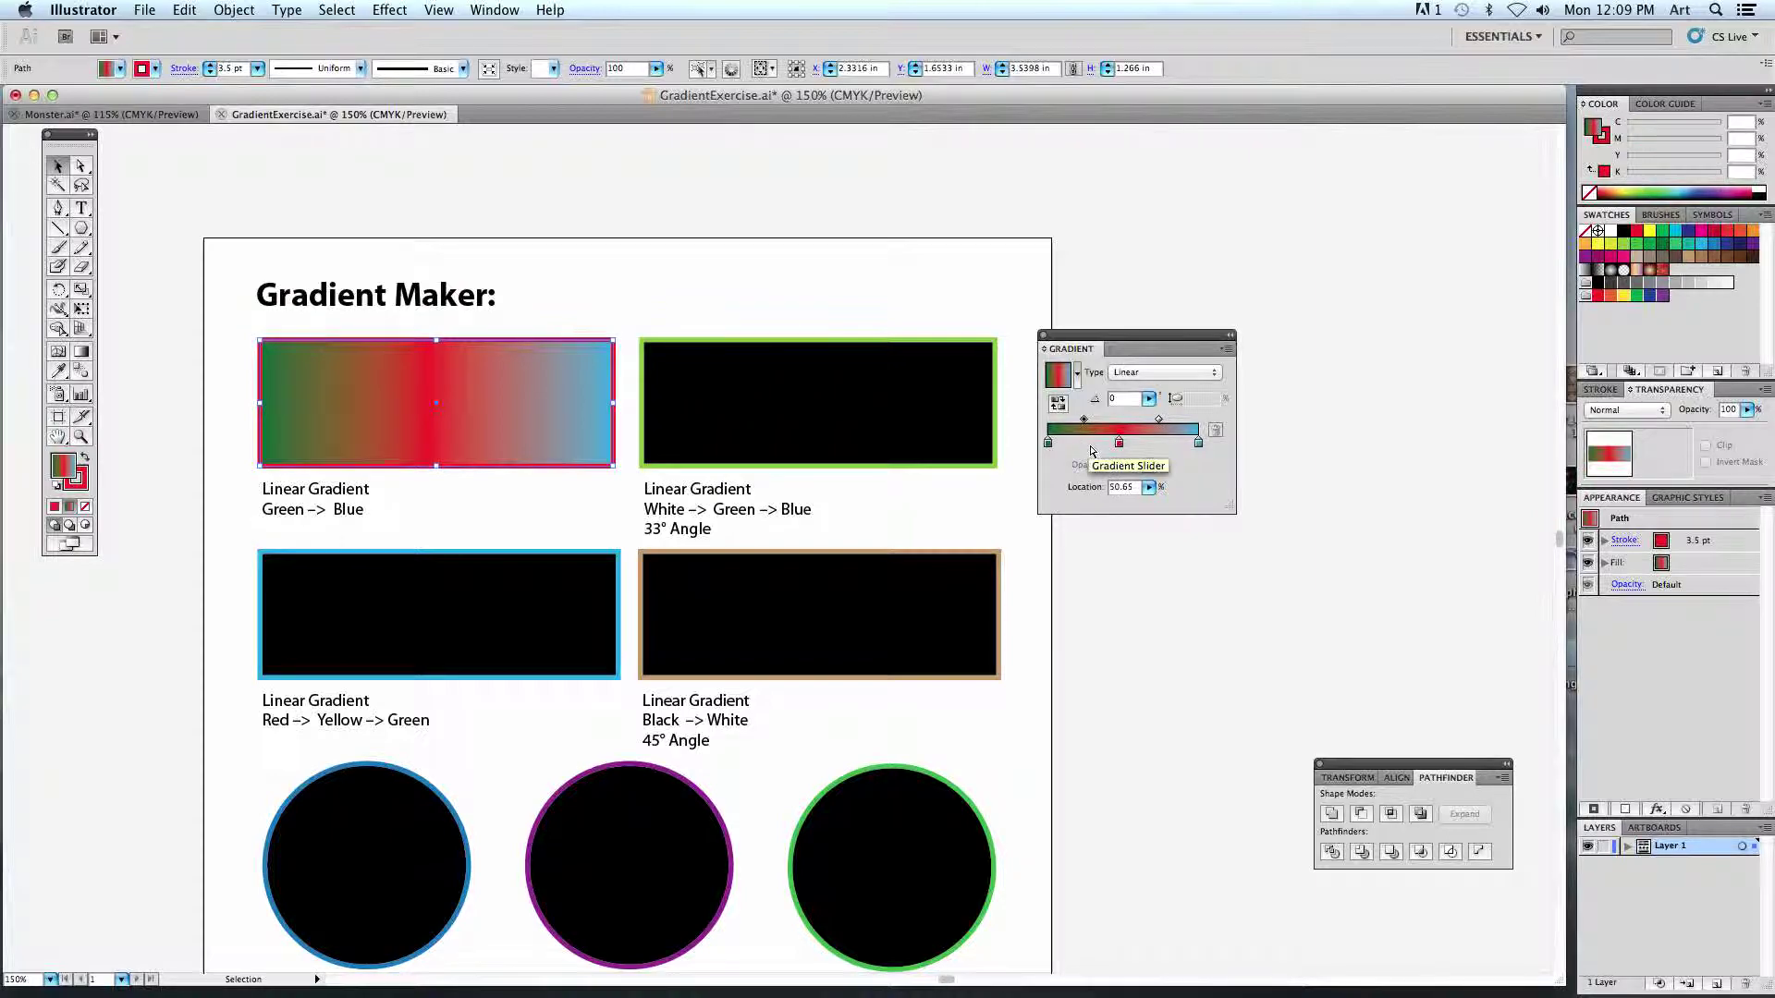
click(1119, 444)
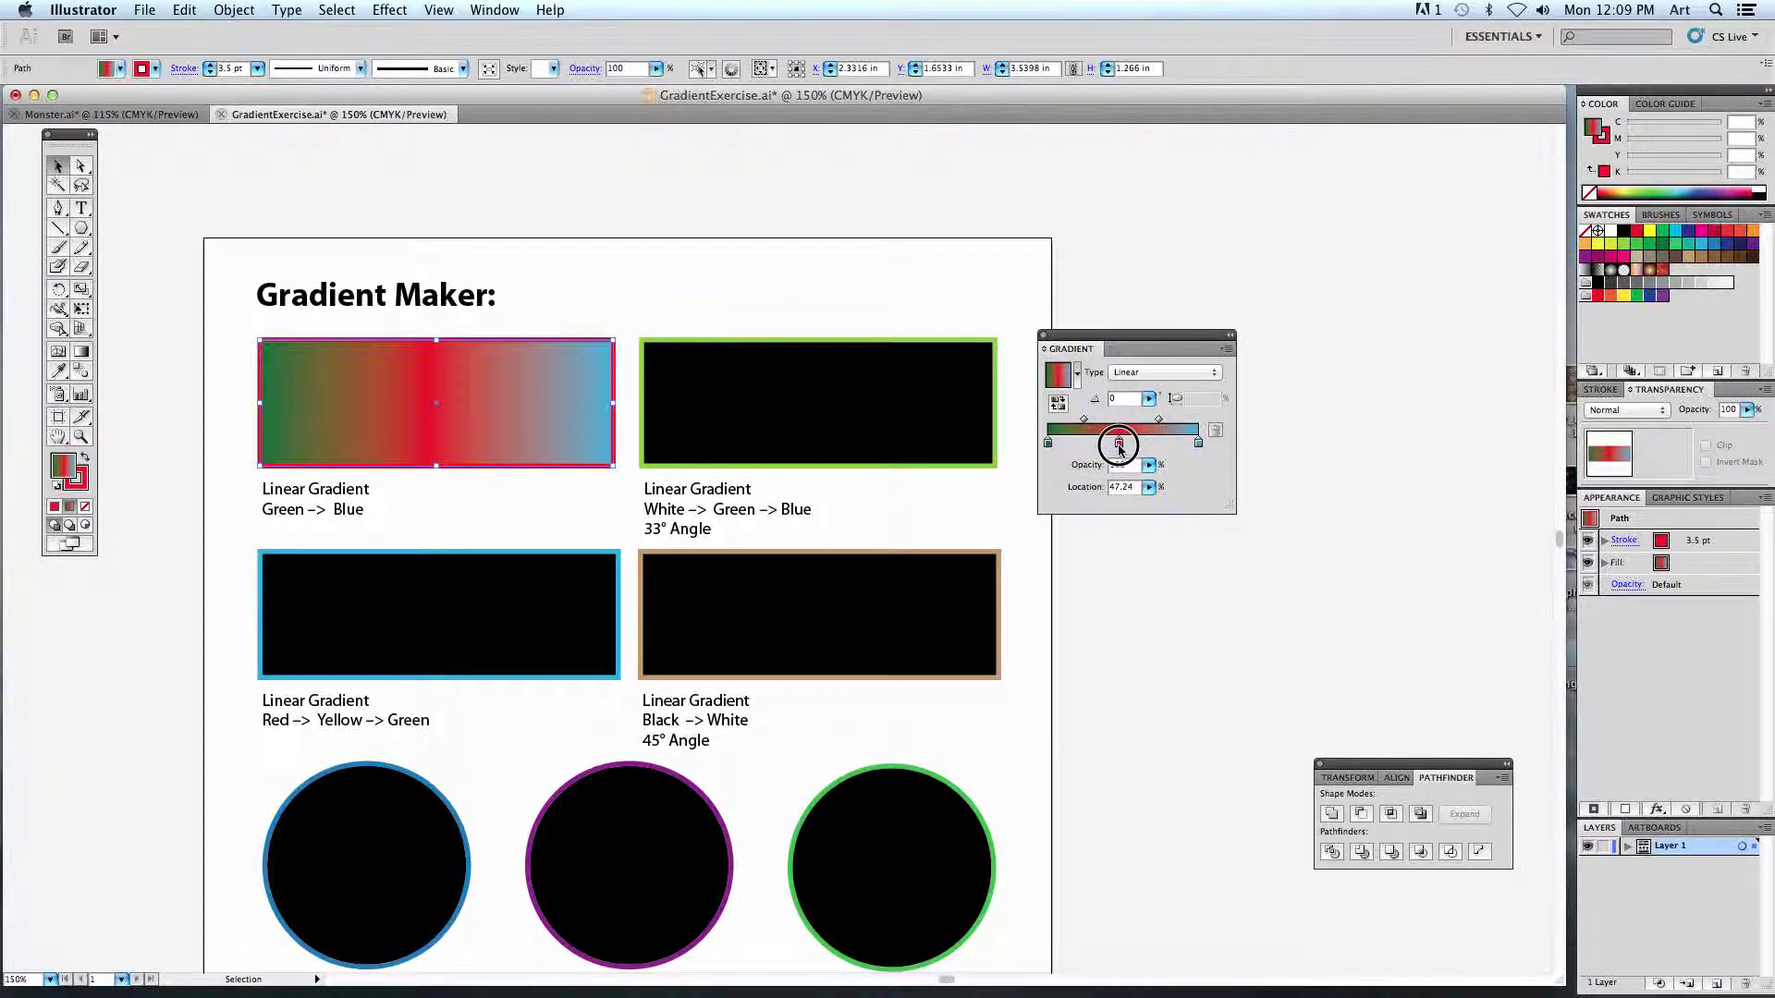
drag(1119, 448, 1201, 495)
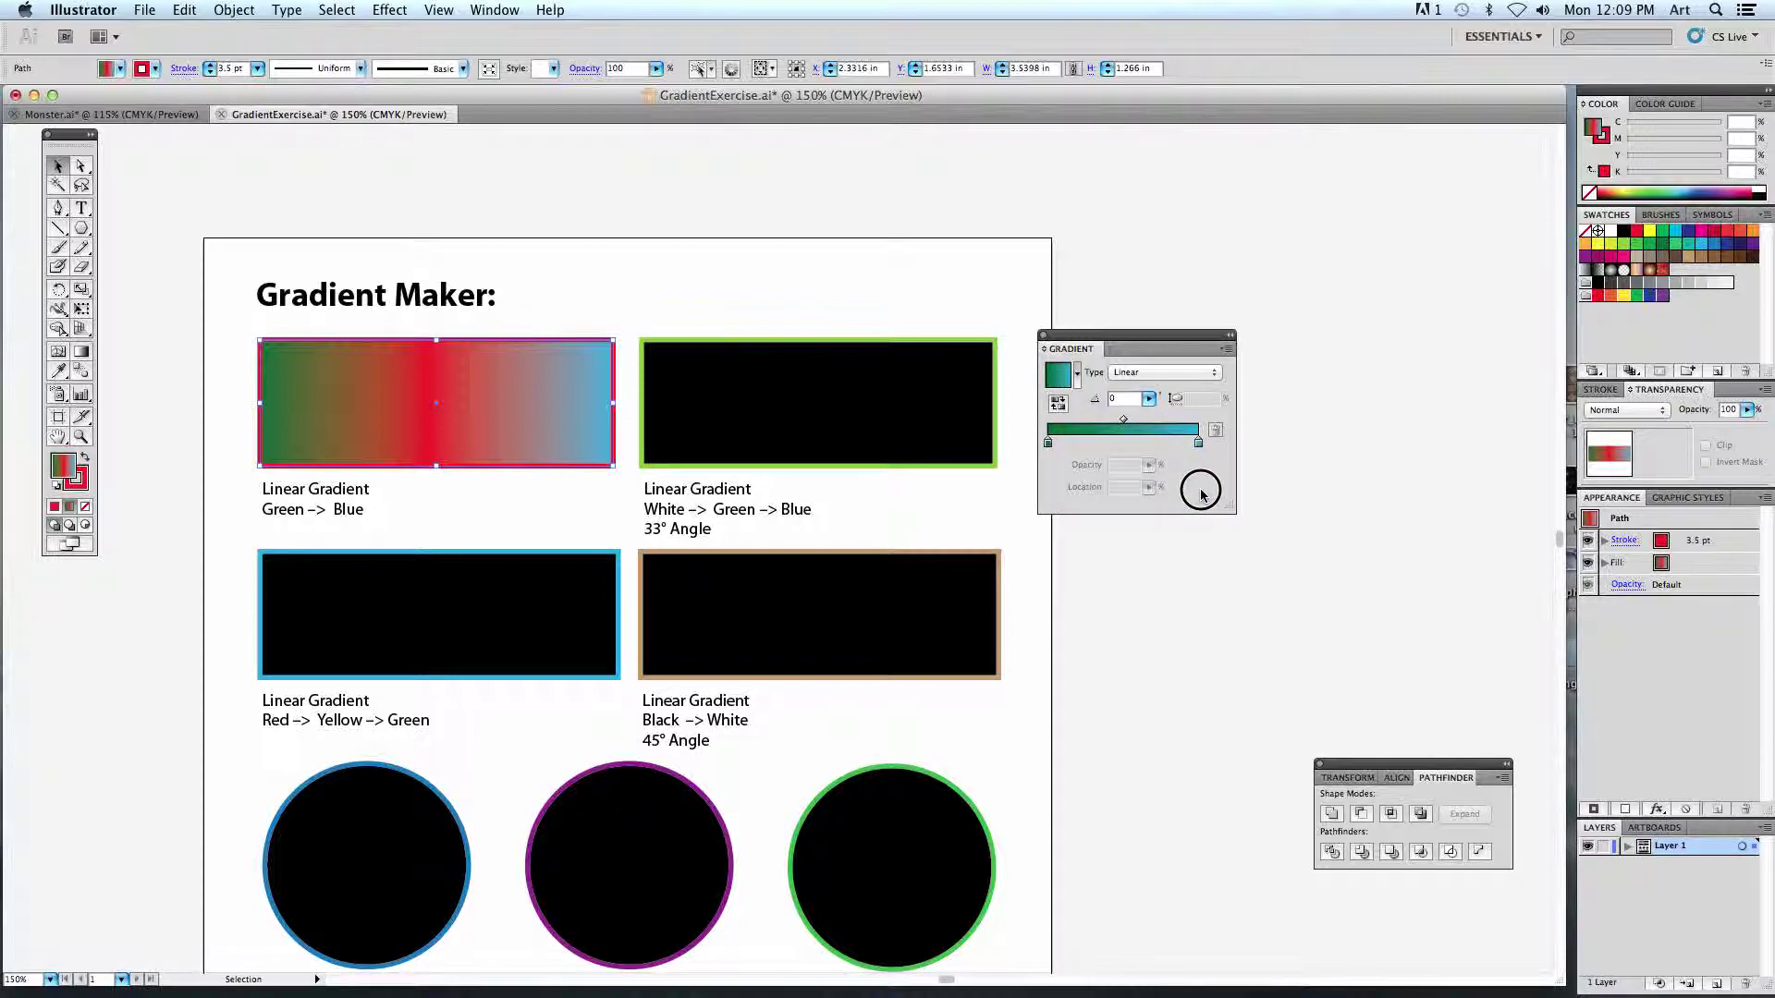
Add three intermediate color stops along the rectangle's green-to-blue gradient, the last two at about 56% and 75%.
click(1090, 446)
click(1134, 445)
click(1159, 444)
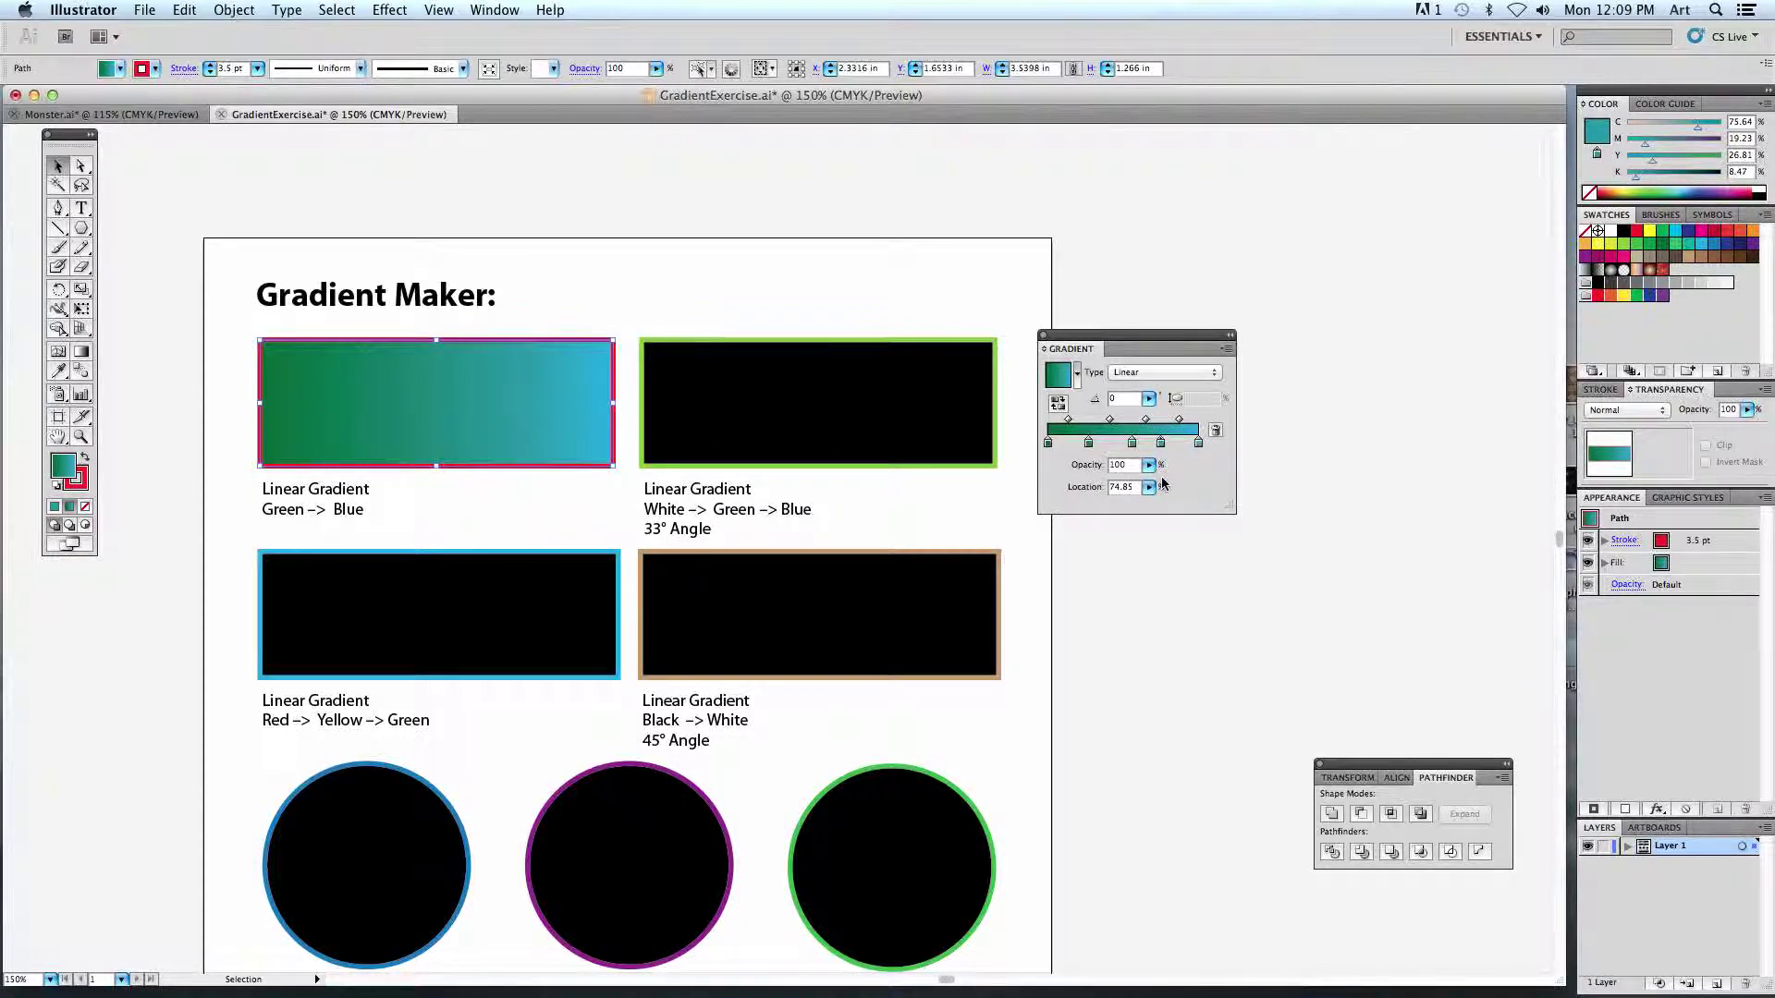
Delete the two intermediate stops nearest the blue end and move the remaining one to about 53%.
click(1161, 446)
drag(1163, 447, 1183, 485)
click(1131, 444)
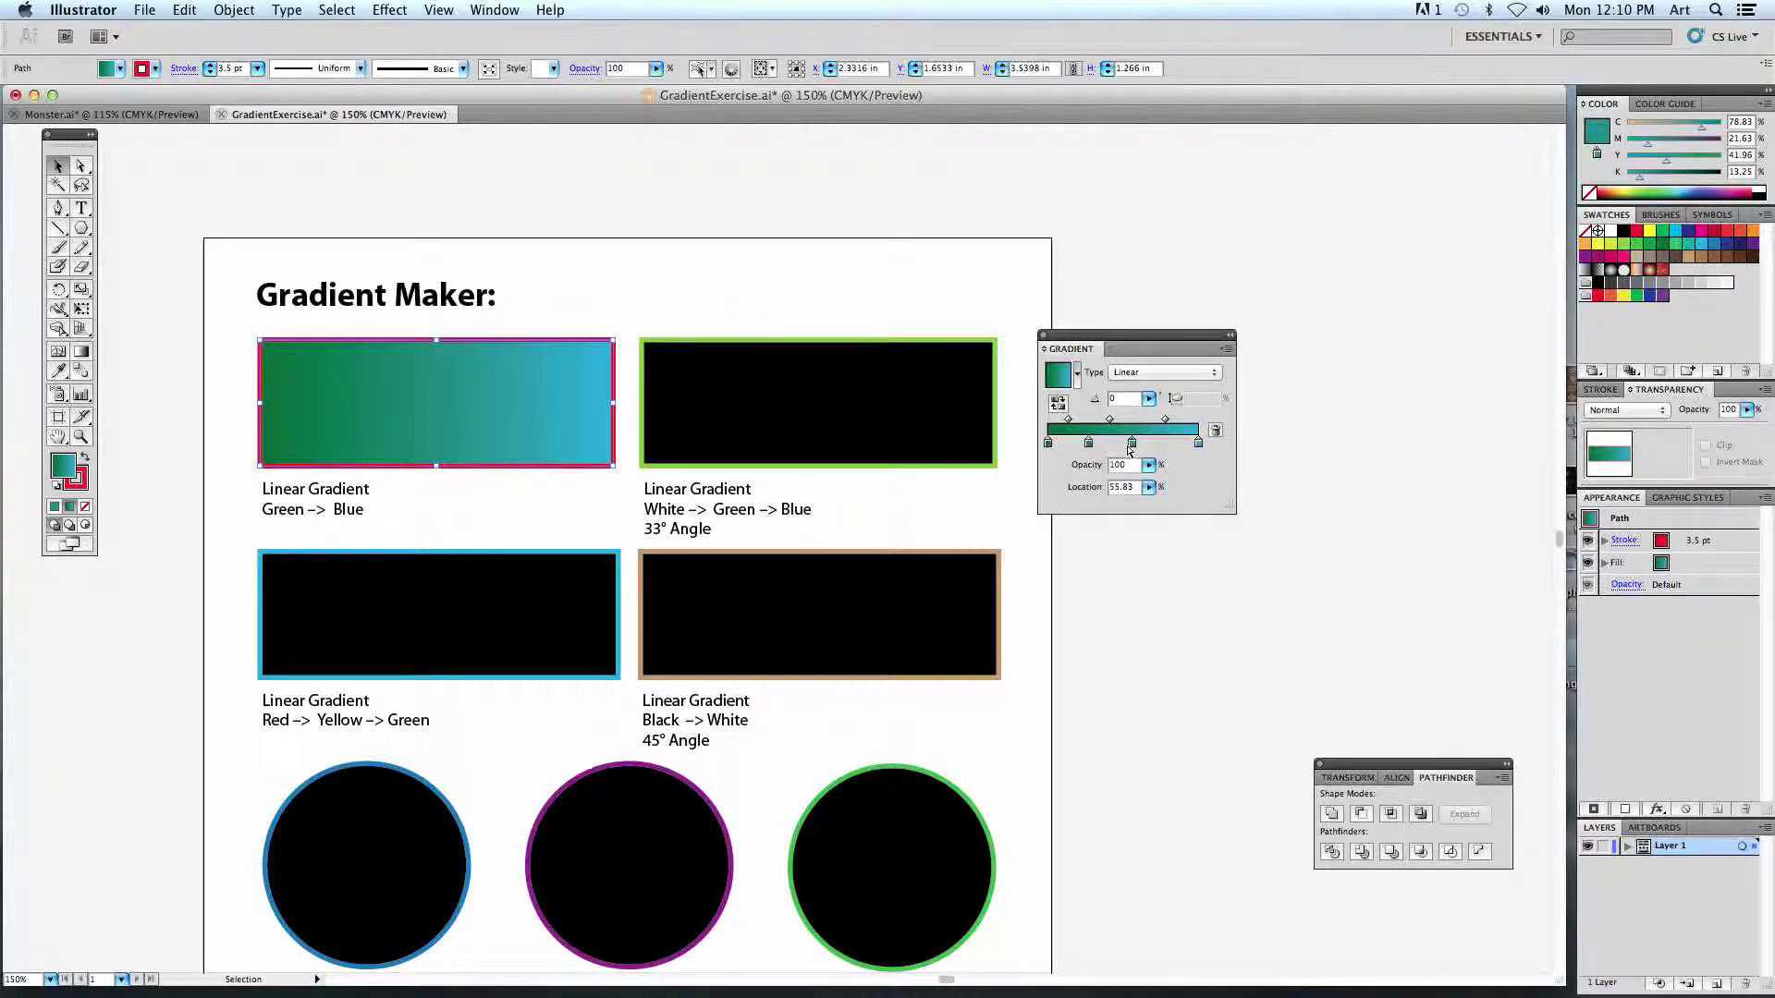
click(1216, 432)
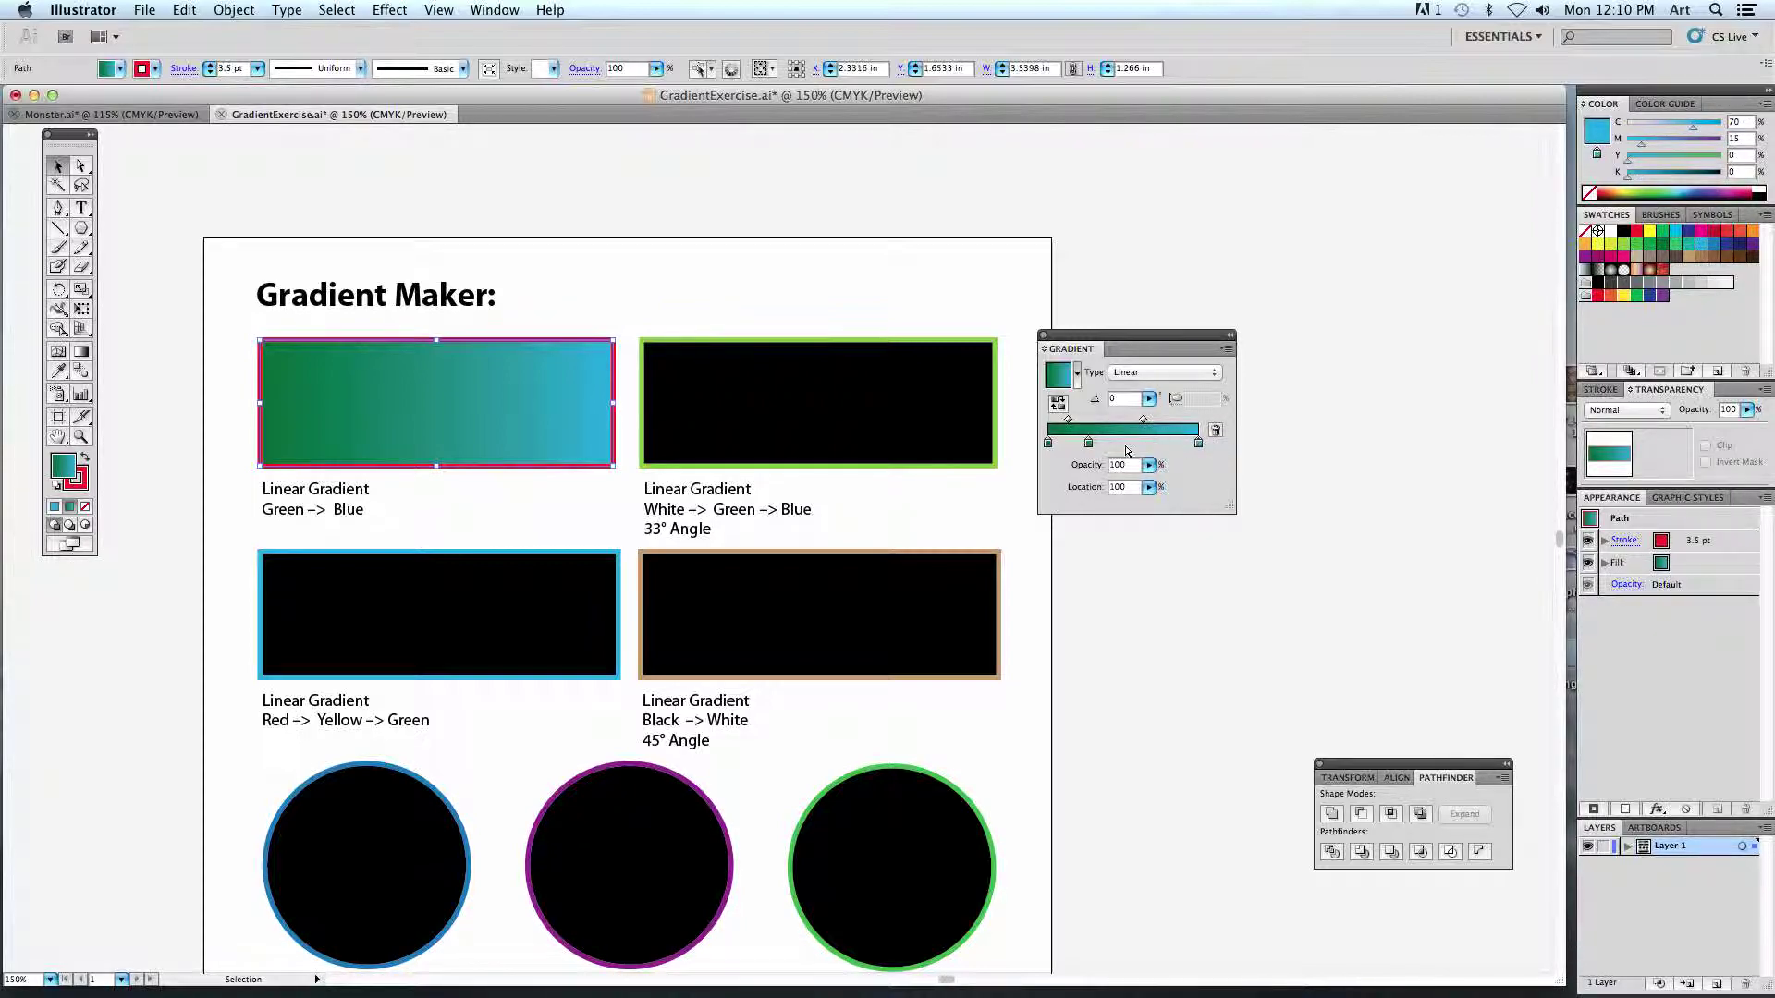
drag(1090, 445, 1128, 446)
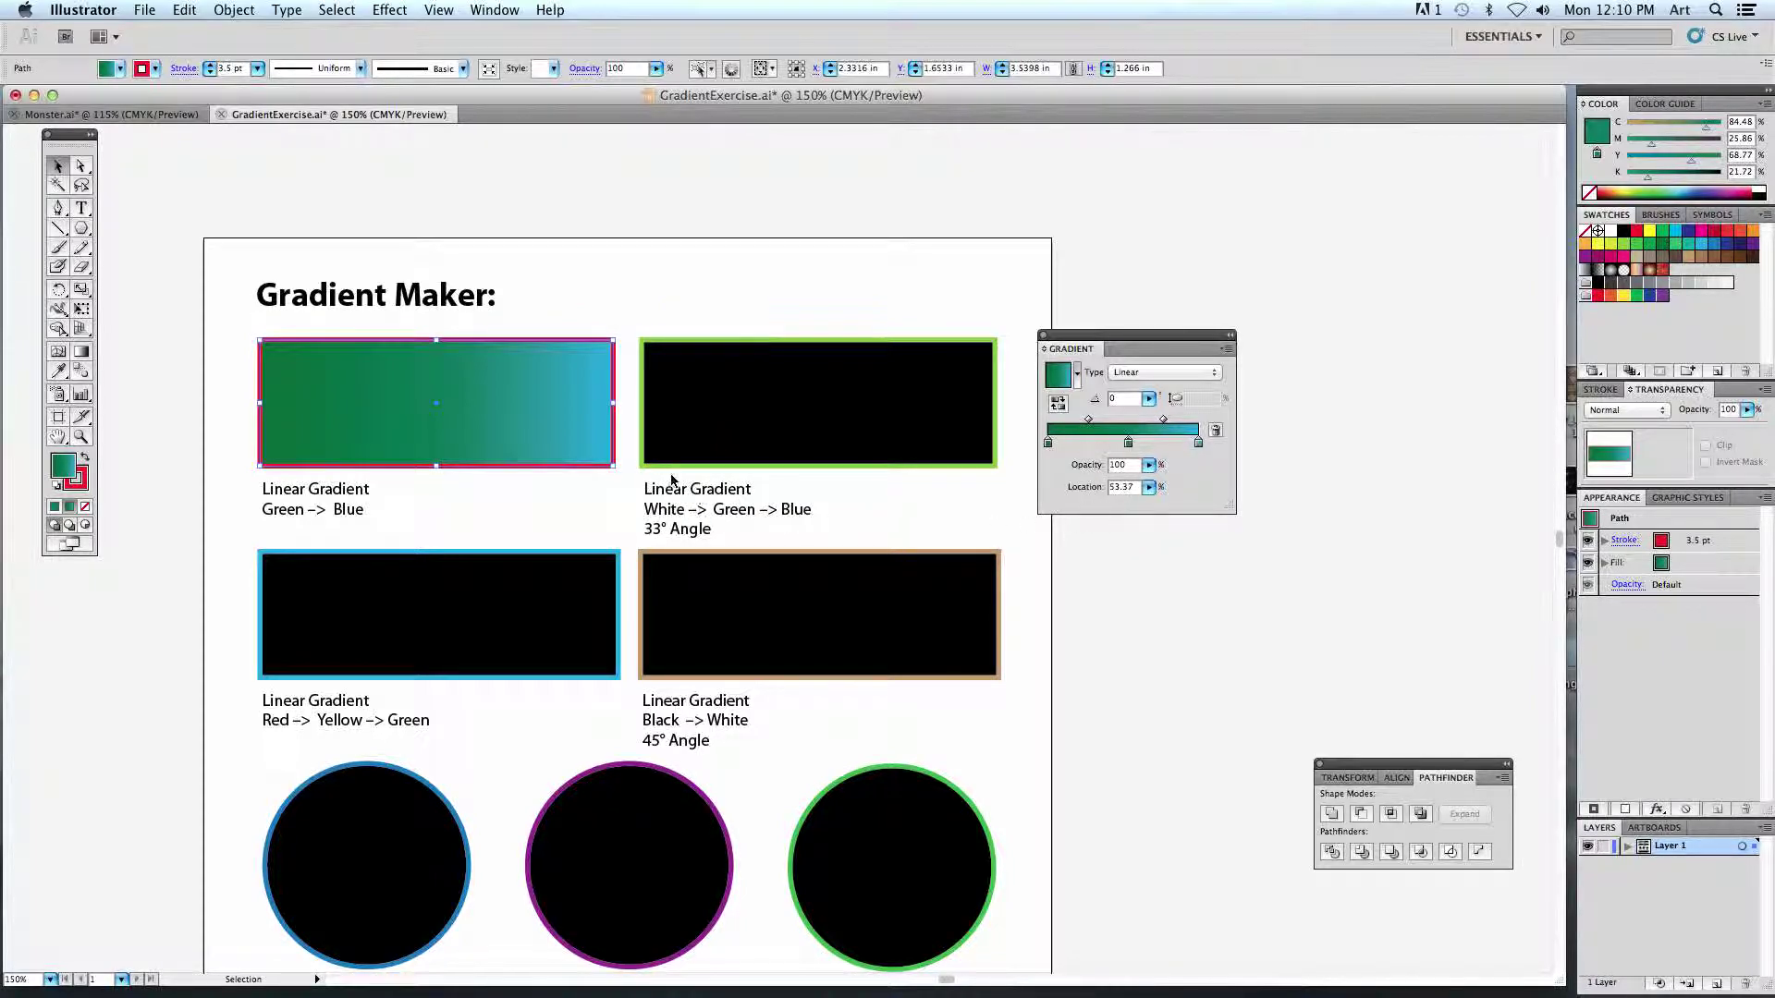
Apply the current linear gradient to the green-outlined rectangle's fill and set its starting color stop to white.
scroll(666, 490, down, 1)
click(760, 375)
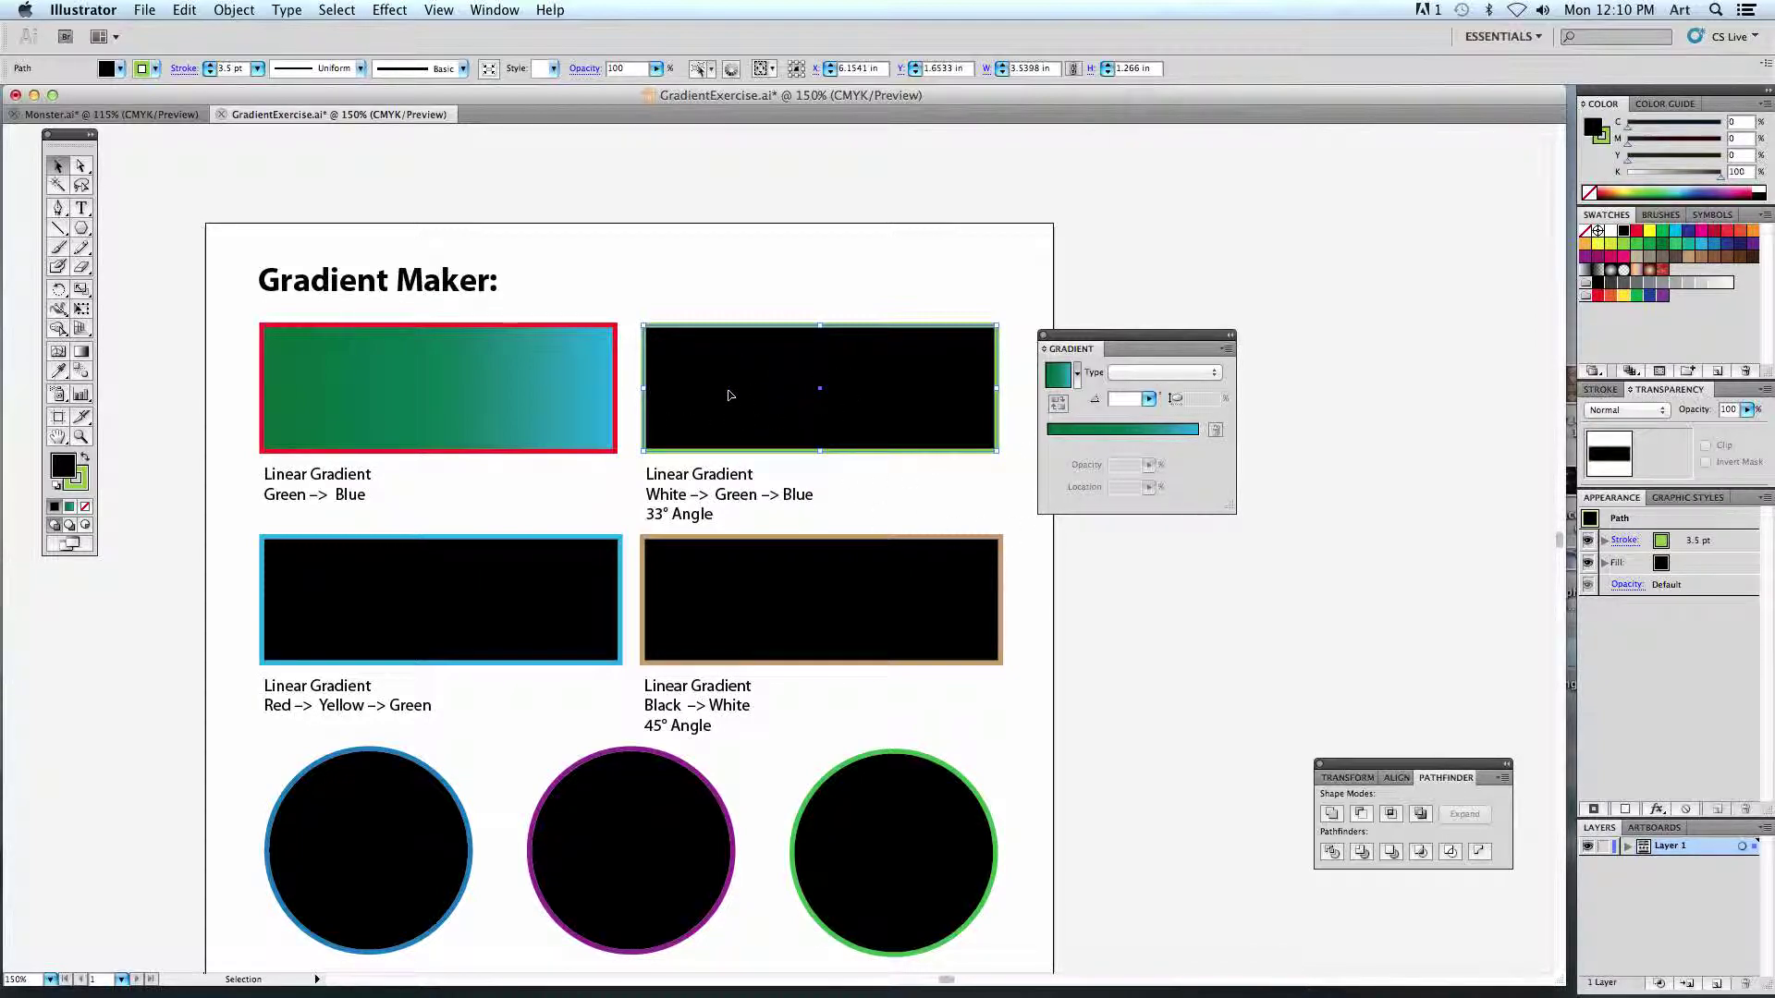
click(69, 508)
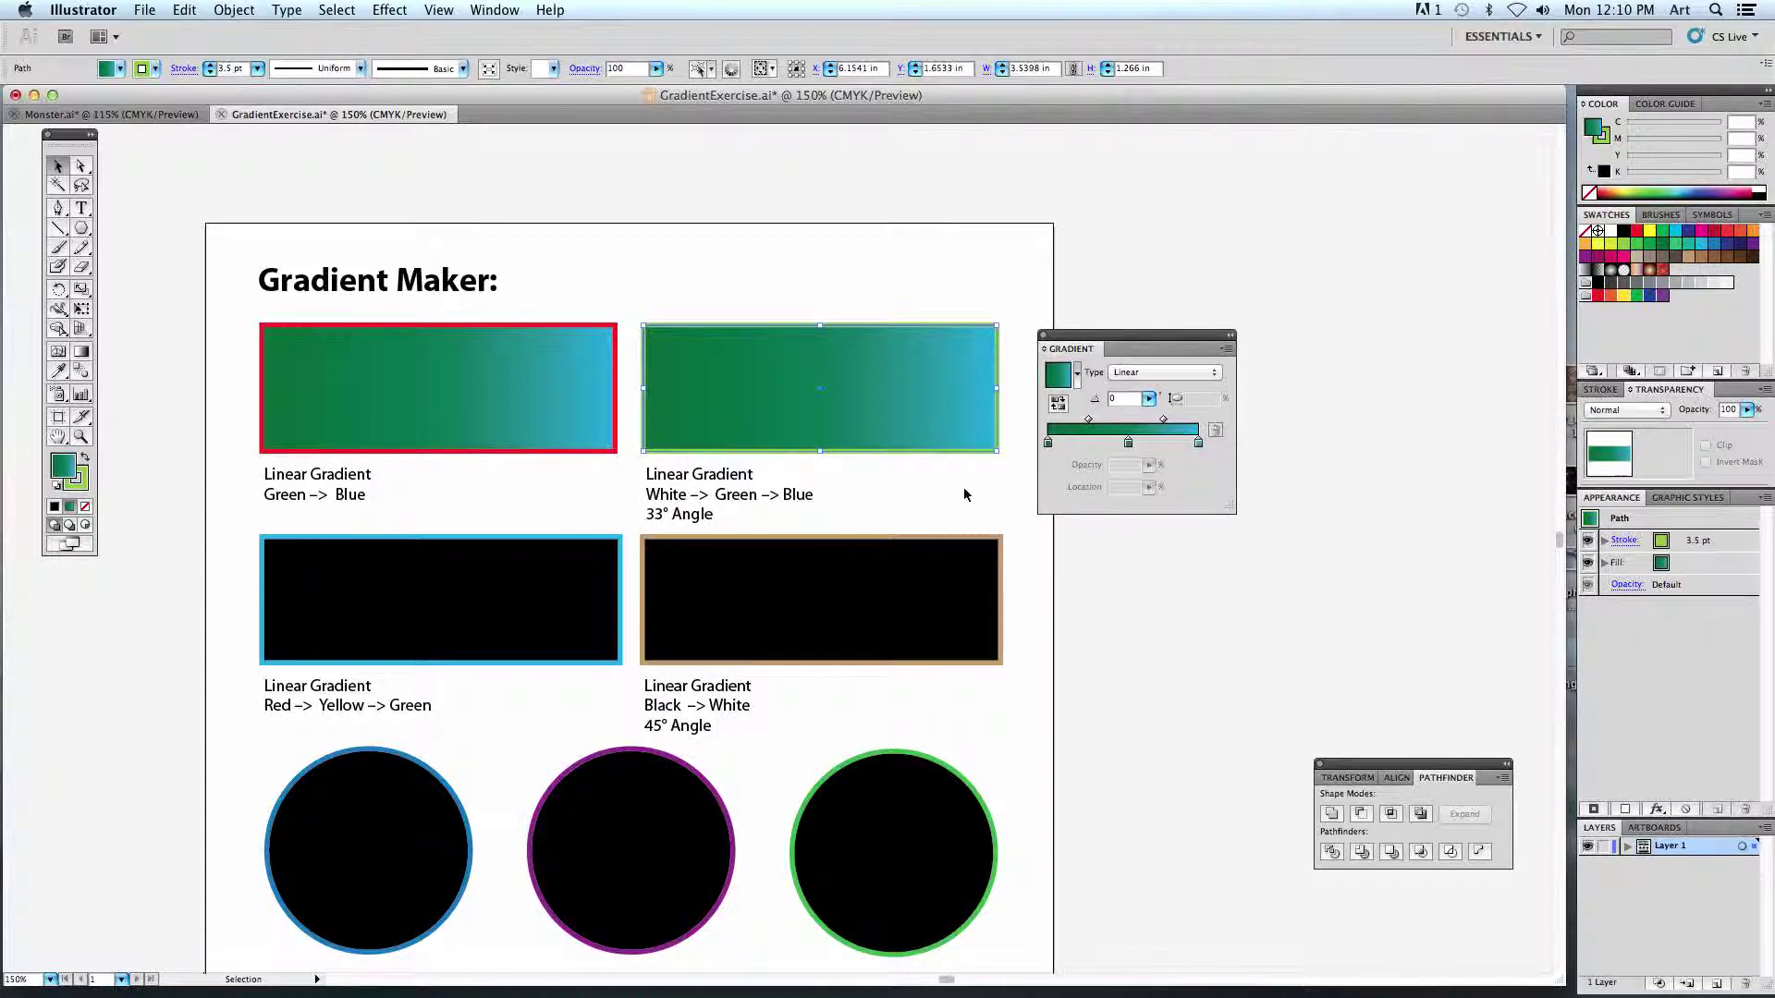
double_click(1050, 448)
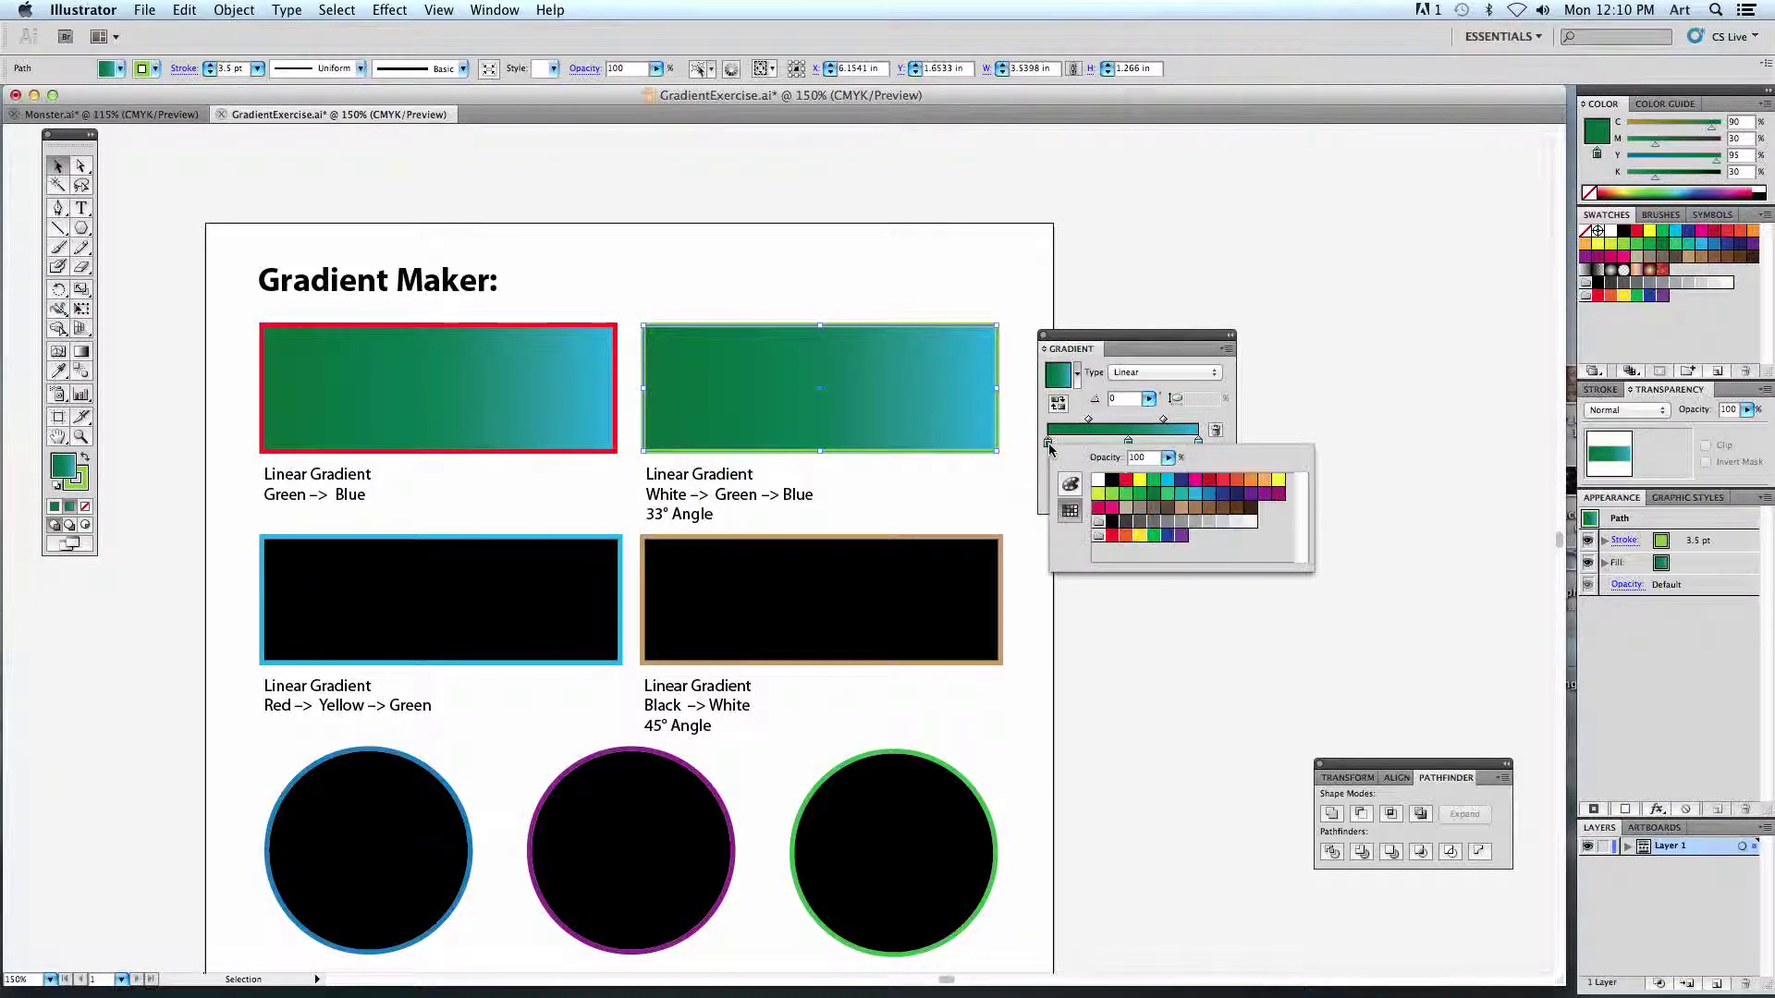
click(1096, 482)
click(1126, 418)
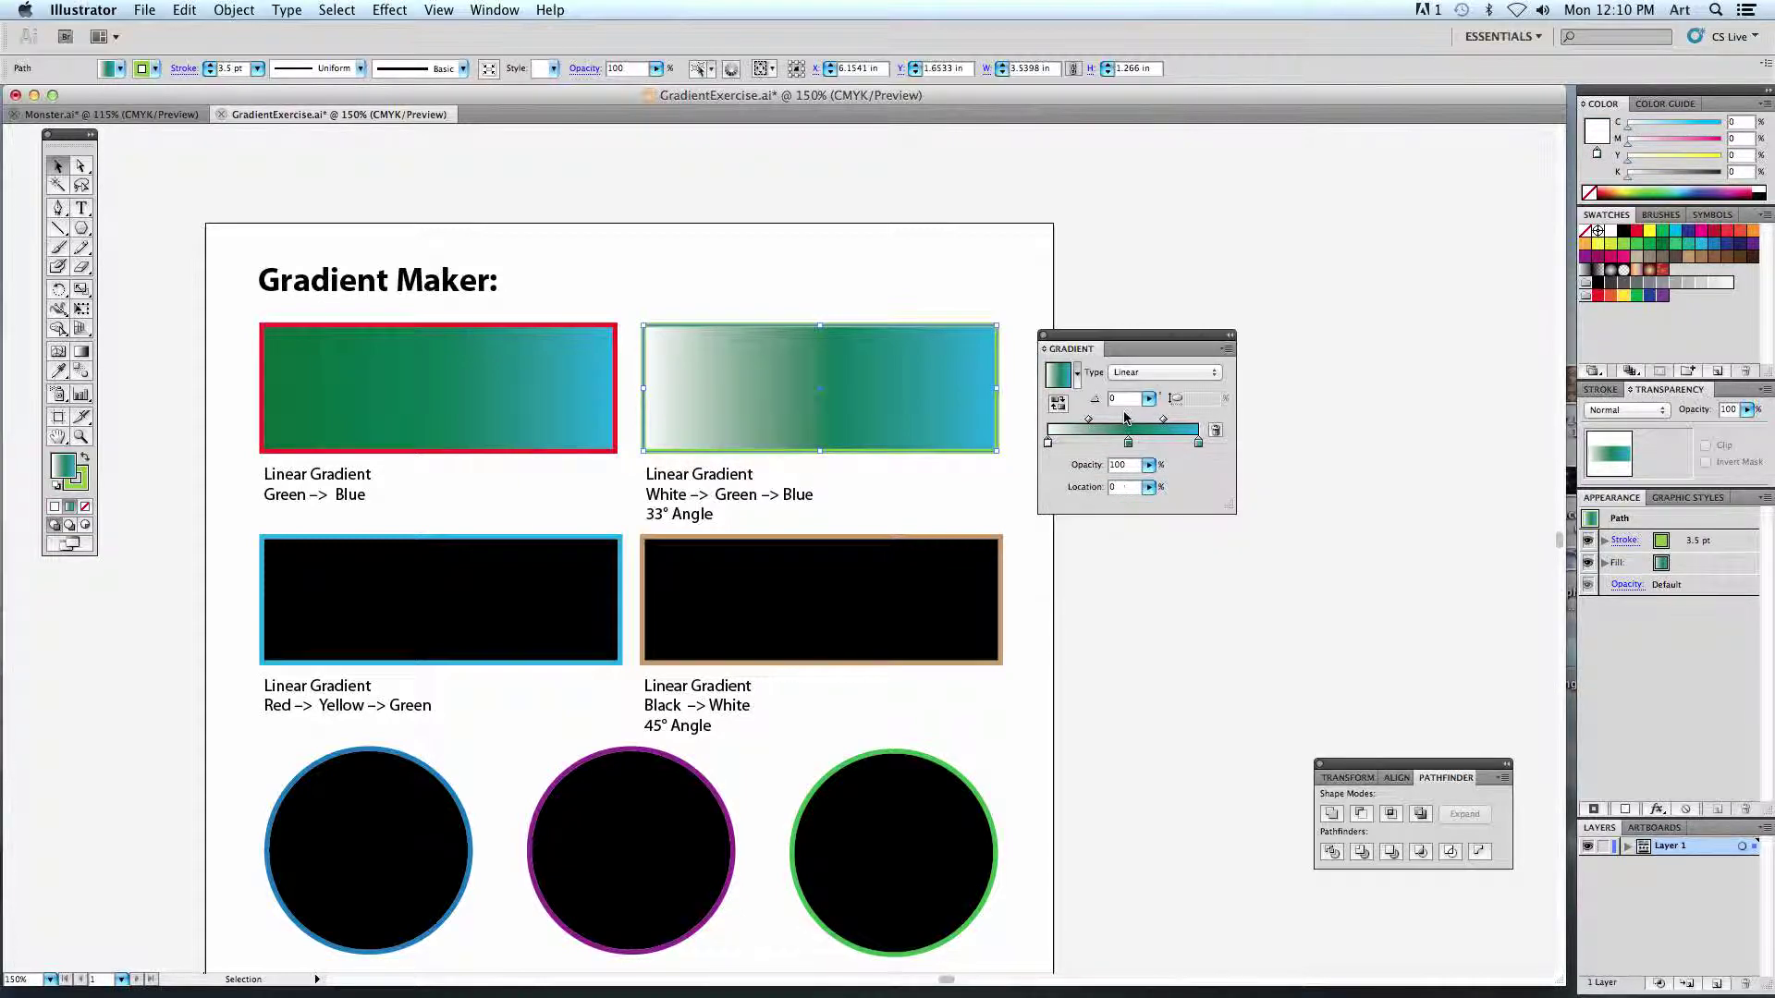
Set the gradient's middle stop to a brighter green swatch and its end stop to the blue swatch with C 85, M 50, Y 0, K 0.
click(1127, 444)
double_click(1128, 443)
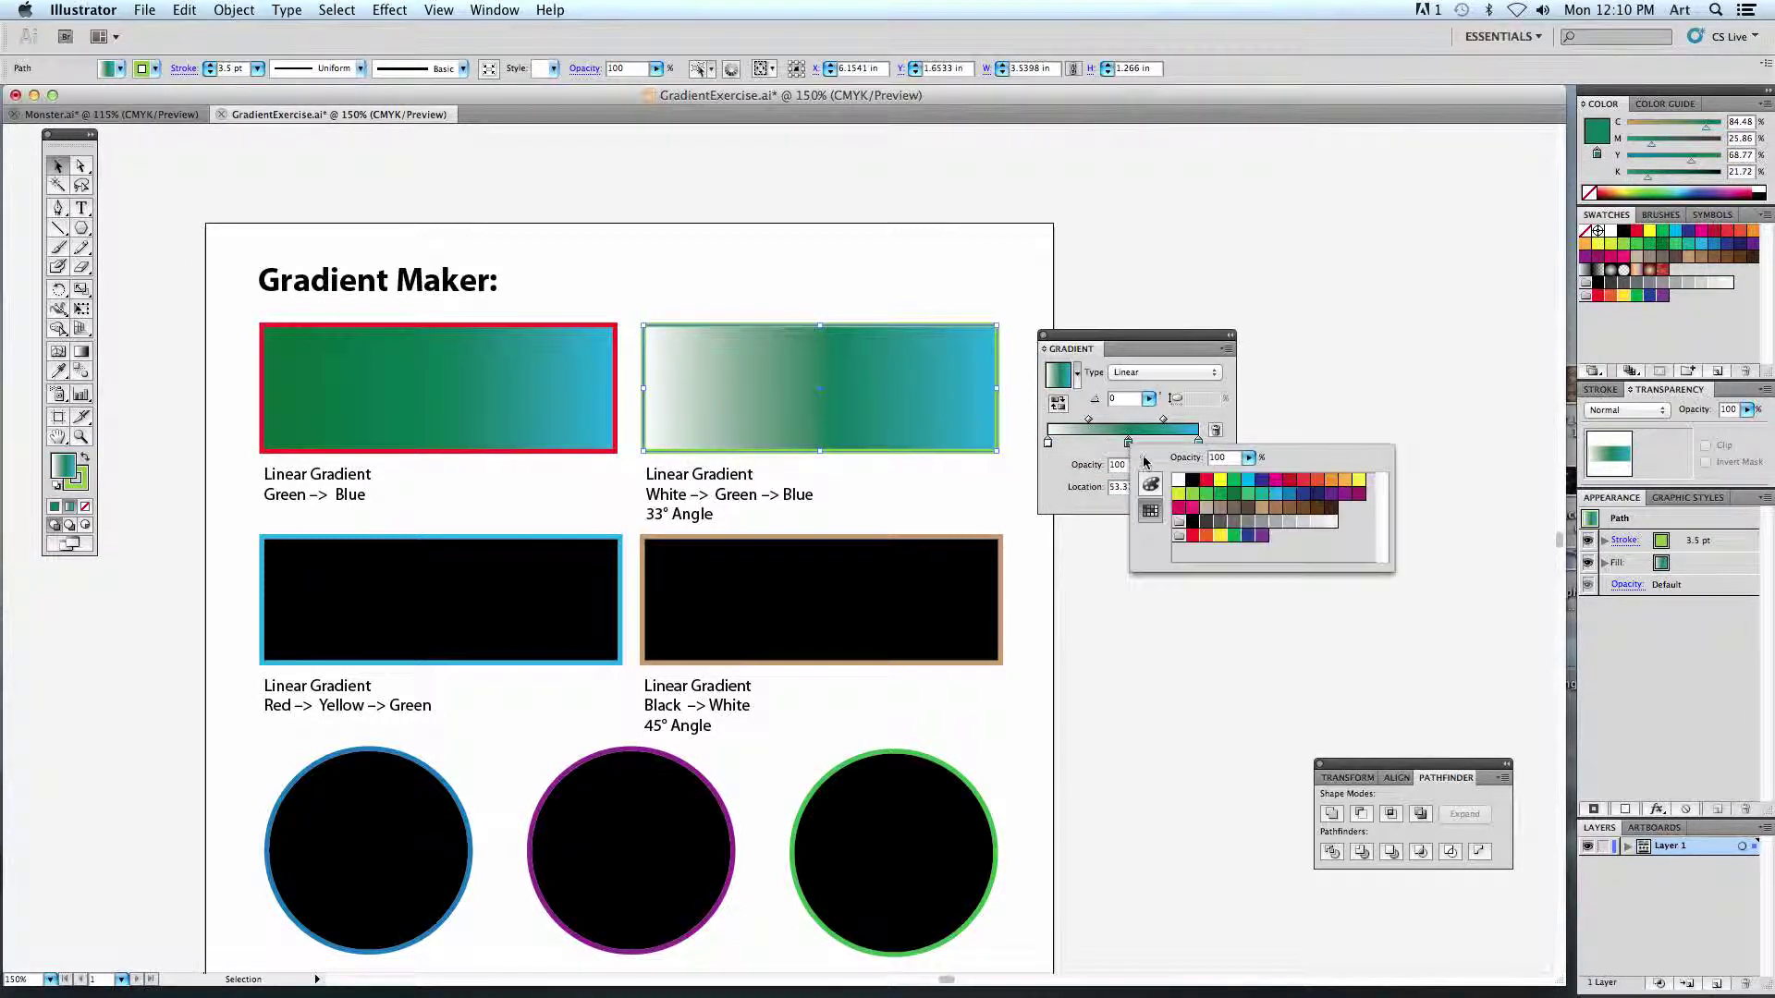
click(1248, 499)
click(1072, 462)
click(1199, 443)
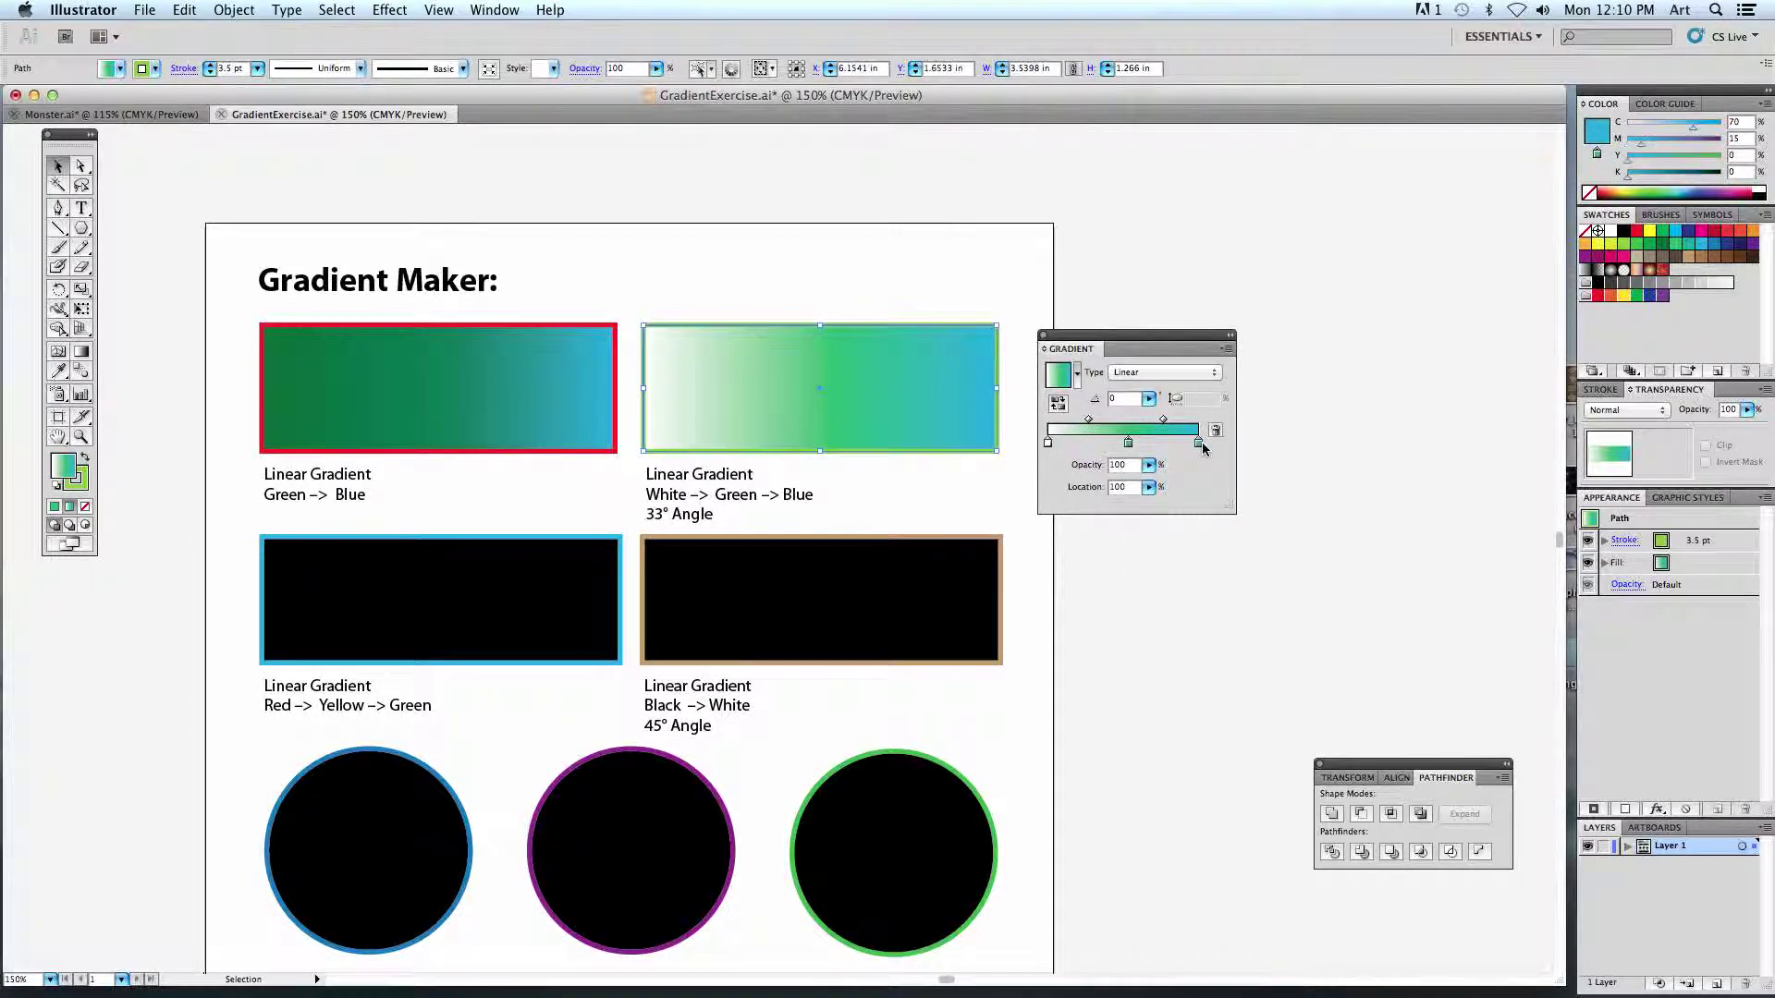
double_click(1203, 445)
click(1362, 494)
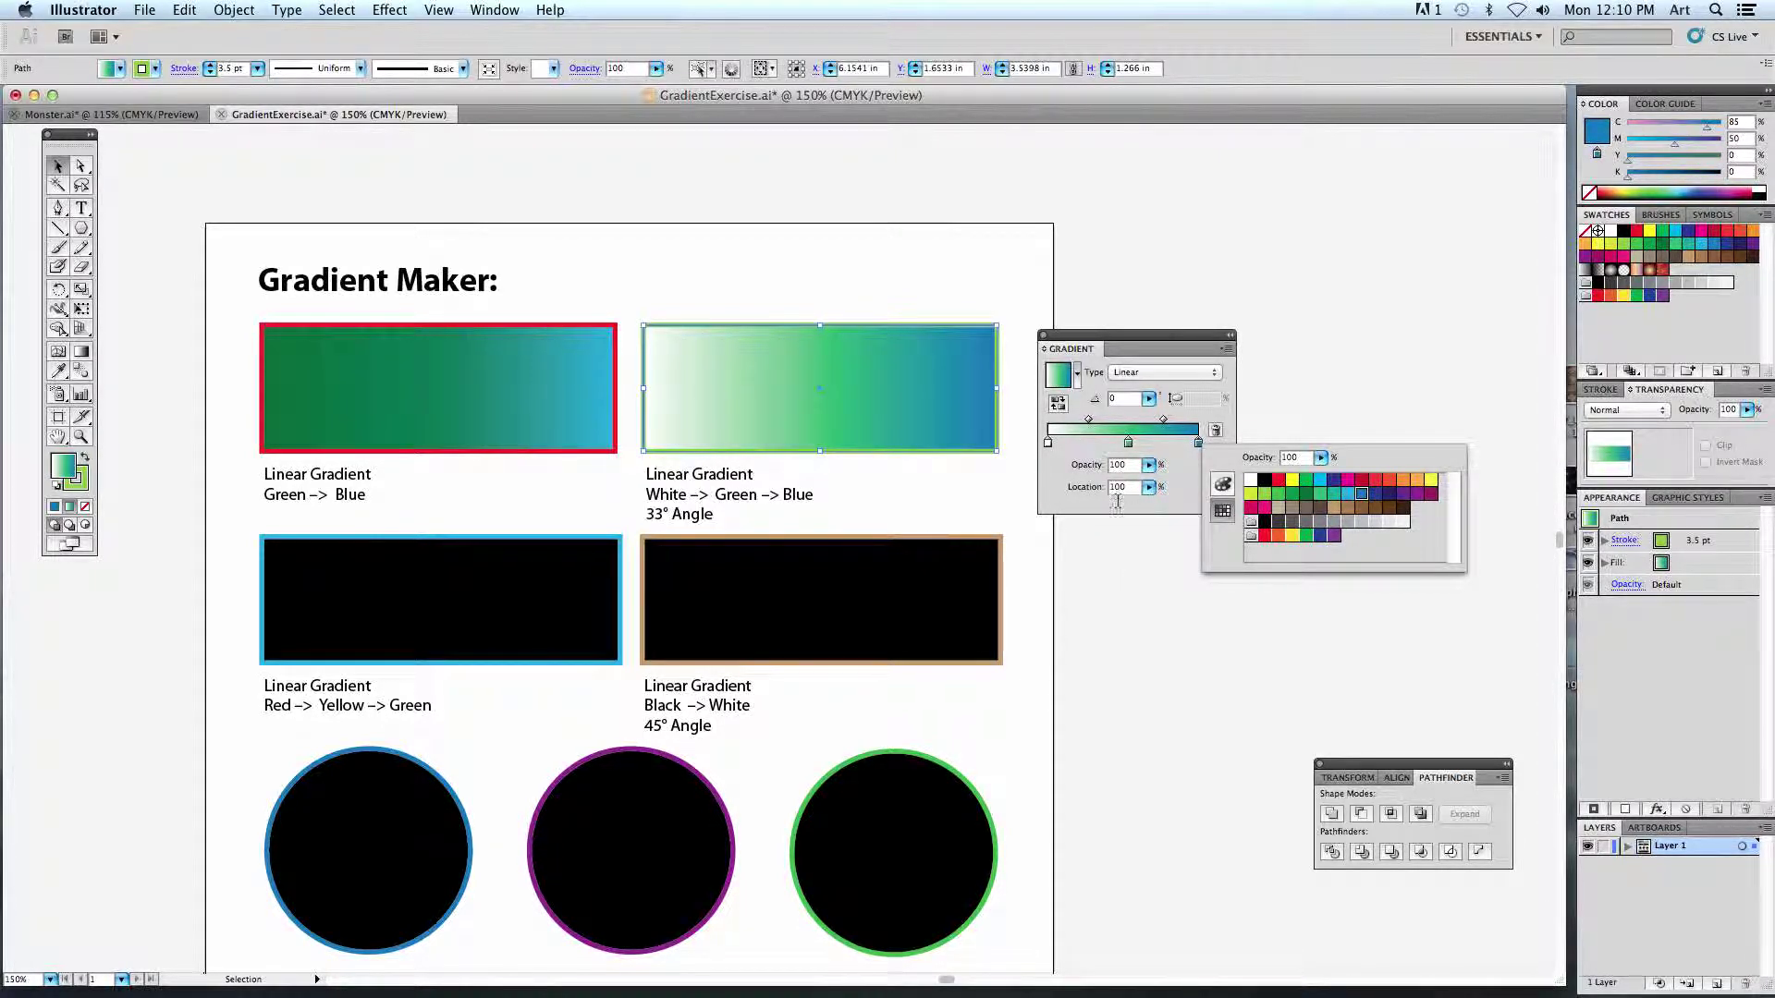
scroll(957, 496, down, 5)
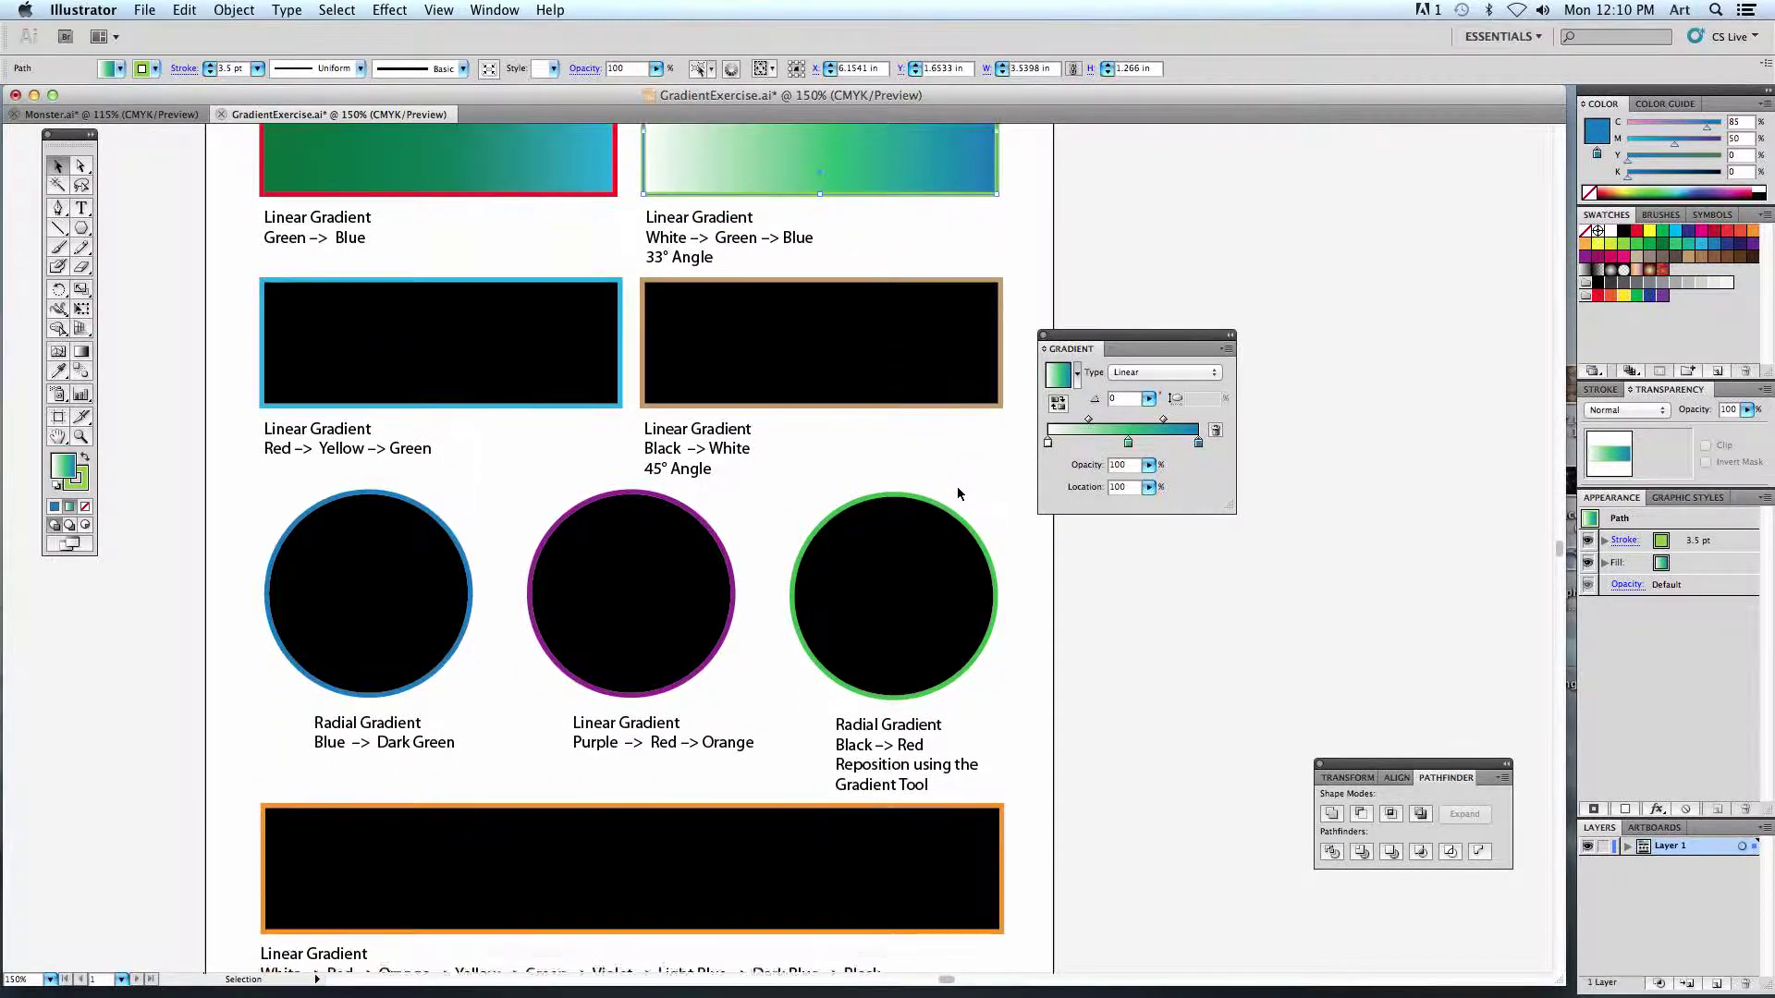
scroll(957, 495, down, 1)
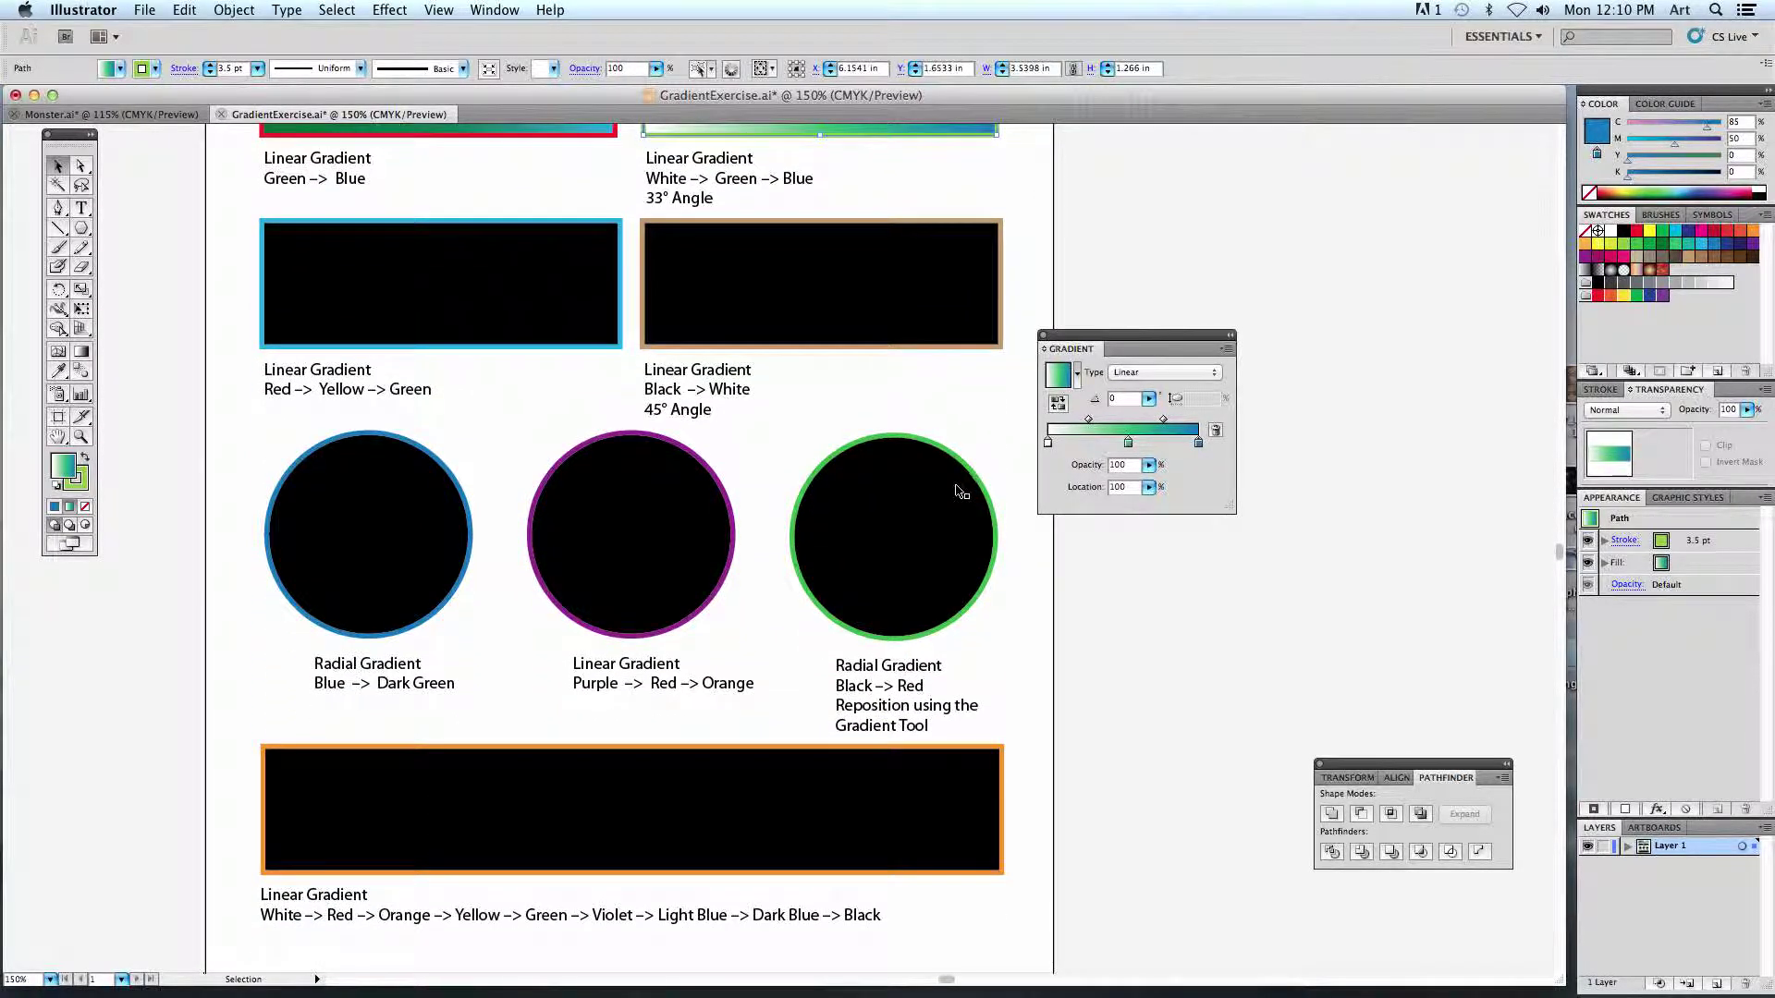
Apply the current gradient to the blue-outlined circle's fill and change its type to radial.
click(405, 516)
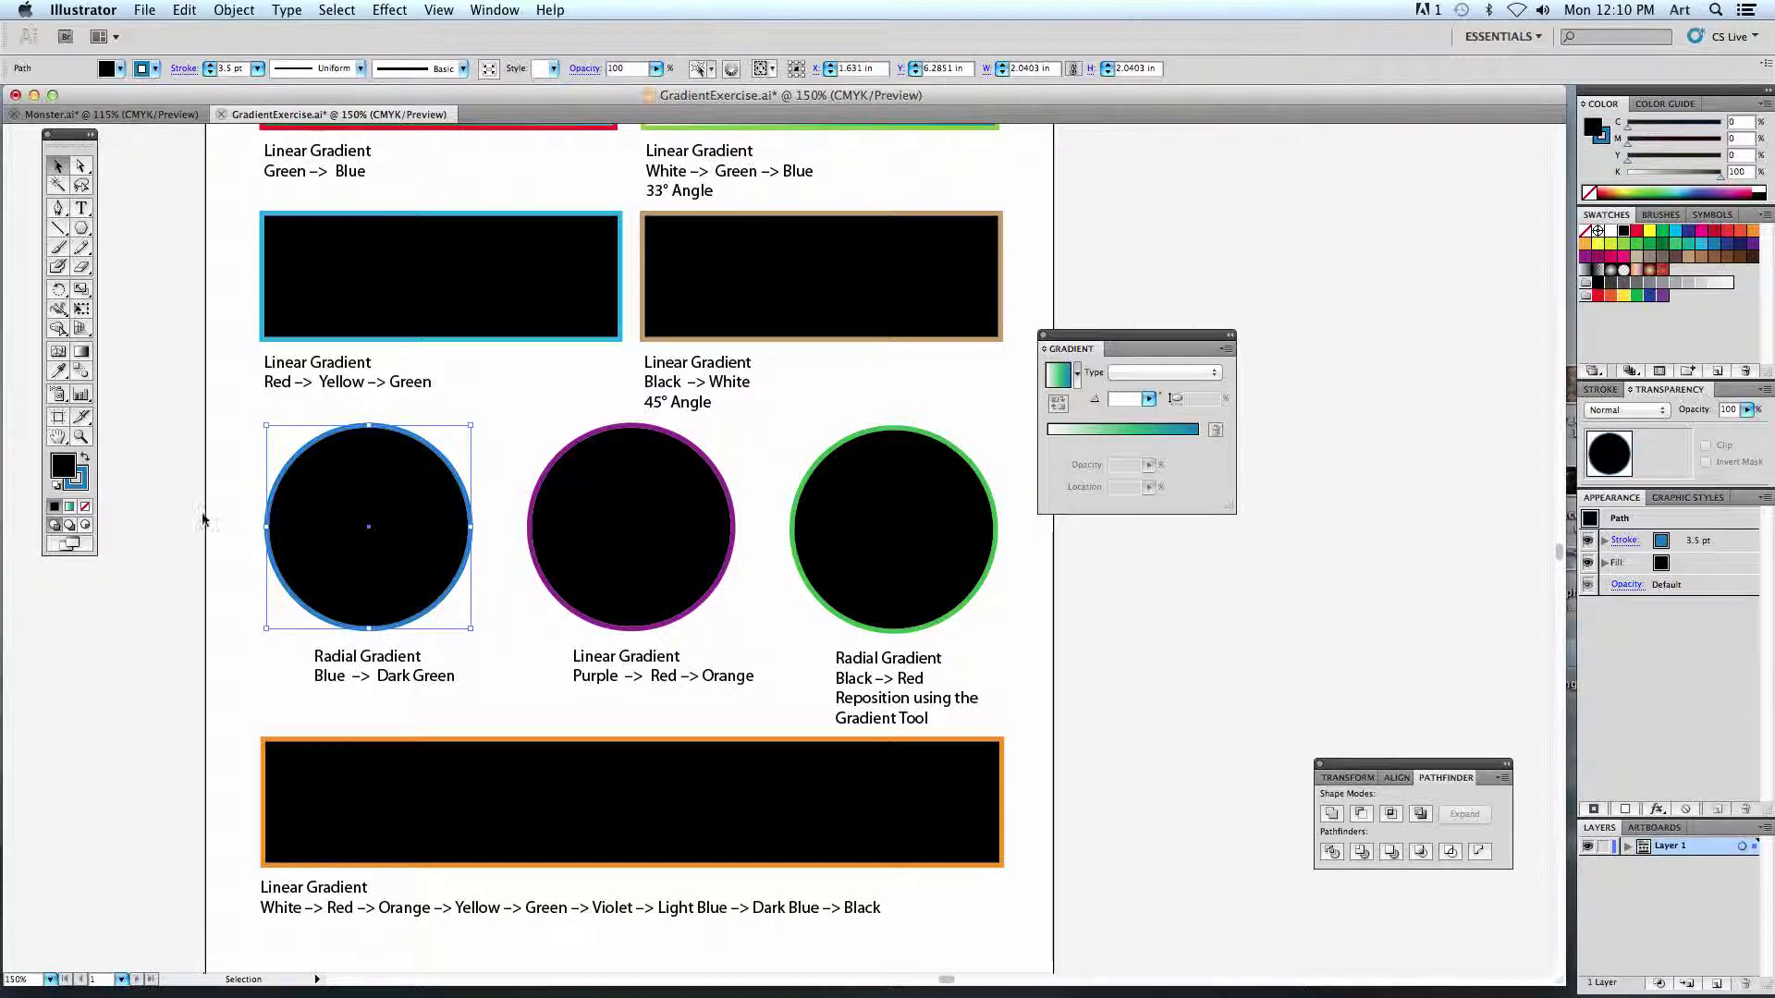
click(70, 508)
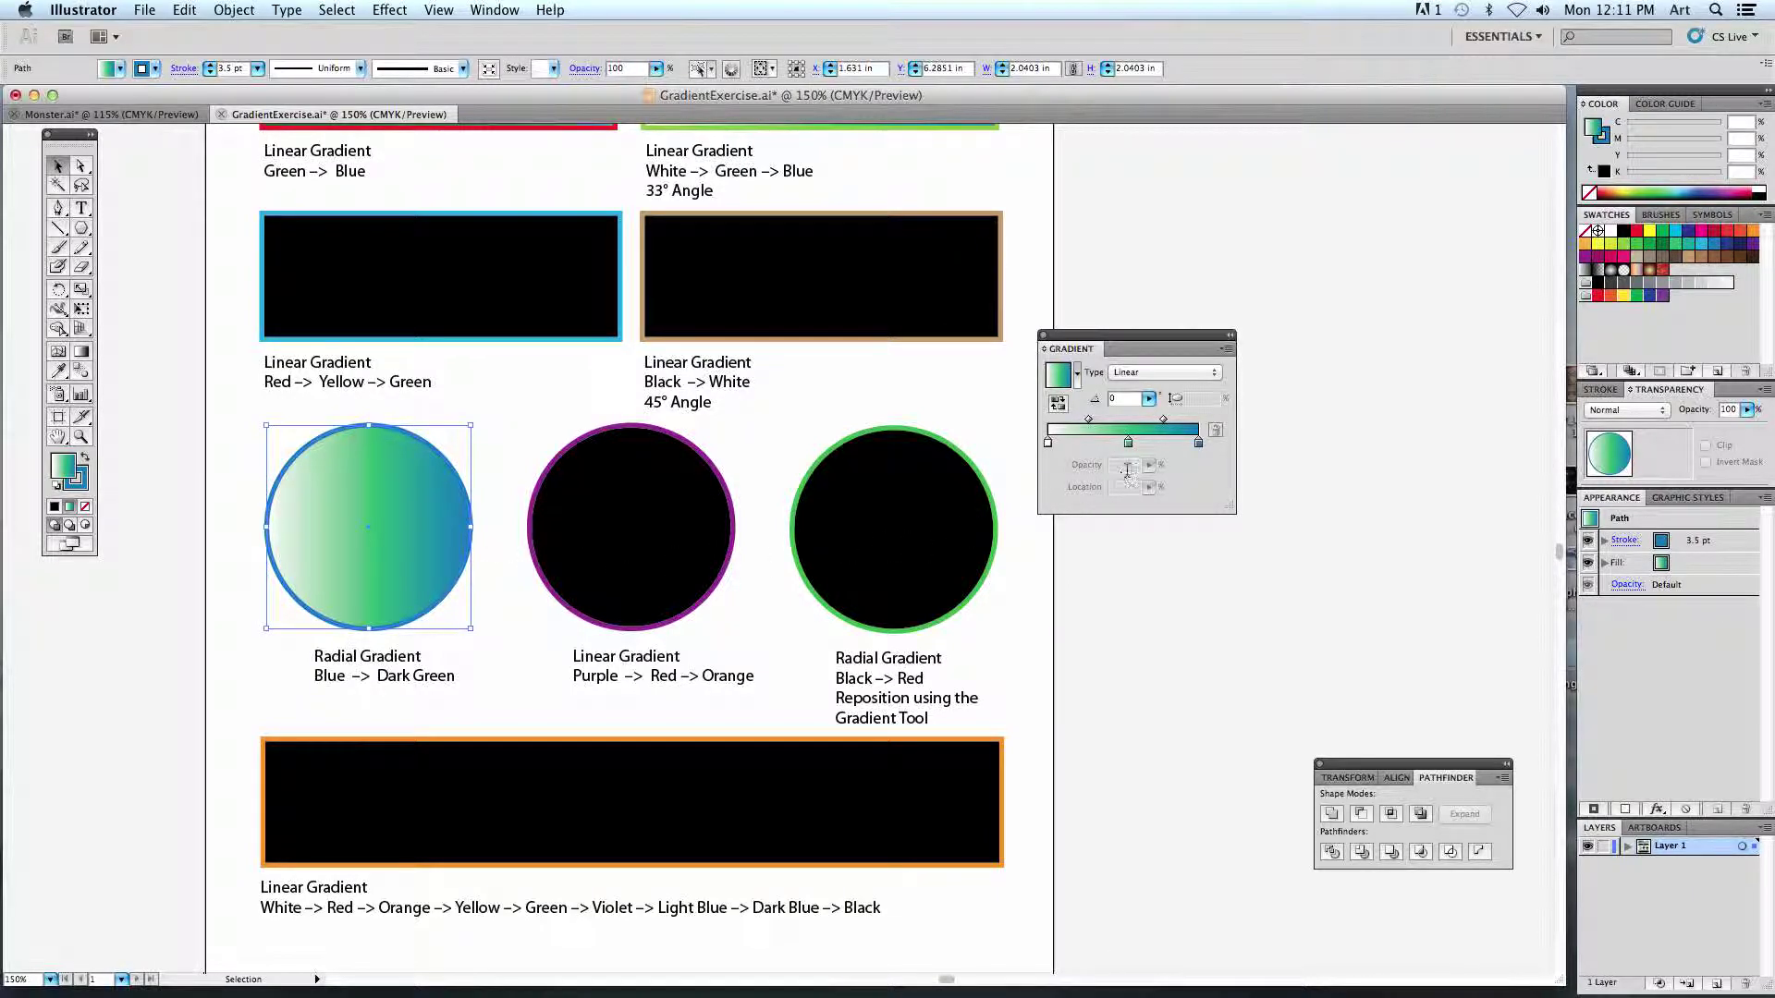
click(1147, 374)
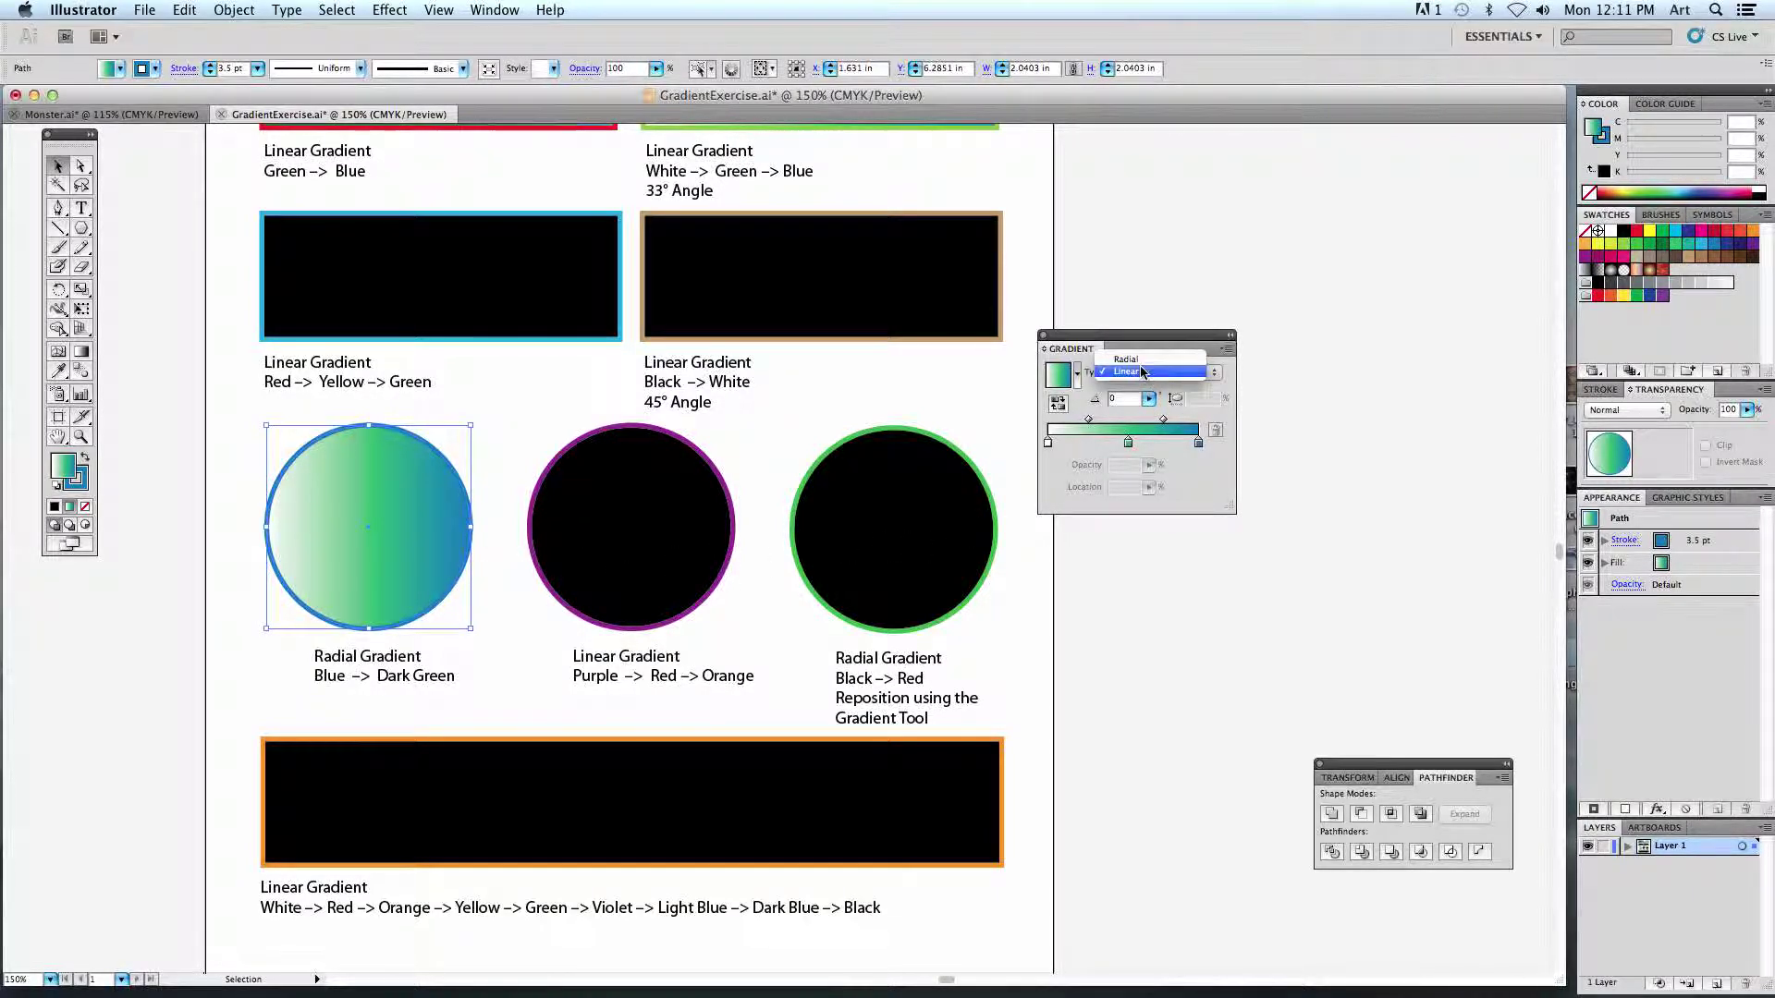
click(1161, 359)
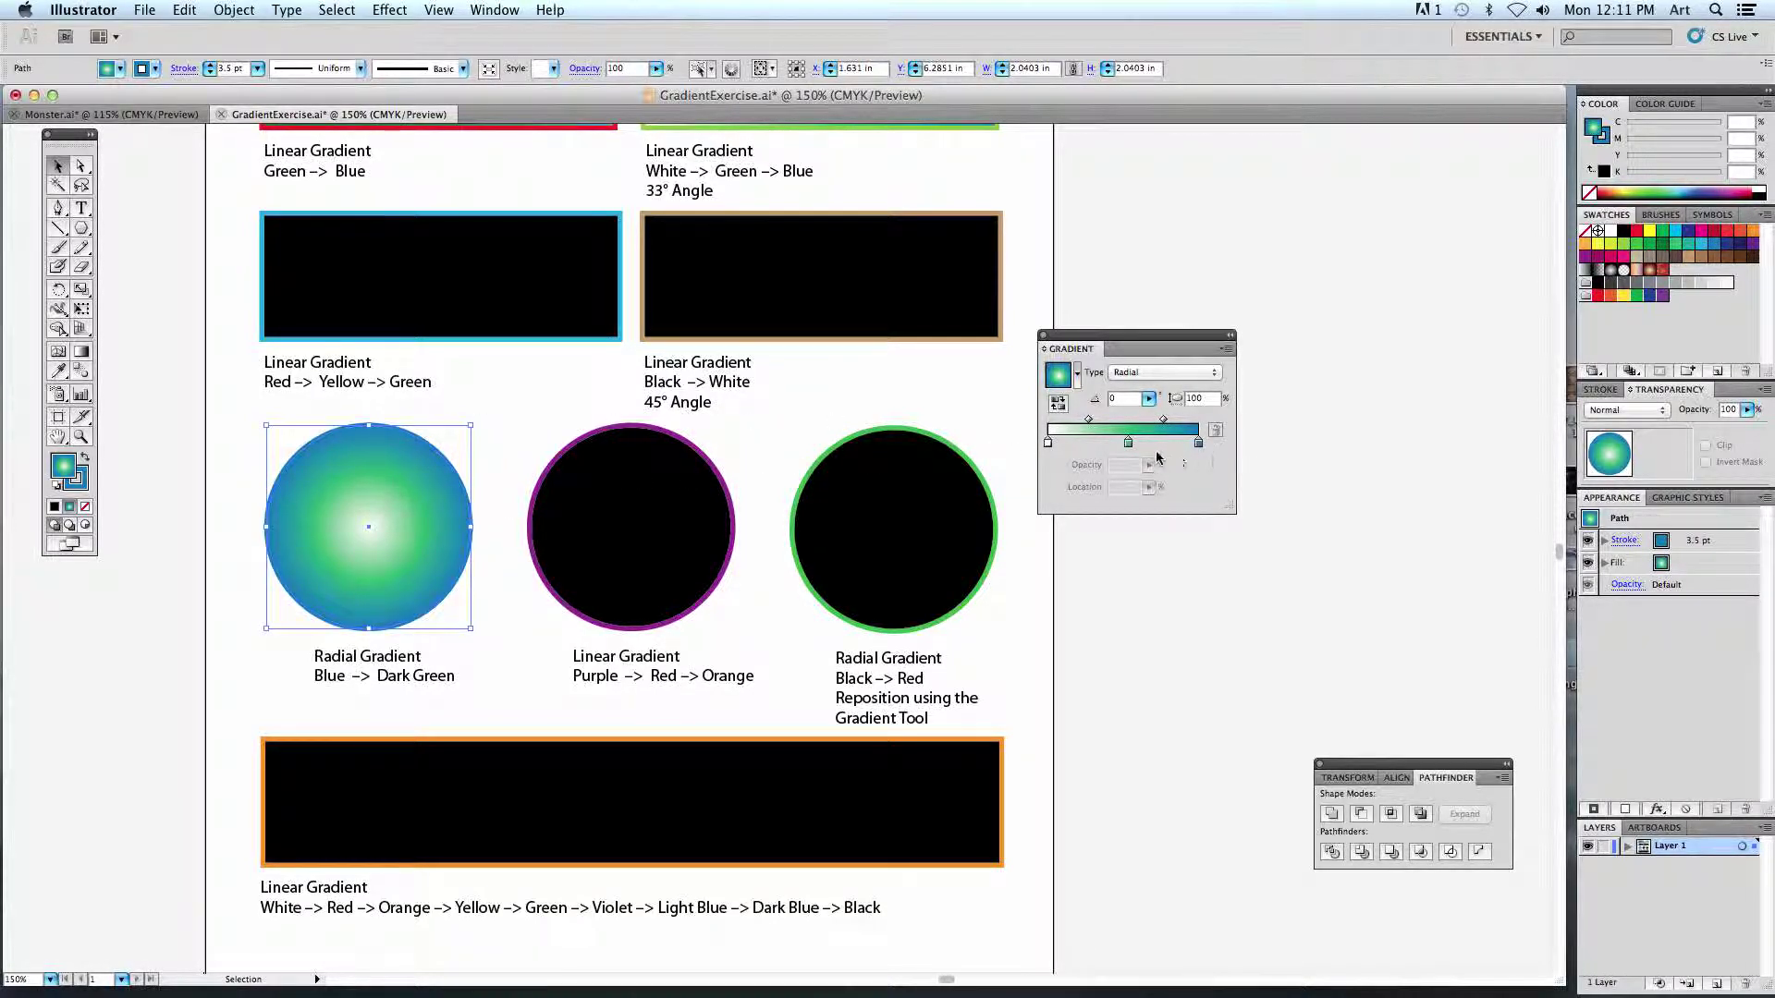
Remove the circle gradient's middle green stop, swap the blue stop to the start, and set the end stop to dark green.
drag(1129, 443, 1105, 503)
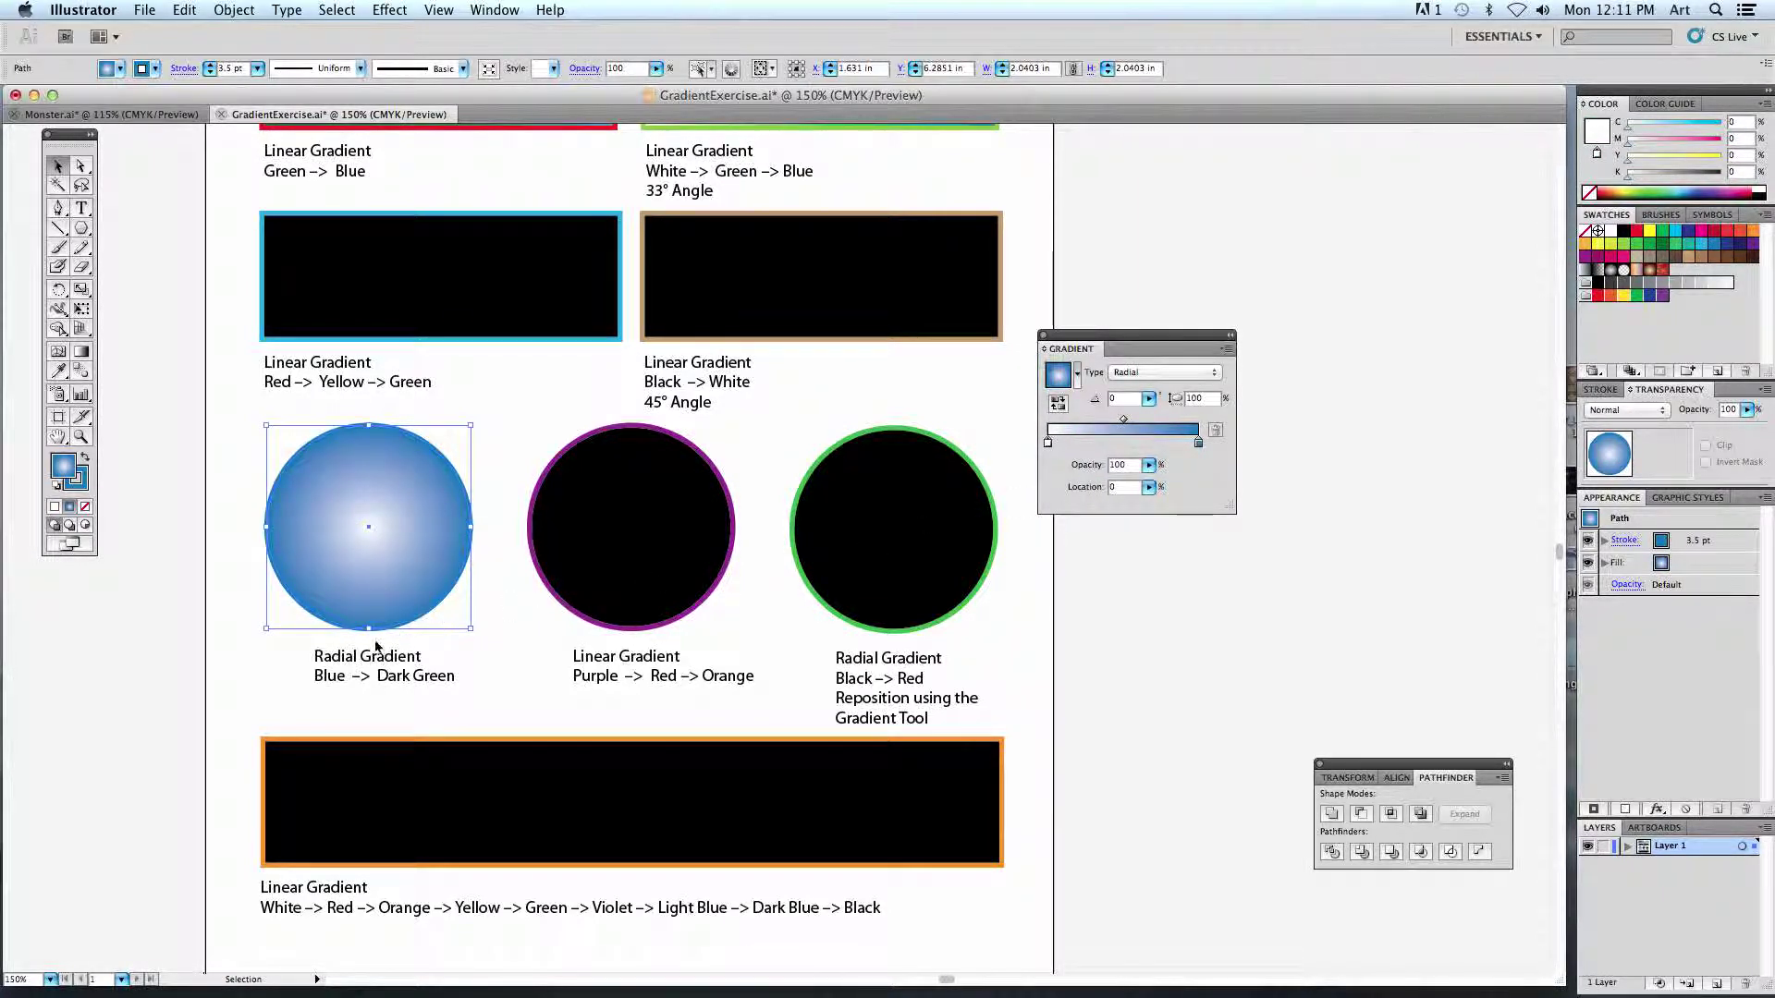
mouse_move(1199, 446)
mouse_down()
mouse_move(1051, 444)
mouse_move(1199, 442)
mouse_up()
drag(1071, 446, 1039, 448)
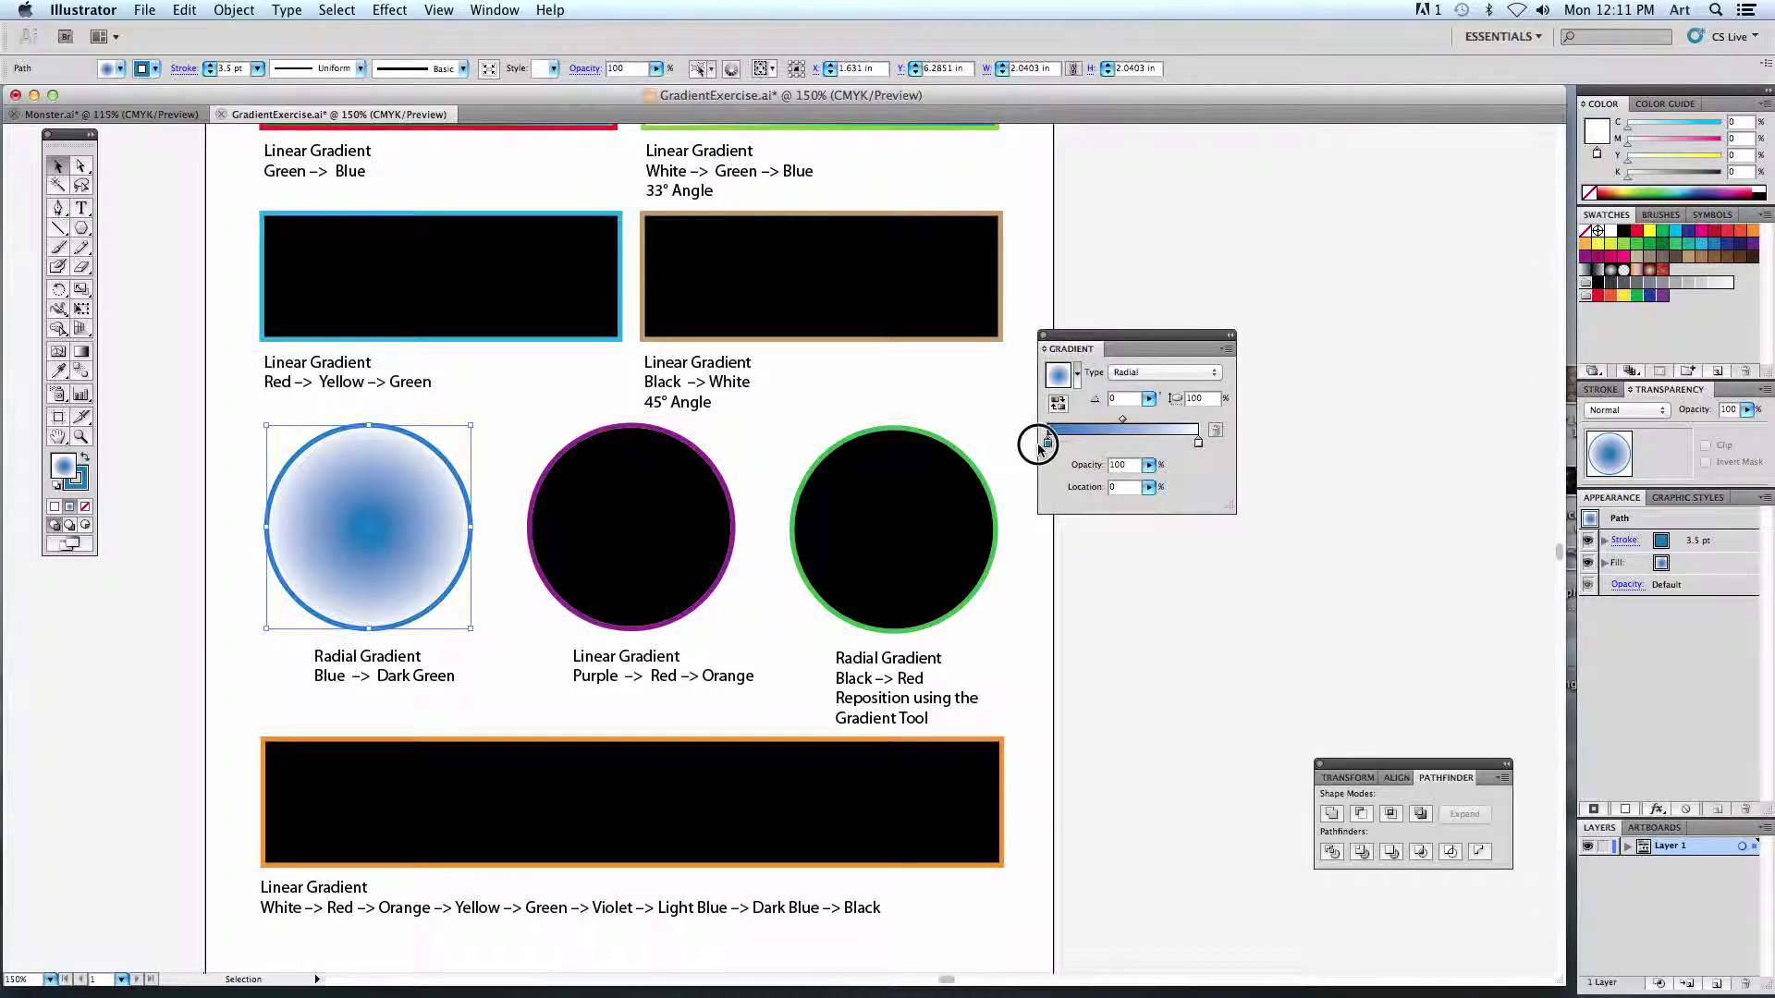
double_click(1199, 444)
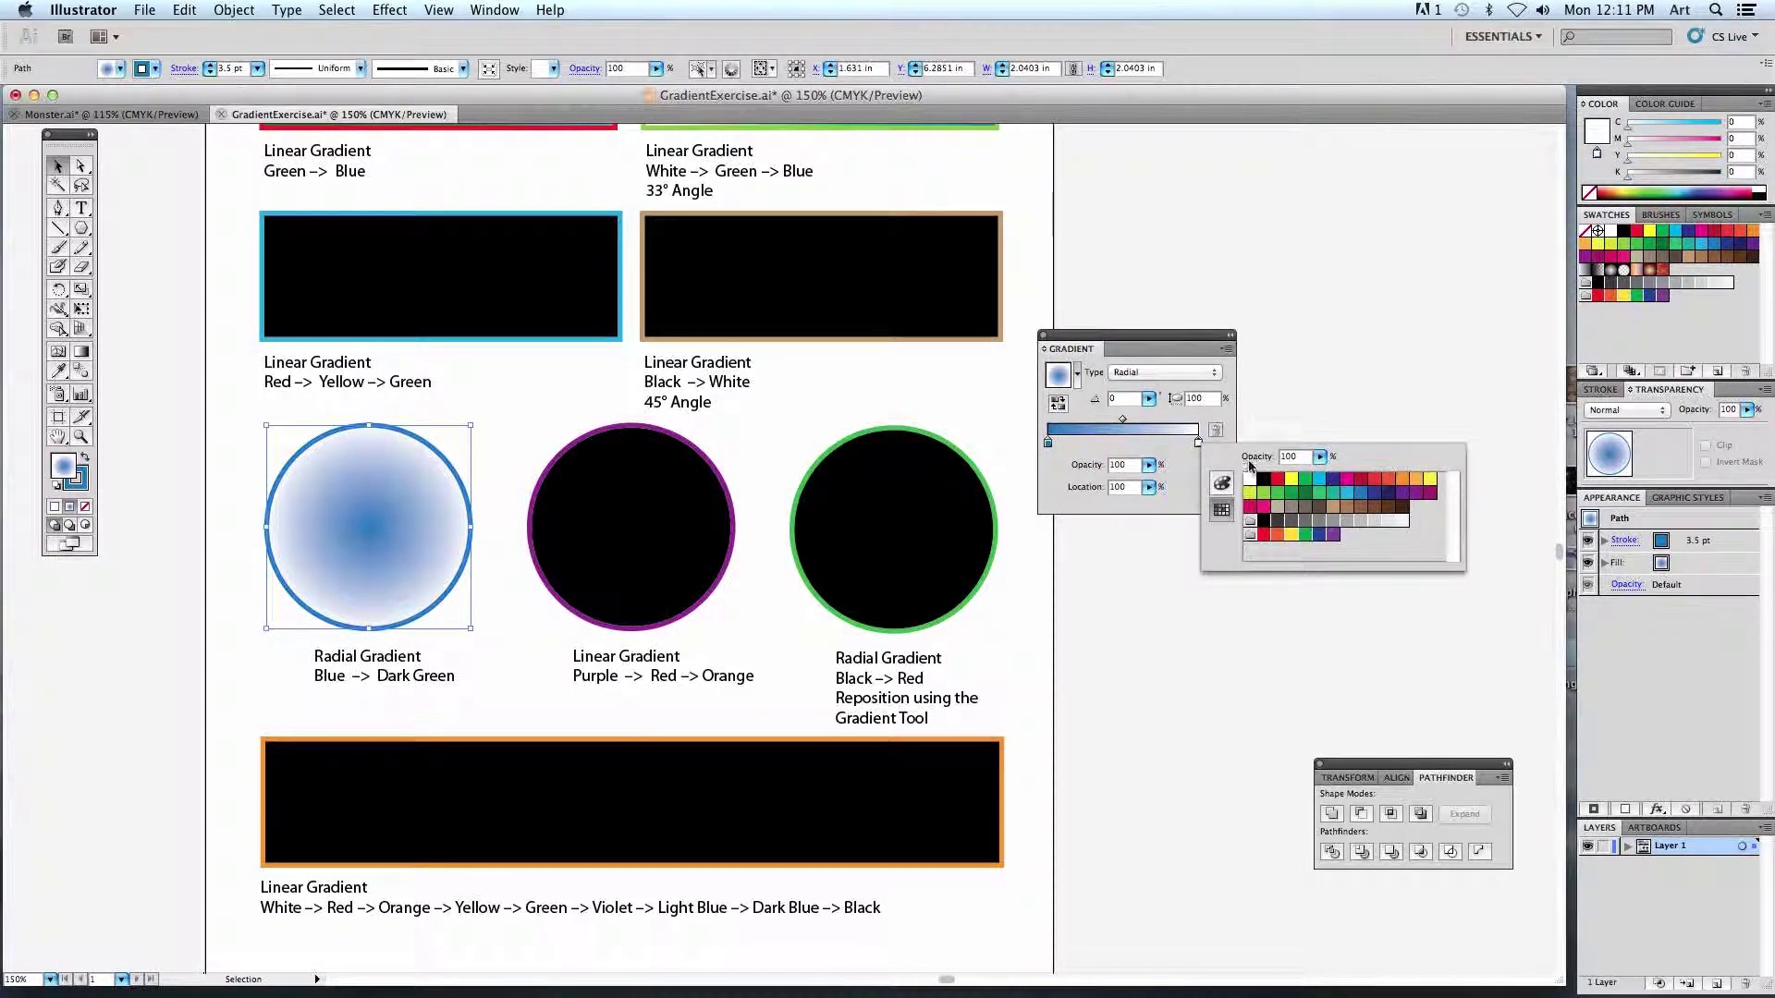
click(1304, 494)
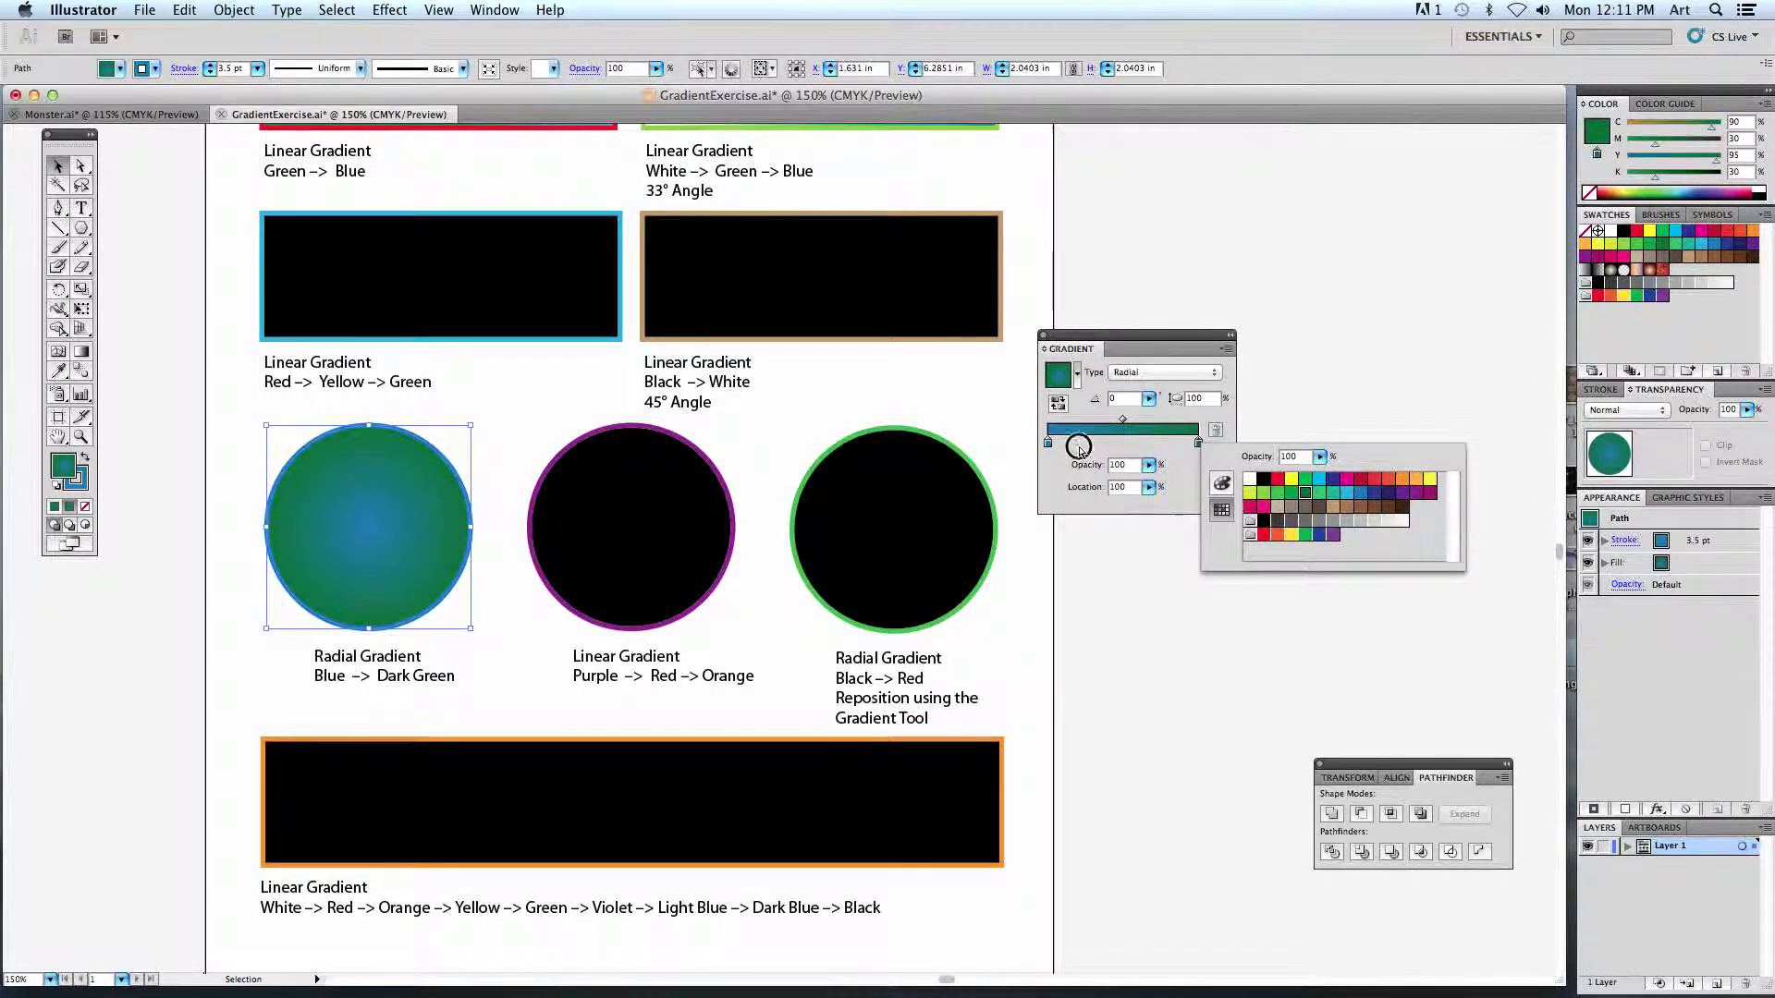
click(1080, 453)
Fill the green-outlined circle with a radial gradient from black to red and activate the Gradient tool.
click(698, 558)
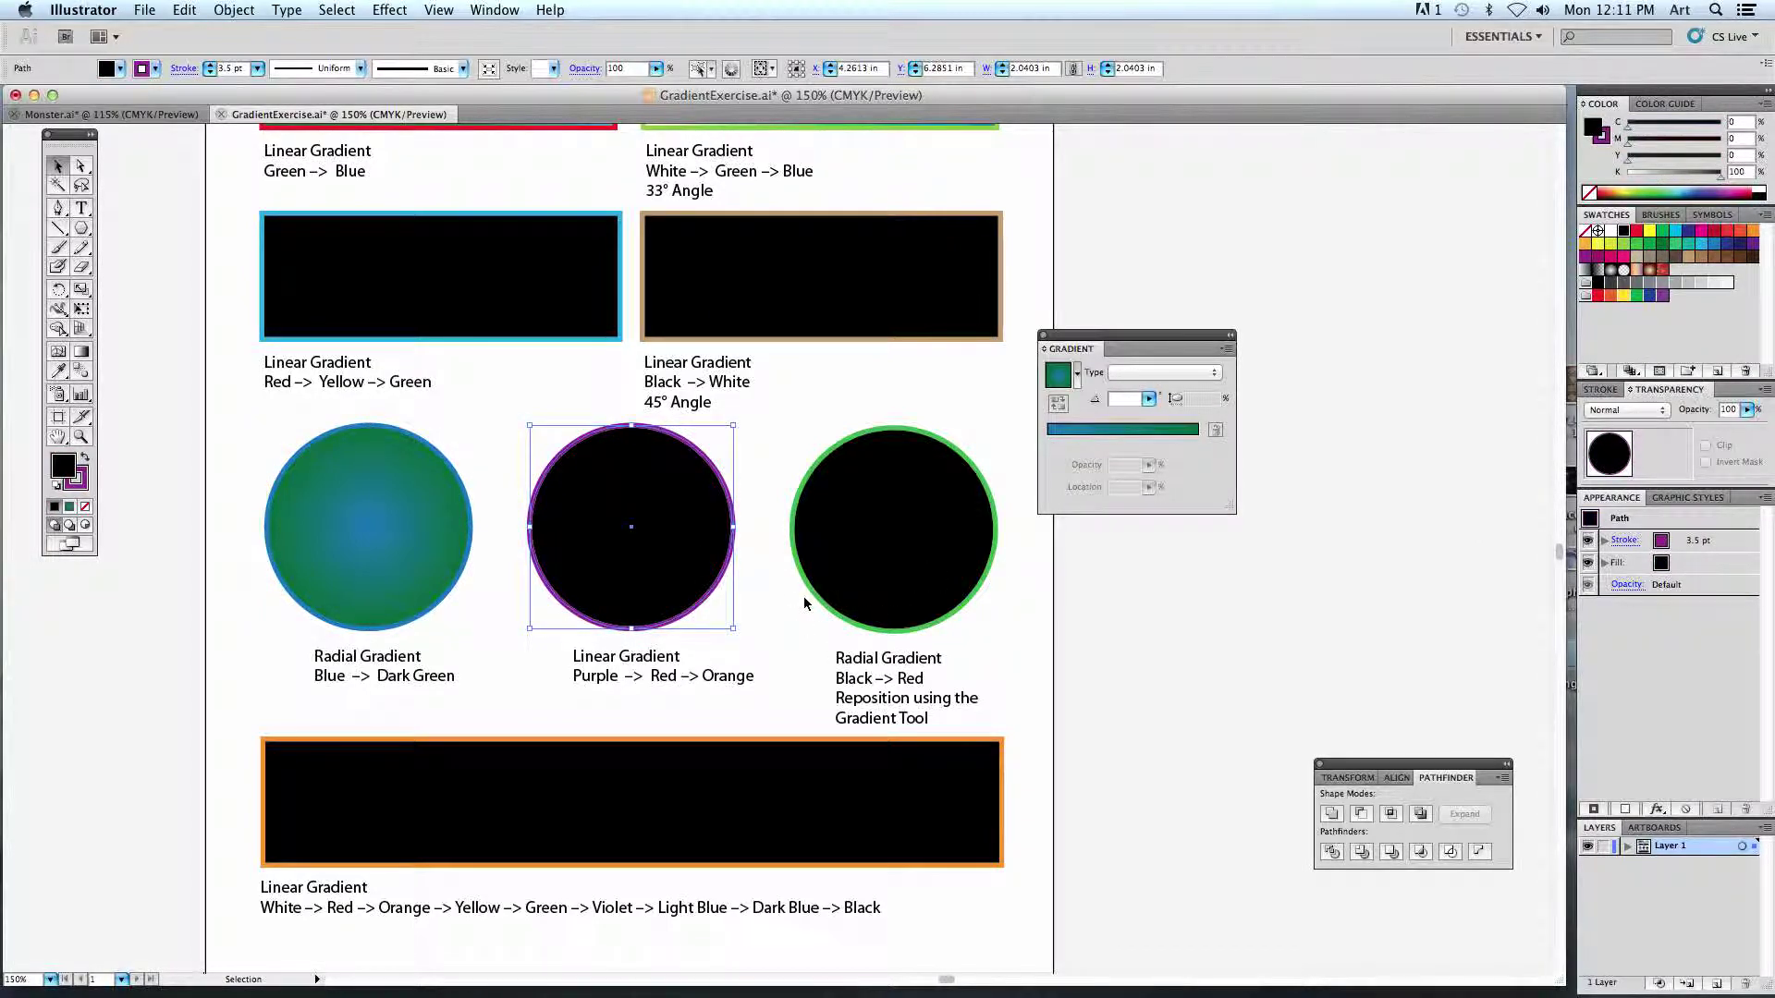
click(906, 582)
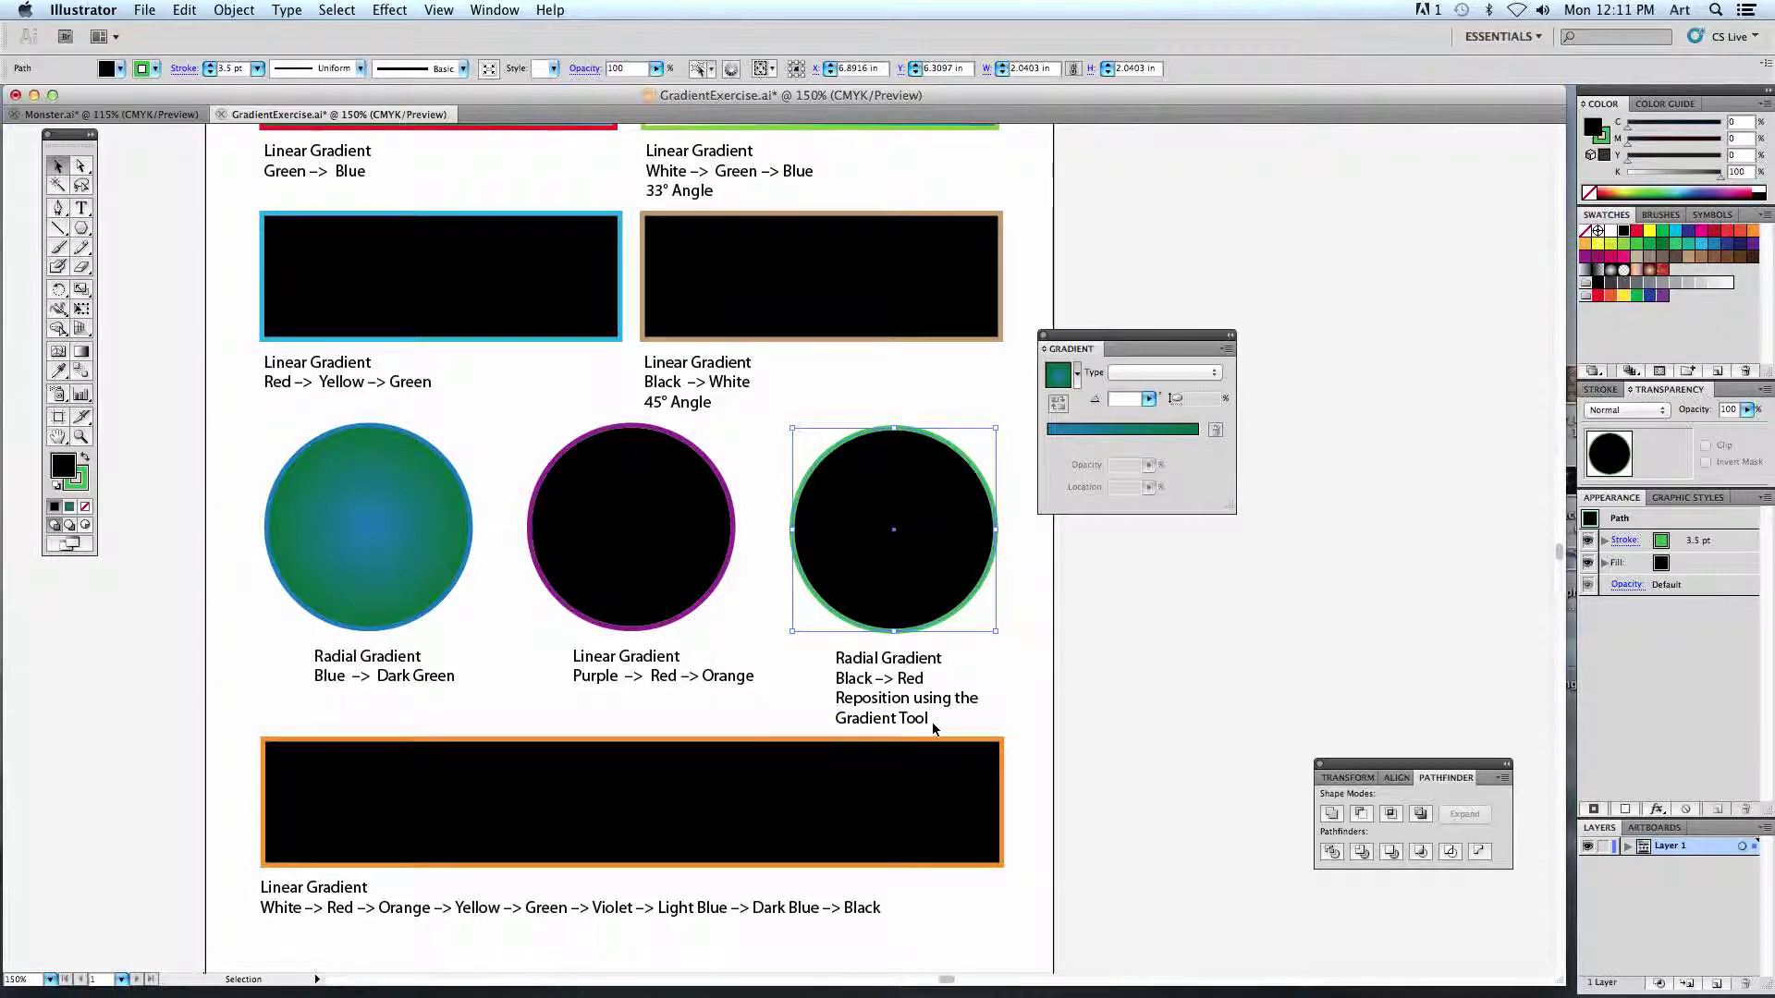
click(1115, 436)
double_click(1048, 440)
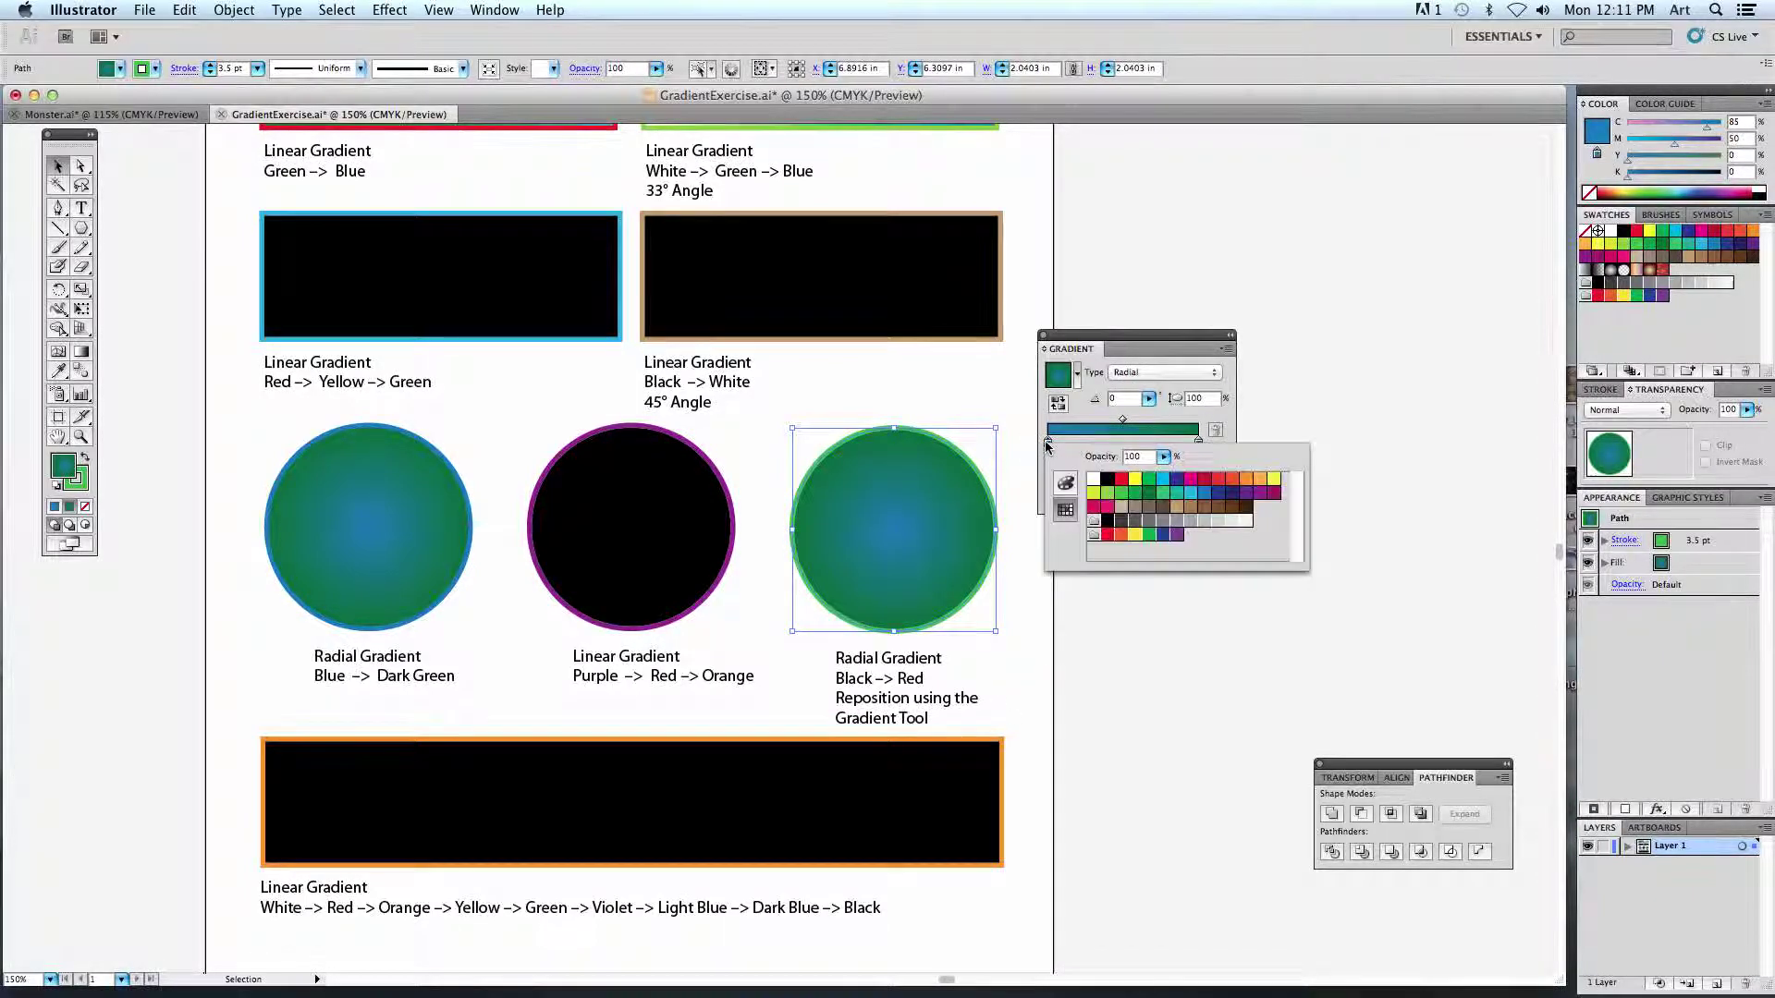
click(1107, 478)
click(1198, 442)
double_click(1198, 443)
click(1276, 477)
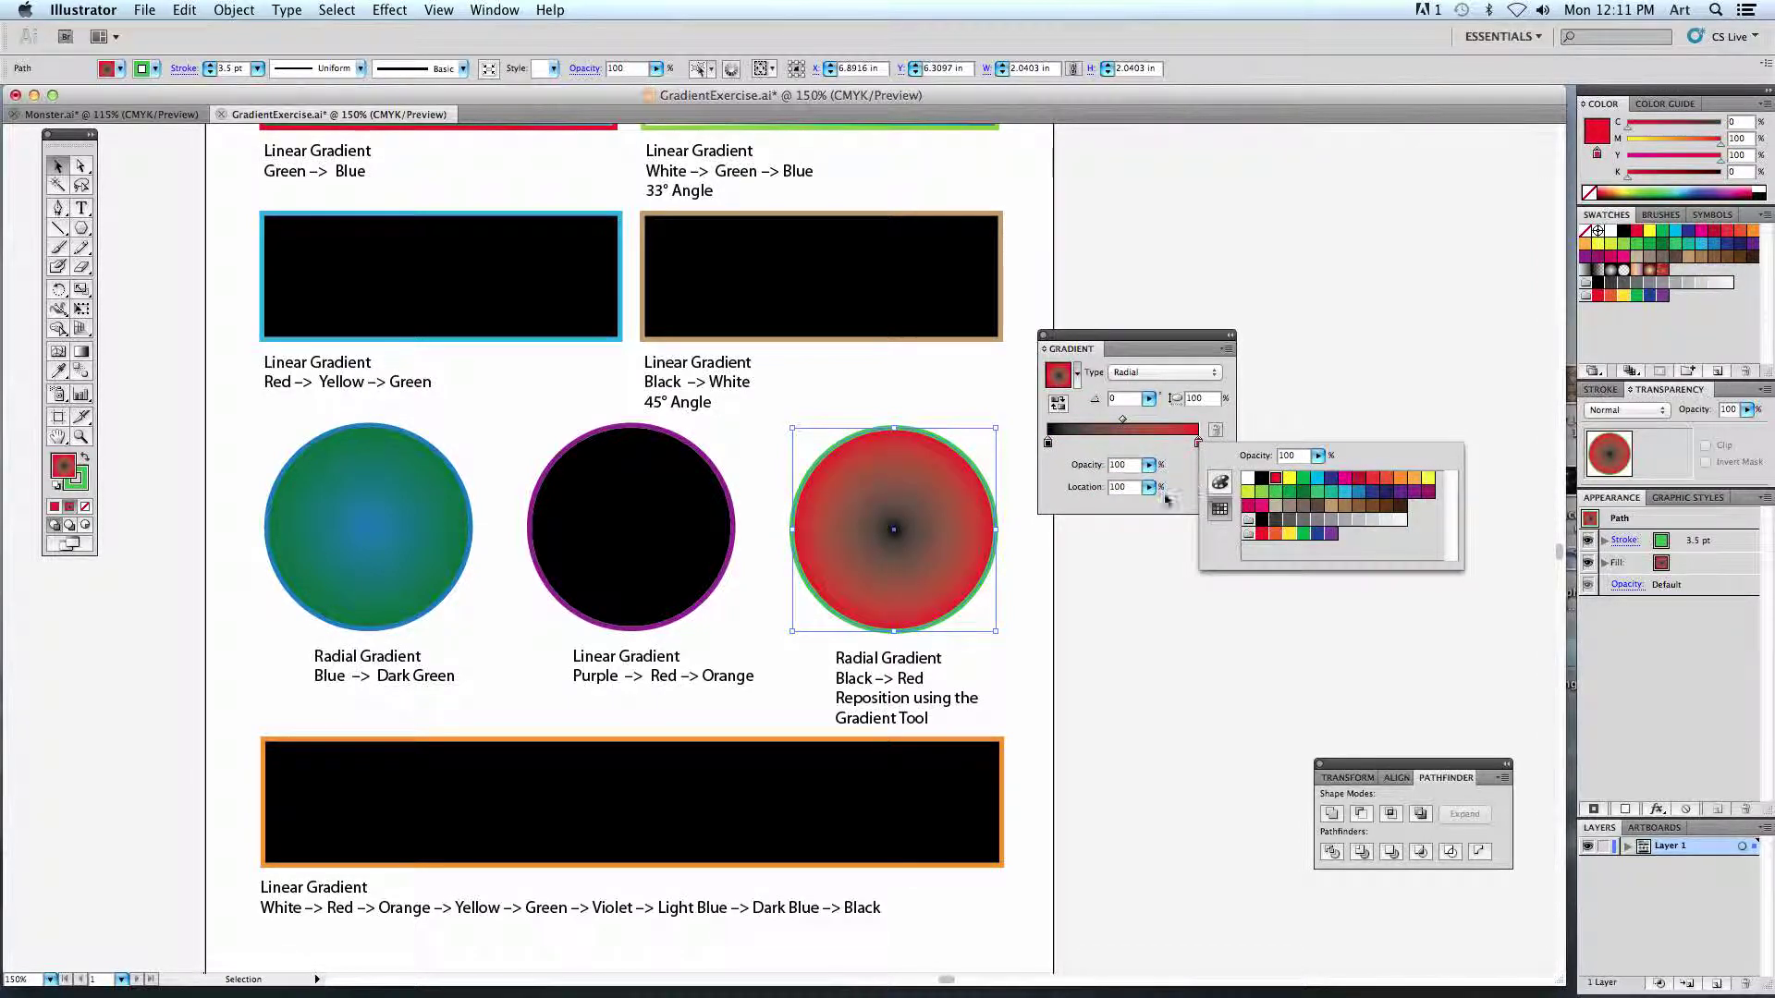
click(1175, 474)
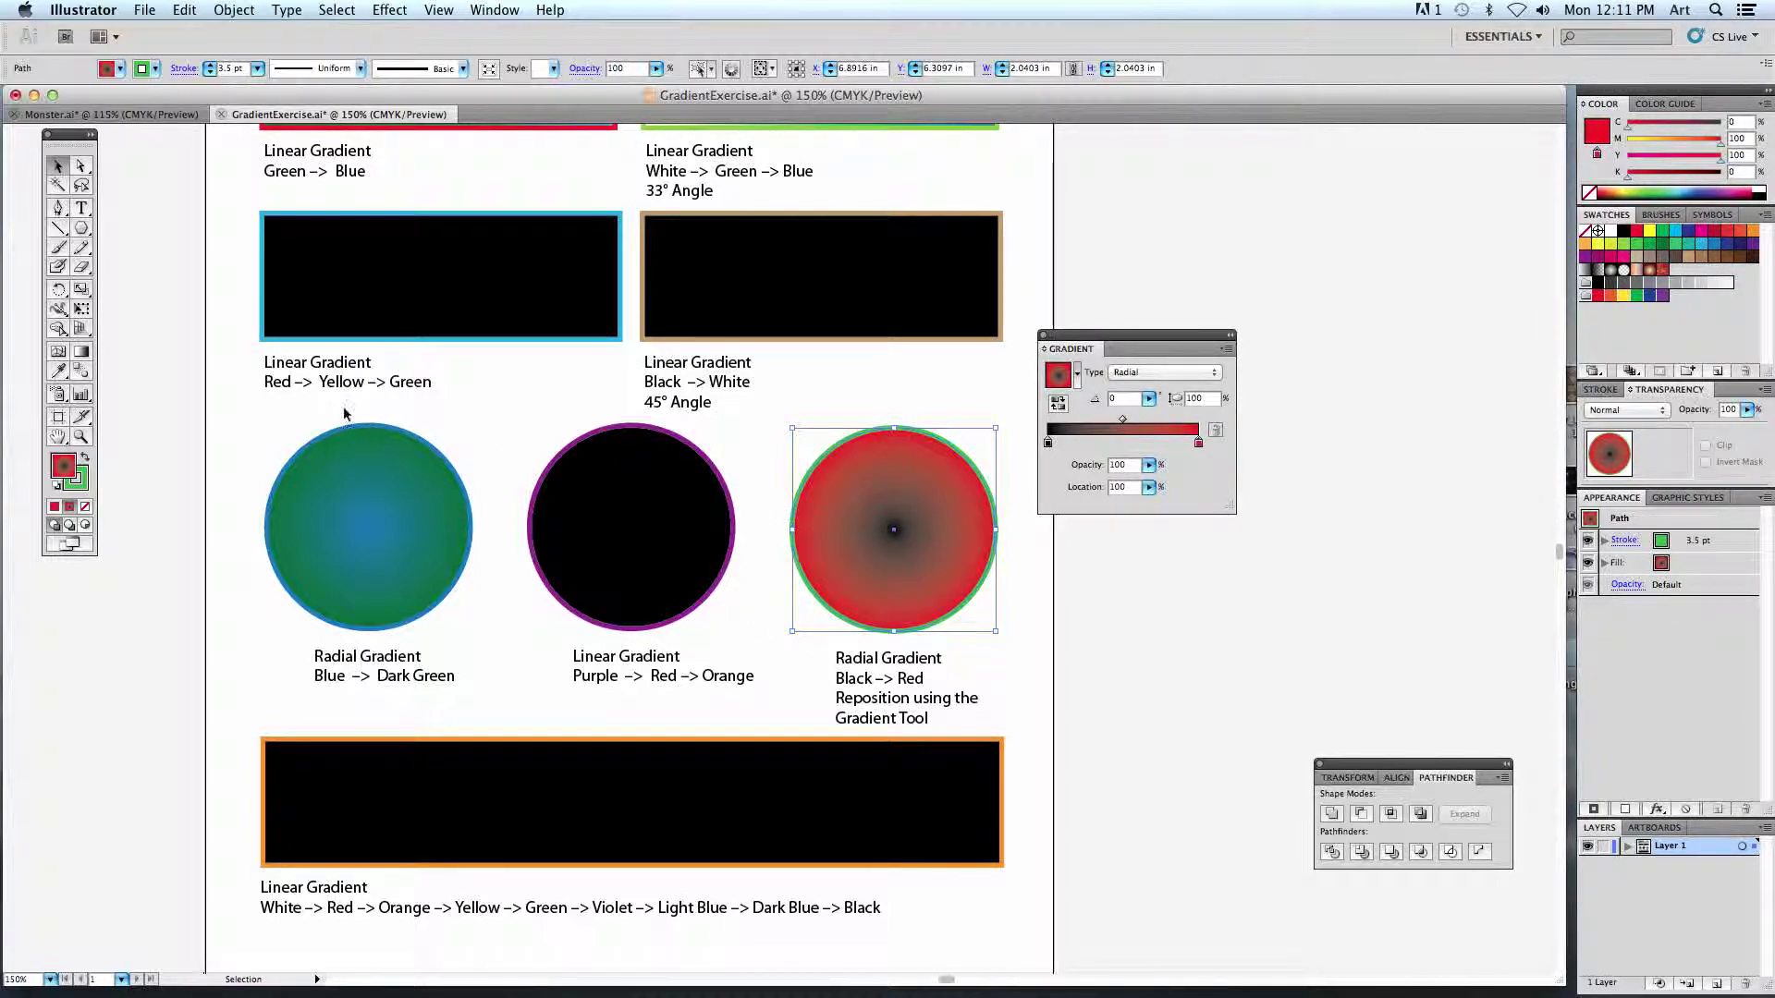
click(84, 353)
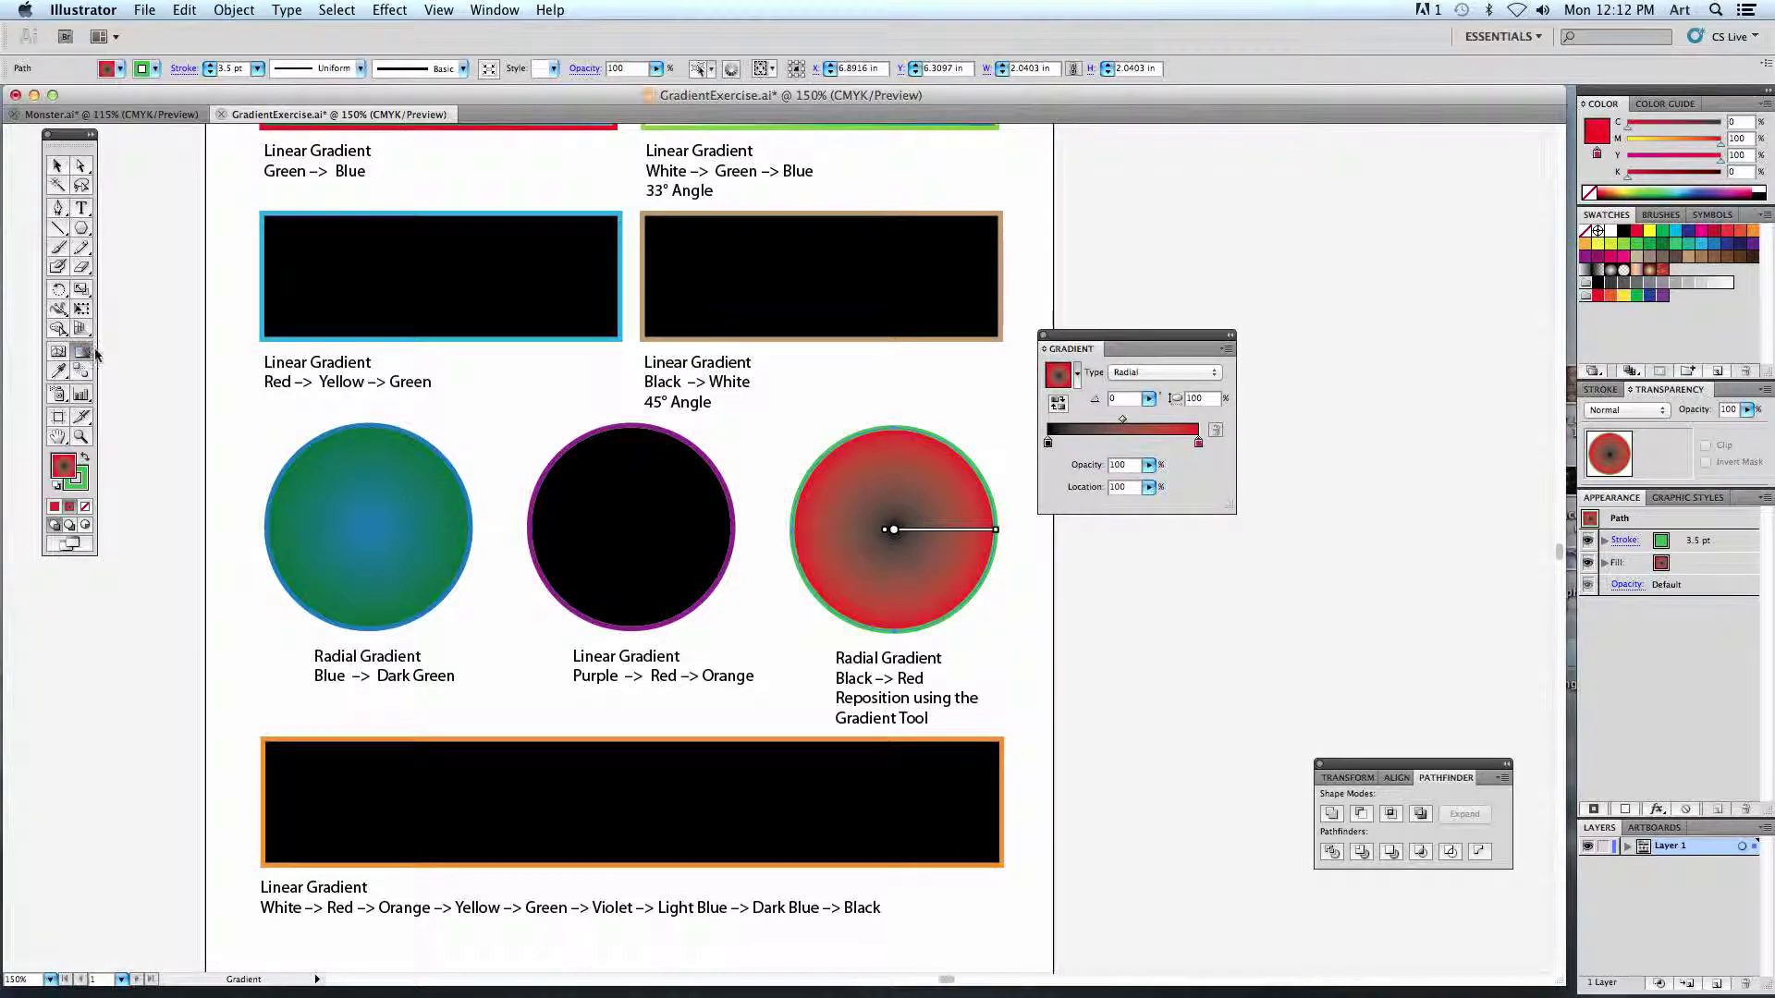
Try moving the red and black color stops inward along the circle's gradient annotator.
mouse_move(996, 529)
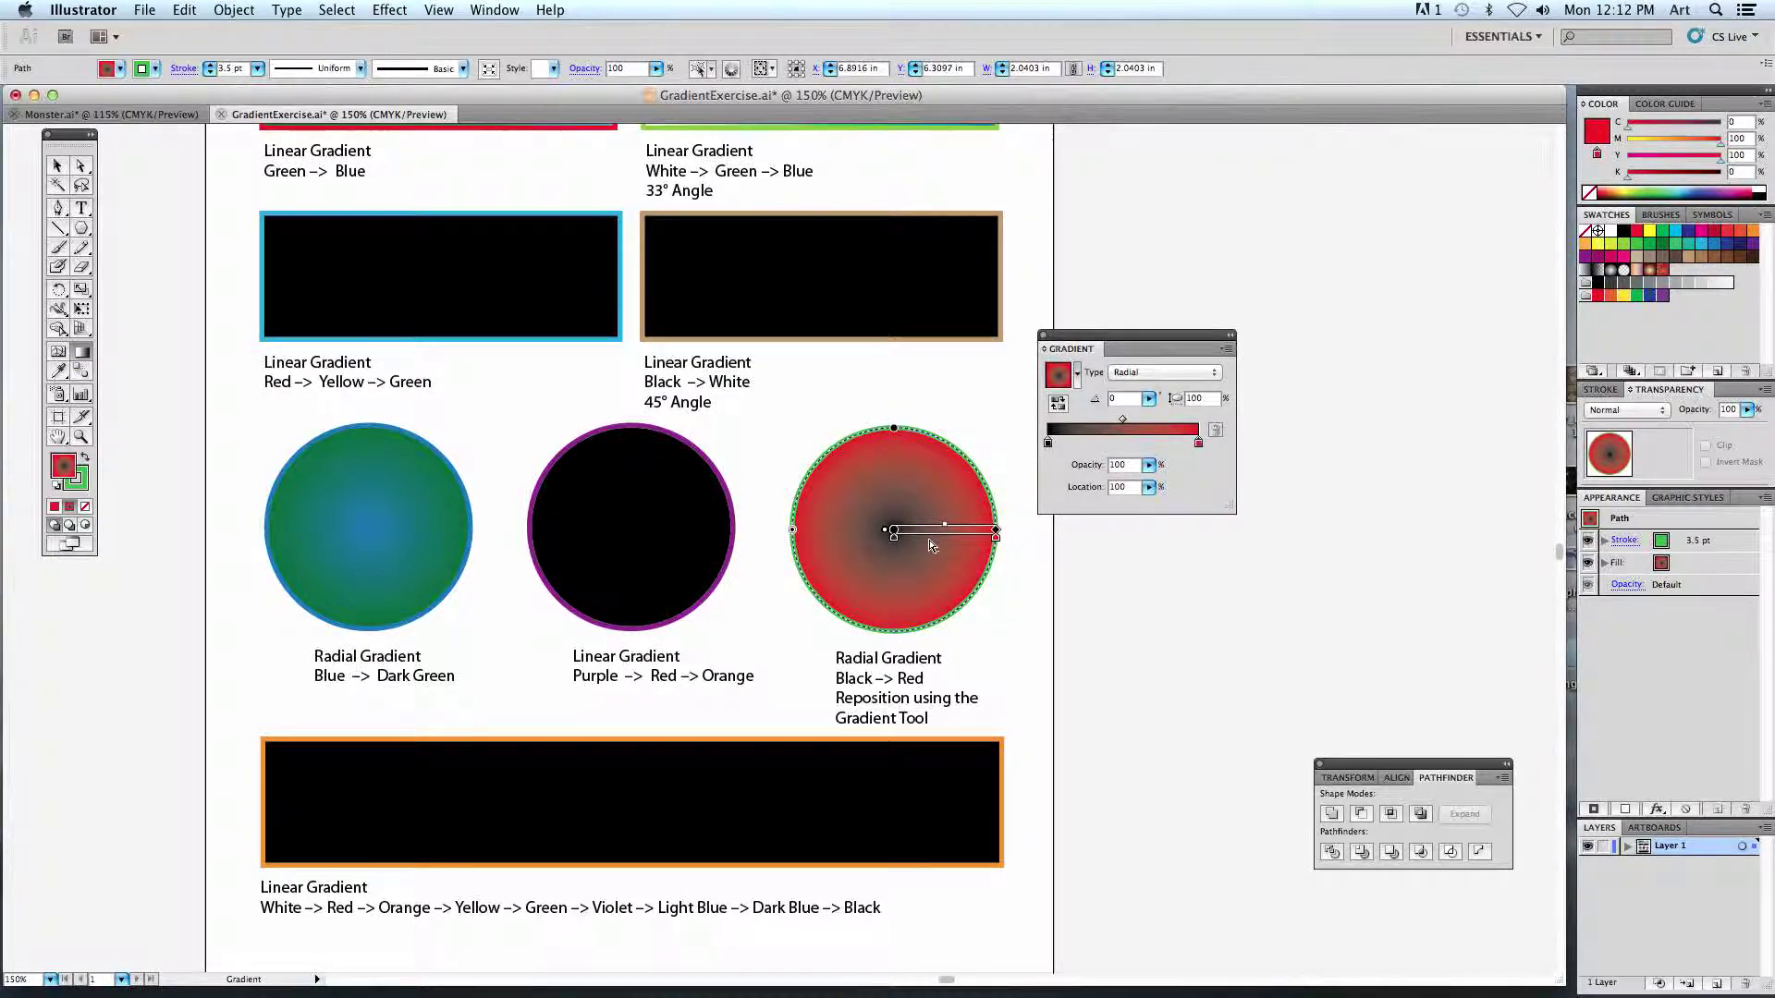
drag(997, 543, 937, 541)
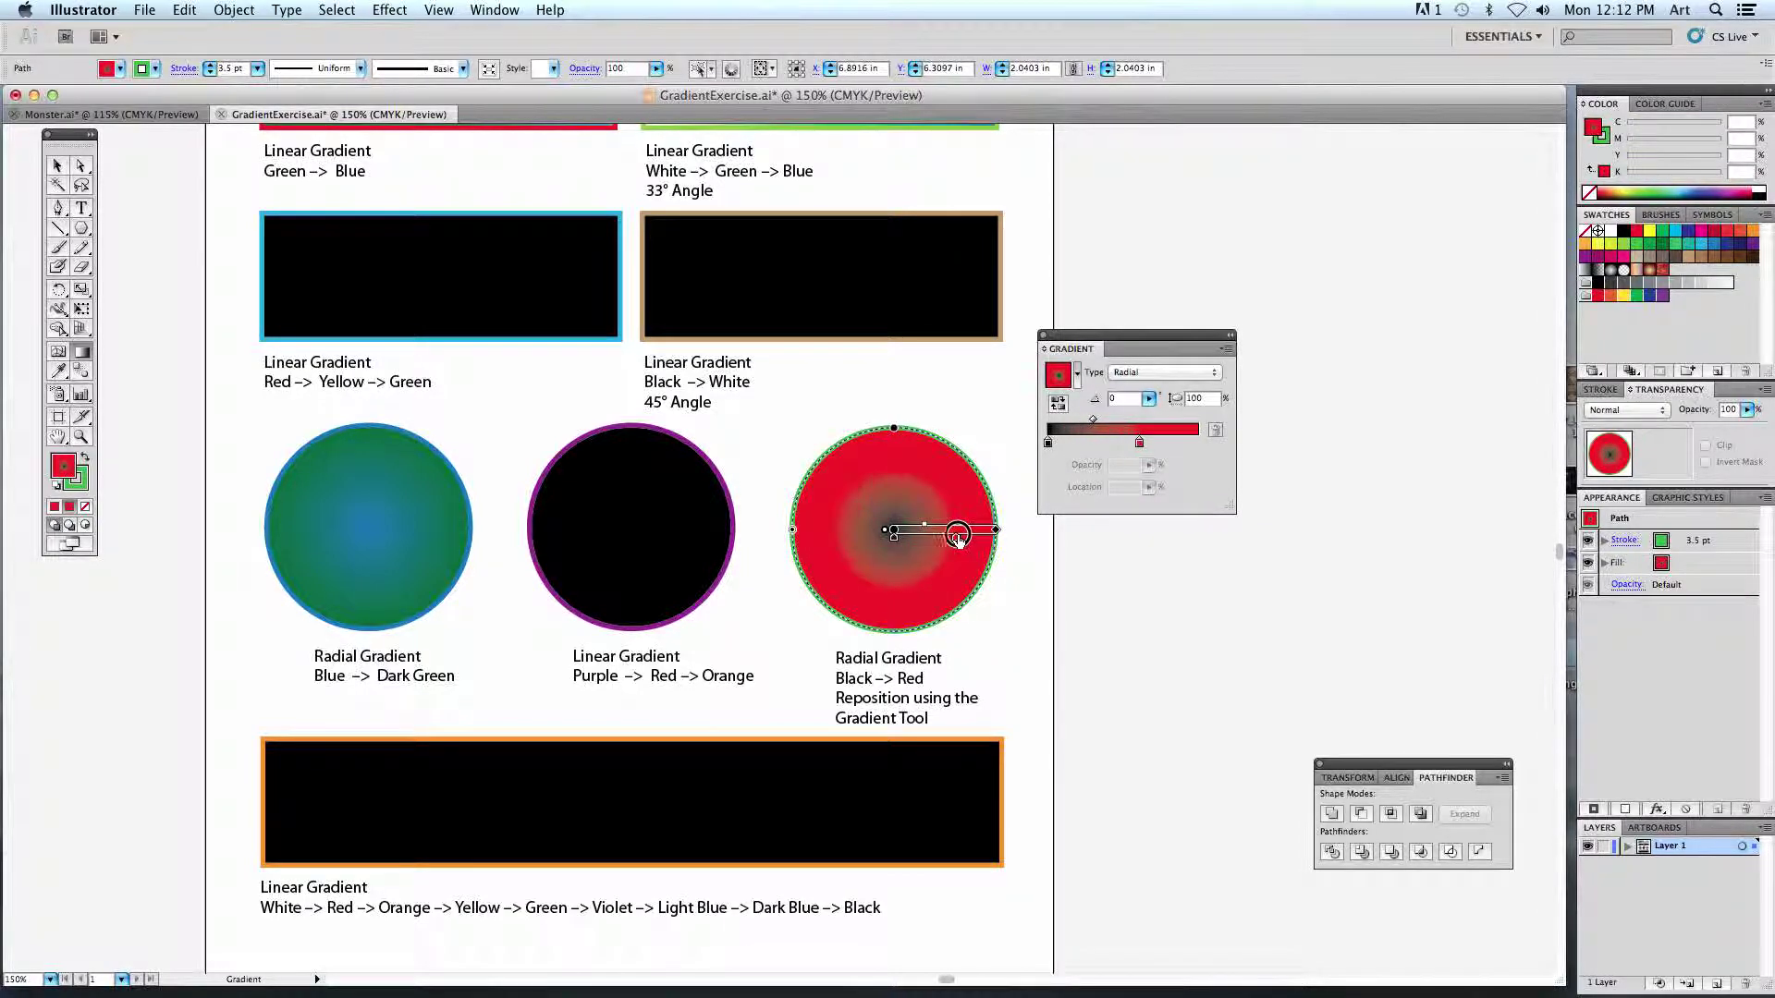
key(ctrl+z)
drag(894, 535, 926, 541)
key(ctrl+z)
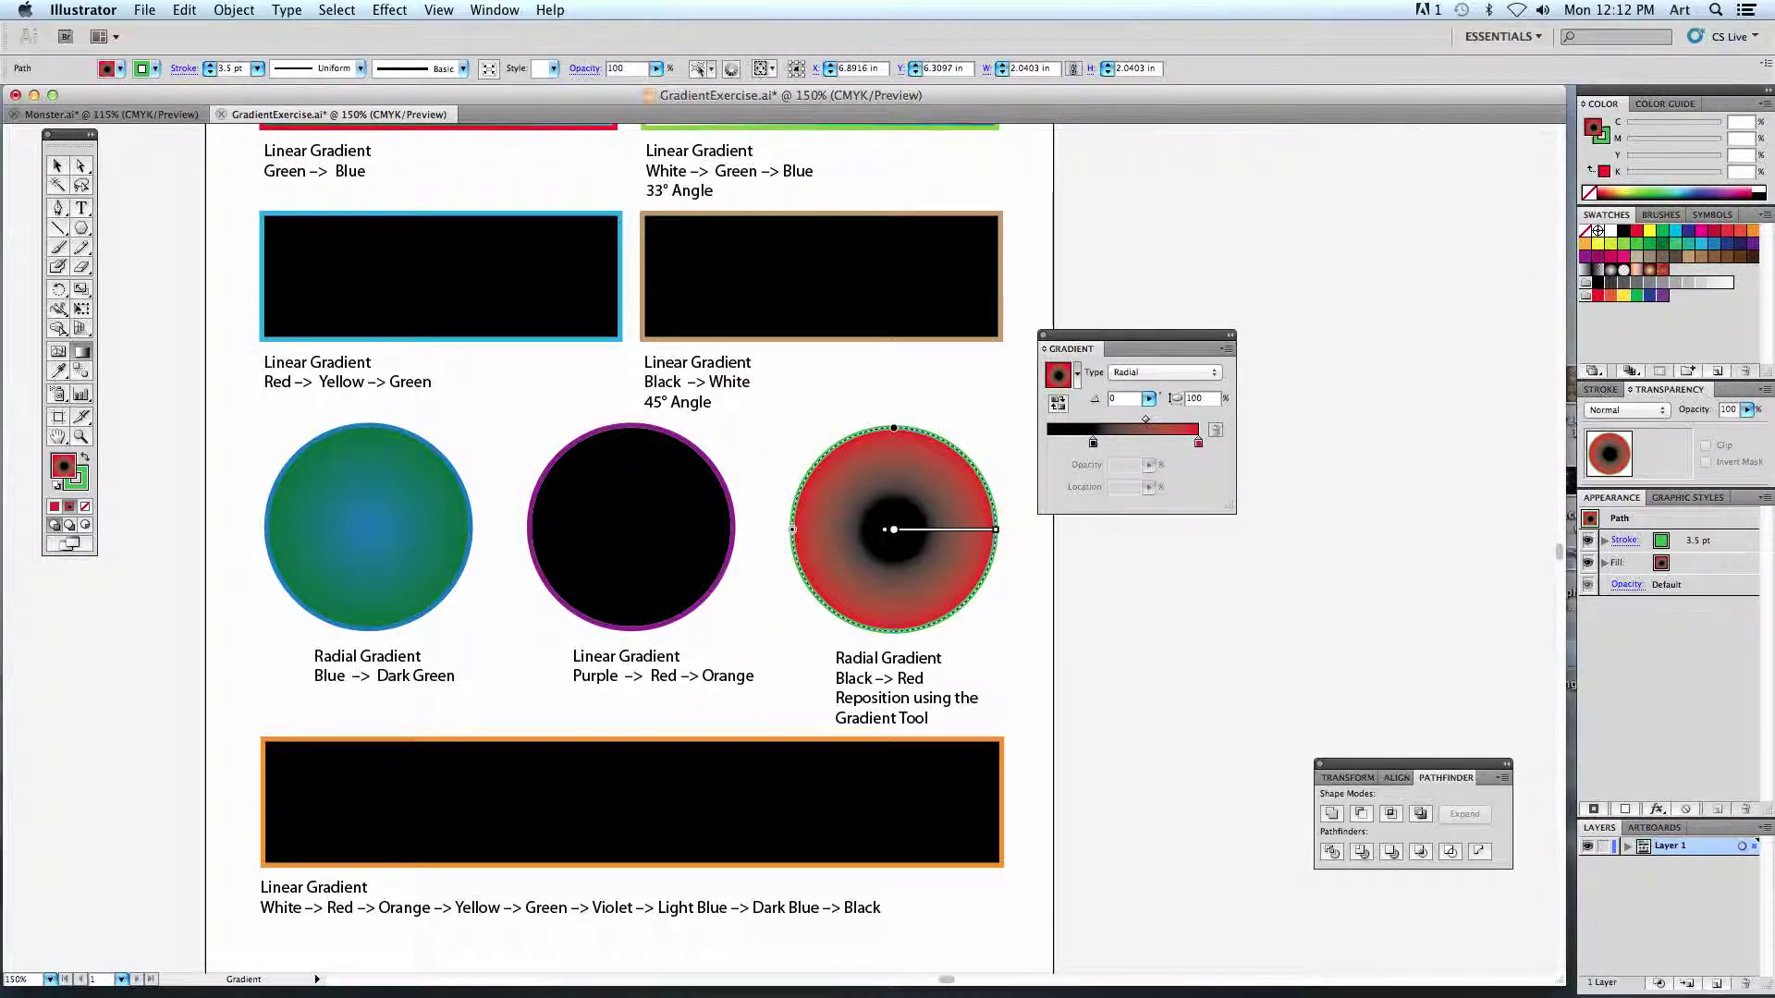
Redraw the green-outlined circle's radial gradient off-center at -34.99°, lengthen it, and move its red stop inward to about 70%.
drag(852, 488, 993, 588)
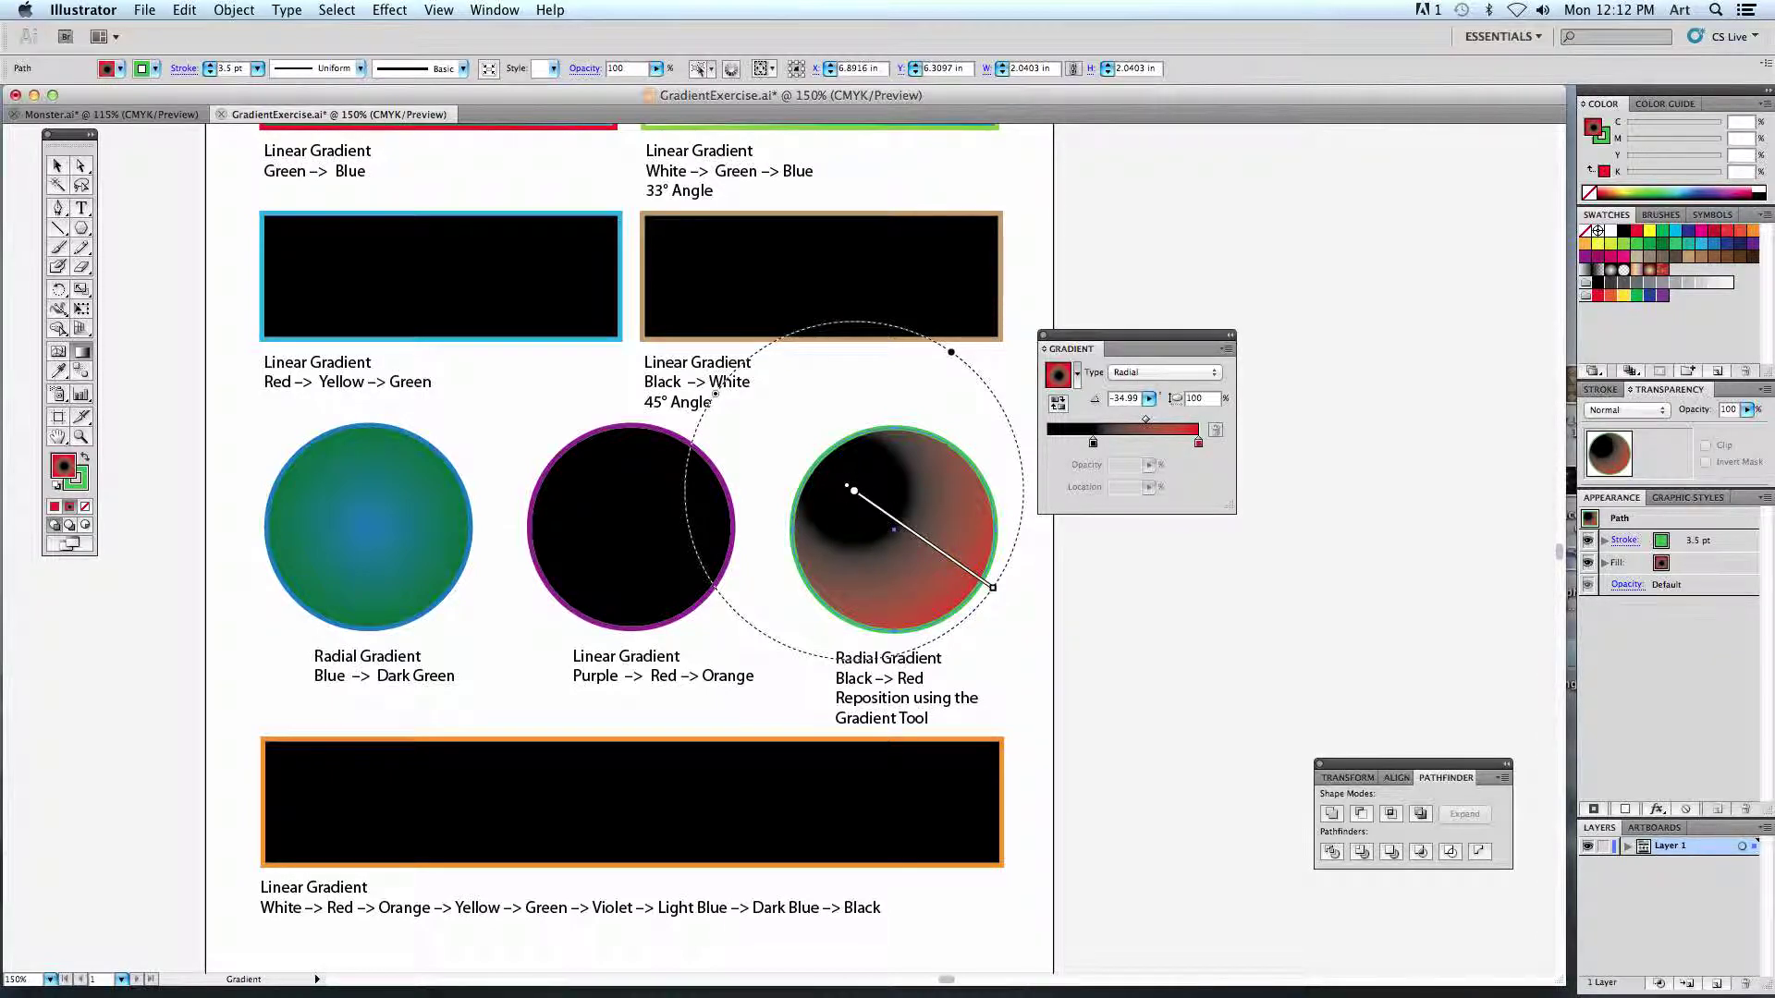
mouse_move(876, 519)
drag(892, 534, 852, 492)
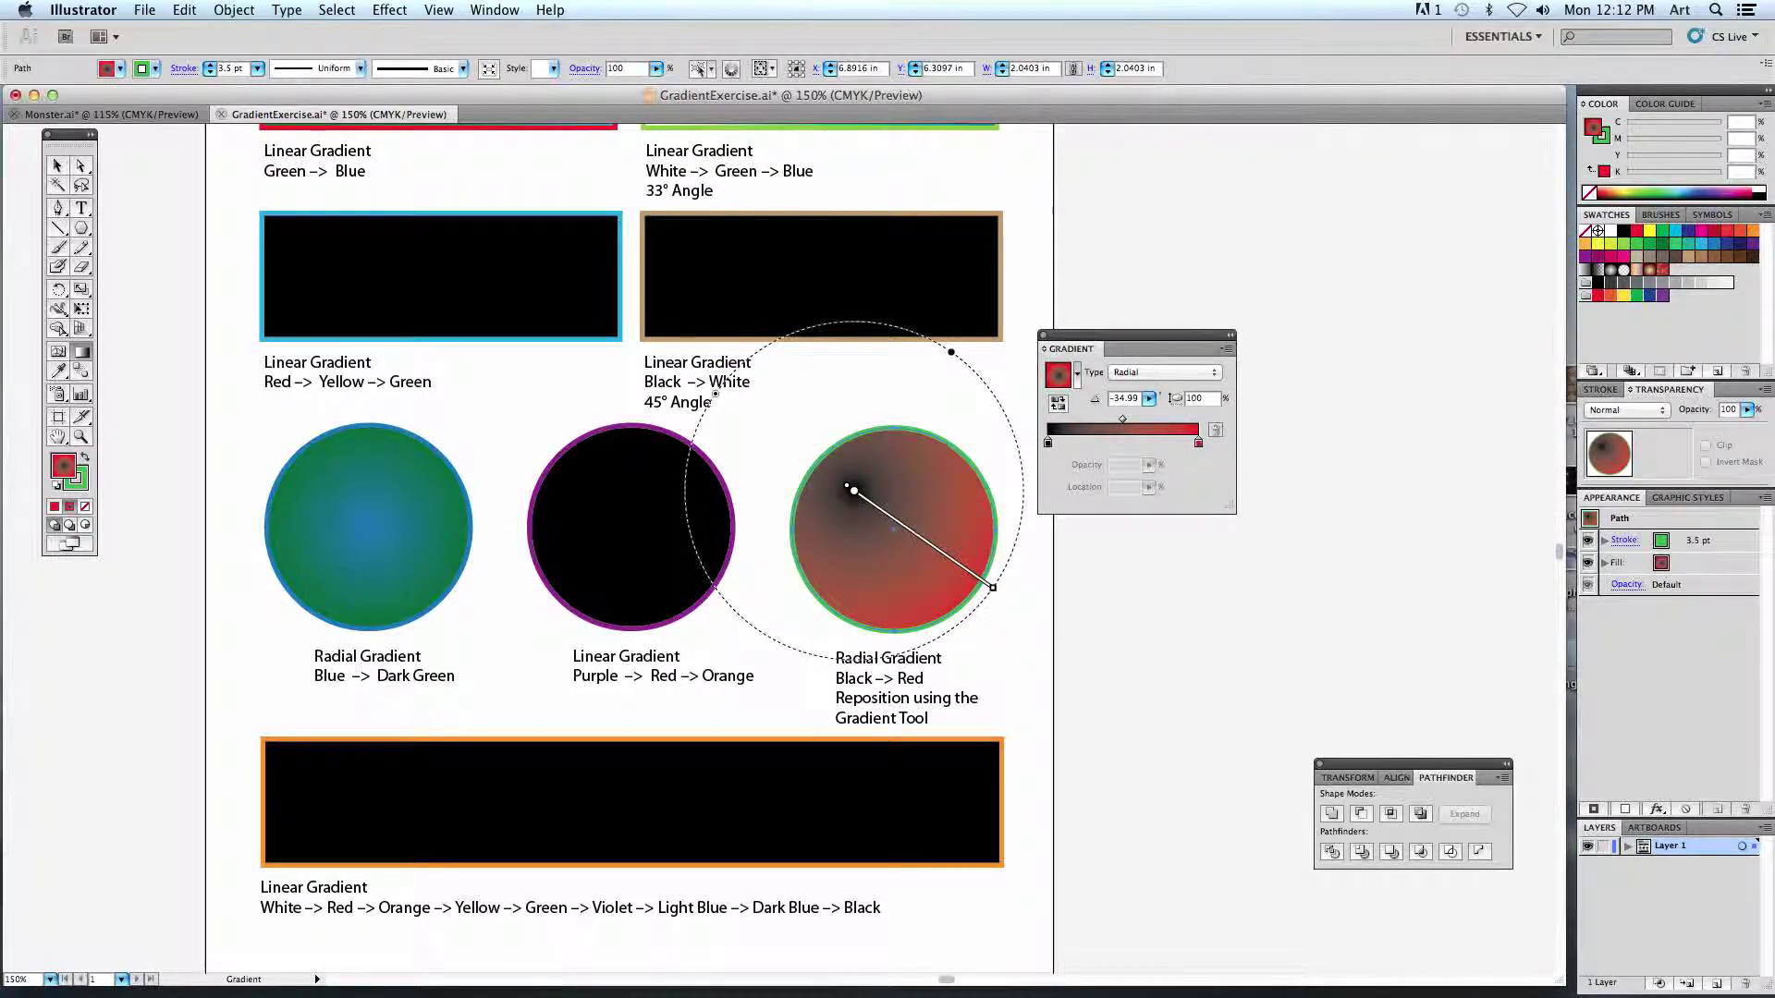
mouse_move(993, 587)
mouse_down()
mouse_move(1006, 601)
mouse_move(977, 583)
mouse_move(1097, 684)
mouse_move(1055, 652)
mouse_up()
drag(979, 597, 911, 576)
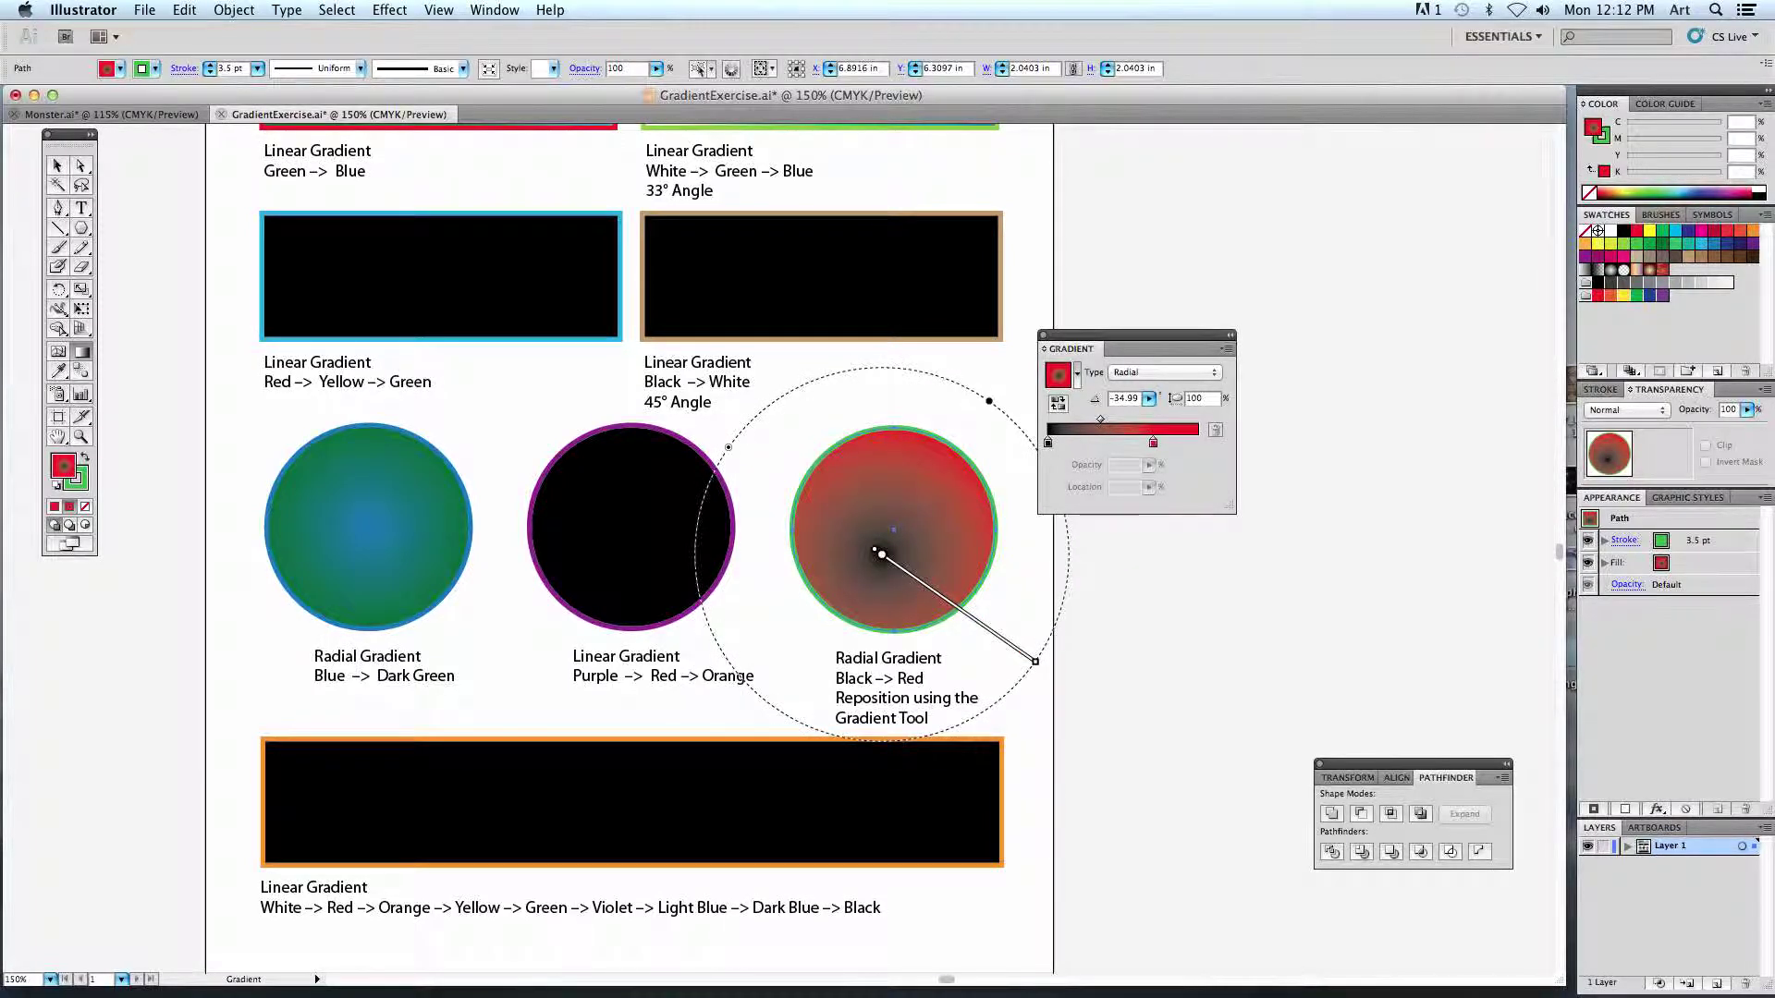
Rotate the circle's radial gradient to about 30.94°, shorten its radius, and adjust its aspect ratio to about 89.4%.
drag(990, 404, 829, 431)
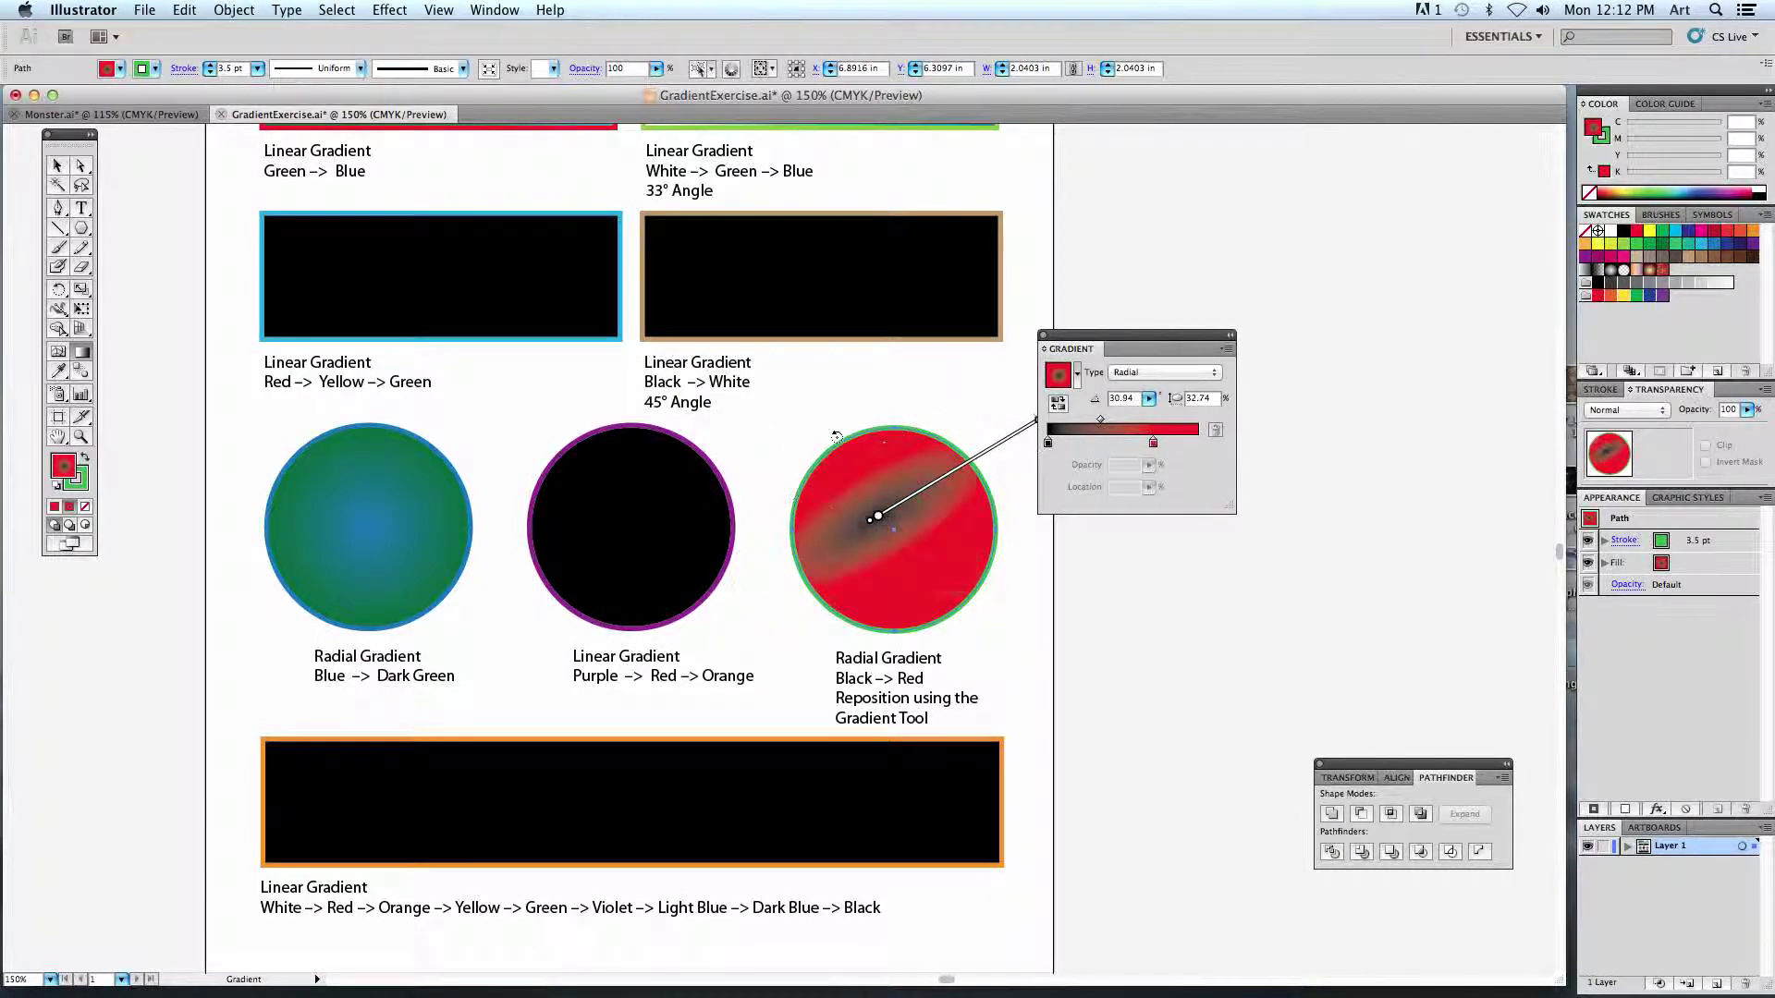
drag(720, 617, 790, 566)
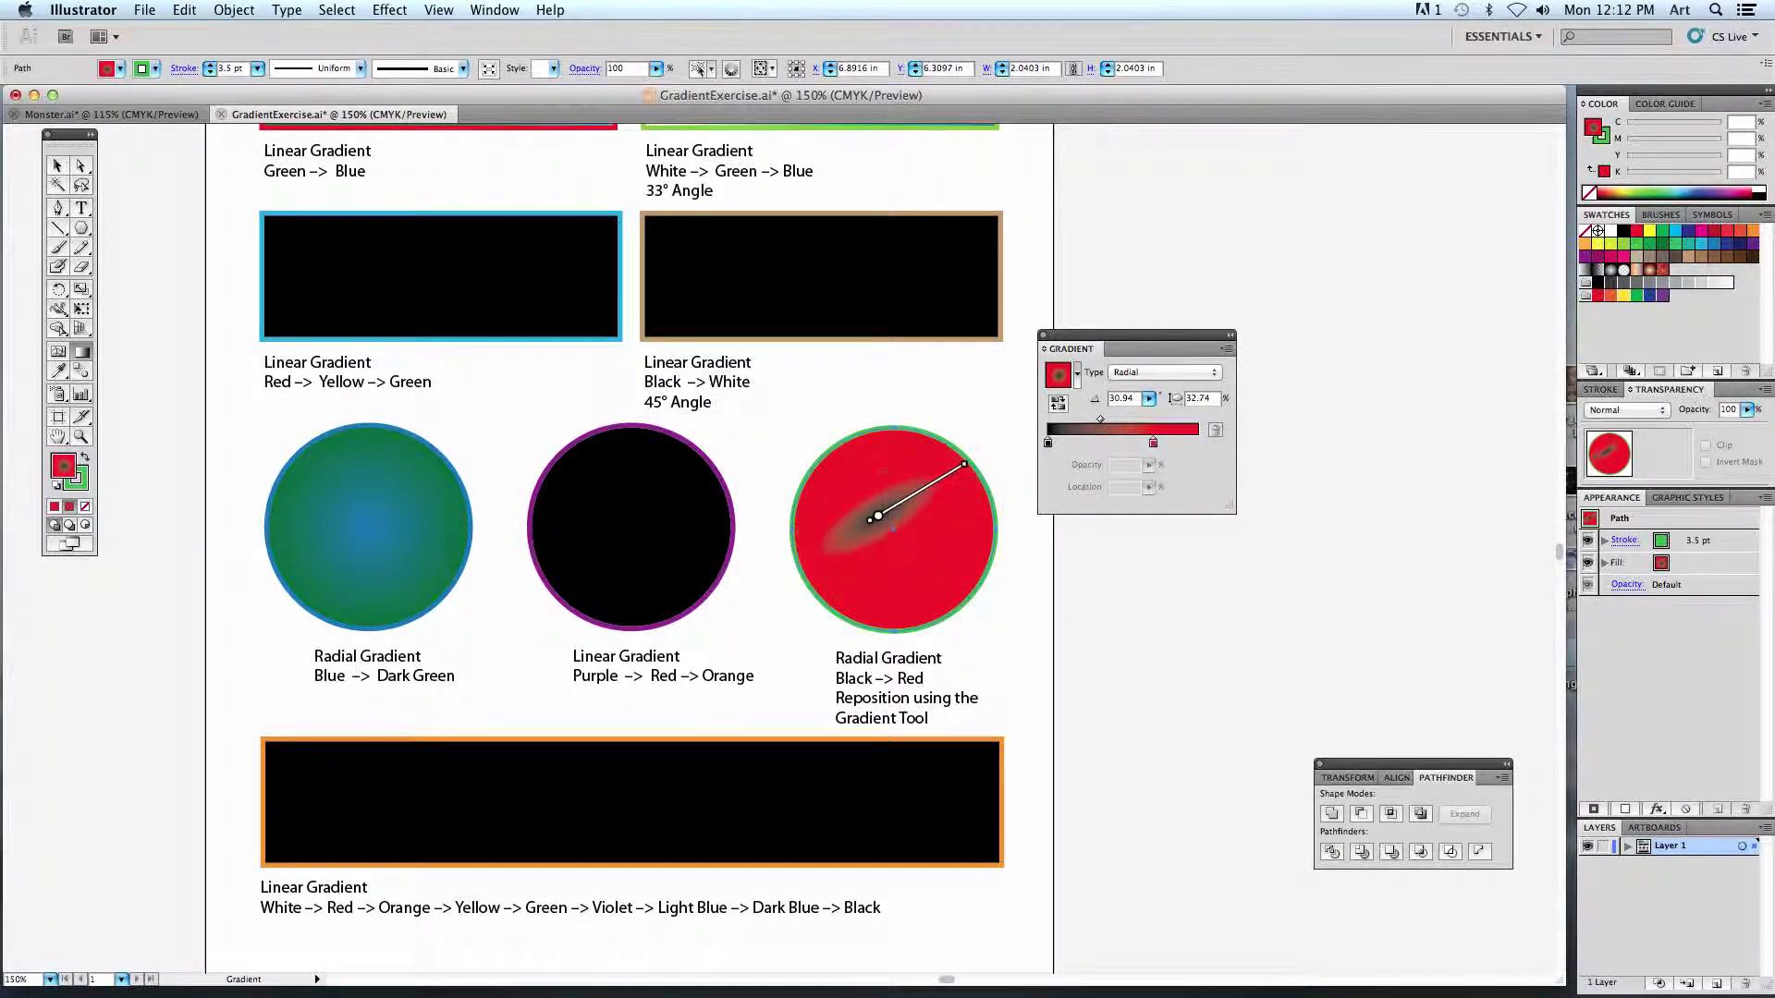
mouse_move(864, 494)
drag(865, 495, 832, 439)
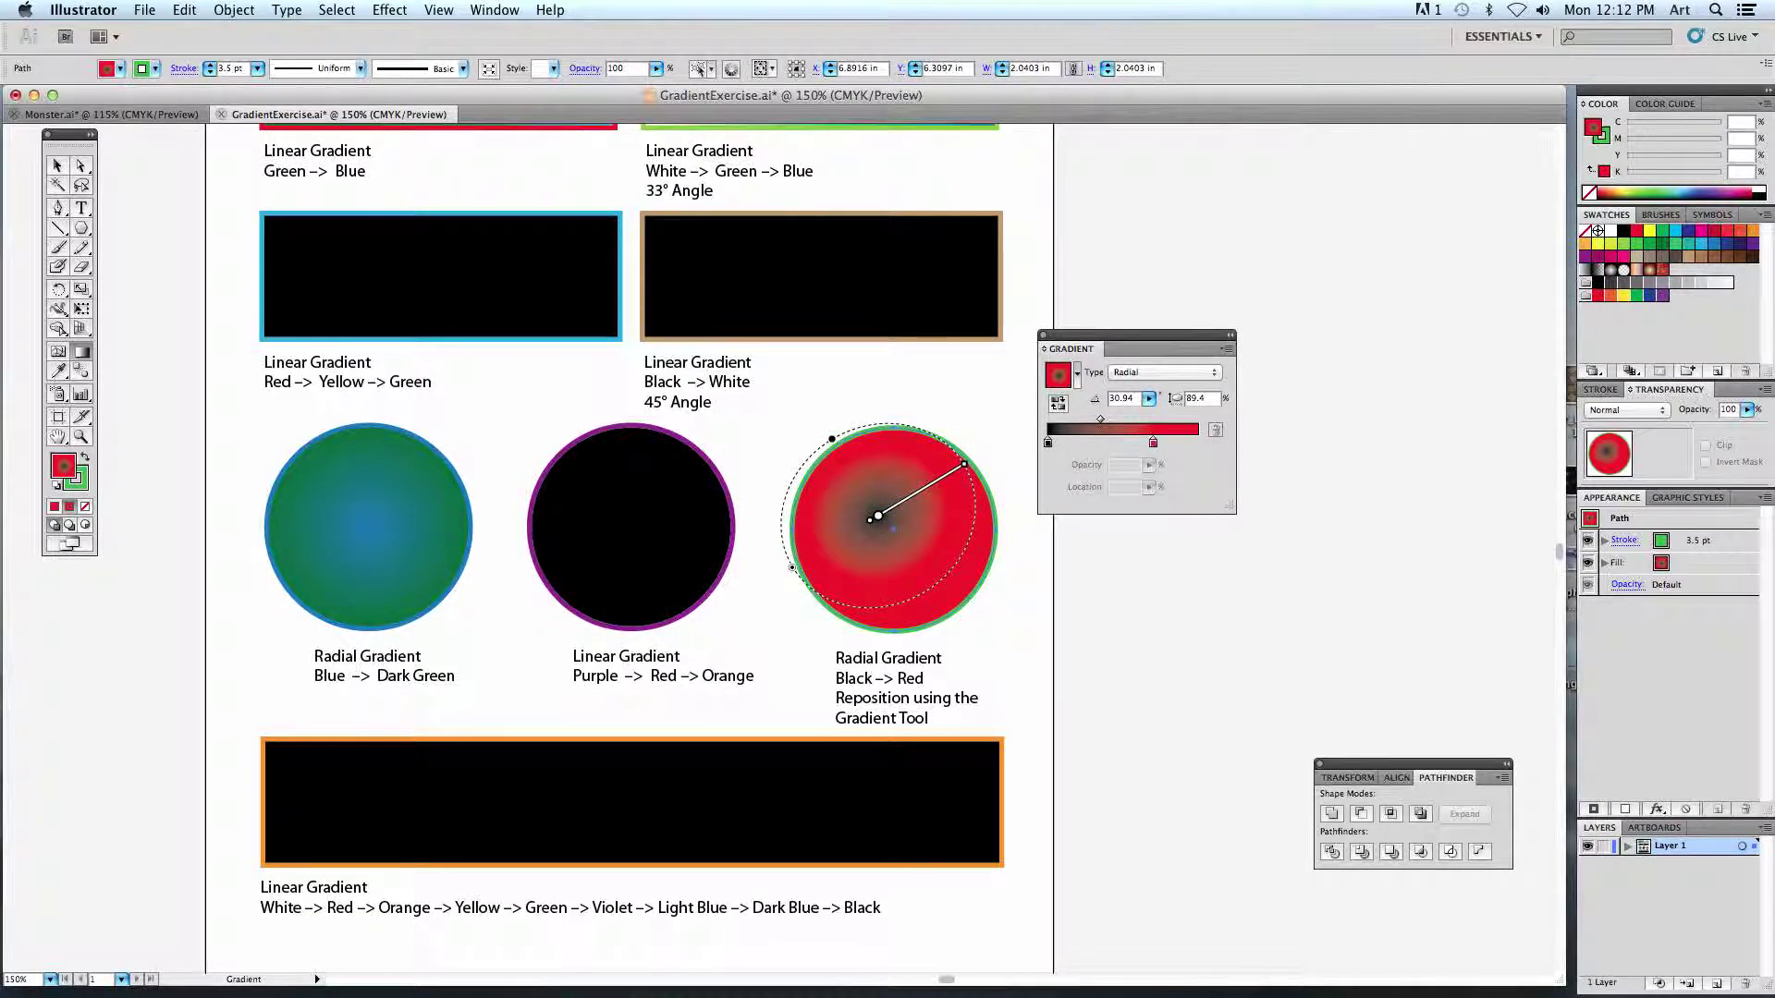
Redraw the green-outlined rectangle's linear gradient in several directions with the Gradient tool, finishing at about 30.56° from its center toward the upper right.
click(81, 351)
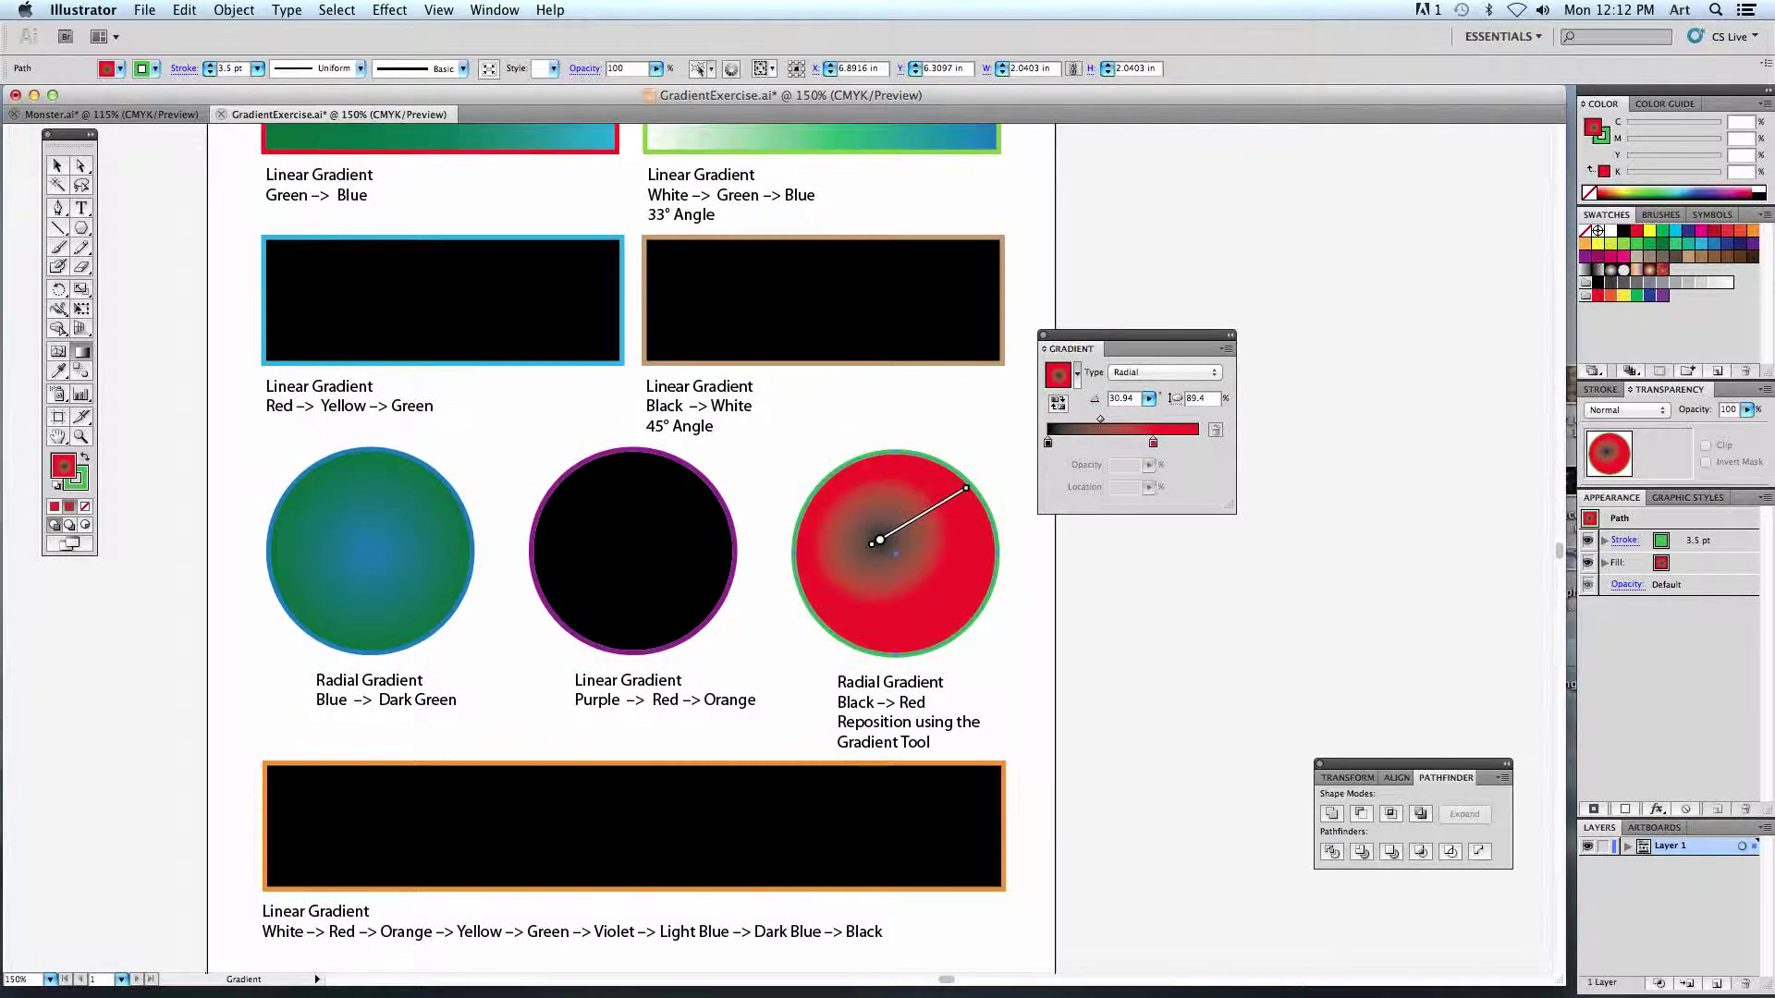
scroll(785, 370, up, 4)
click(785, 240)
drag(681, 185, 1007, 284)
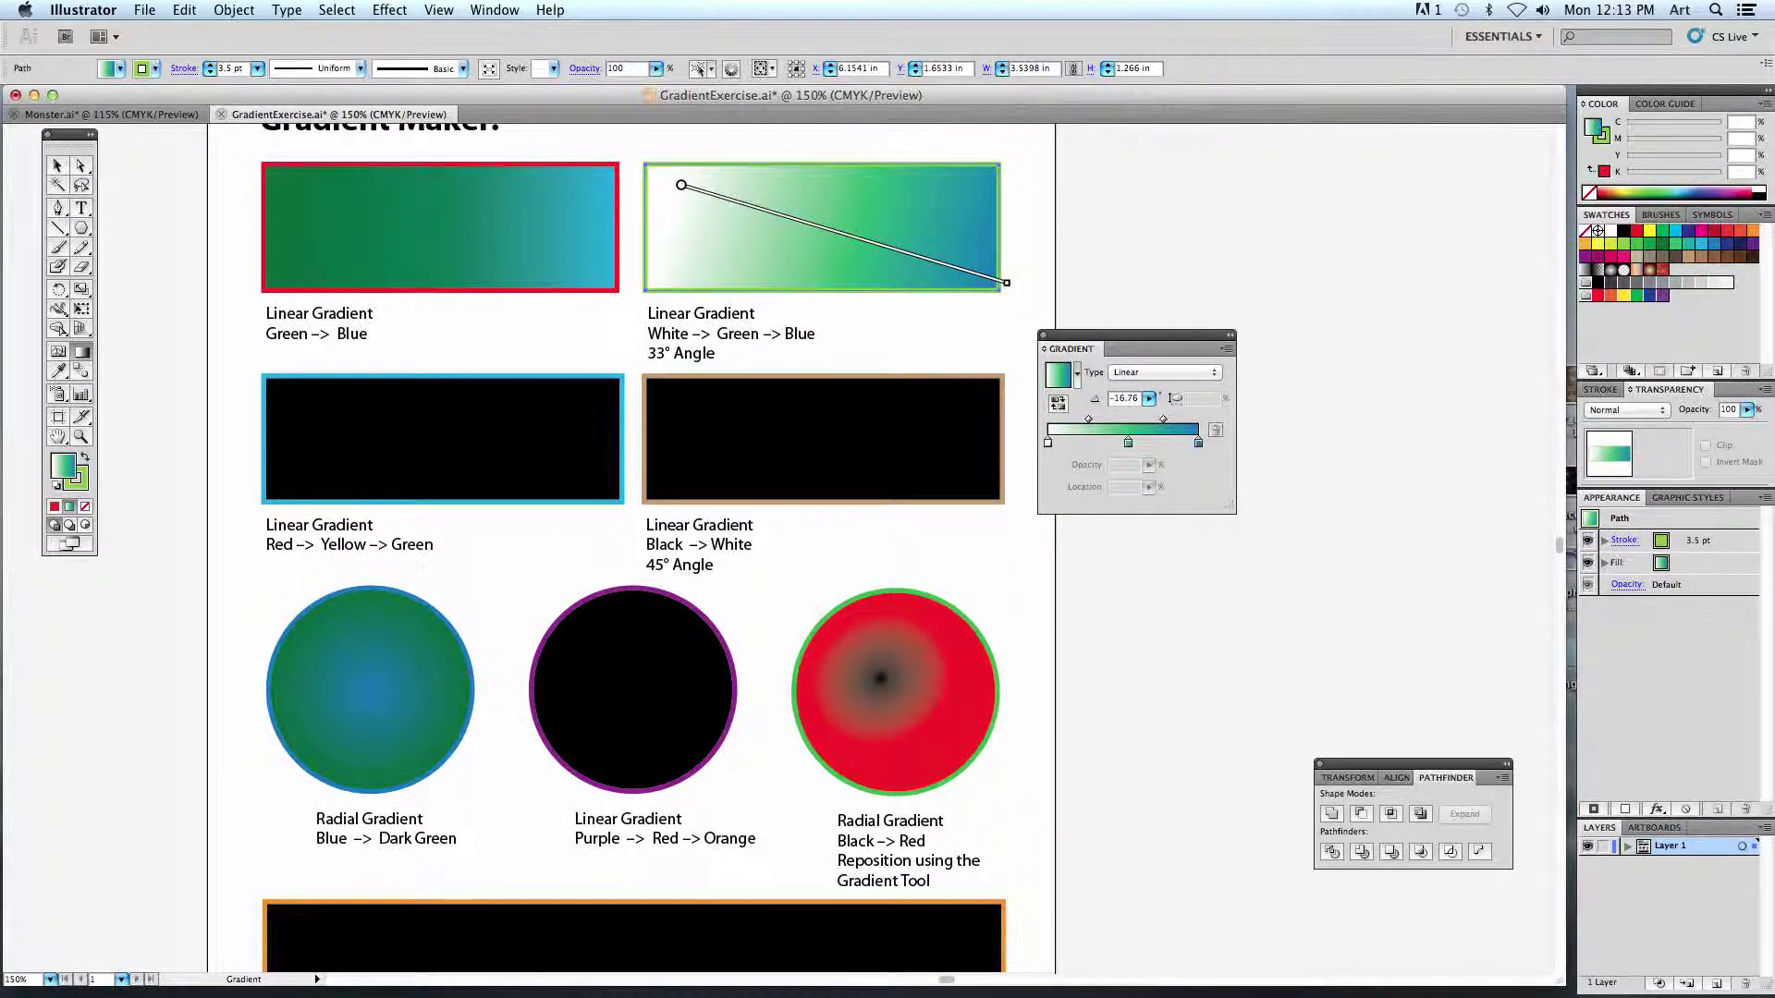
drag(899, 189, 653, 303)
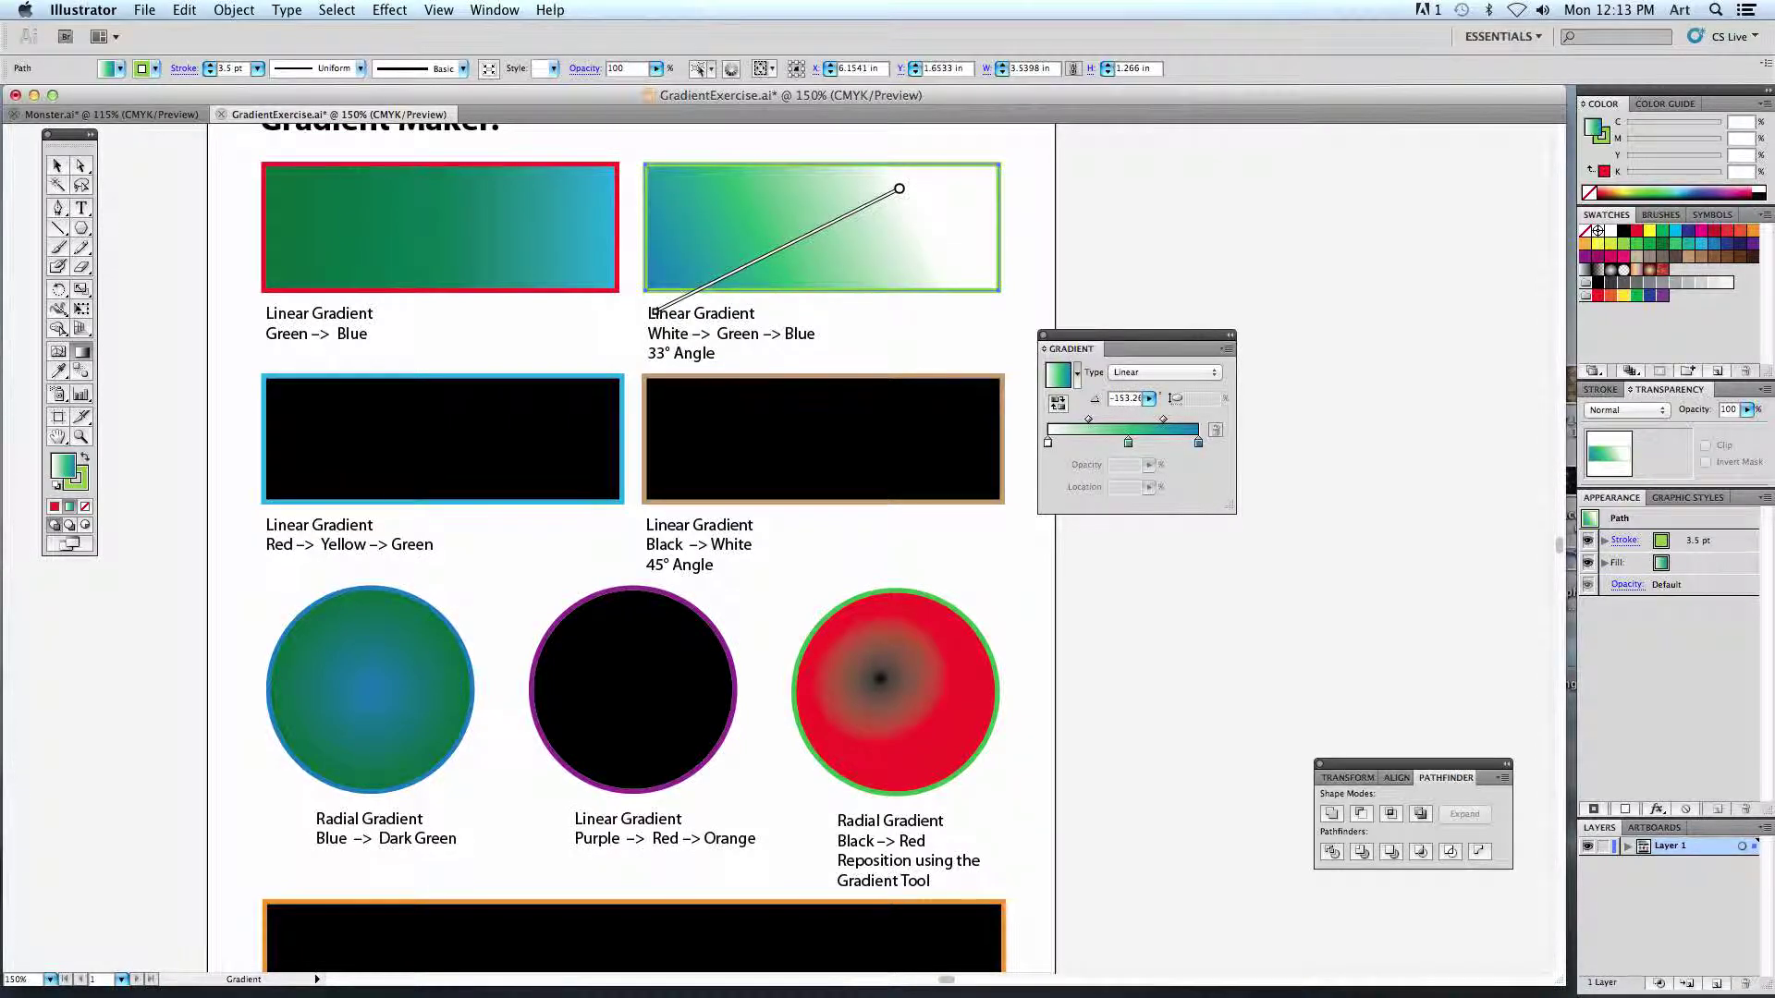
drag(832, 221, 949, 152)
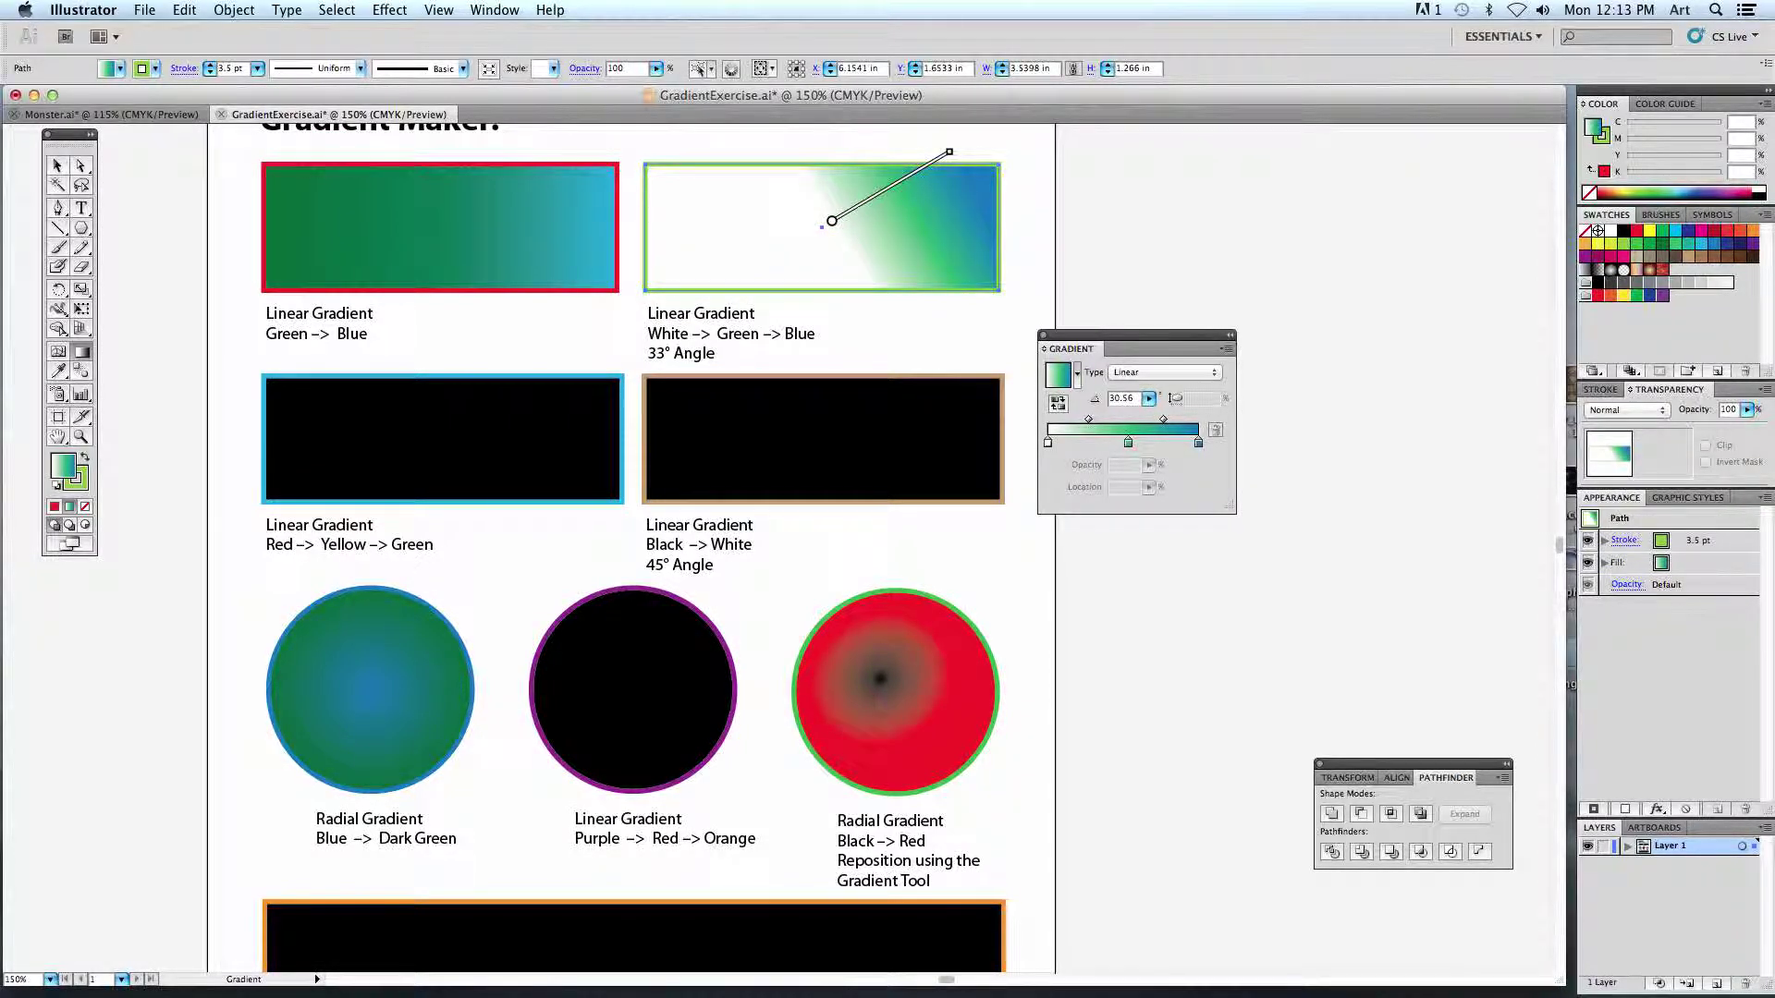
Return to the Selection tool and review the black-to-red circle and the orange-outlined rectangle by selecting each.
scroll(632, 545, down, 4)
click(57, 166)
click(985, 545)
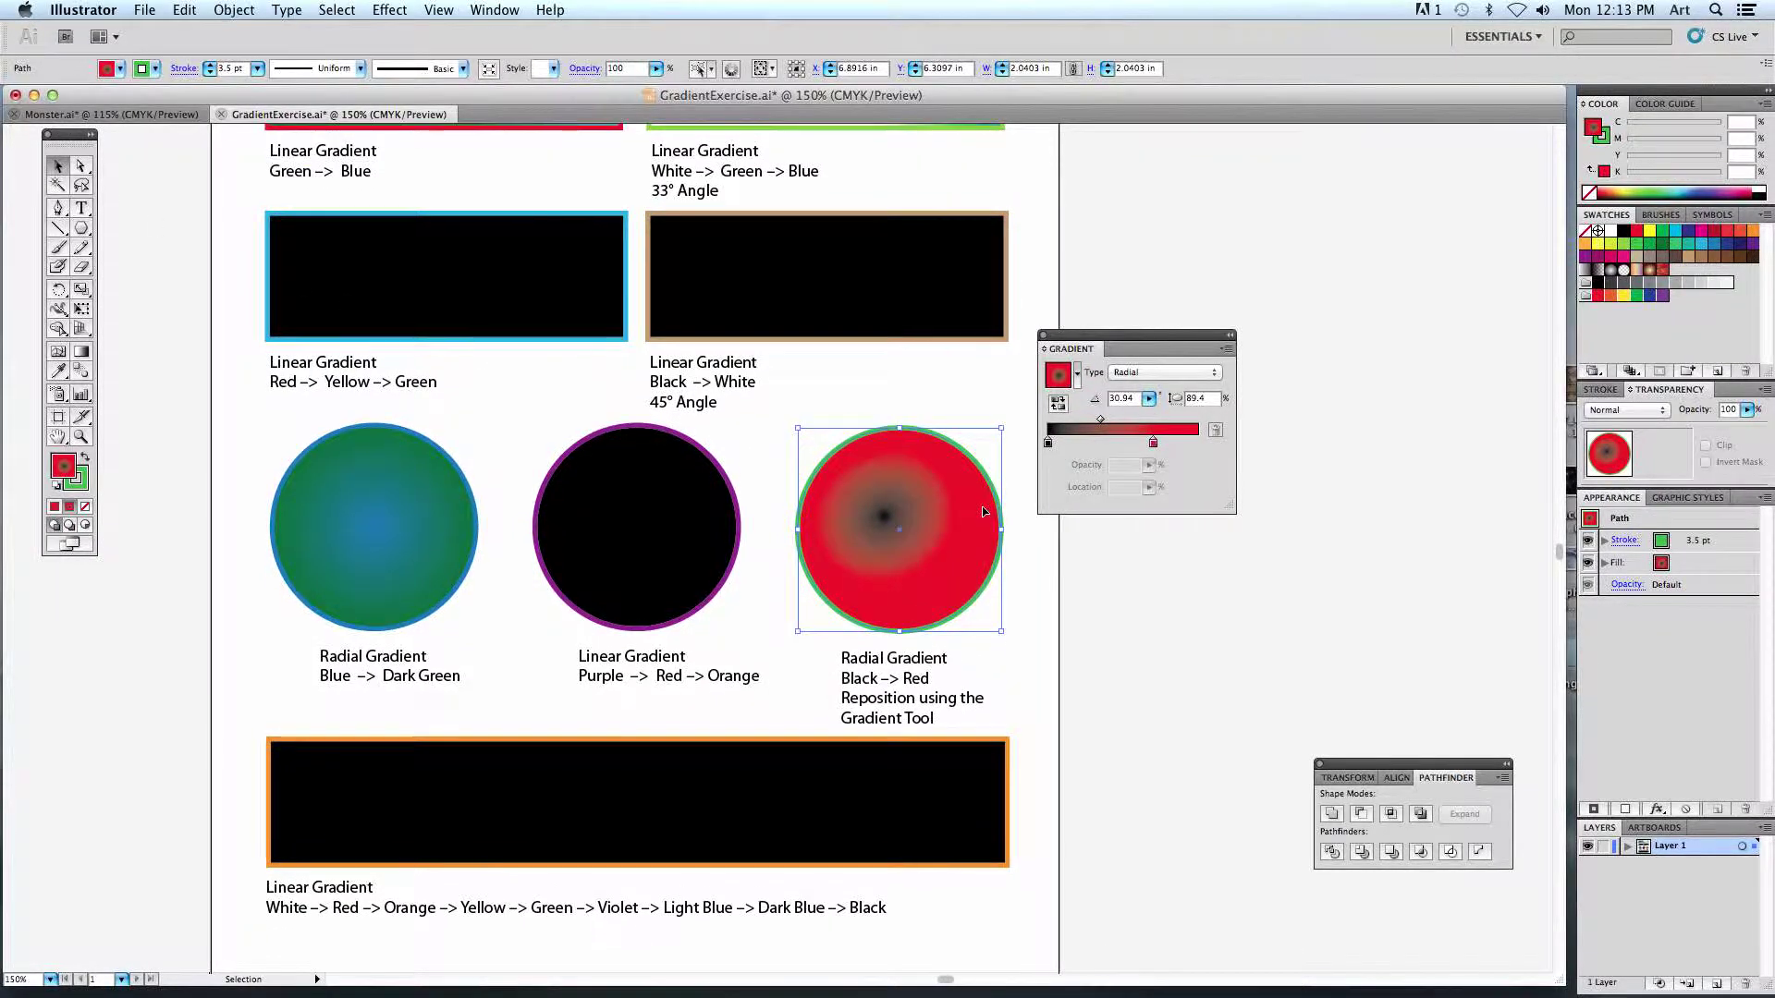
scroll(786, 582, down, 4)
click(583, 664)
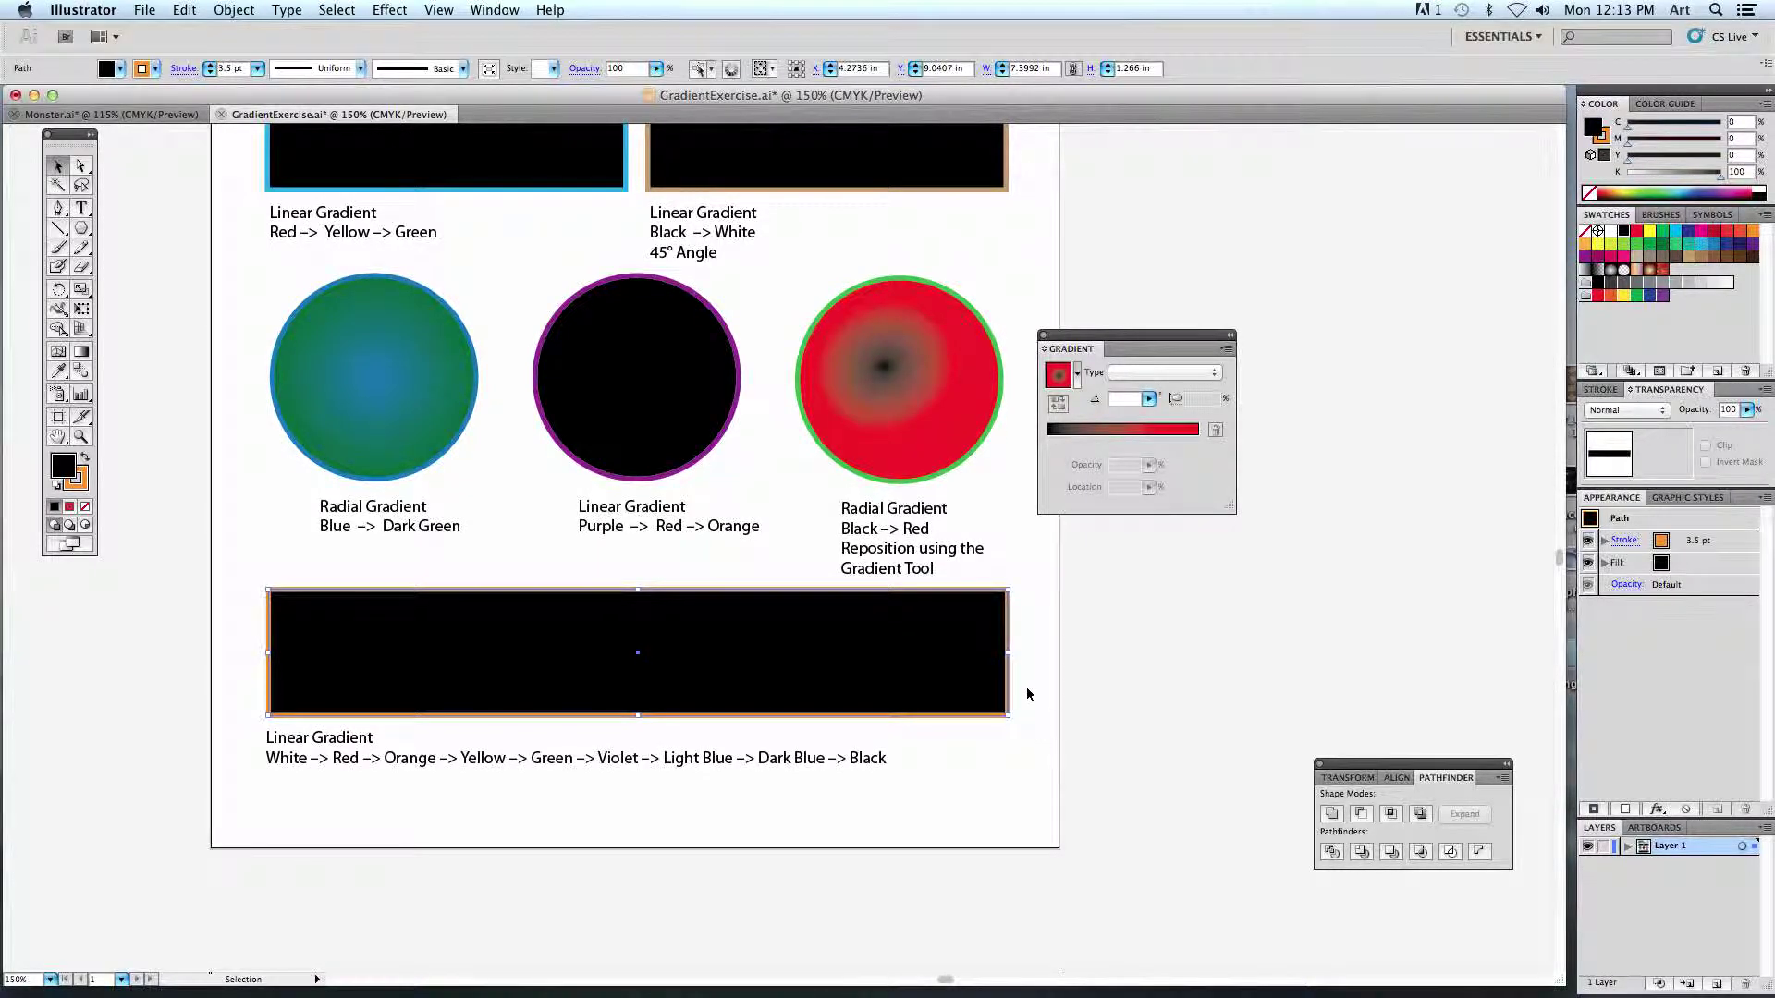
scroll(647, 463, up, 4)
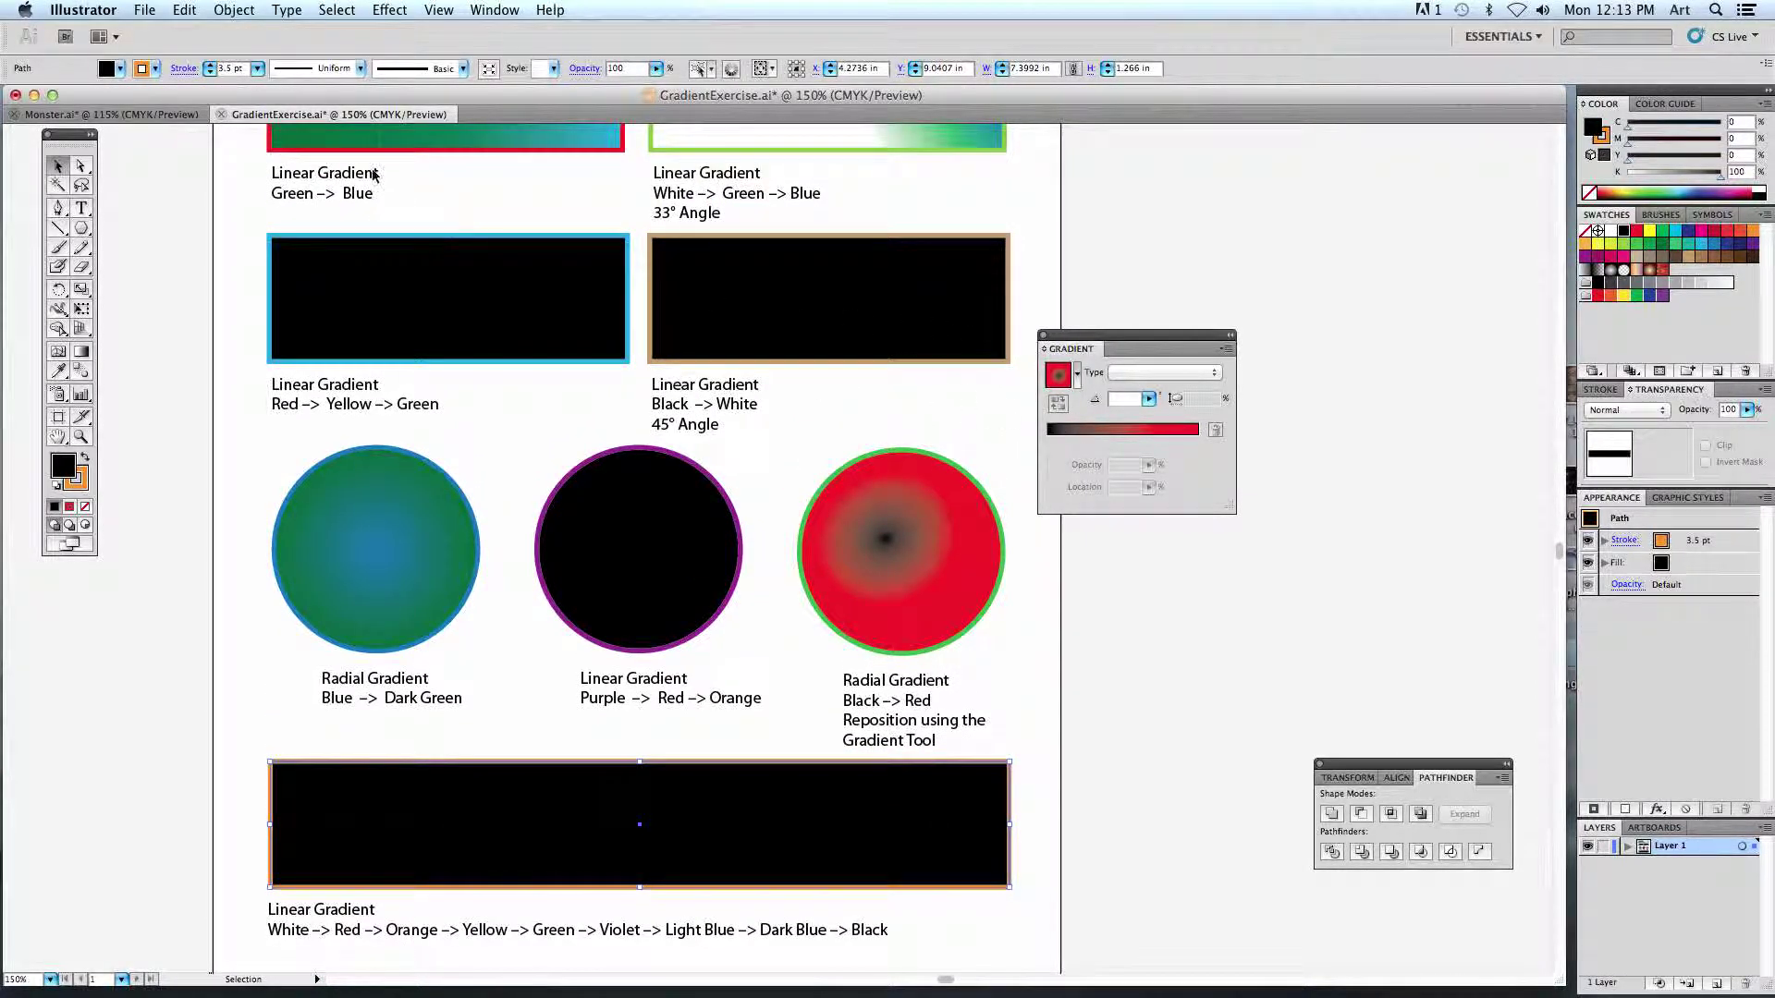
Switch to the Monster.ai document and examine the finished monster illustration and the partly built monster on the artboard.
click(151, 114)
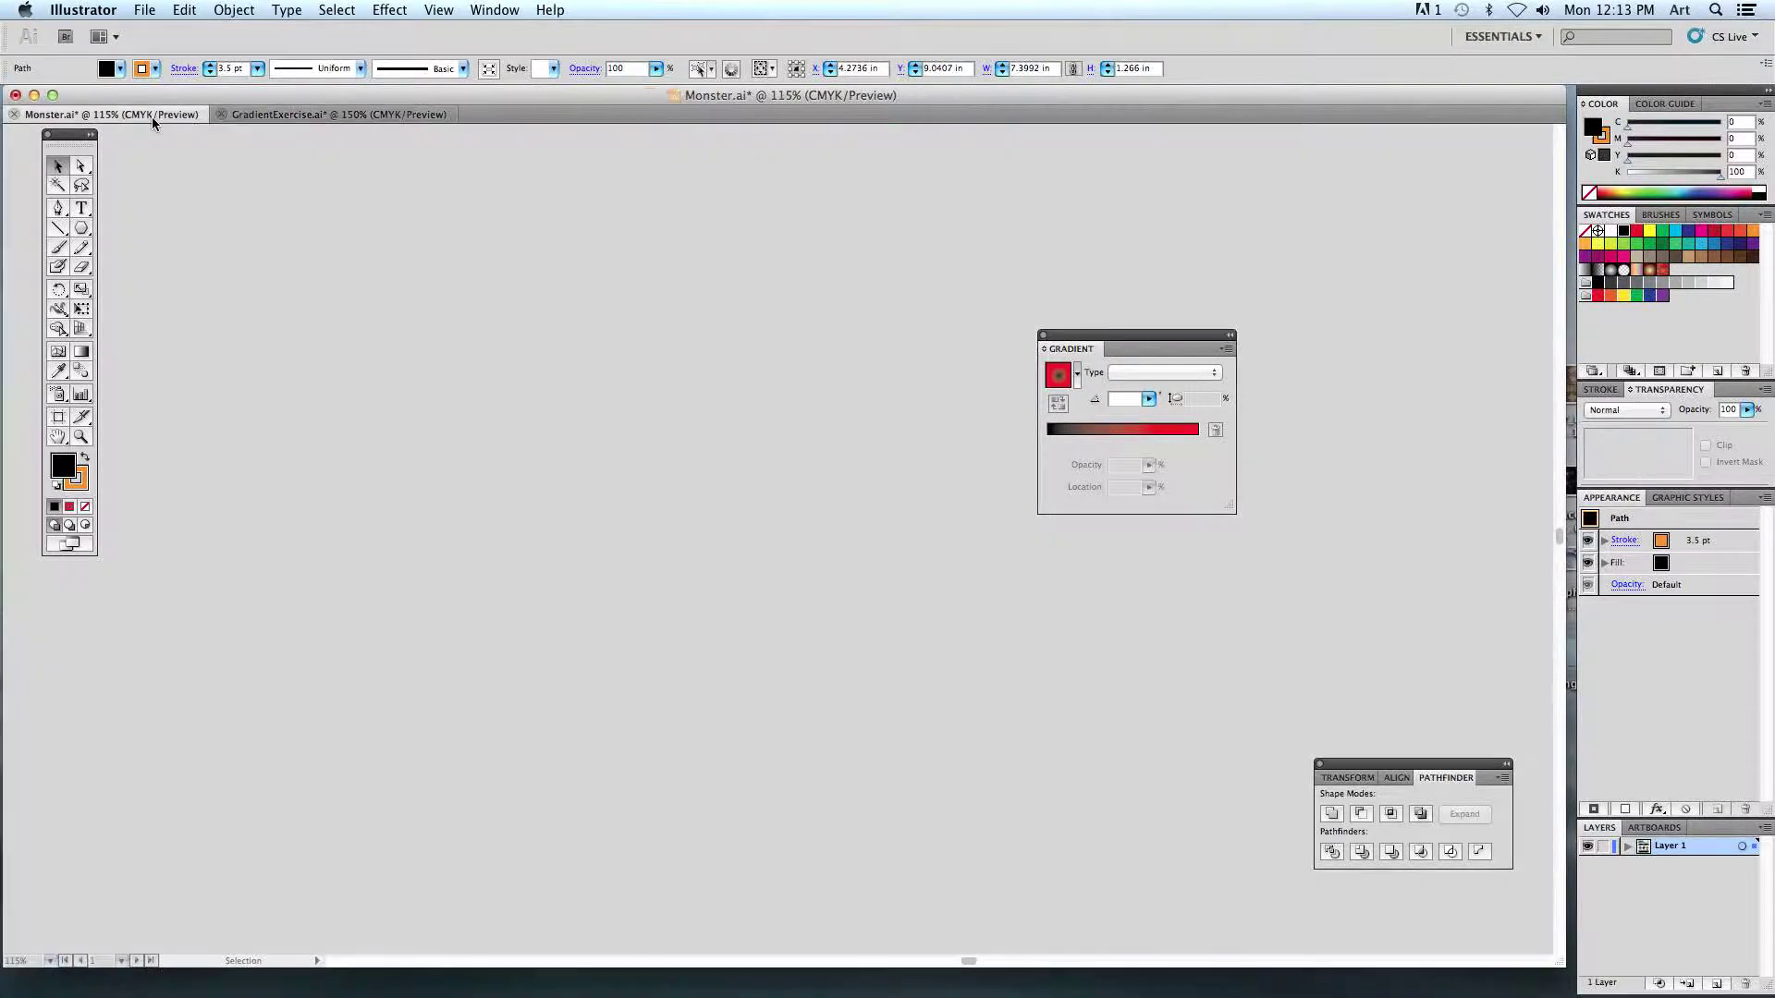
drag(664, 478, 384, 467)
key(super+equal)
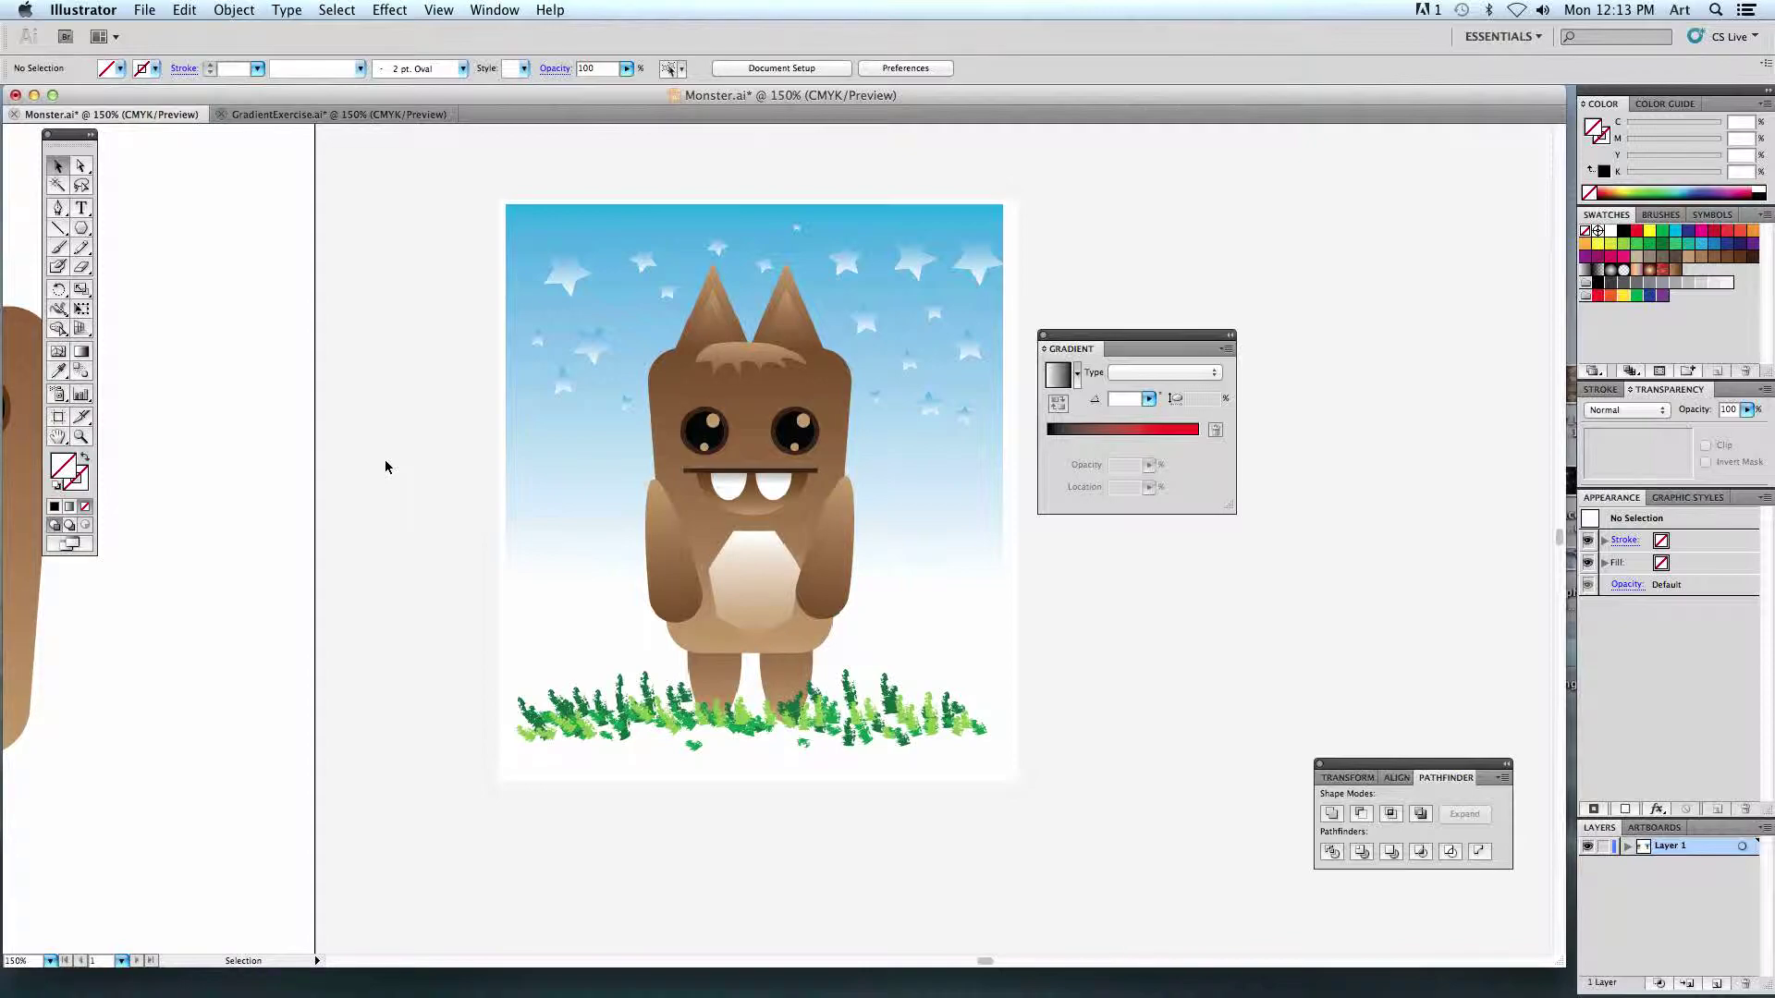
key(super+equal)
drag(384, 458, 305, 523)
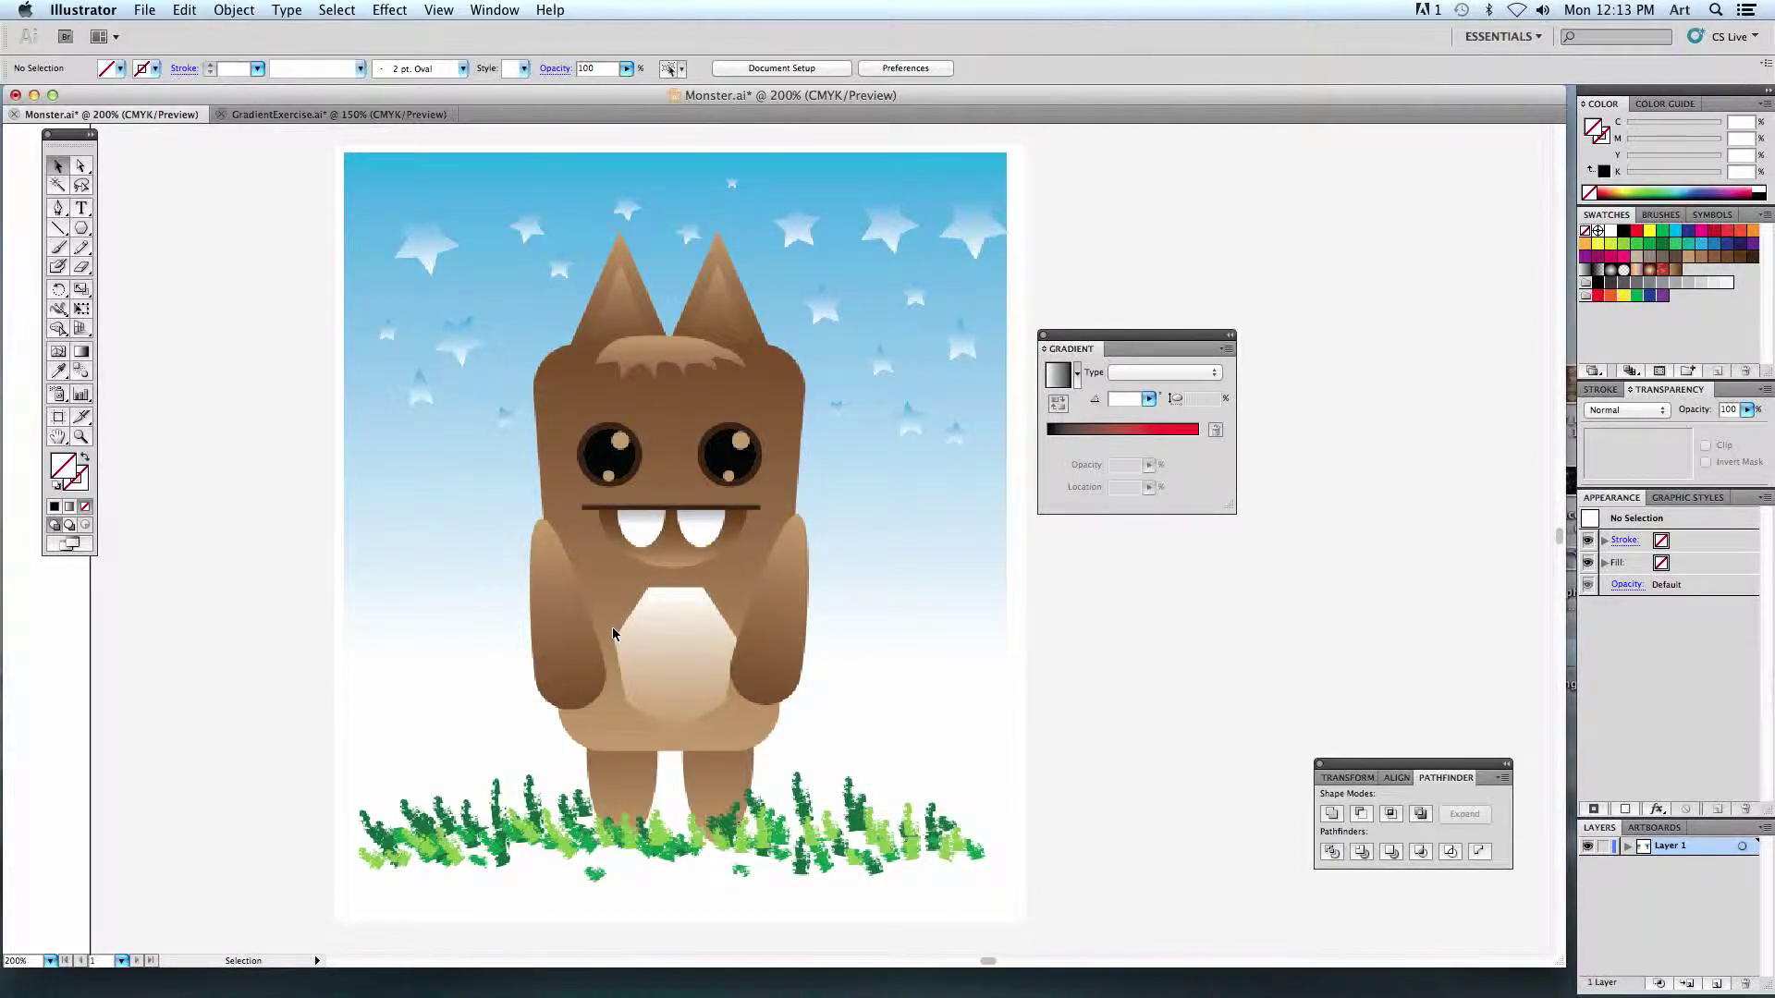
key(super+minus)
key(super+minus)
drag(357, 610, 799, 546)
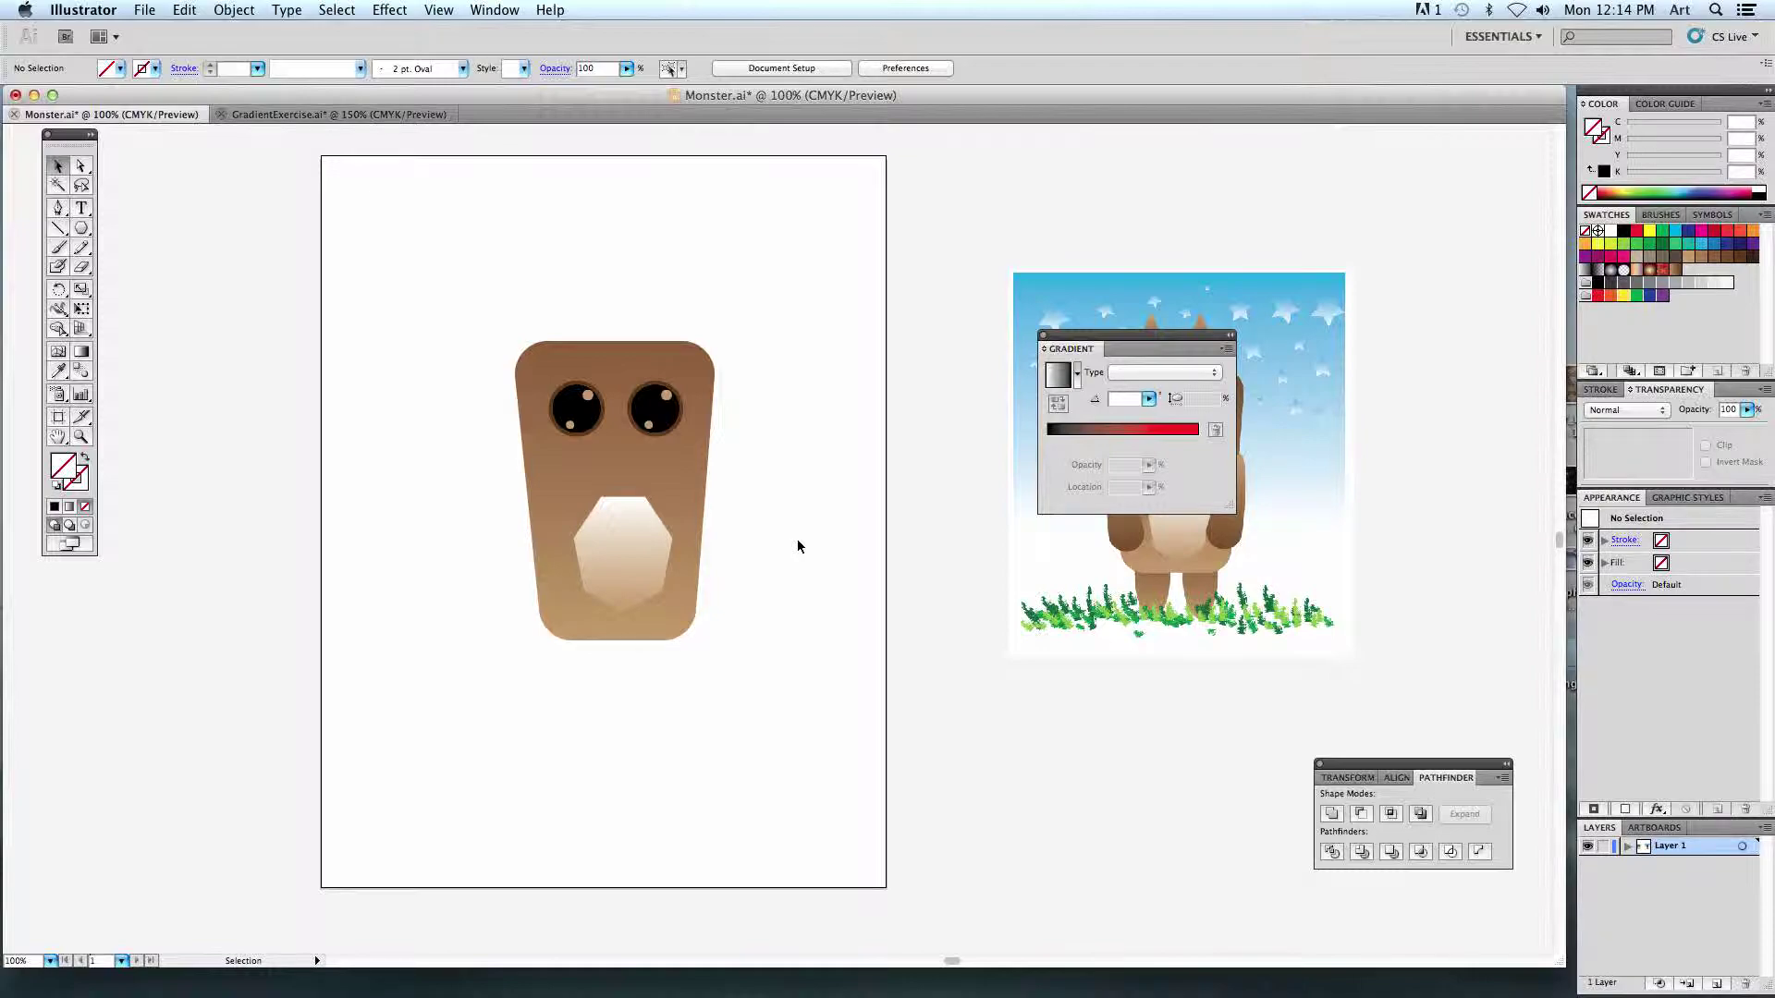
key(super+plus)
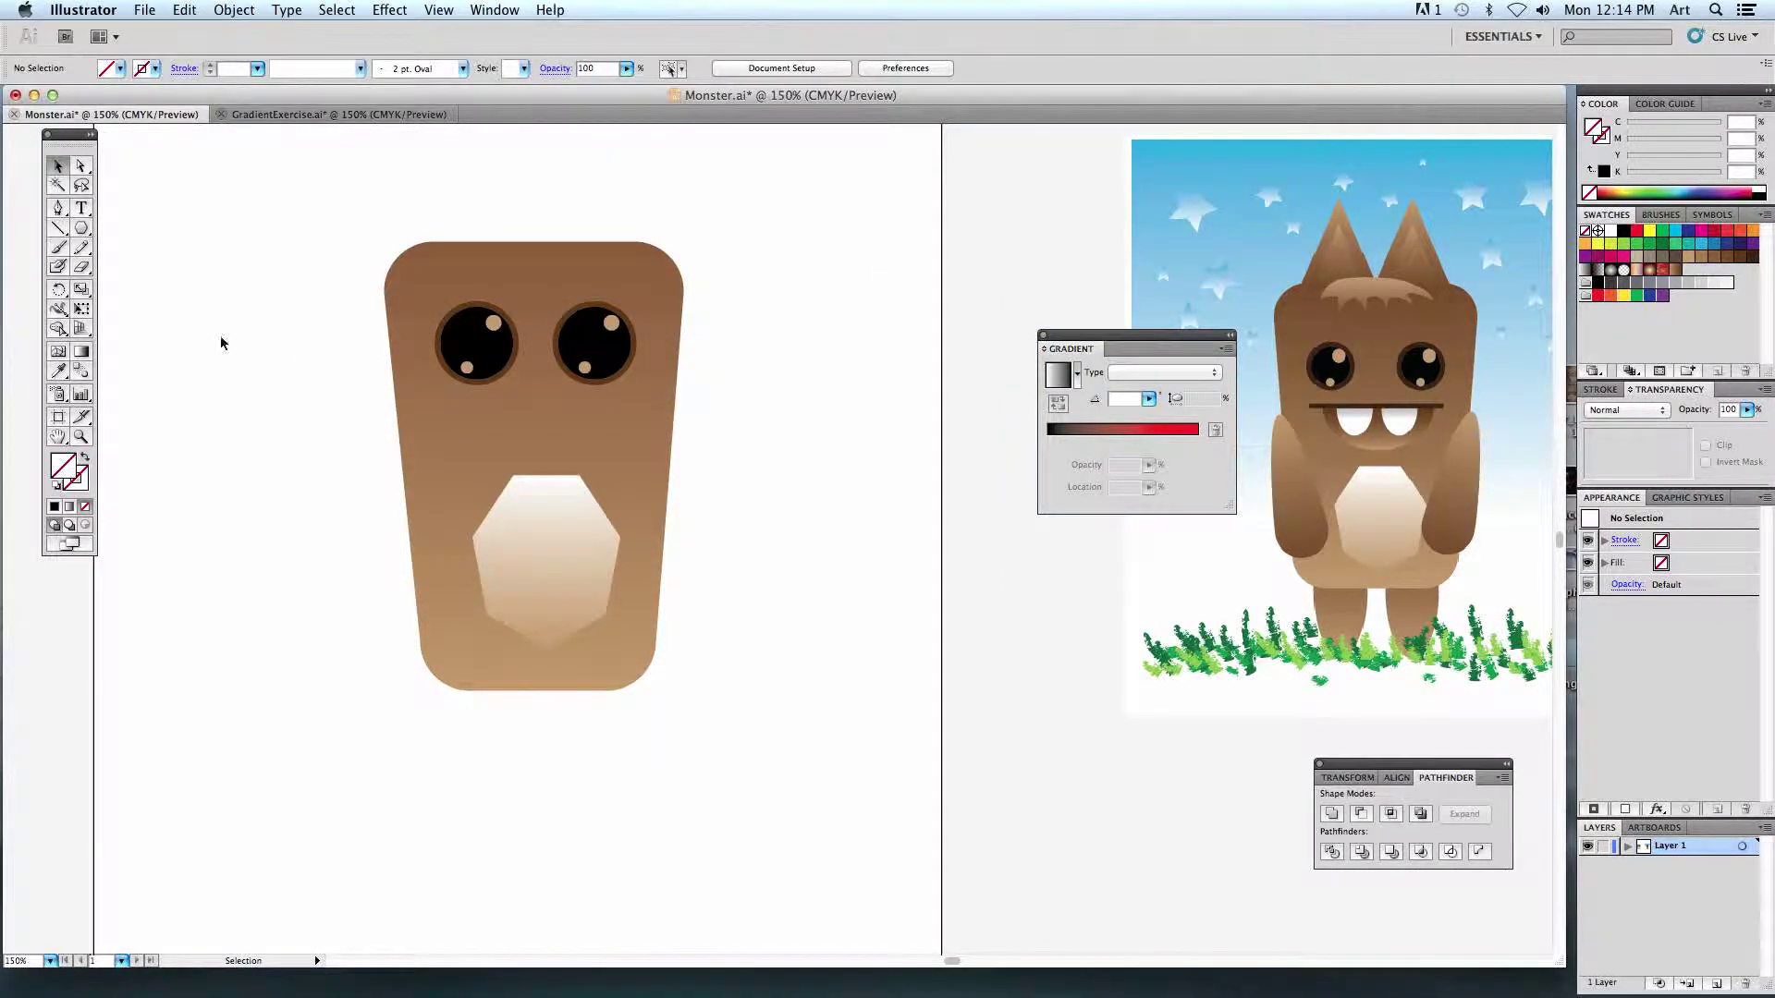
Delete the partly built monster's body, eyes and belly from the working artboard, keeping the finished reference illustration.
click(399, 310)
drag(324, 250, 757, 761)
key(Delete)
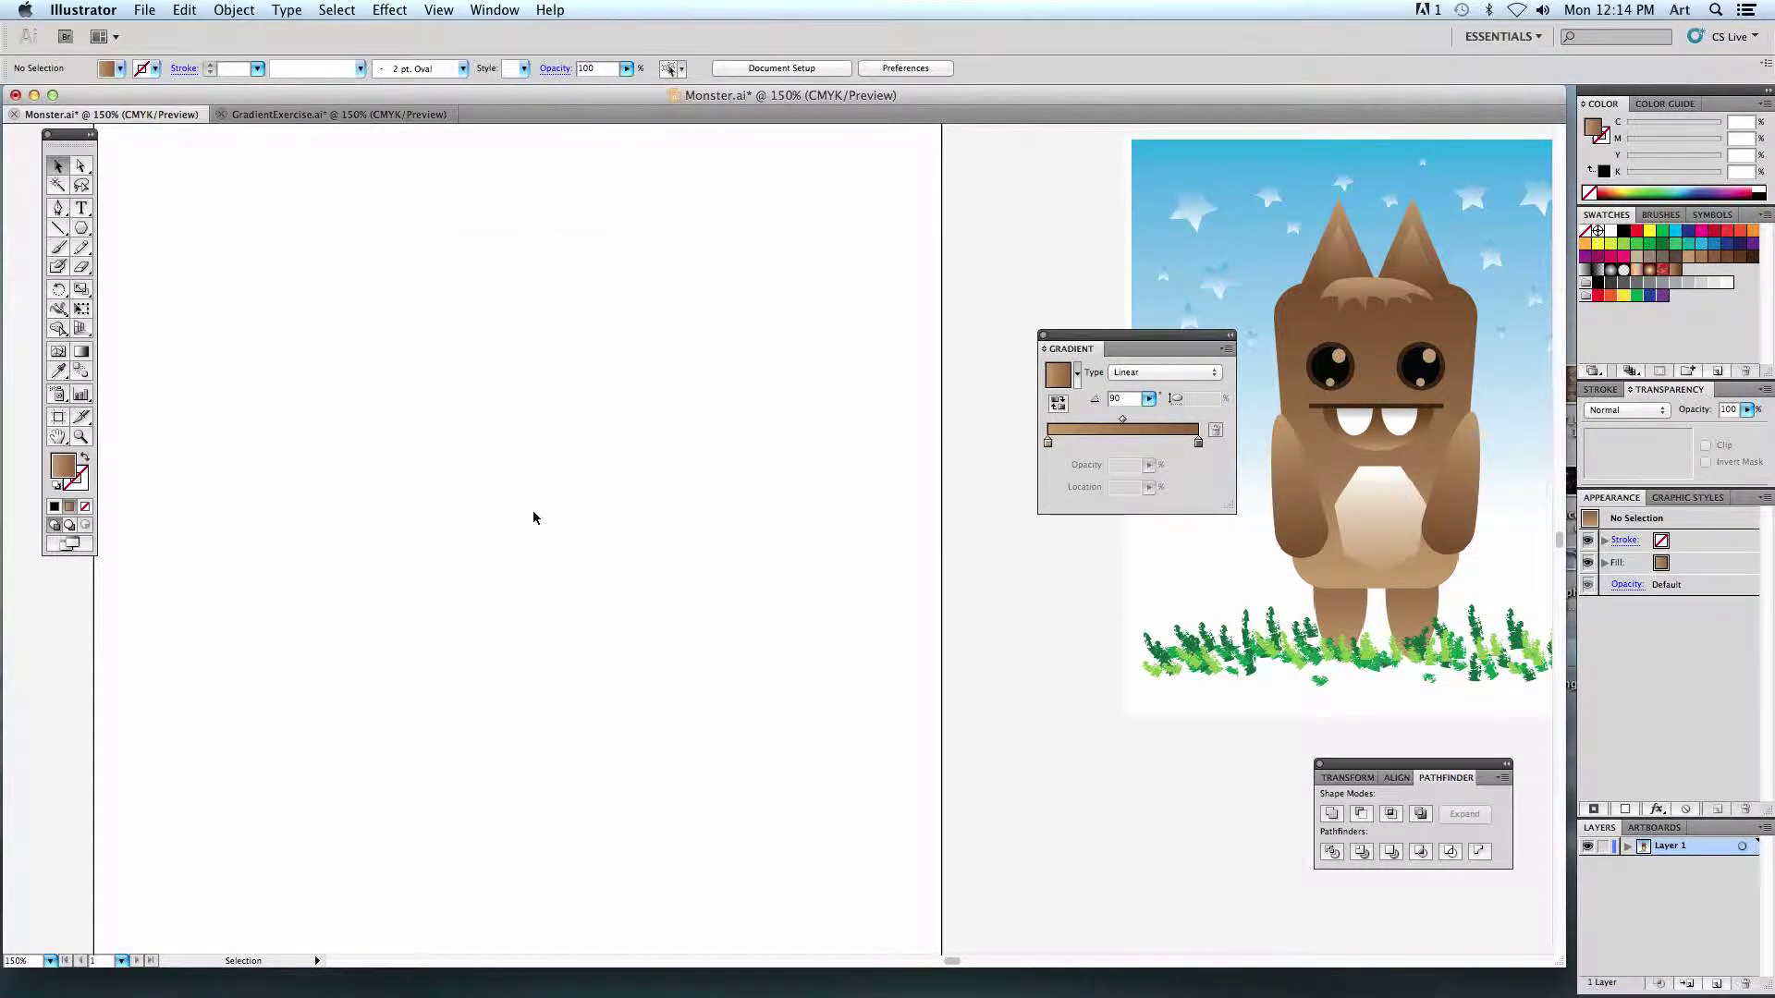
Tear off the shape tools as a separate floating toolbar over the artboard's upper area.
click(80, 228)
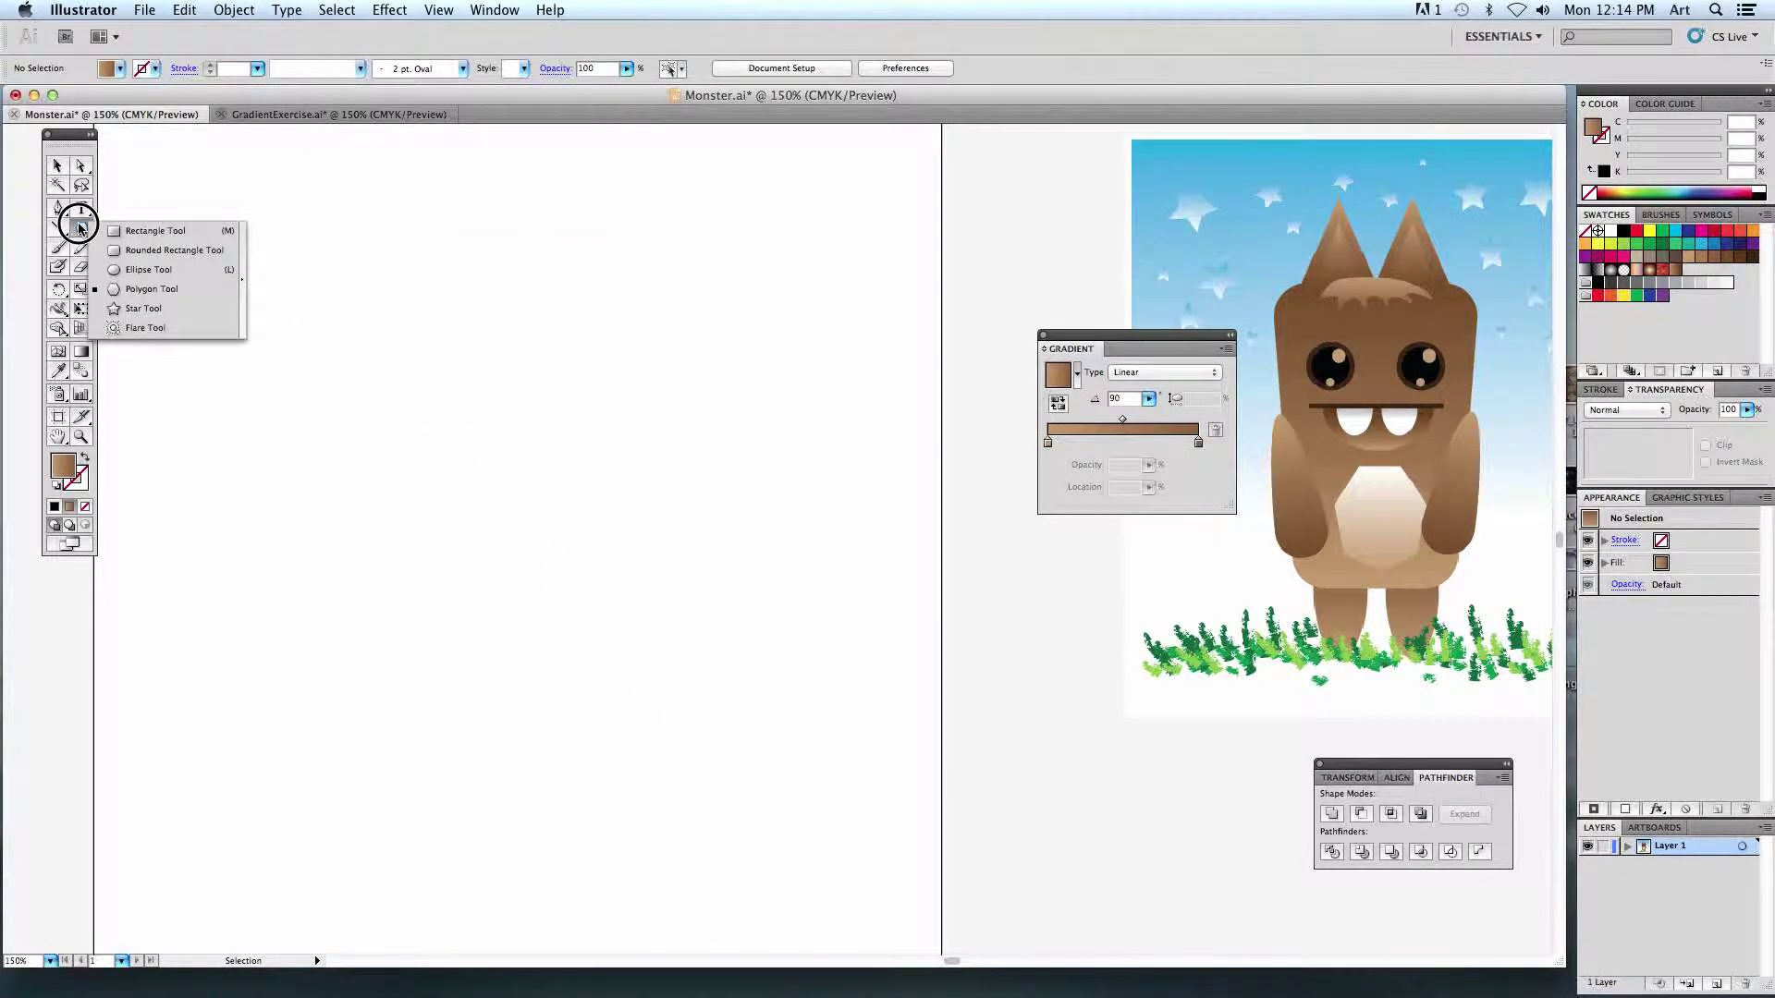
drag(80, 227, 242, 288)
drag(178, 226, 268, 199)
Move the Gradient panel off the reference monster and float the Swatches panel directly above it.
drag(1132, 339, 1066, 686)
drag(1036, 714, 1015, 658)
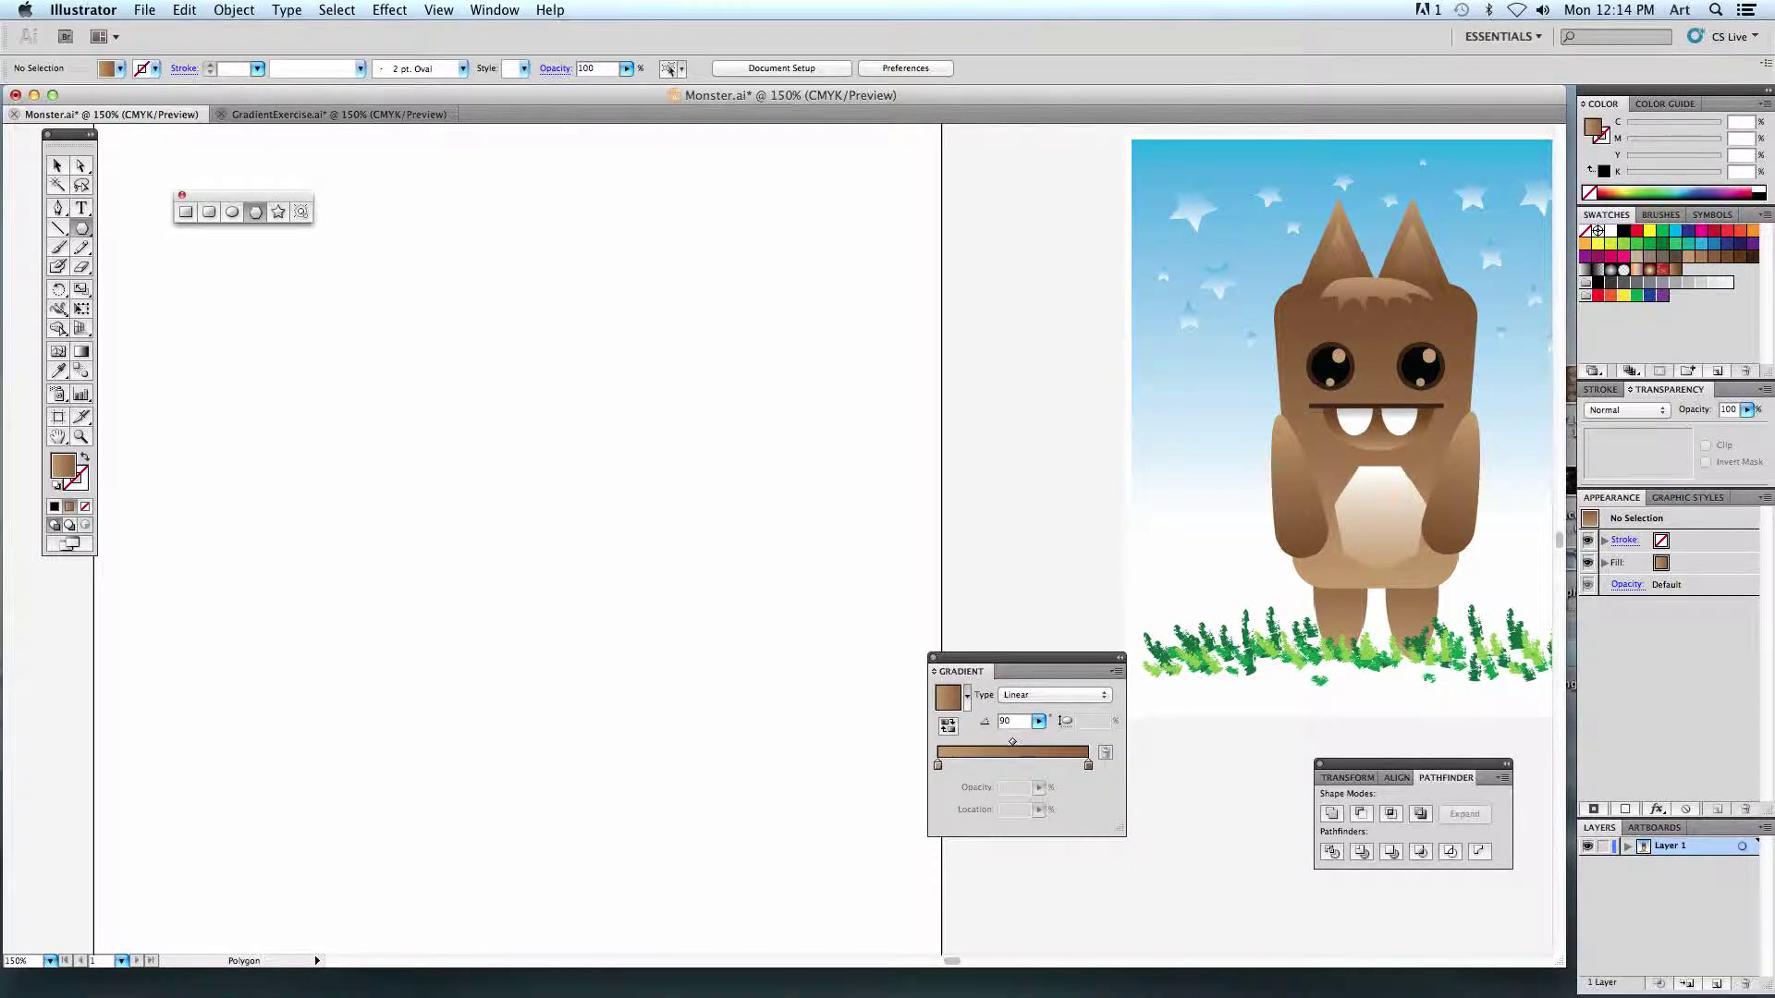
drag(1608, 216, 897, 418)
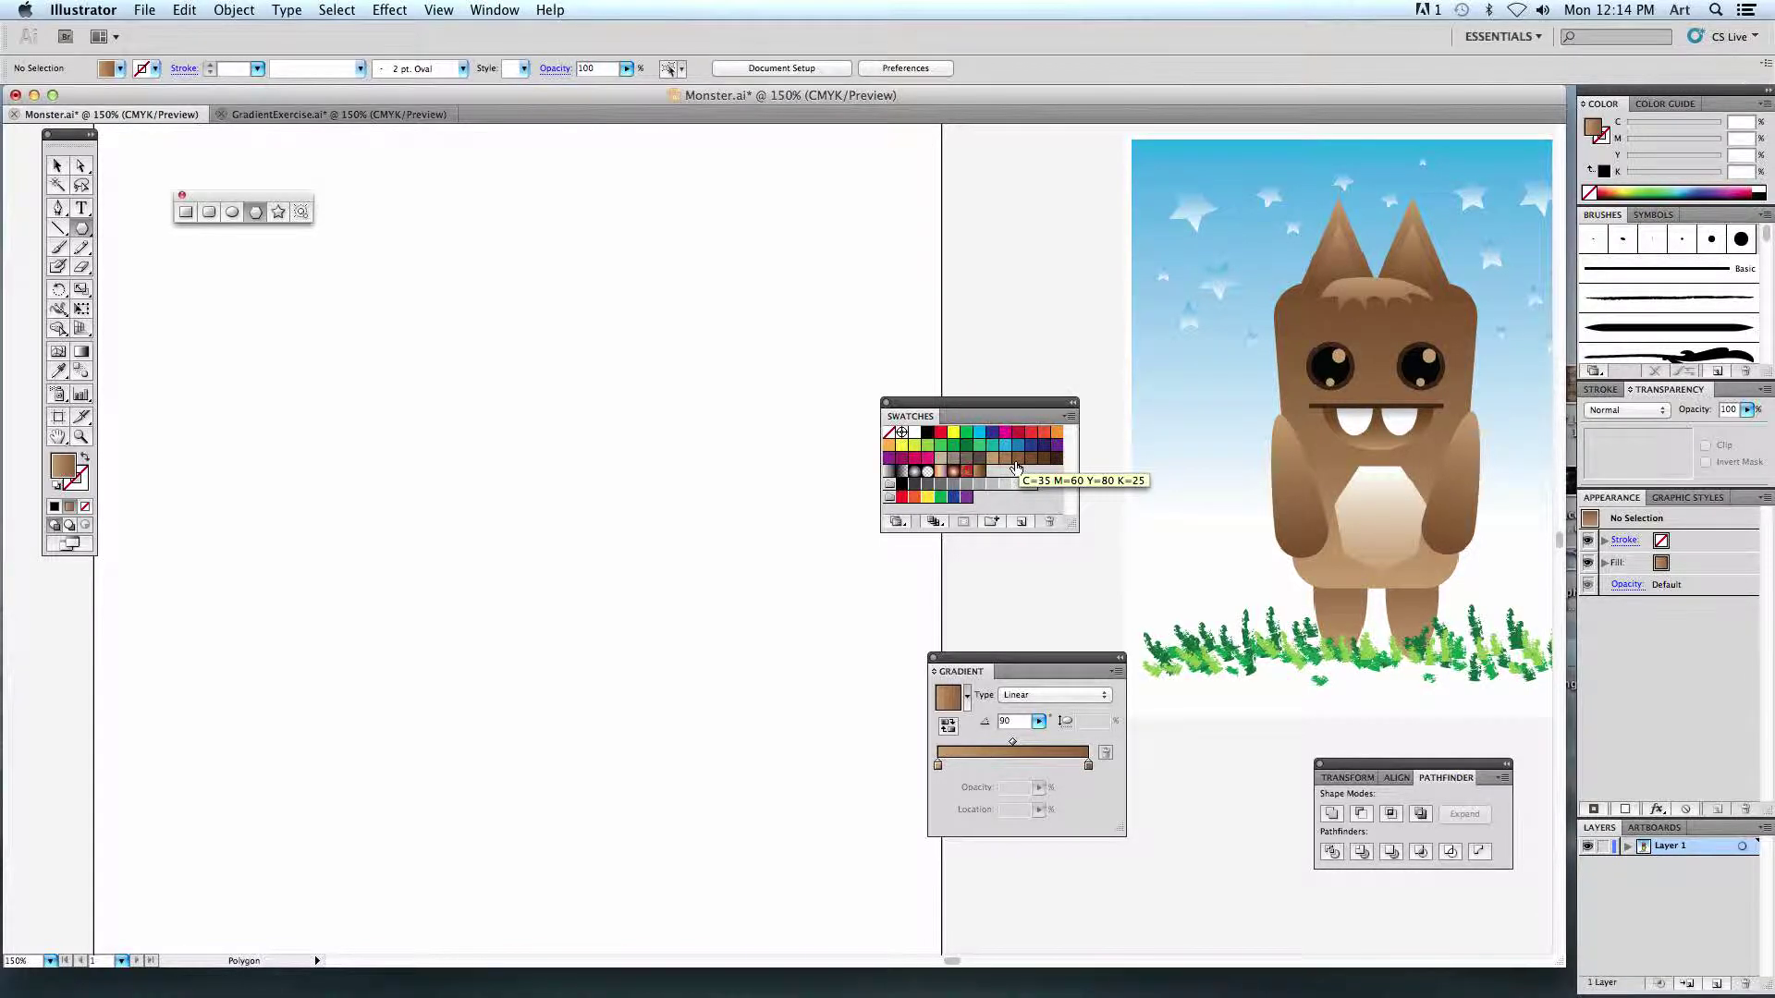
drag(997, 407, 1063, 505)
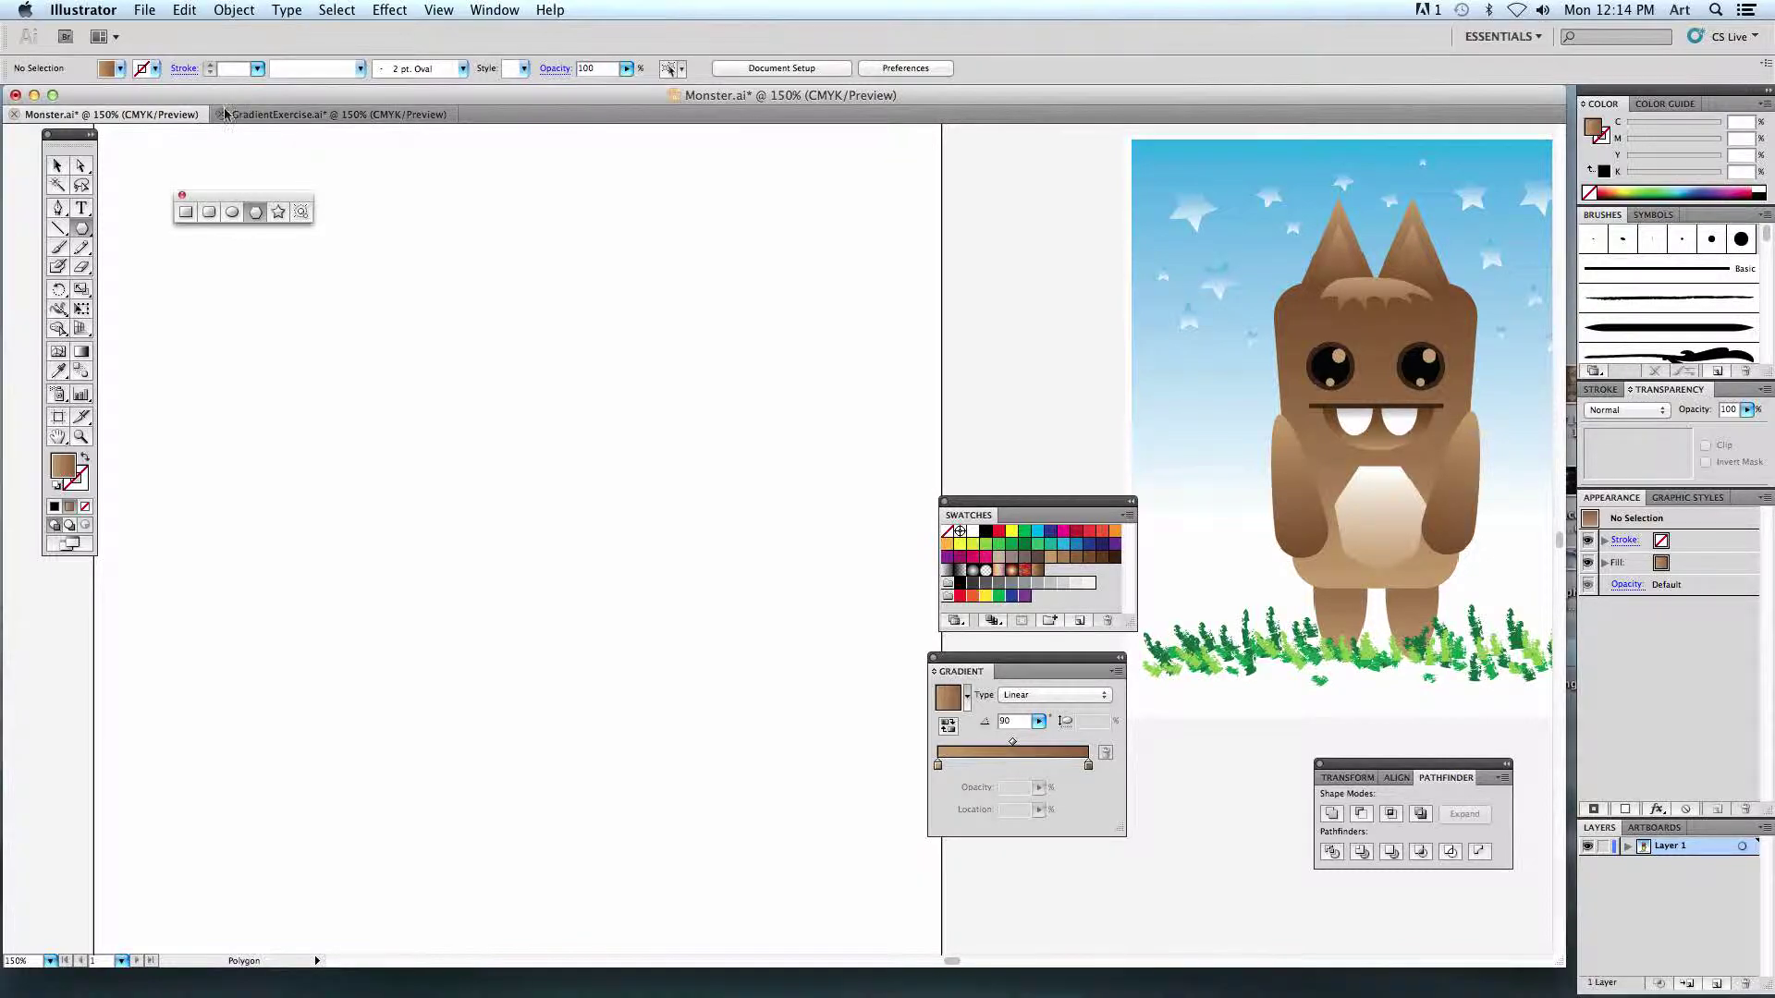
Create a 3 in by 4.5 in rounded rectangle with a 0.5 in corner radius for the body and shift it slightly upward.
click(209, 212)
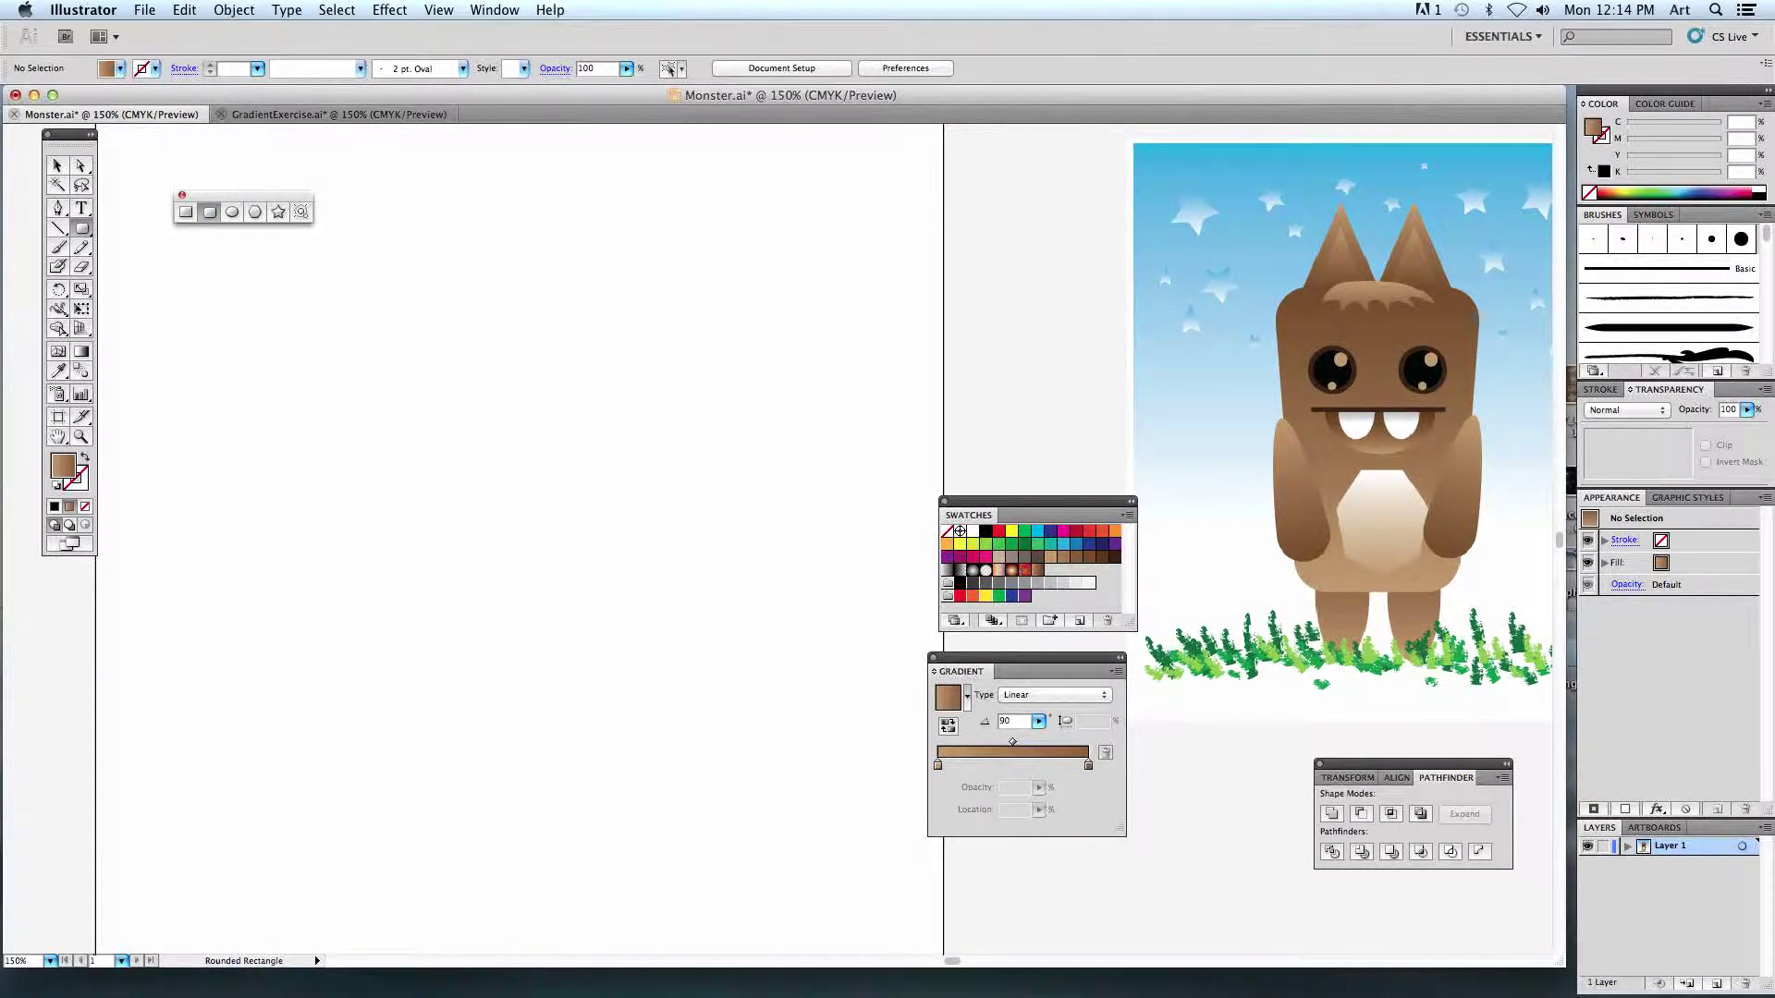
click(492, 475)
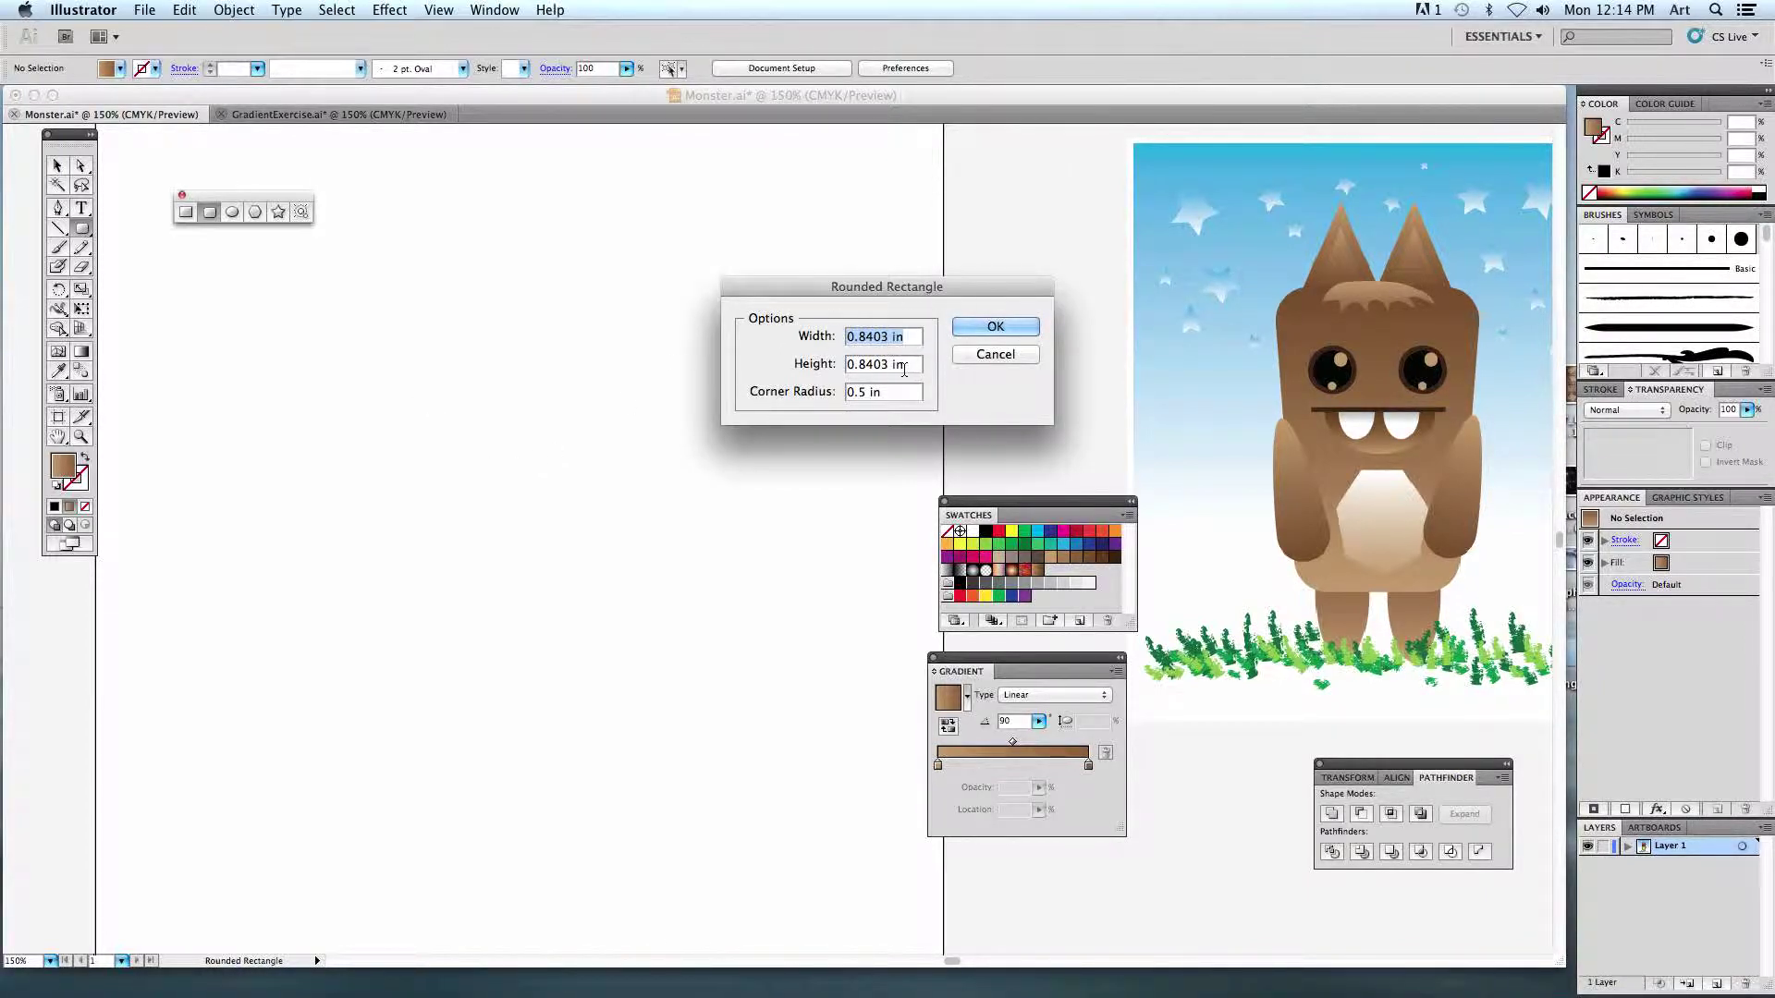
text(3)
key(Tab)
text(4.5)
key(Tab)
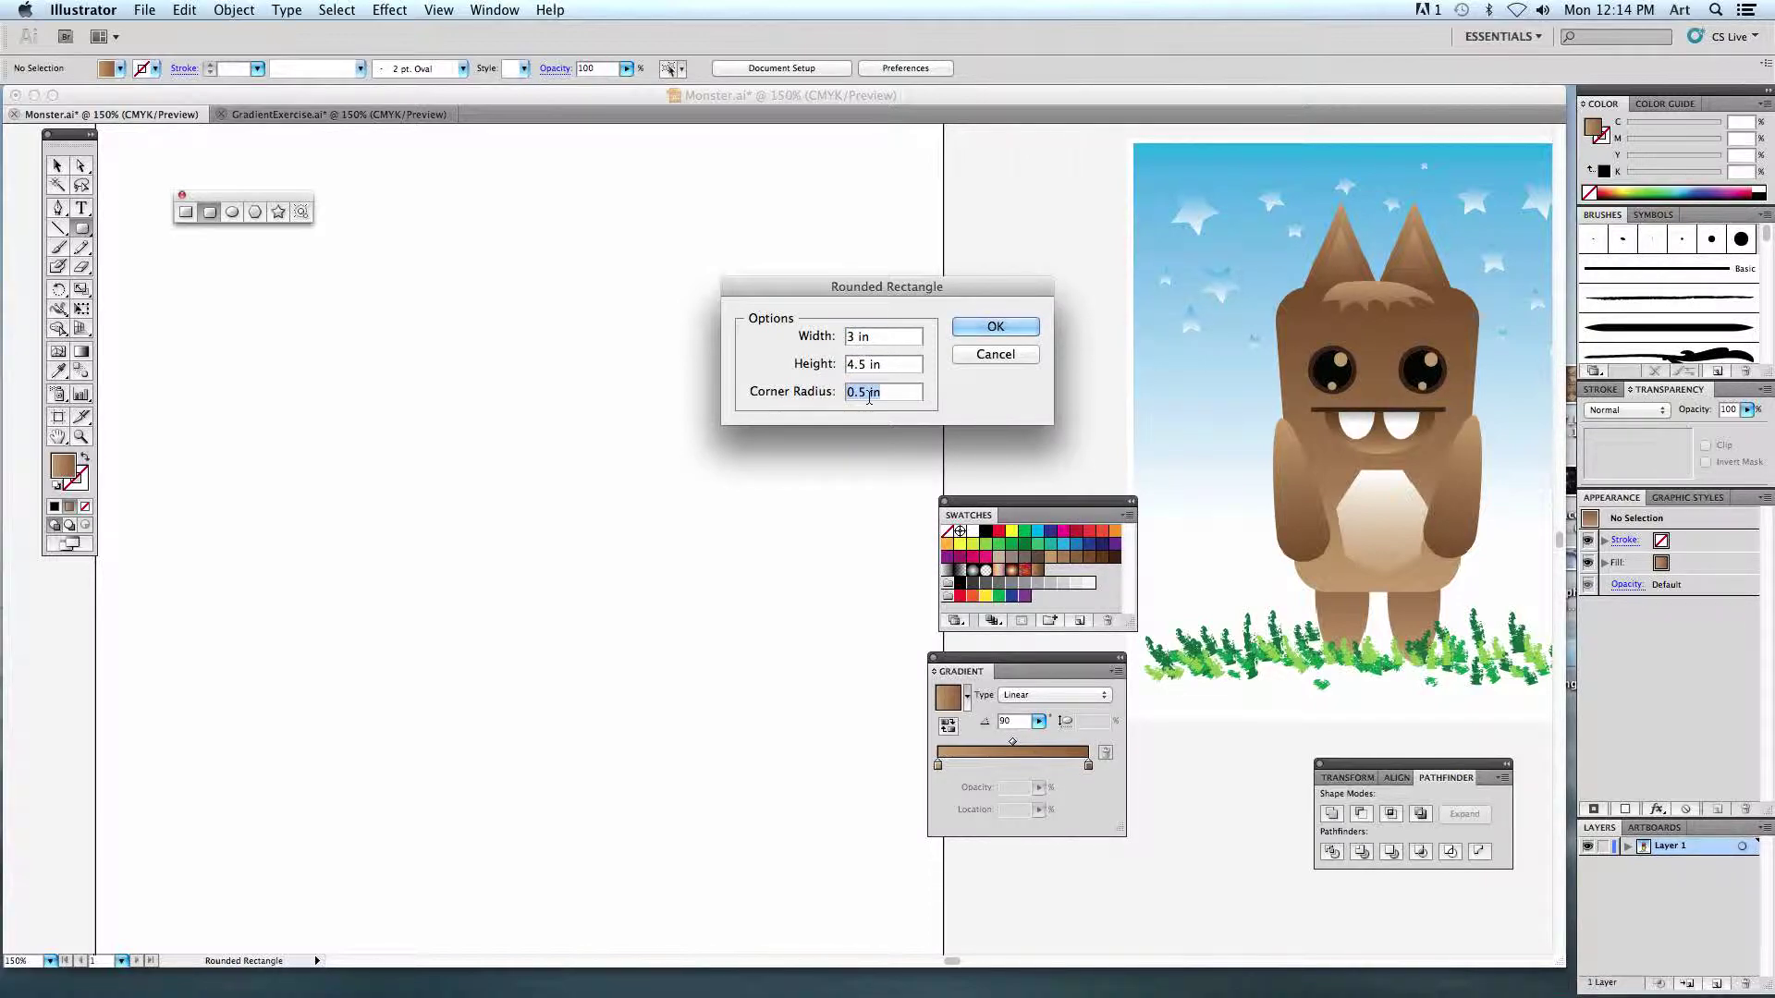
key(Return)
click(58, 166)
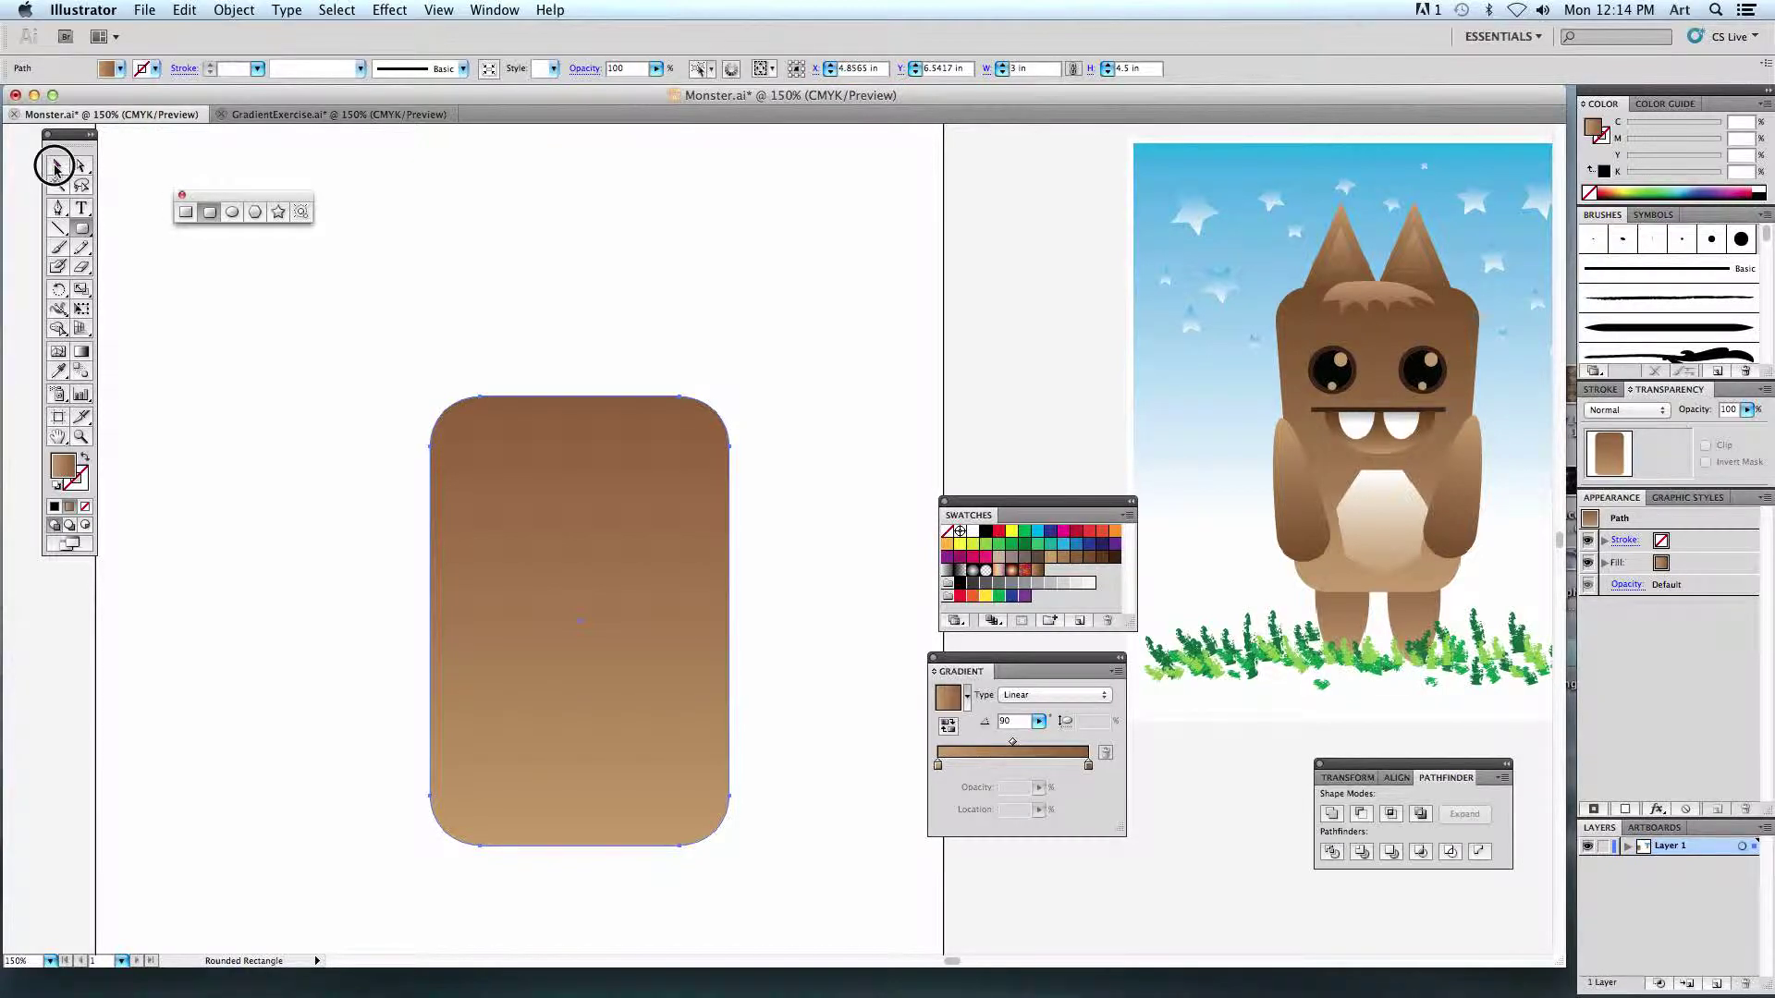
click(382, 389)
drag(454, 452, 449, 416)
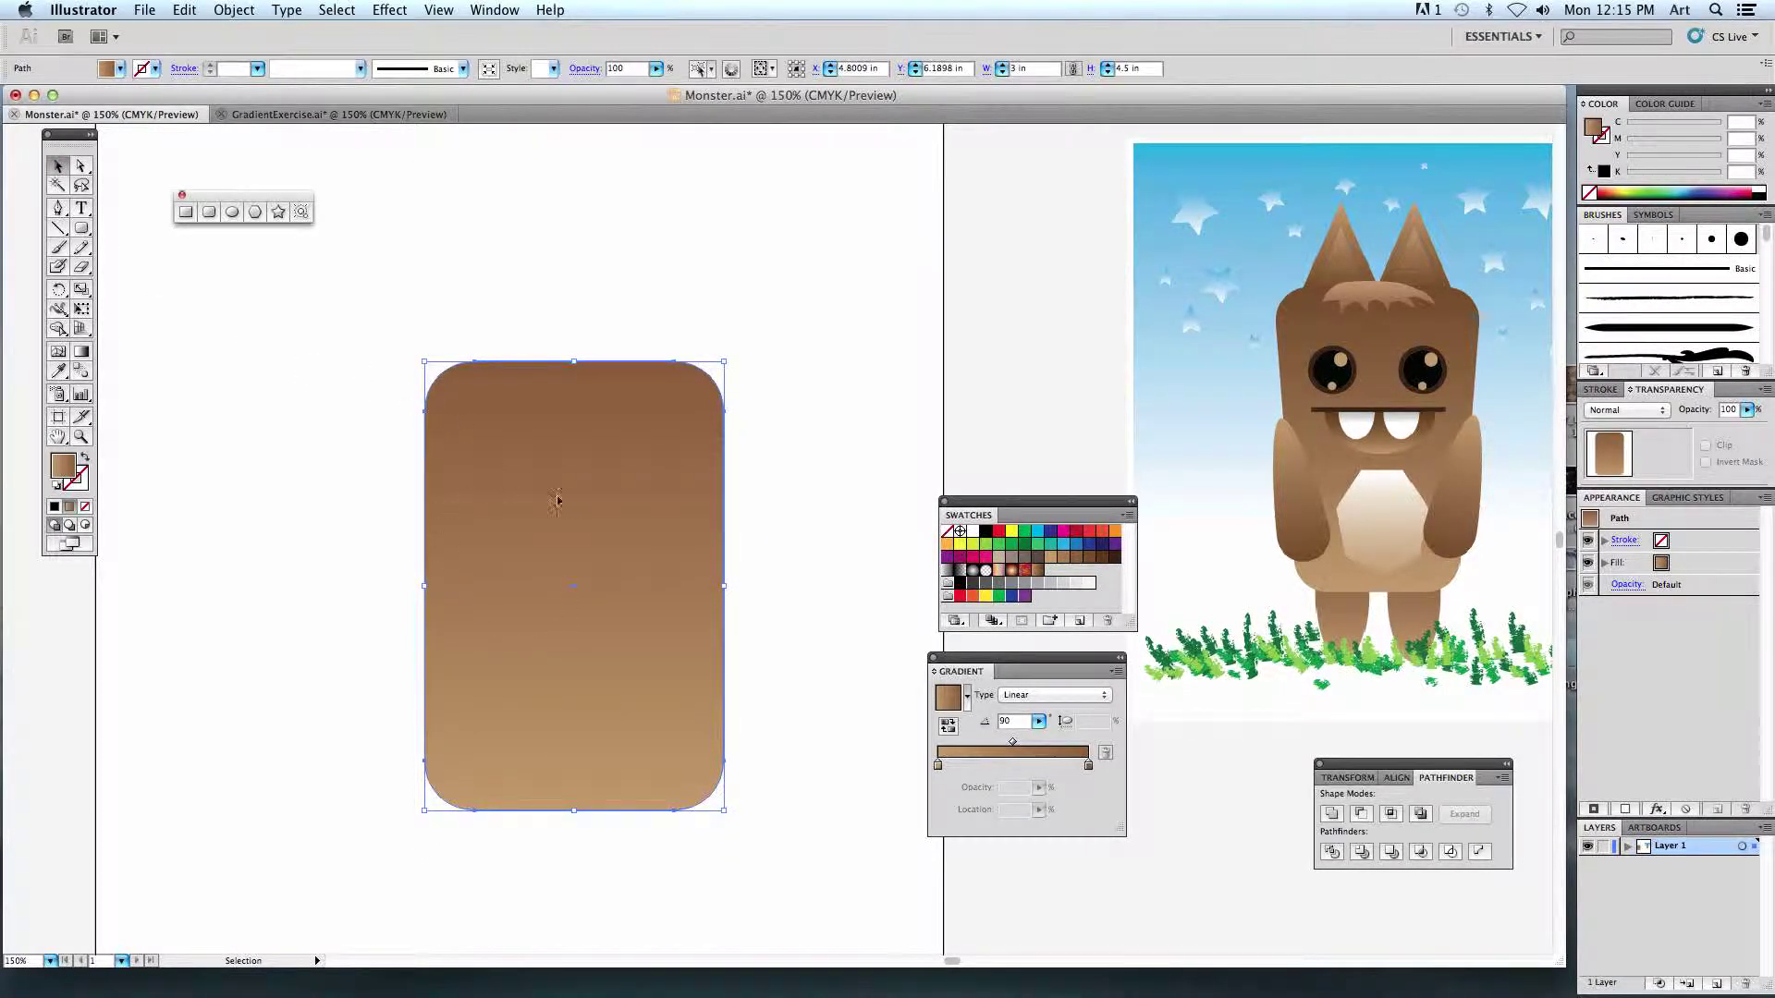
Reset the body's fill to solid black, reposition it on the artboard, and apply the default white-to-black linear gradient.
click(53, 507)
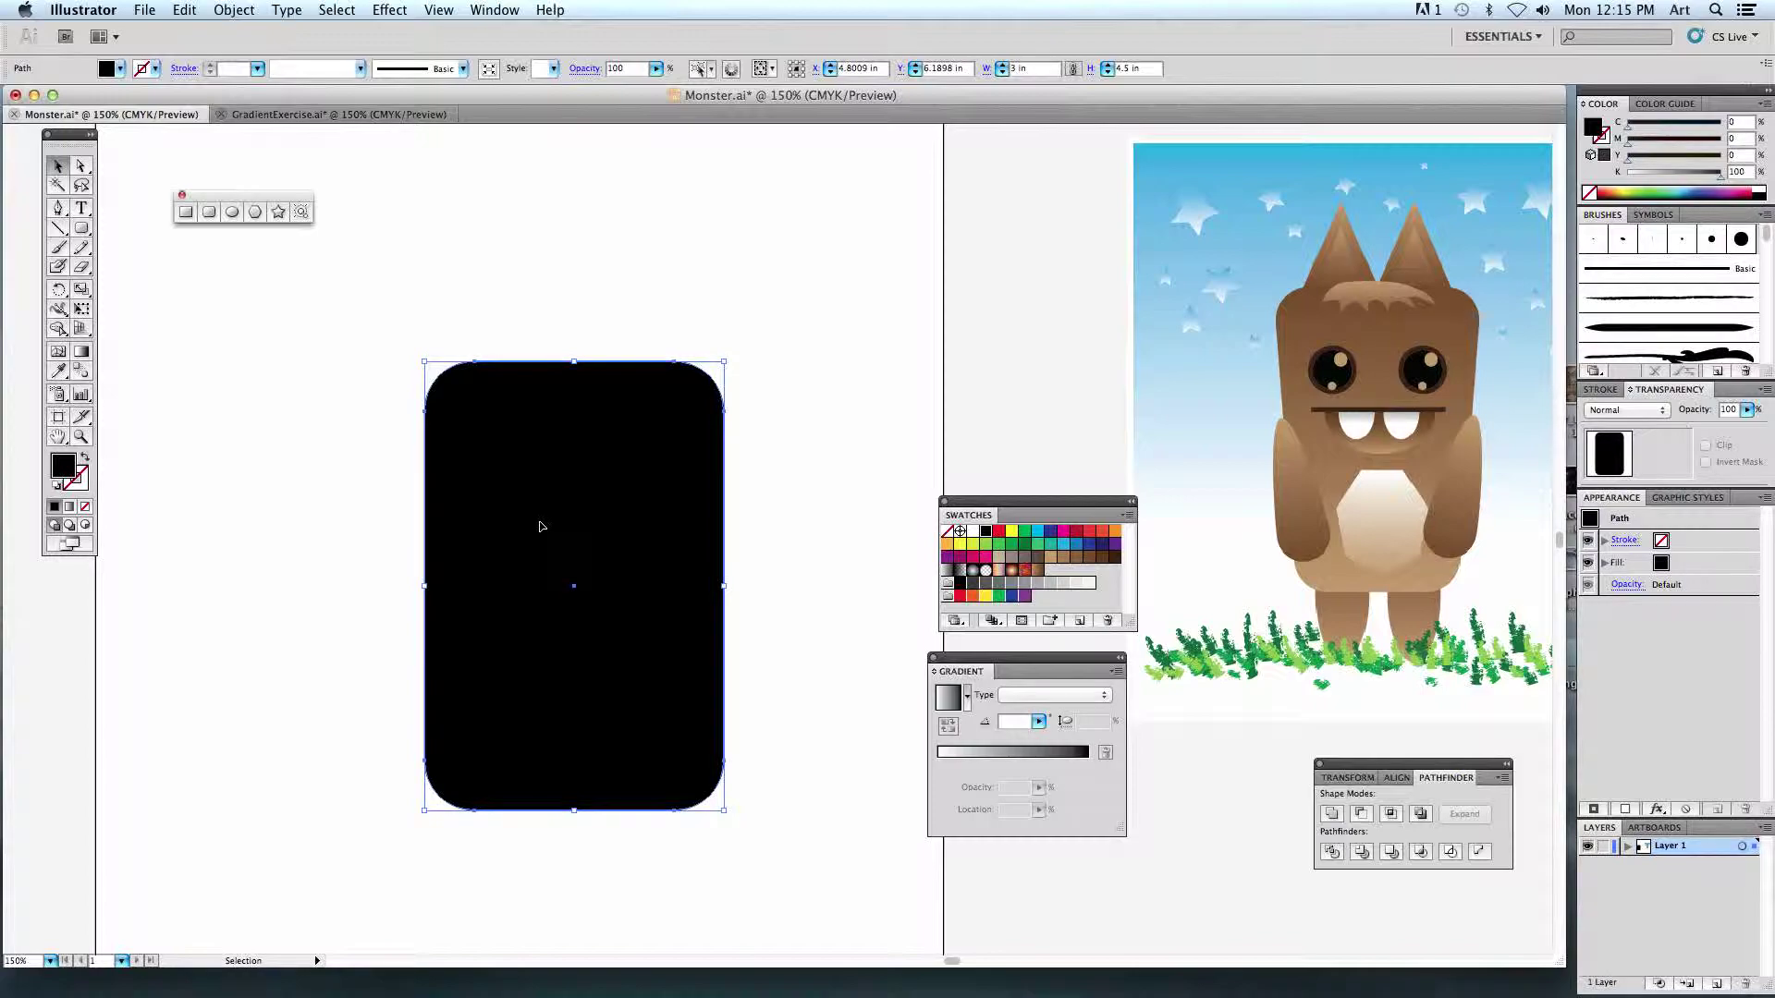
drag(541, 527, 553, 495)
drag(362, 461, 431, 477)
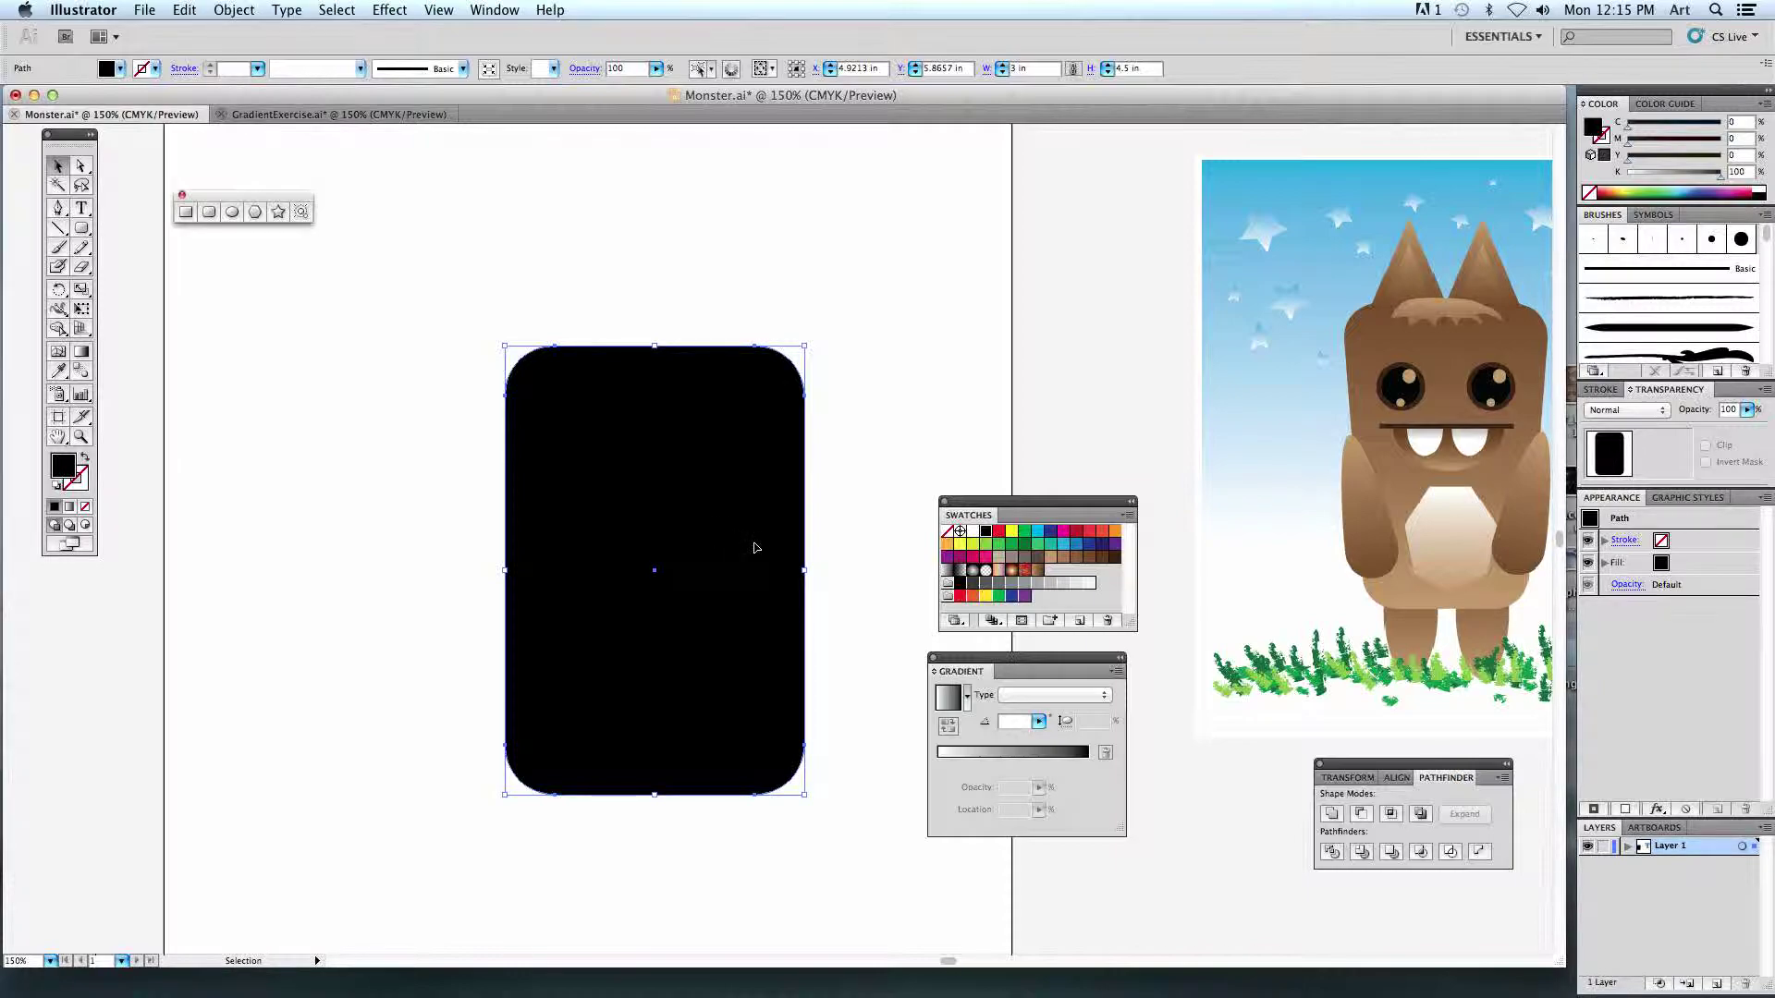
click(70, 506)
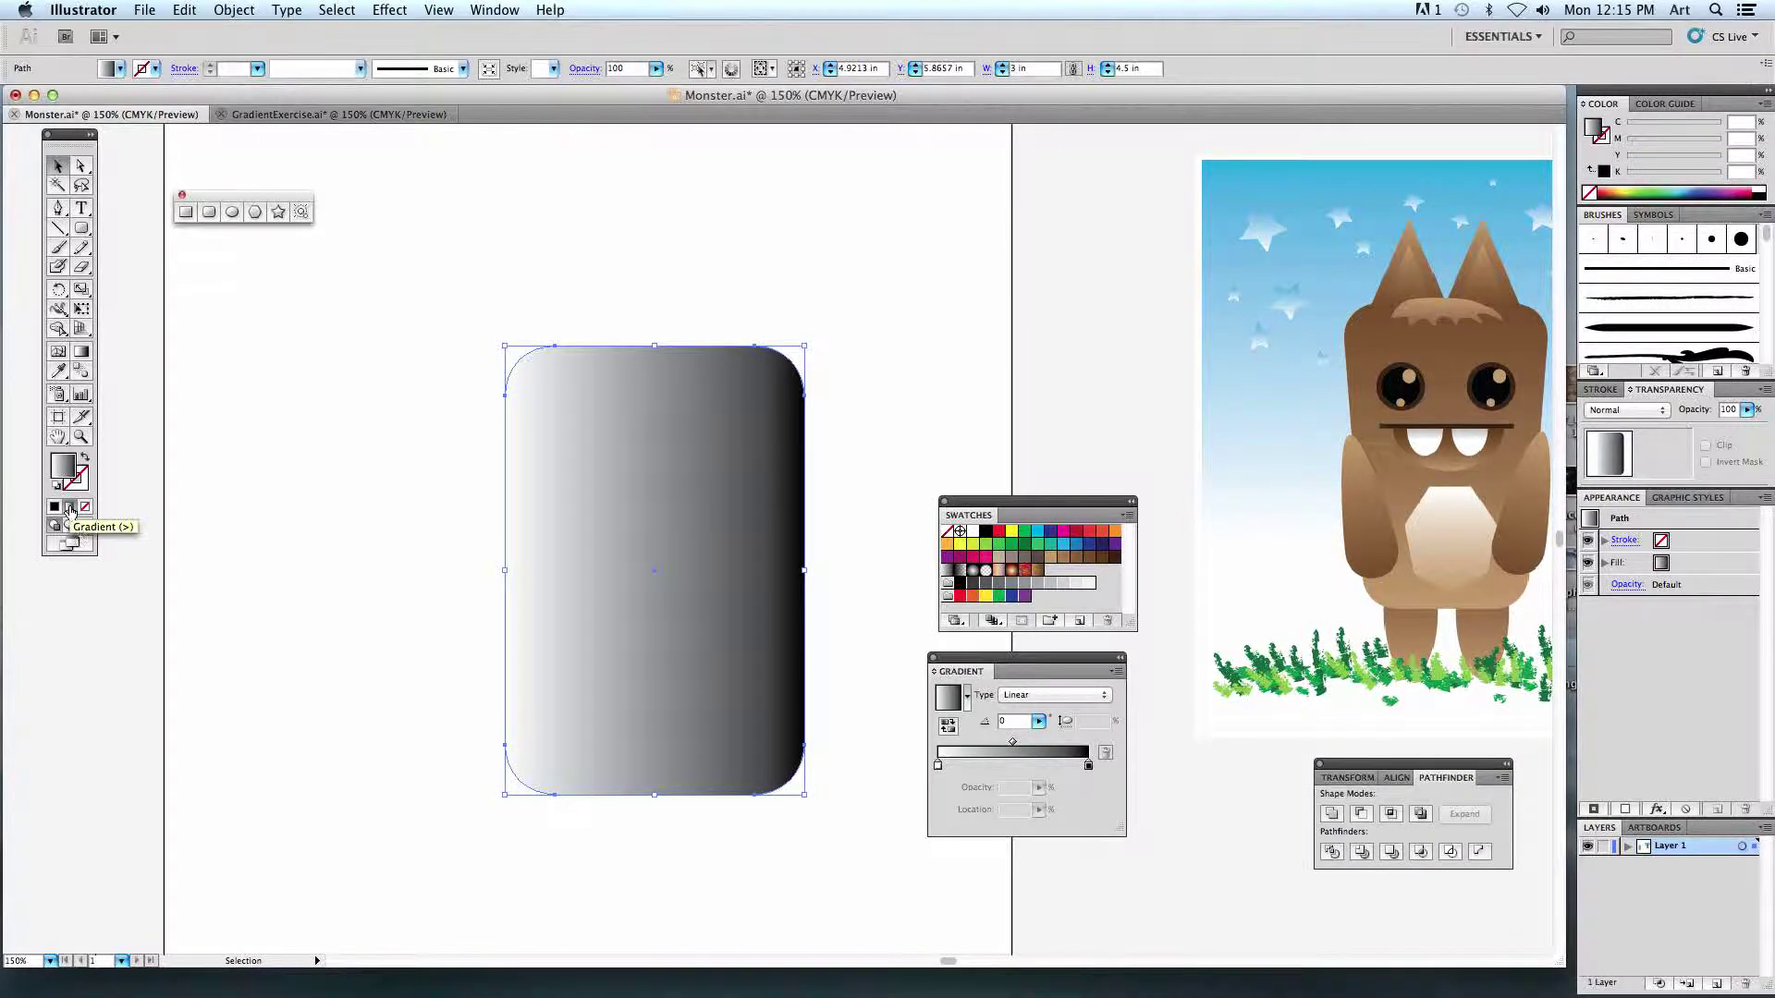
Color the body gradient's start stop light brown (C=25 M=40 Y=65 K=0) and its end stop darker brown (C=35 M=60 Y=80 K=25).
double_click(938, 769)
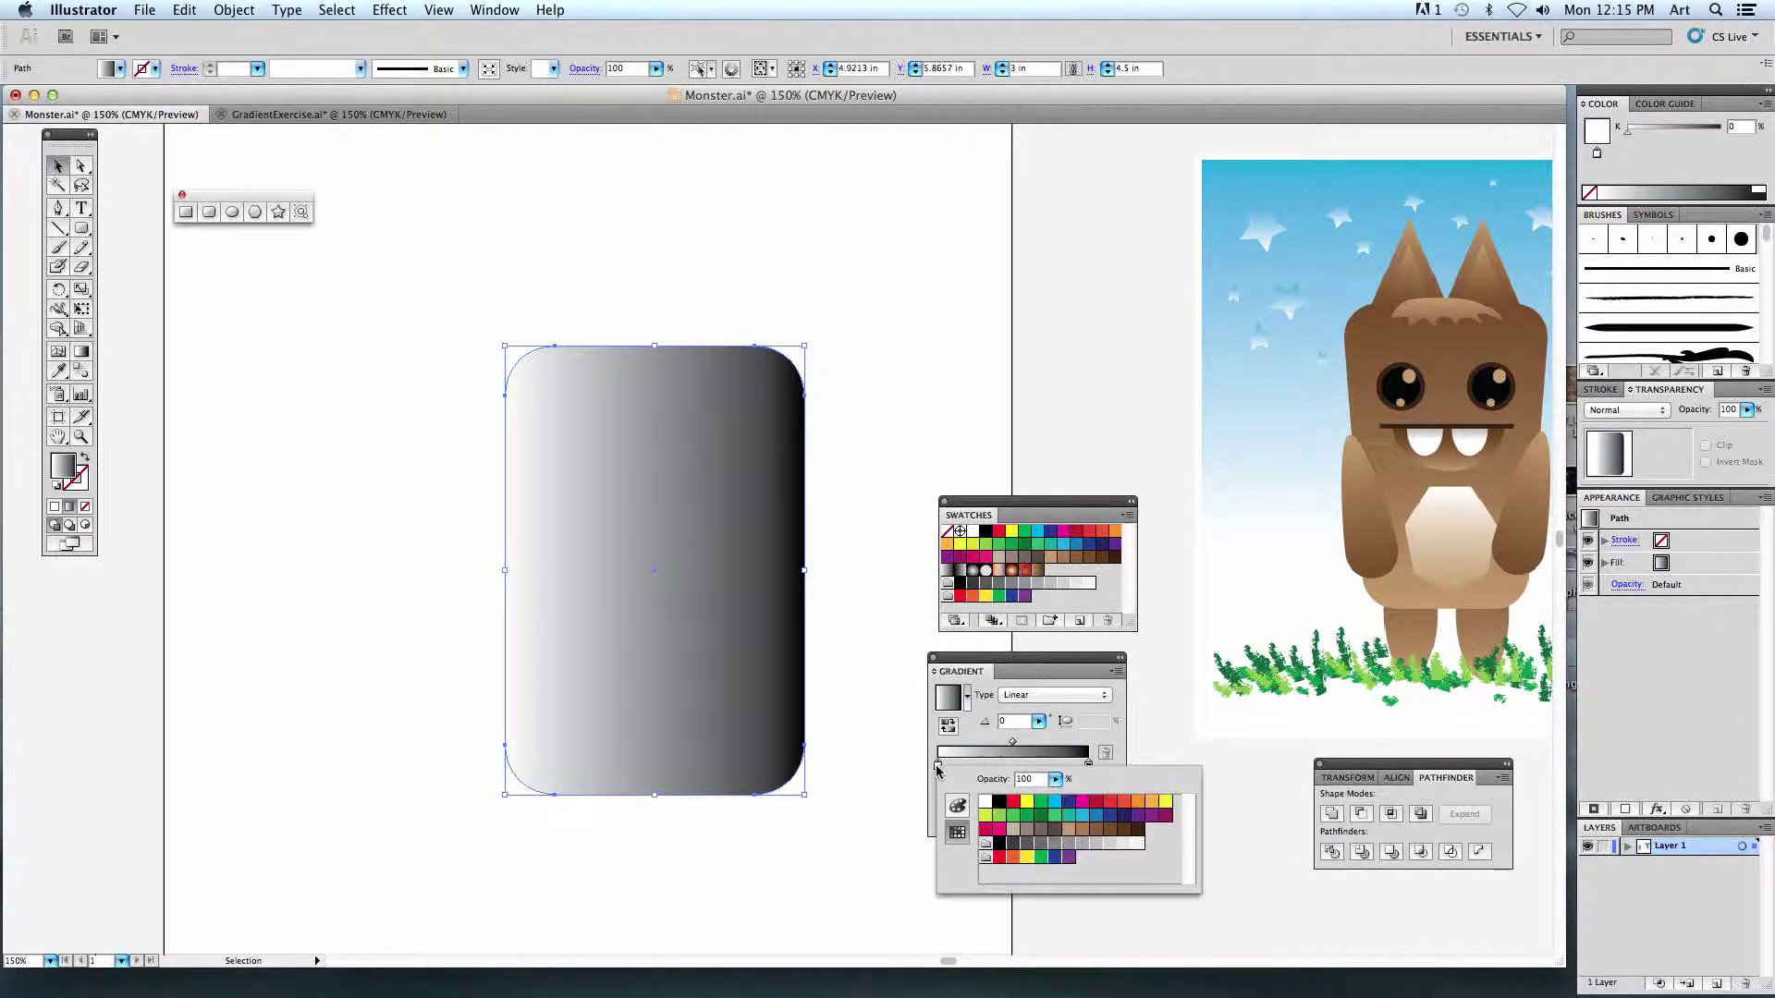
click(1068, 829)
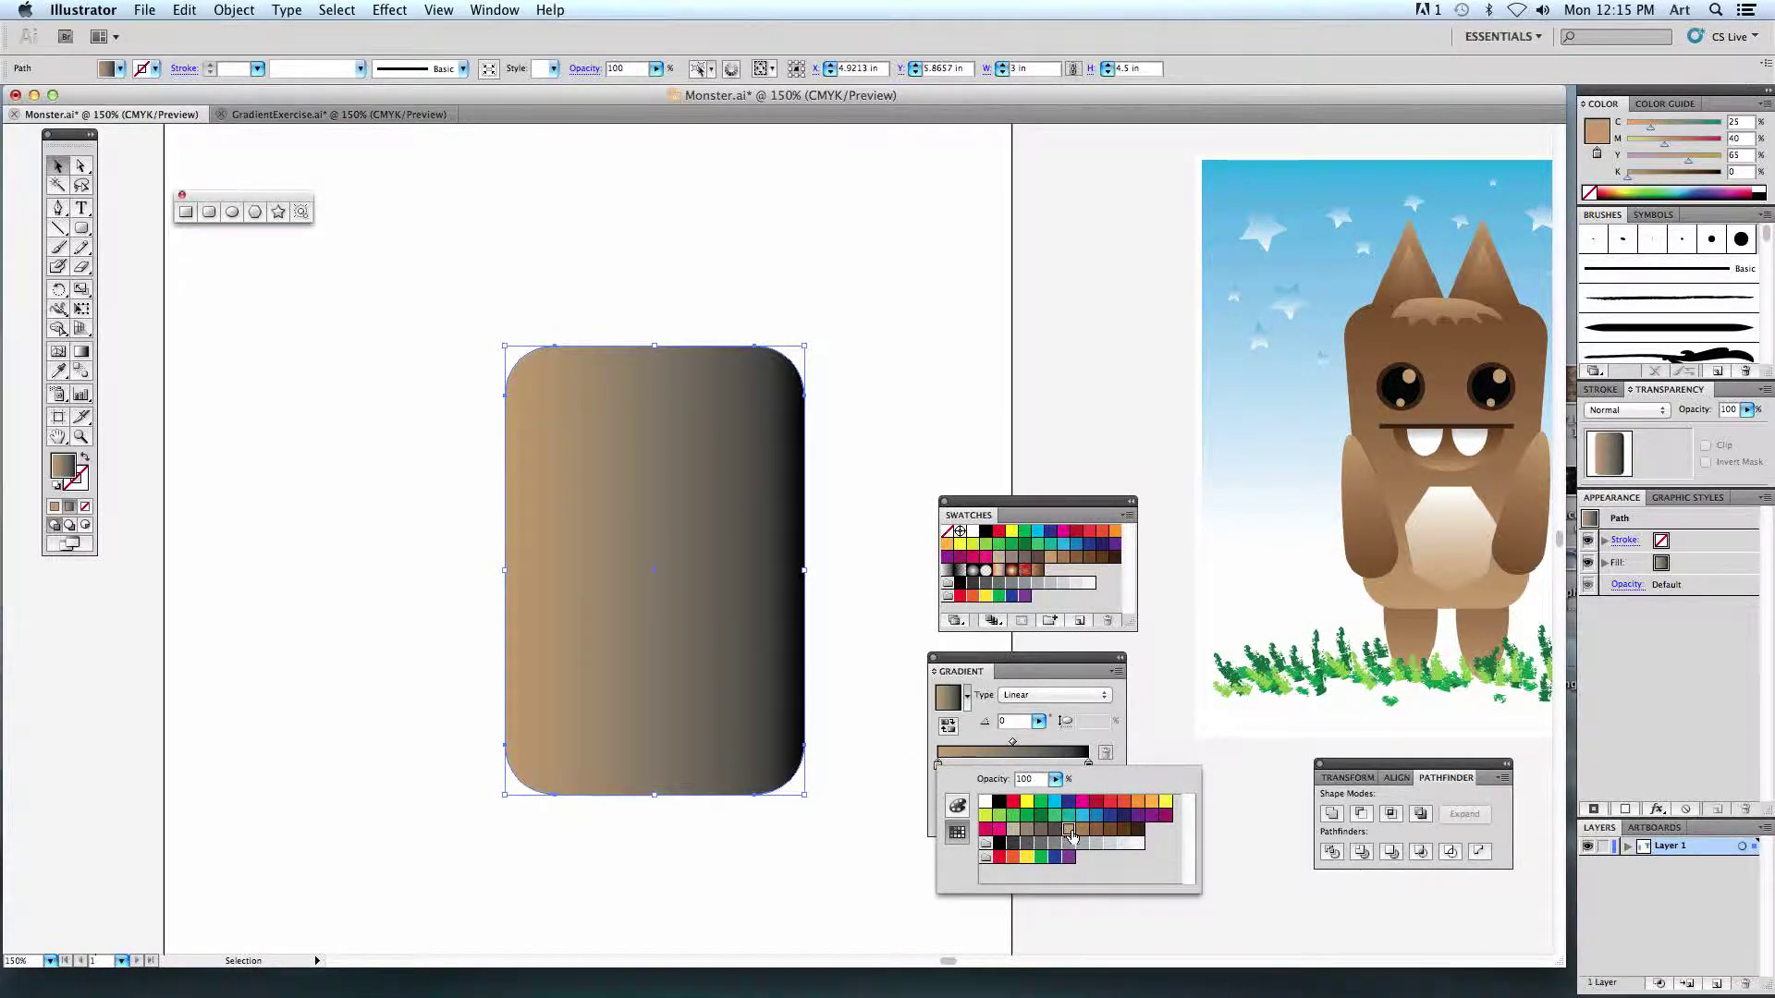
click(1089, 767)
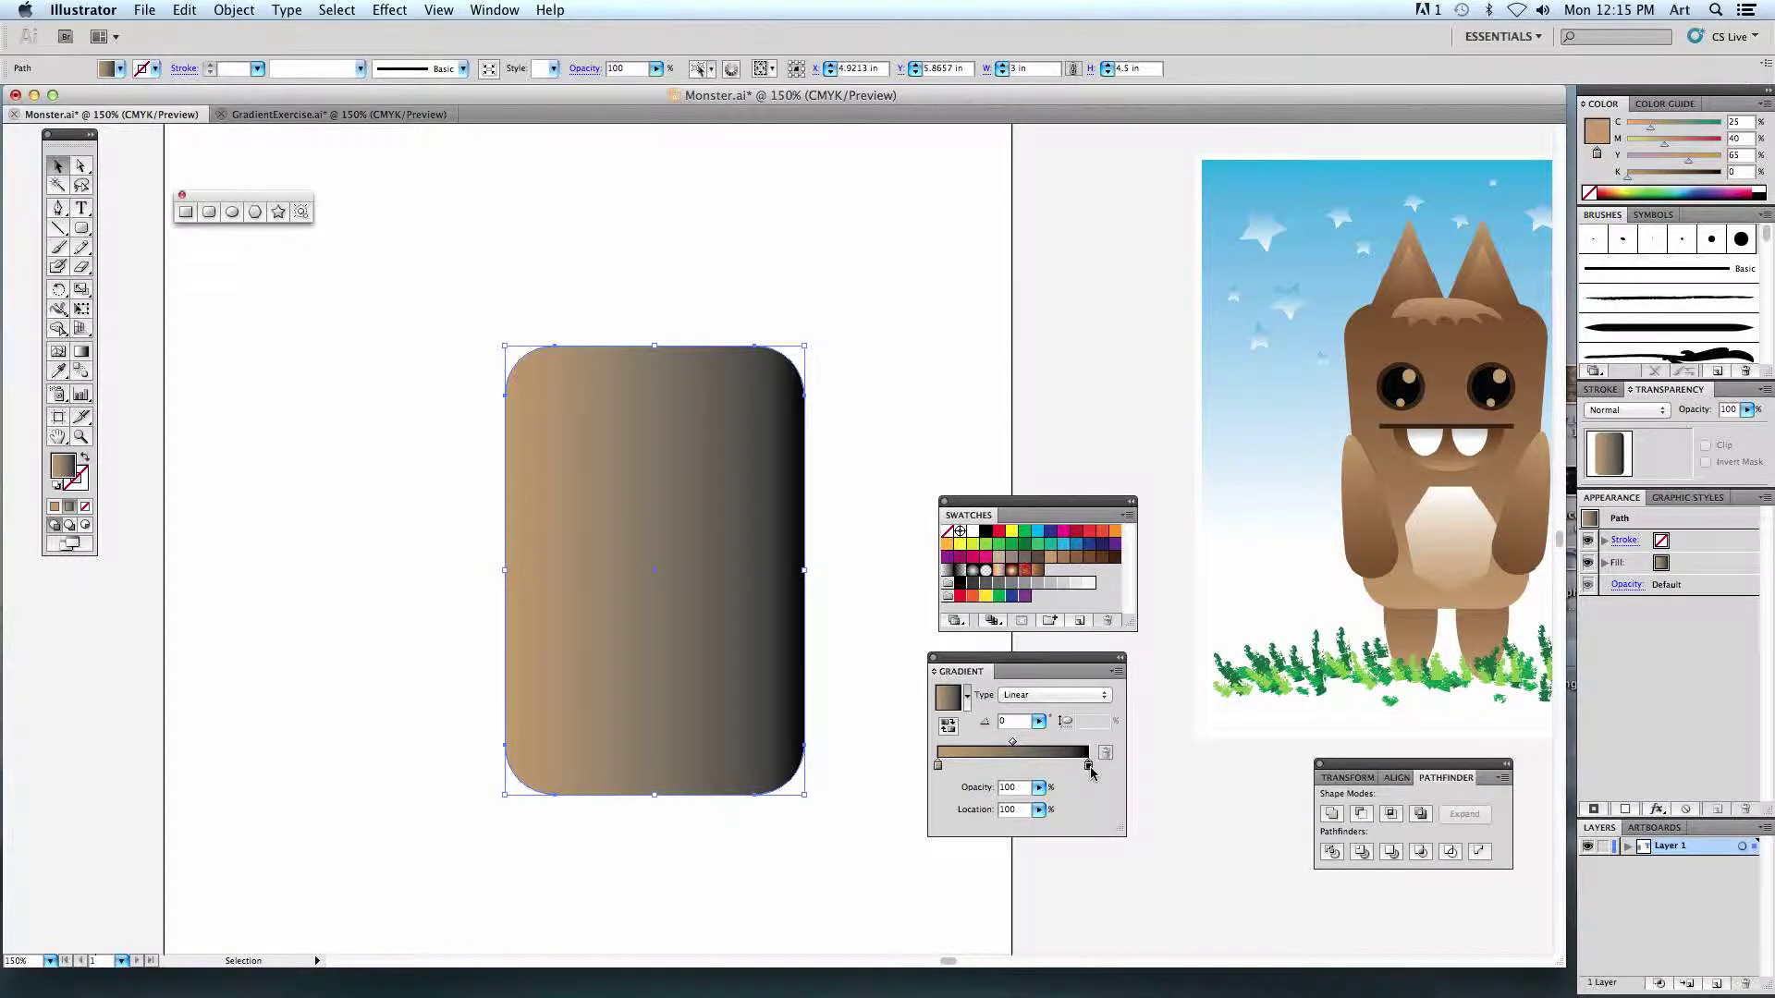
double_click(1089, 767)
click(1248, 832)
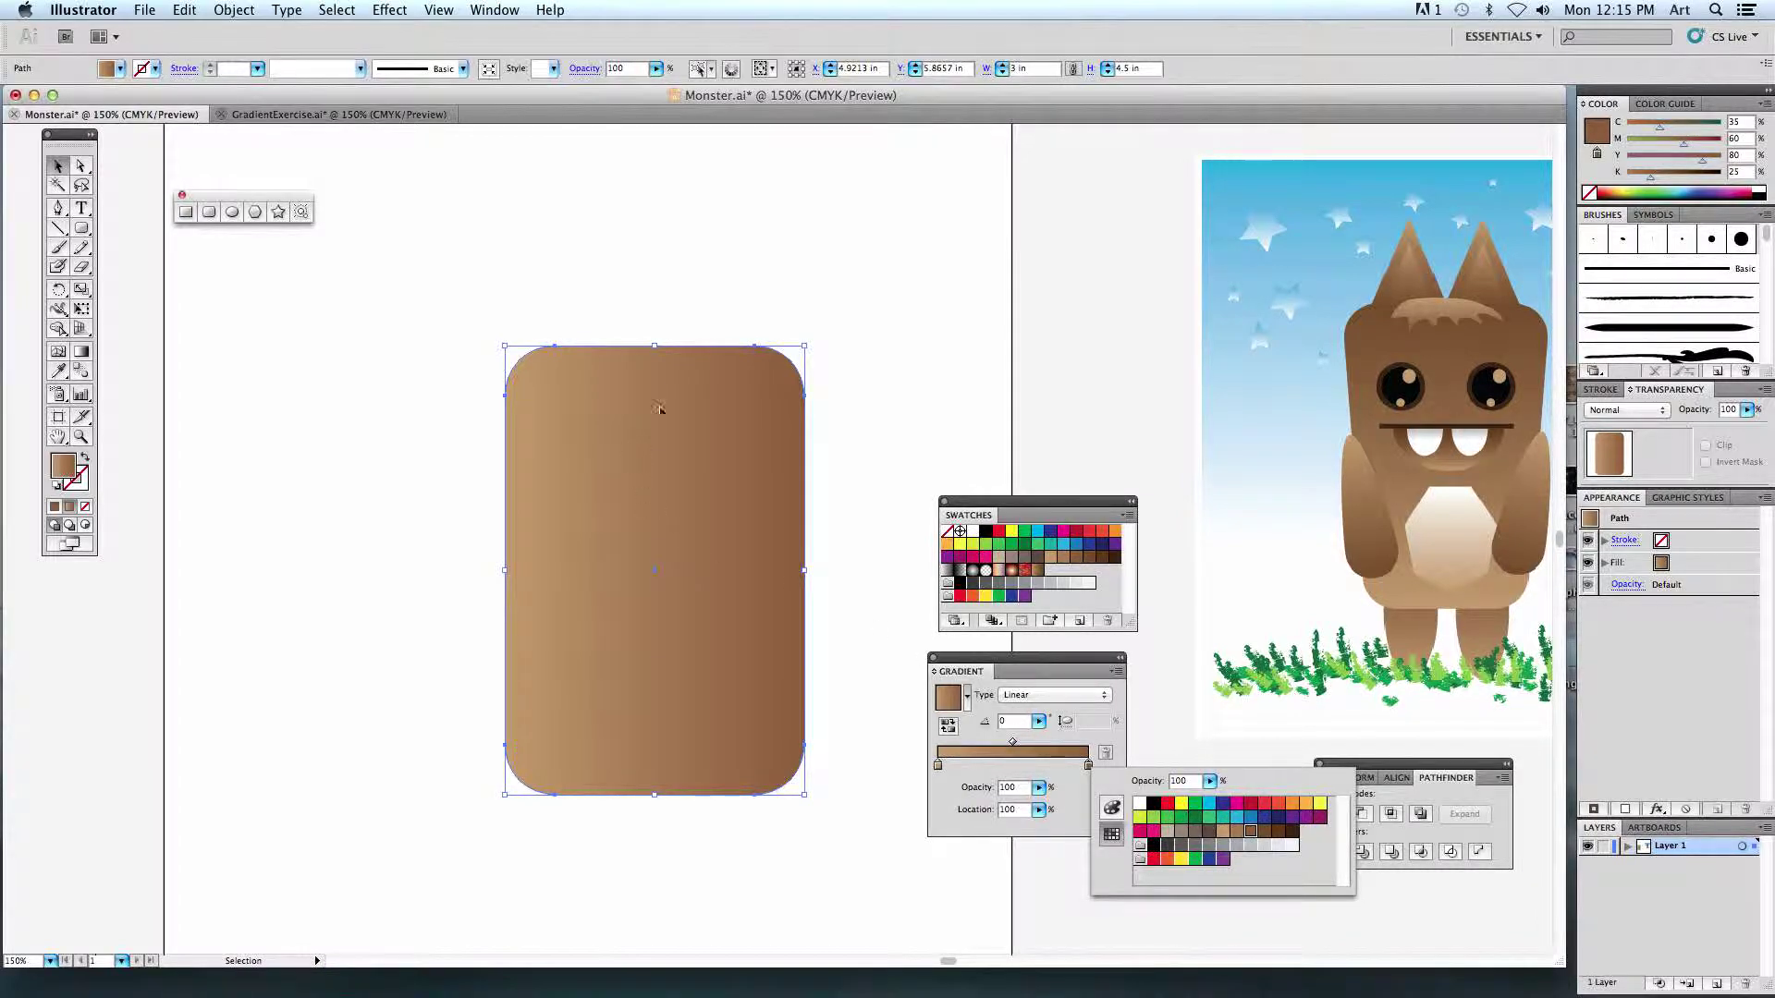
Set the body's linear gradient angle to 90°.
click(1017, 721)
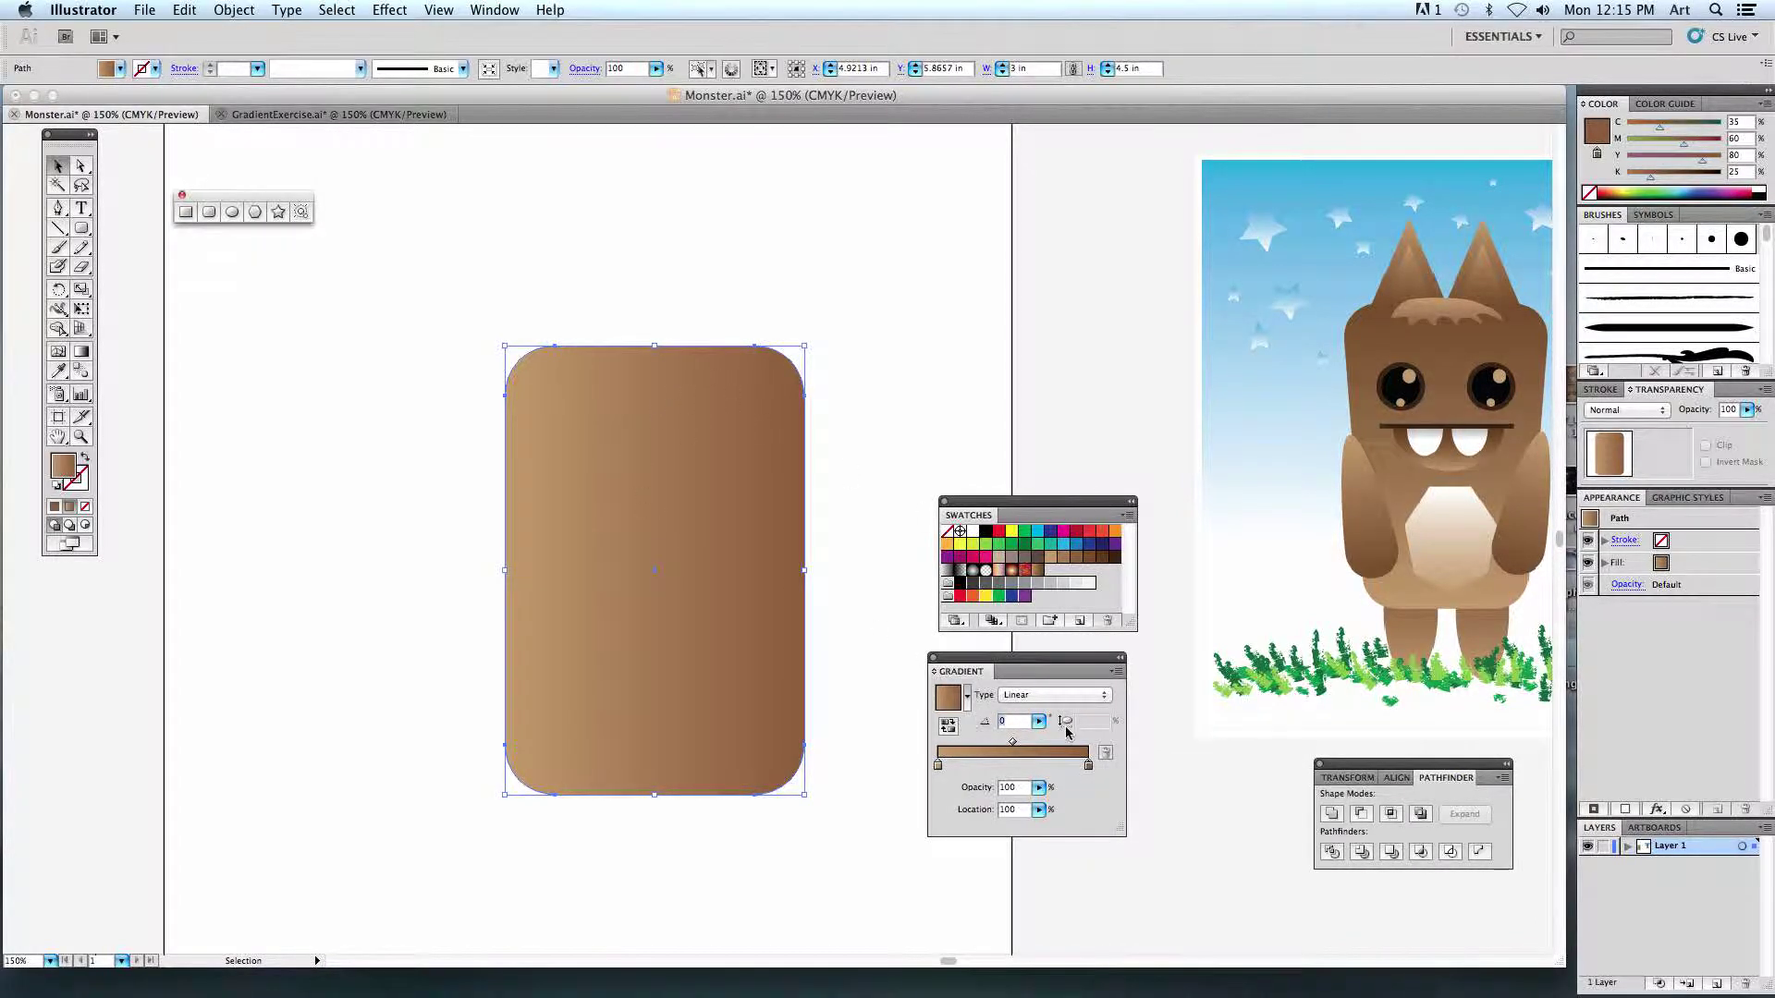
text(90)
key(Return)
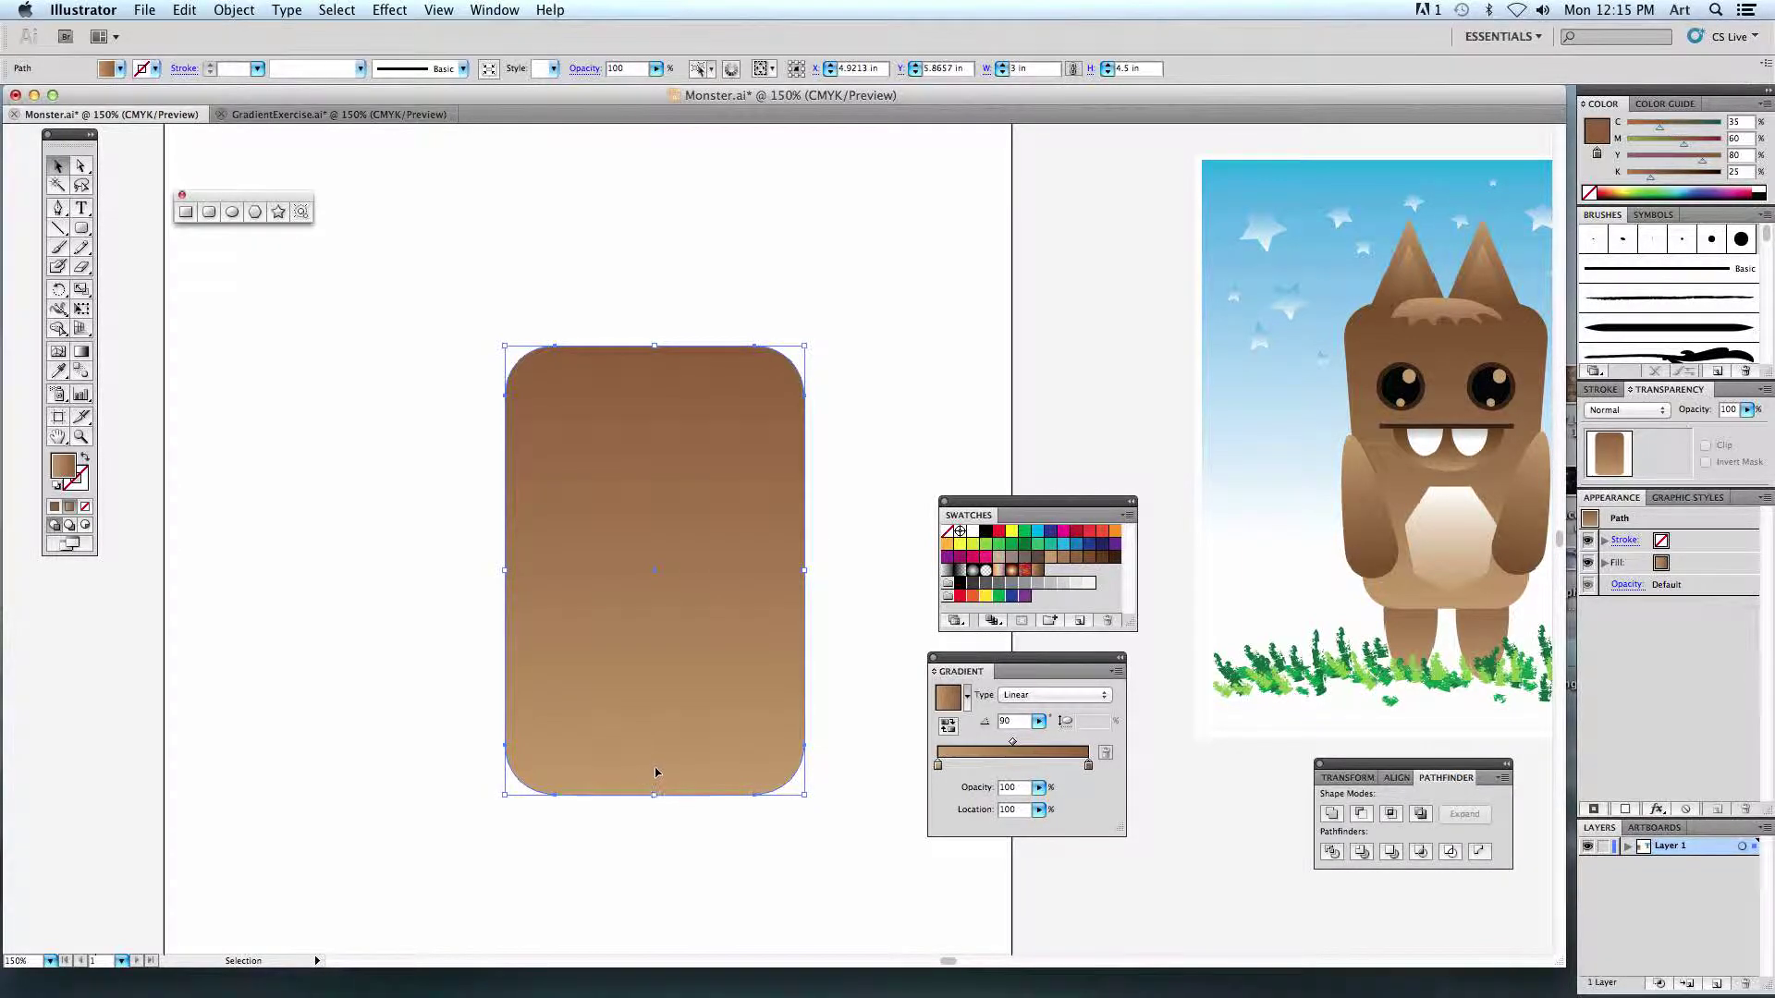
Taper the body toward its base by moving the bottom corner anchor points inward on both sides, and deselect it.
click(80, 167)
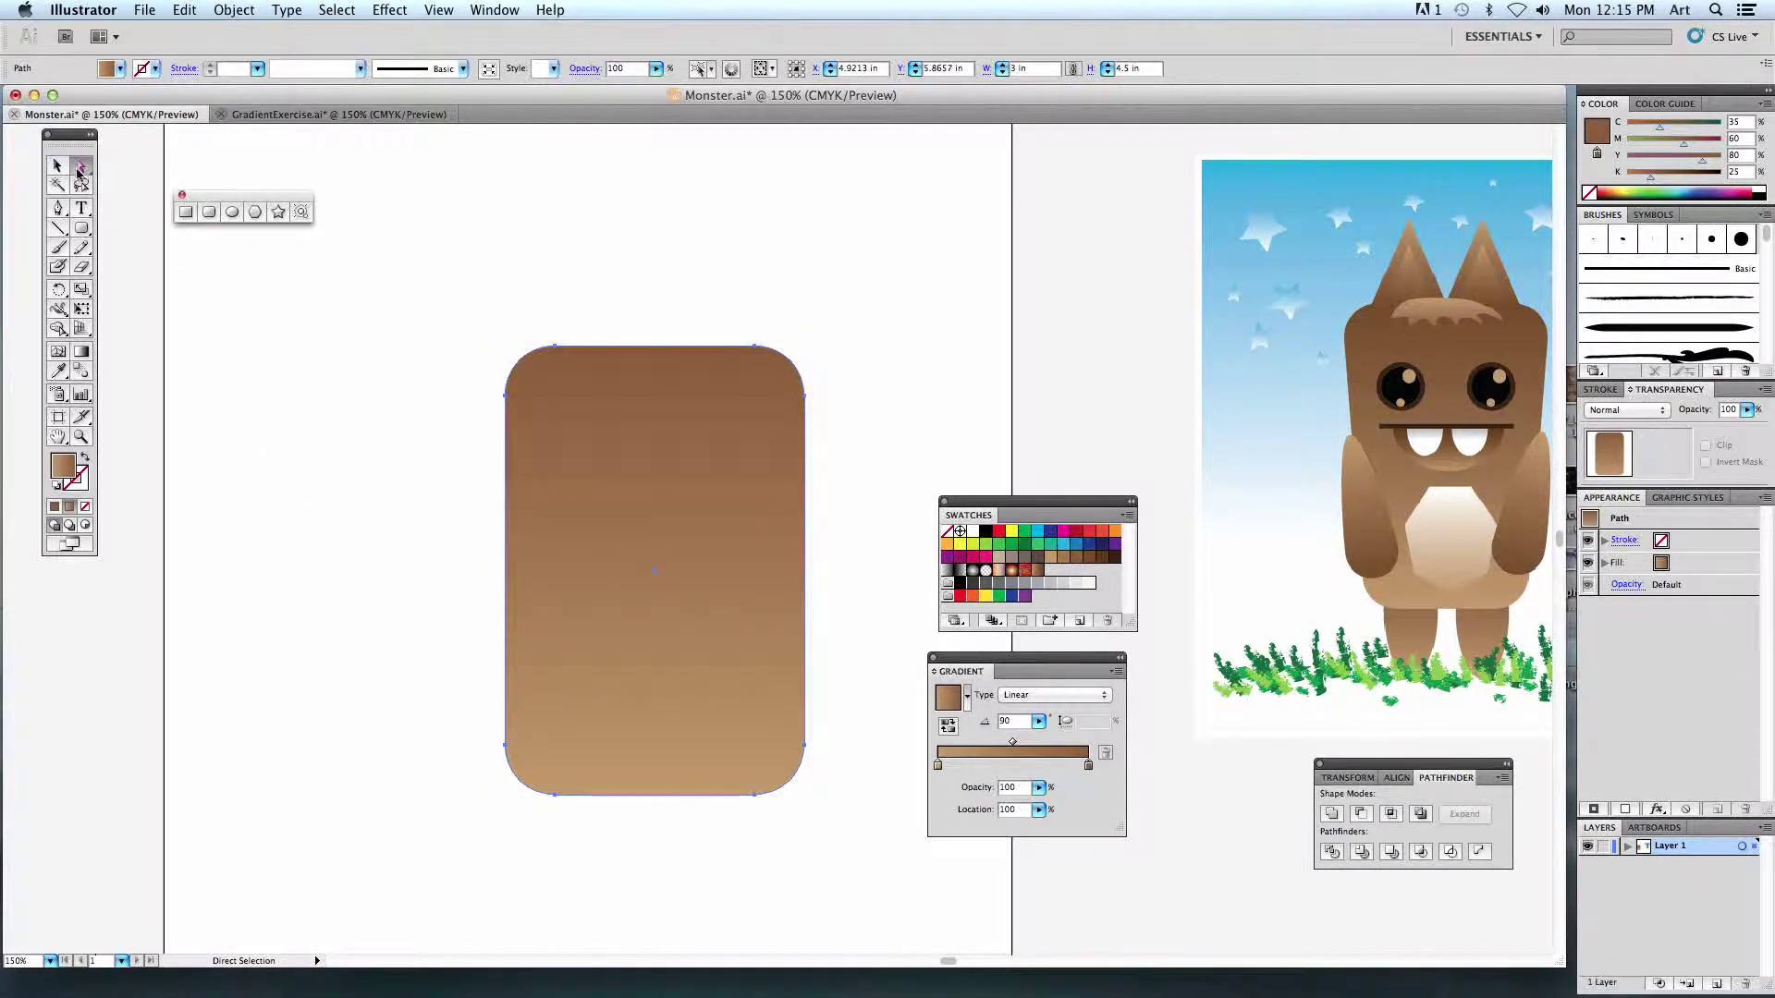
drag(450, 716, 585, 825)
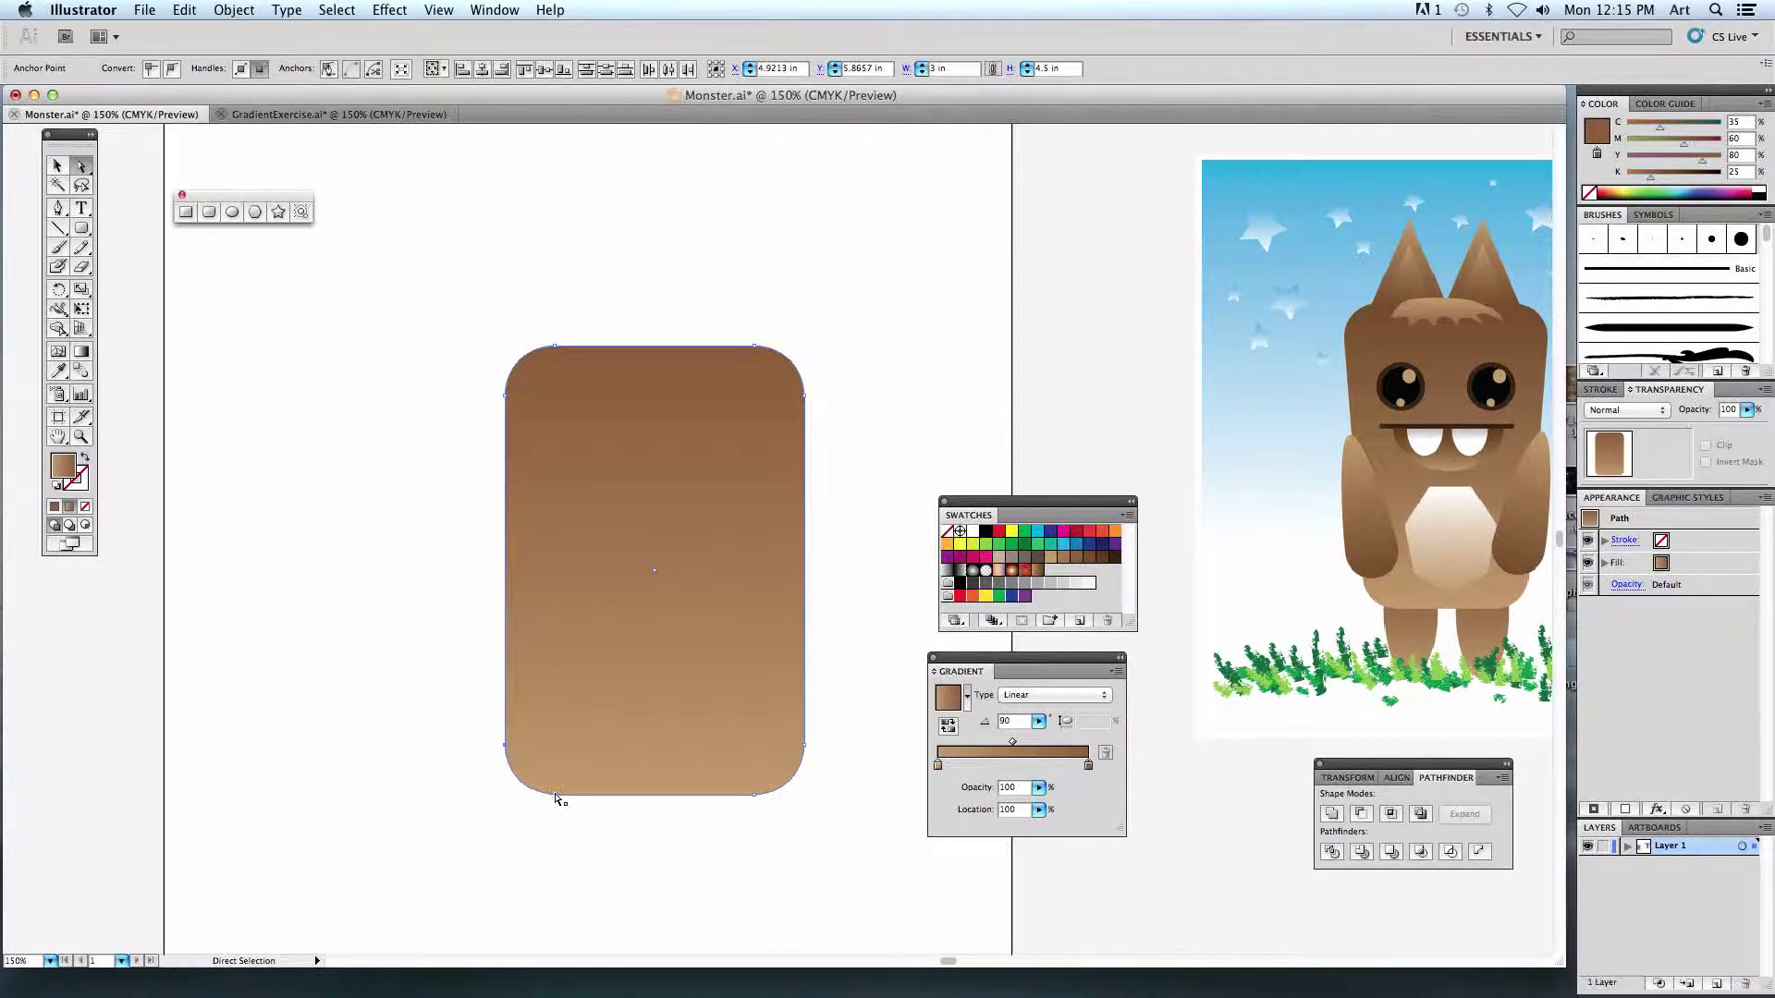
drag(556, 796, 590, 792)
drag(825, 741, 715, 794)
click(757, 825)
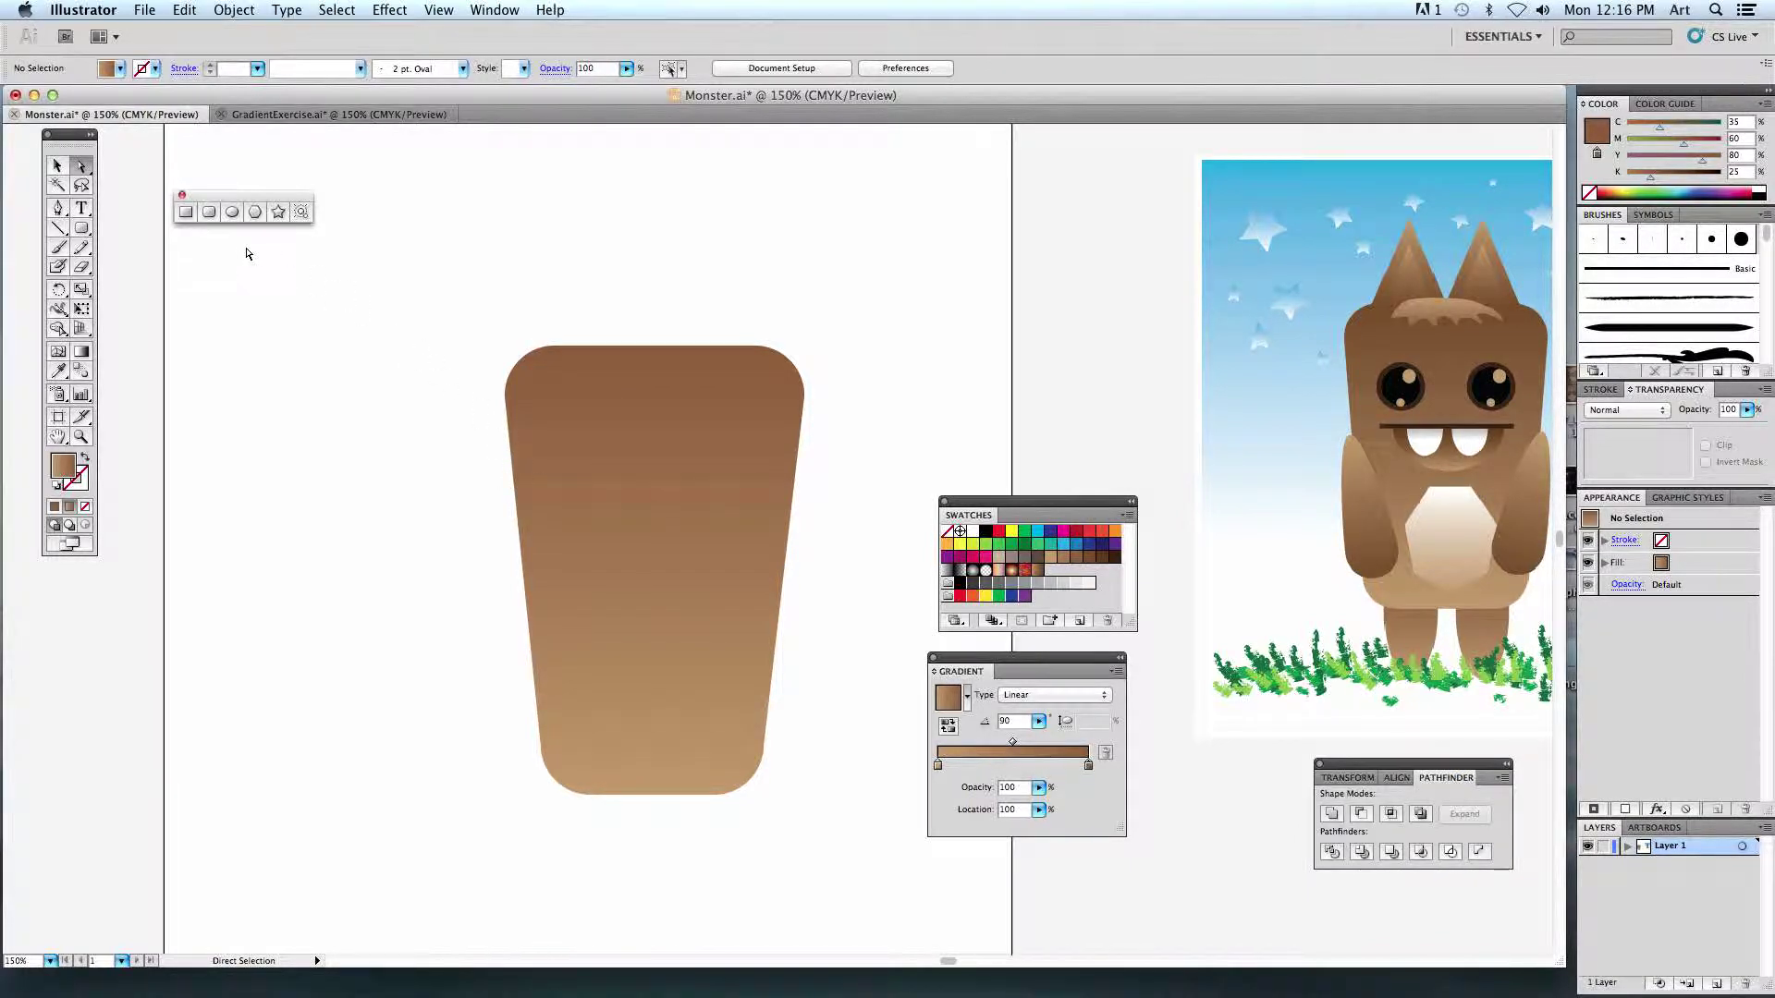
Draw a circle about 0.8 in wide beside the body, filled dark brown (C=40 M=70 Y=100 K=50), and deselect it.
click(233, 213)
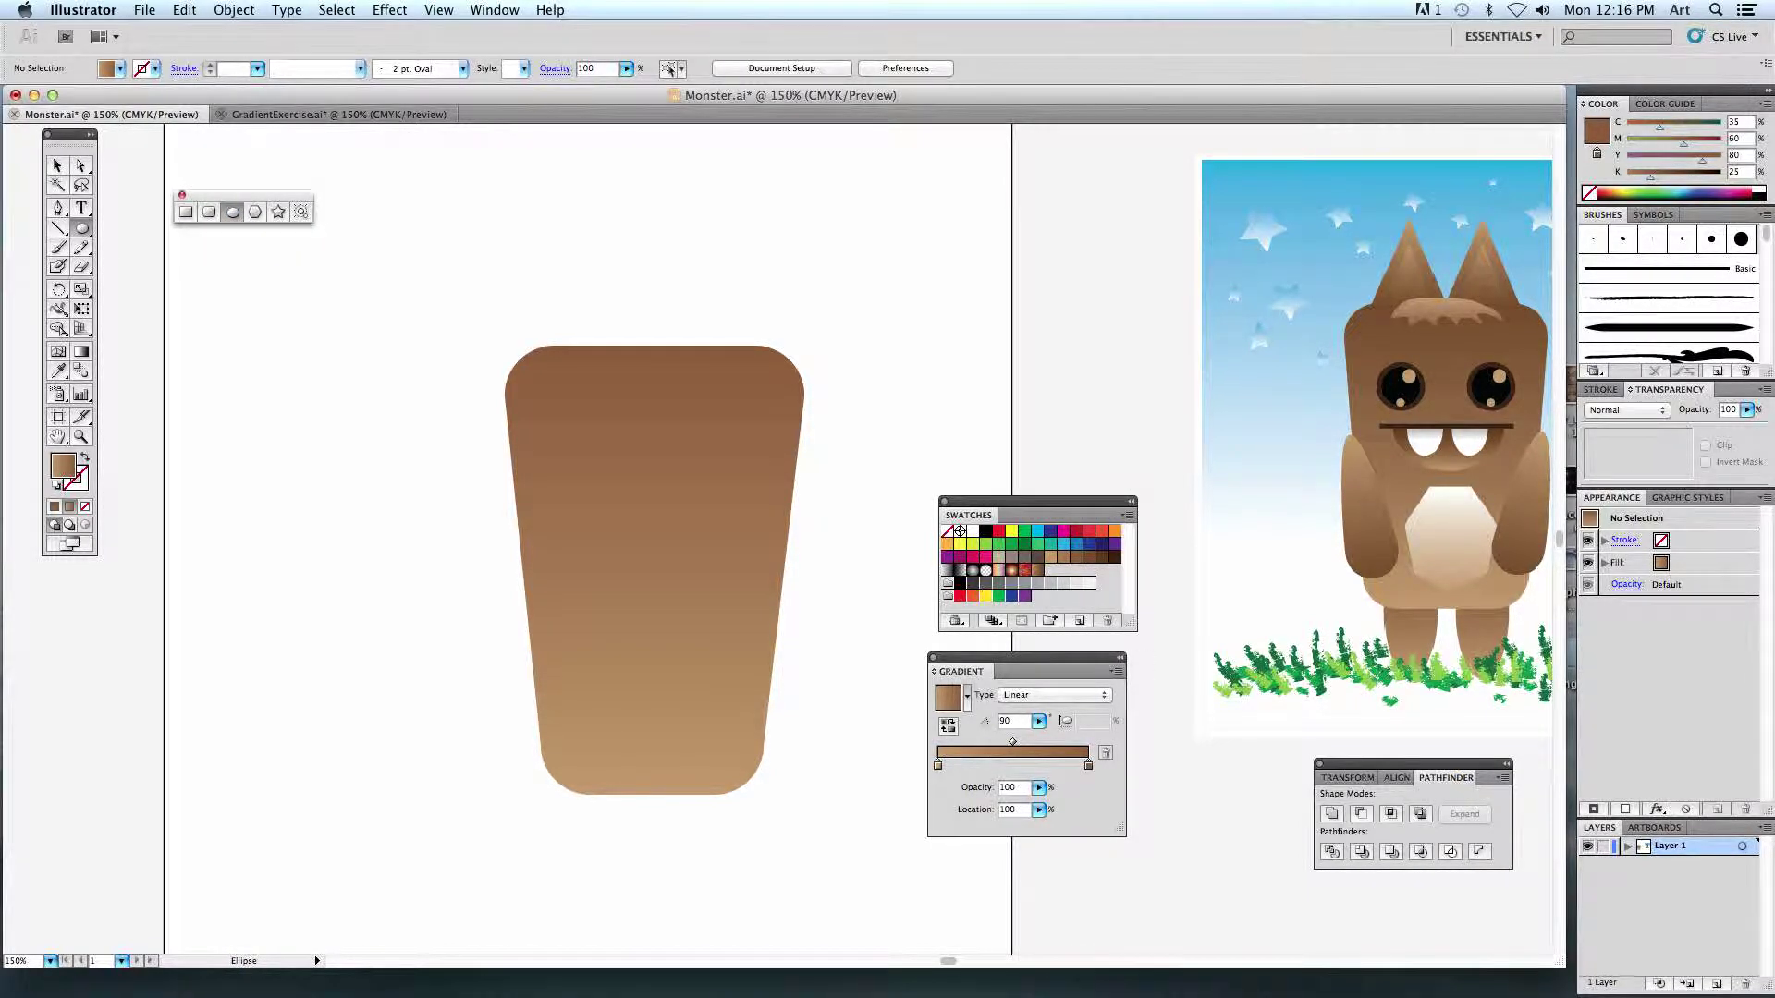
click(1102, 556)
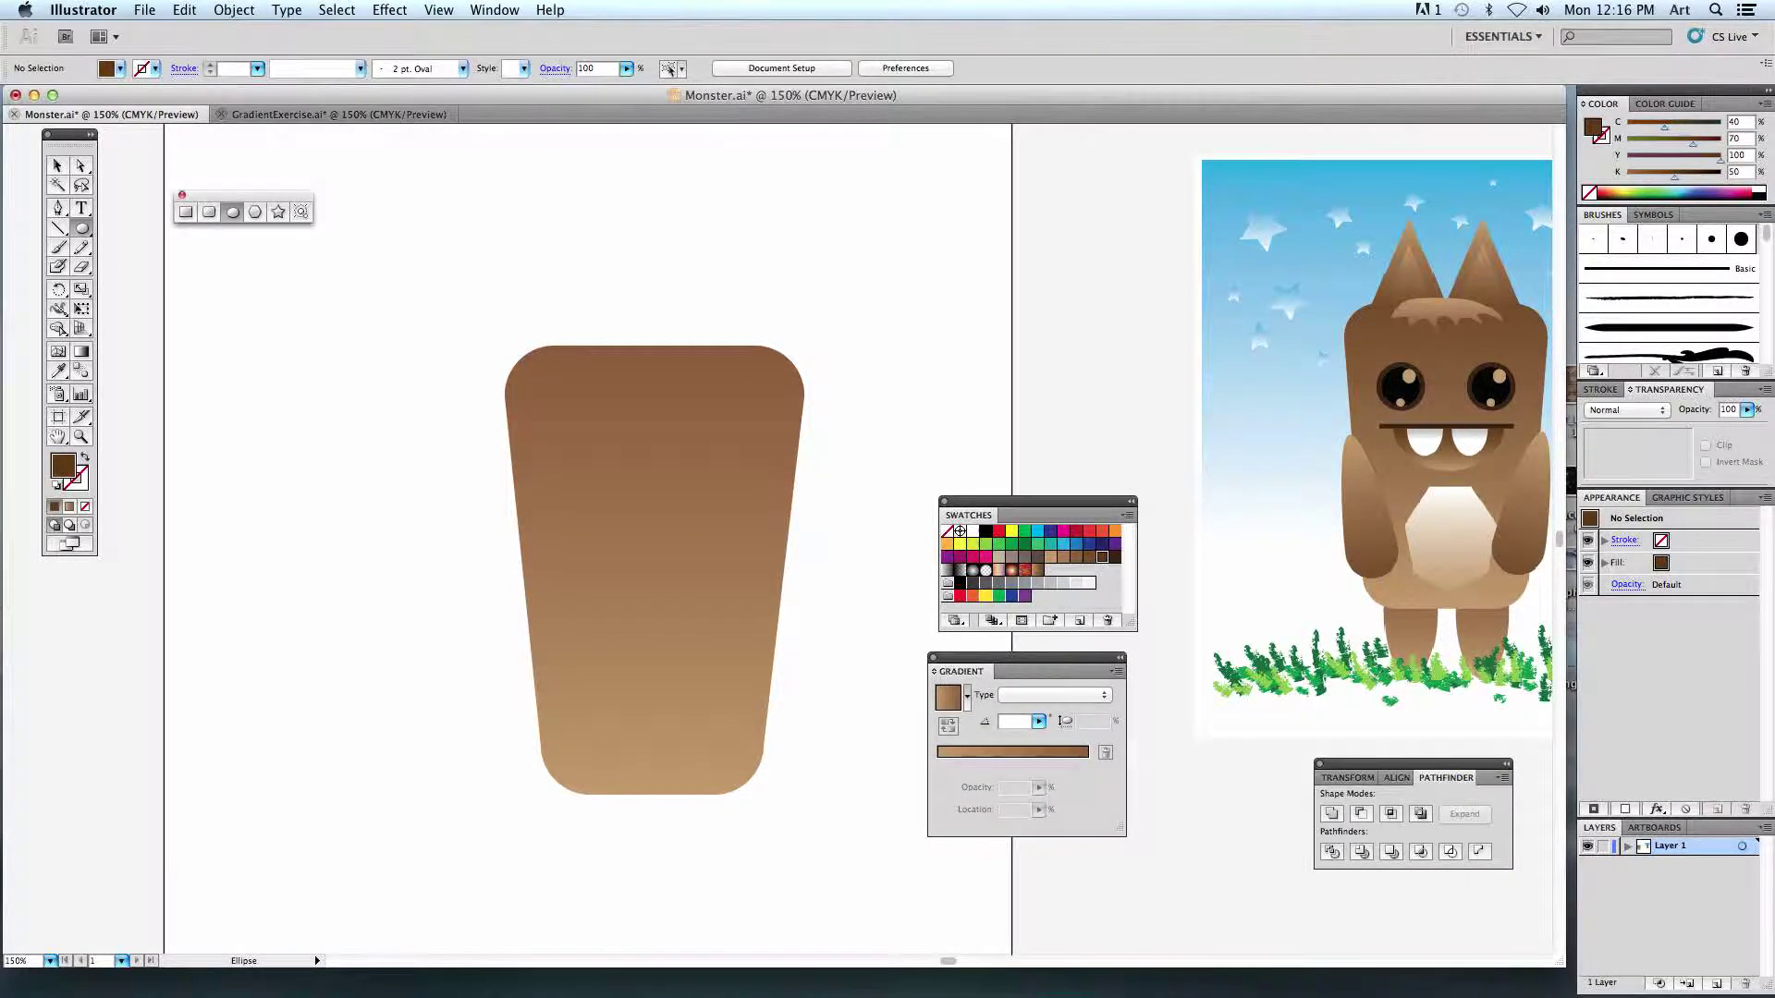
drag(285, 431, 336, 512)
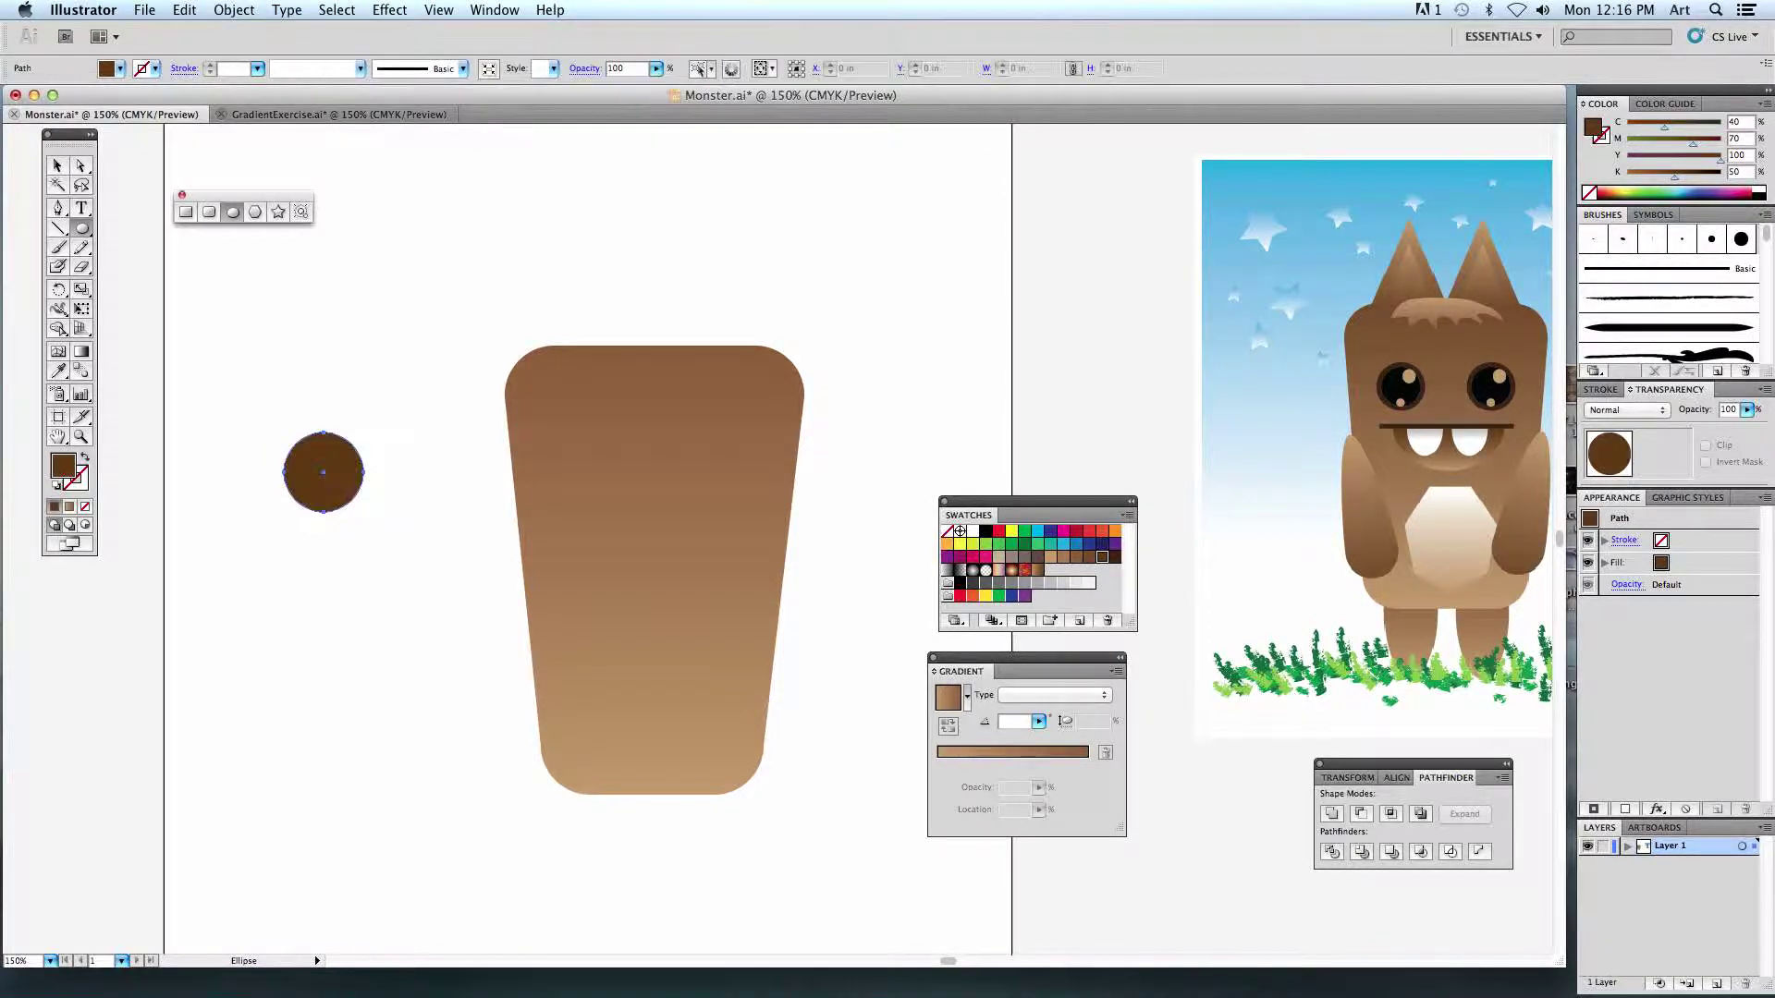
key(super+shift+a)
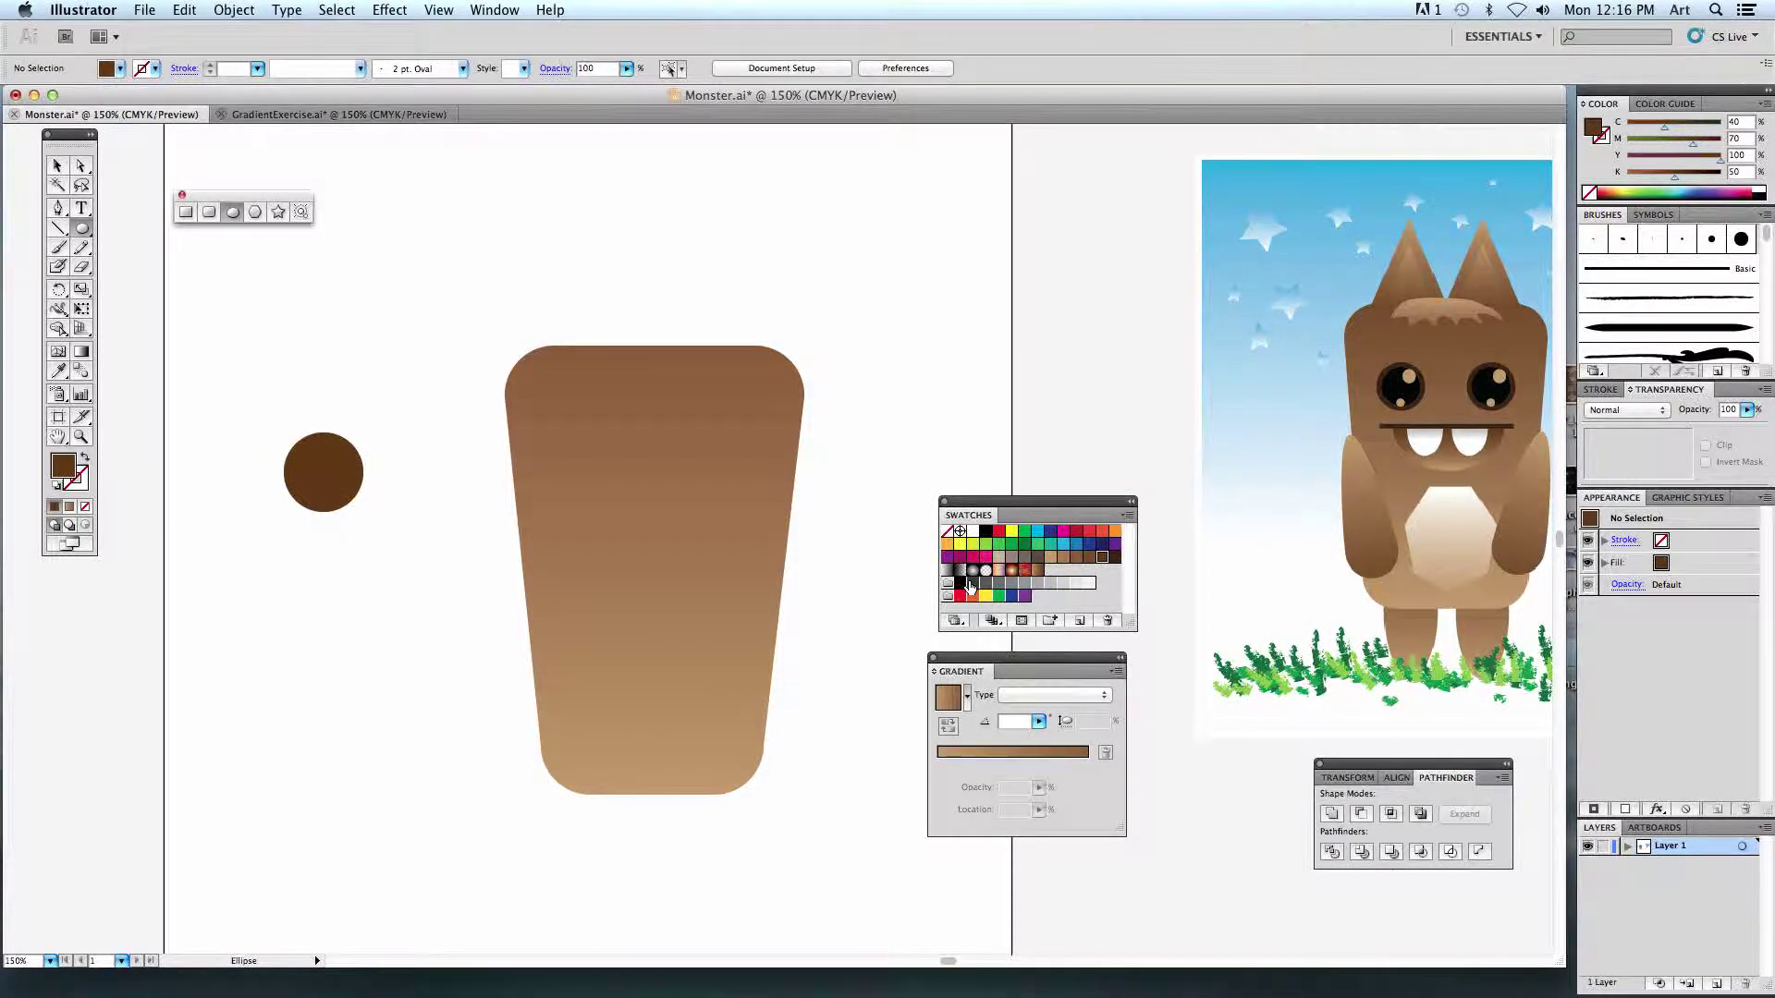
Draw a black circle about 0.65 in wide centered on the dark brown circle as the pupil, and deselect it.
click(985, 536)
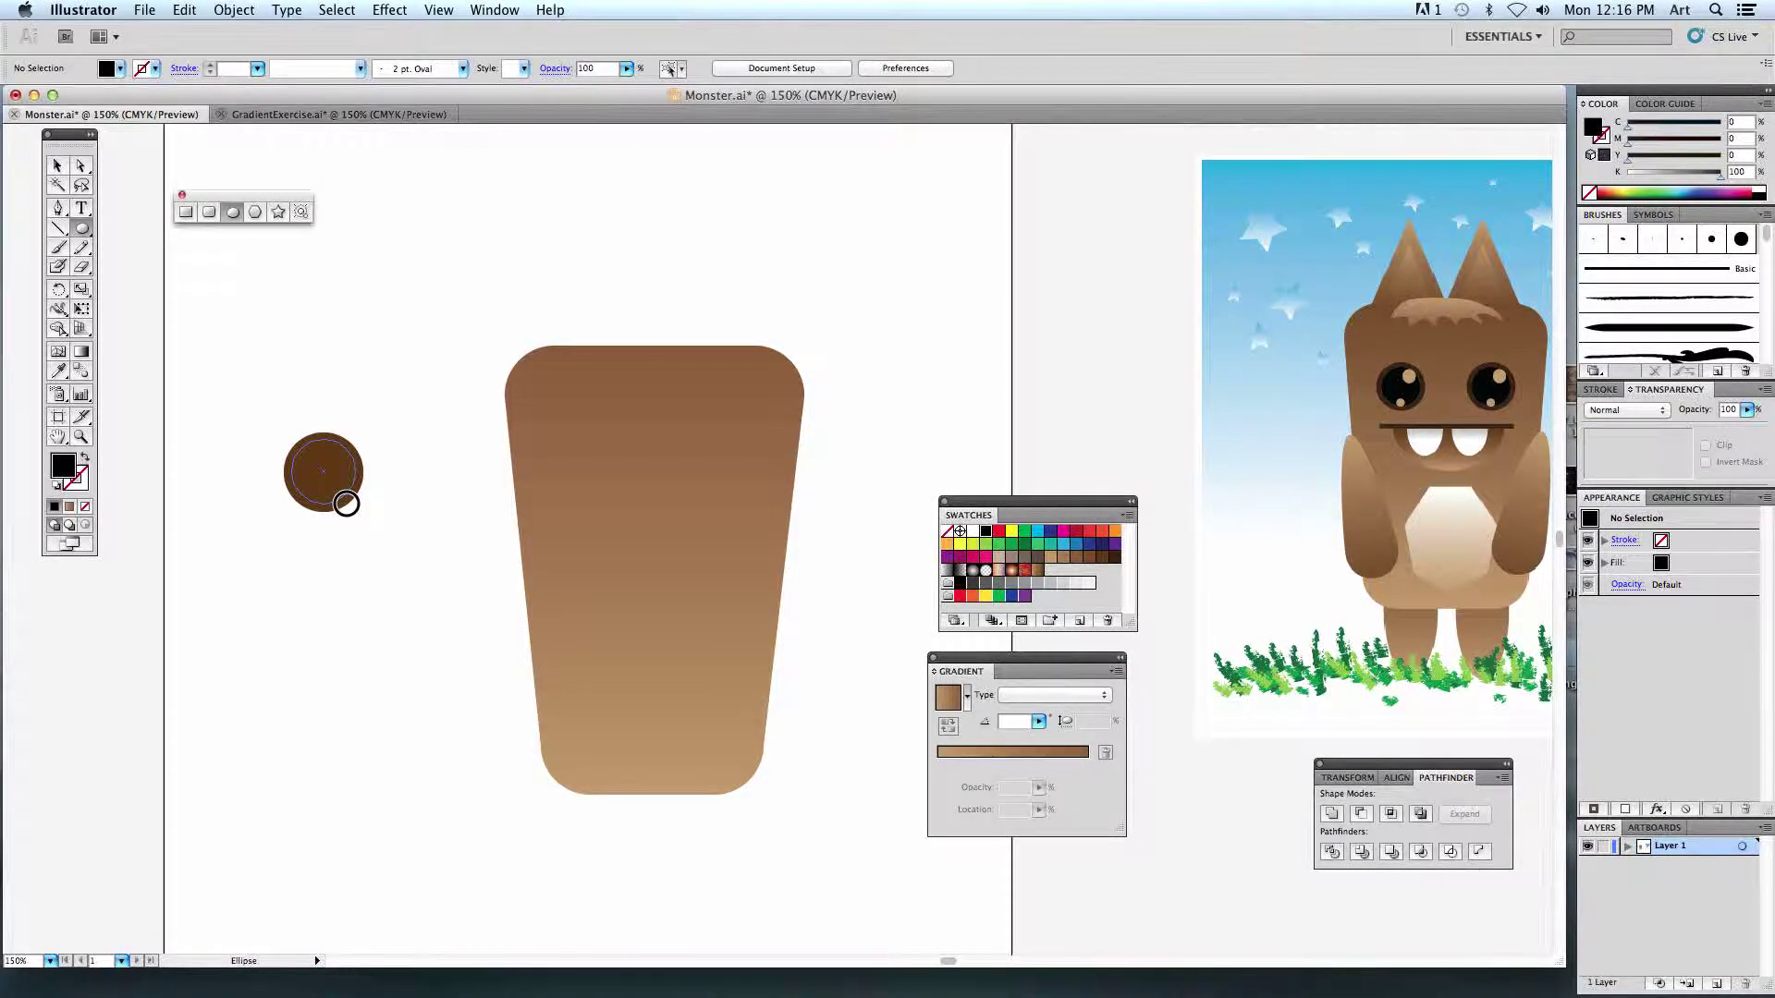
drag(323, 473, 356, 507)
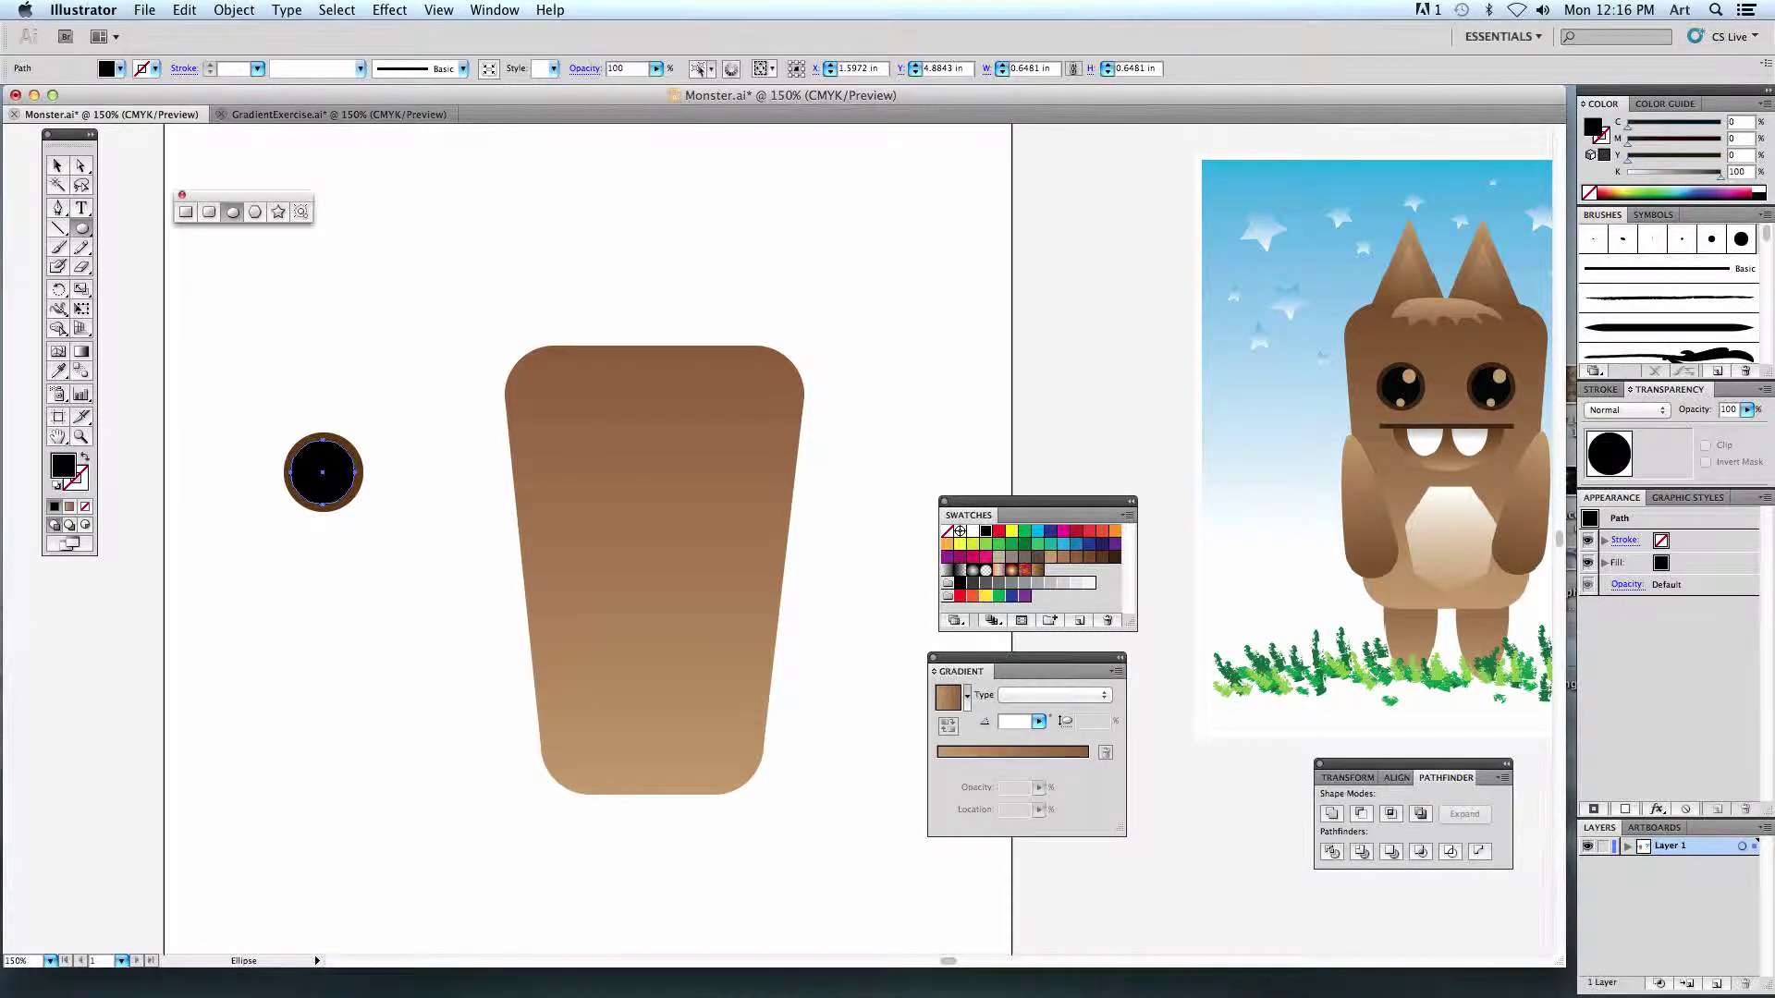
click(57, 165)
click(240, 438)
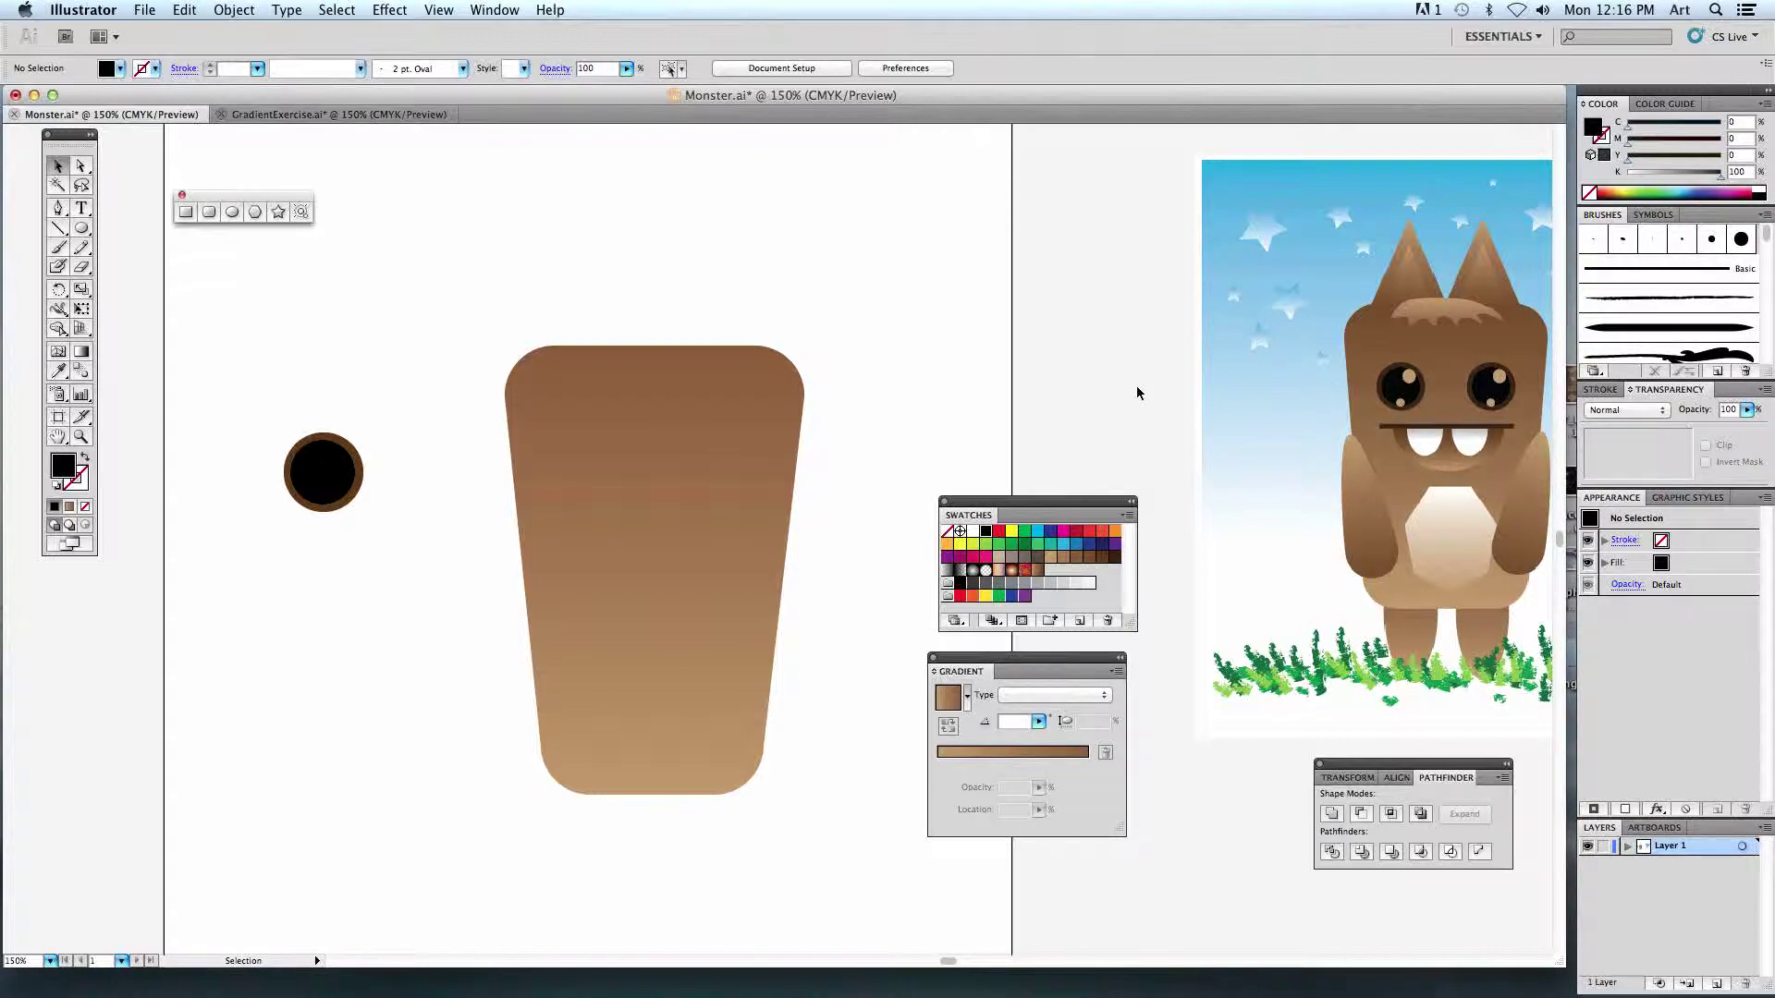
Add two light brown (C=25 M=40 Y=65 K=0) eye highlights, about 0.12 in at the pupil's upper right and 0.09 in near its bottom.
click(1050, 557)
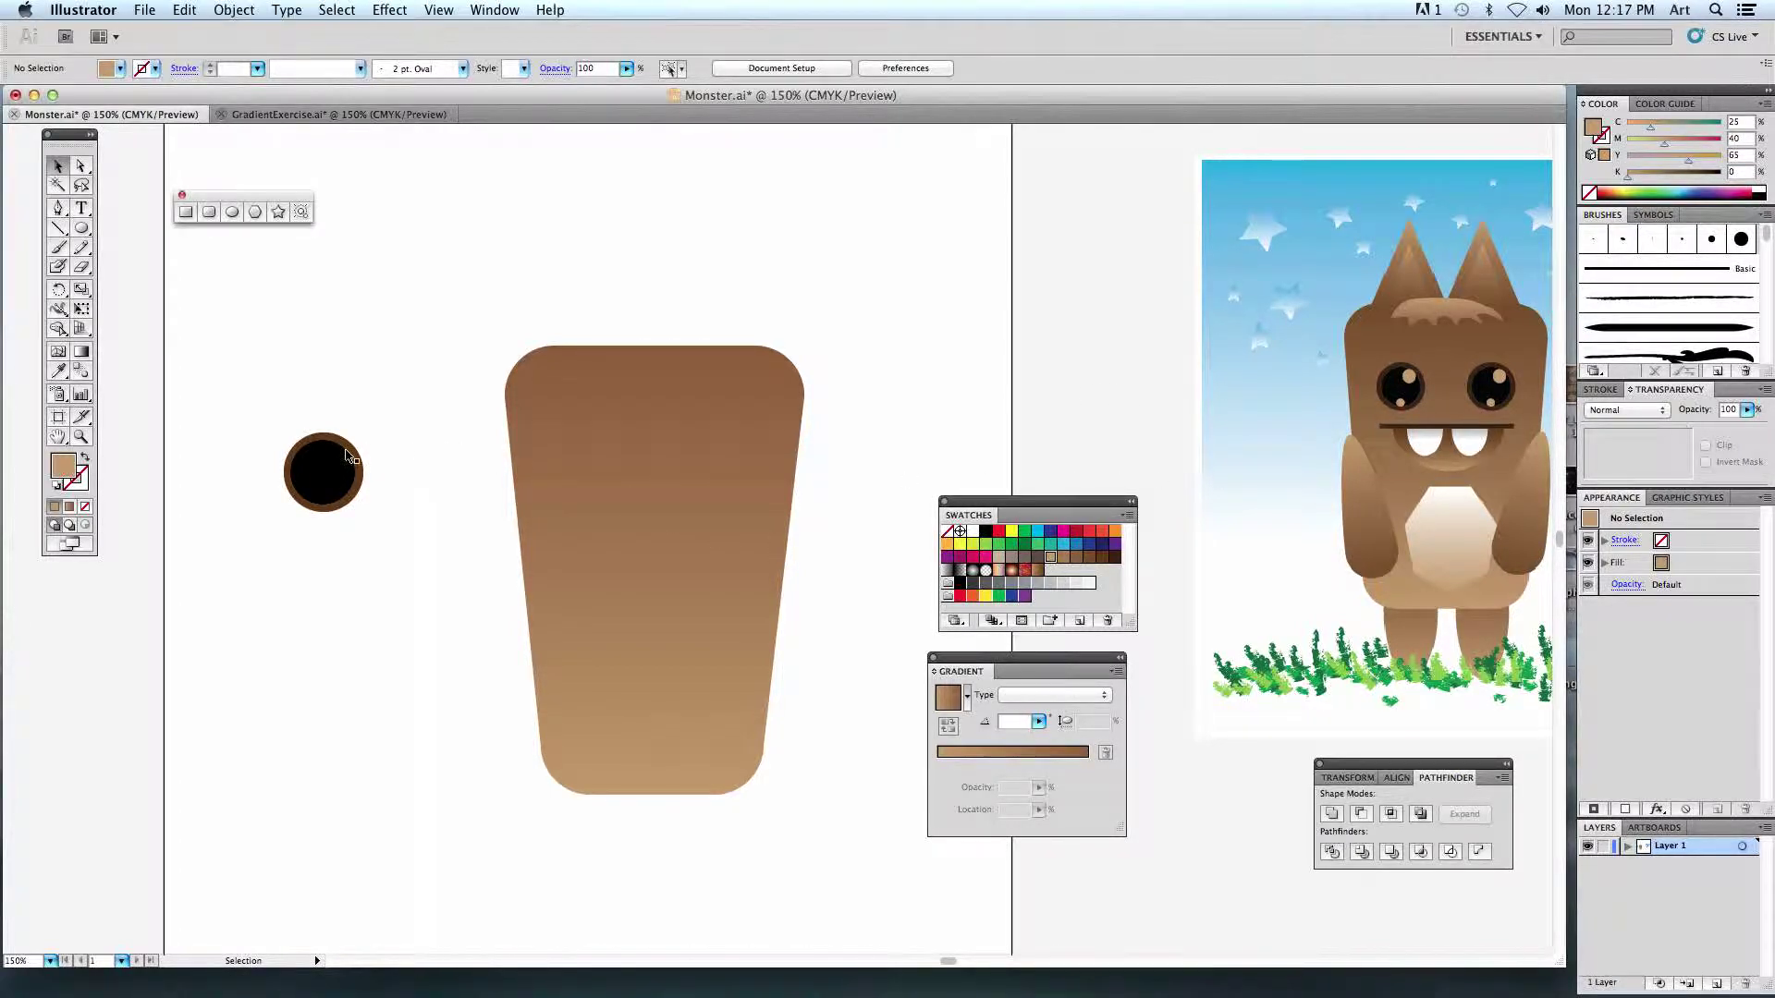
click(233, 213)
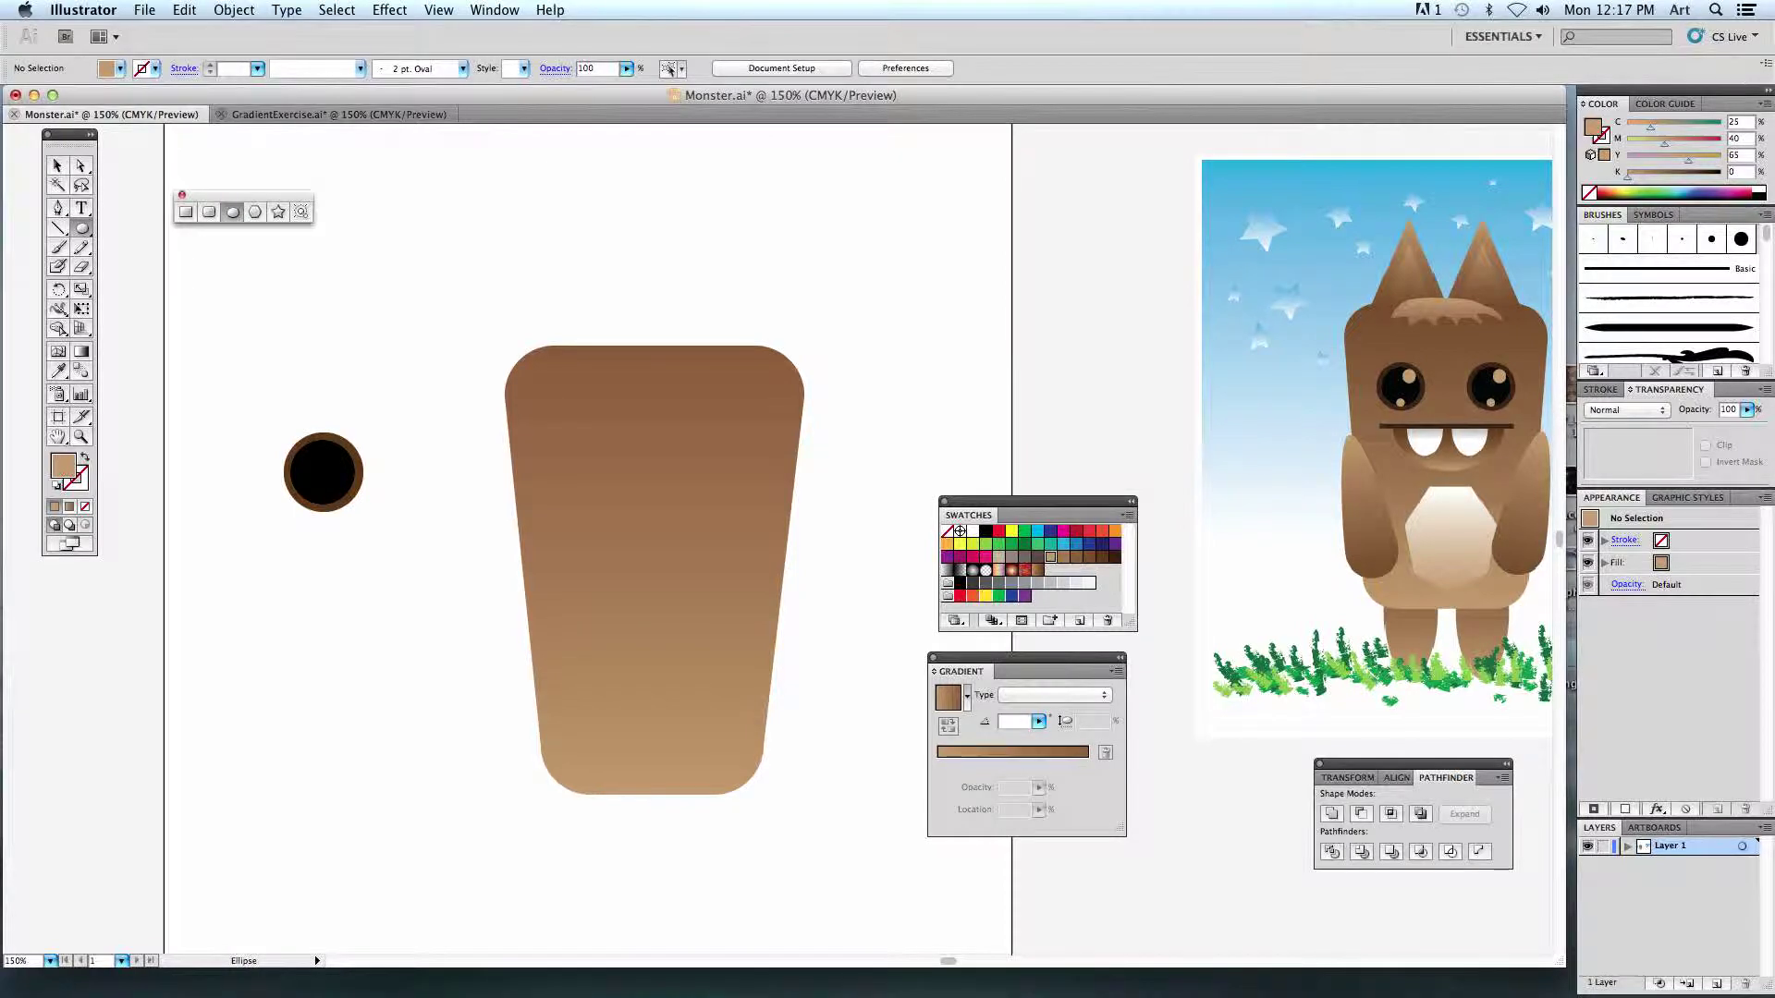
drag(334, 452, 344, 463)
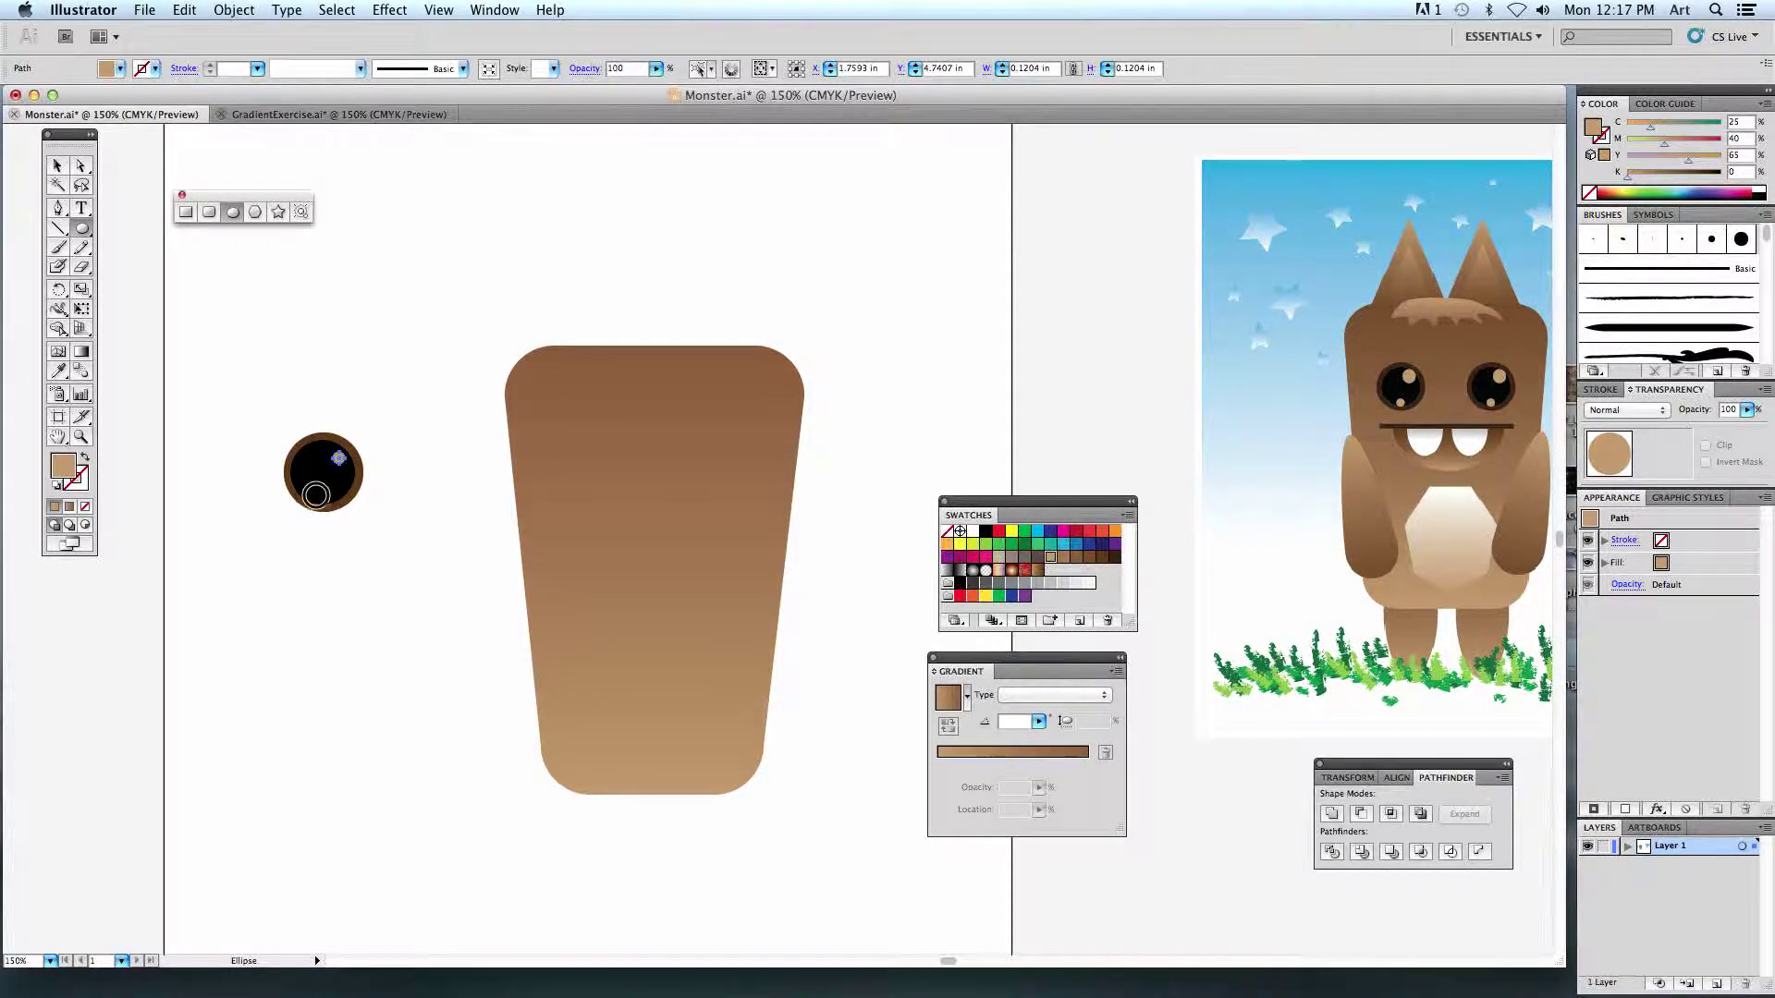
click(57, 166)
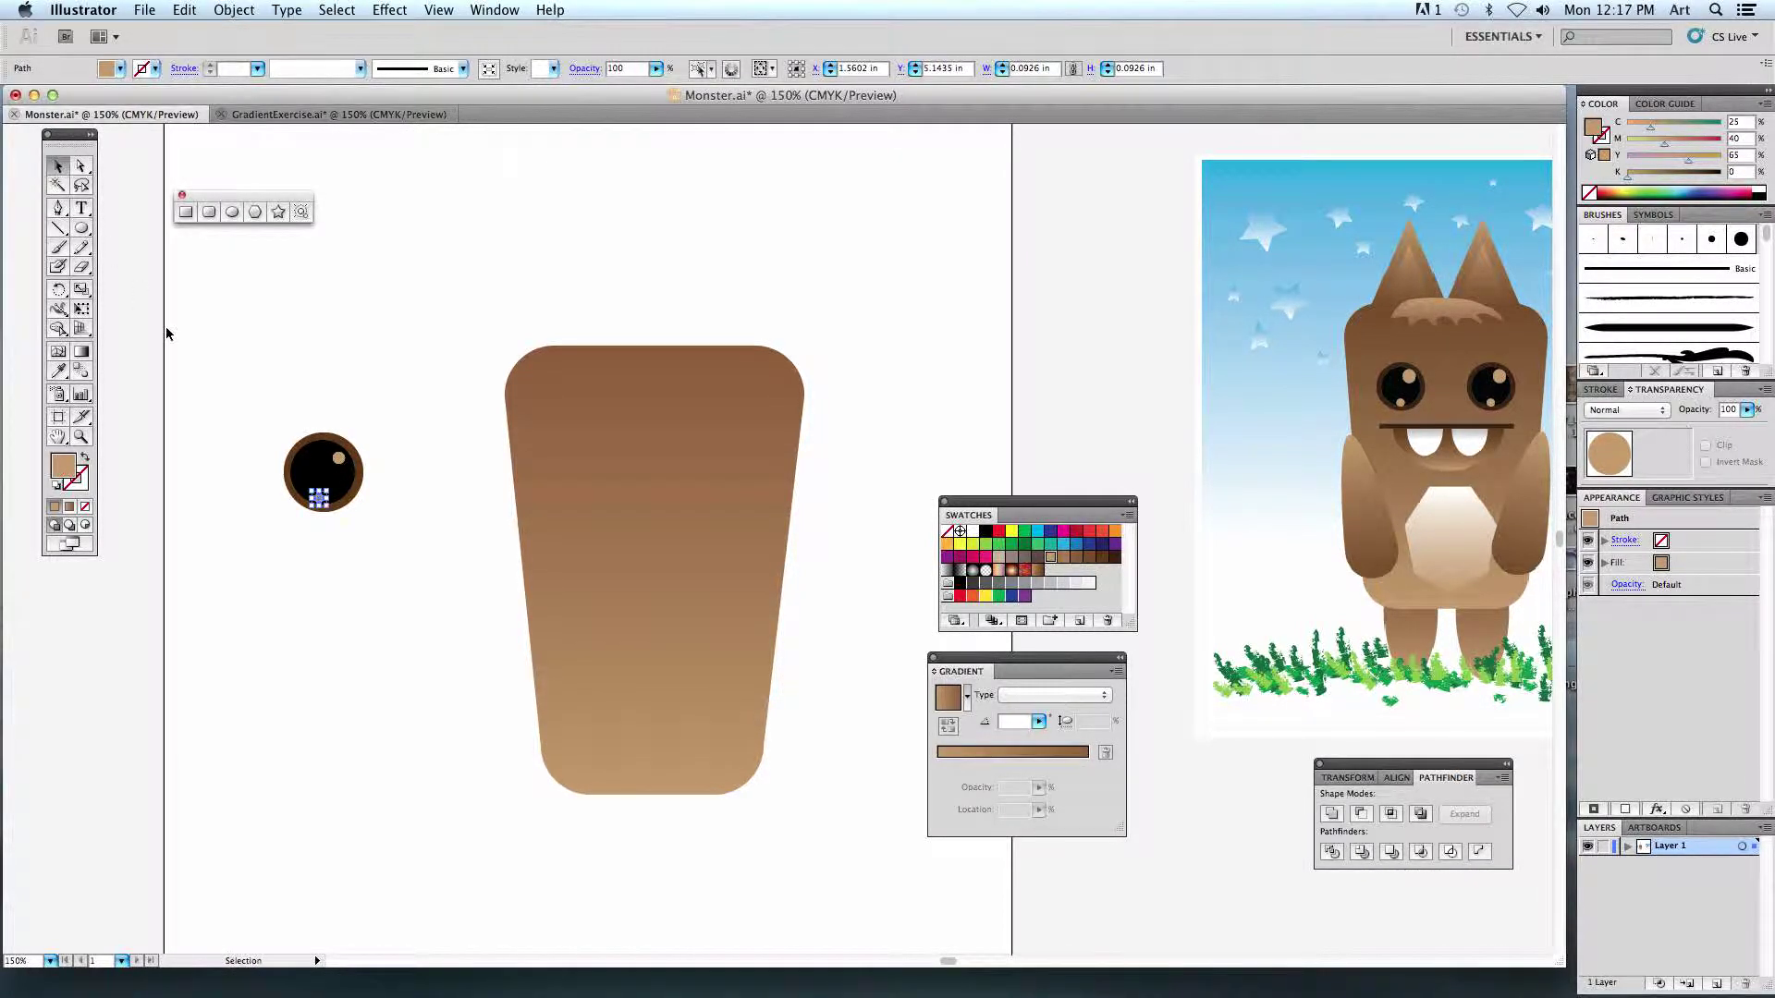
click(244, 412)
drag(318, 499, 320, 500)
click(413, 536)
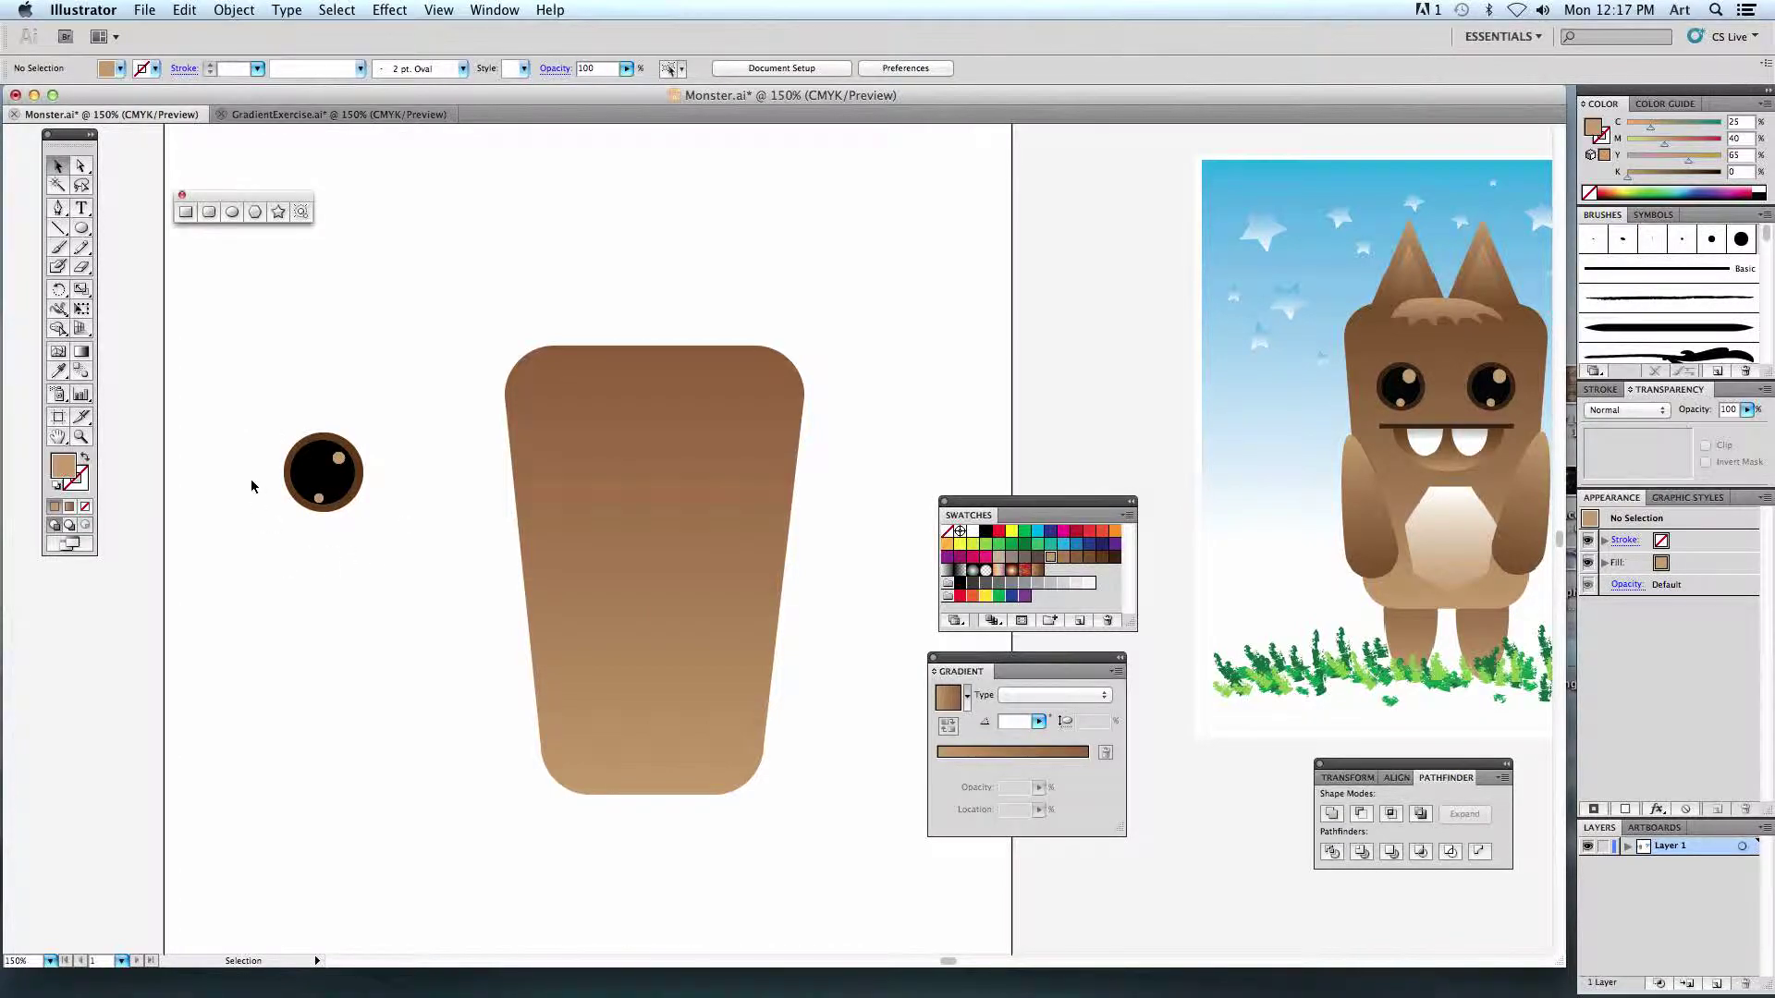
Select all the circles of the eye beside the body and group them into one object.
drag(392, 547, 222, 390)
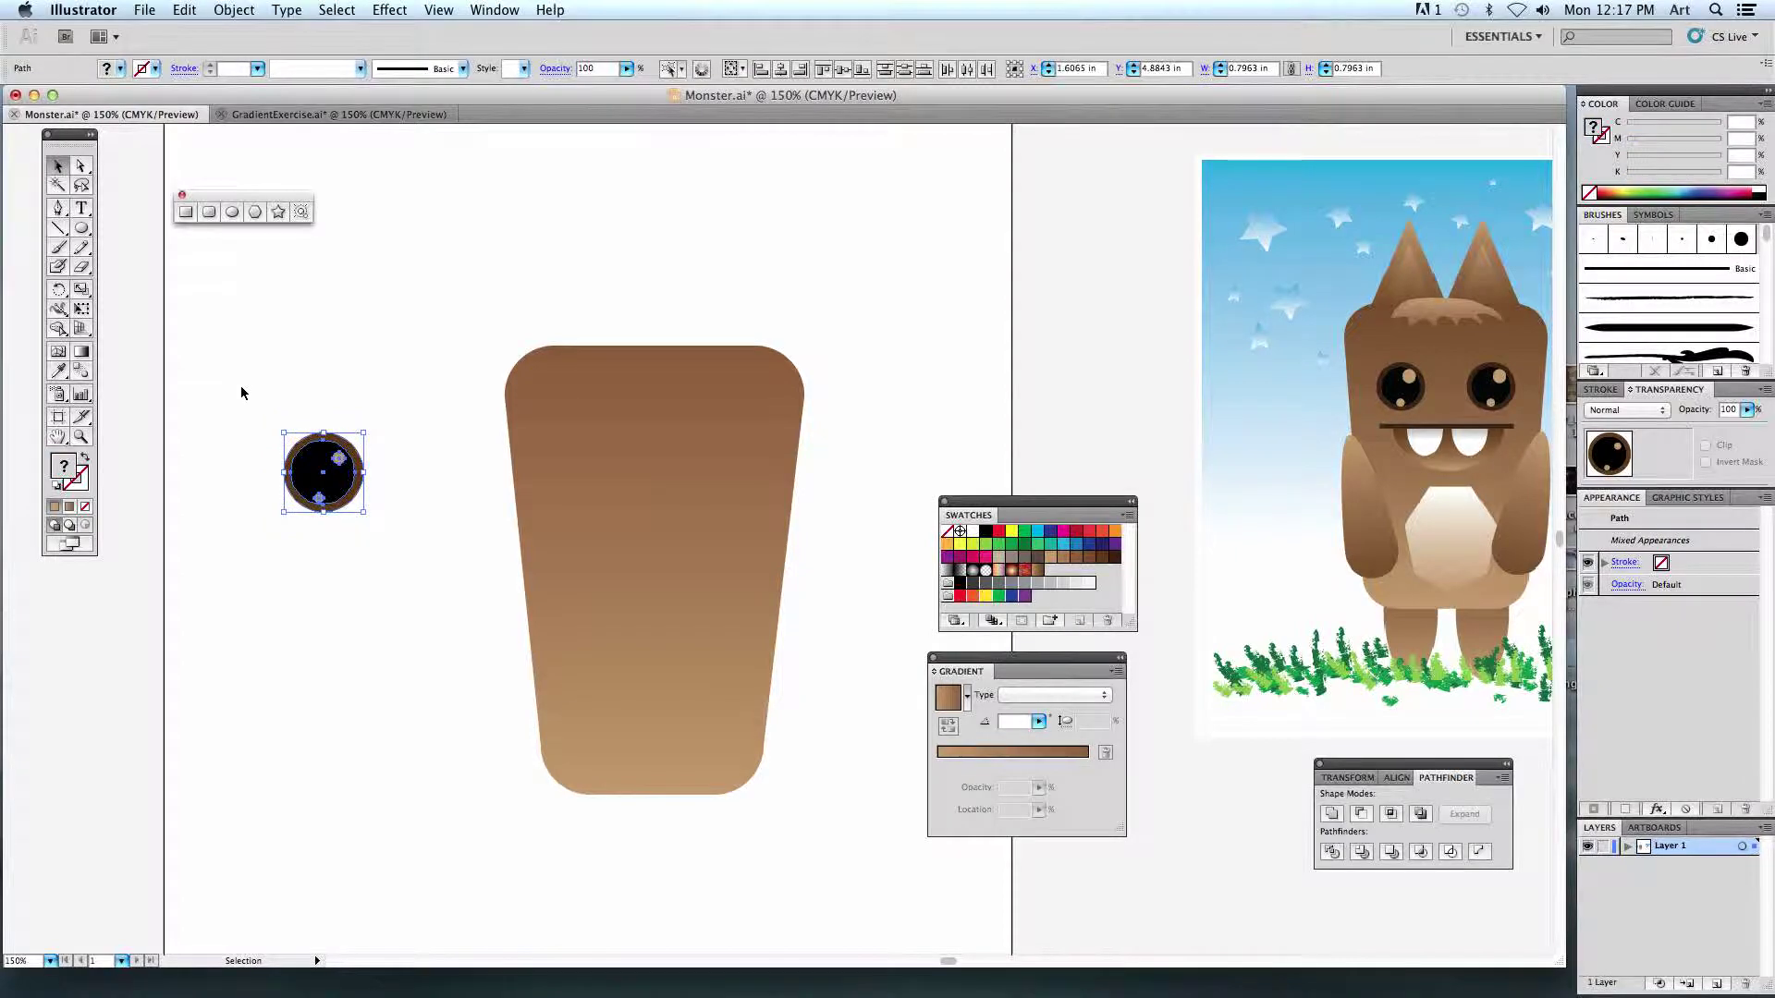
key(a)
key(v)
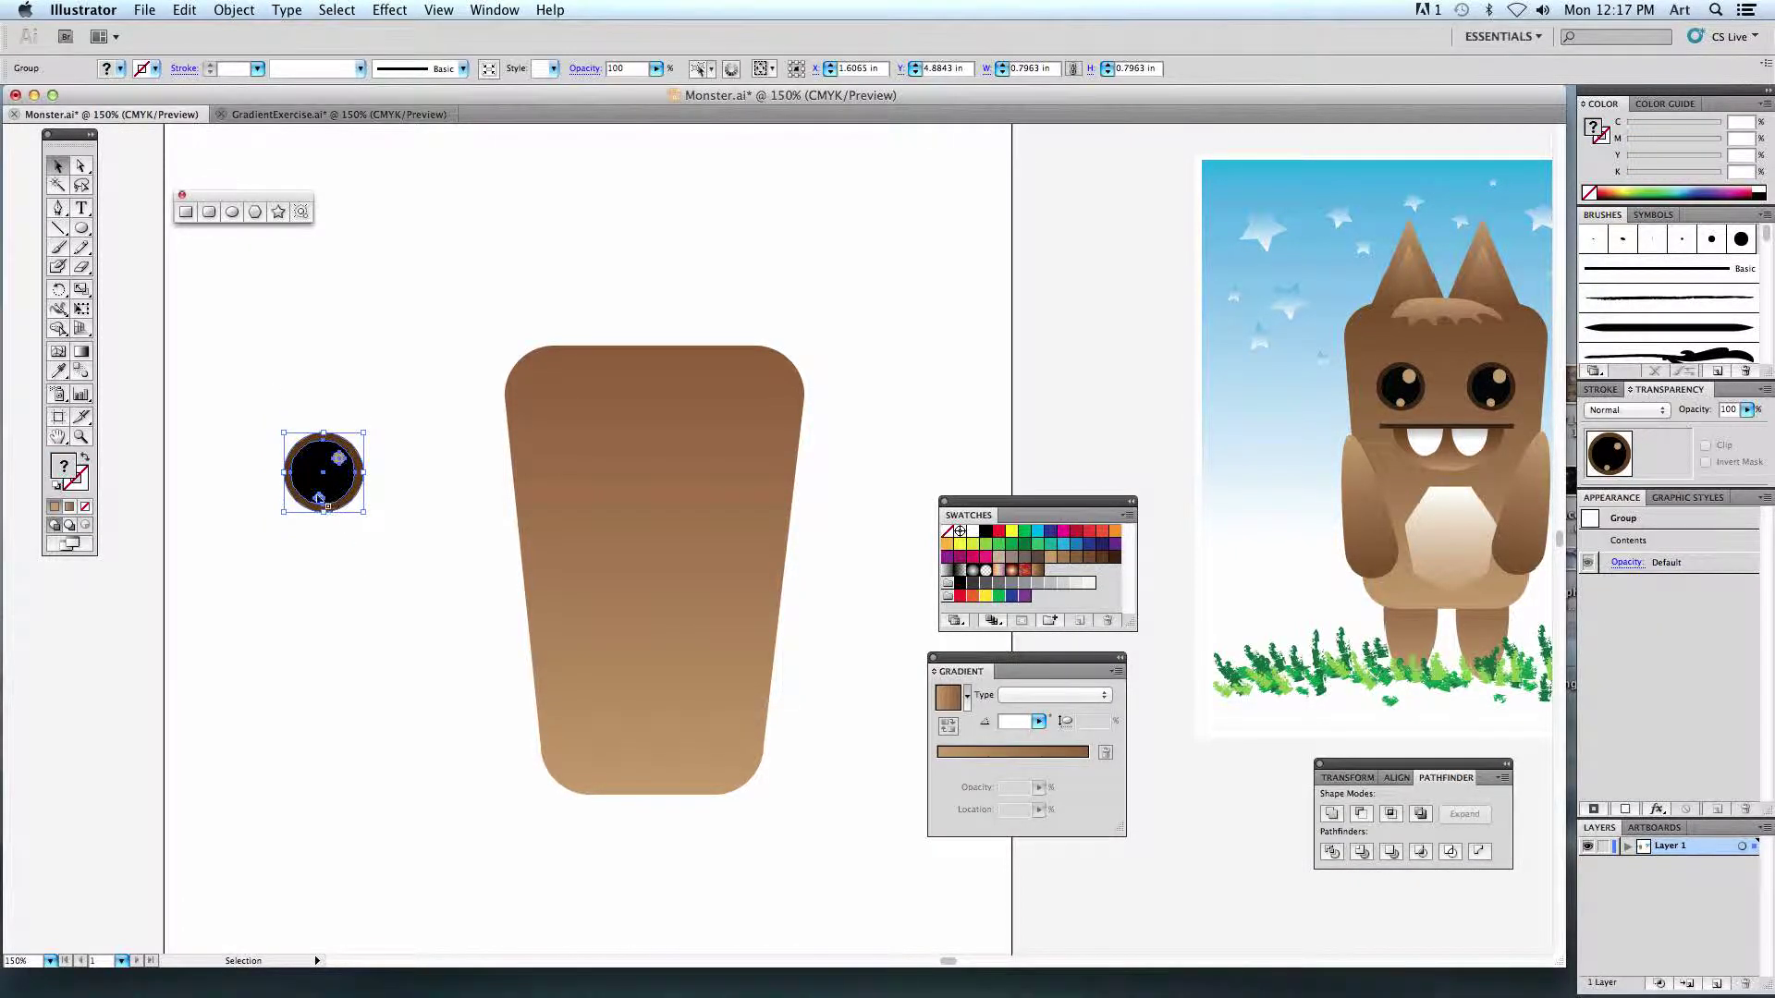
Move the eye group onto the upper left of the body, duplicate it level beside it as the second eye, and deselect.
click(368, 553)
drag(336, 497, 608, 463)
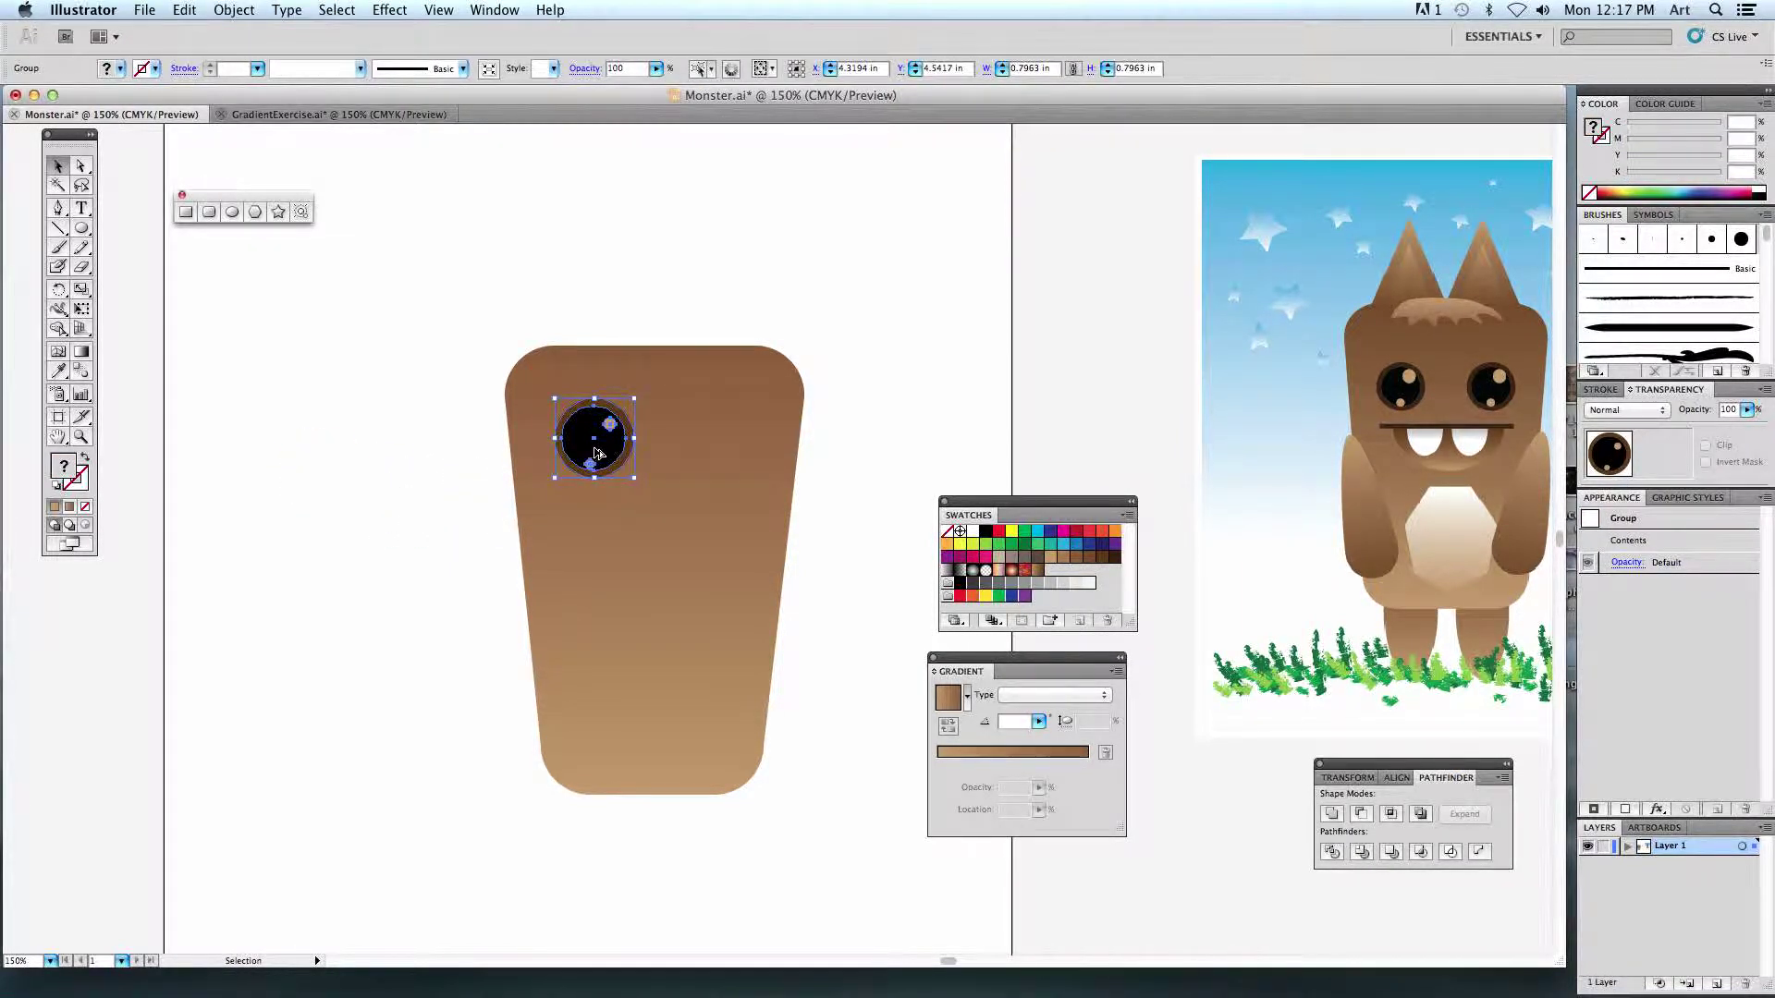
drag(594, 453, 708, 451)
click(415, 571)
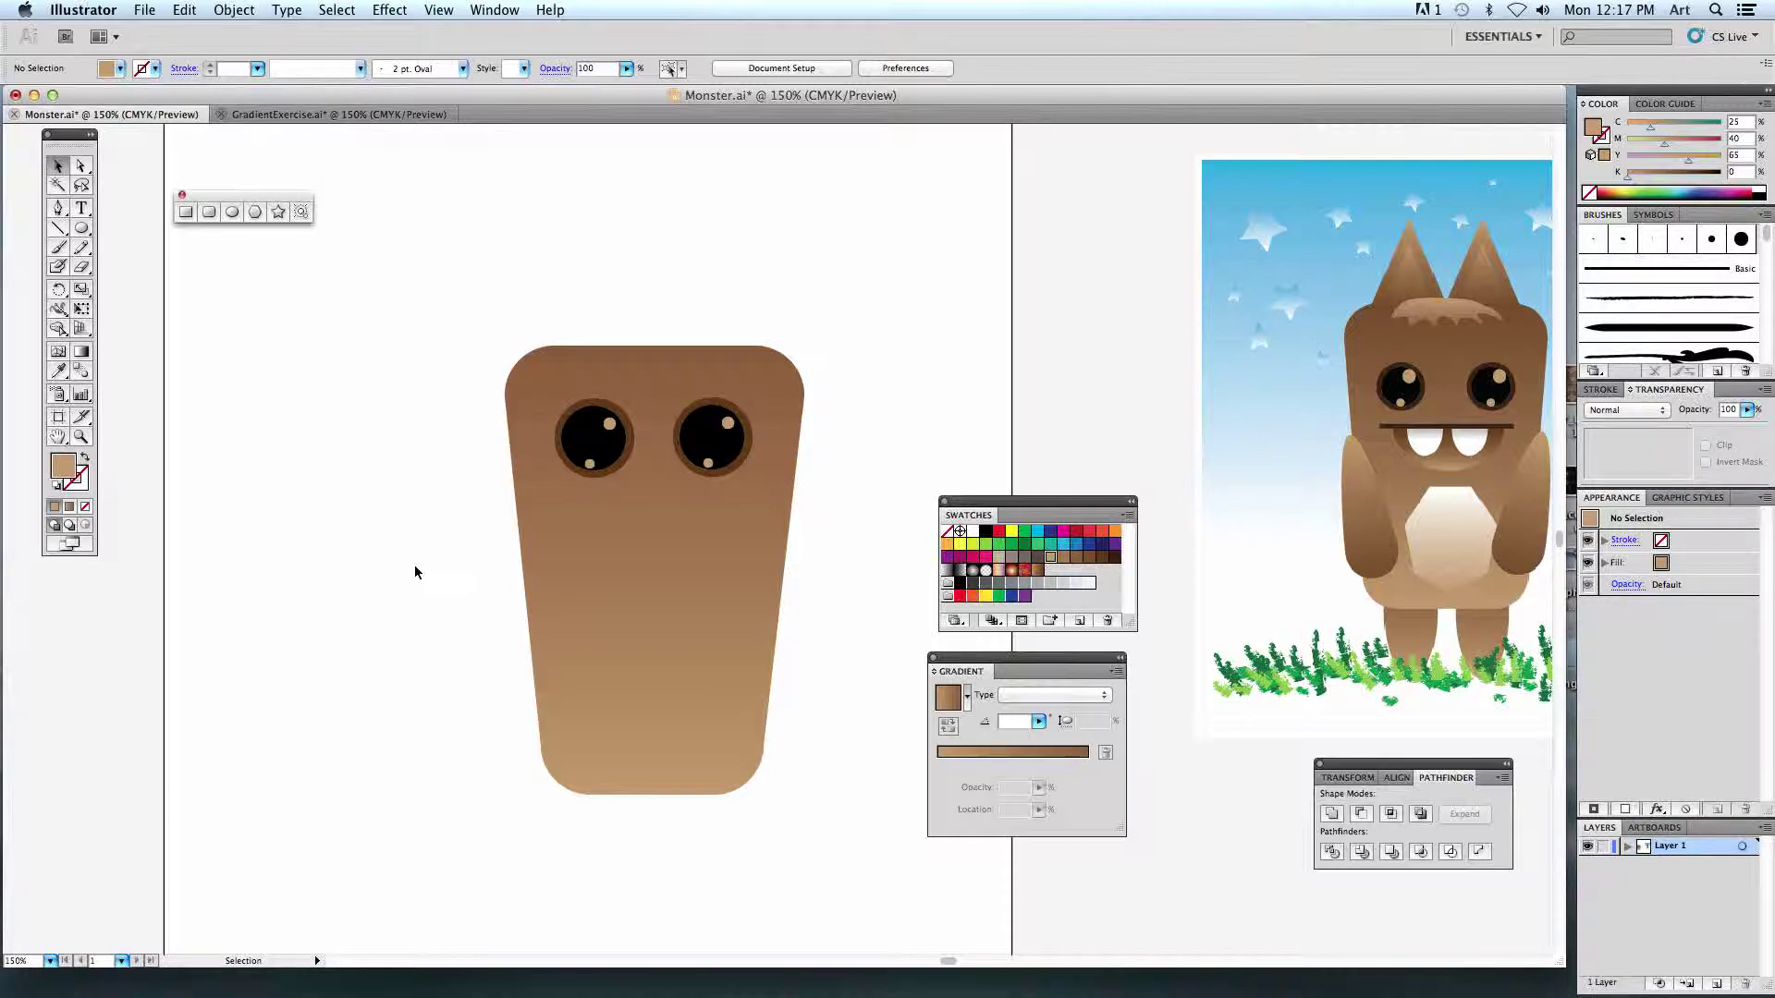
Draw a horizontal straight line about 1.57 in long beside the body, level with the area below the eyes, for the mouth.
key(super+equal)
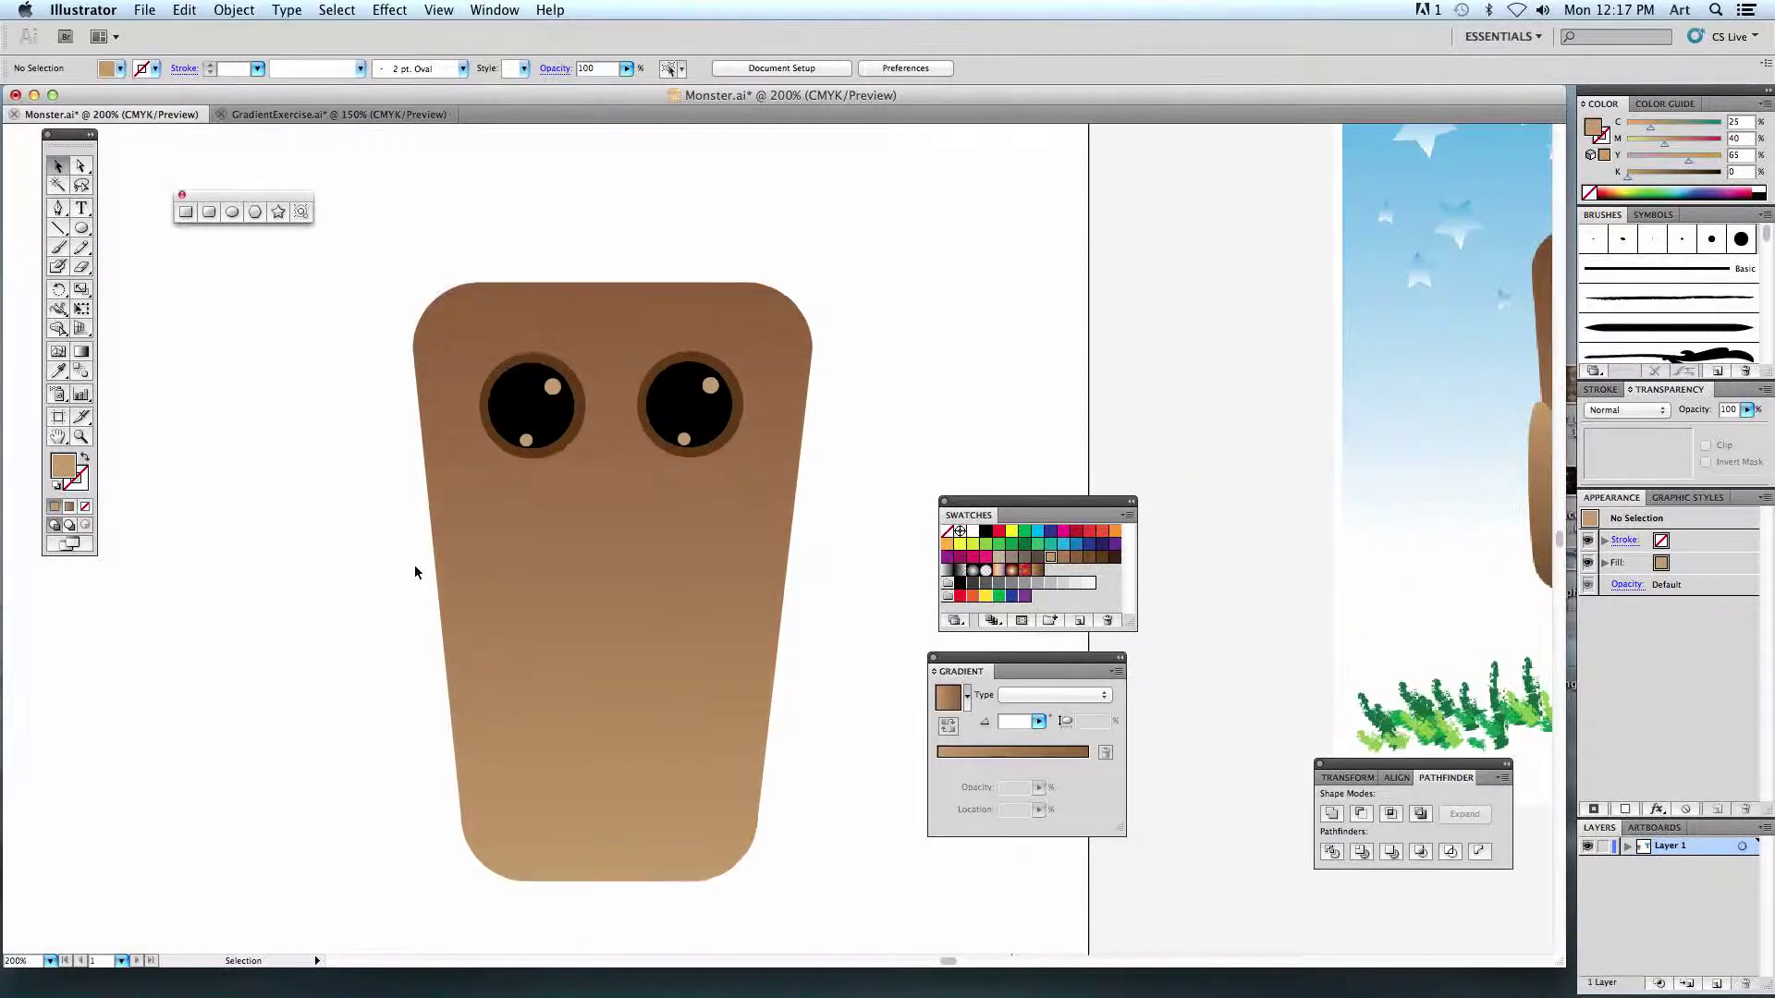
drag(808, 503, 647, 525)
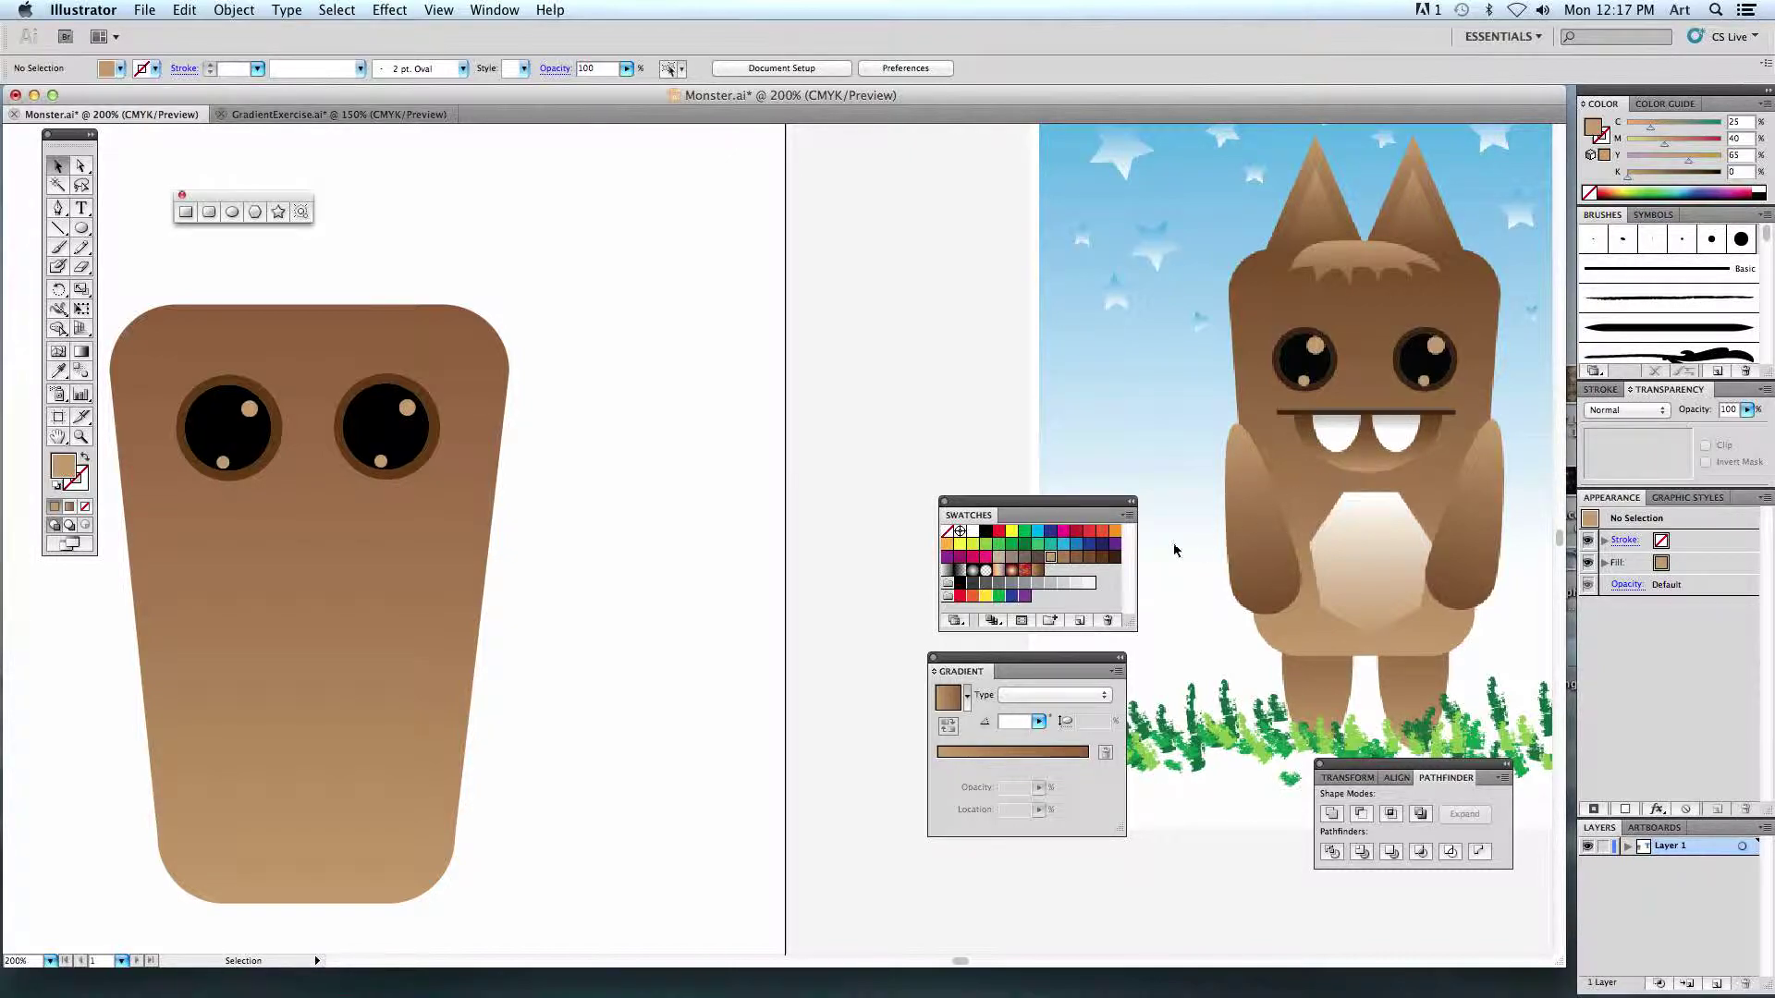
key(space)
drag(689, 492, 929, 430)
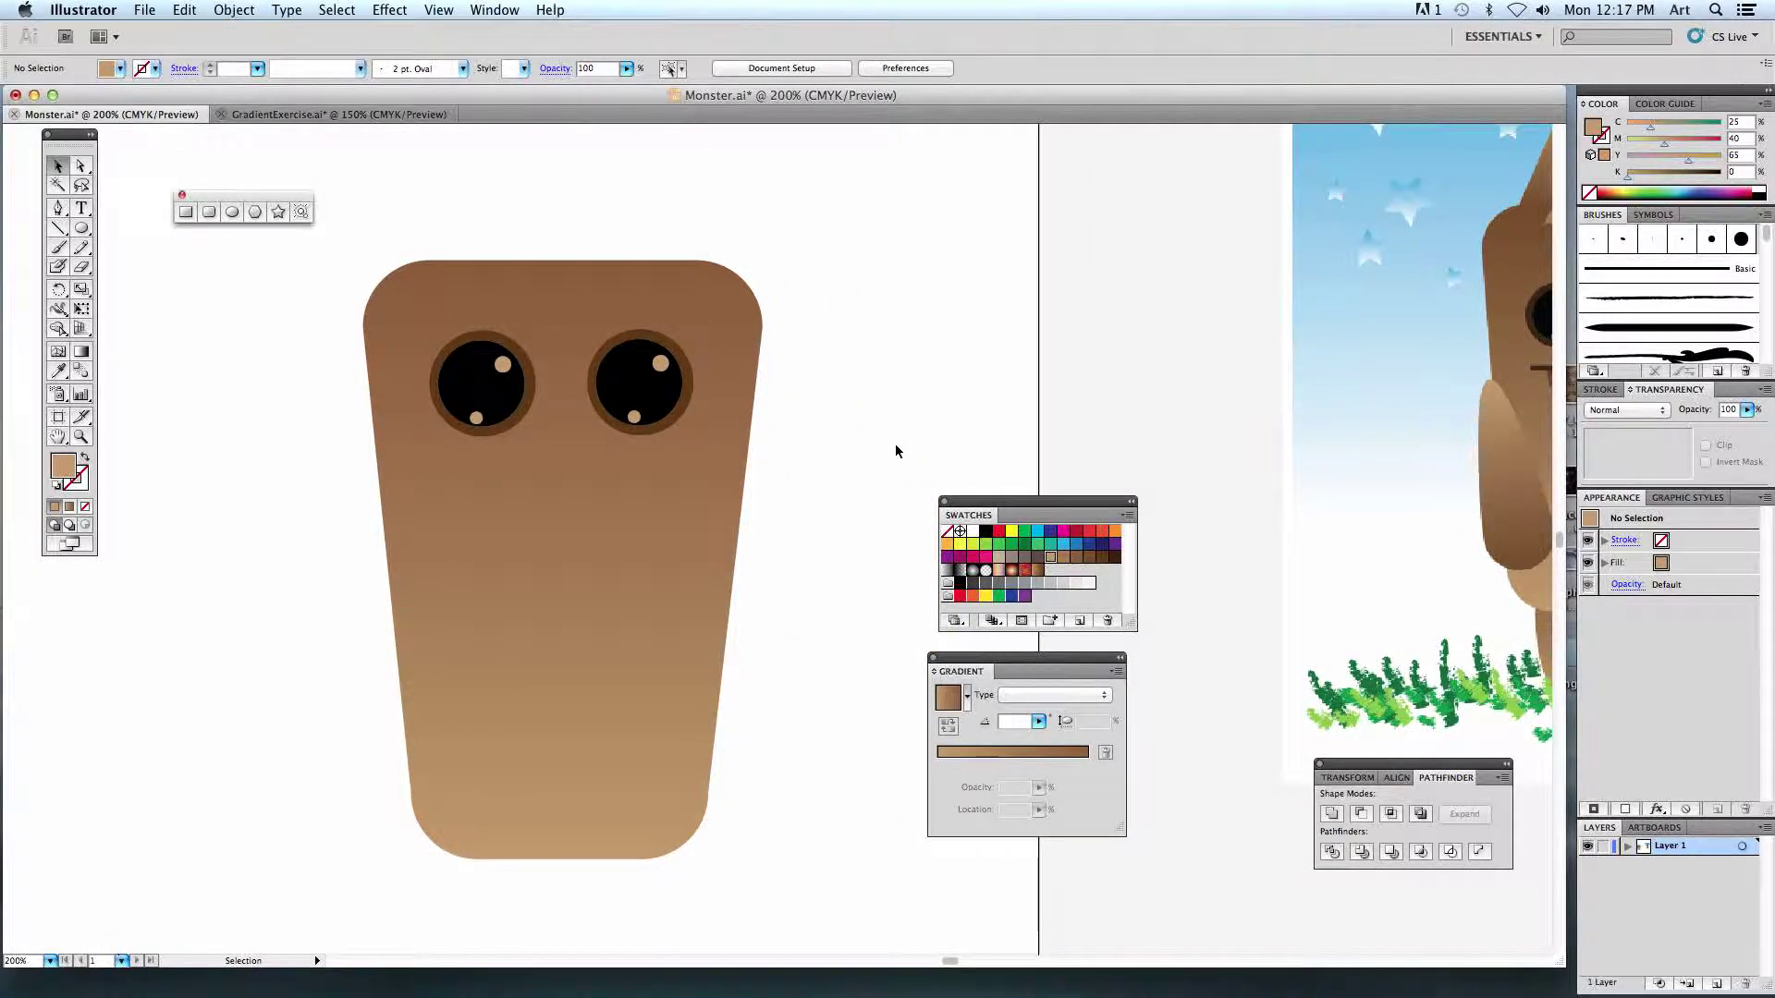
click(56, 231)
drag(56, 233, 103, 233)
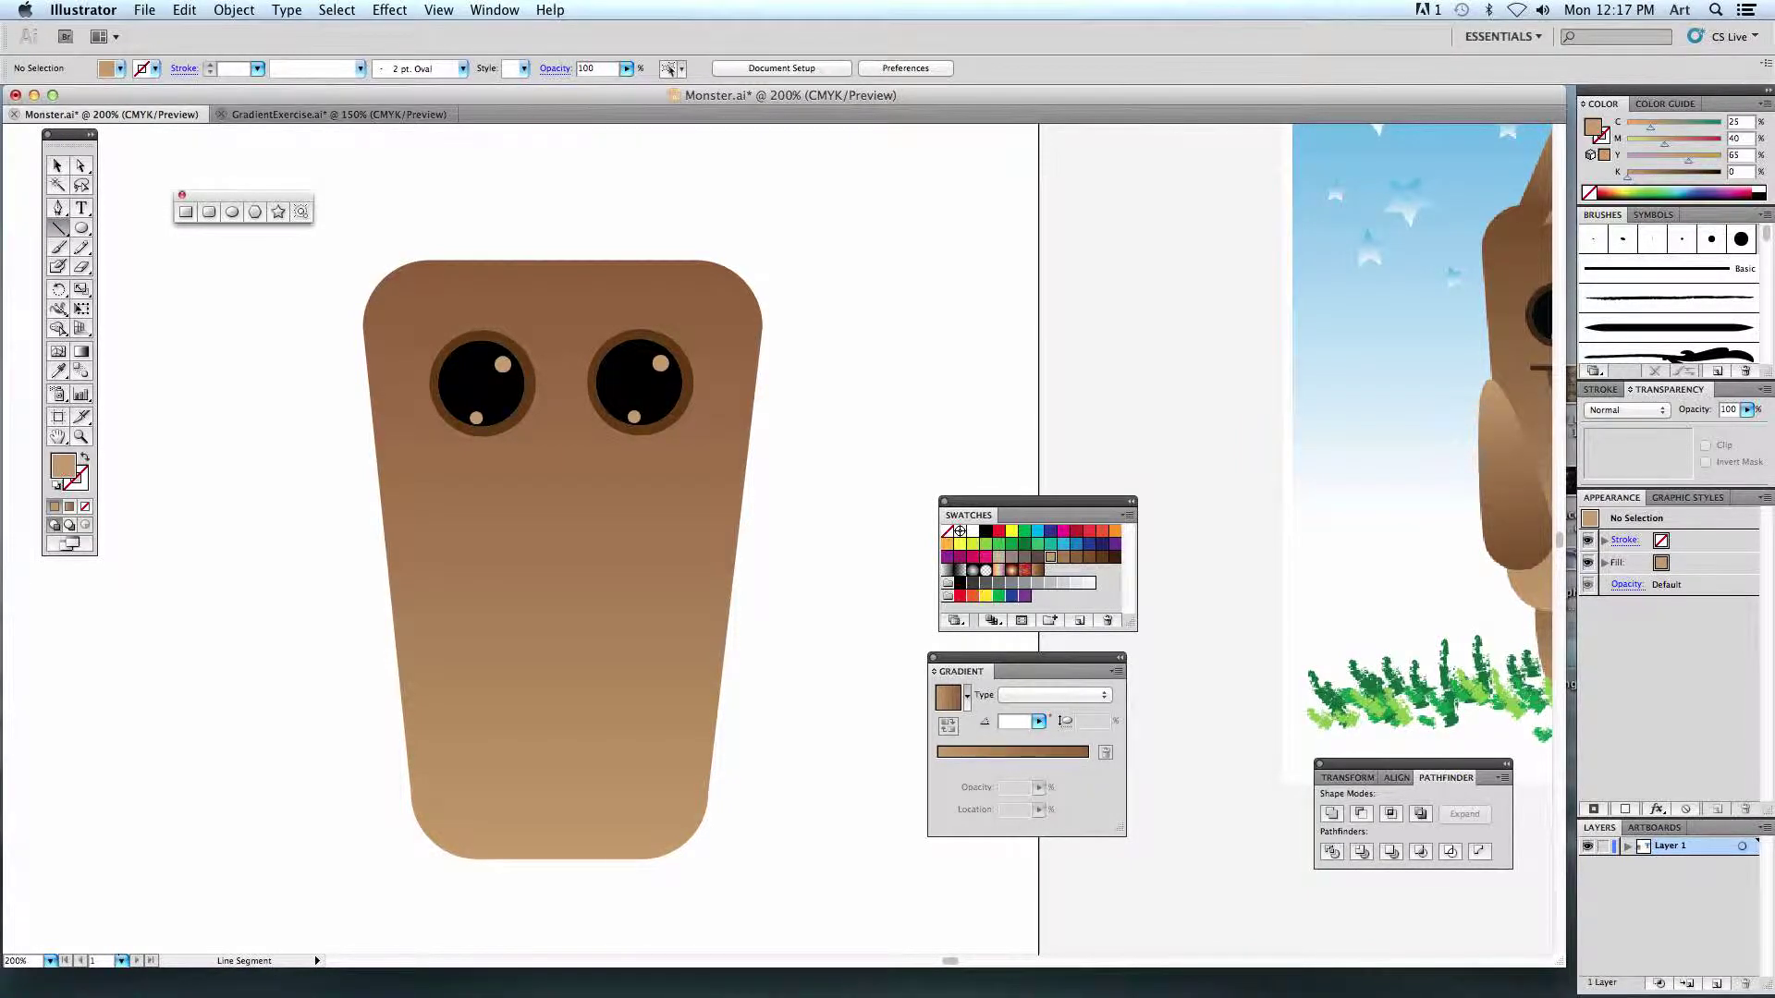
scroll(309, 515, left, 5)
drag(289, 489, 506, 507)
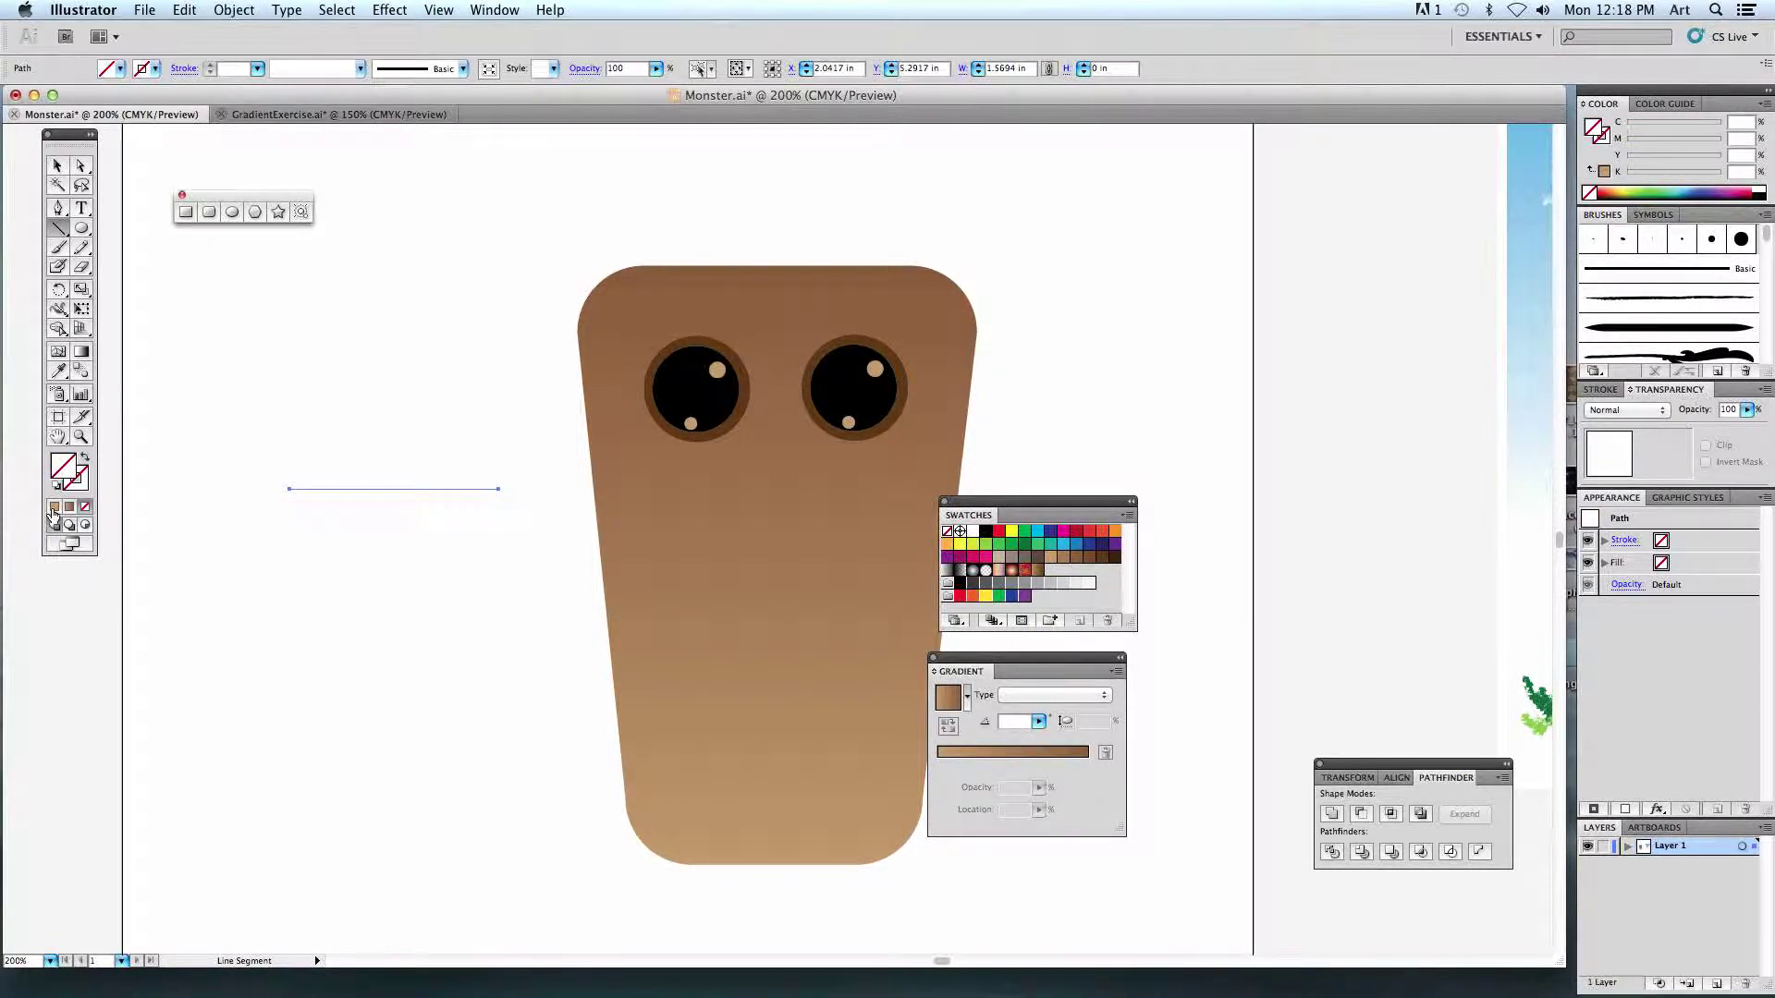
Give the mouth line a dark brown stroke (C=50 M=70 Y=80 K=70) with a weight of 4 pt.
click(76, 480)
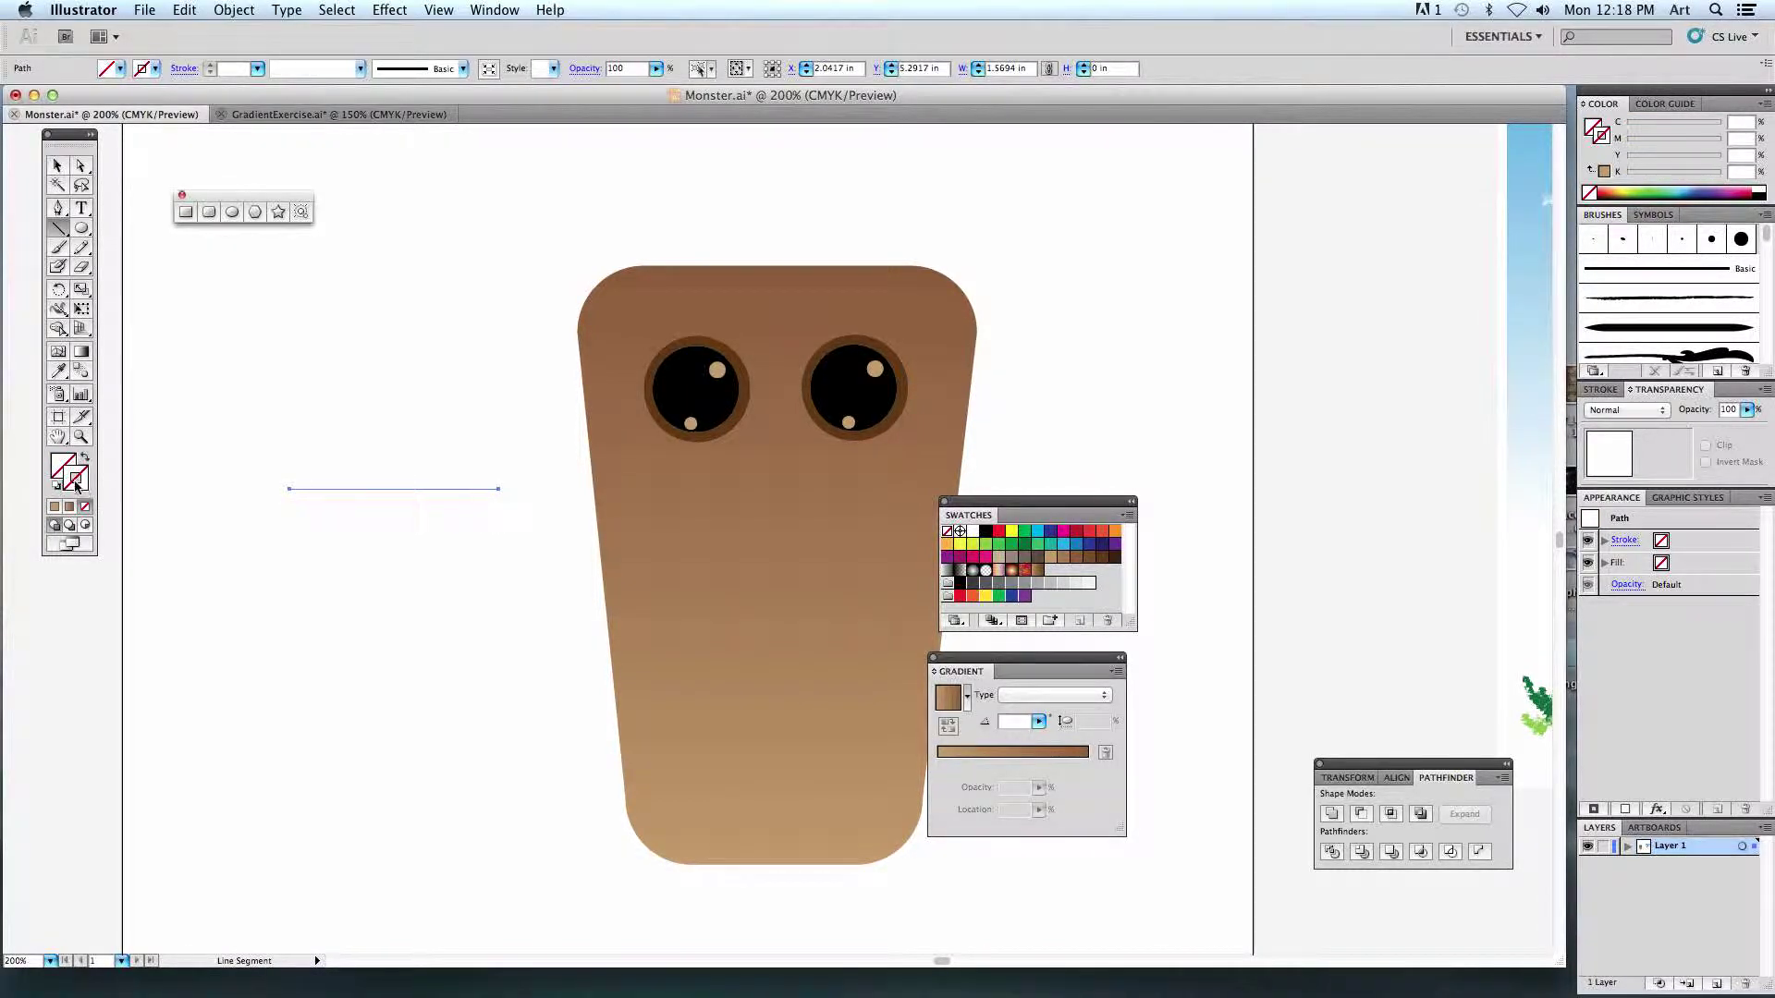
click(1115, 558)
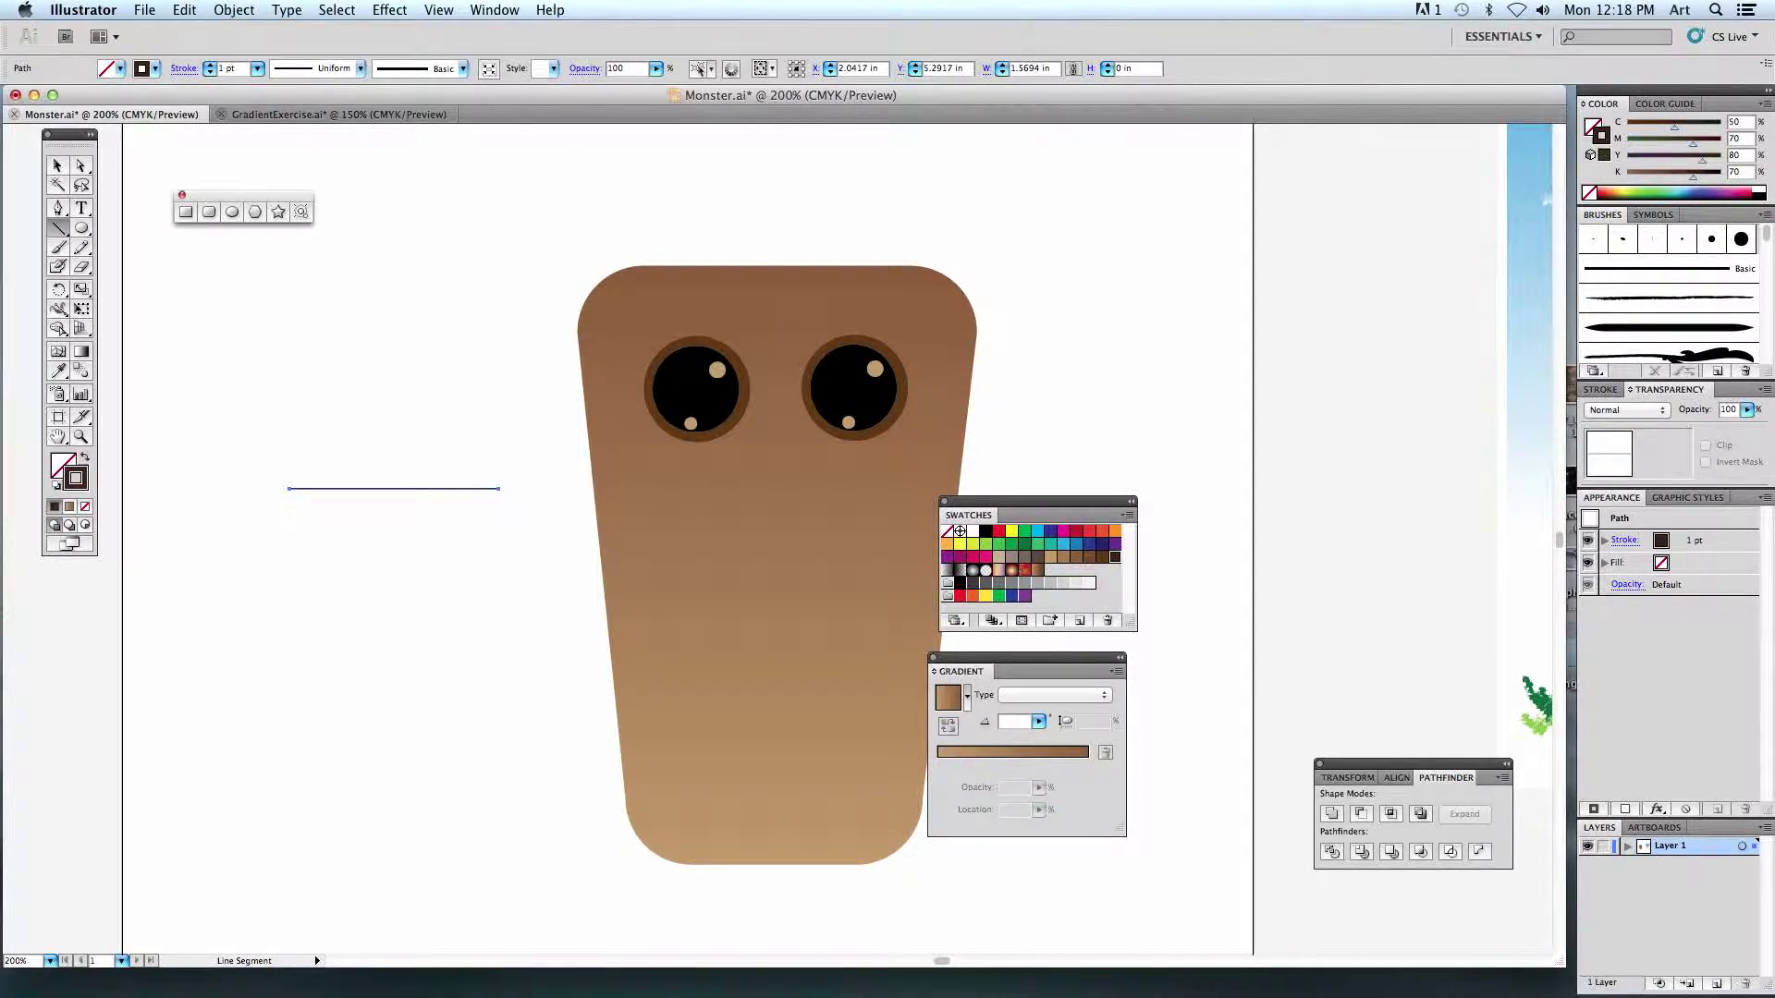
click(223, 68)
text(4)
key(Return)
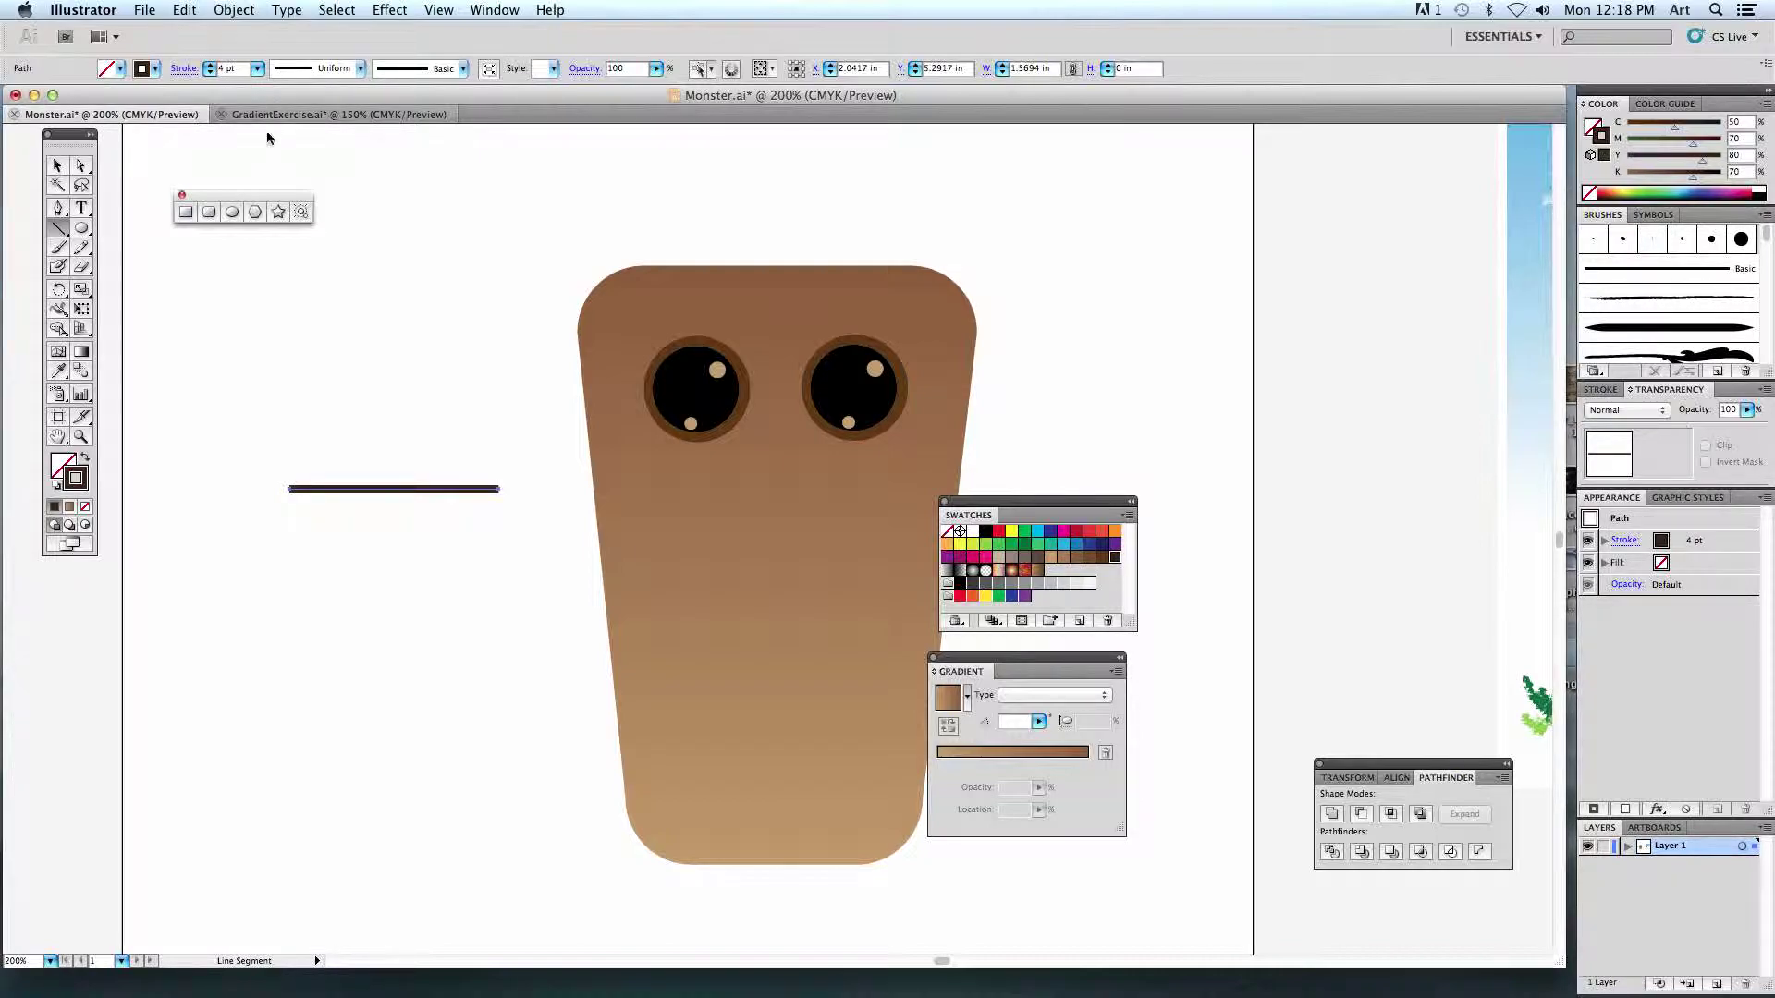
Draw a tall, narrow ellipse about 0.48 in by 1.14 in across the mouth line's left part, filled with the linear gradient at 90 degrees.
click(58, 166)
click(895, 317)
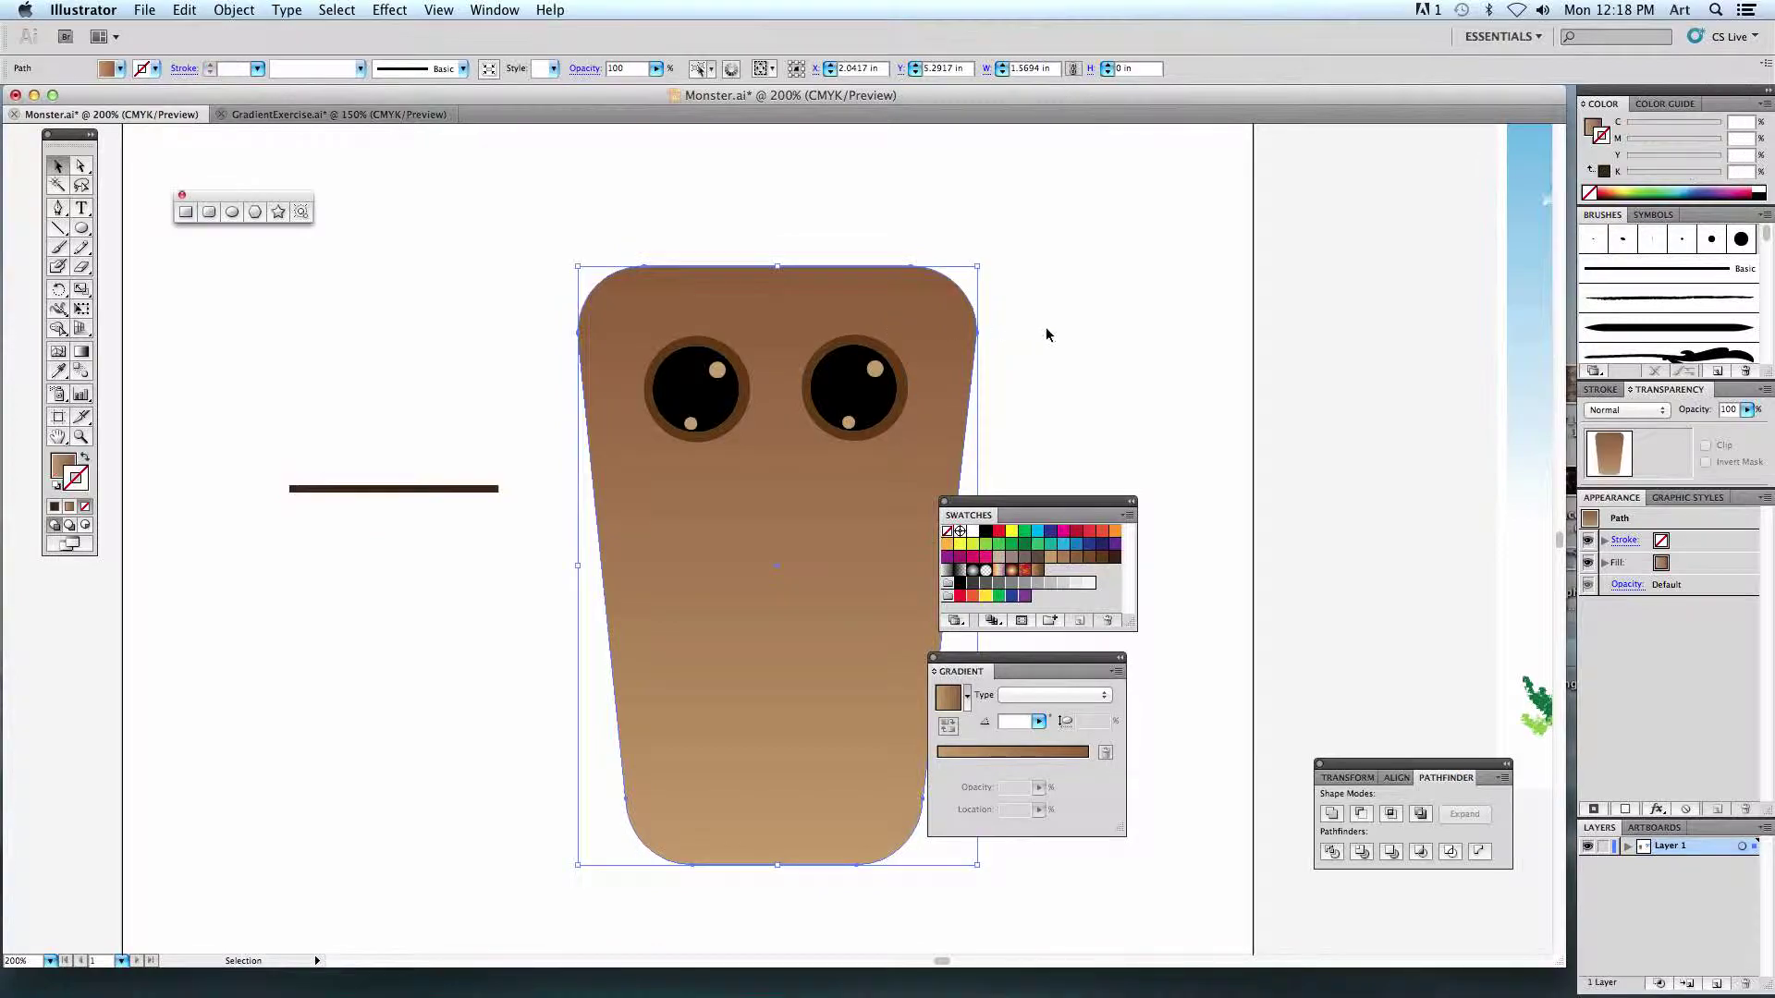
drag(1038, 333, 574, 329)
drag(1184, 416, 1058, 416)
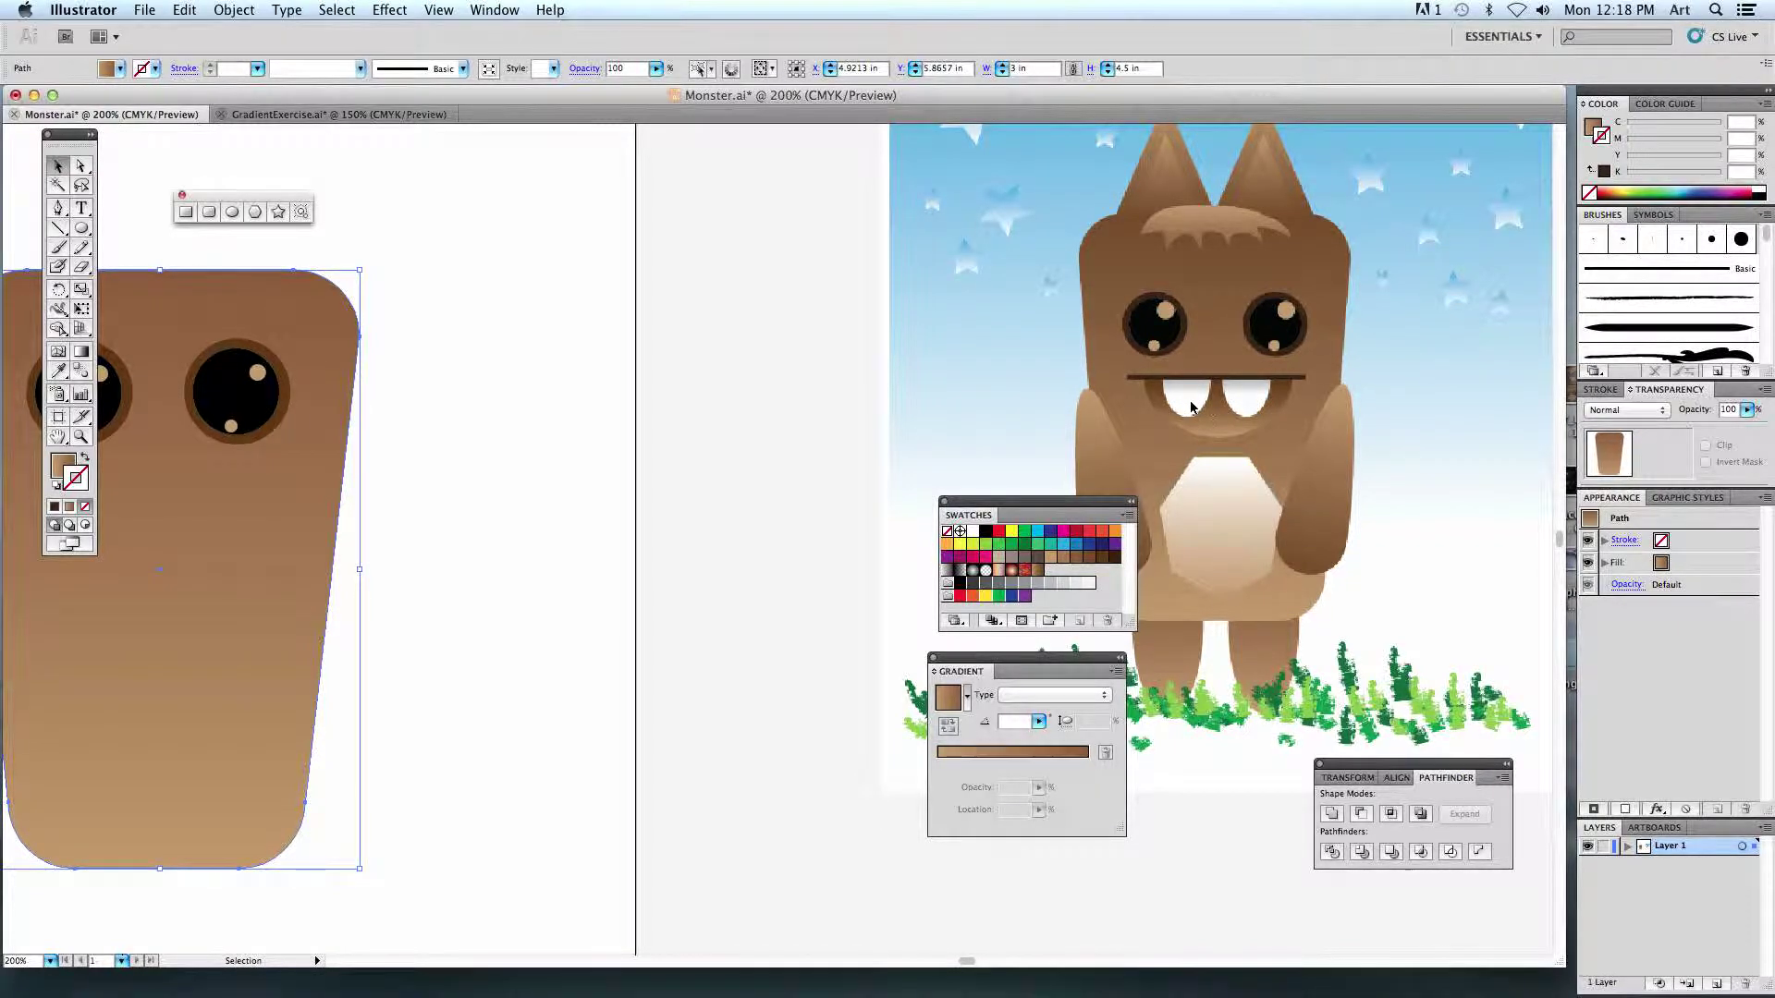
click(557, 508)
scroll(662, 499, left, 10)
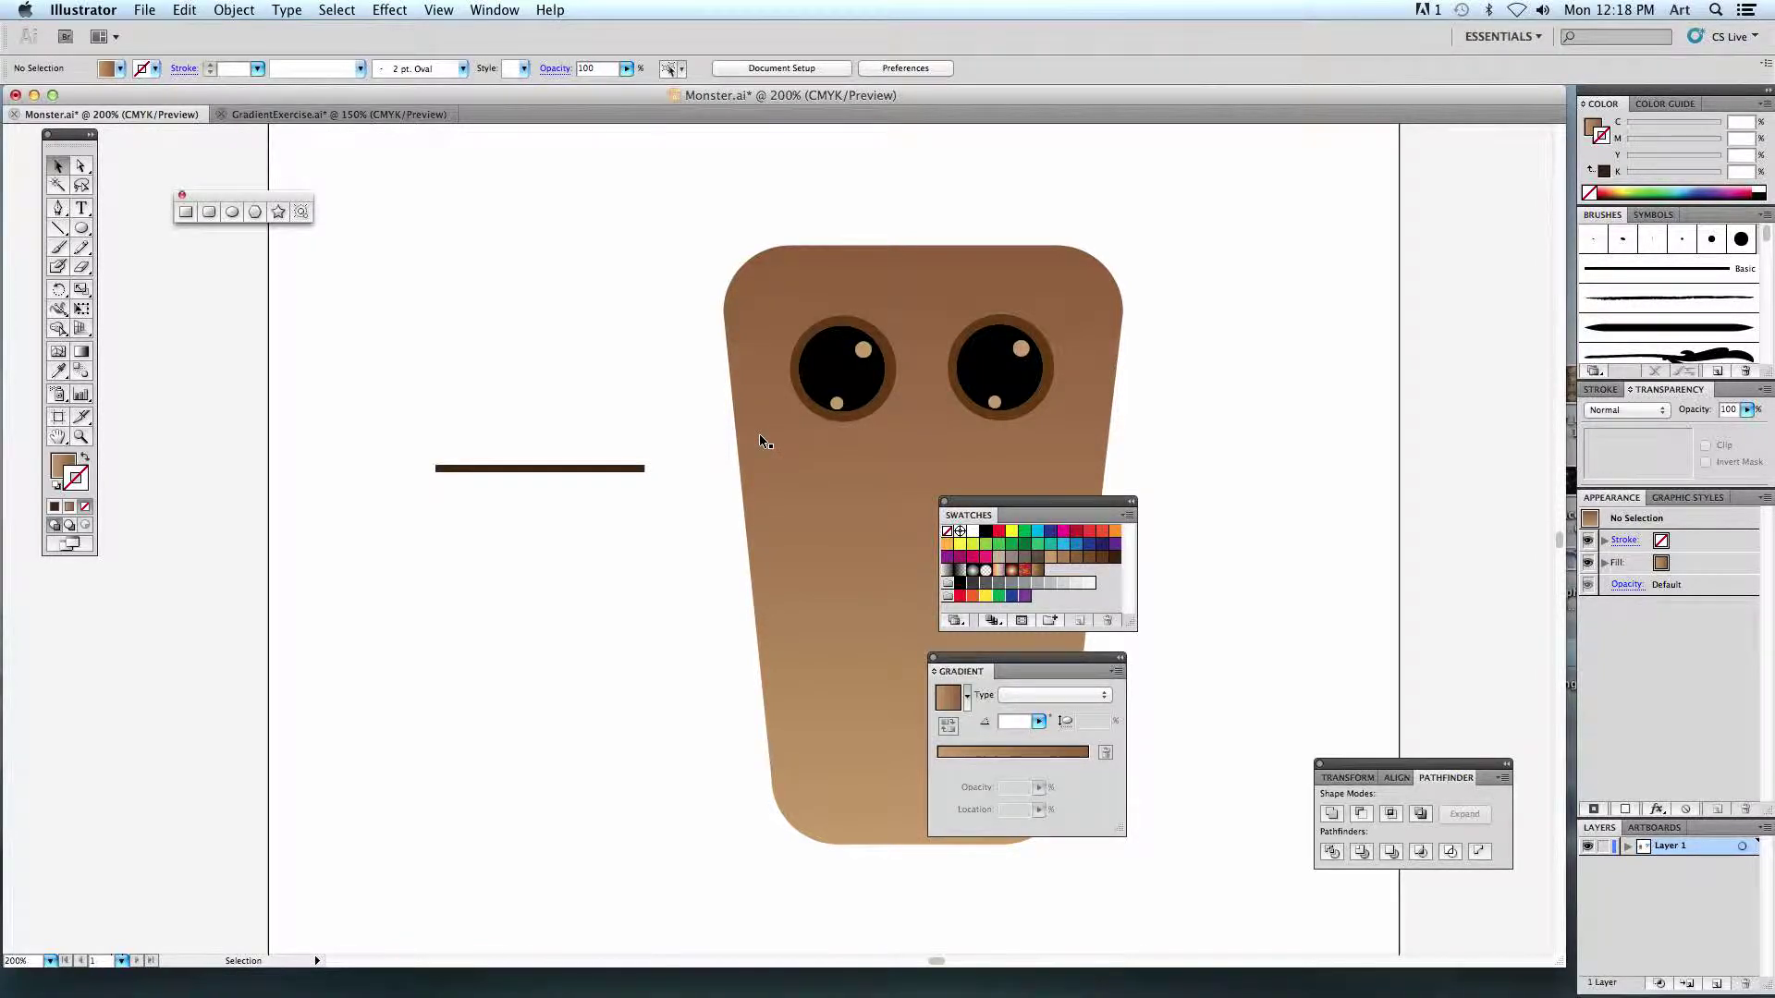
click(82, 228)
click(70, 506)
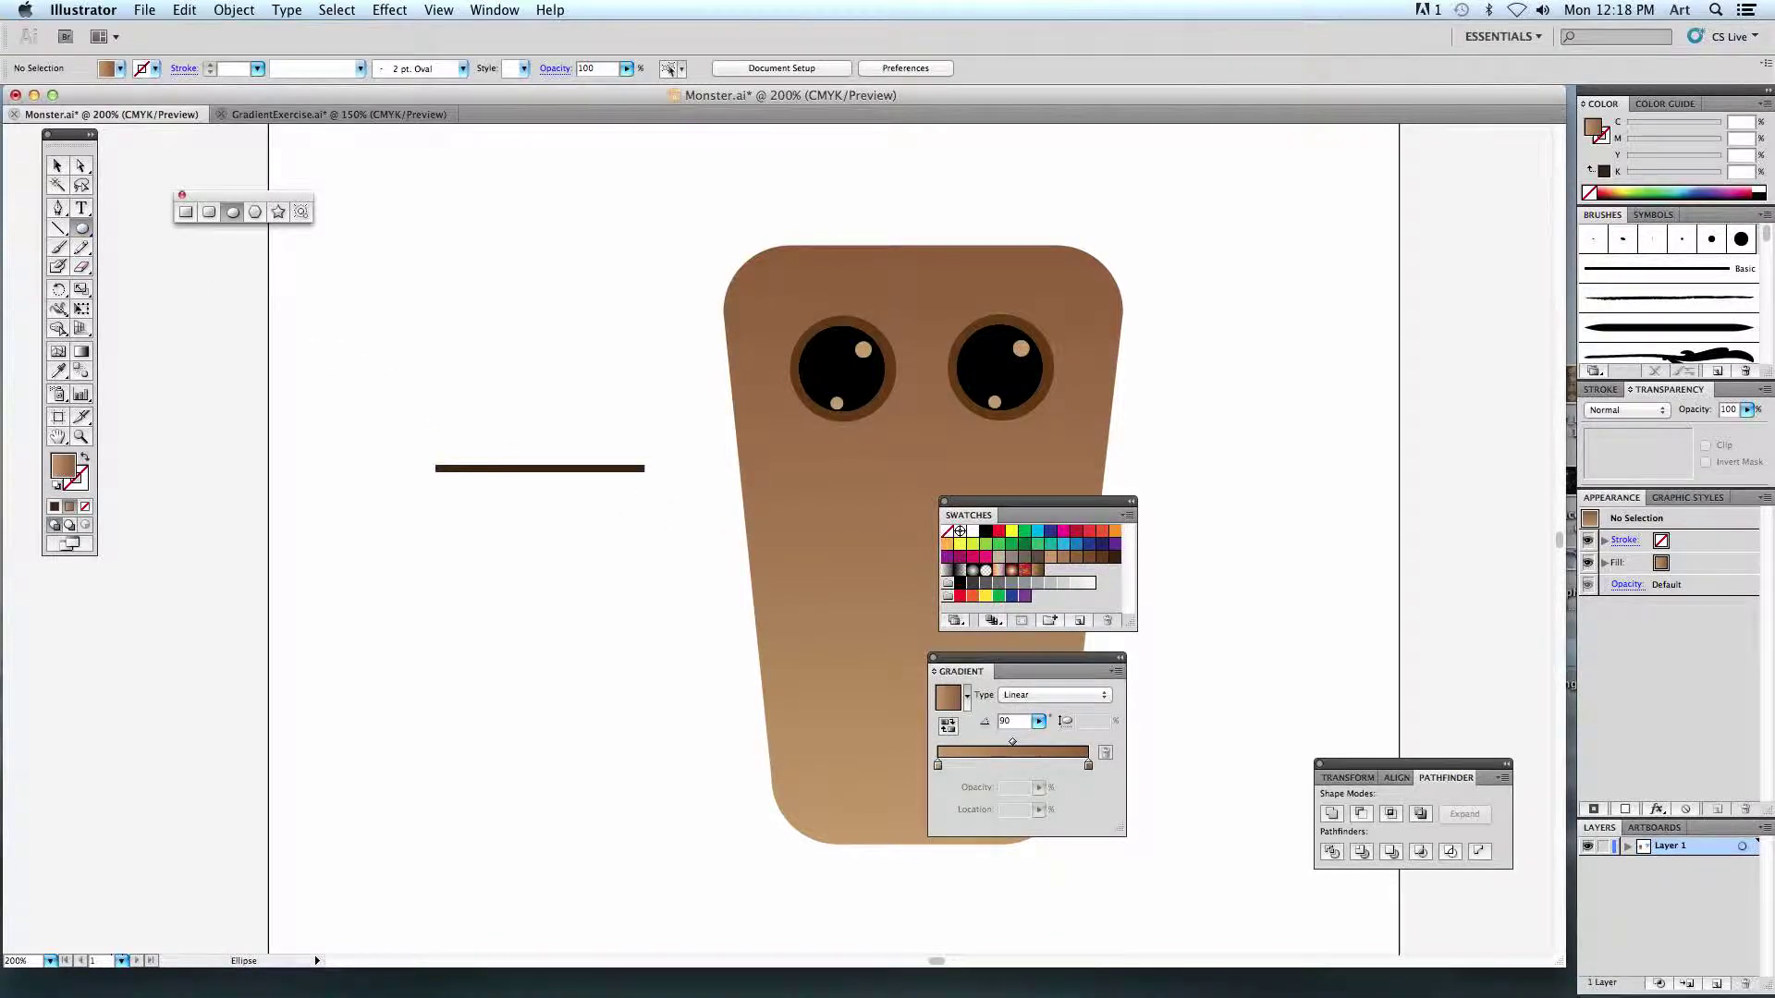
drag(466, 366, 529, 542)
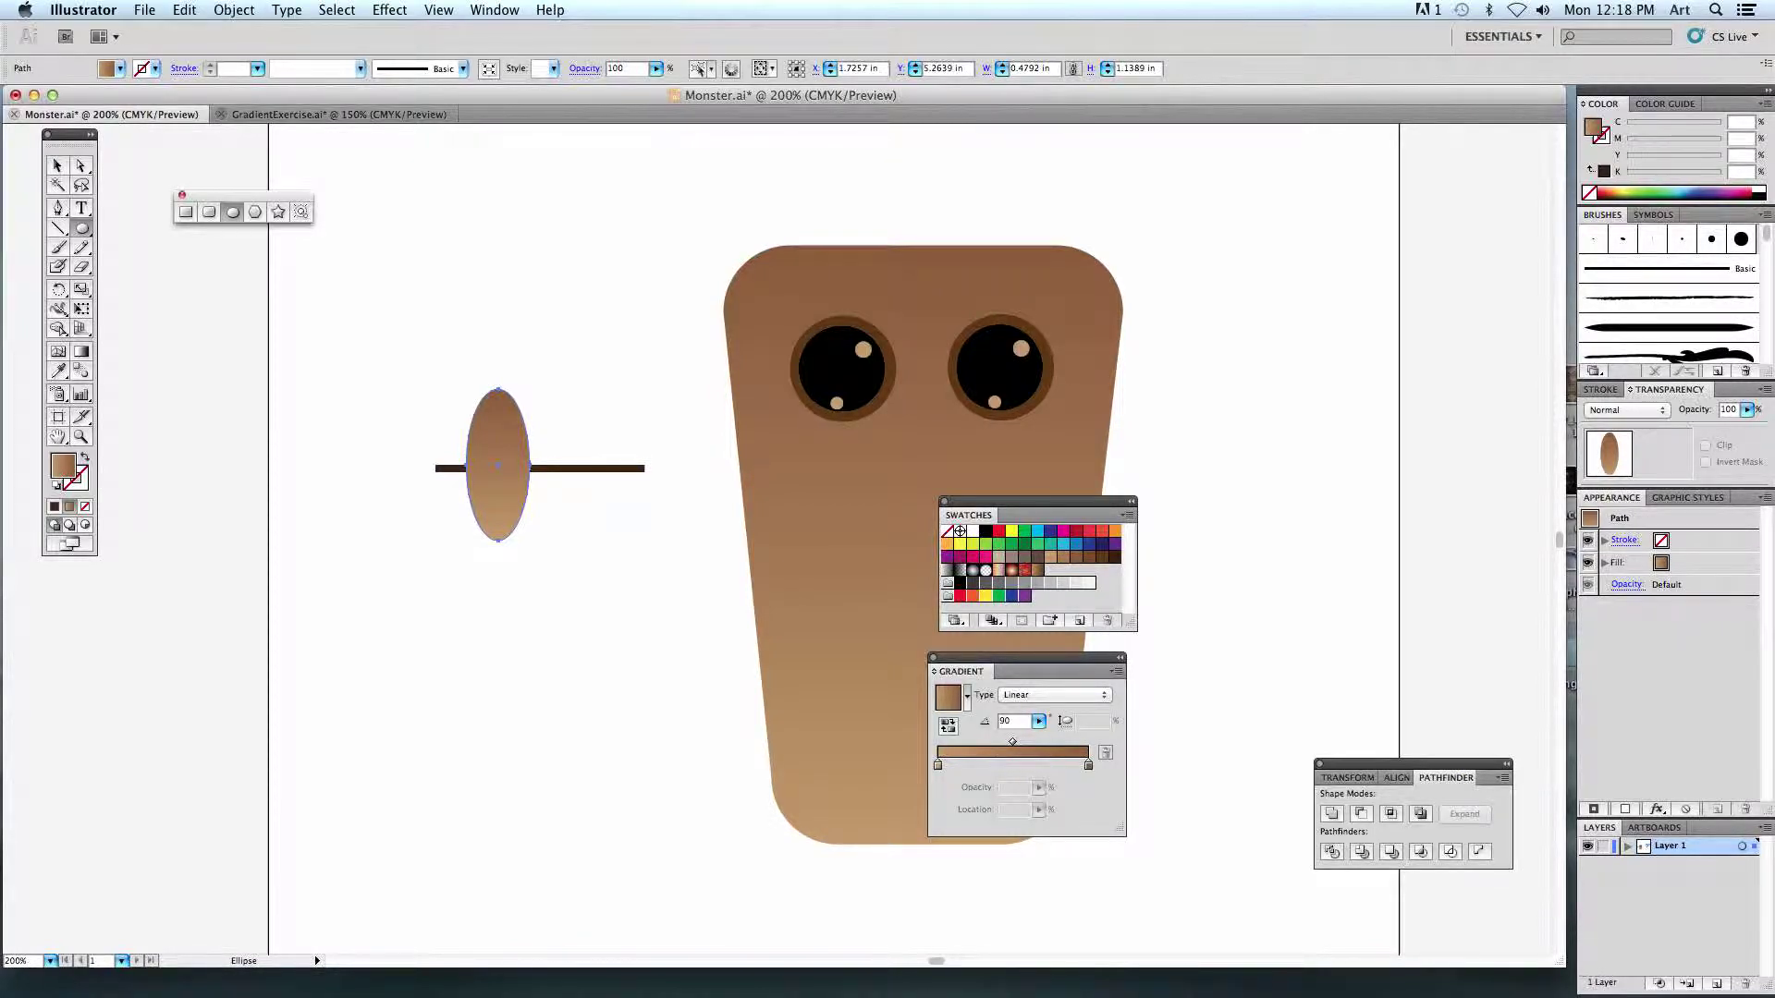
Recolor the ellipse's gradient to run from white at the start to light gray (K=30) at the end.
double_click(937, 766)
click(985, 800)
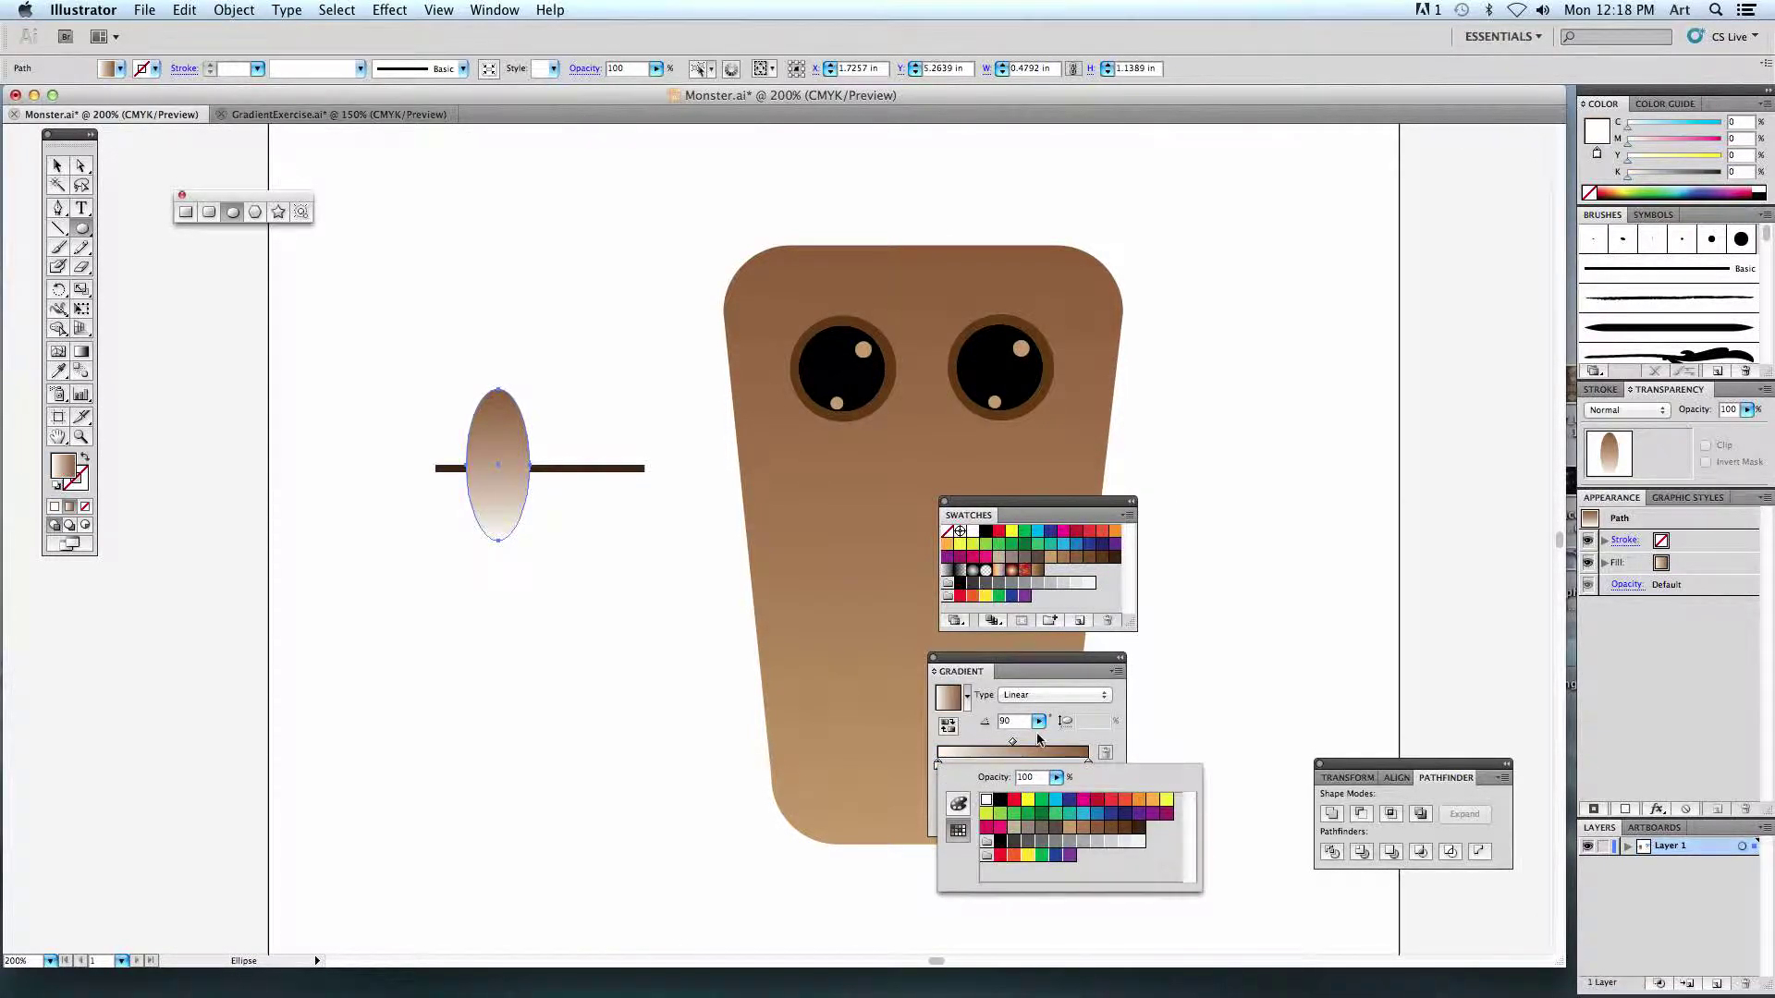
click(1044, 740)
double_click(1088, 765)
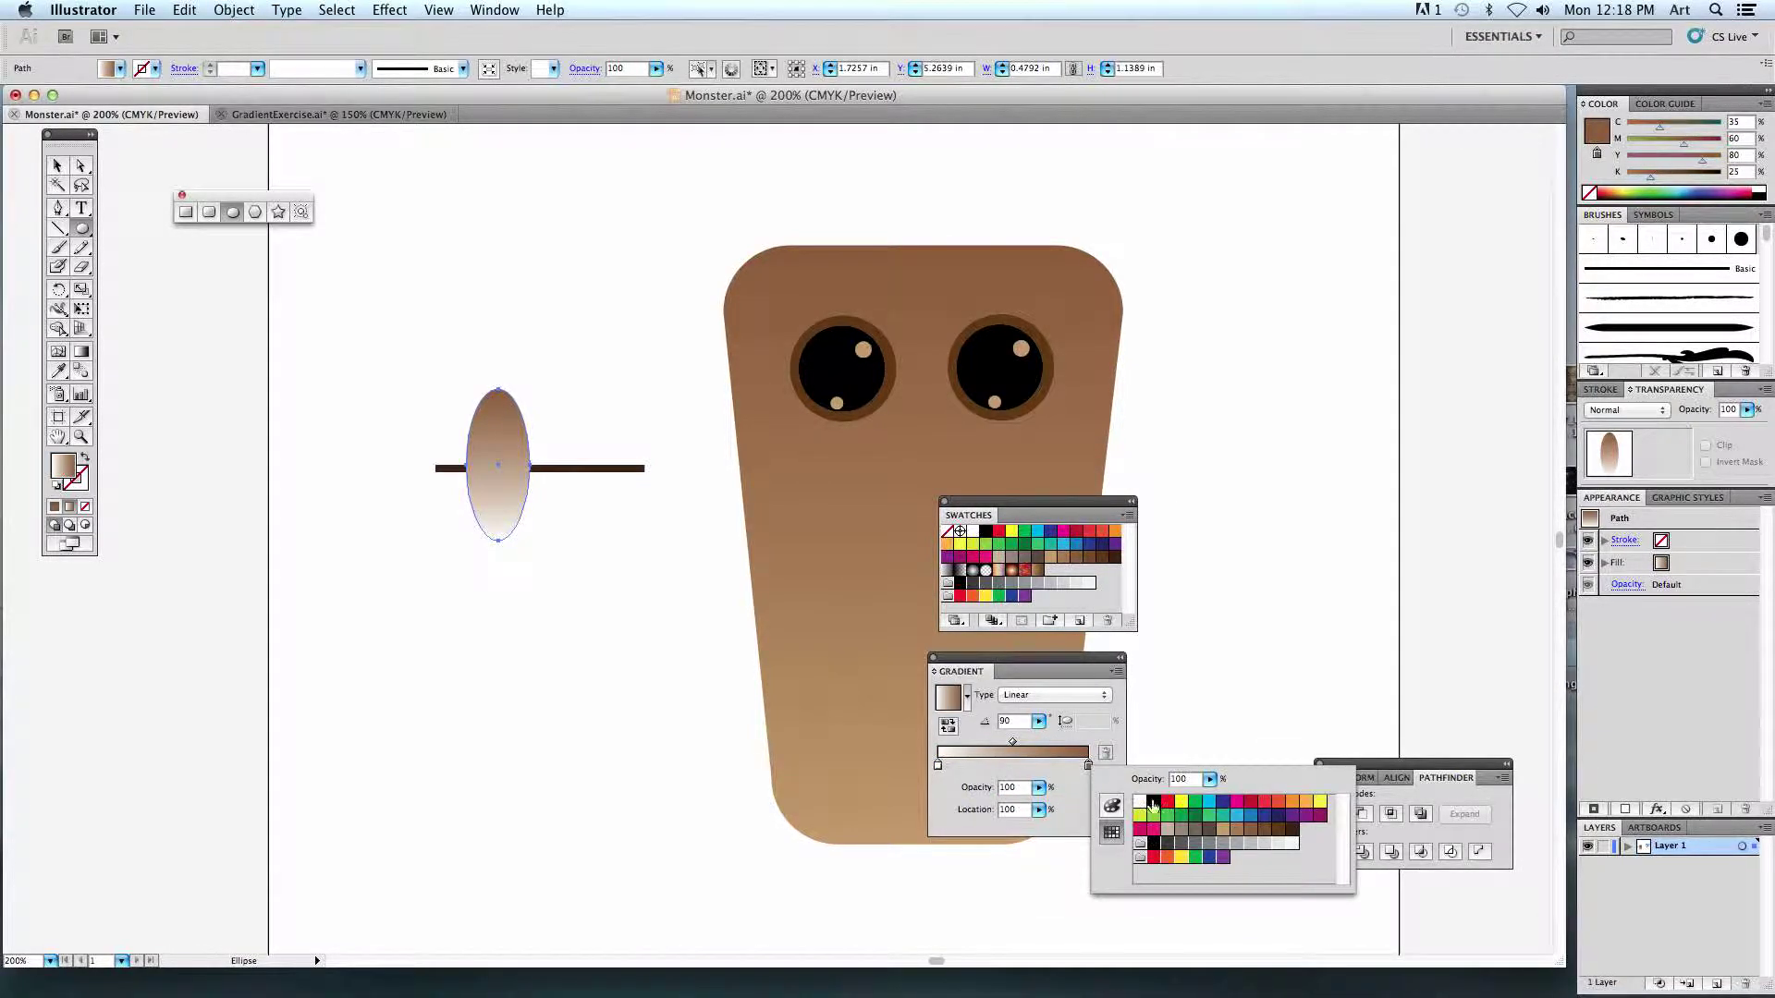
click(1250, 844)
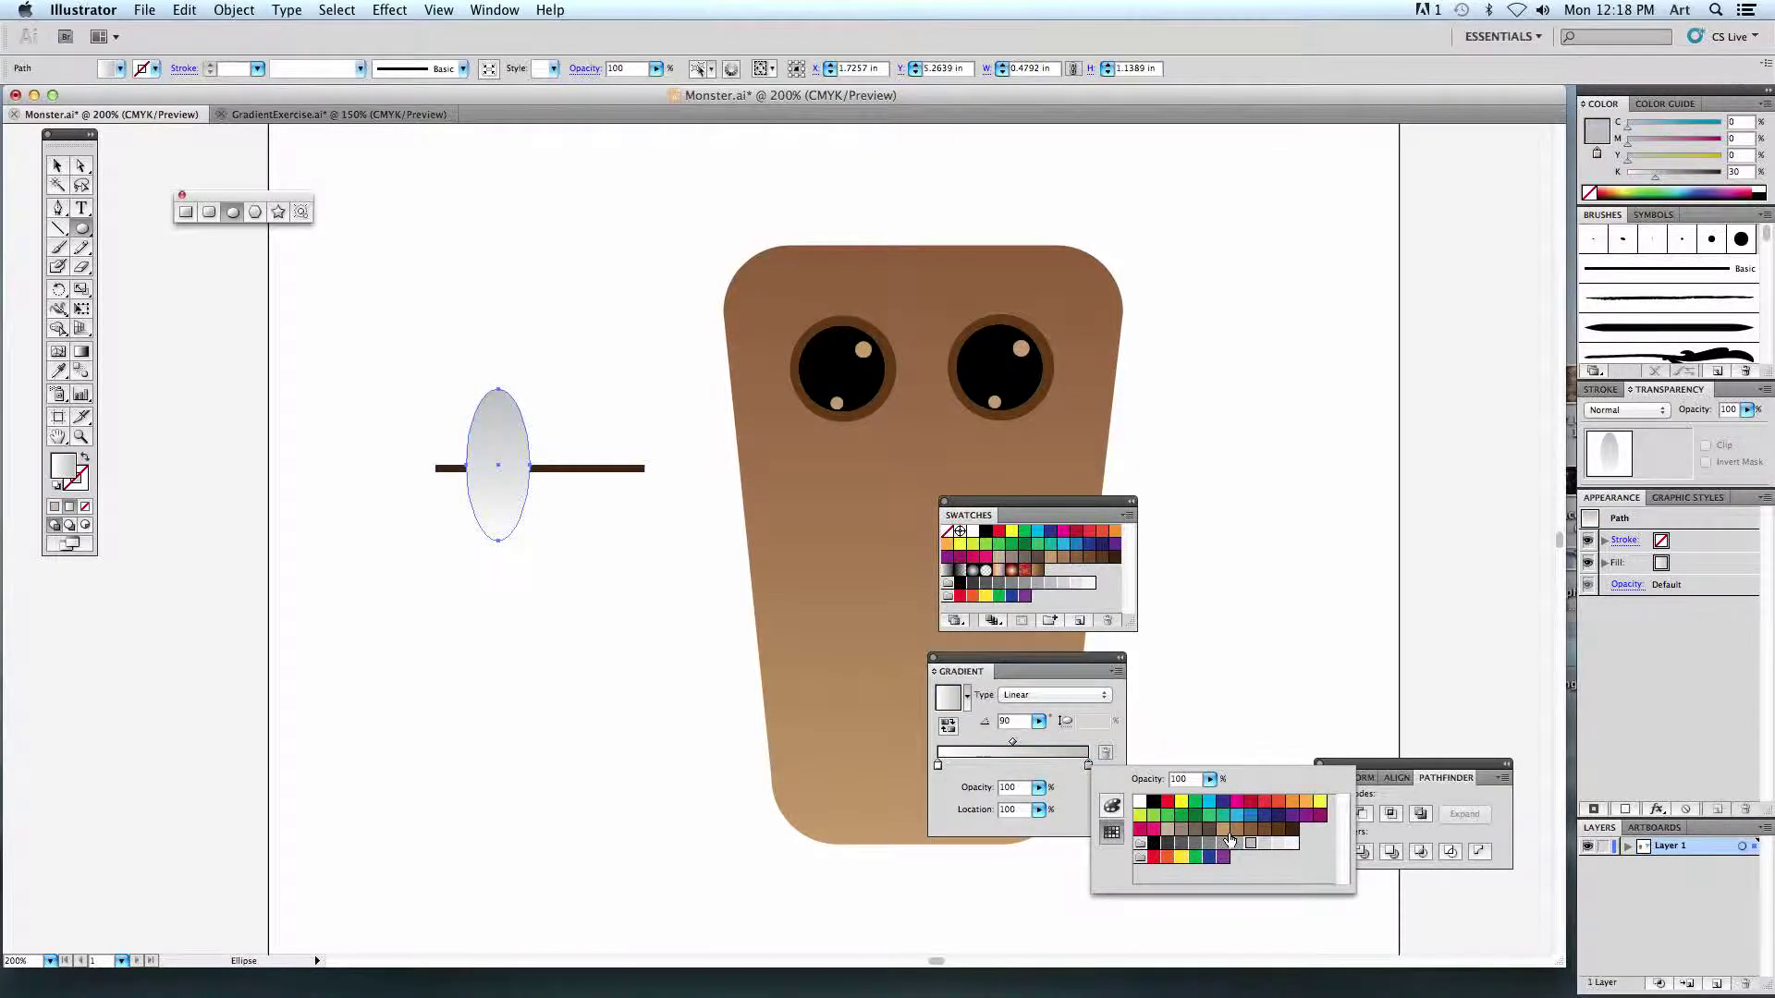
click(1021, 730)
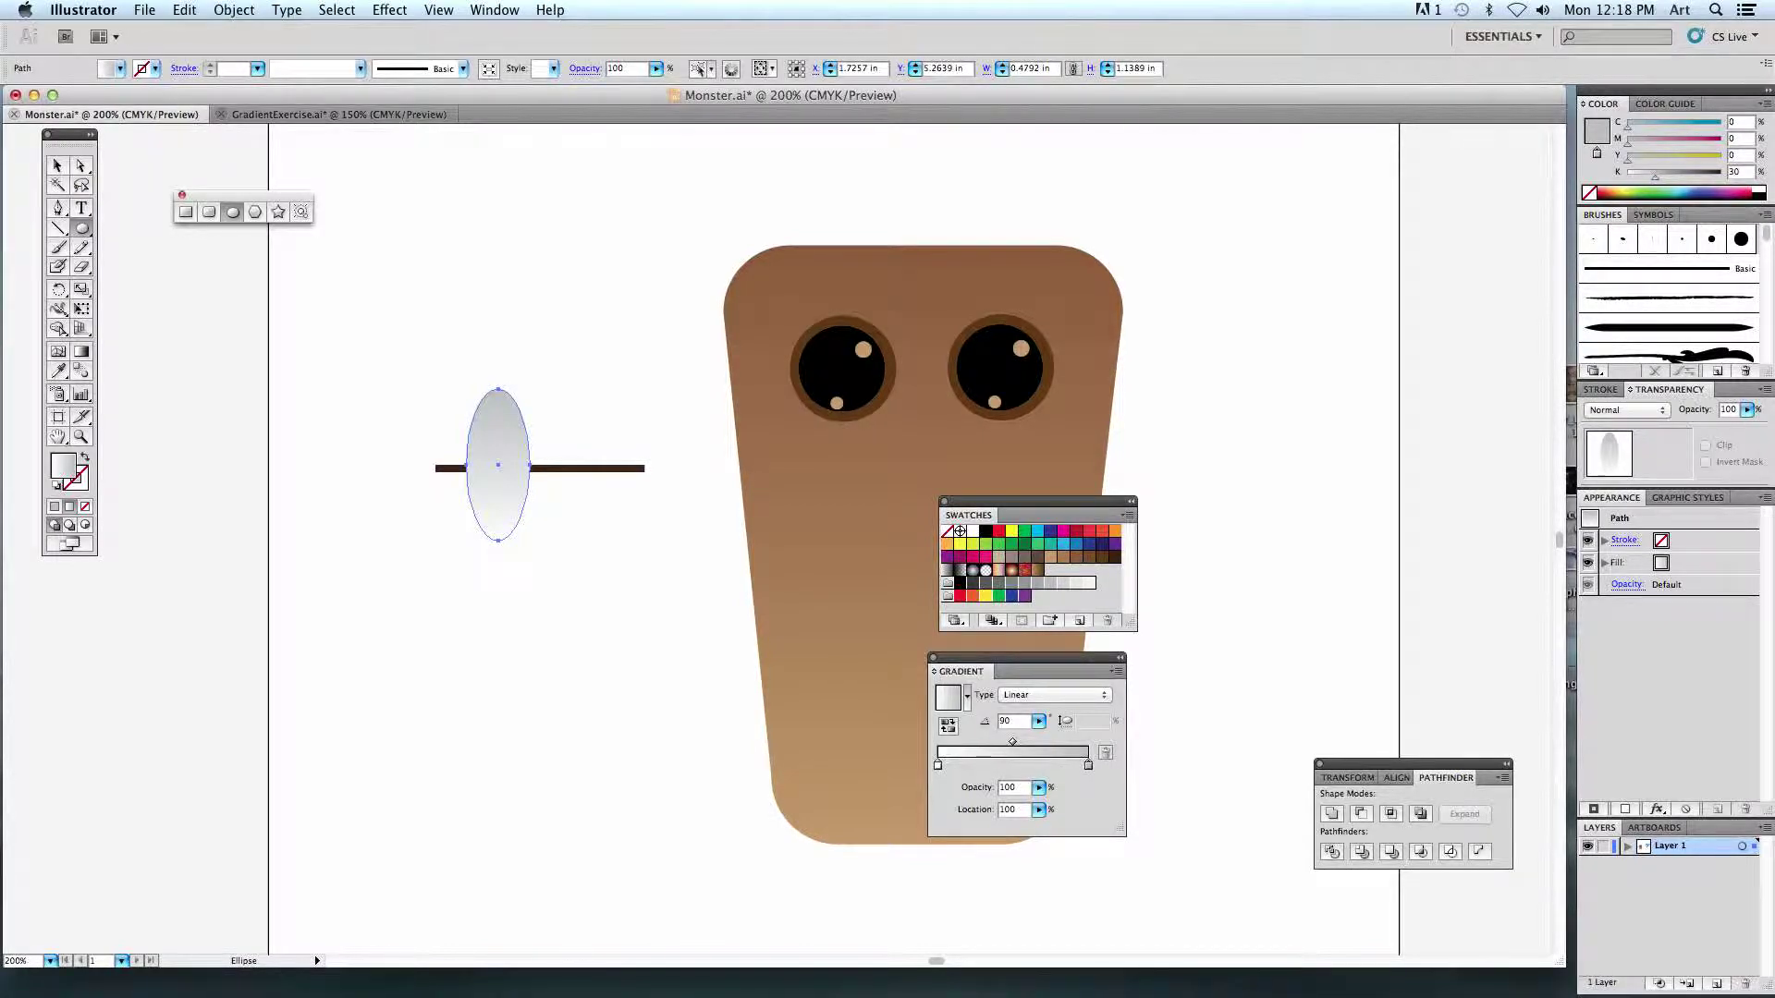
Delete the ellipse's top anchor point to leave a half-ellipse tooth, and shift it slightly down against the mouth line.
click(81, 166)
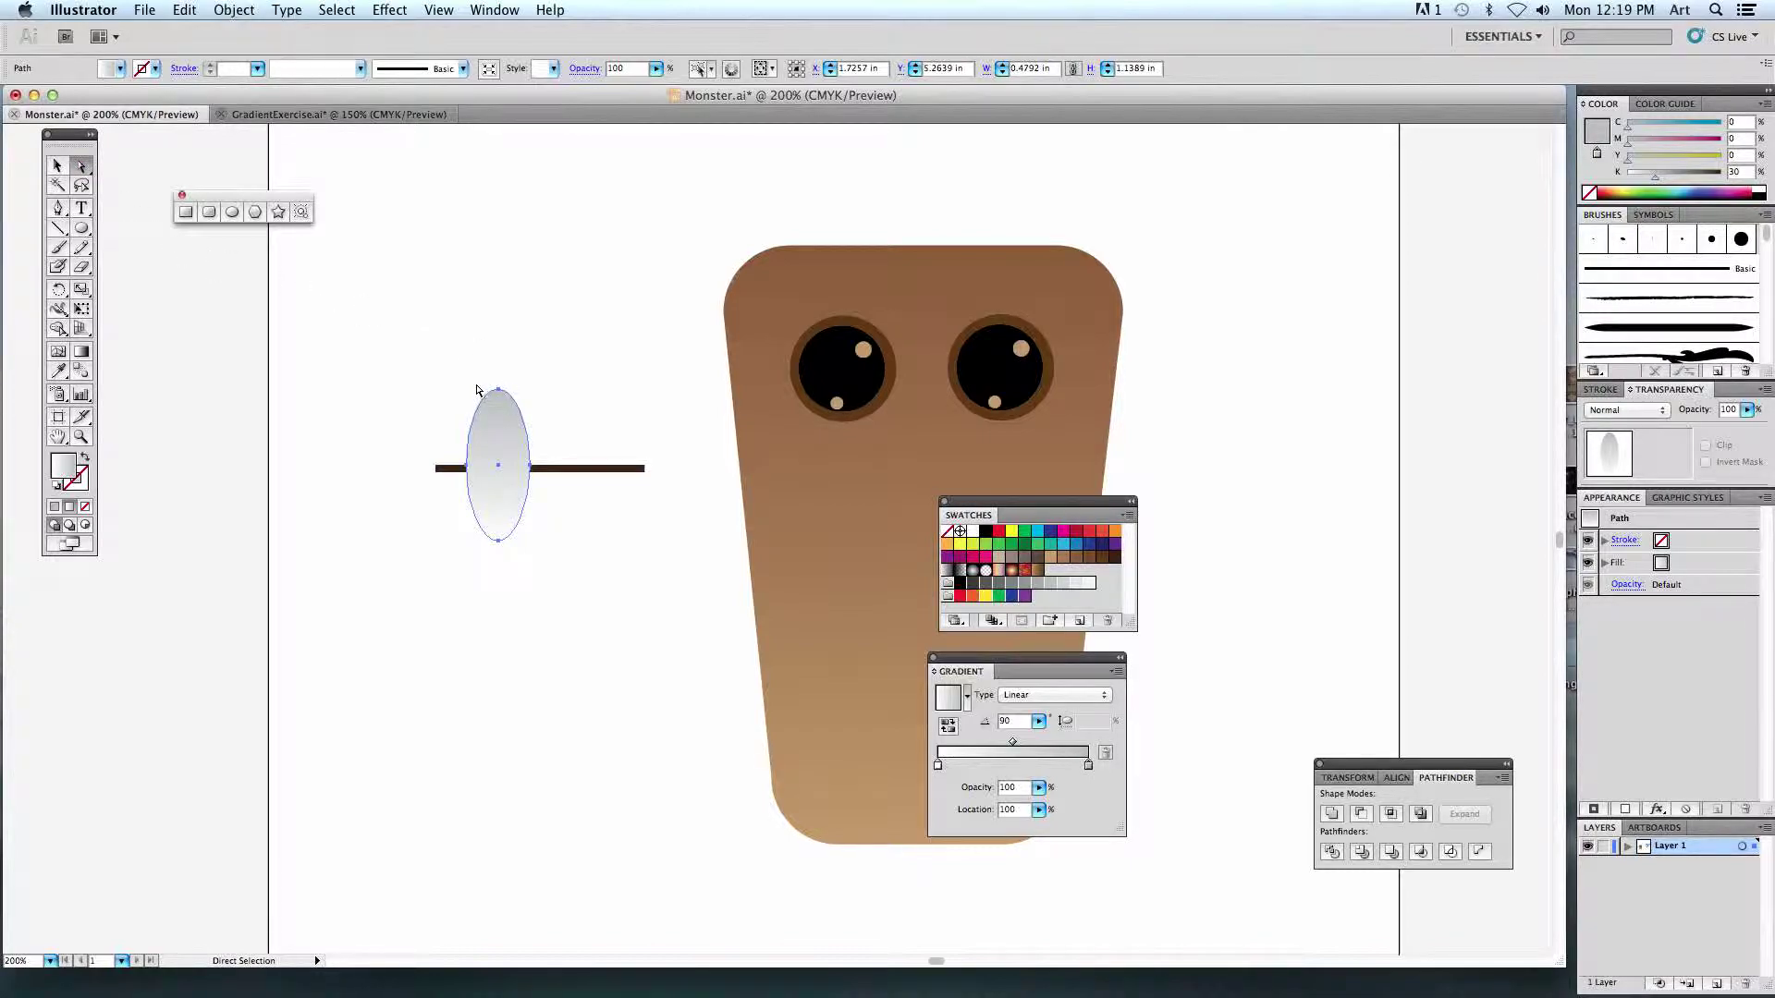
drag(478, 369, 519, 405)
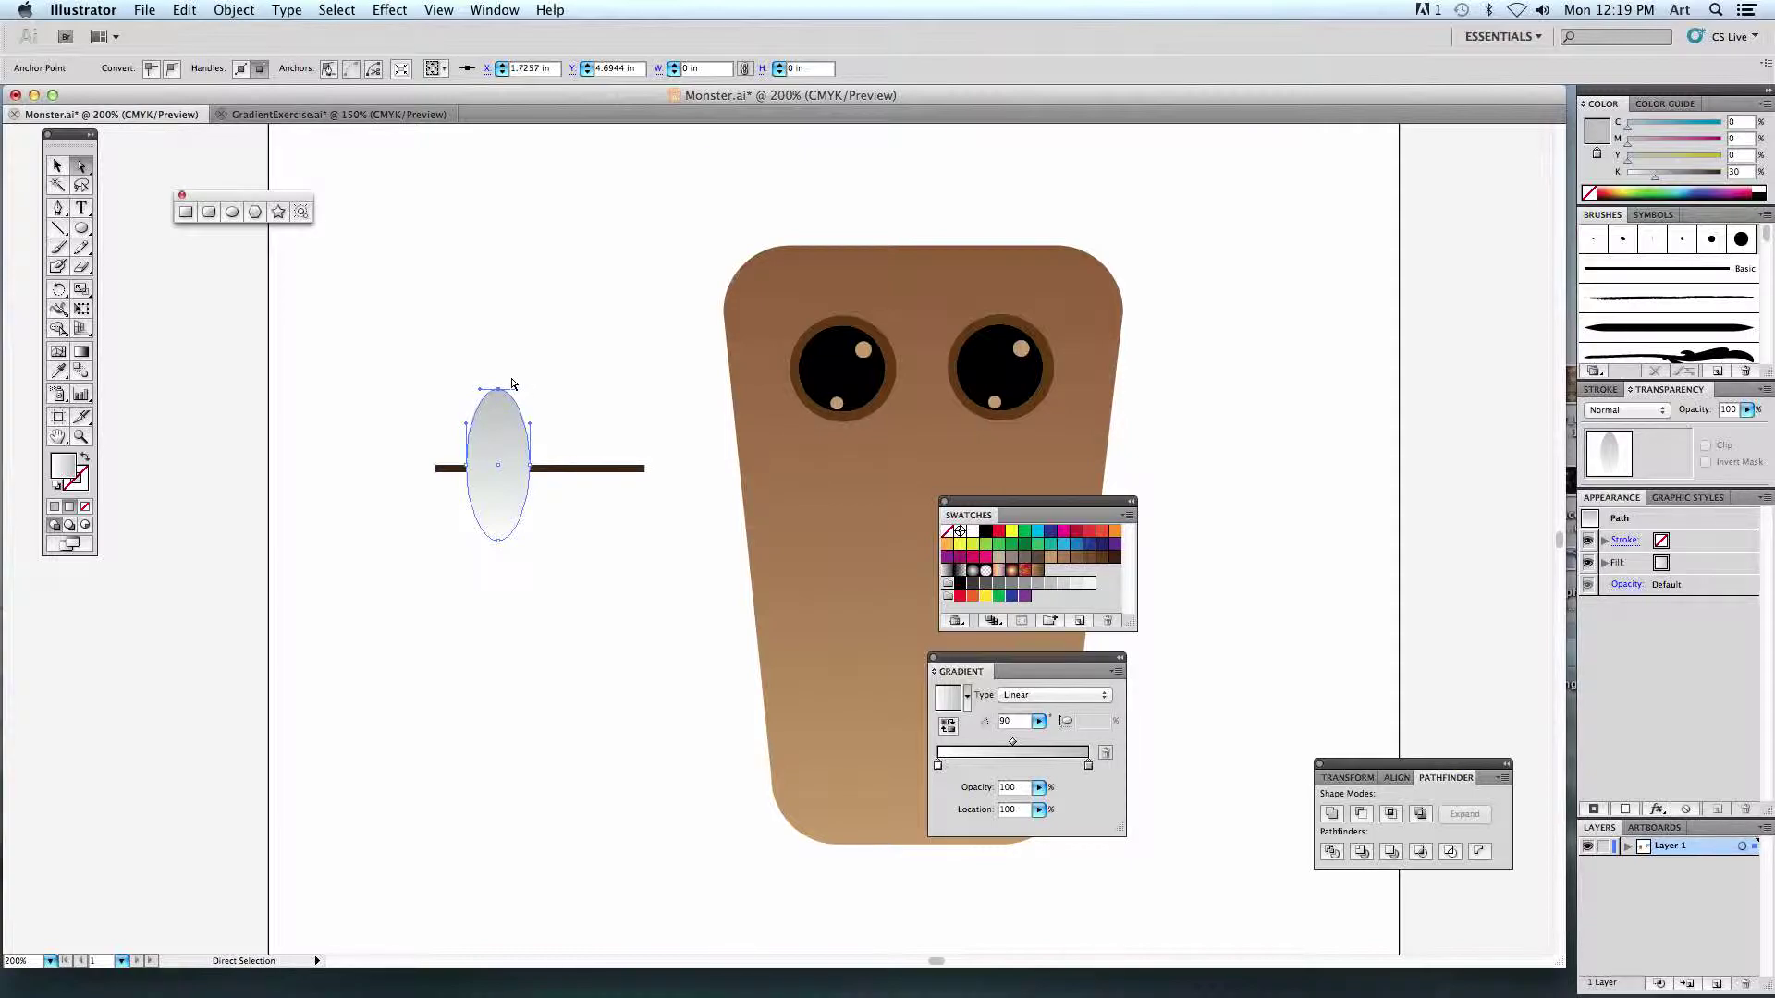
key(Delete)
drag(501, 473, 501, 478)
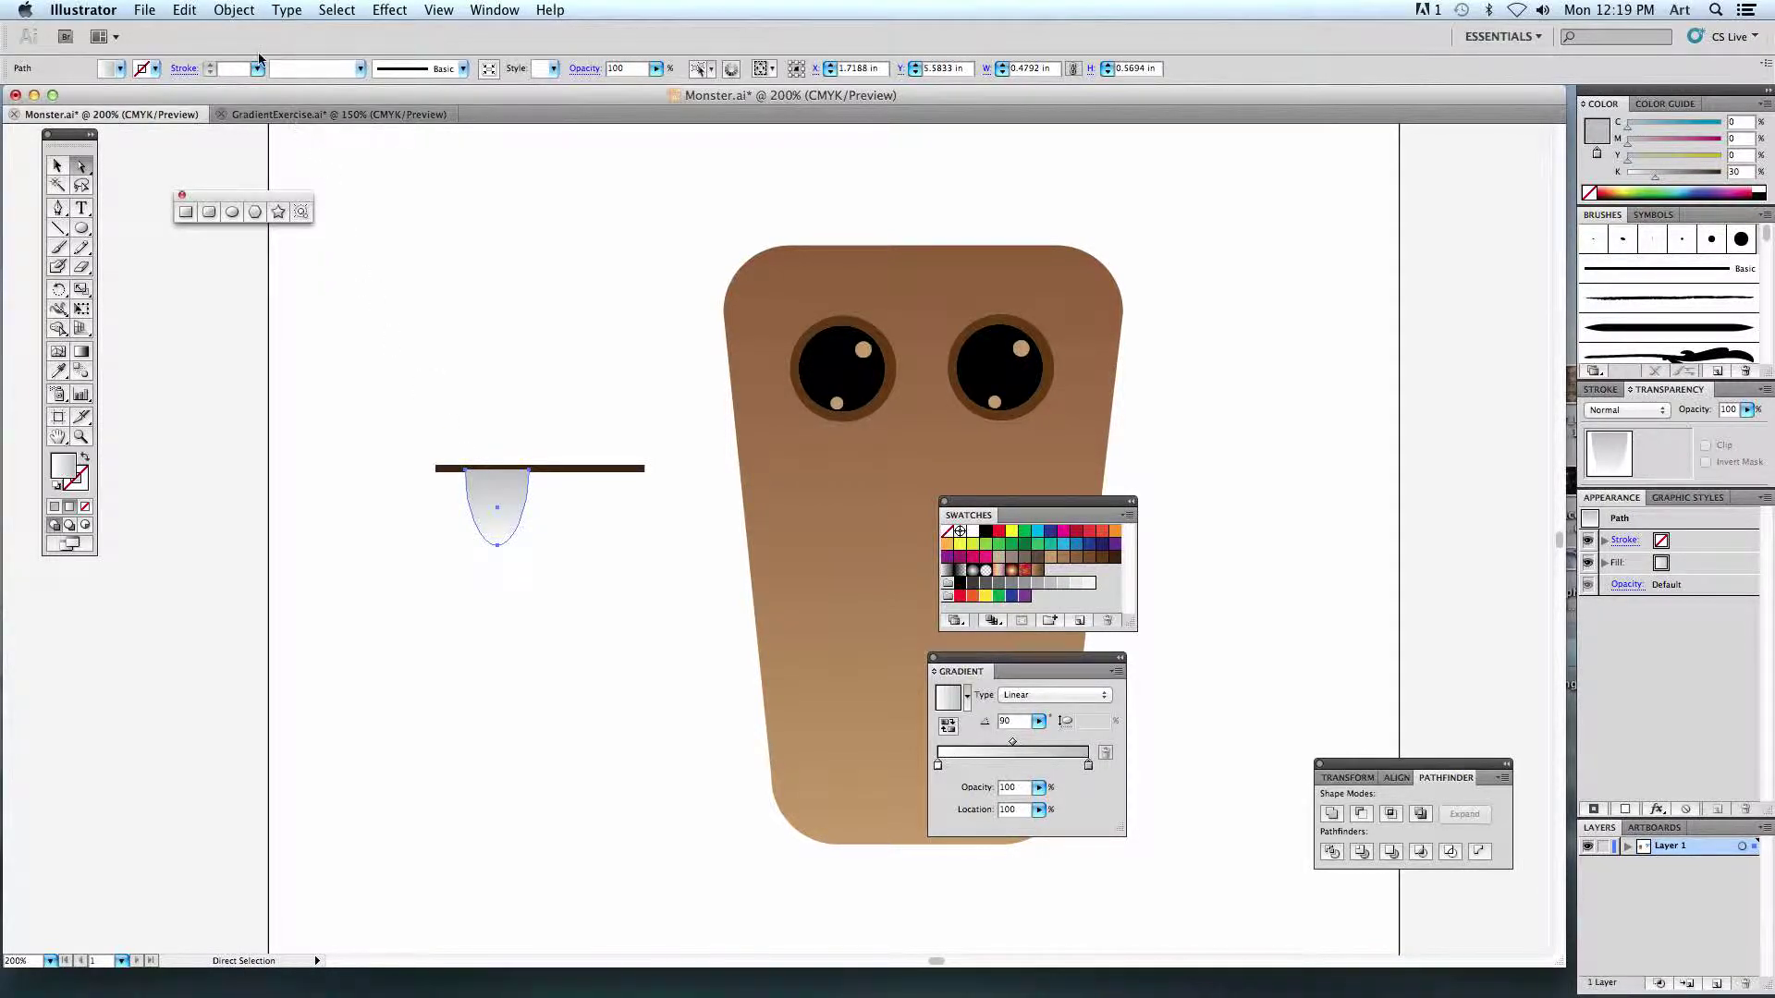
Send the tooth to the back, behind the mouth line, and deselect it.
click(234, 10)
mouse_move(251, 51)
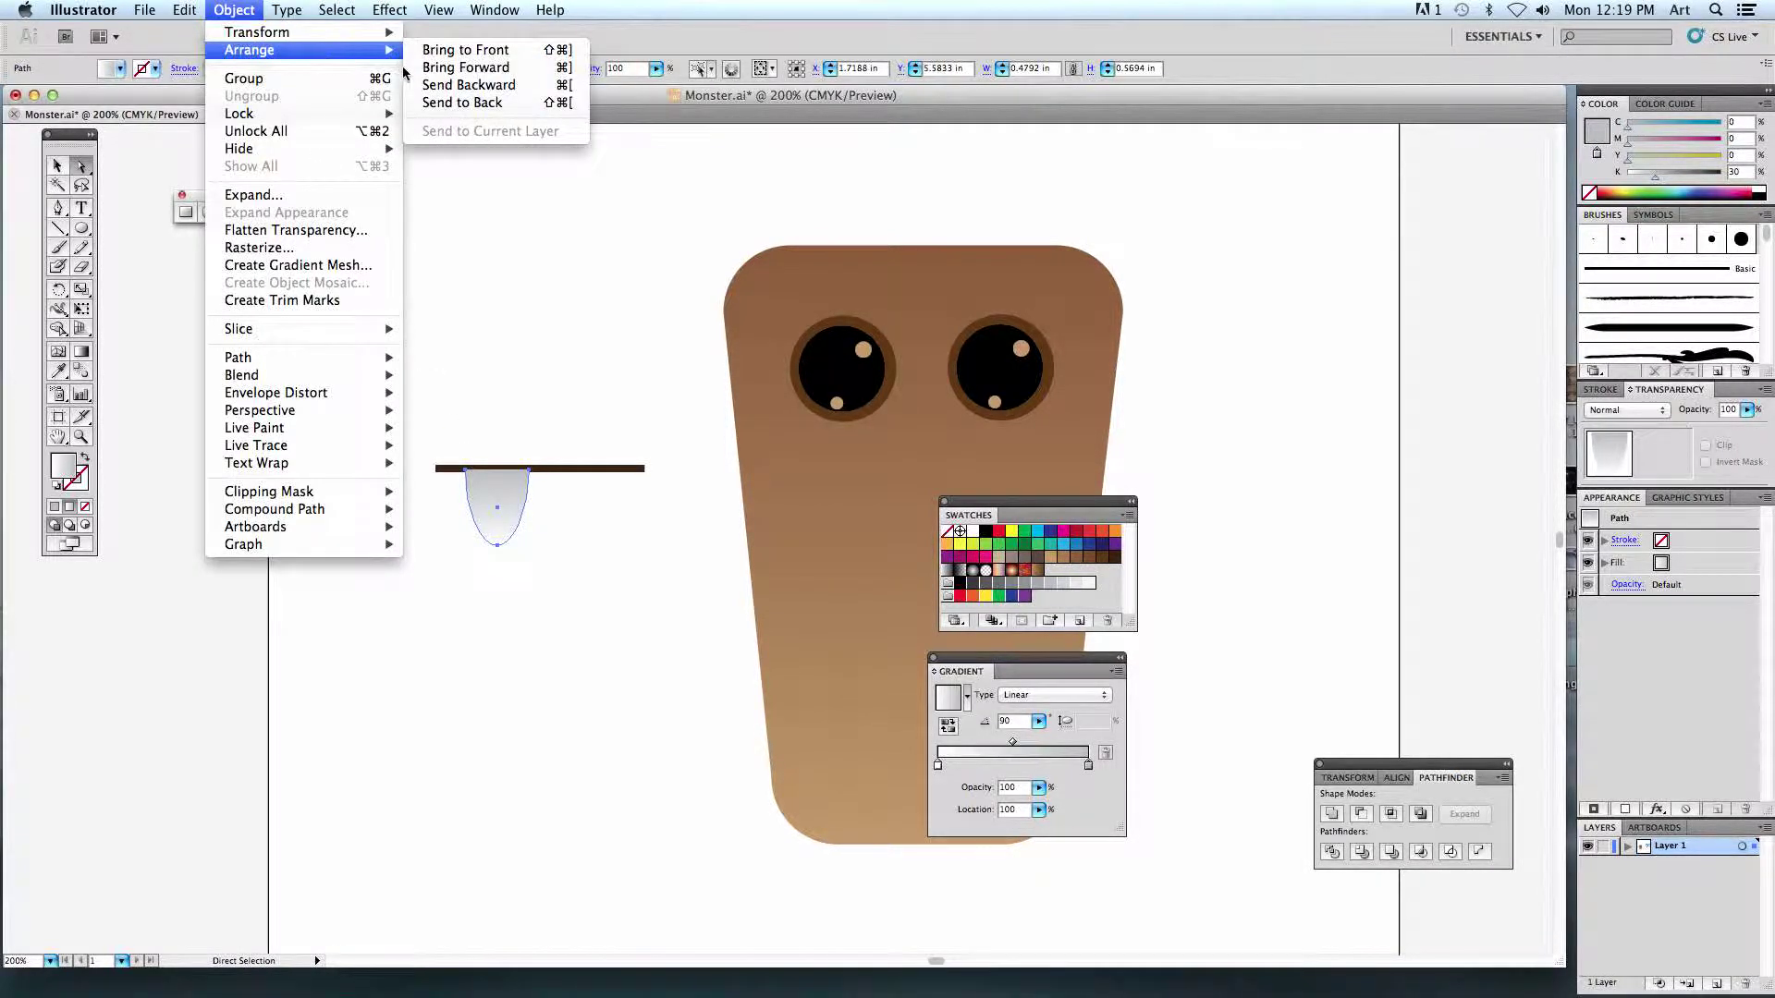
click(465, 109)
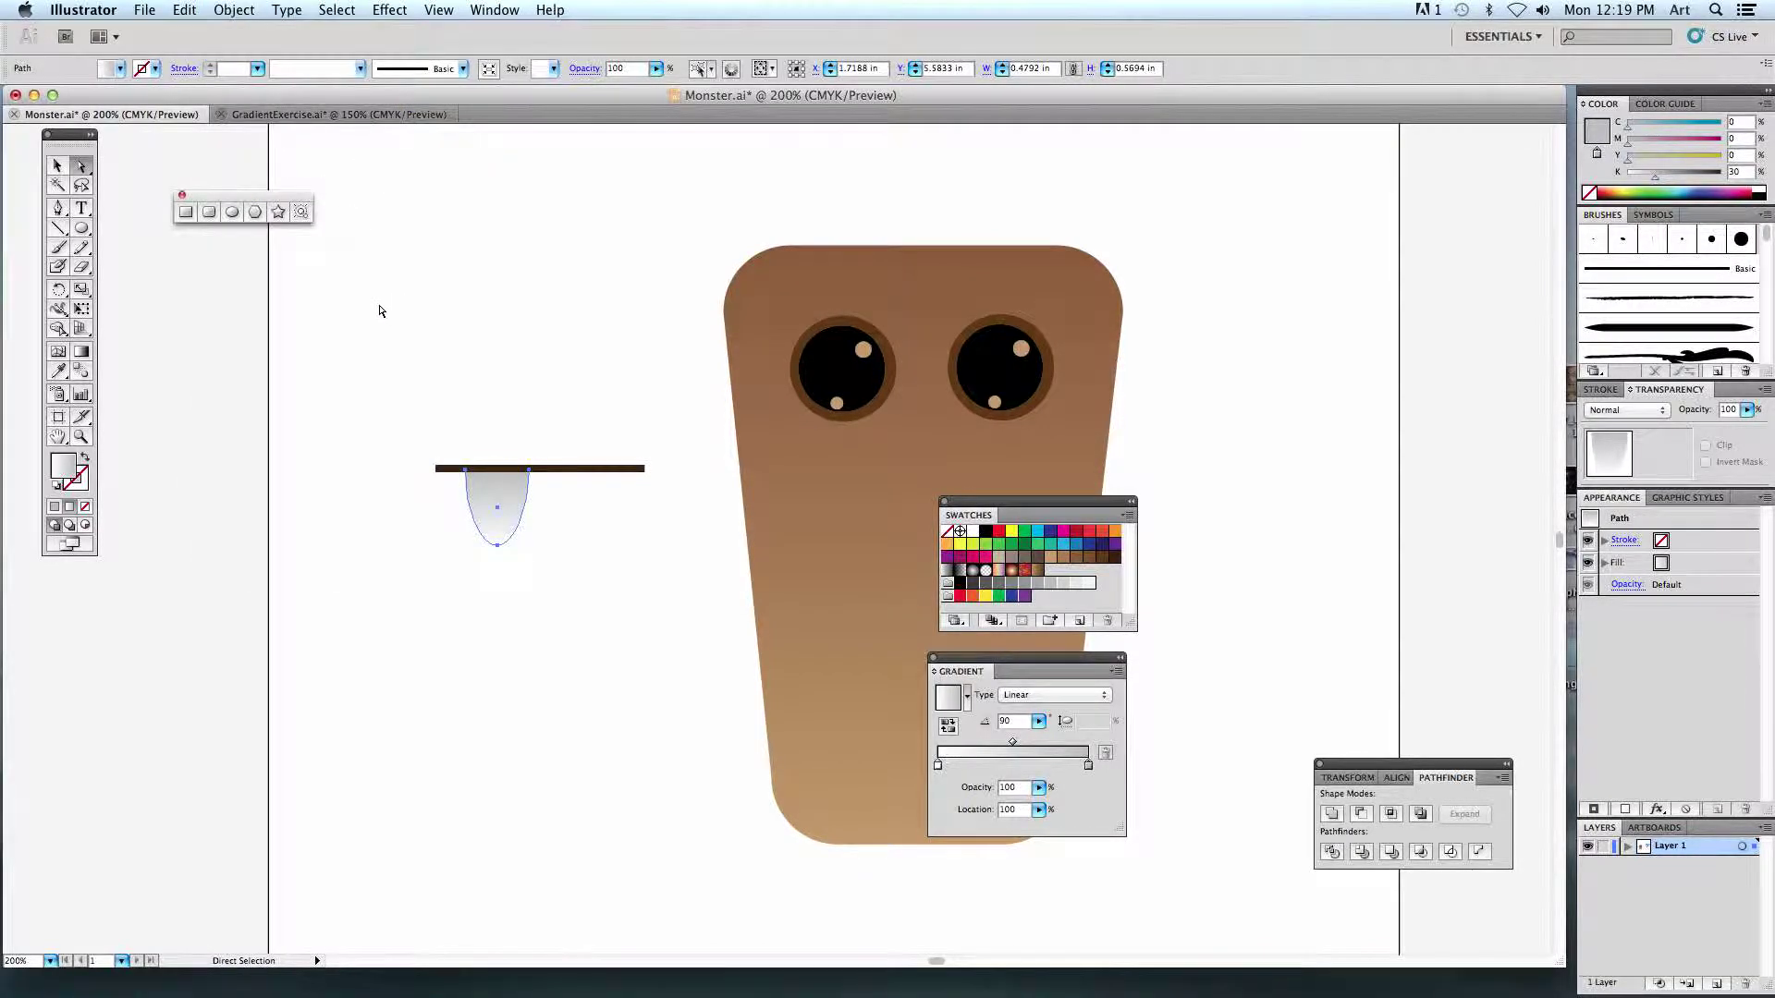
key(v)
click(499, 424)
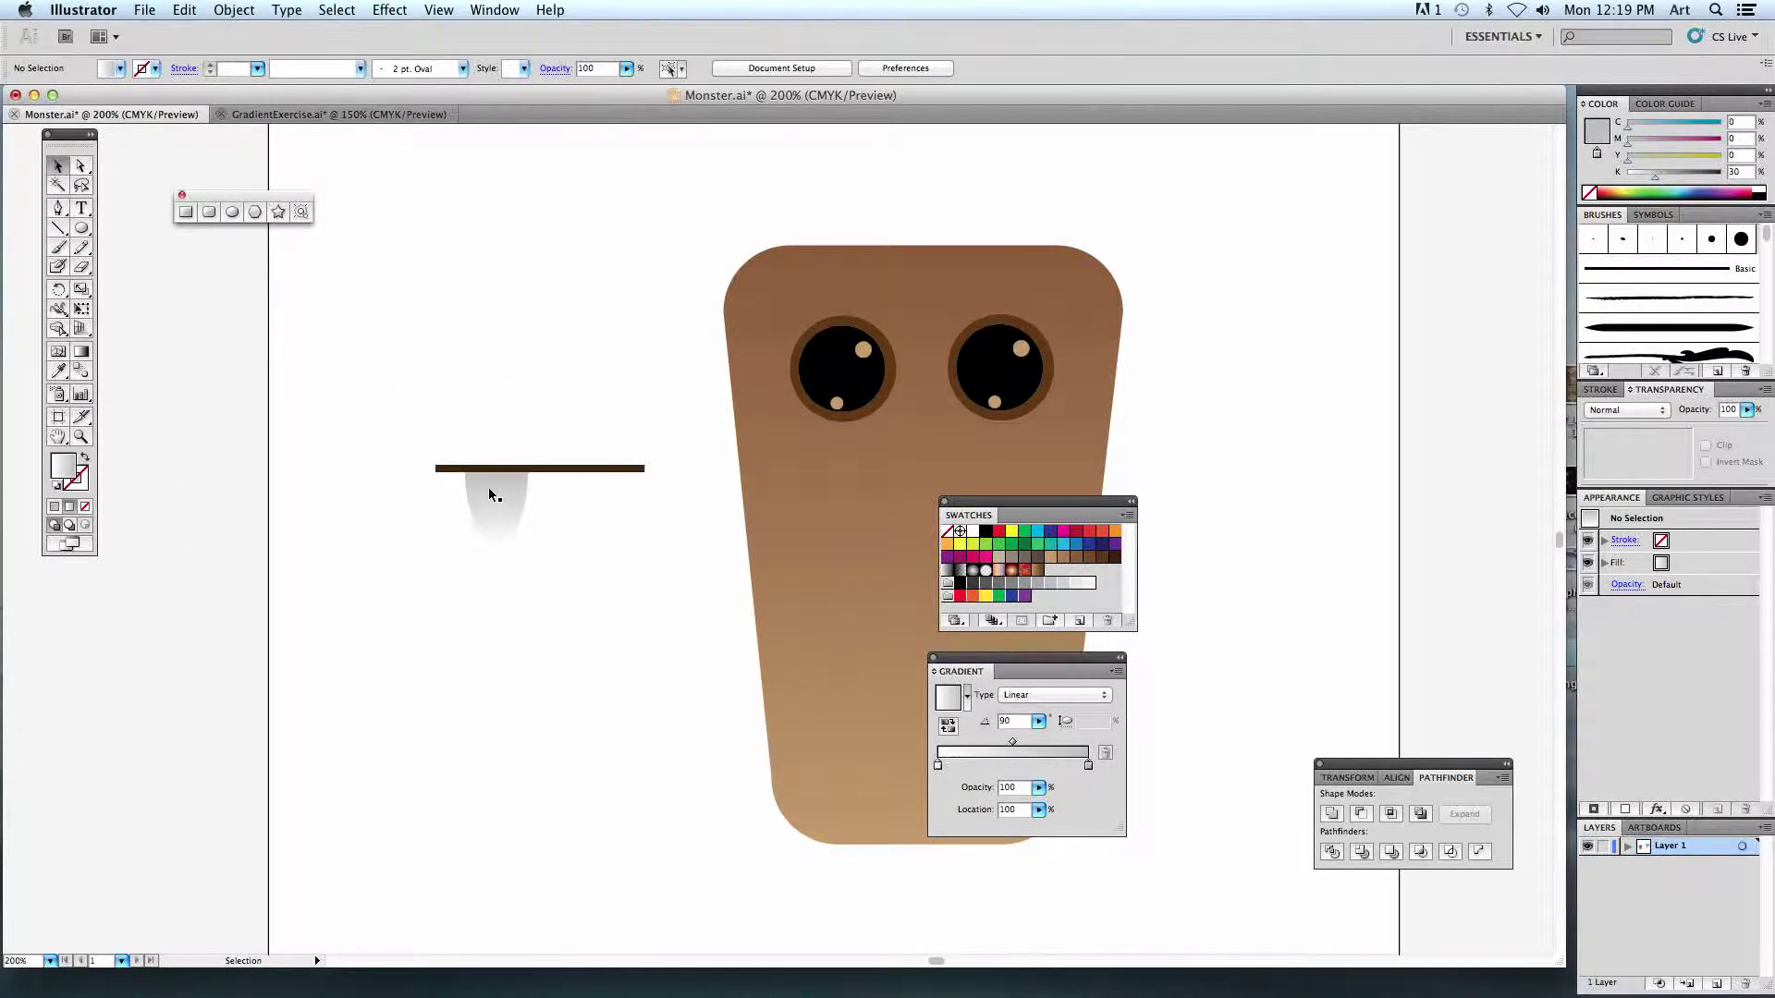
Duplicate the tooth horizontally to its right under the mouth line as a second tooth, and deselect it.
click(488, 486)
drag(482, 487, 557, 491)
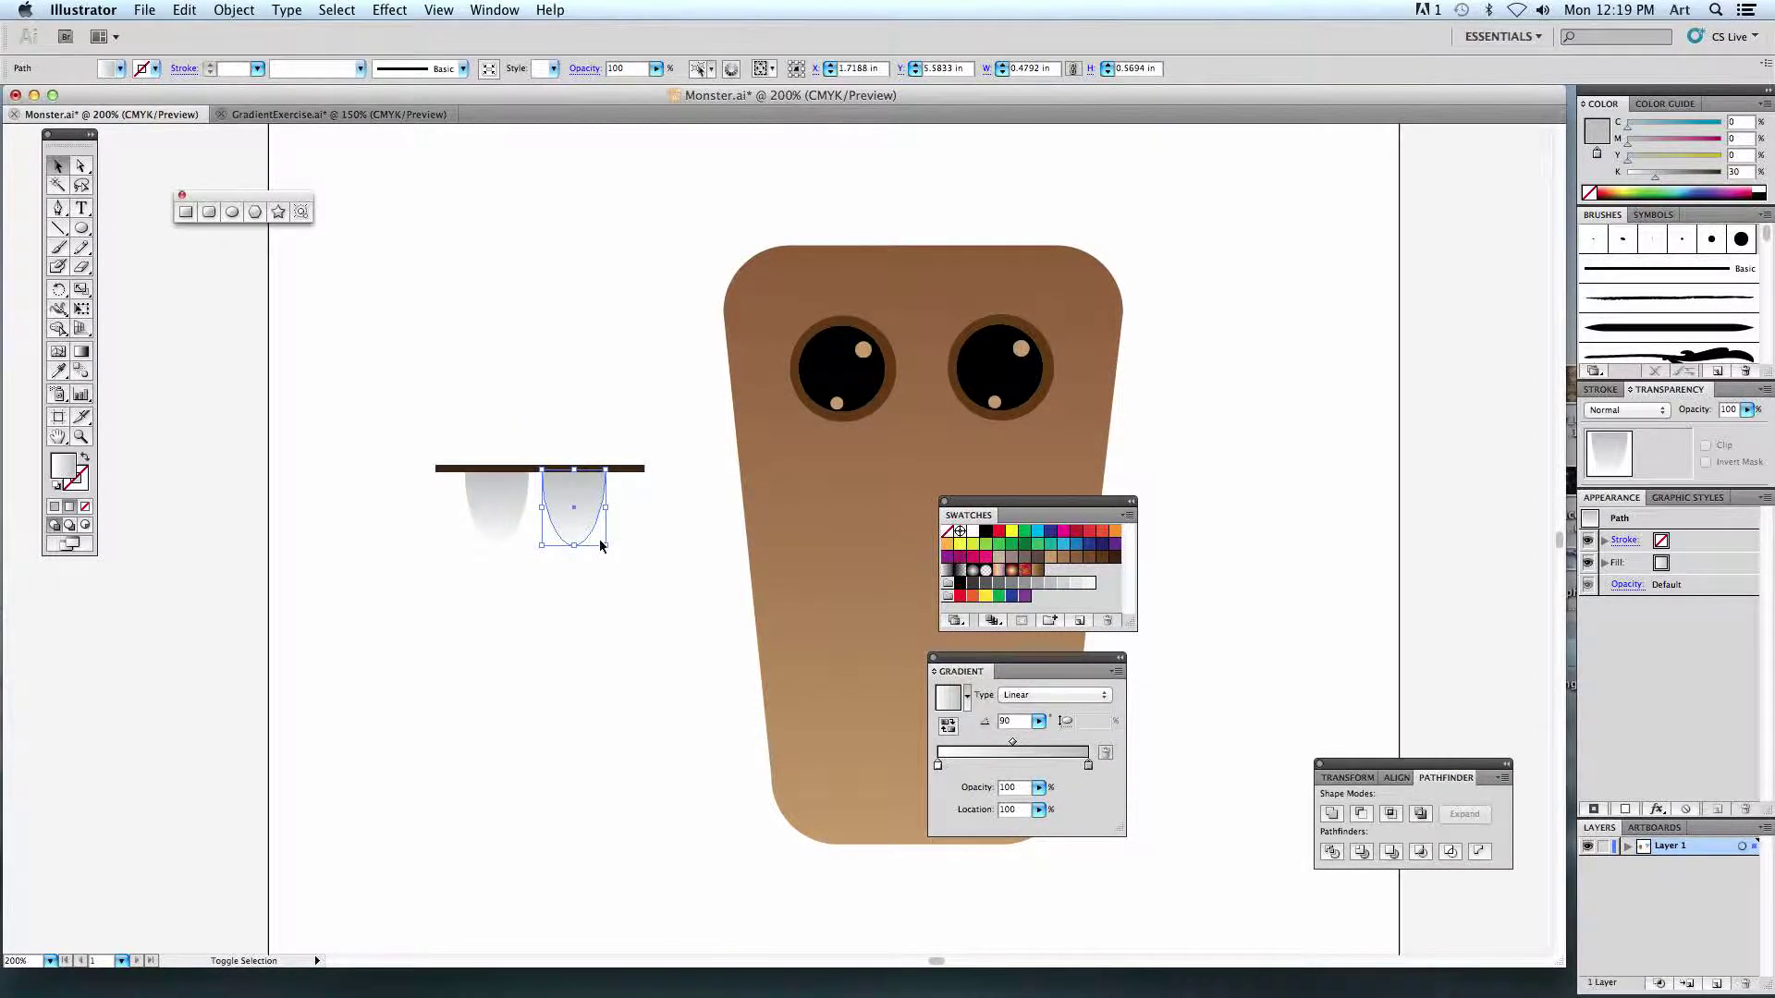
click(620, 603)
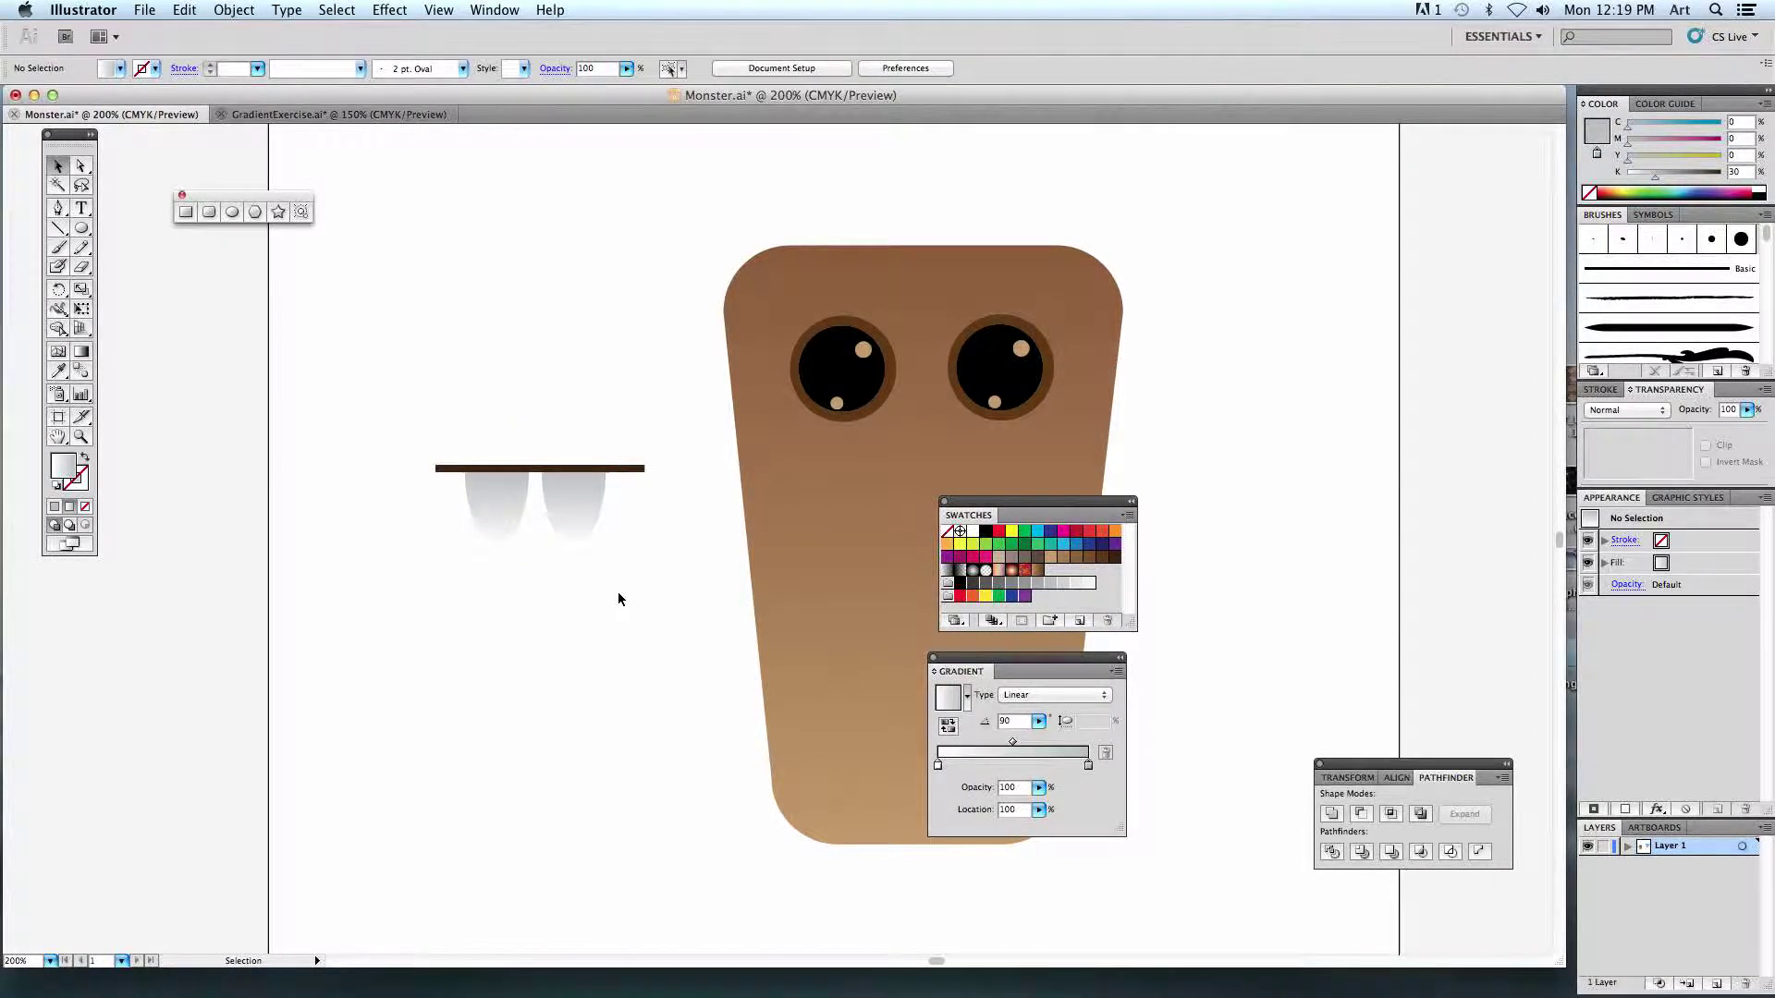
Draw an ellipse about 1.43 in by 1.53 in centered on the mouth line, covering both teeth.
key(space)
drag(1144, 432, 562, 432)
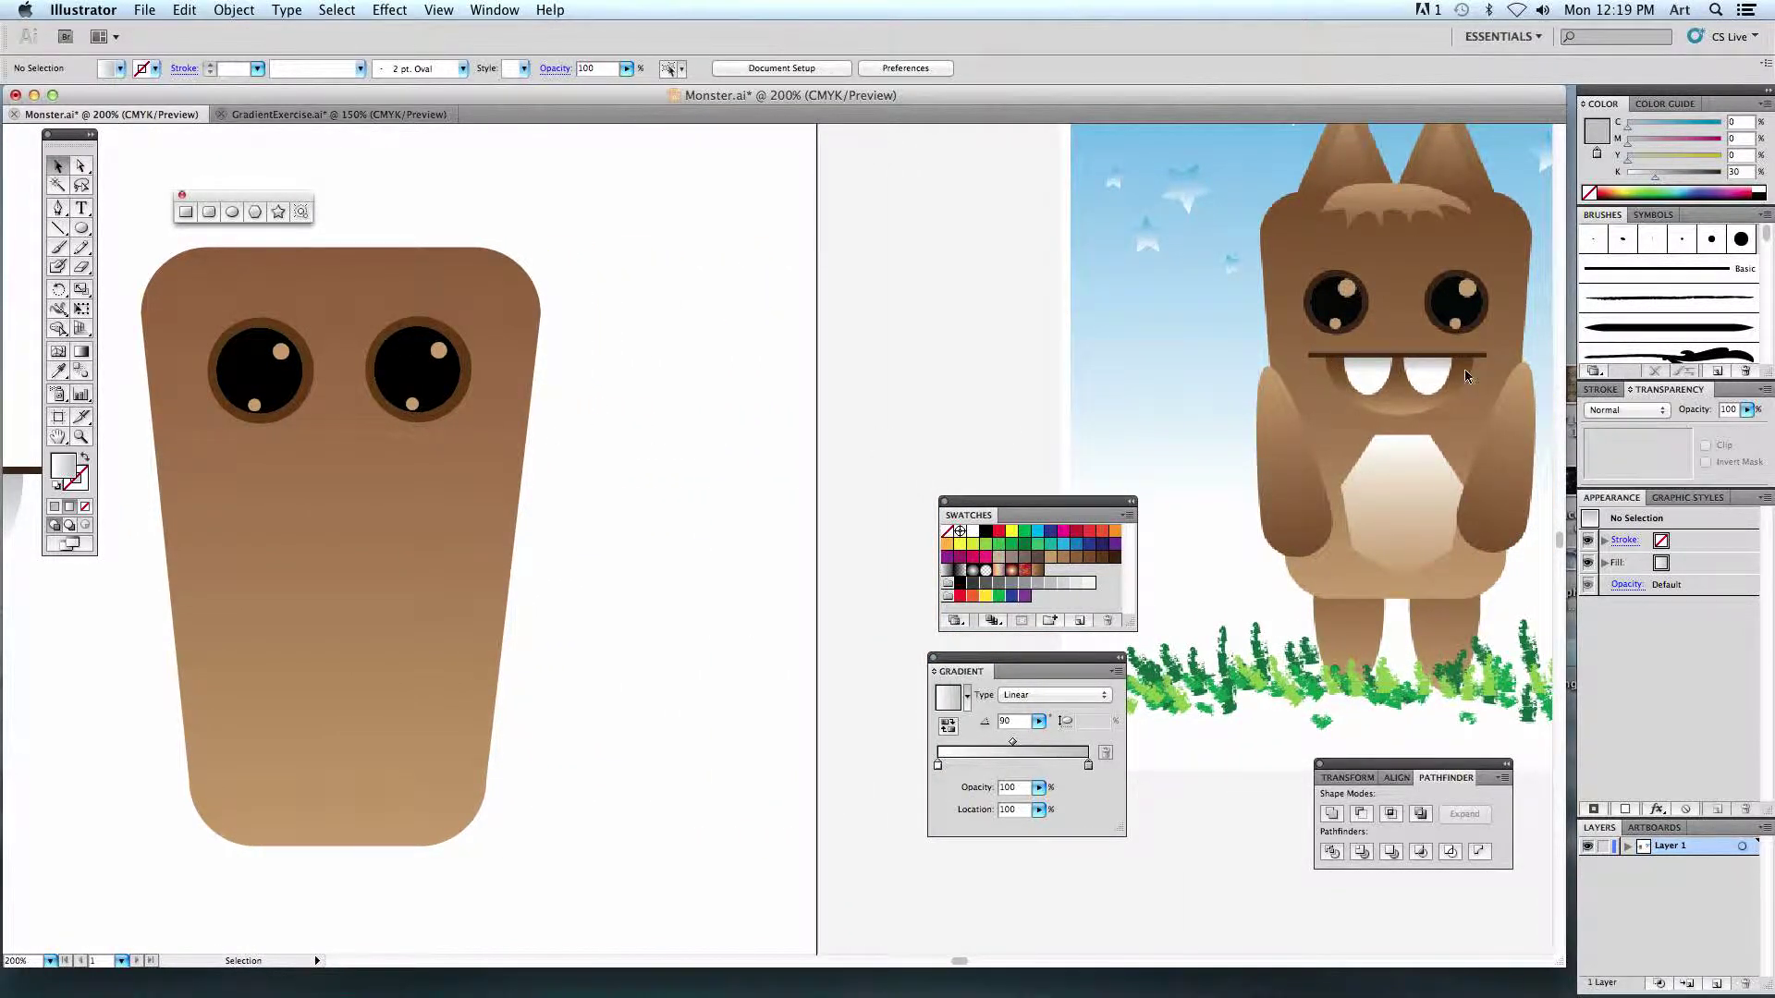
scroll(583, 408, left, 10)
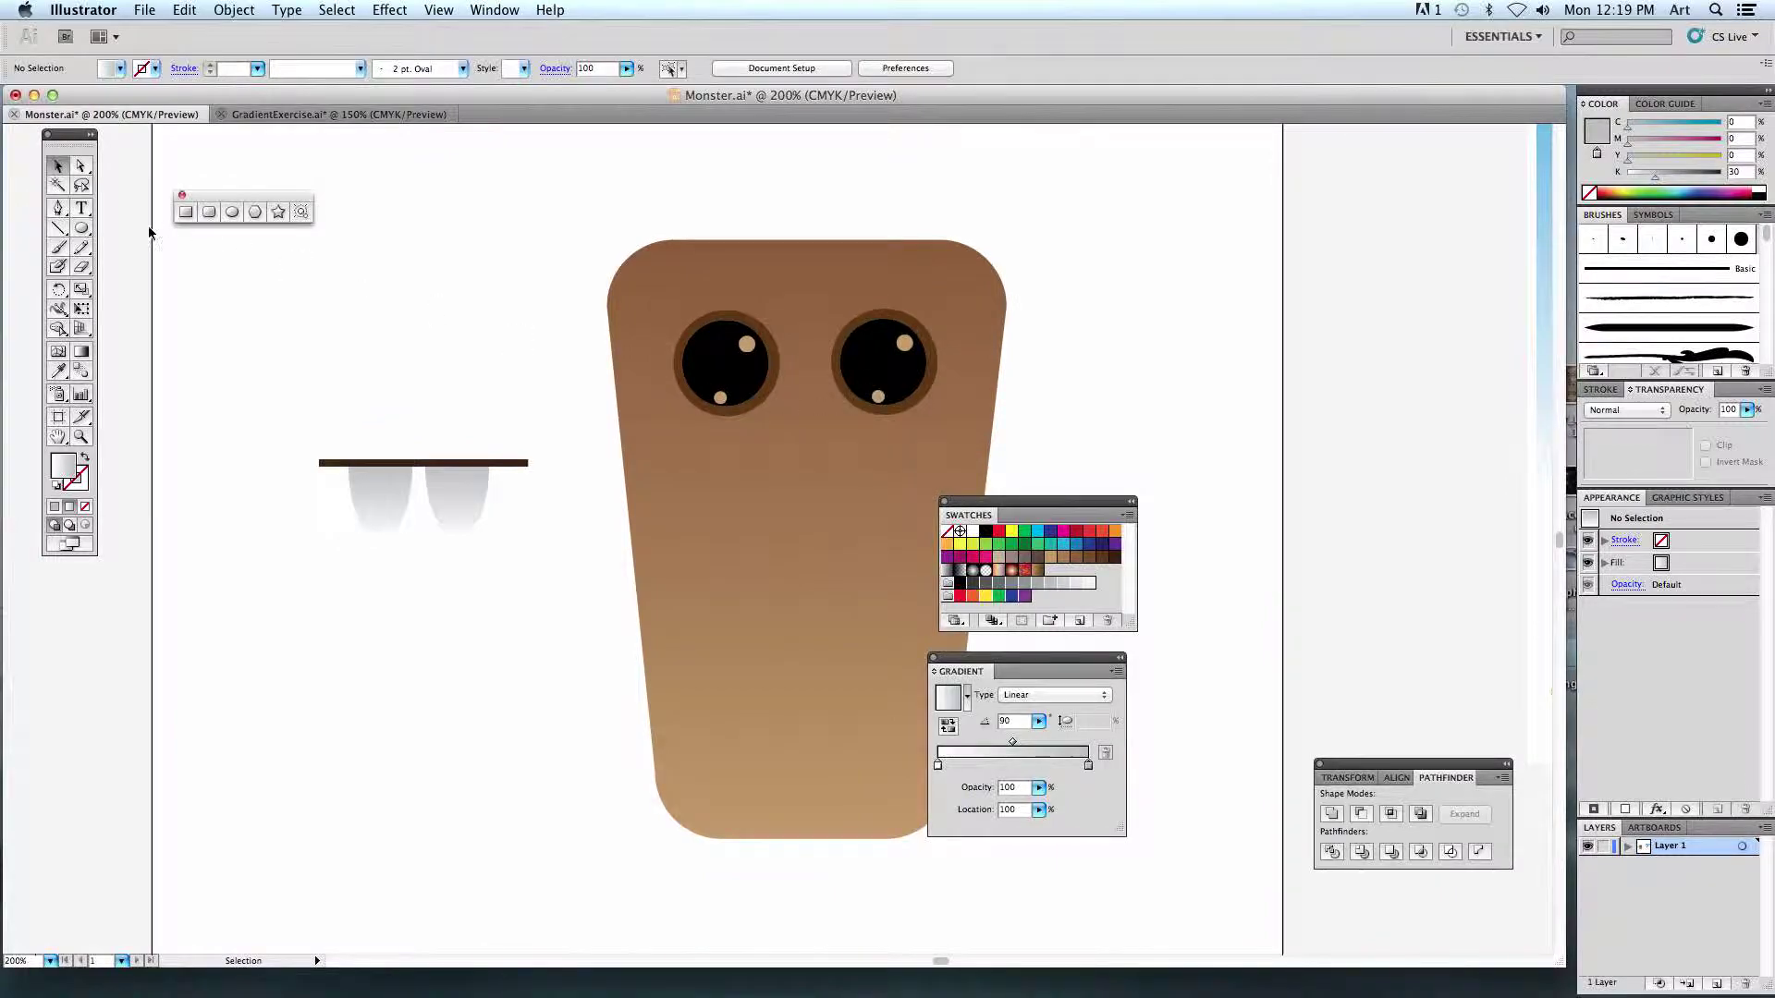
click(81, 229)
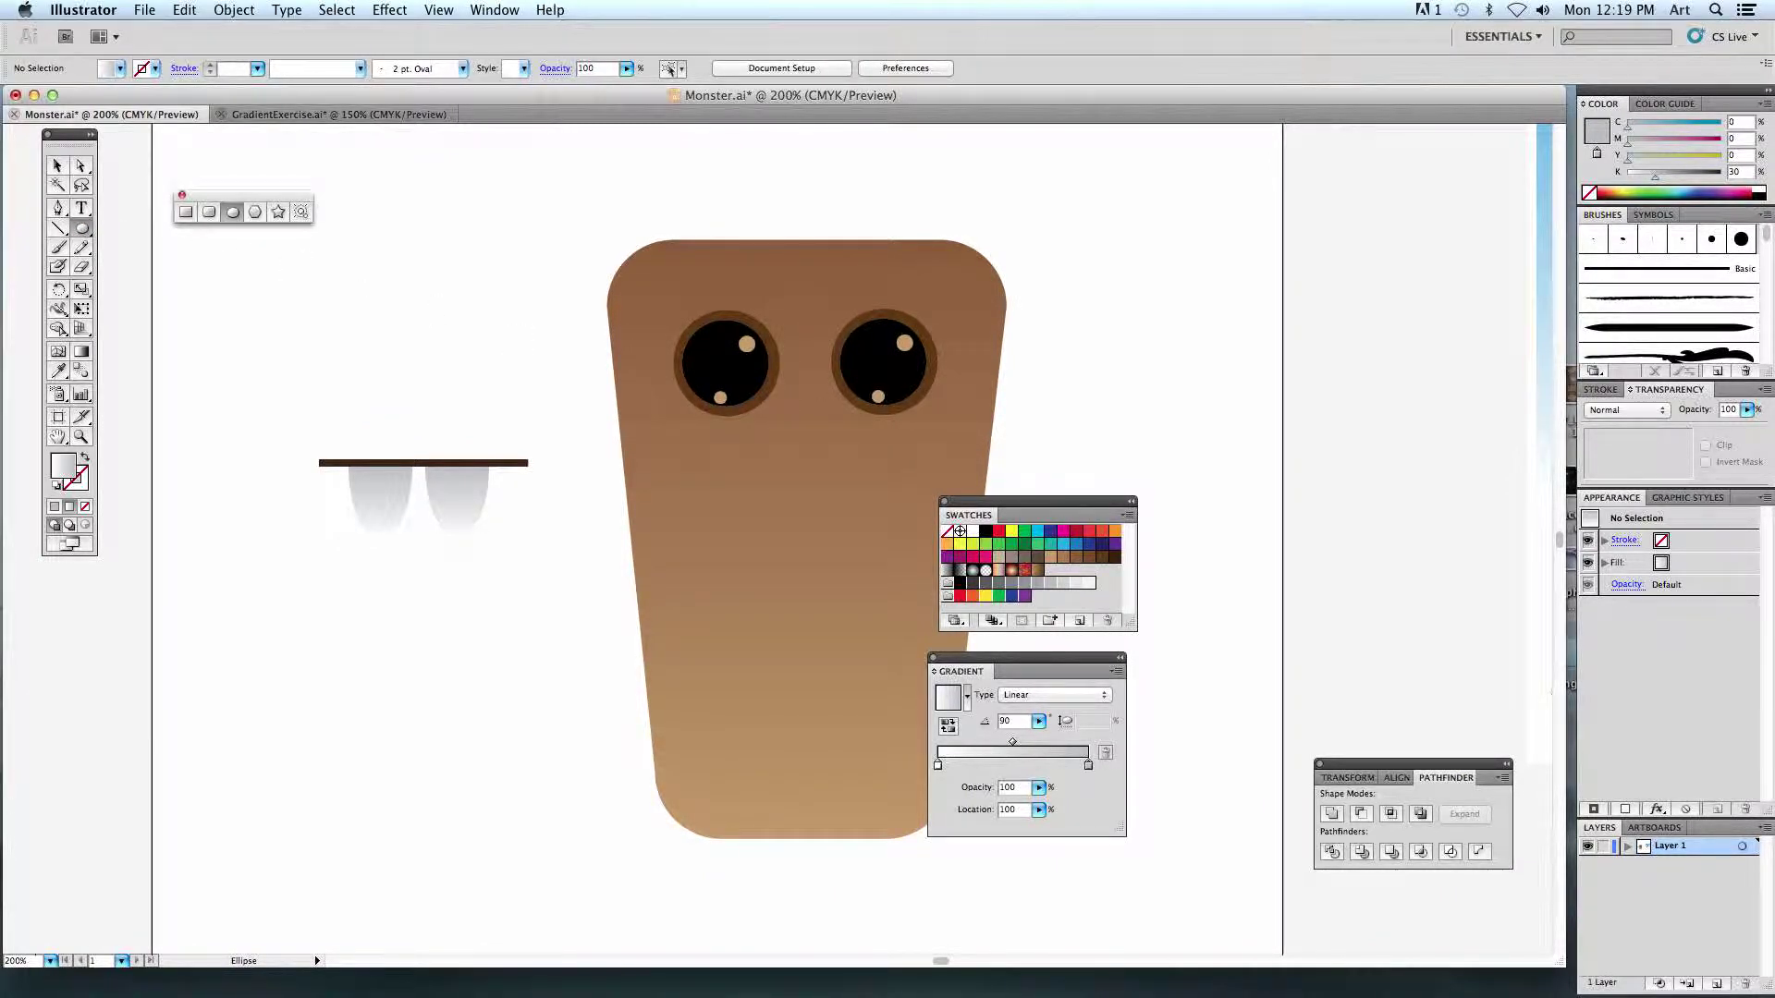
drag(419, 462, 519, 563)
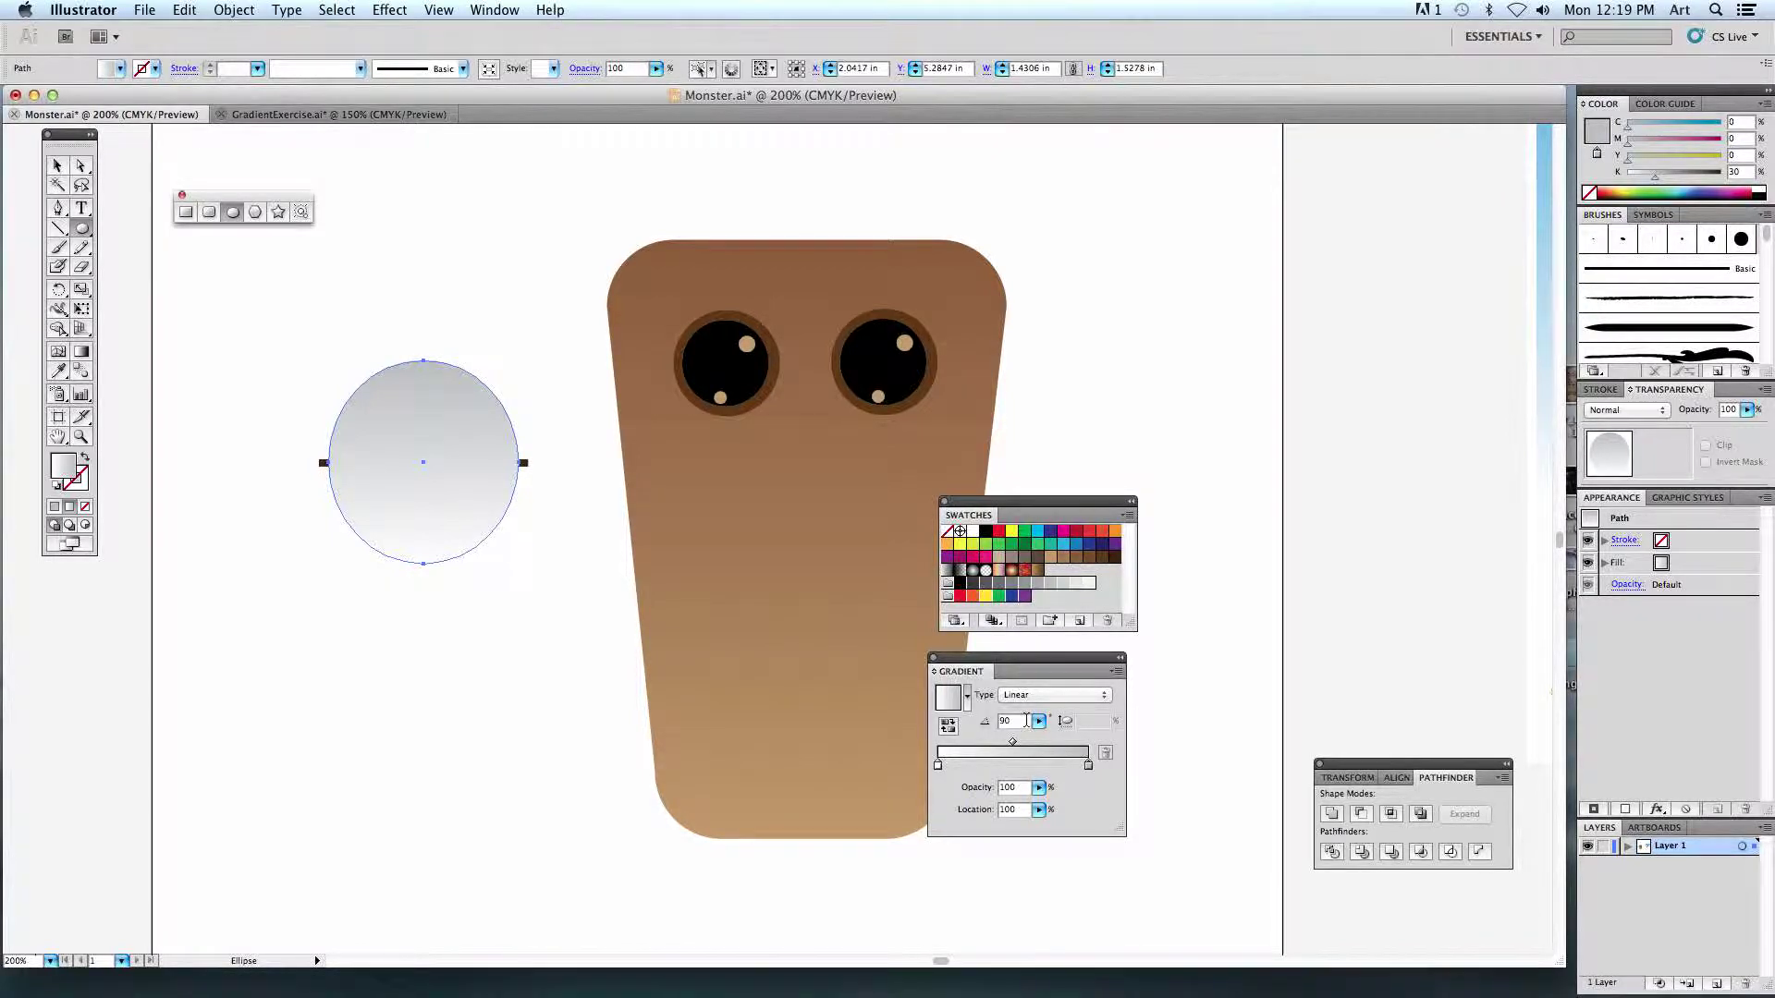
Recolor the ellipse's gradient with light brown C25 M40 Y65 K0 at the start and dark brown C40 M65 Y90 K35 at the end.
double_click(939, 765)
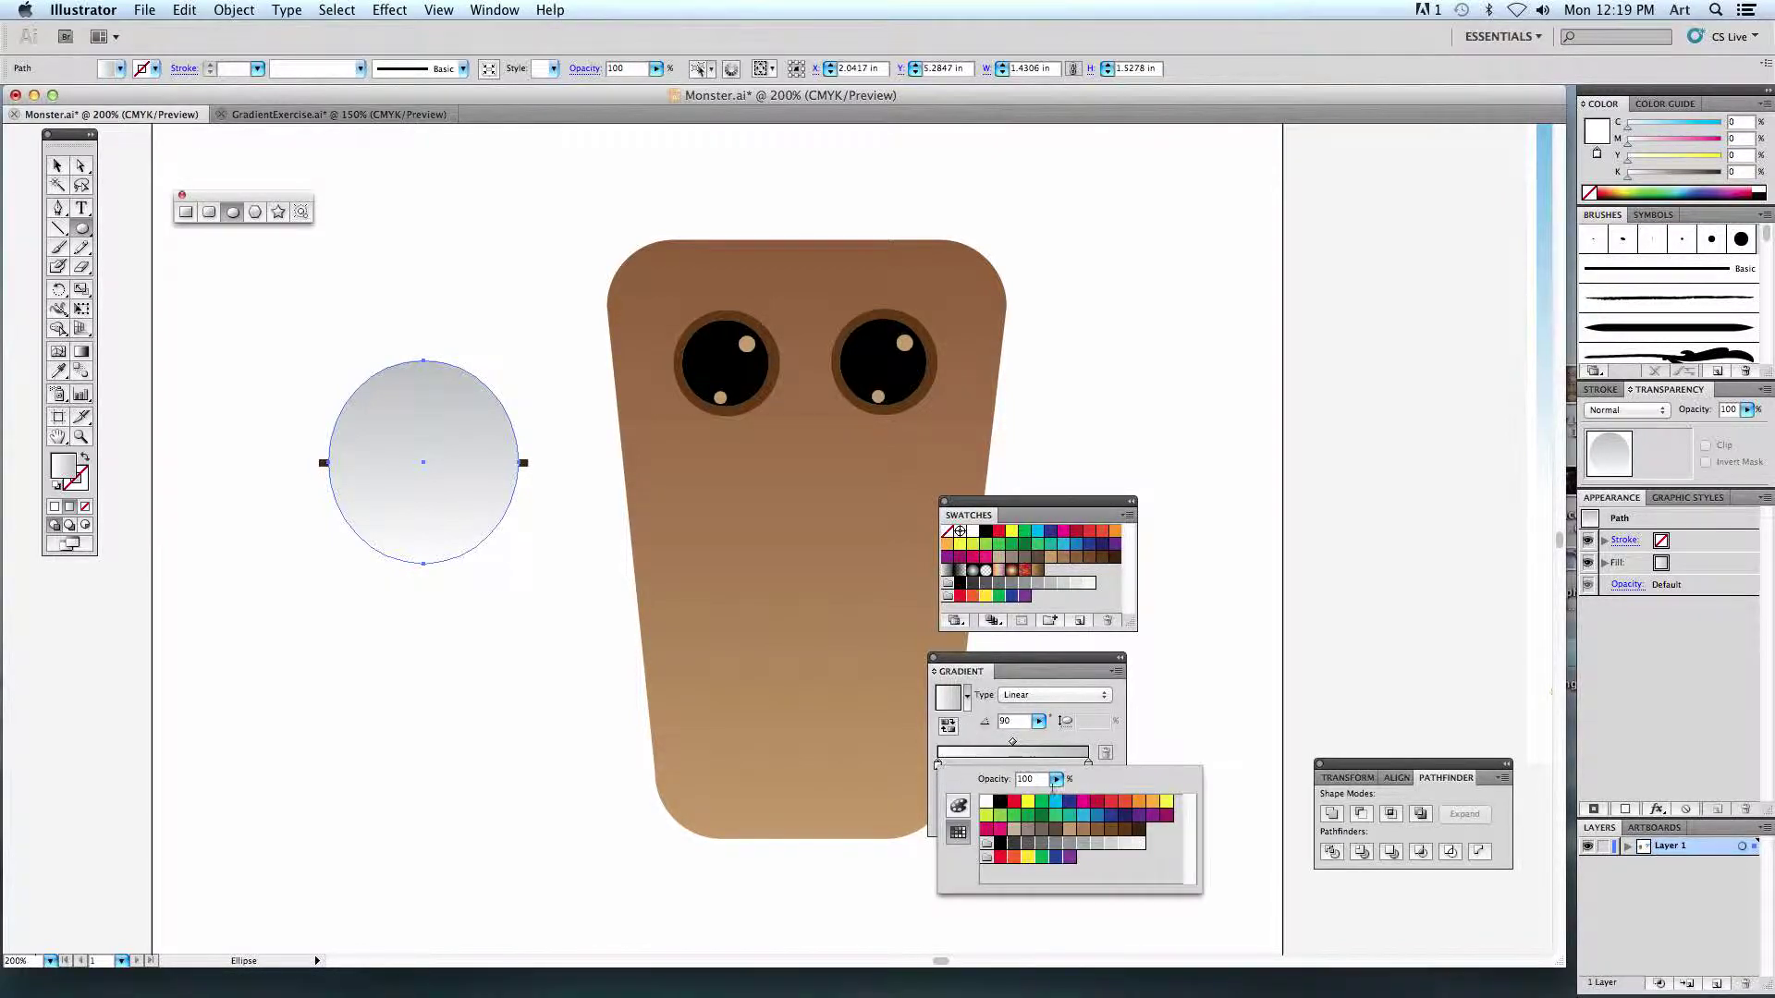
click(1072, 826)
click(1088, 764)
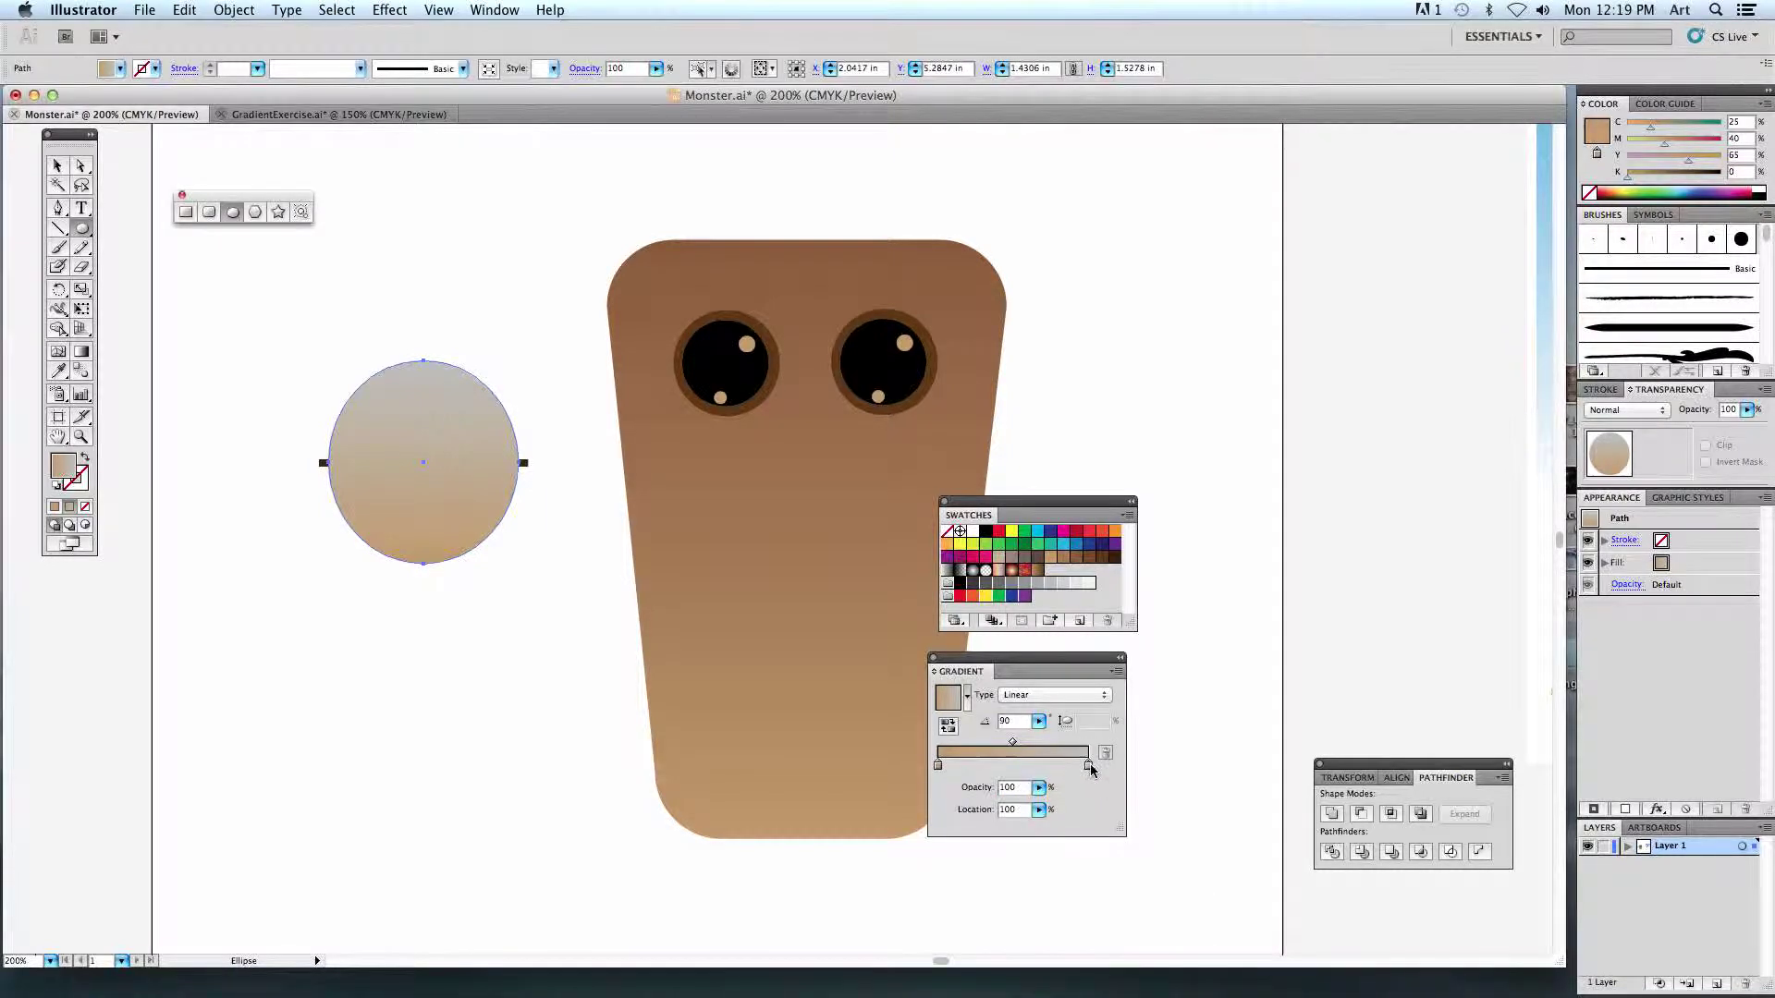
double_click(1088, 765)
click(1264, 829)
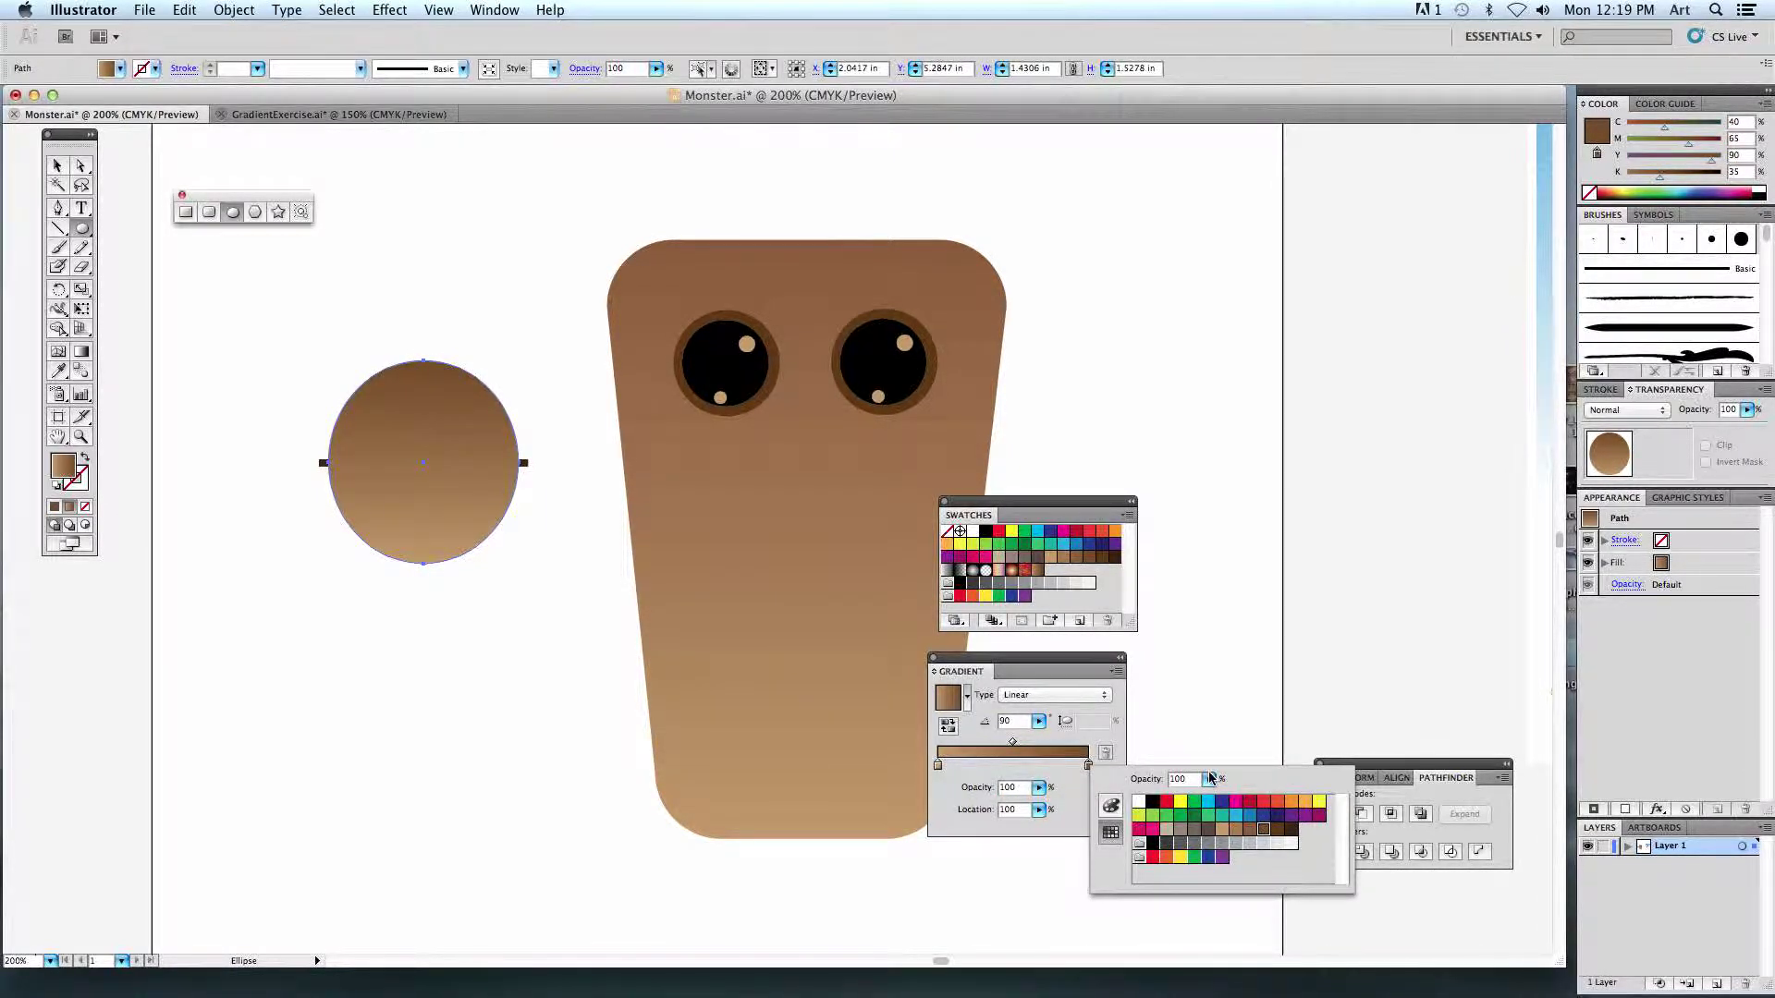
Delete the brown ellipse's top anchor point to leave a half-ellipse chin below the mouth line.
click(84, 167)
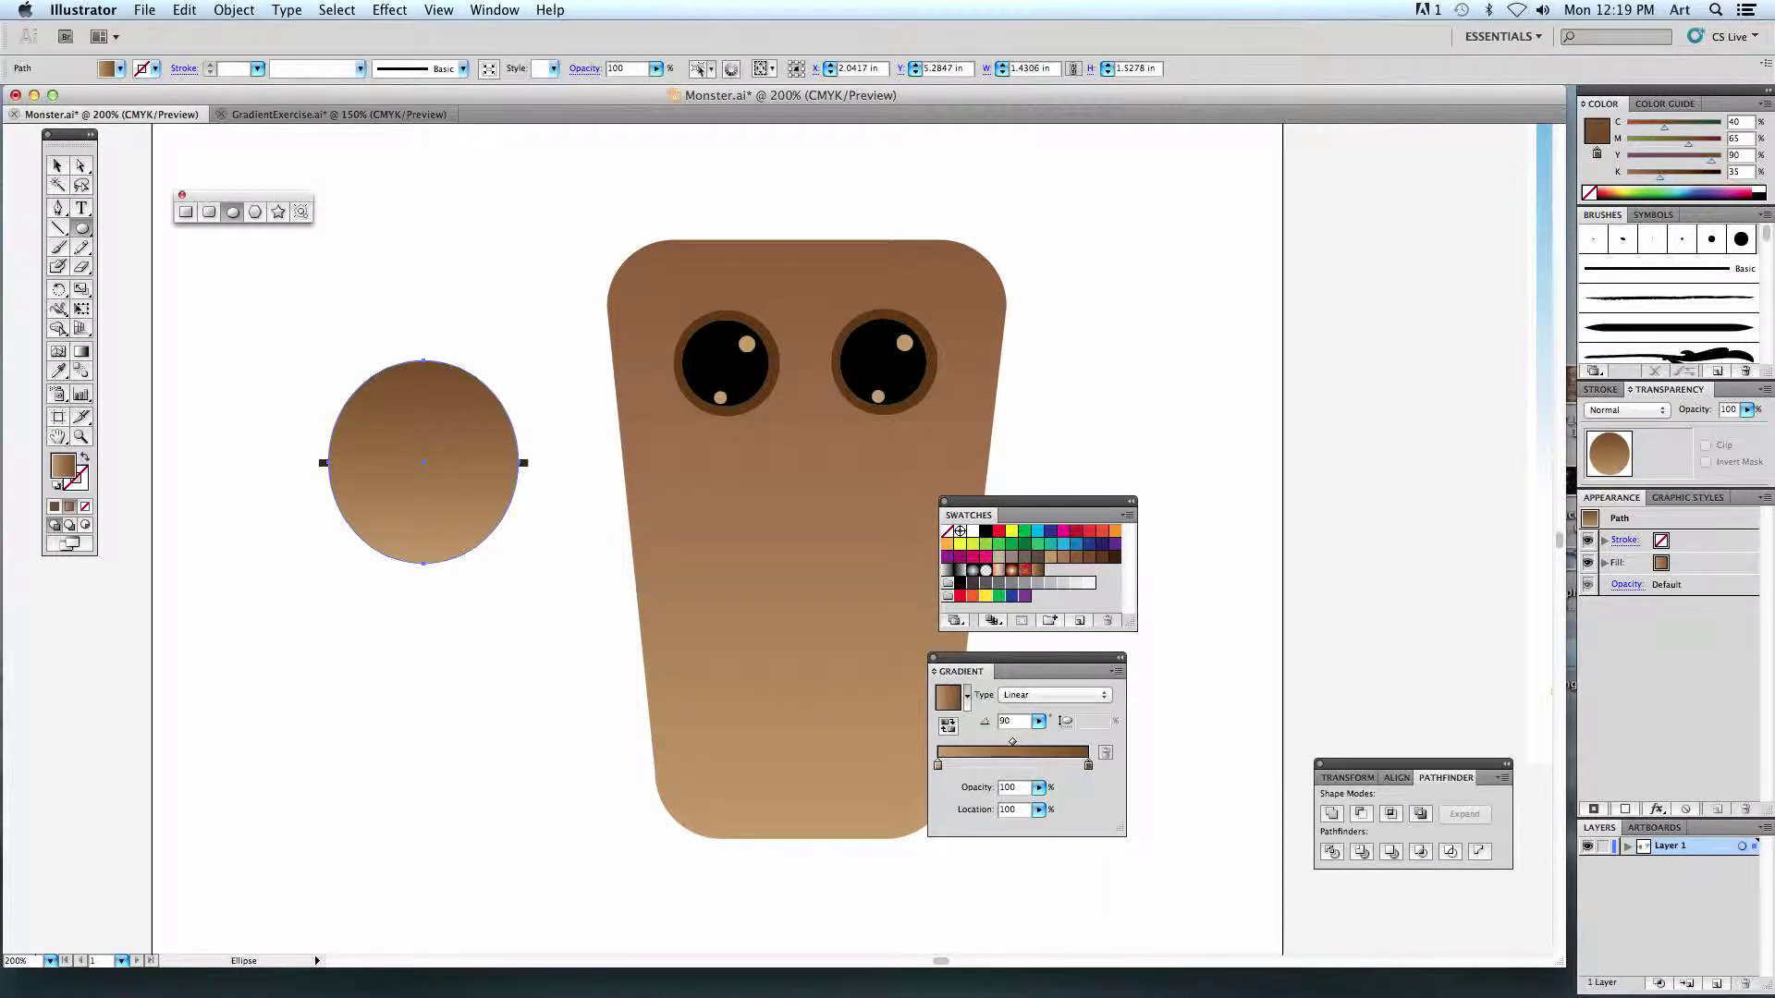
click(82, 169)
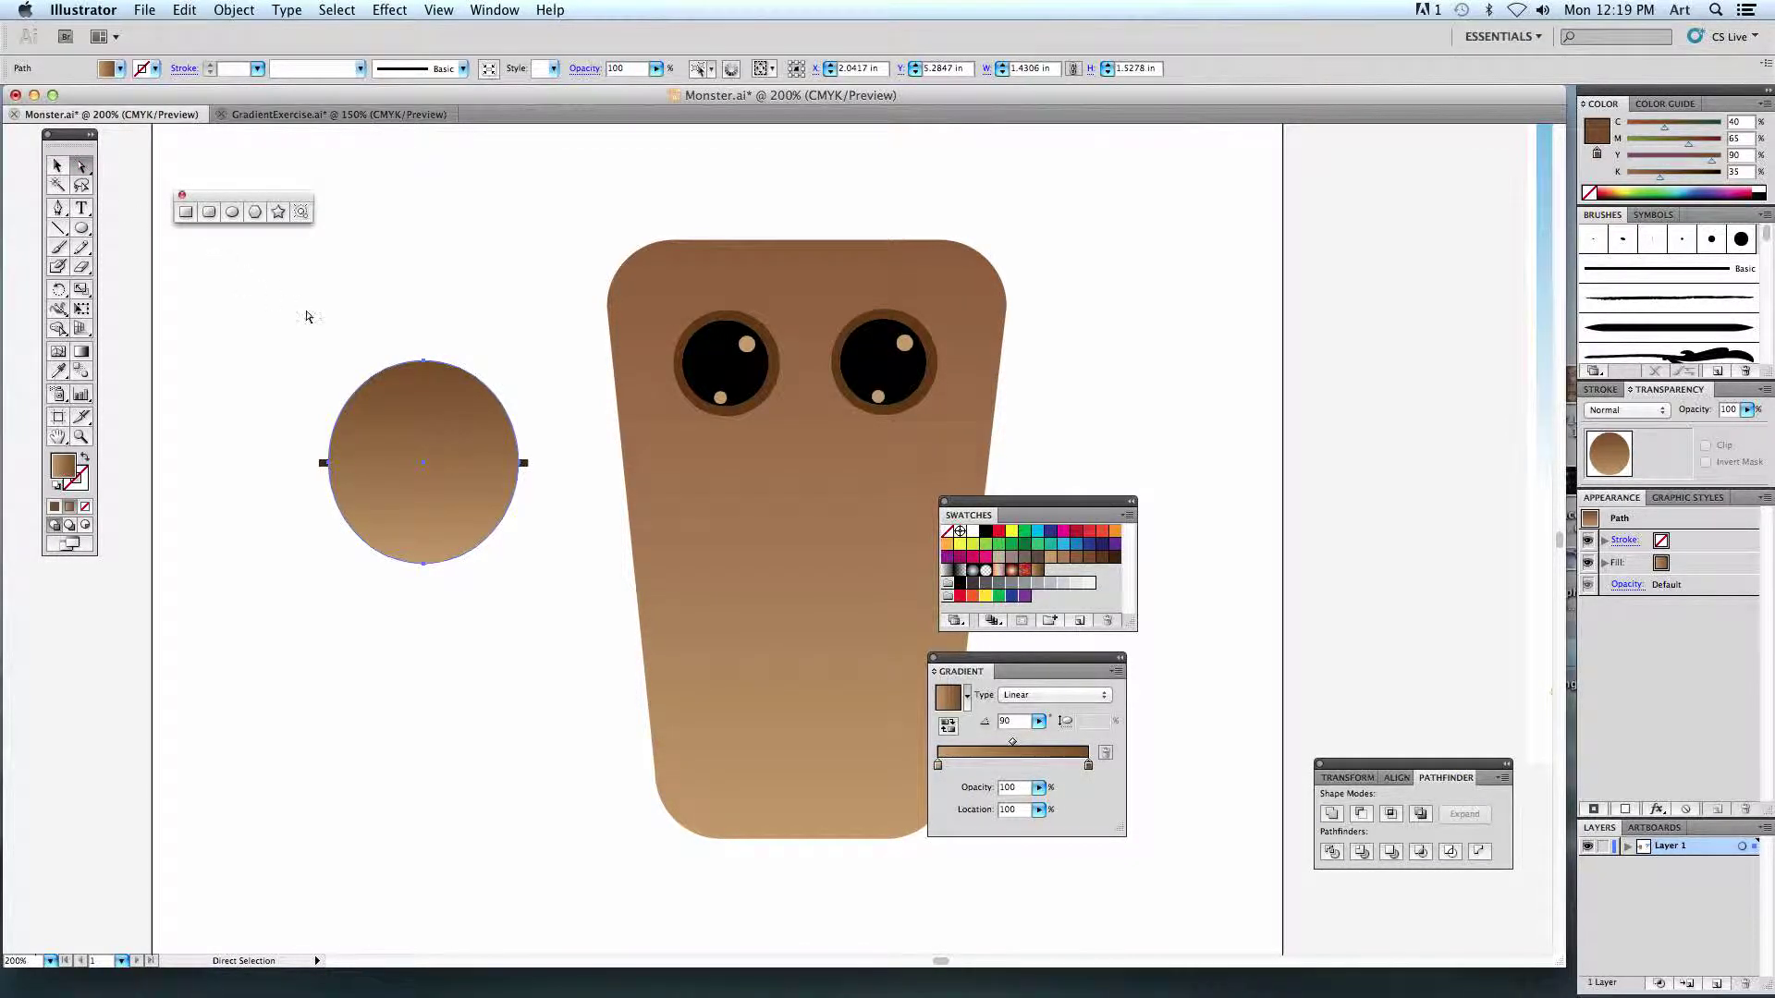
drag(407, 344, 439, 370)
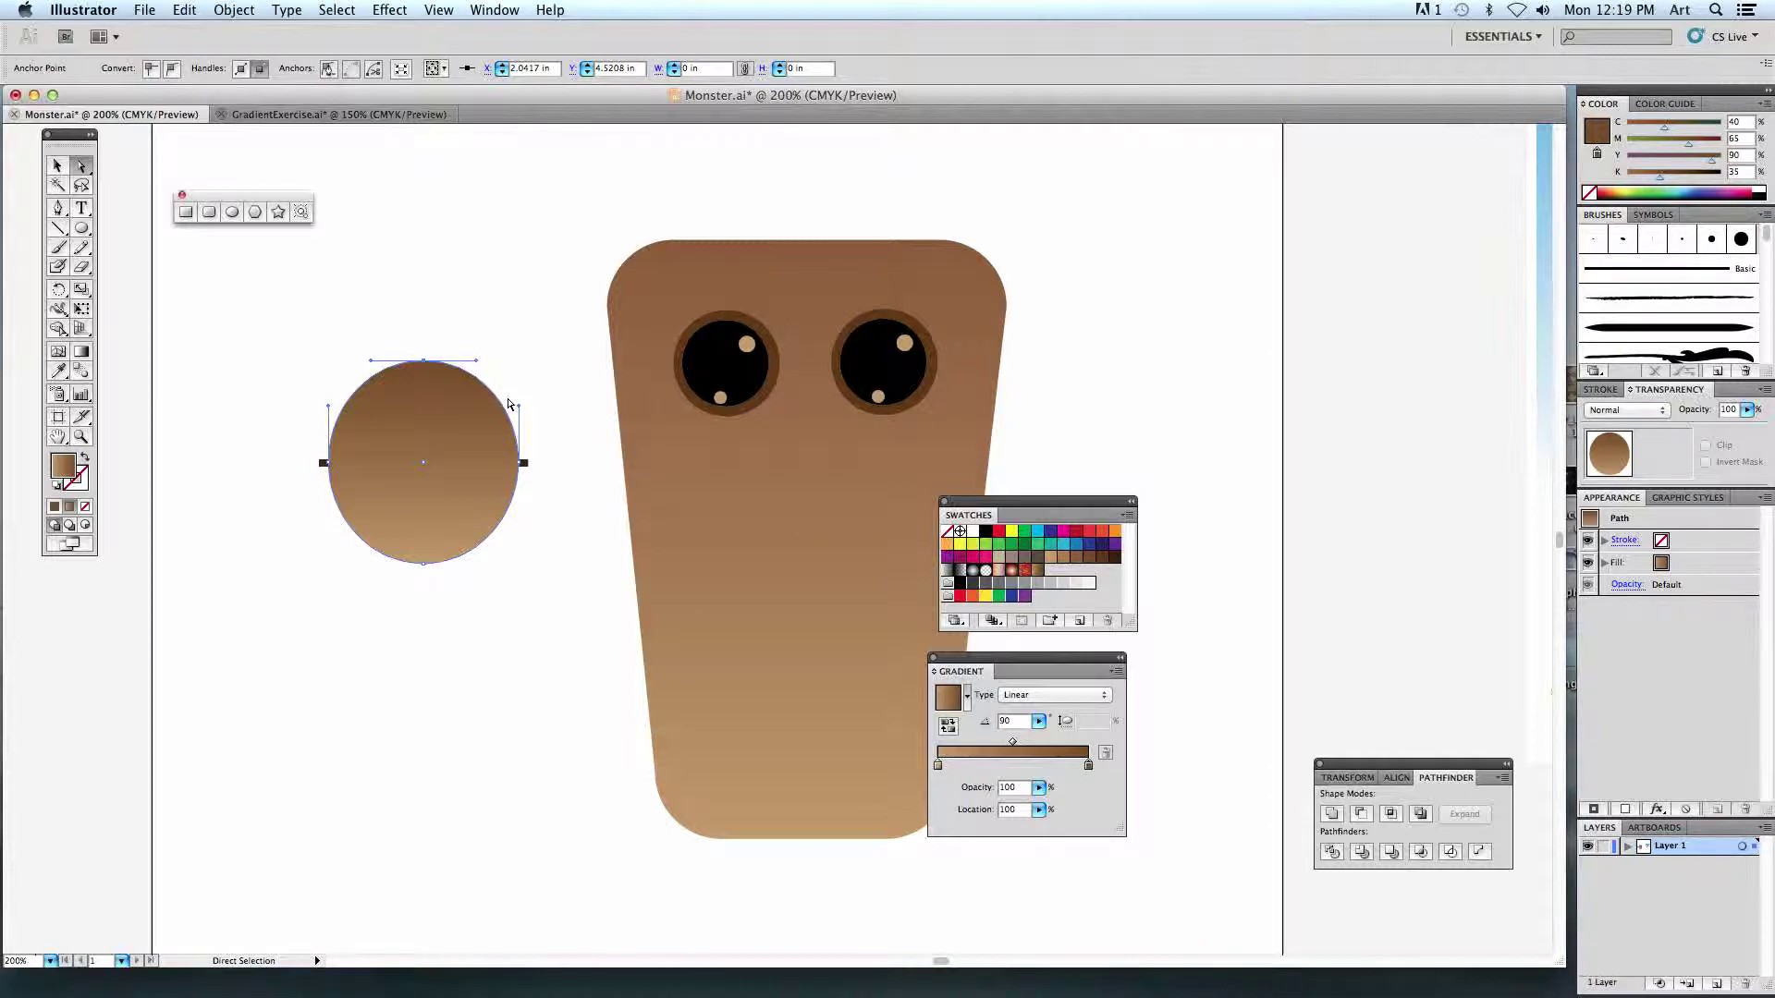
key(Delete)
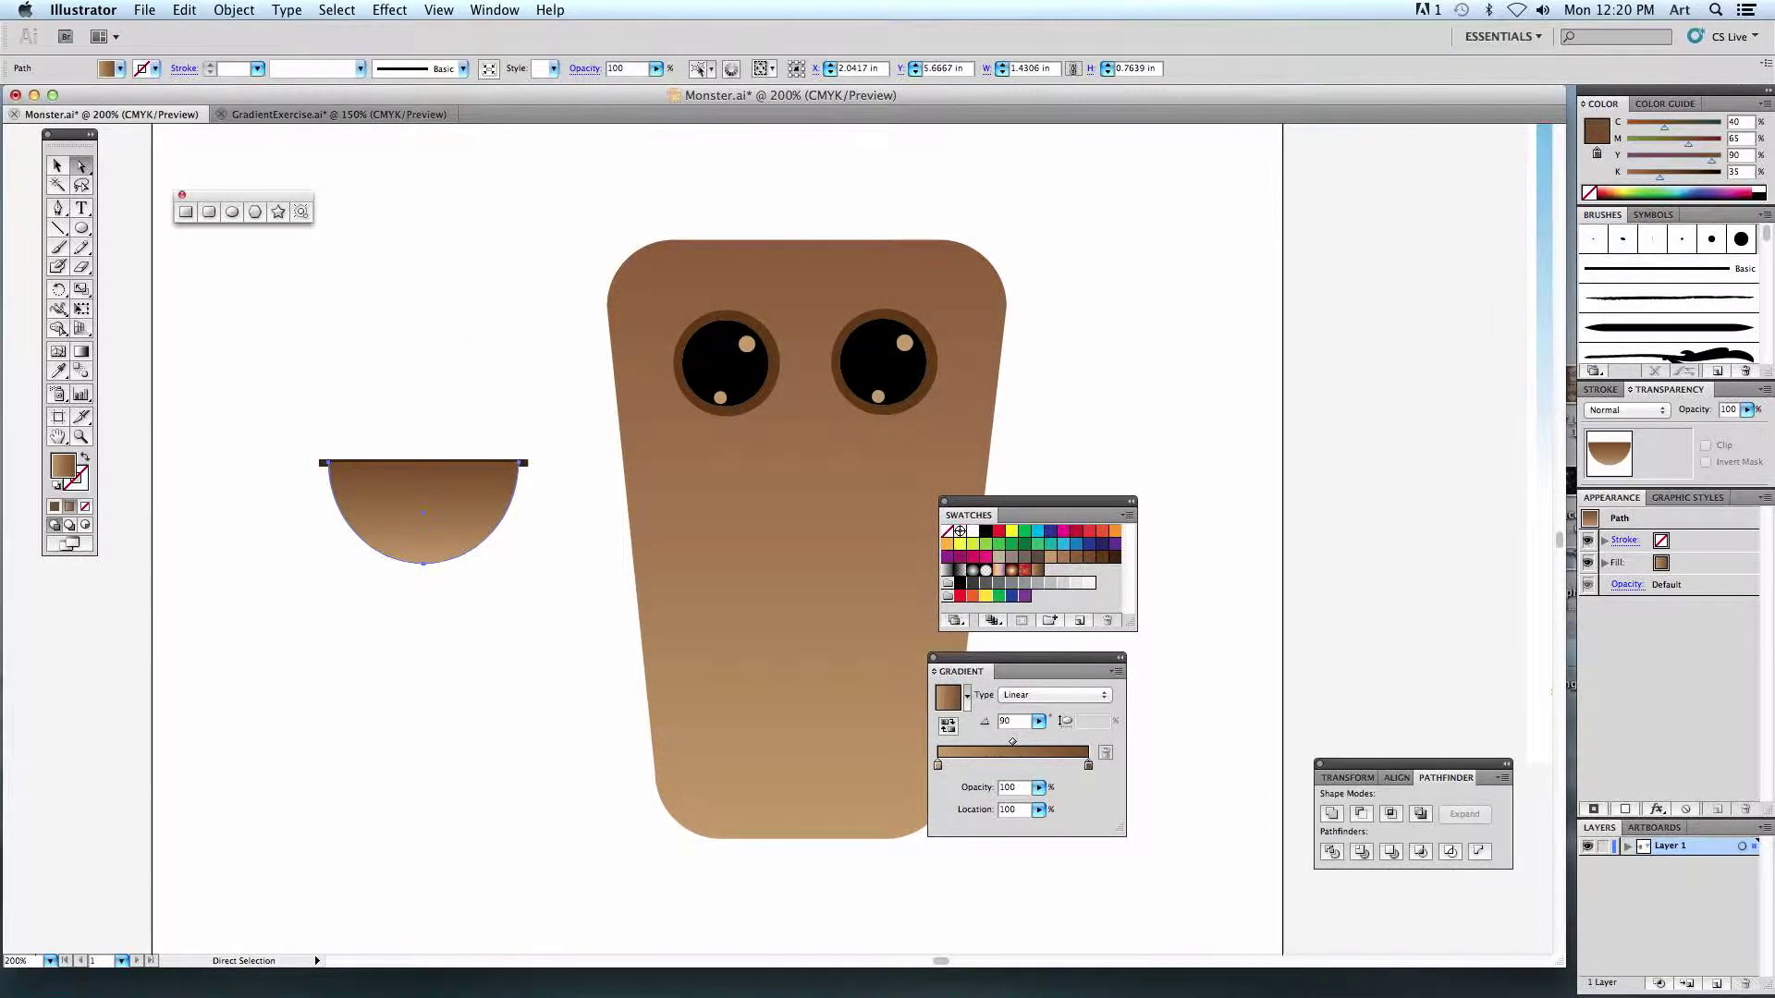
Send the half-ellipse chin to the back, behind the teeth and the mouth line.
click(234, 9)
mouse_move(268, 52)
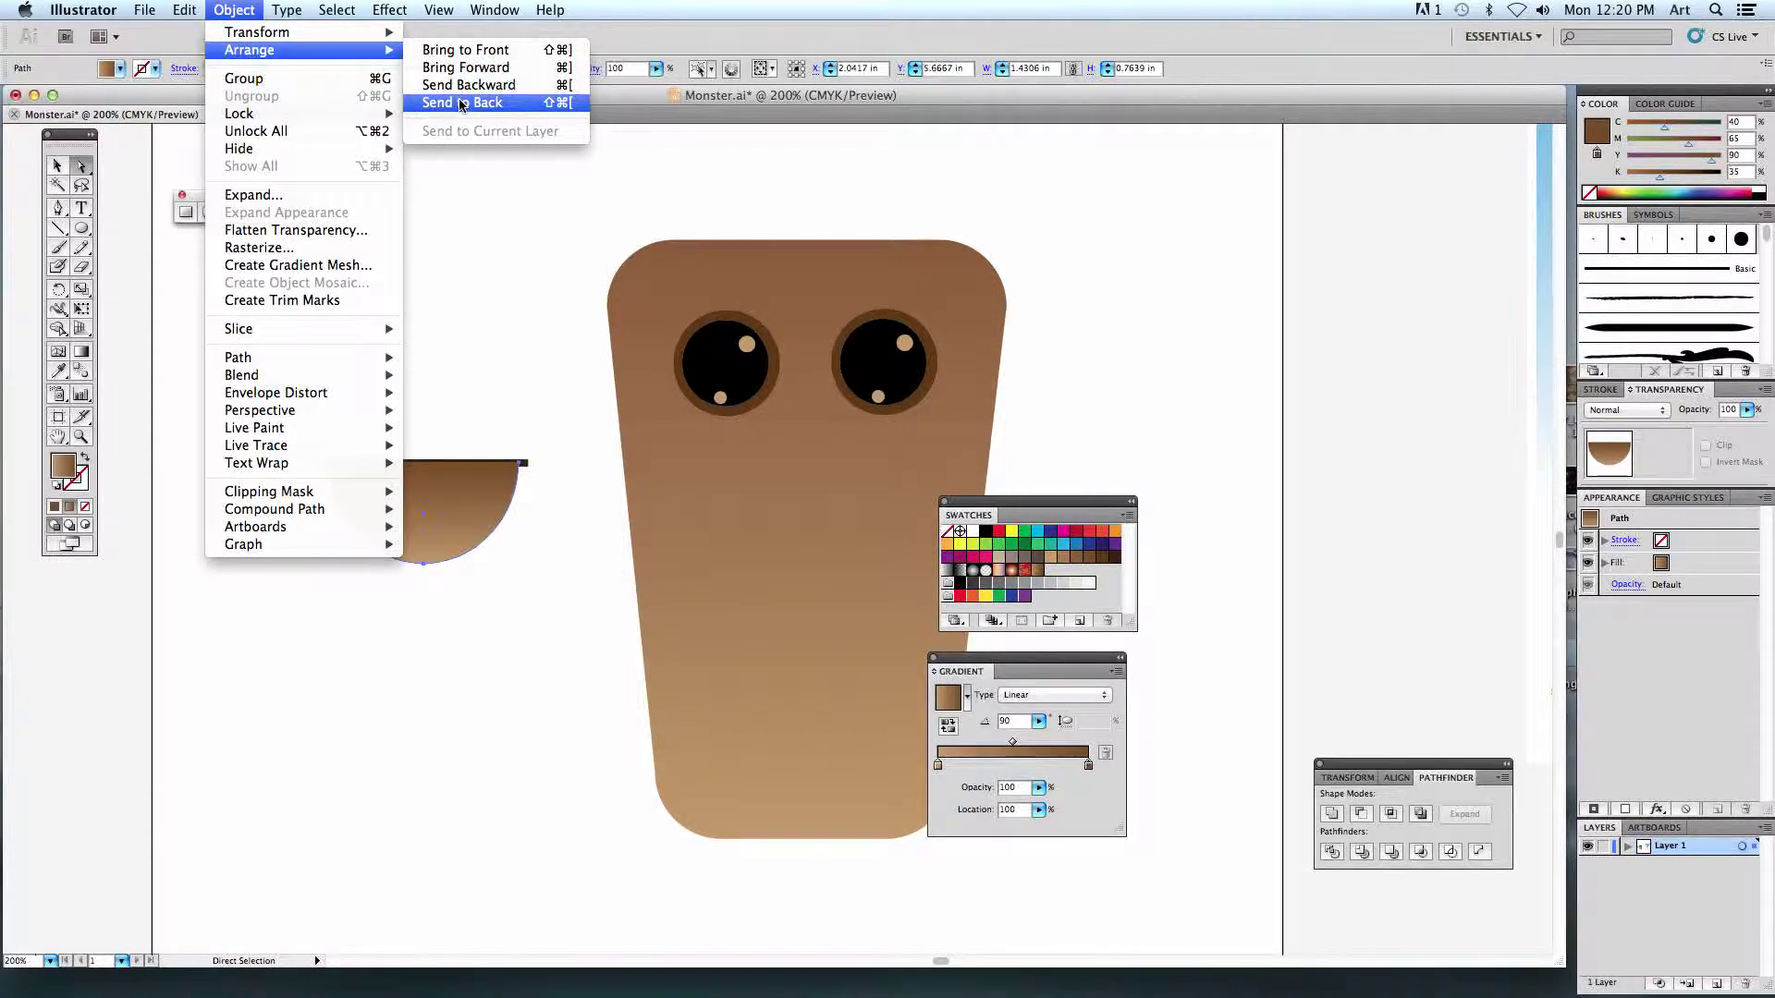
click(461, 104)
click(59, 167)
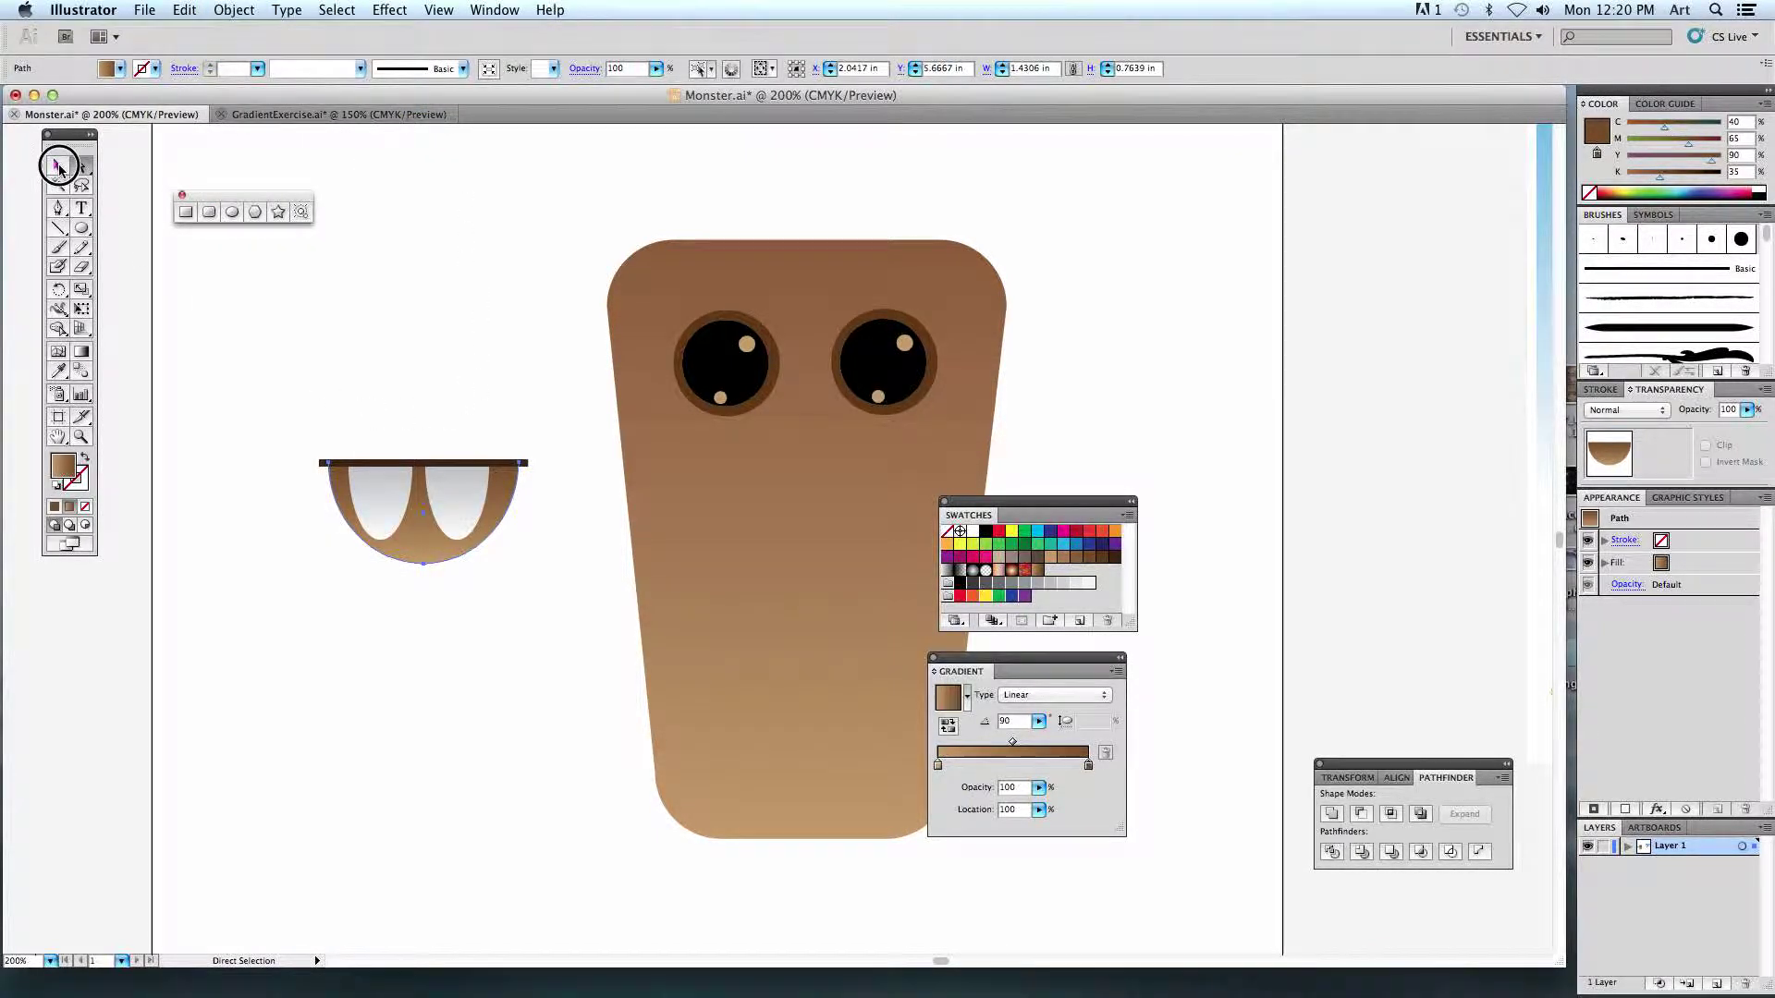
Scale both teeth down together so they sit smaller and centered under the mouth line, and deselect them.
click(384, 499)
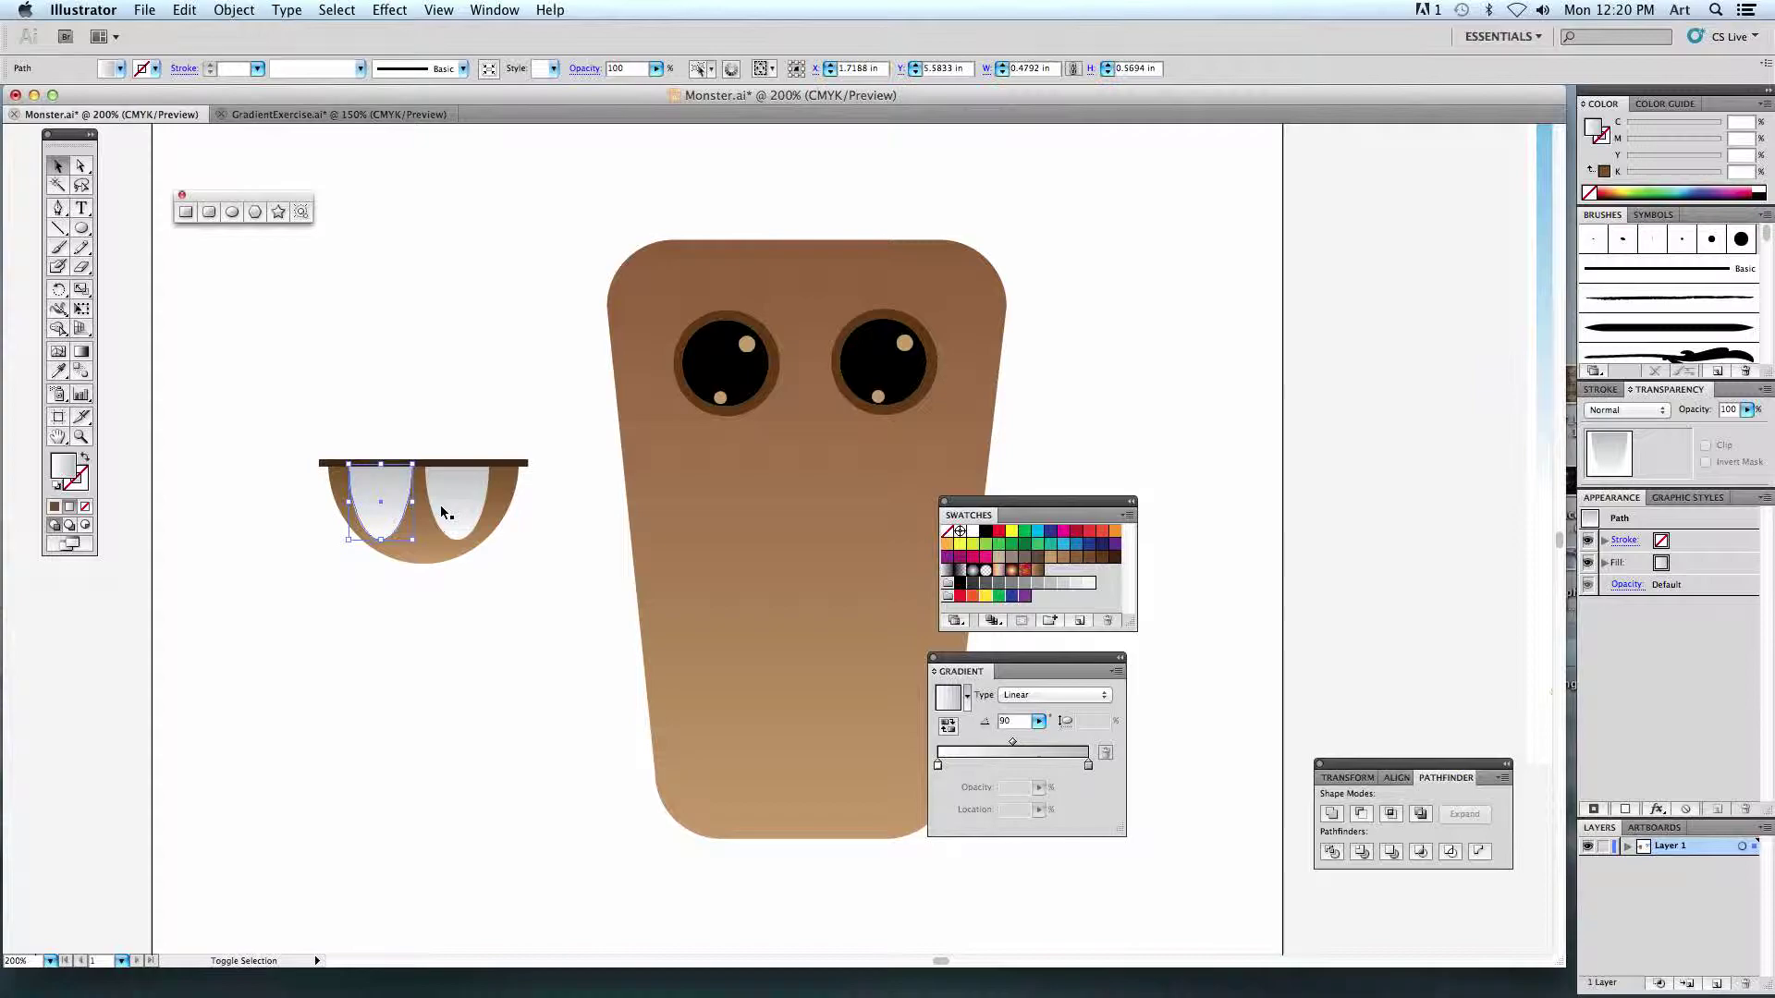
shift+click(453, 503)
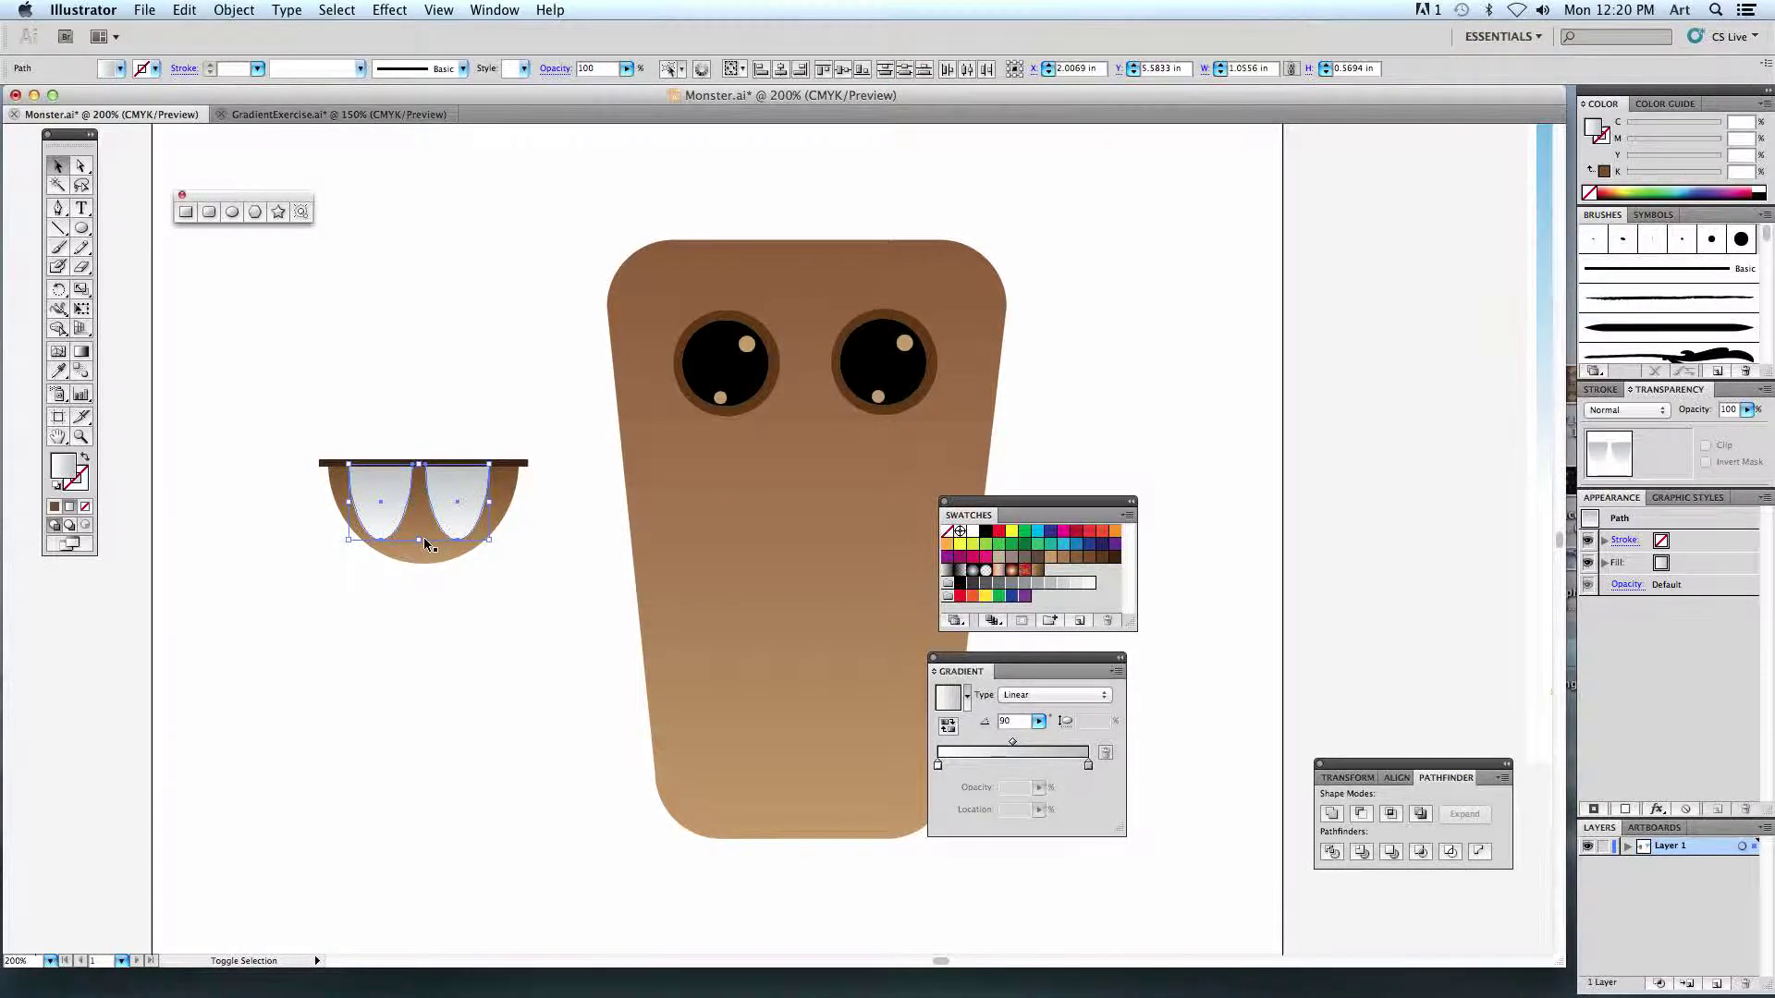
drag(420, 542, 419, 522)
click(412, 579)
Group the mouth line, teeth and chin, move the group onto the body centered below the eyes, and deselect it.
drag(264, 418, 545, 595)
key(a)
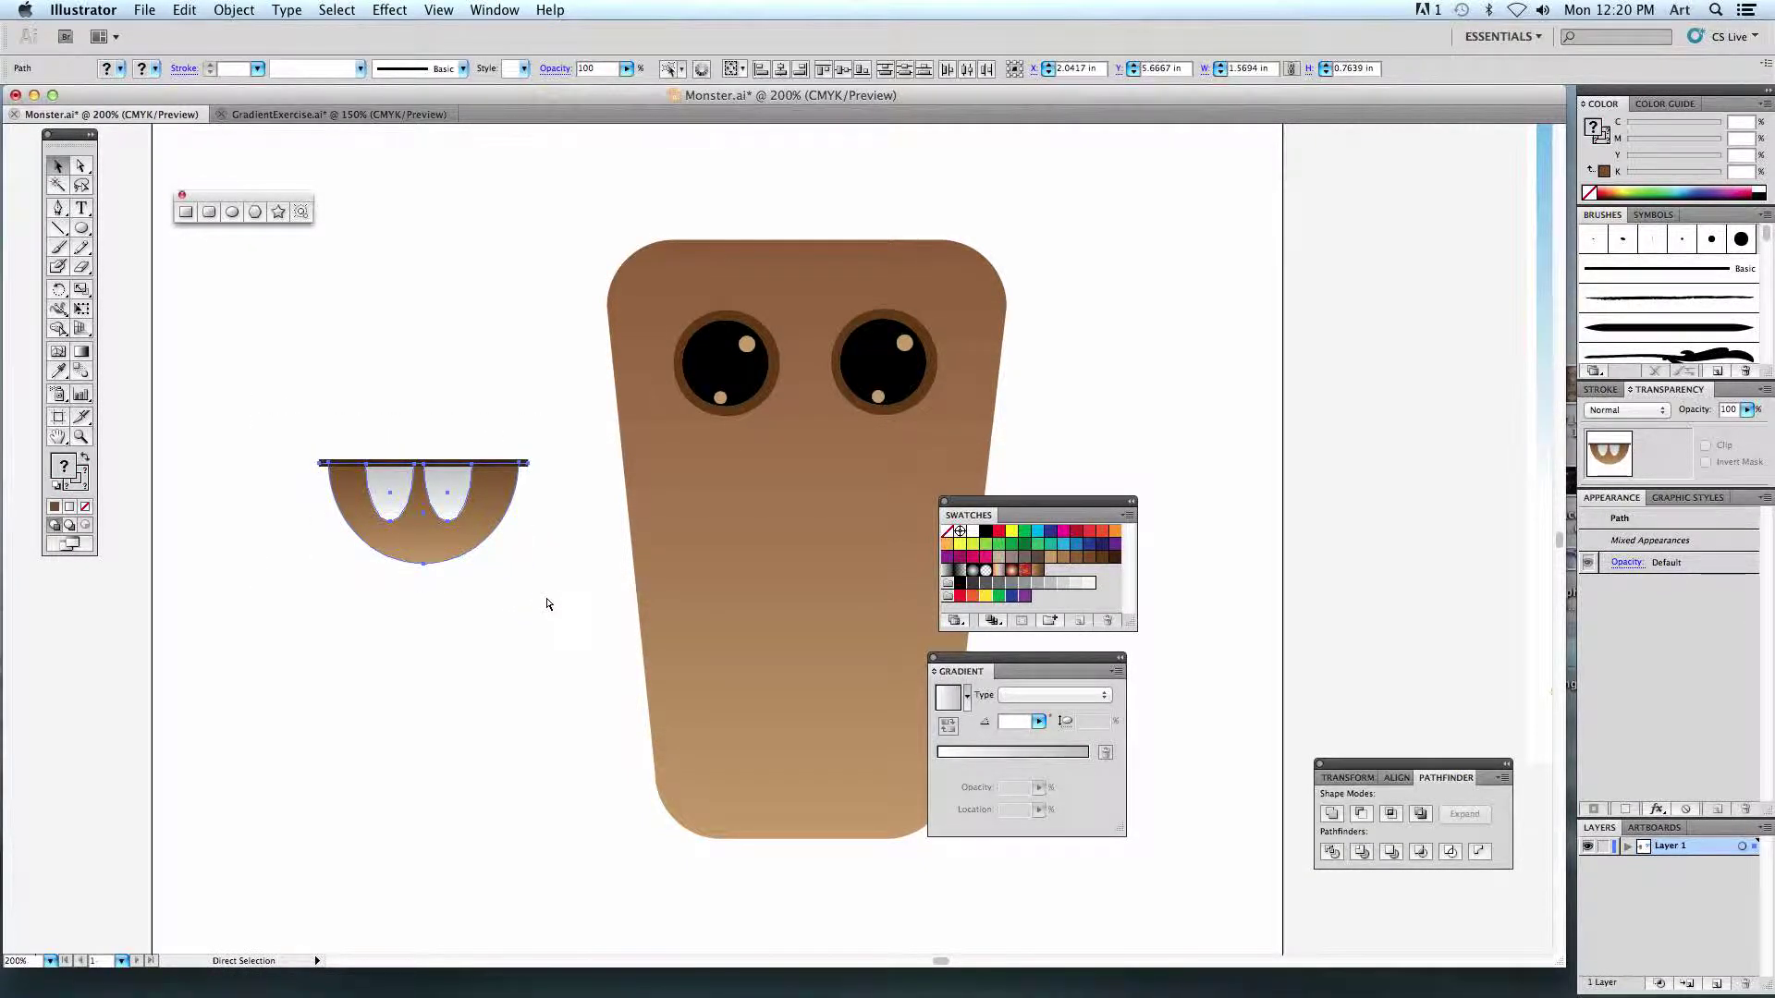
key(v)
drag(417, 551, 788, 554)
key(super+shift+a)
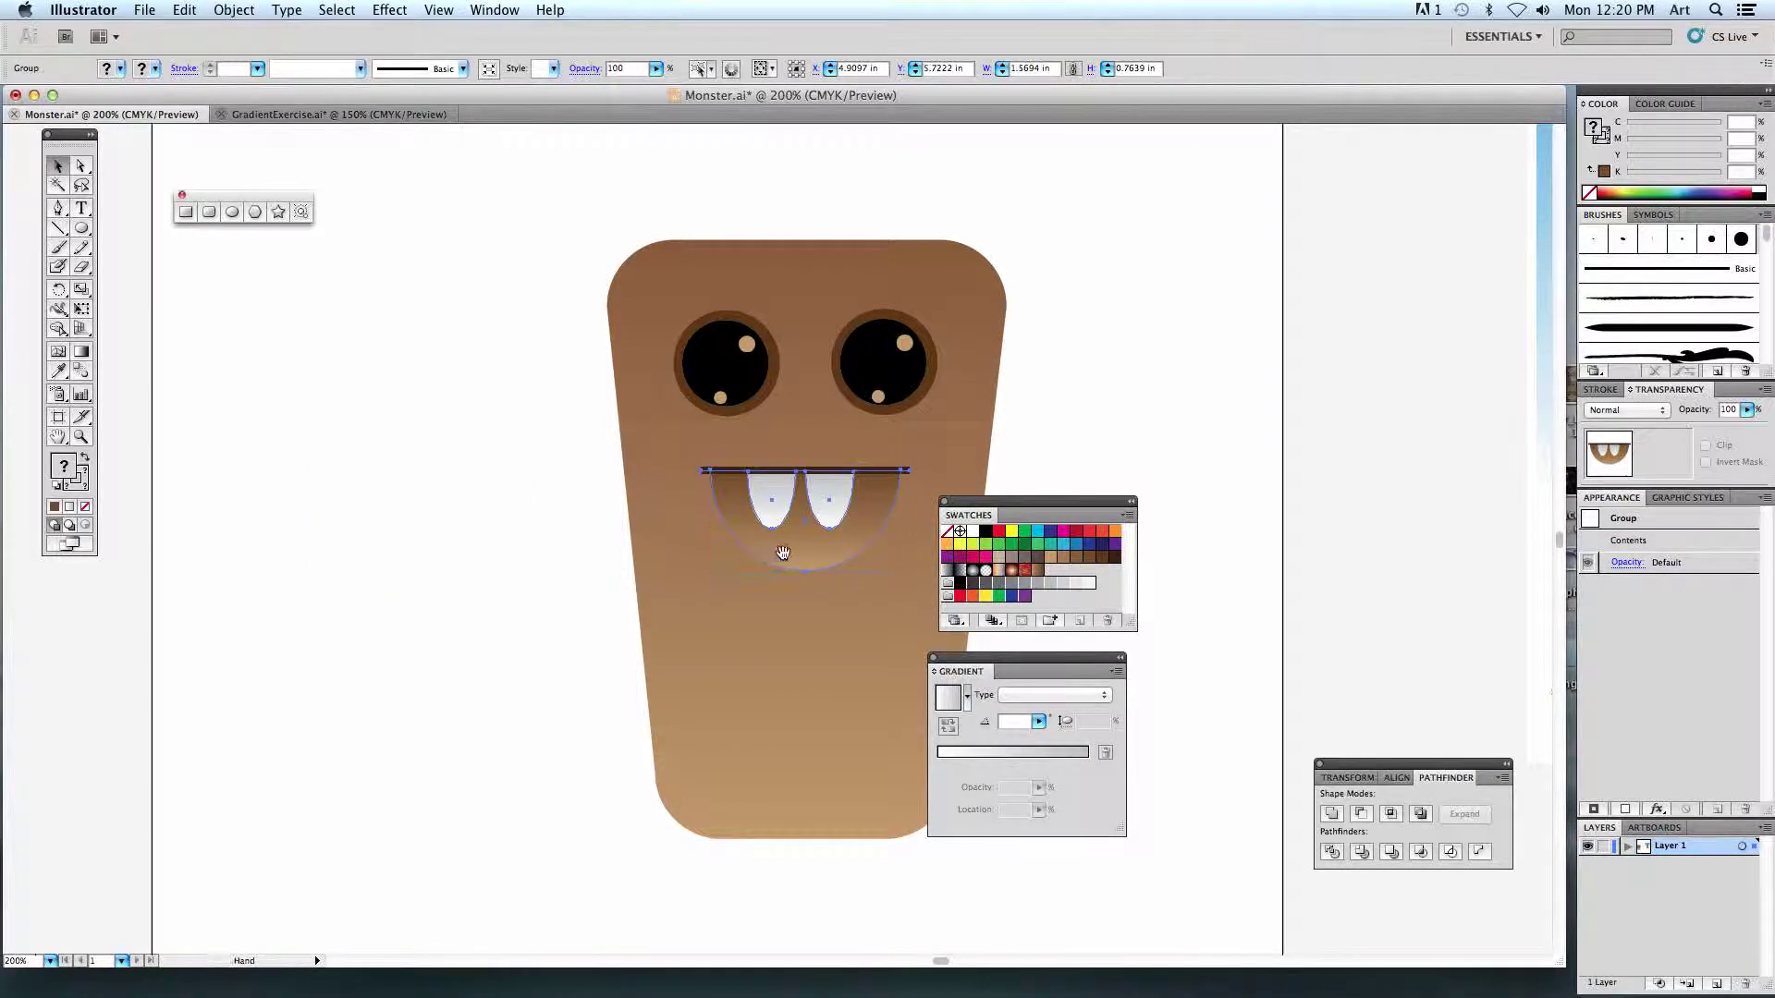
Draw a circle about 0.56 in across beside the body's right edge as the base of an arm.
scroll(795, 517, right, 3)
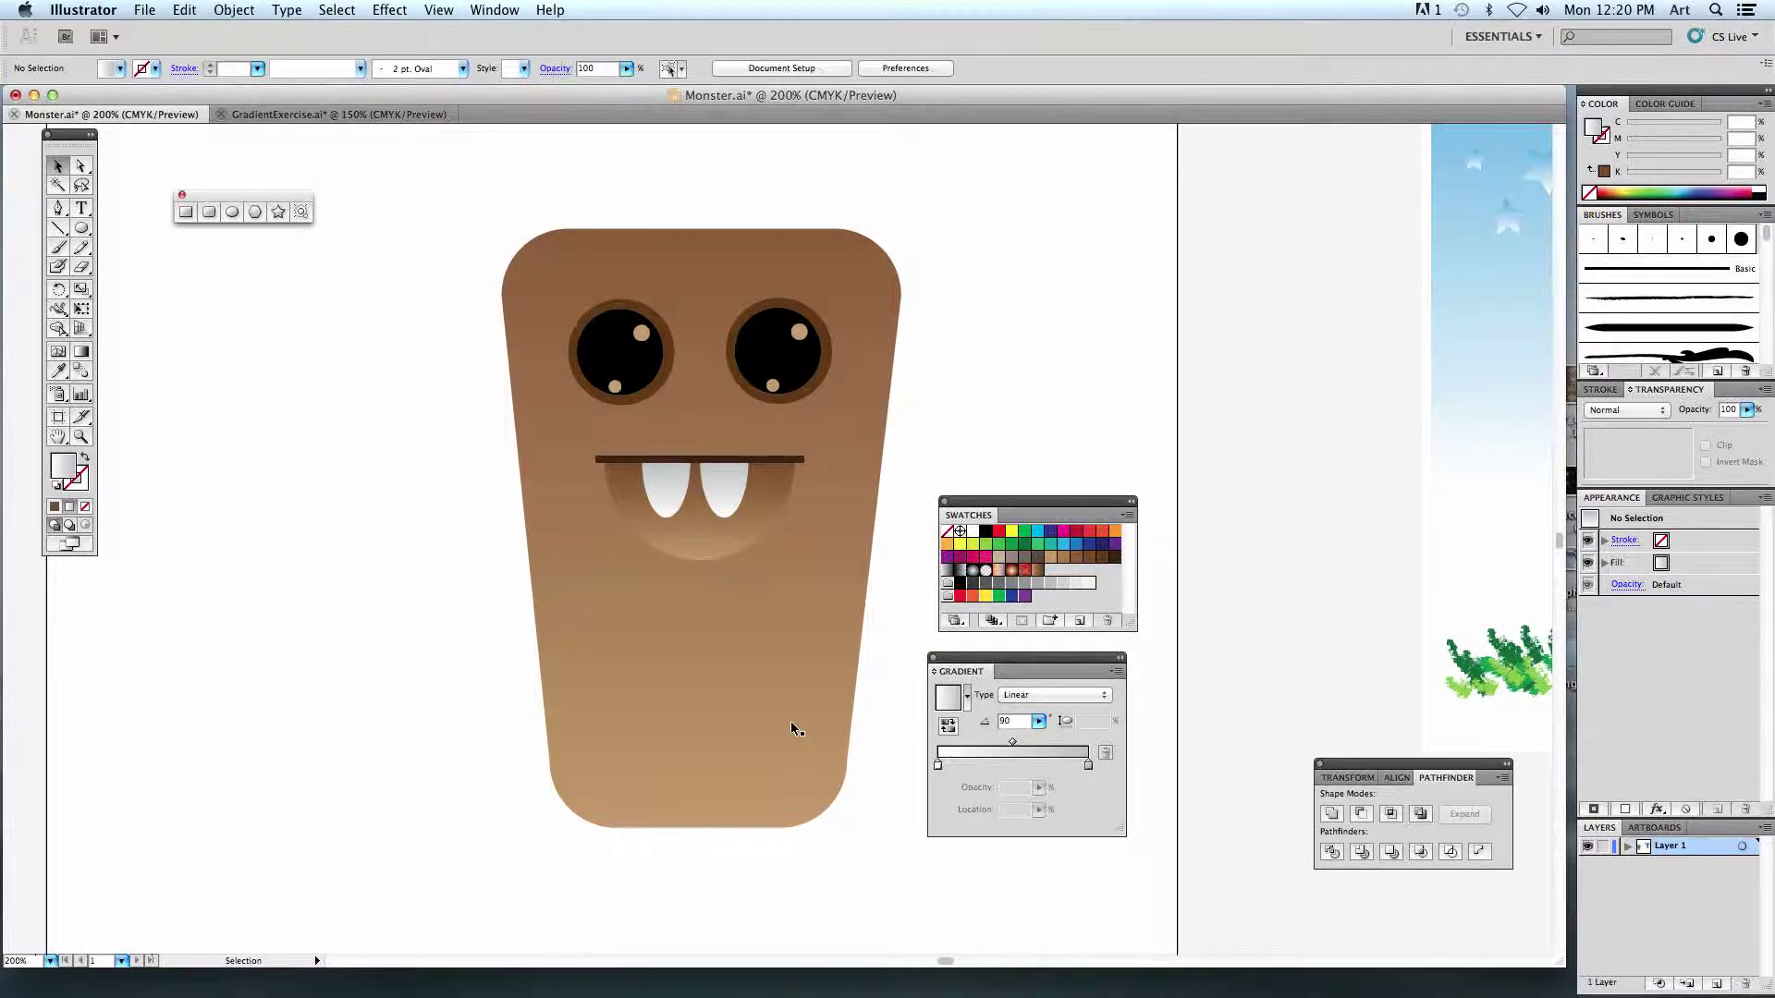
drag(1030, 384, 875, 497)
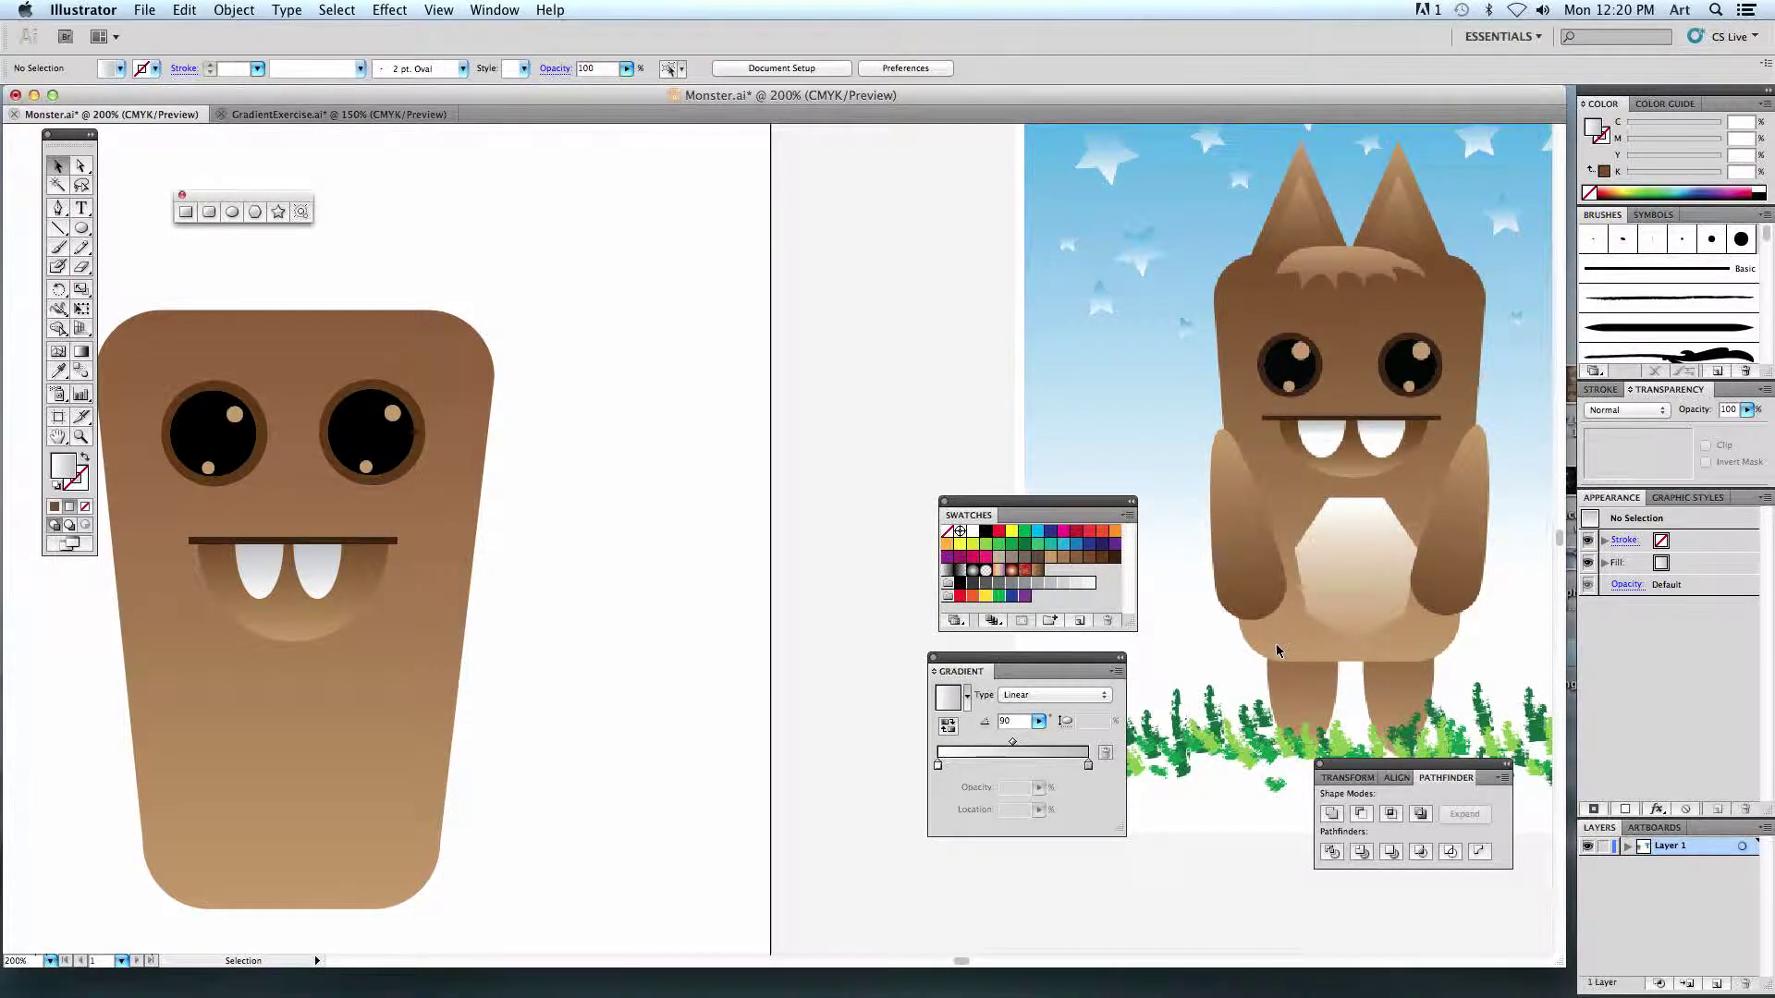
drag(725, 424, 779, 433)
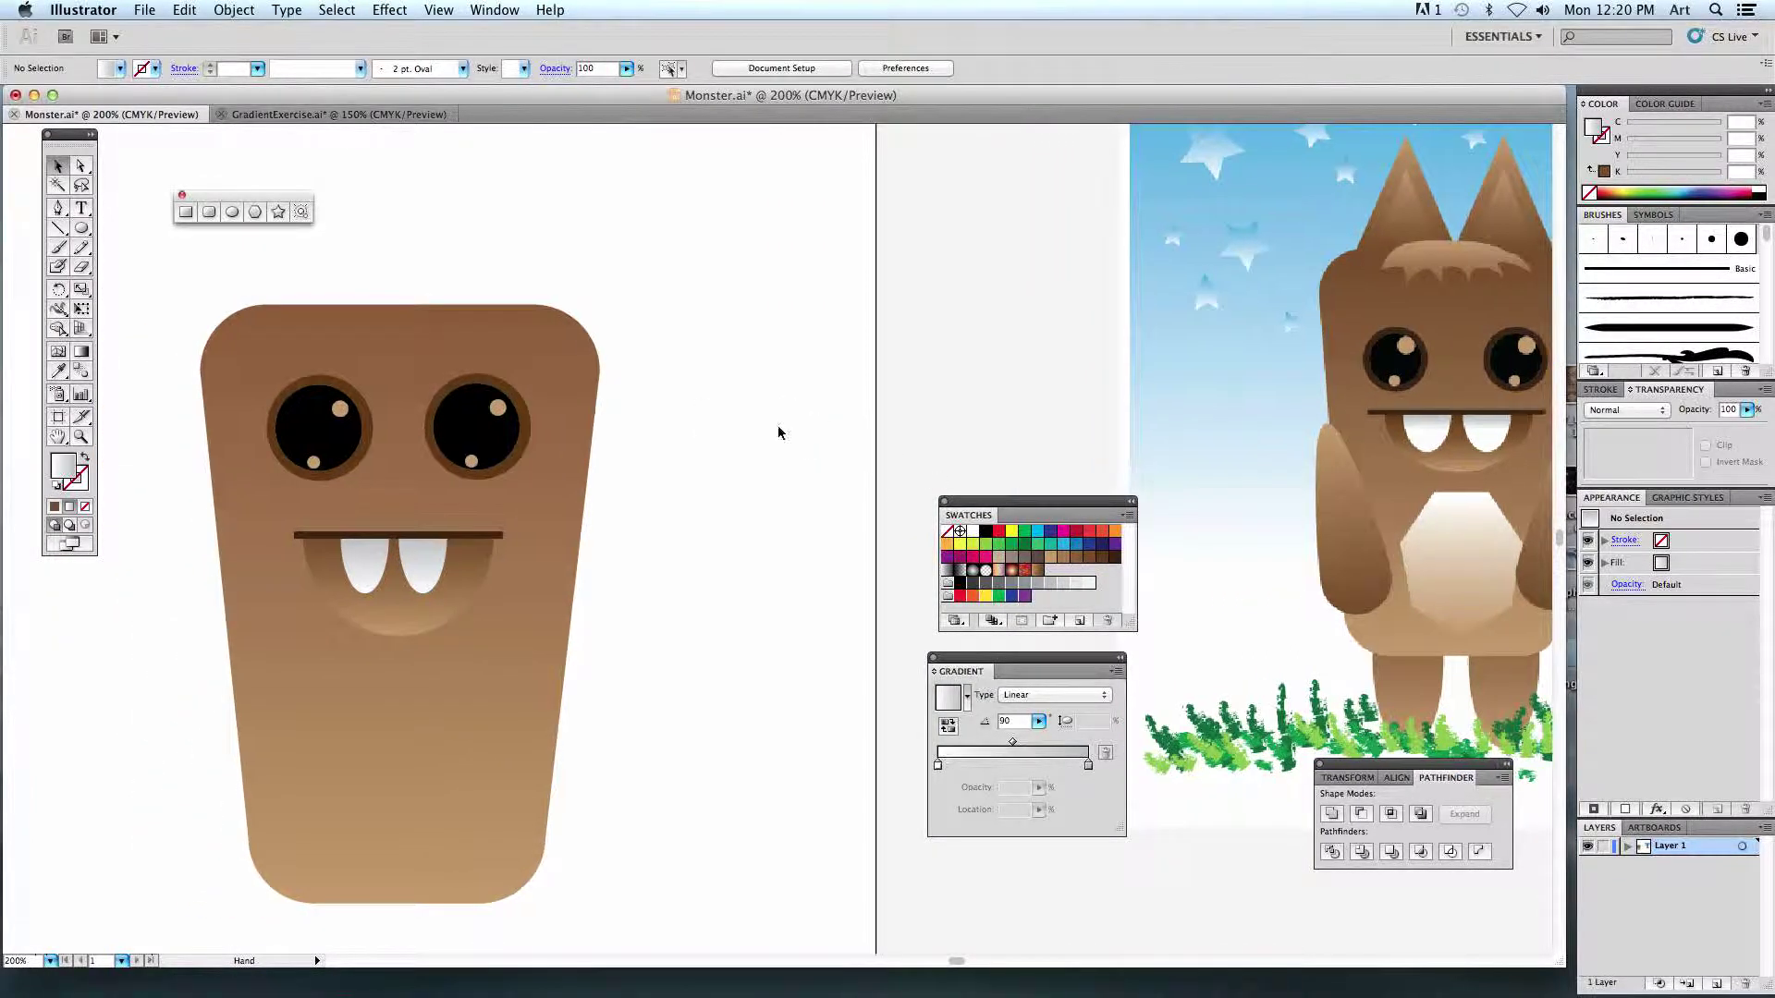
click(232, 212)
mouse_move(605, 613)
mouse_down()
mouse_move(634, 658)
mouse_move(663, 658)
mouse_up()
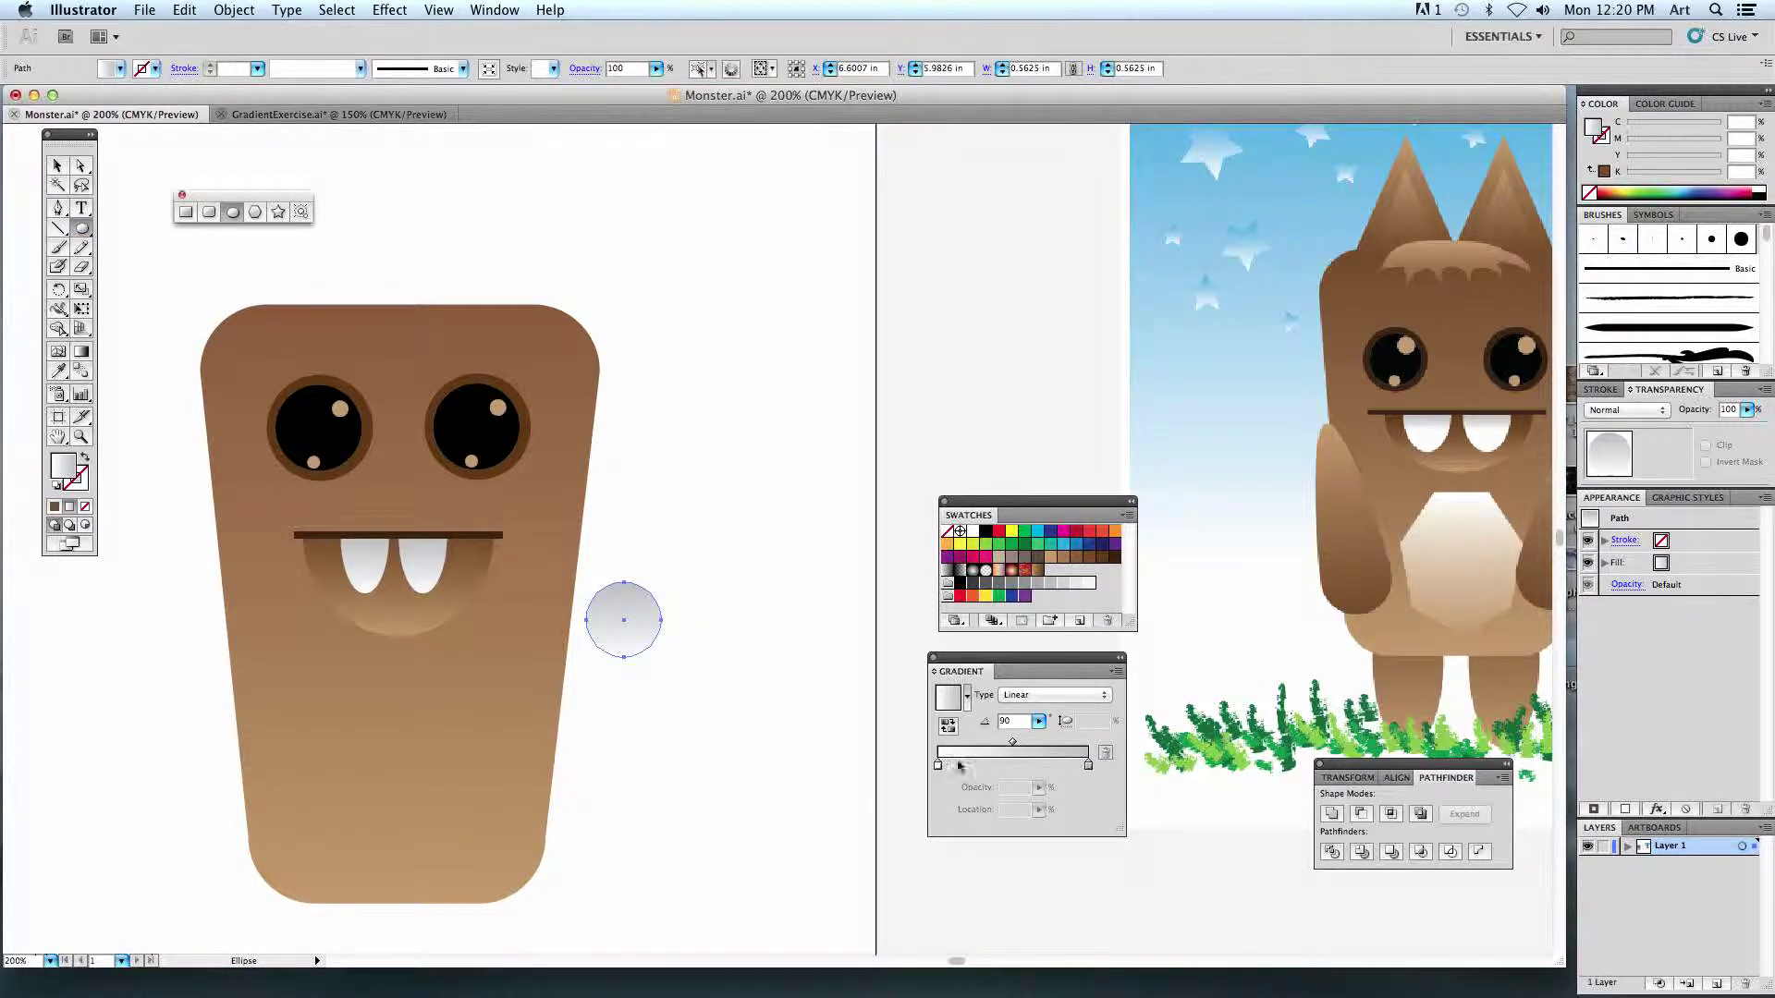
Recolor the circle's gradient with light brown C25 M40 Y65 K0 at the start and dark brown C40 M70 Y100 K50 at the end.
double_click(938, 765)
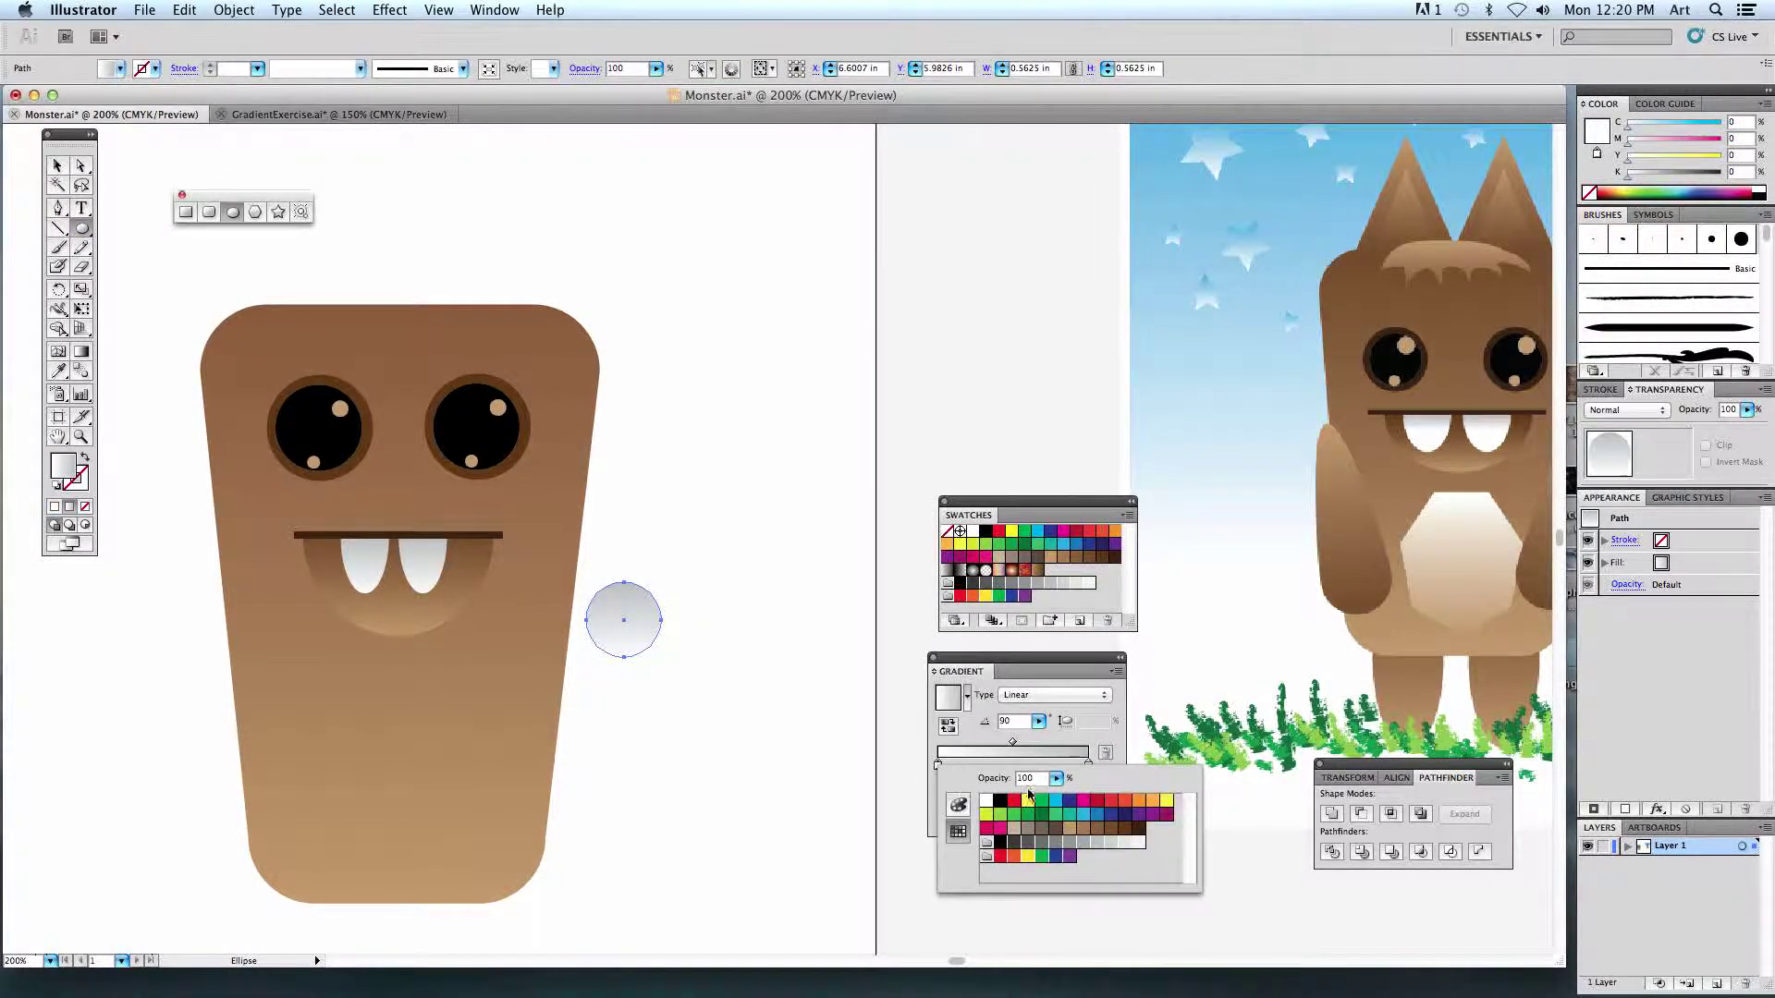
click(1070, 830)
click(1088, 766)
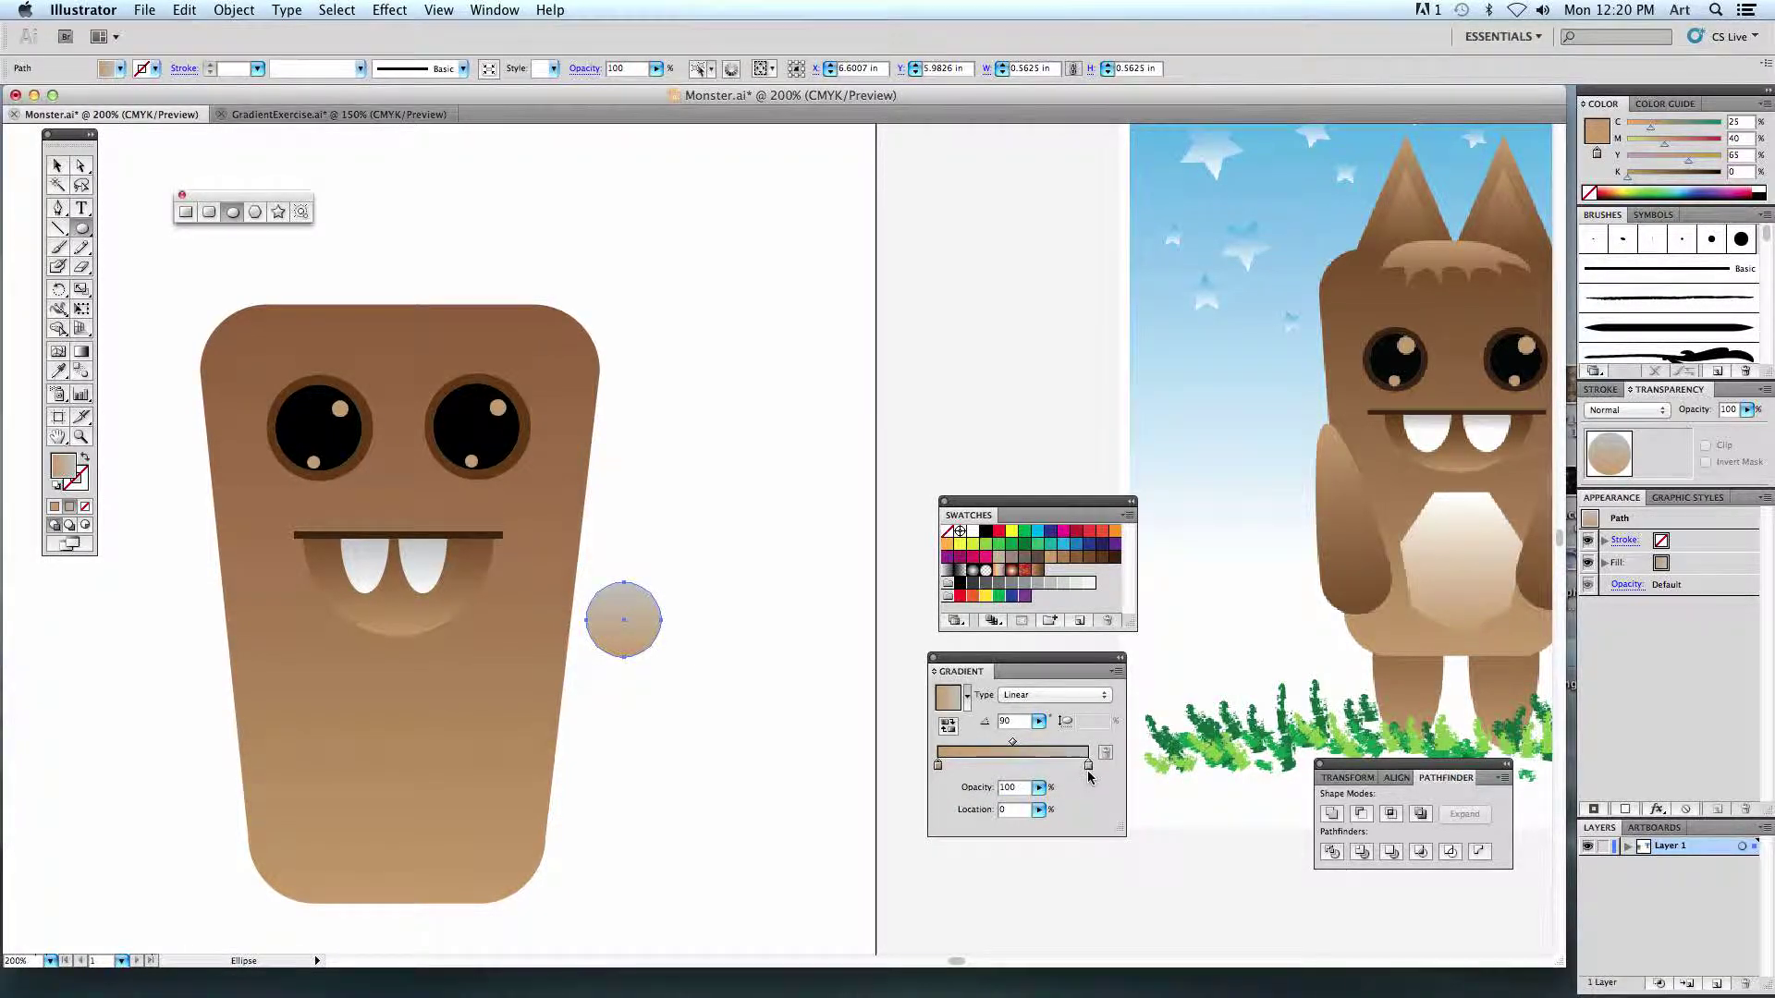
double_click(1088, 765)
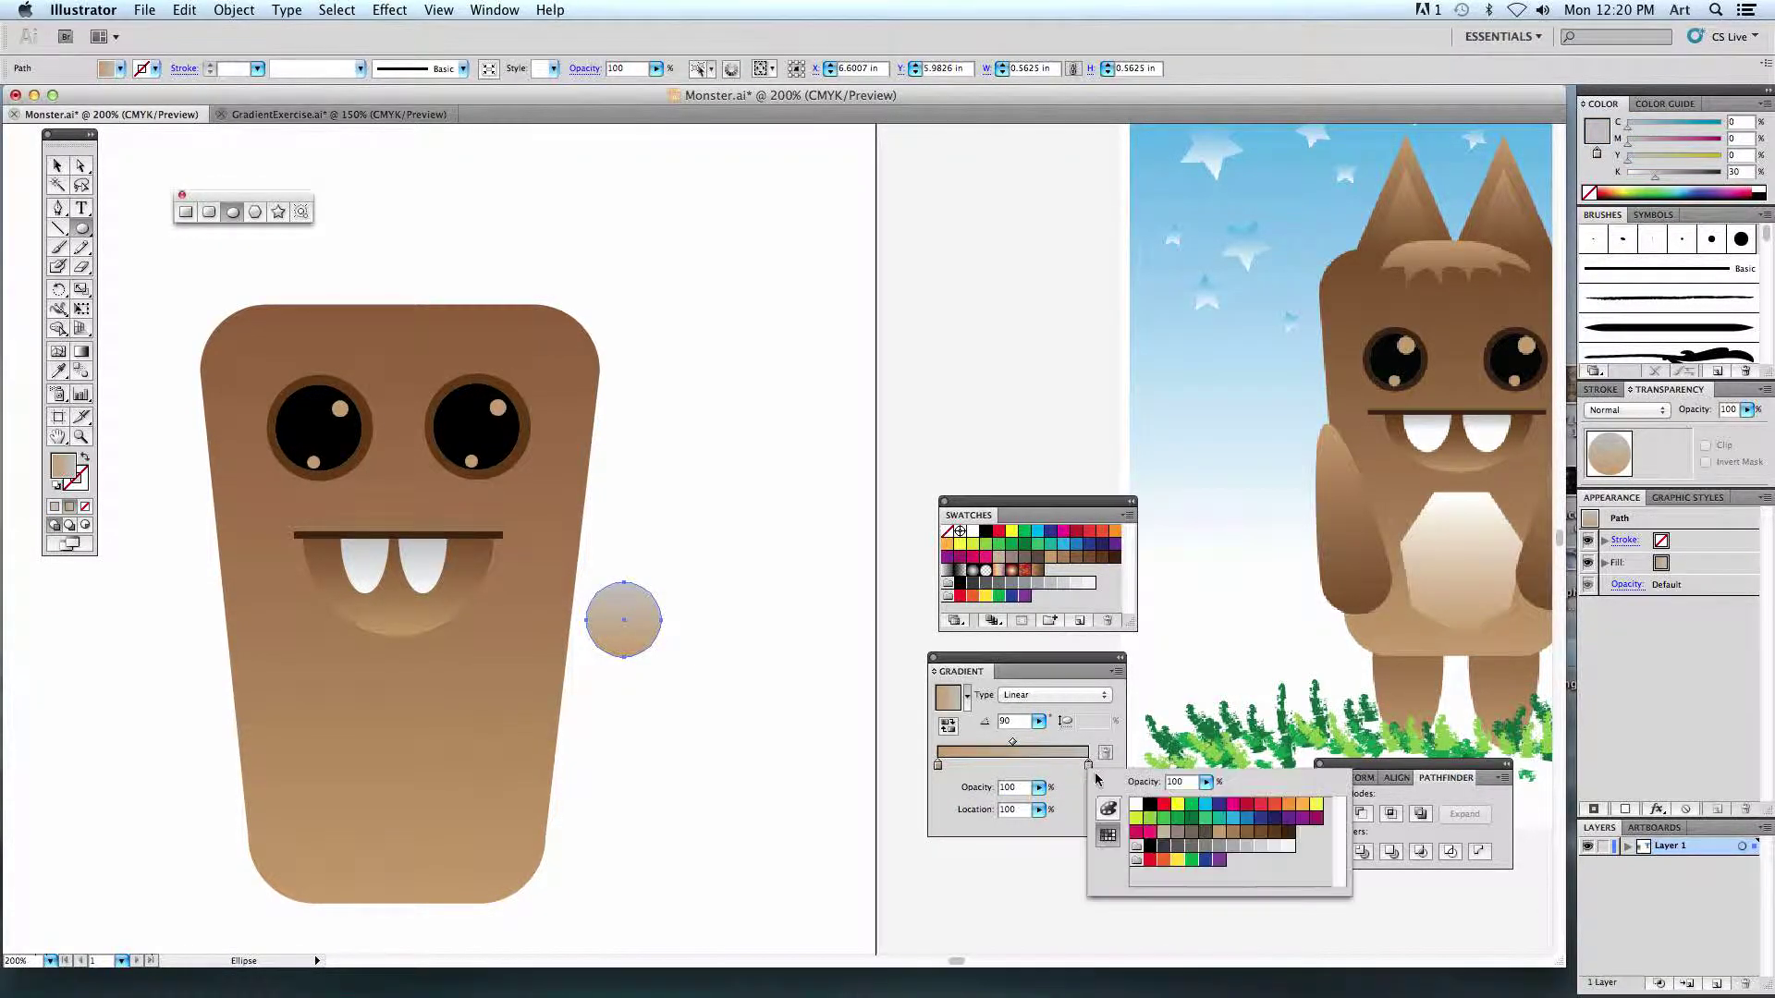
click(1276, 832)
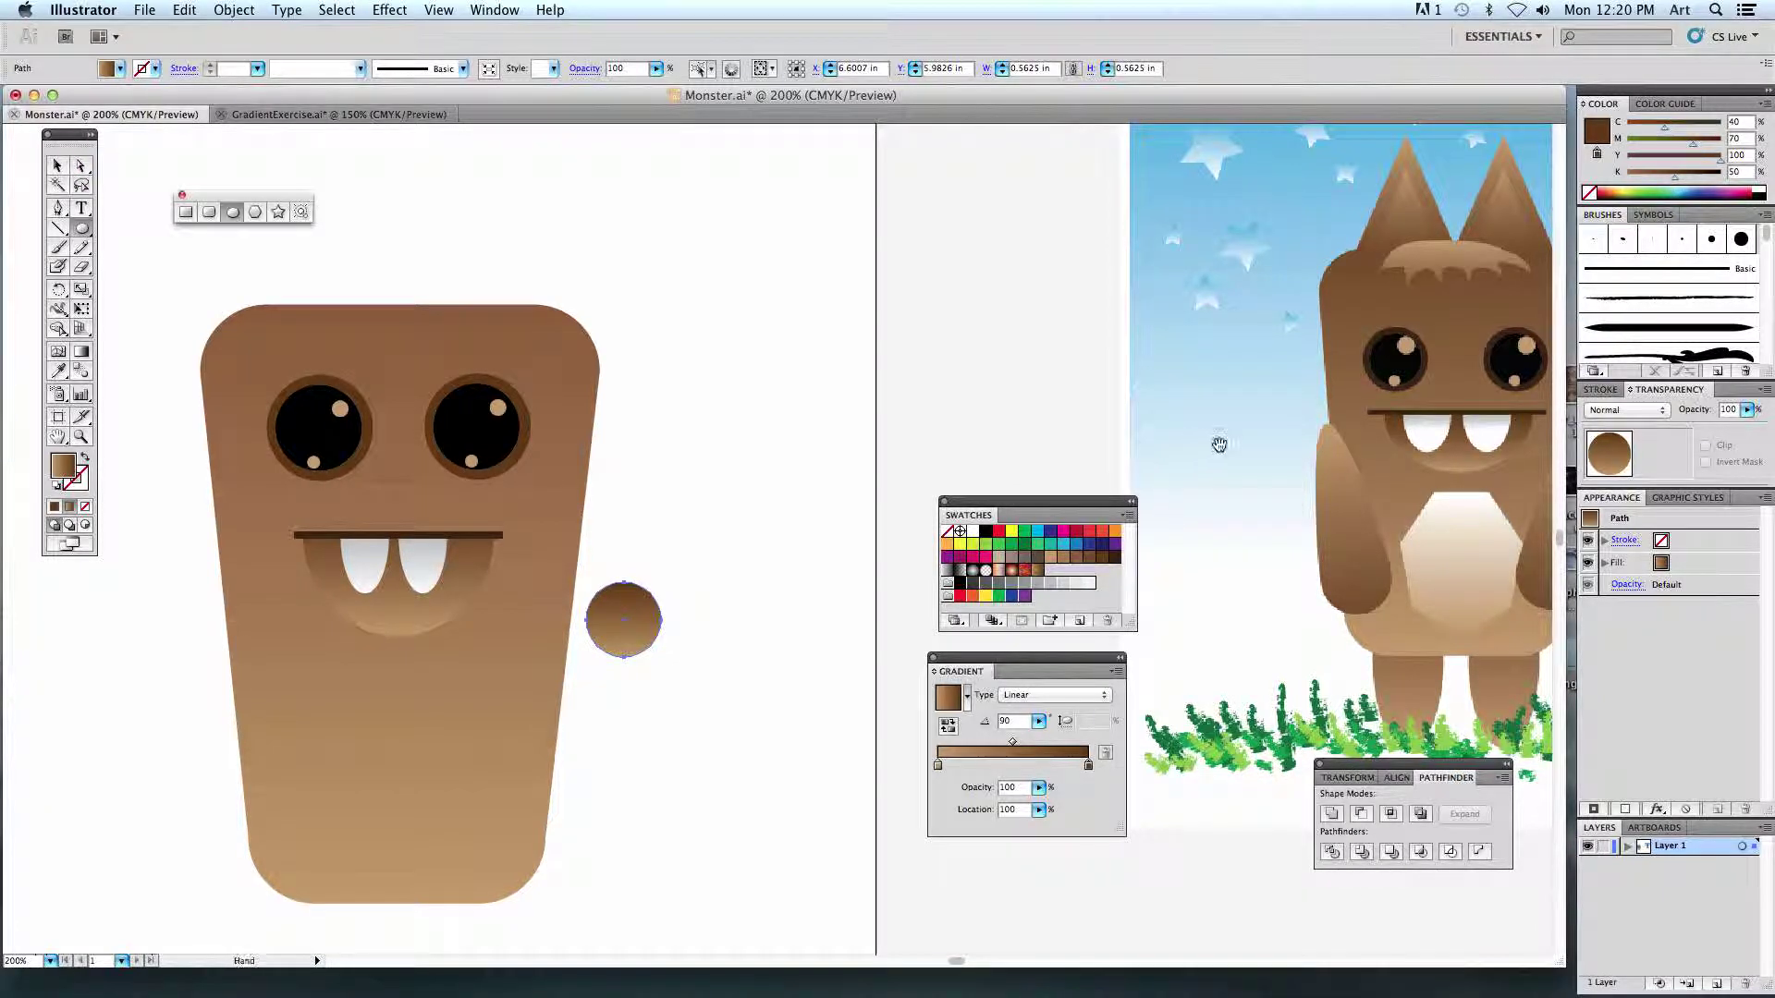
Pull the circle's top anchor point straight up to form a teardrop arm about 0.56 in wide and 1.65 in tall.
drag(1216, 444, 1085, 416)
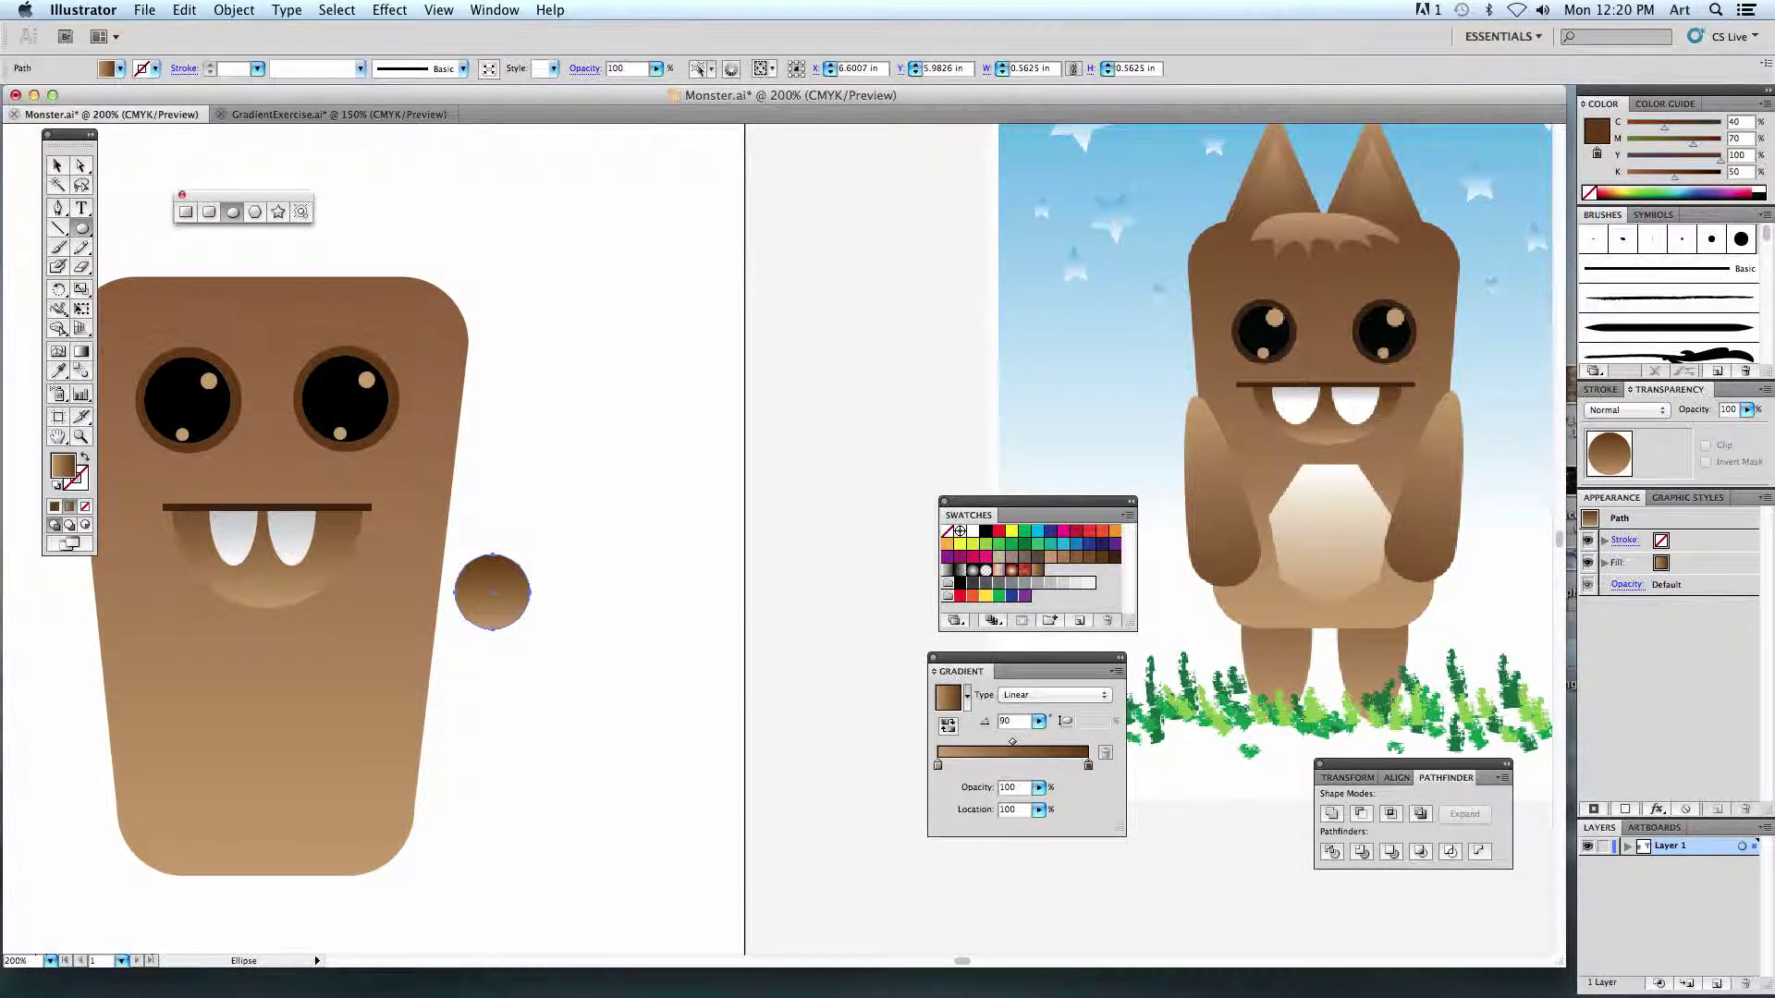
click(81, 165)
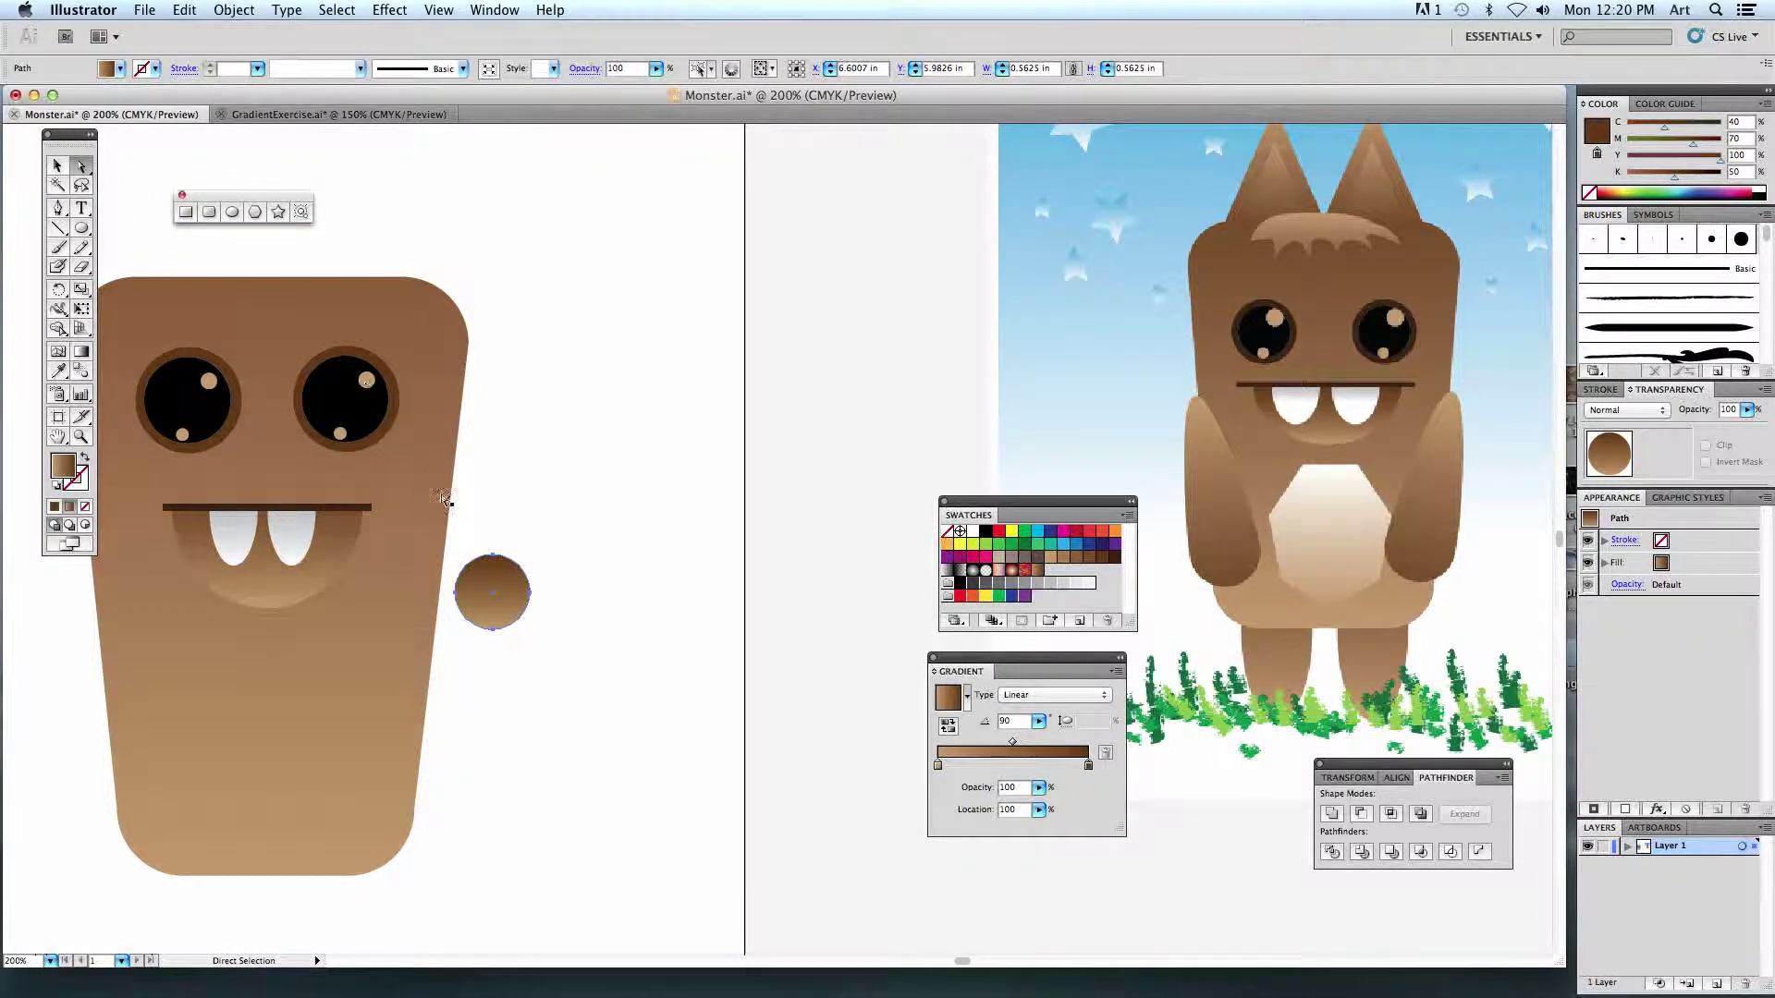
click(503, 525)
drag(492, 556, 492, 411)
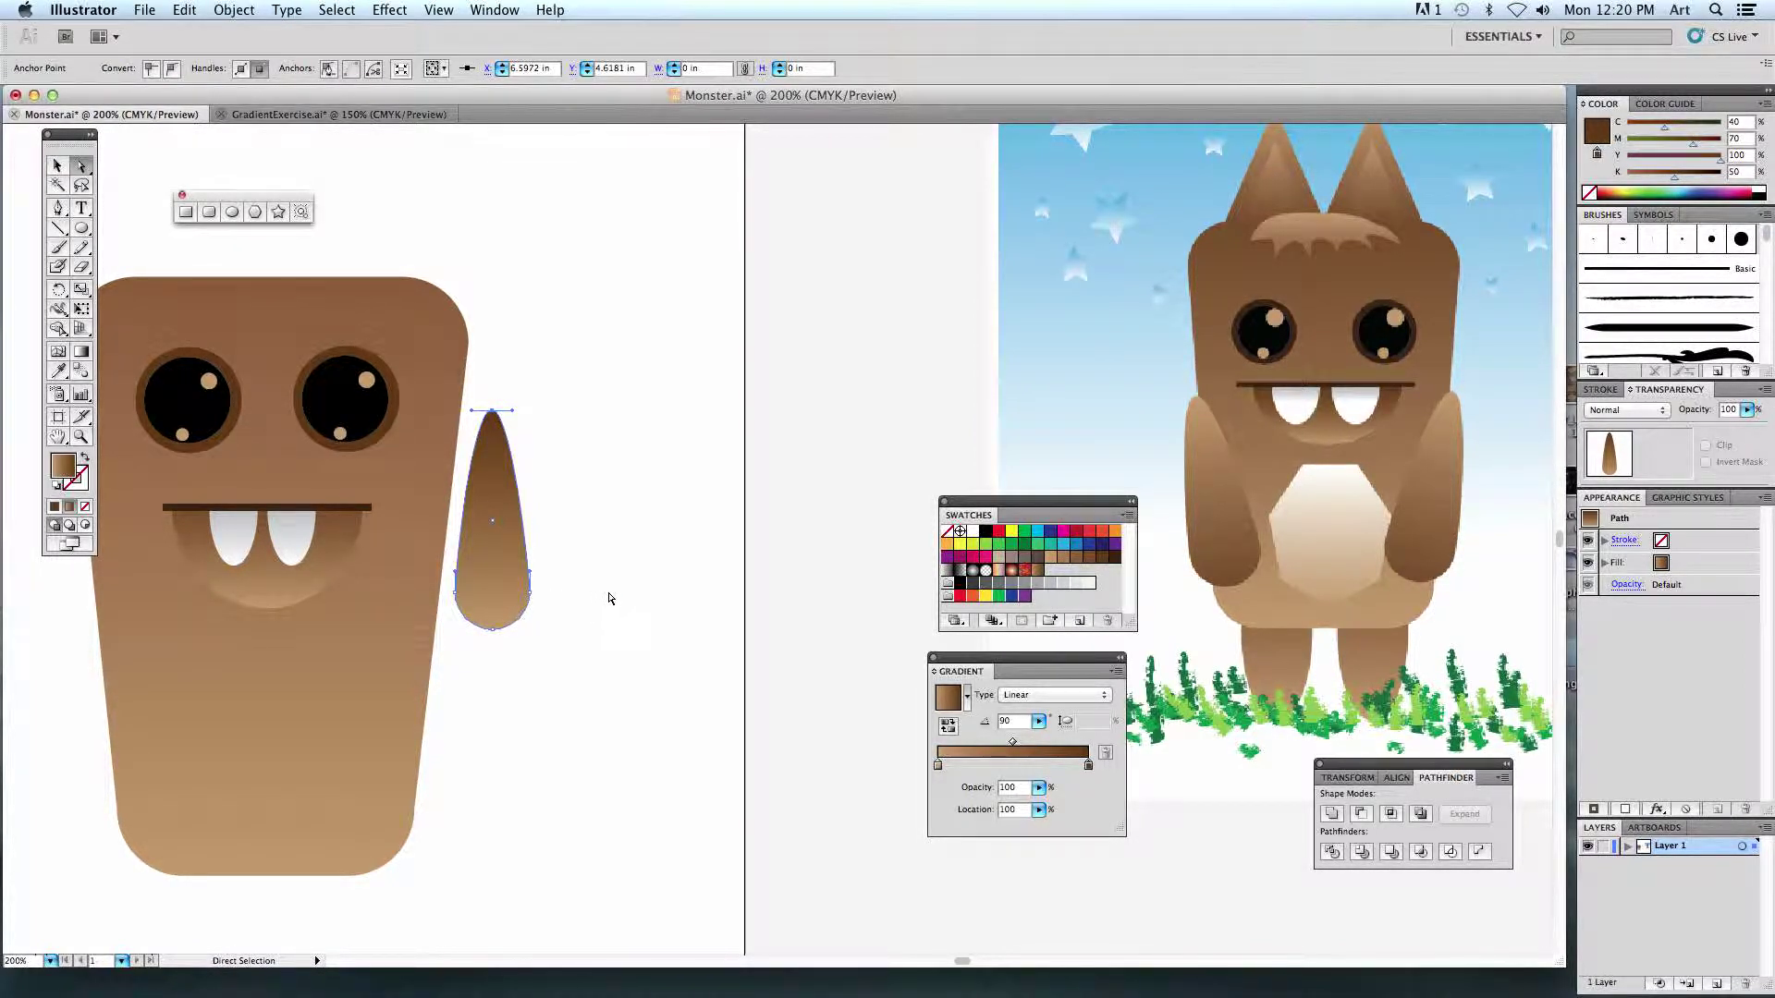
click(718, 659)
Set the arm's gradient angle to -90° so its dark end is at the hand, and deselect it.
click(524, 558)
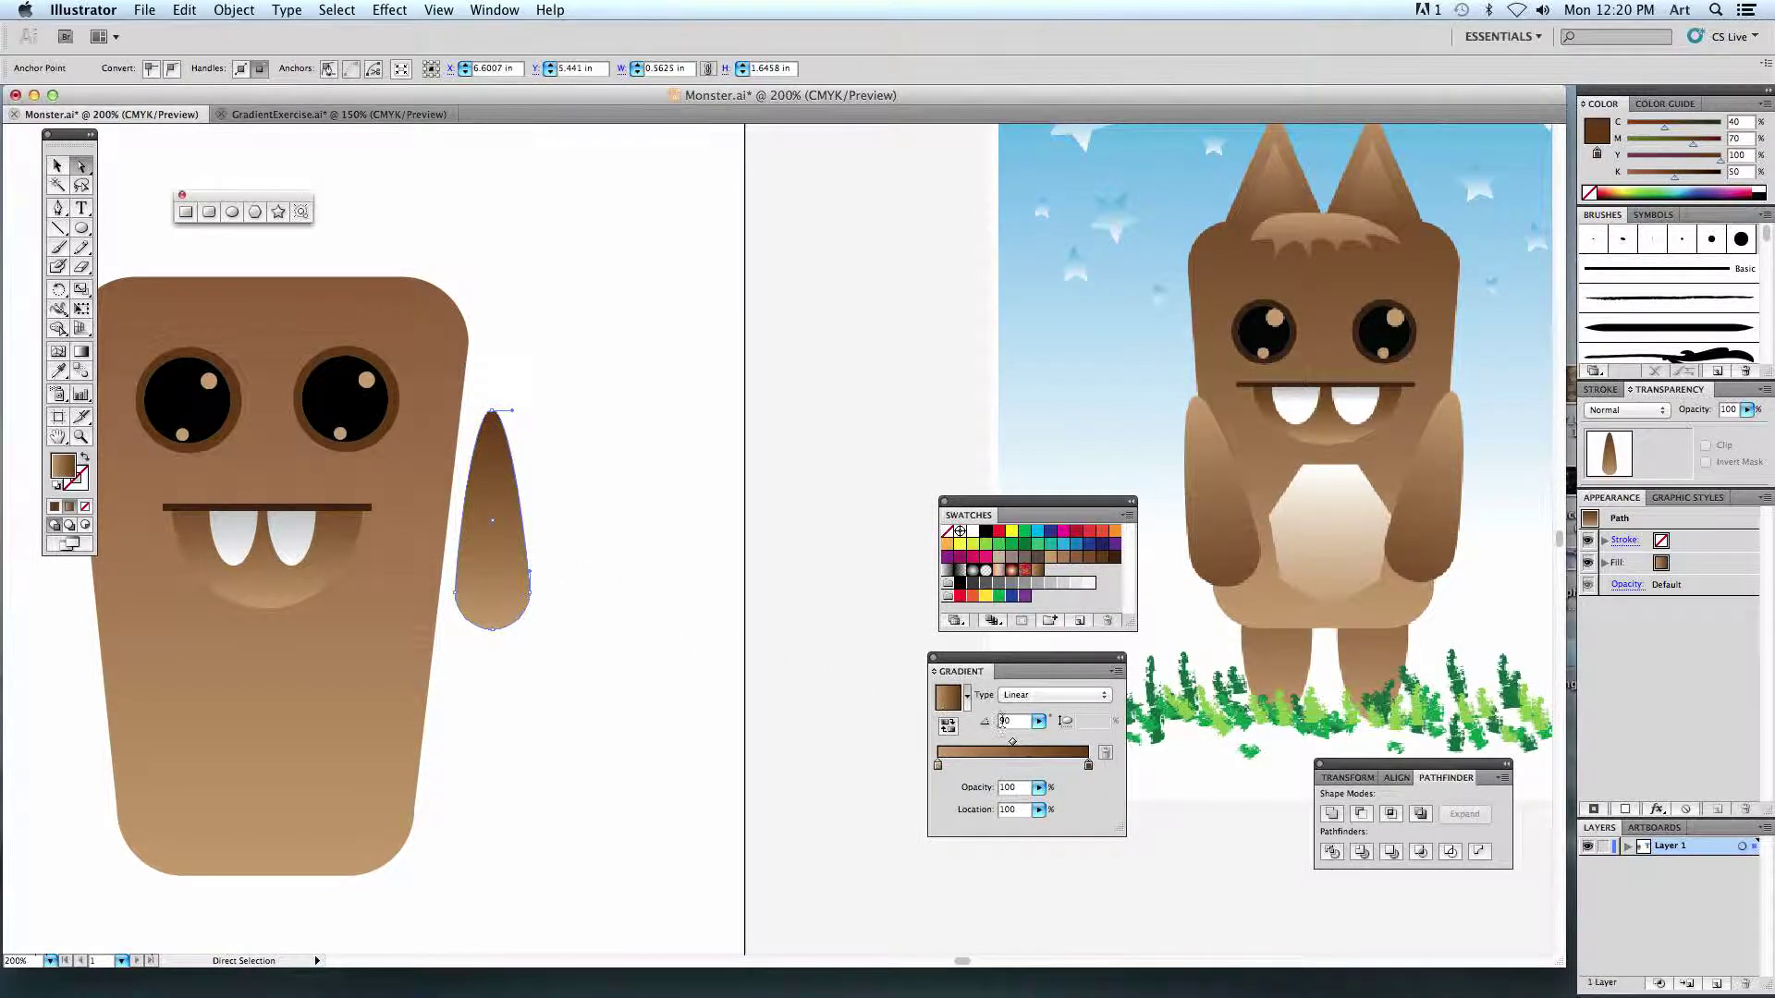
click(1029, 722)
key(Return)
click(638, 608)
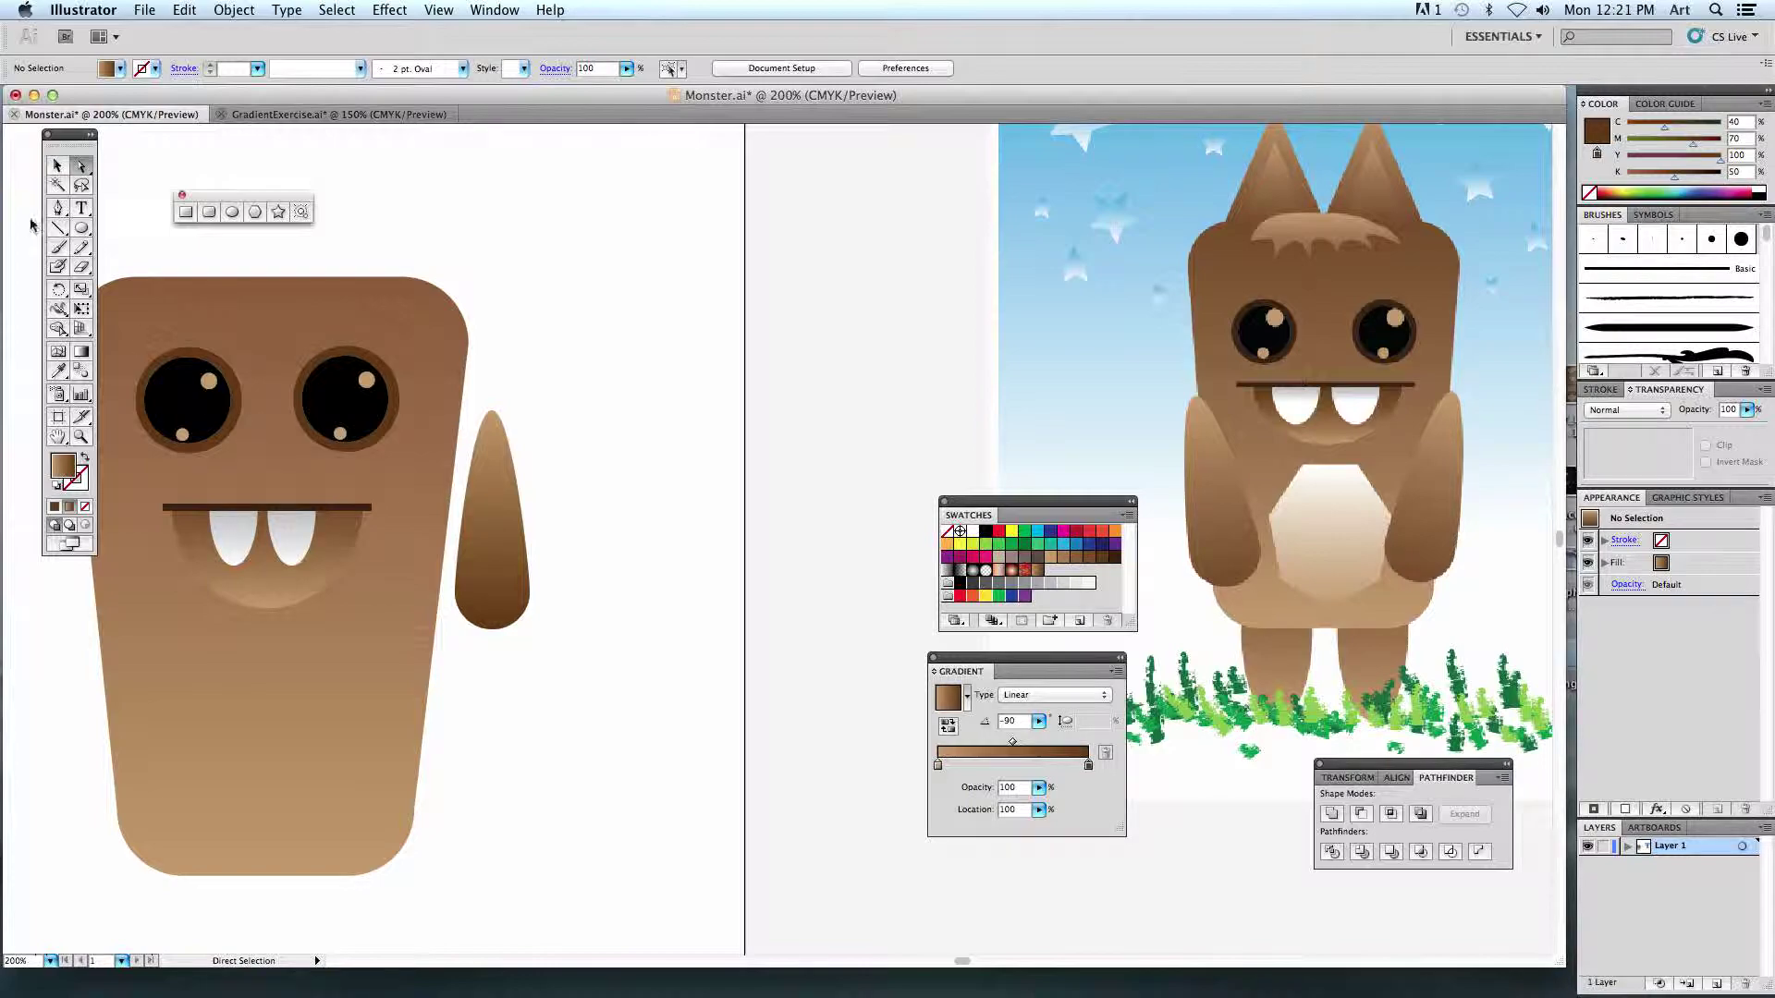
Move the arm onto the body's right edge, with its tip beside the mouth.
click(55, 167)
drag(493, 513, 441, 608)
drag(595, 611, 834, 584)
Duplicate the arm onto the body's left edge and rotate the copy so its lower end tilts inward, leaving it deselected.
drag(665, 606, 341, 628)
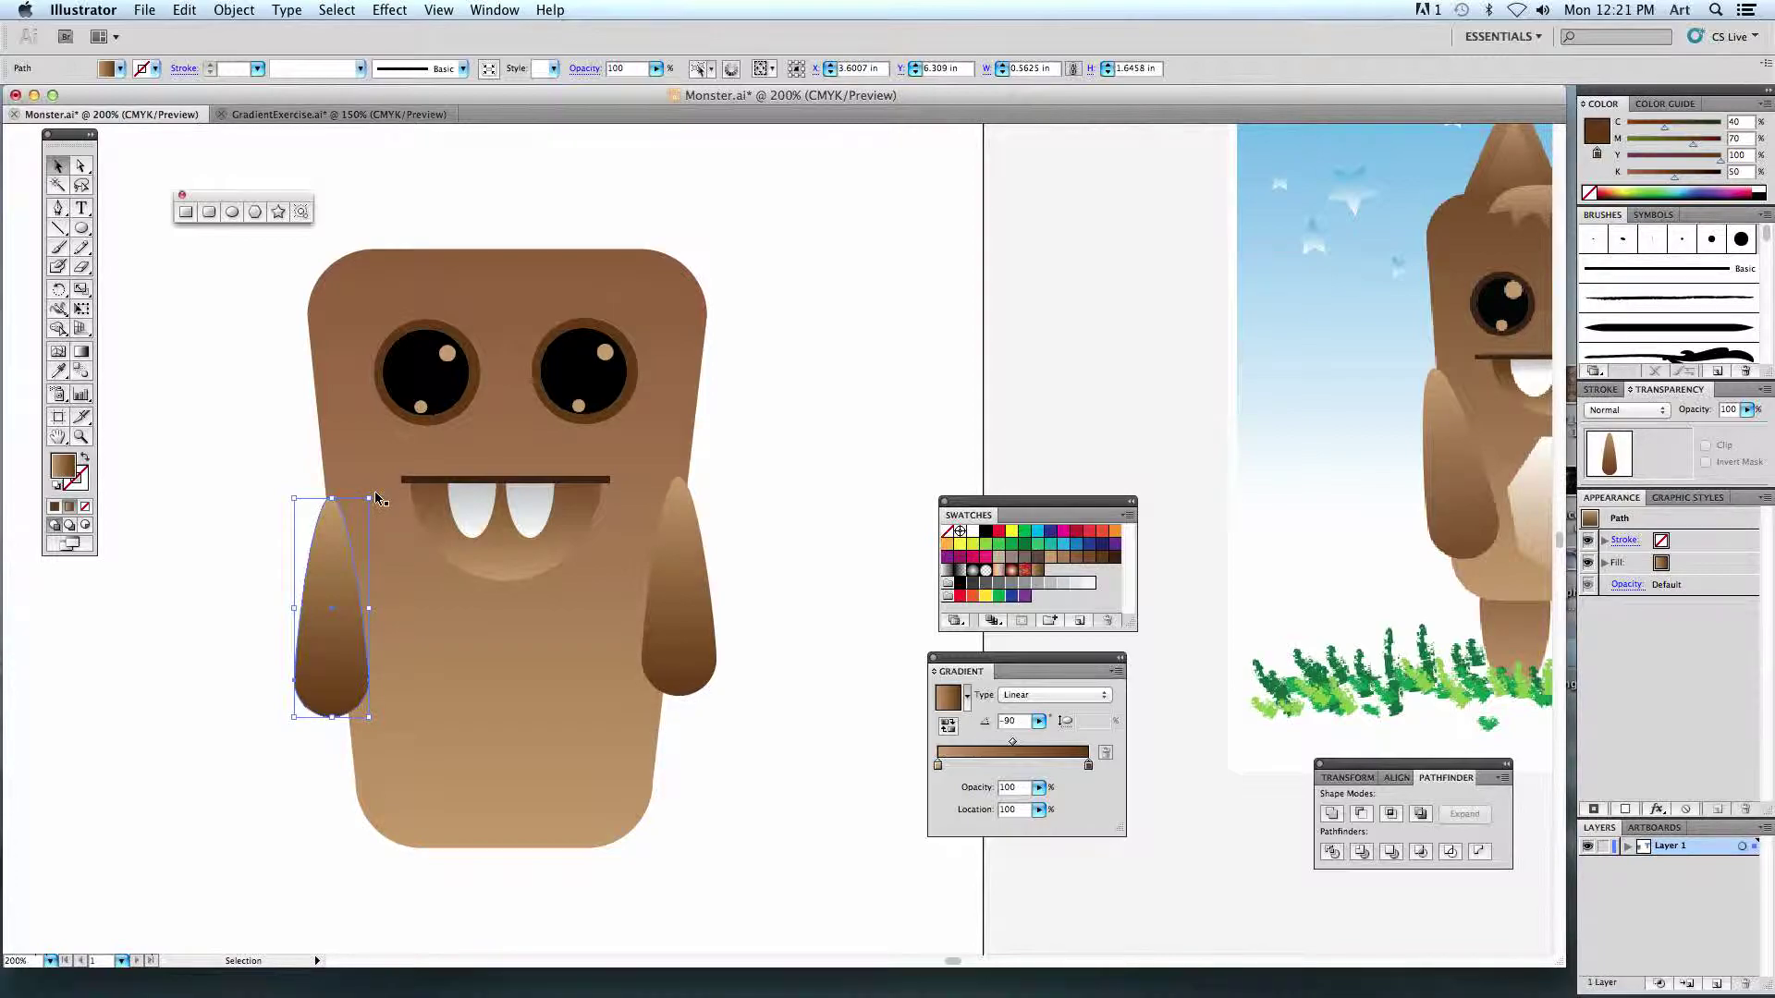
drag(378, 499, 332, 523)
click(261, 440)
Draw a freehand hair shape about 1.74 in by 0.54 in with a jagged lower edge over the head using the Pencil tool.
scroll(588, 647, up, 3)
scroll(588, 647, right, 3)
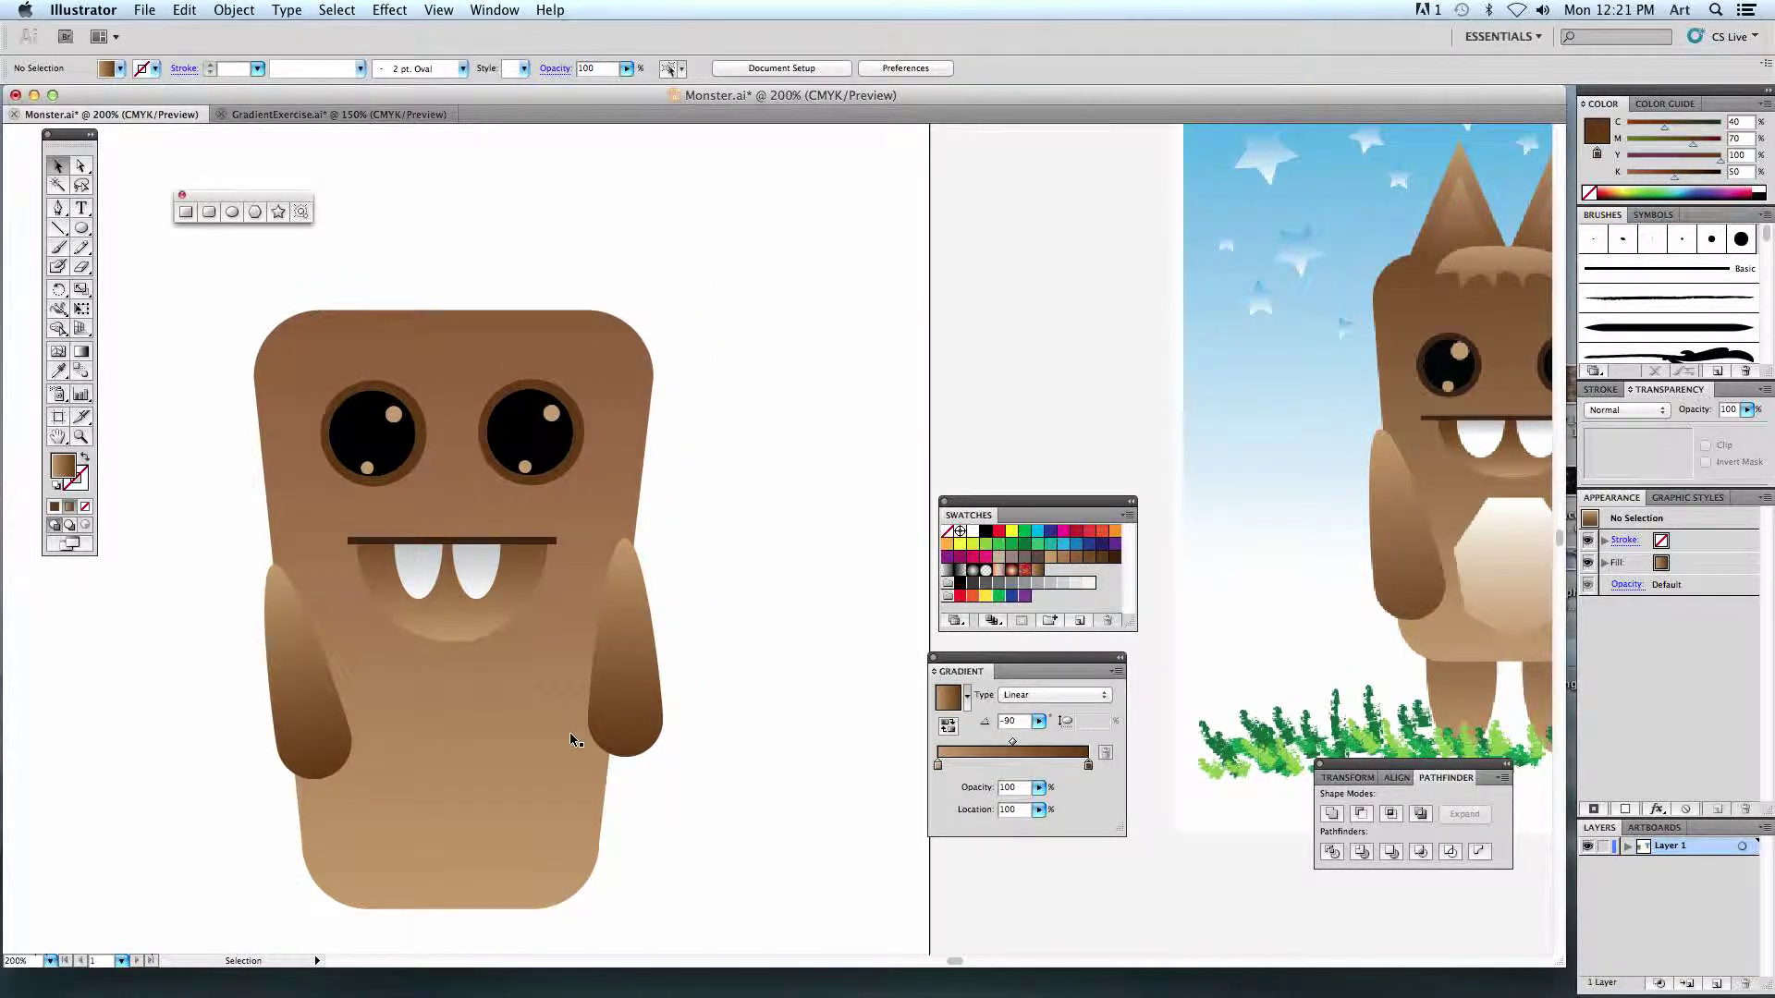
scroll(752, 586, right, 3)
scroll(753, 586, up, 1)
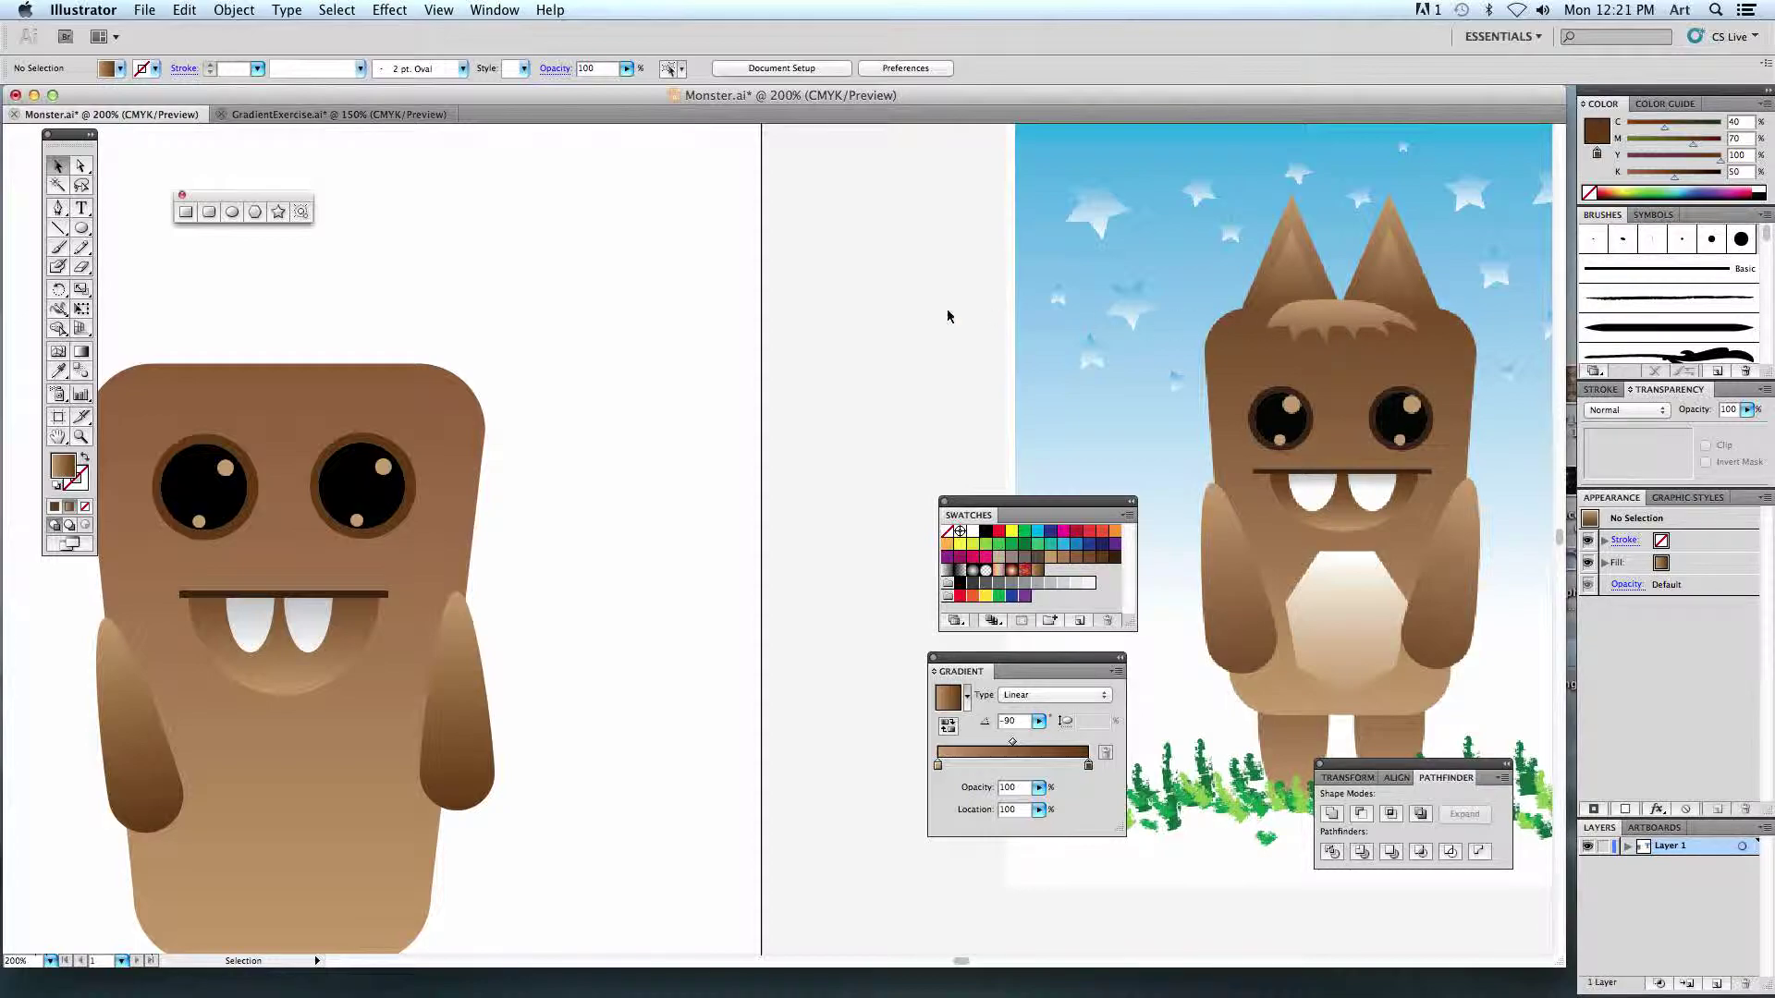
click(82, 247)
drag(570, 586, 778, 560)
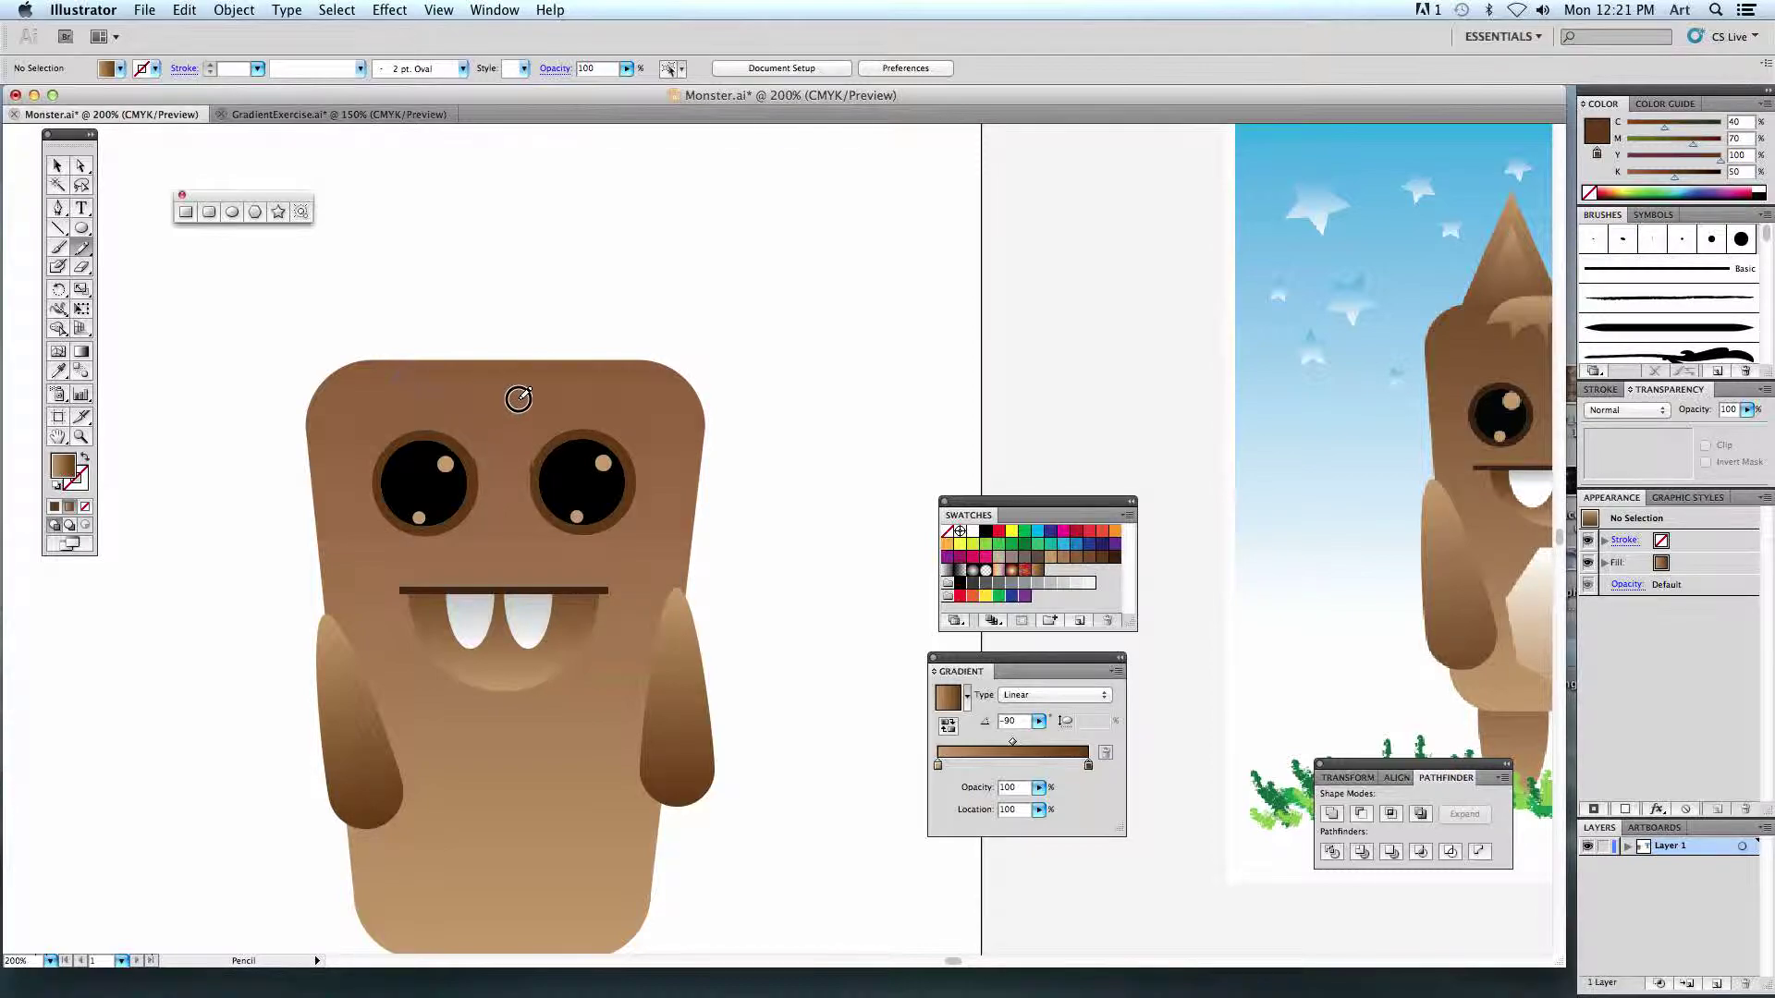
mouse_move(596, 357)
mouse_down()
mouse_move(408, 361)
mouse_move(624, 405)
mouse_up()
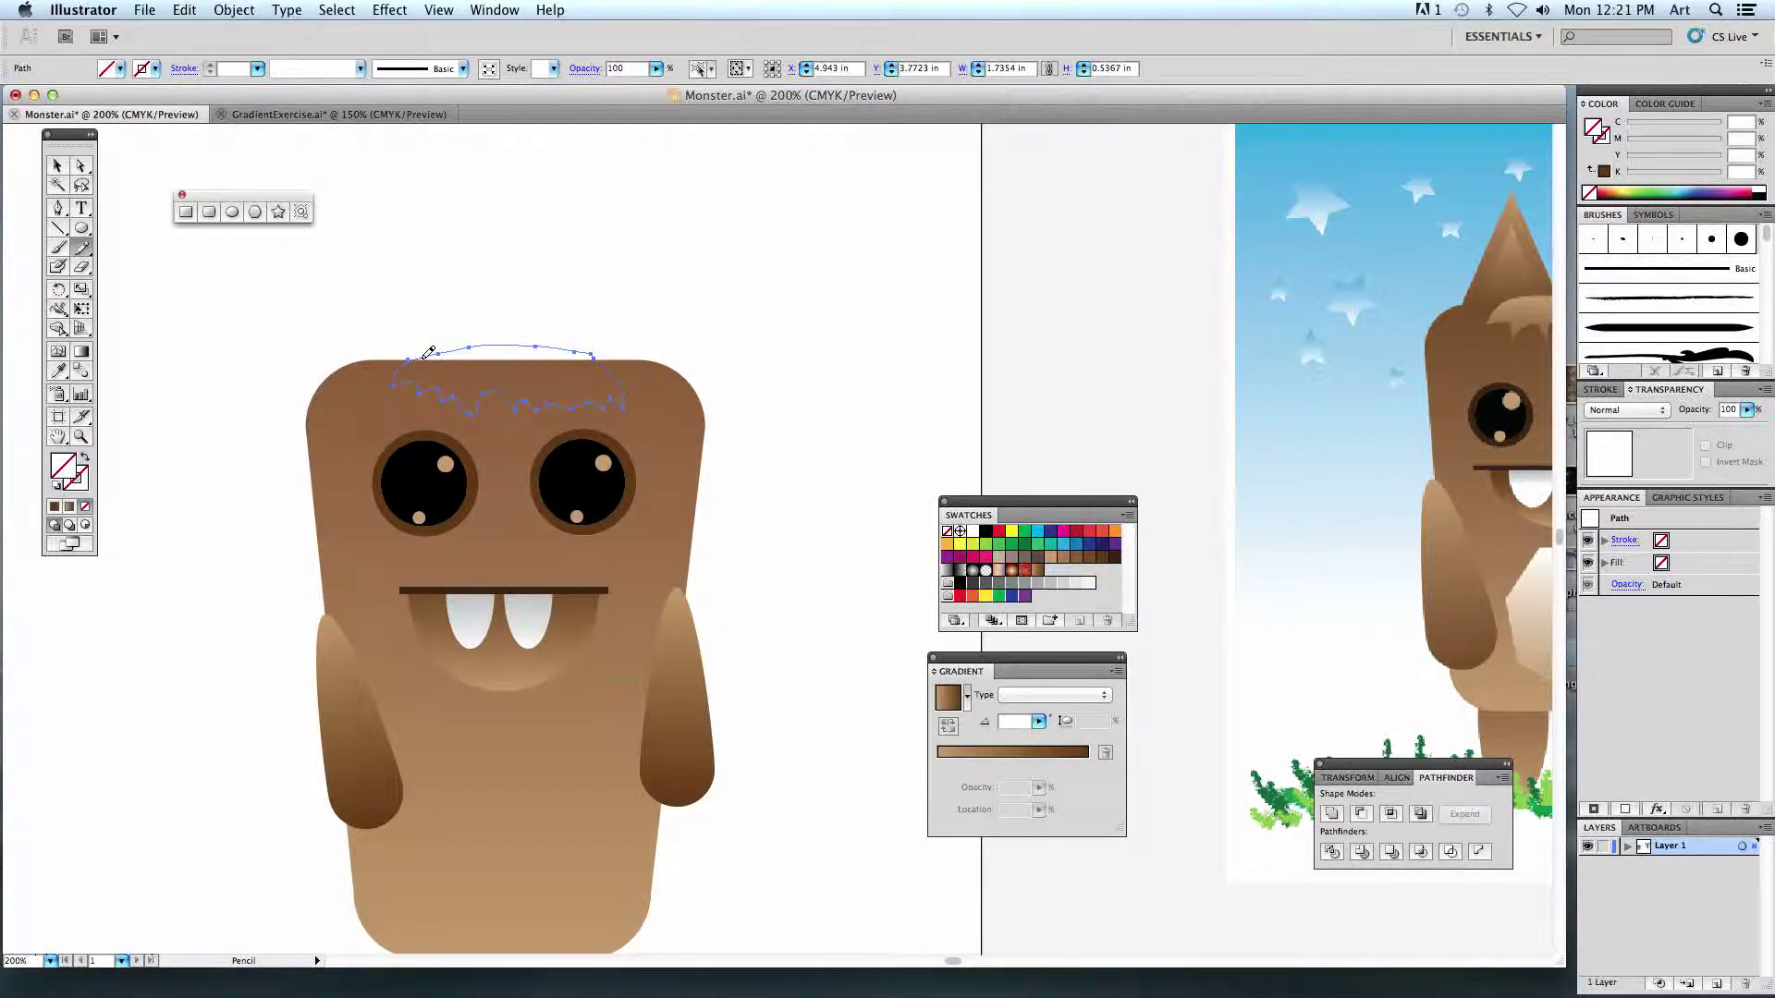
Fill the hair shape with the same brown gradient as the arms and deselect it.
click(70, 508)
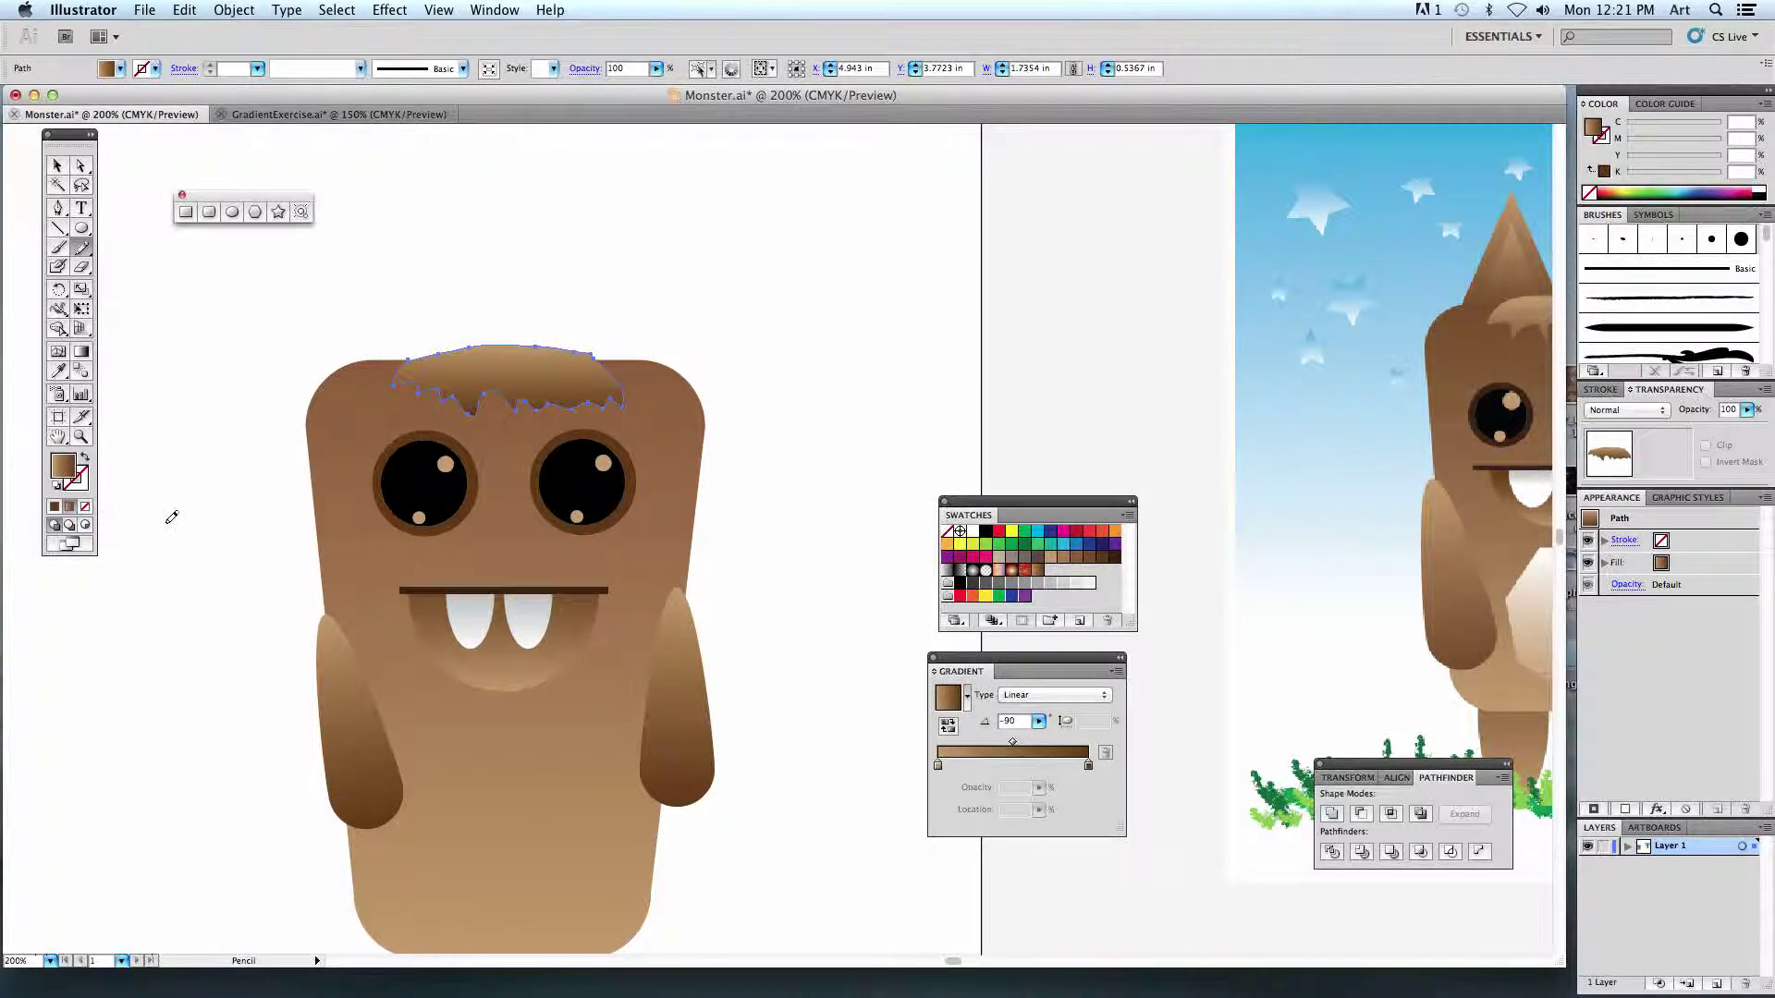
click(58, 166)
click(509, 291)
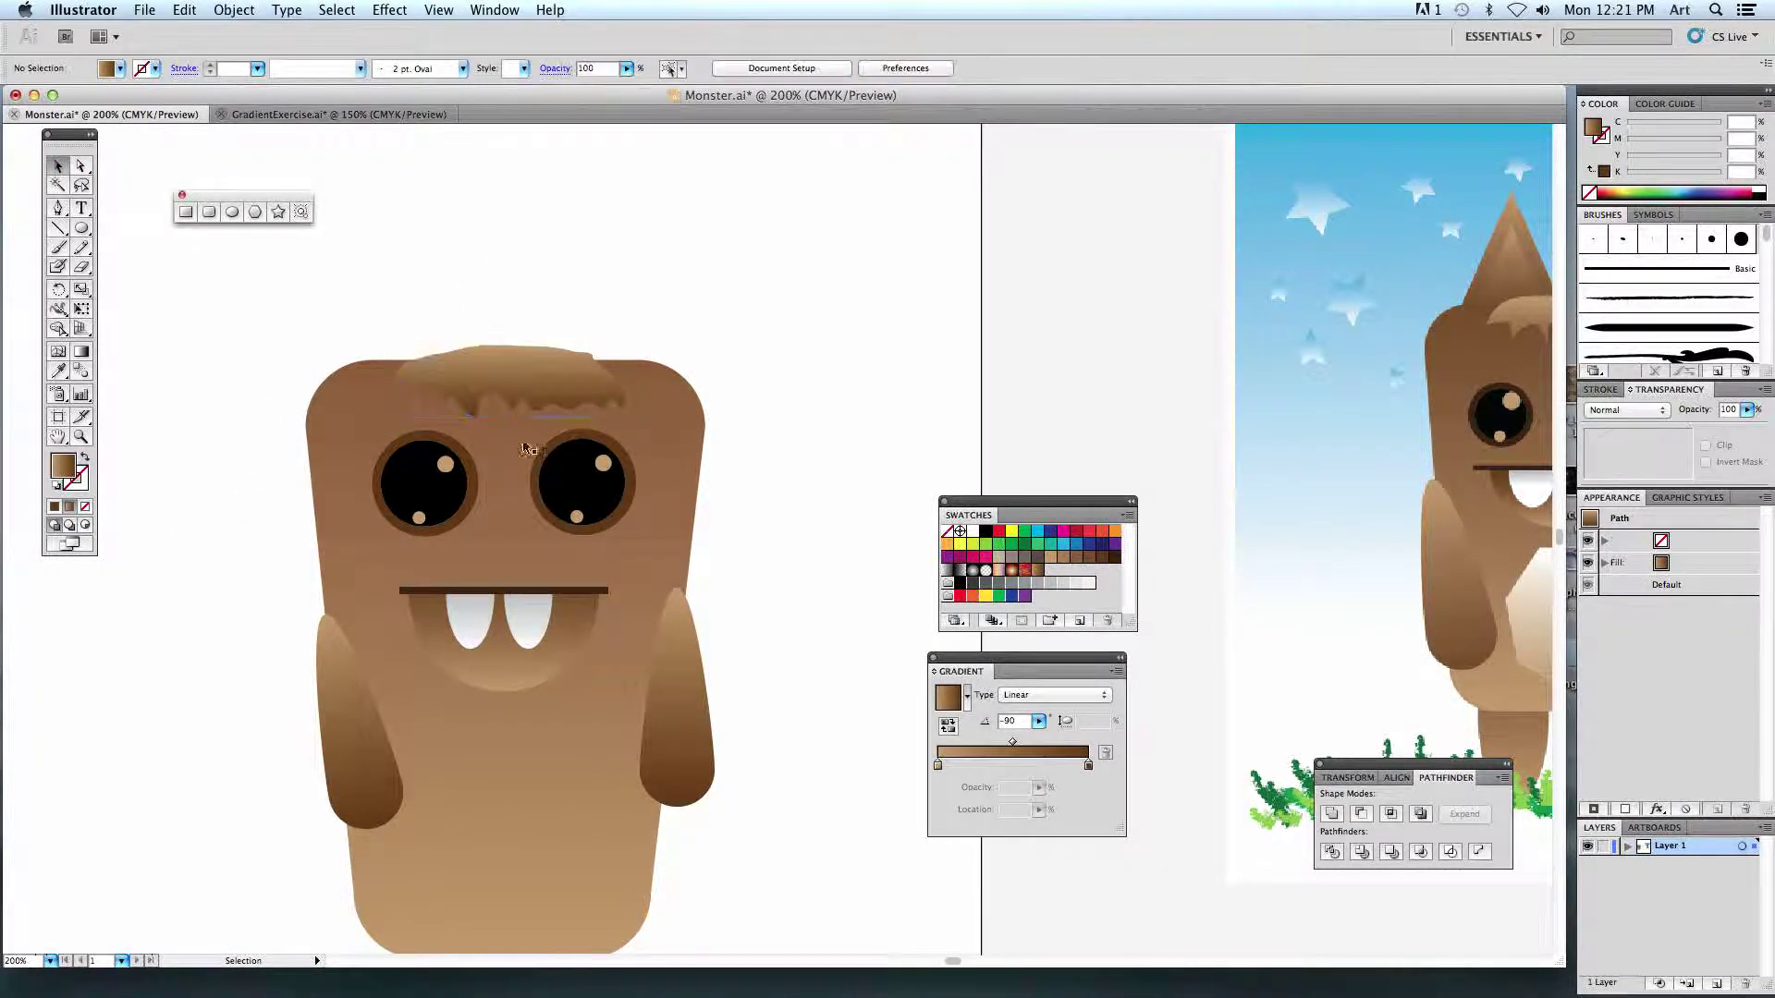
Select the whole monster, move it slightly up and to the left on the artboard, and deselect it.
scroll(962, 309, right, 8)
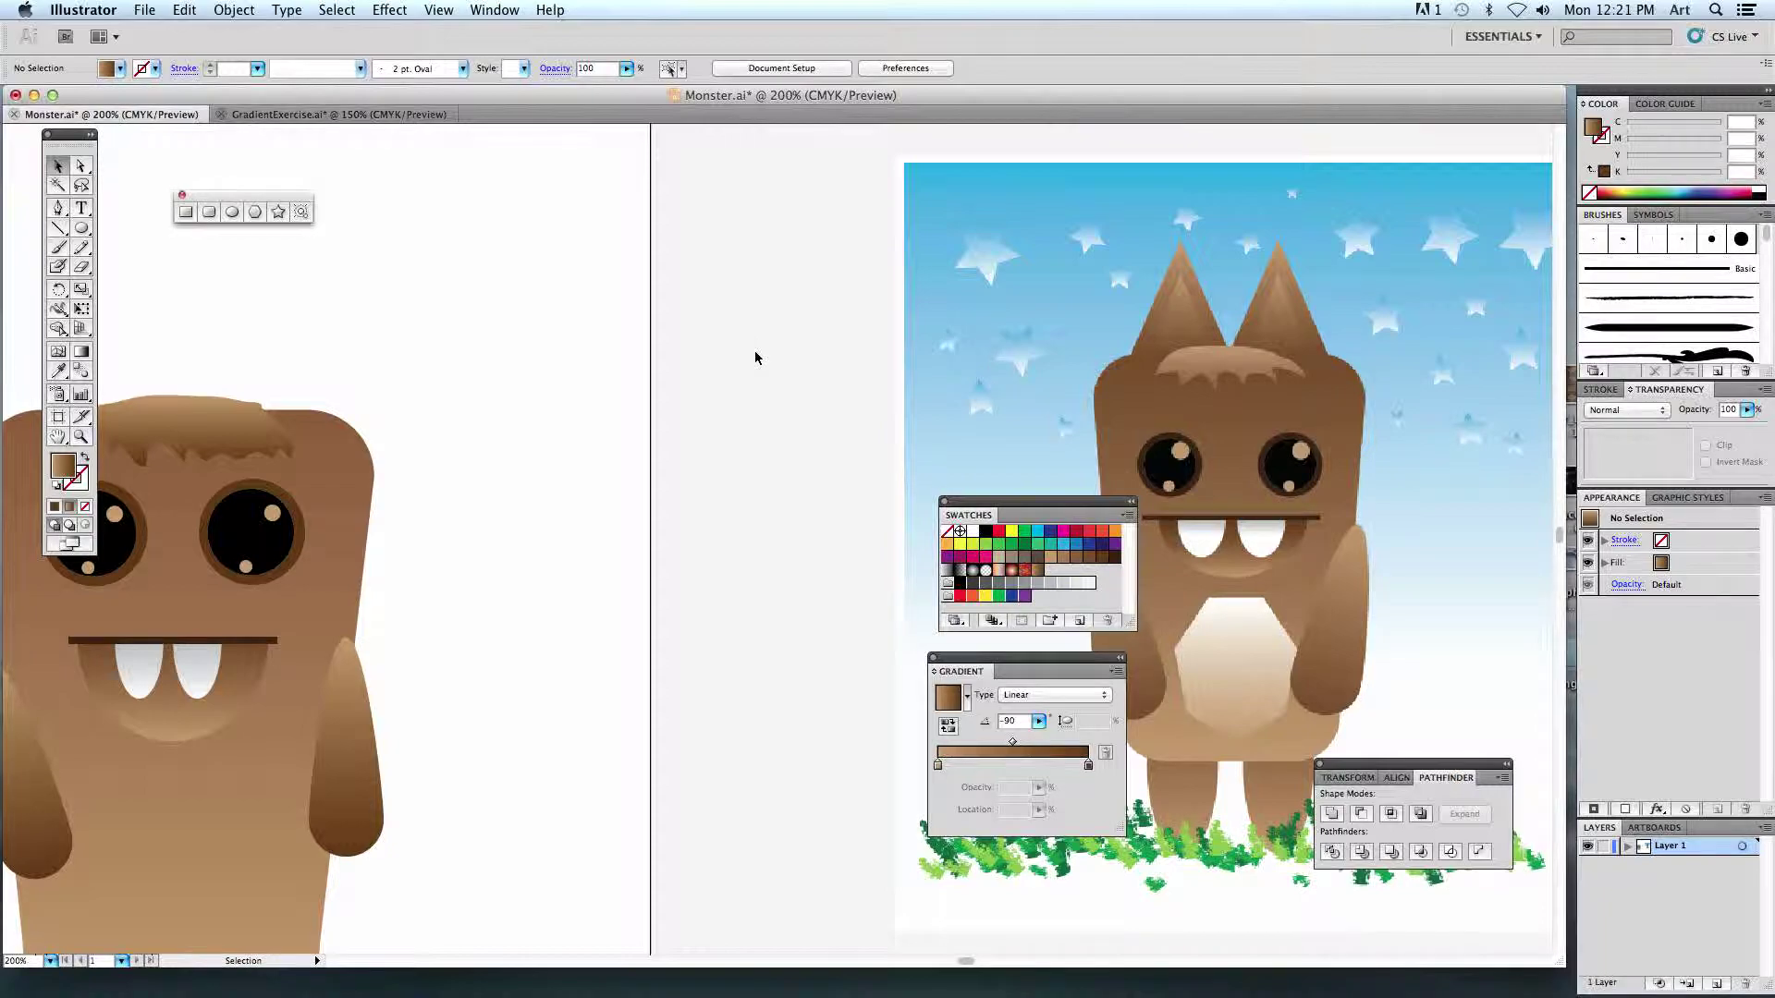
key(super+minus)
key(super+minus)
drag(482, 440, 647, 713)
drag(551, 674, 473, 615)
click(590, 630)
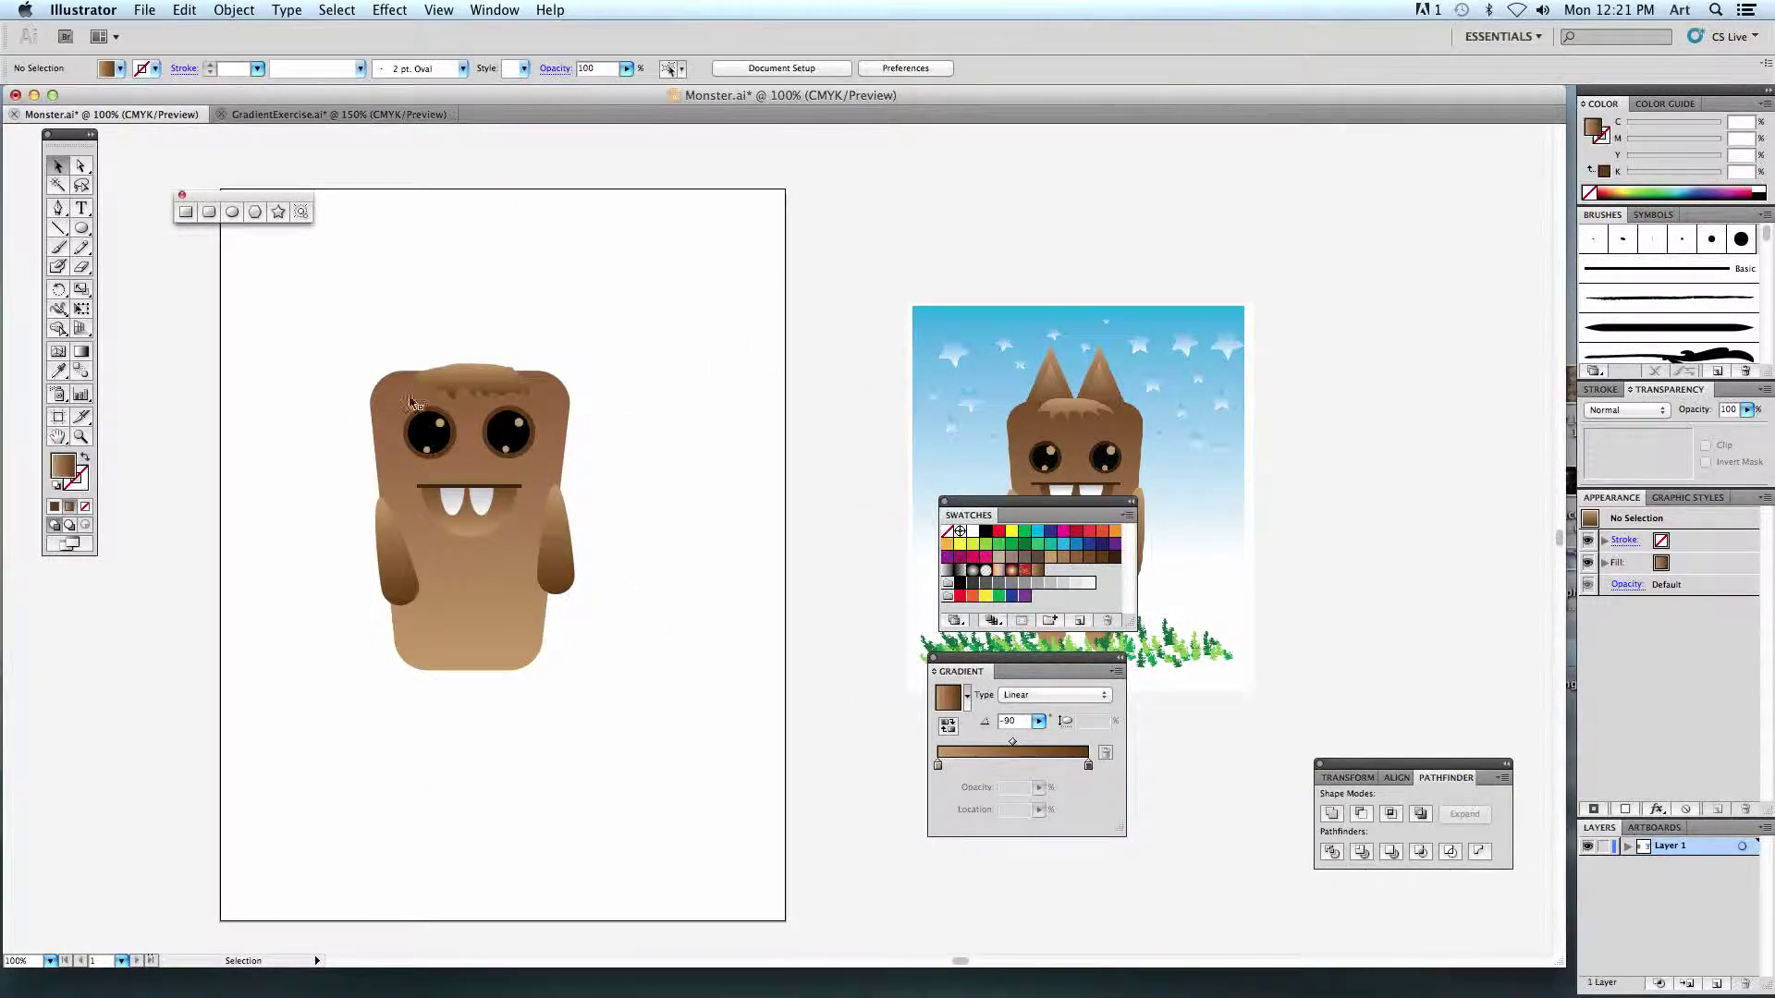
Draw a rectangle about 7.43 in by 5.40 in over the monster and fill it with a white-to-light-blue linear gradient.
click(188, 215)
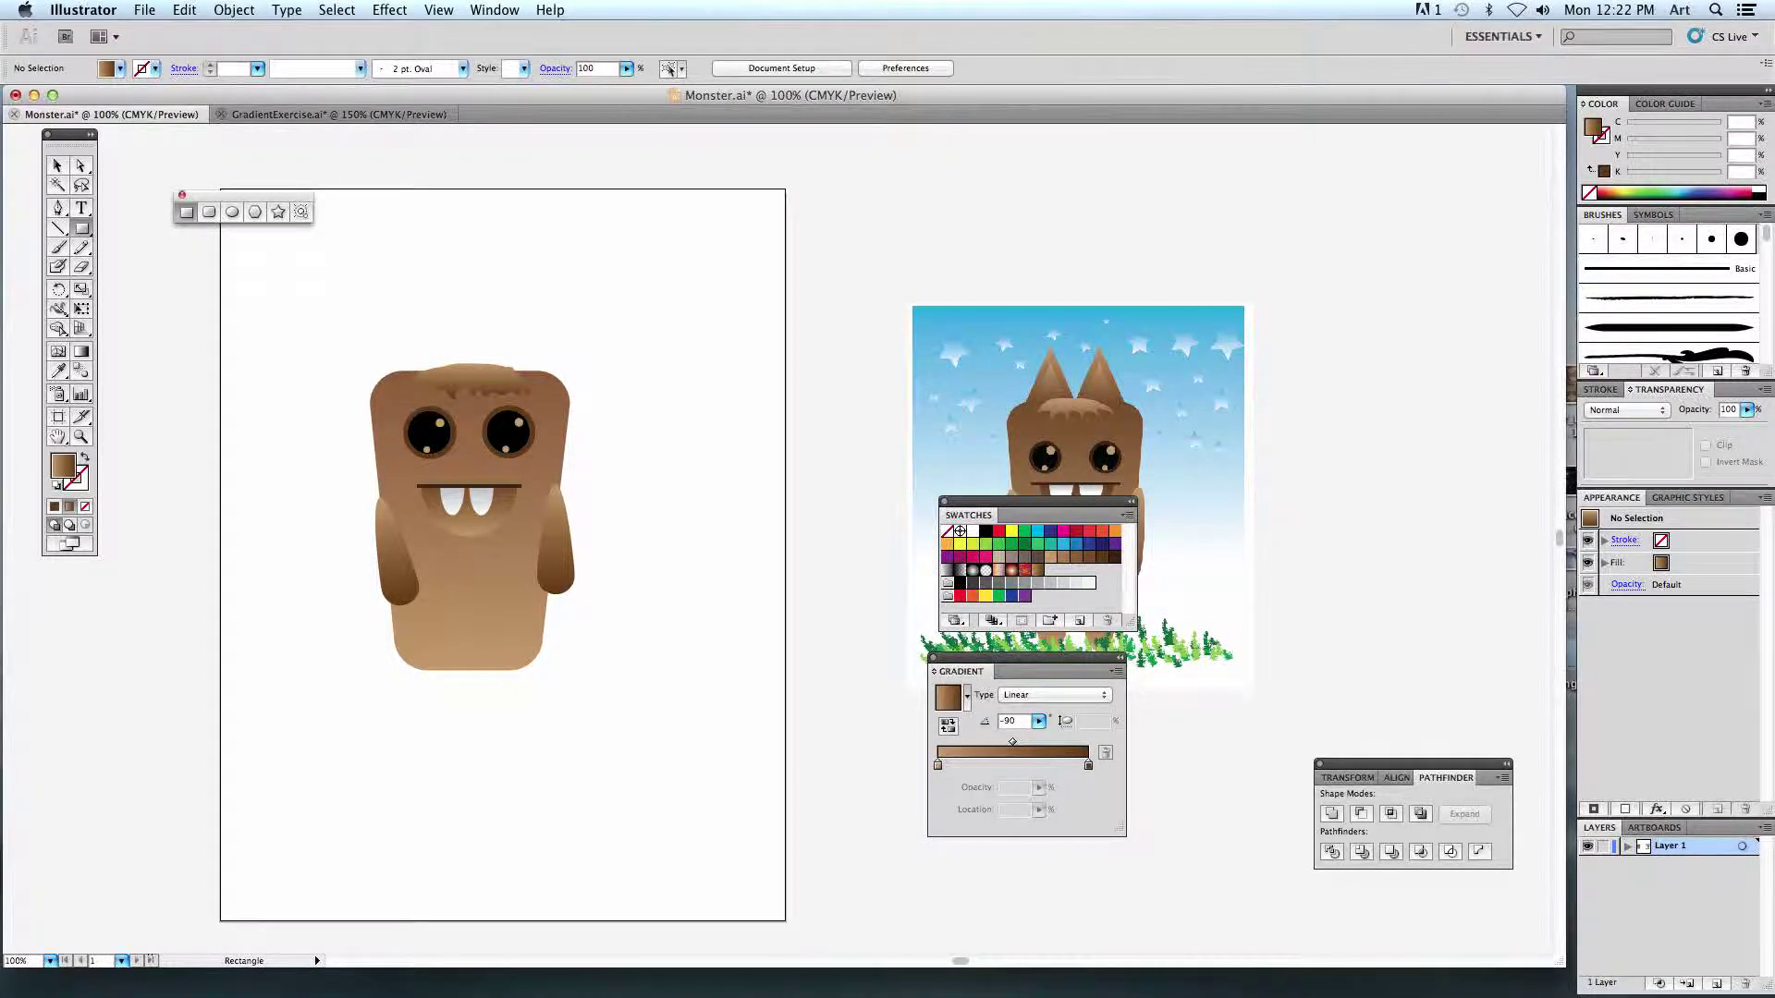
mouse_move(255, 243)
mouse_down()
mouse_move(448, 499)
mouse_move(662, 586)
mouse_move(750, 680)
mouse_move(750, 602)
mouse_up()
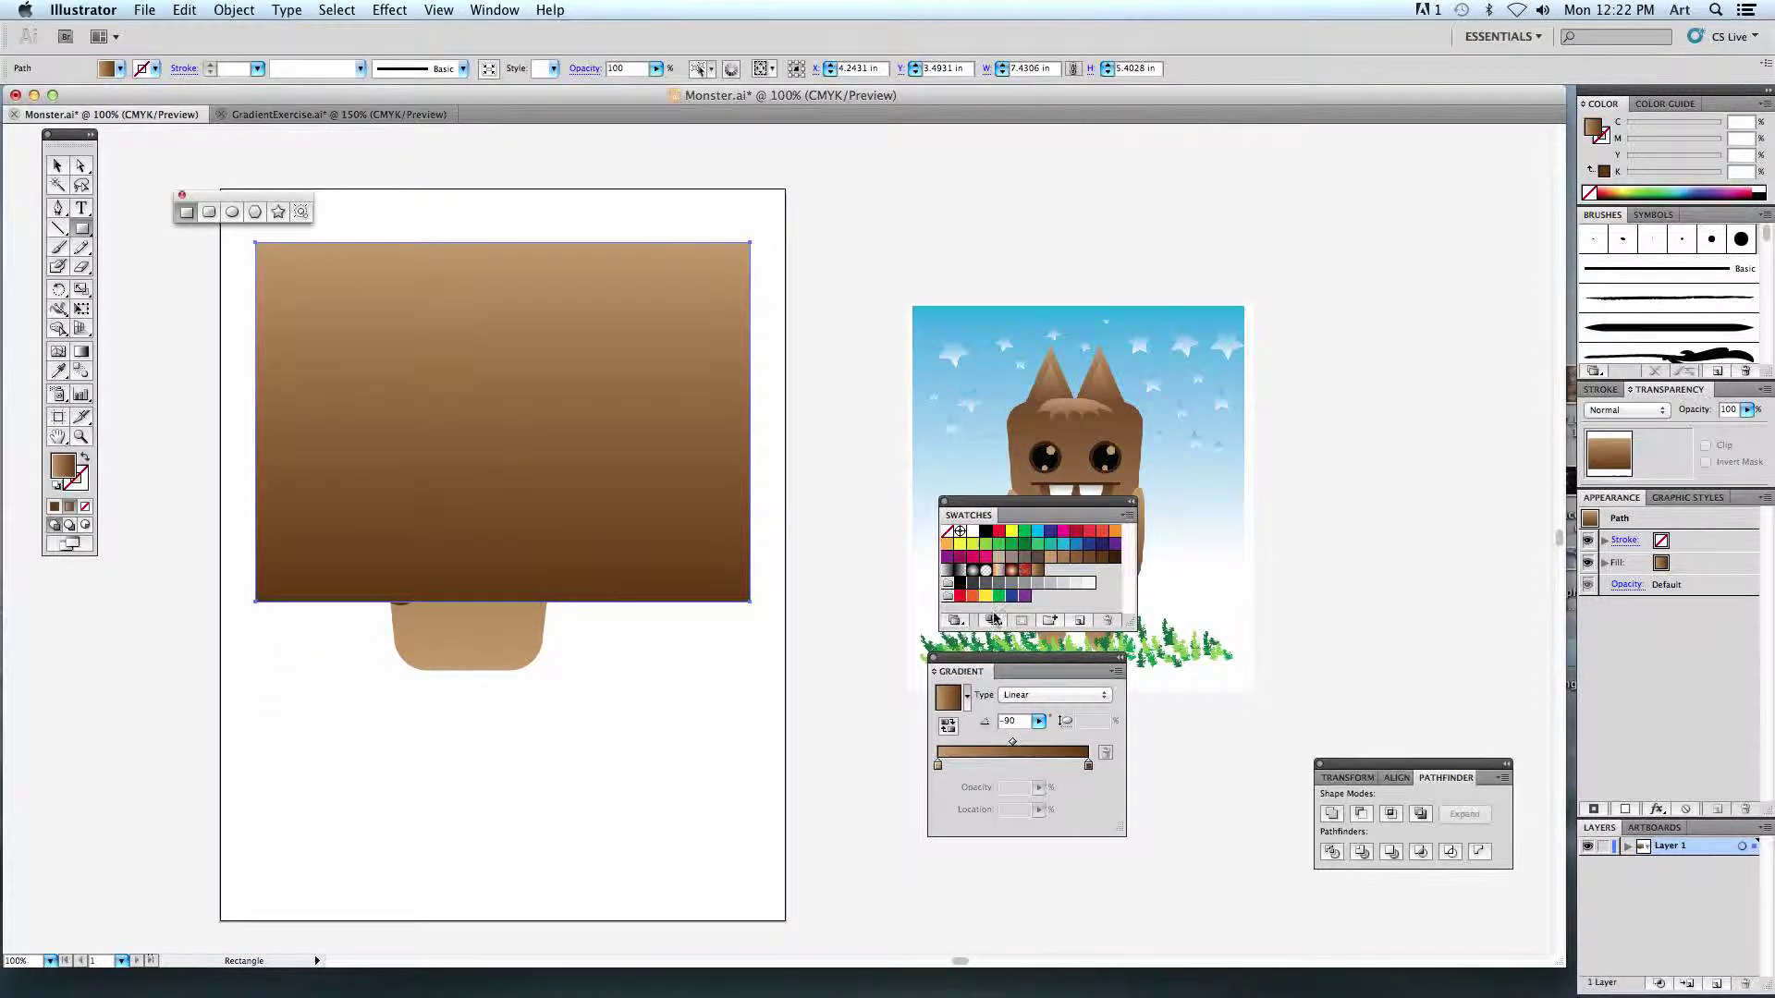
double_click(938, 767)
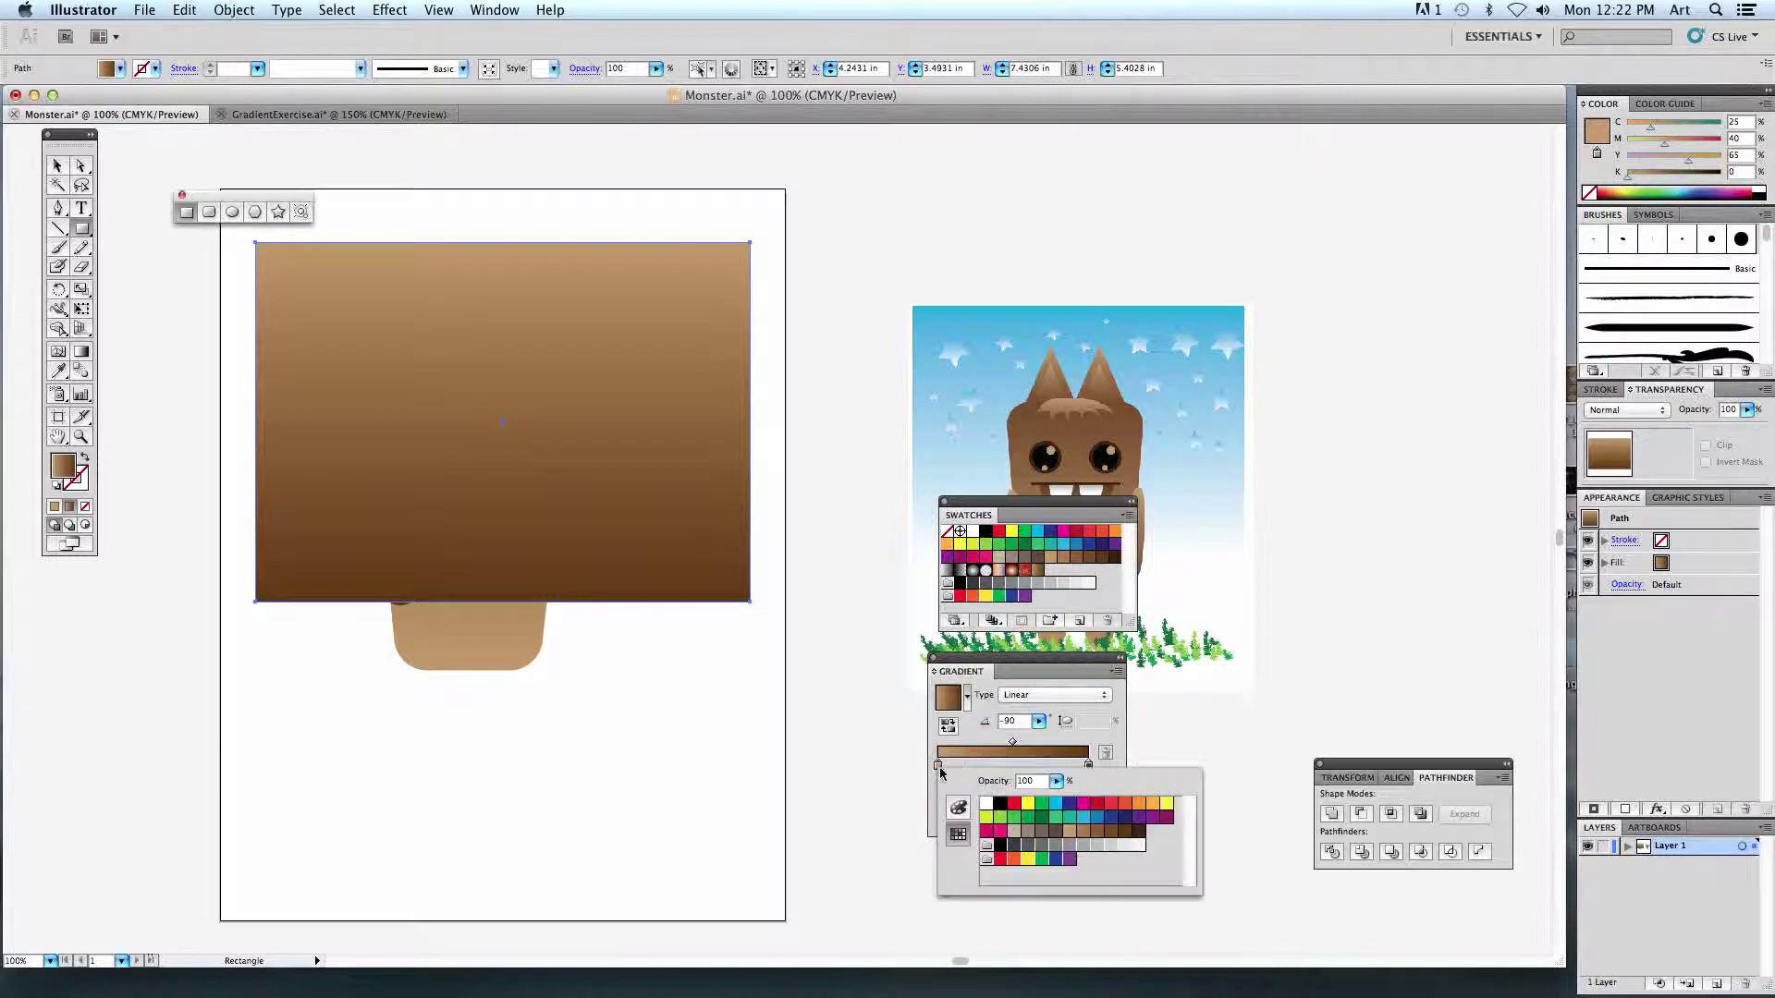
click(987, 803)
click(1088, 766)
double_click(1088, 765)
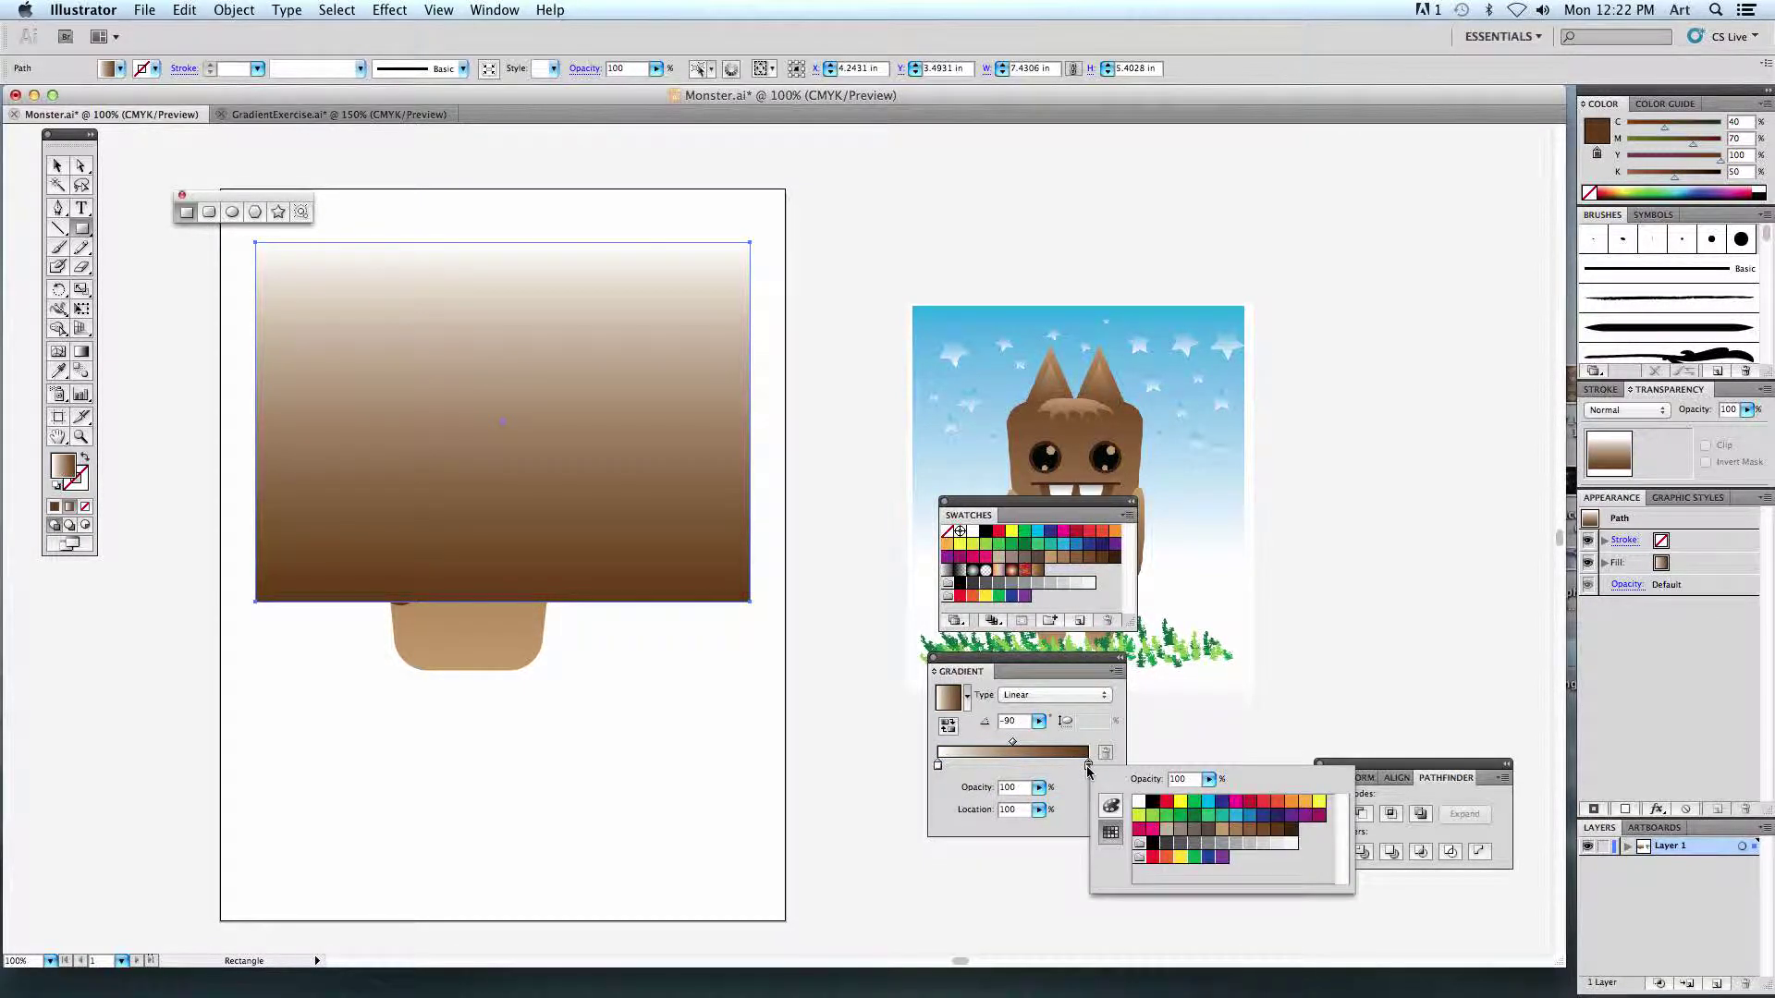
click(1211, 818)
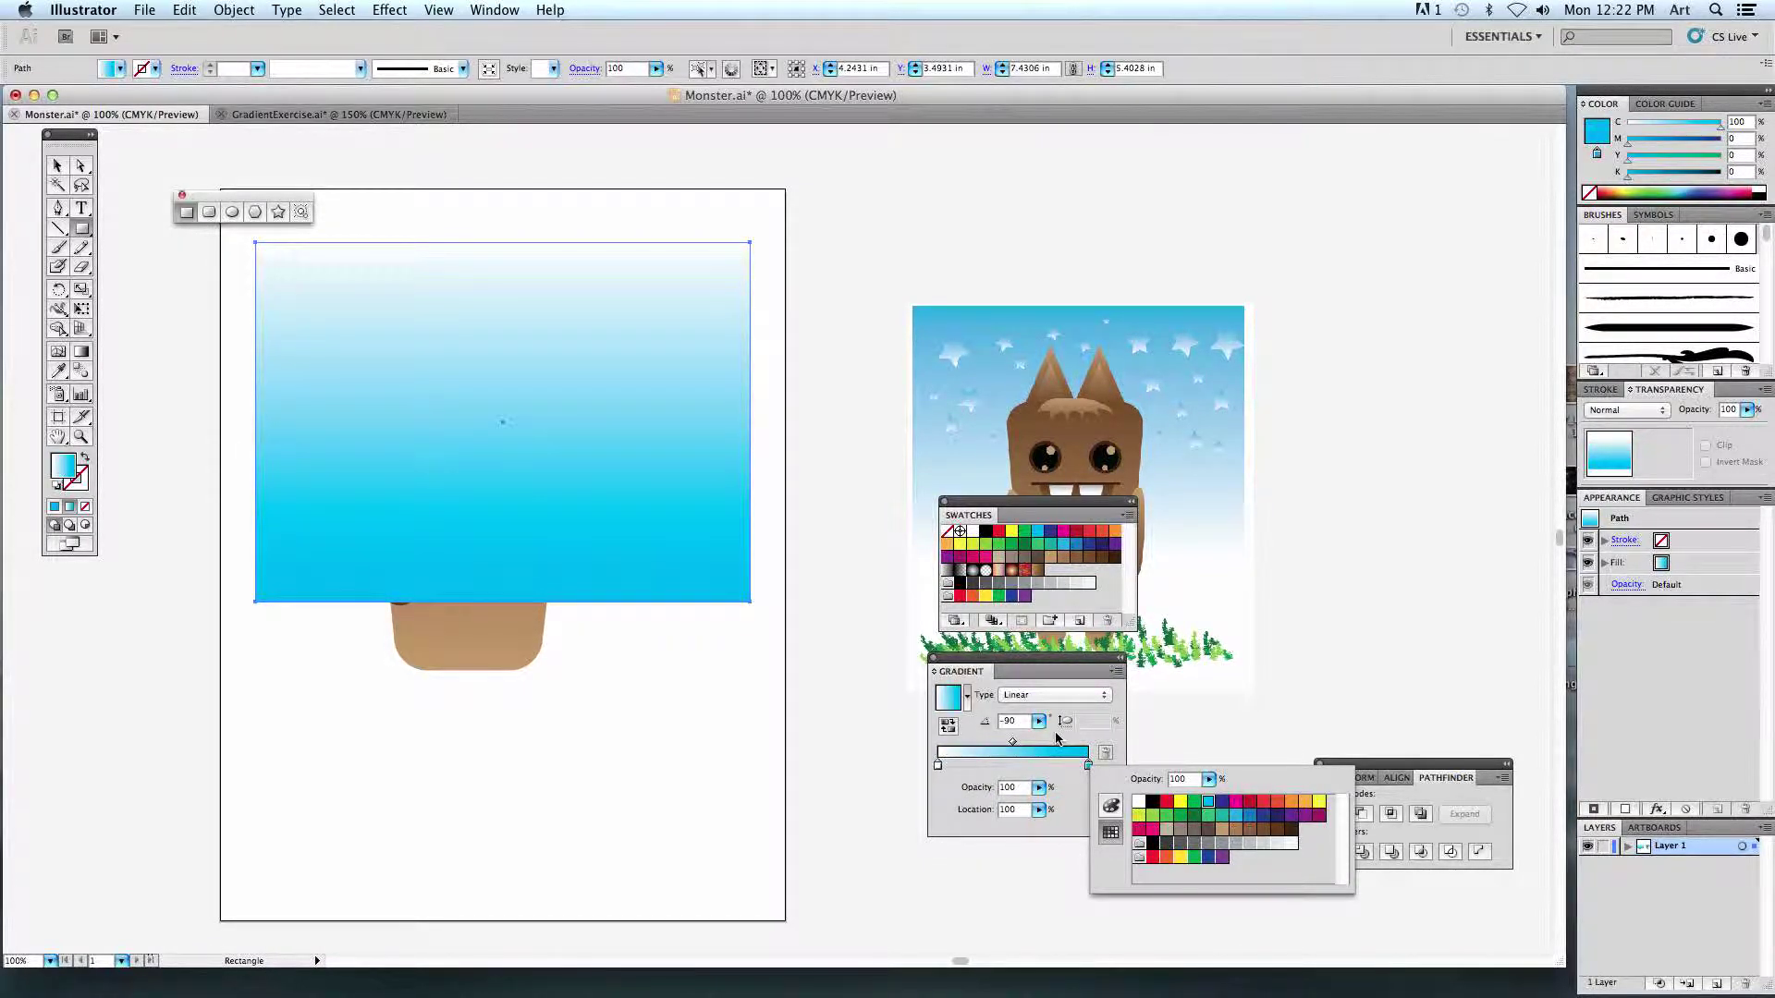
Set the sky rectangle's gradient angle to 90° and send the rectangle behind the monster.
click(1023, 722)
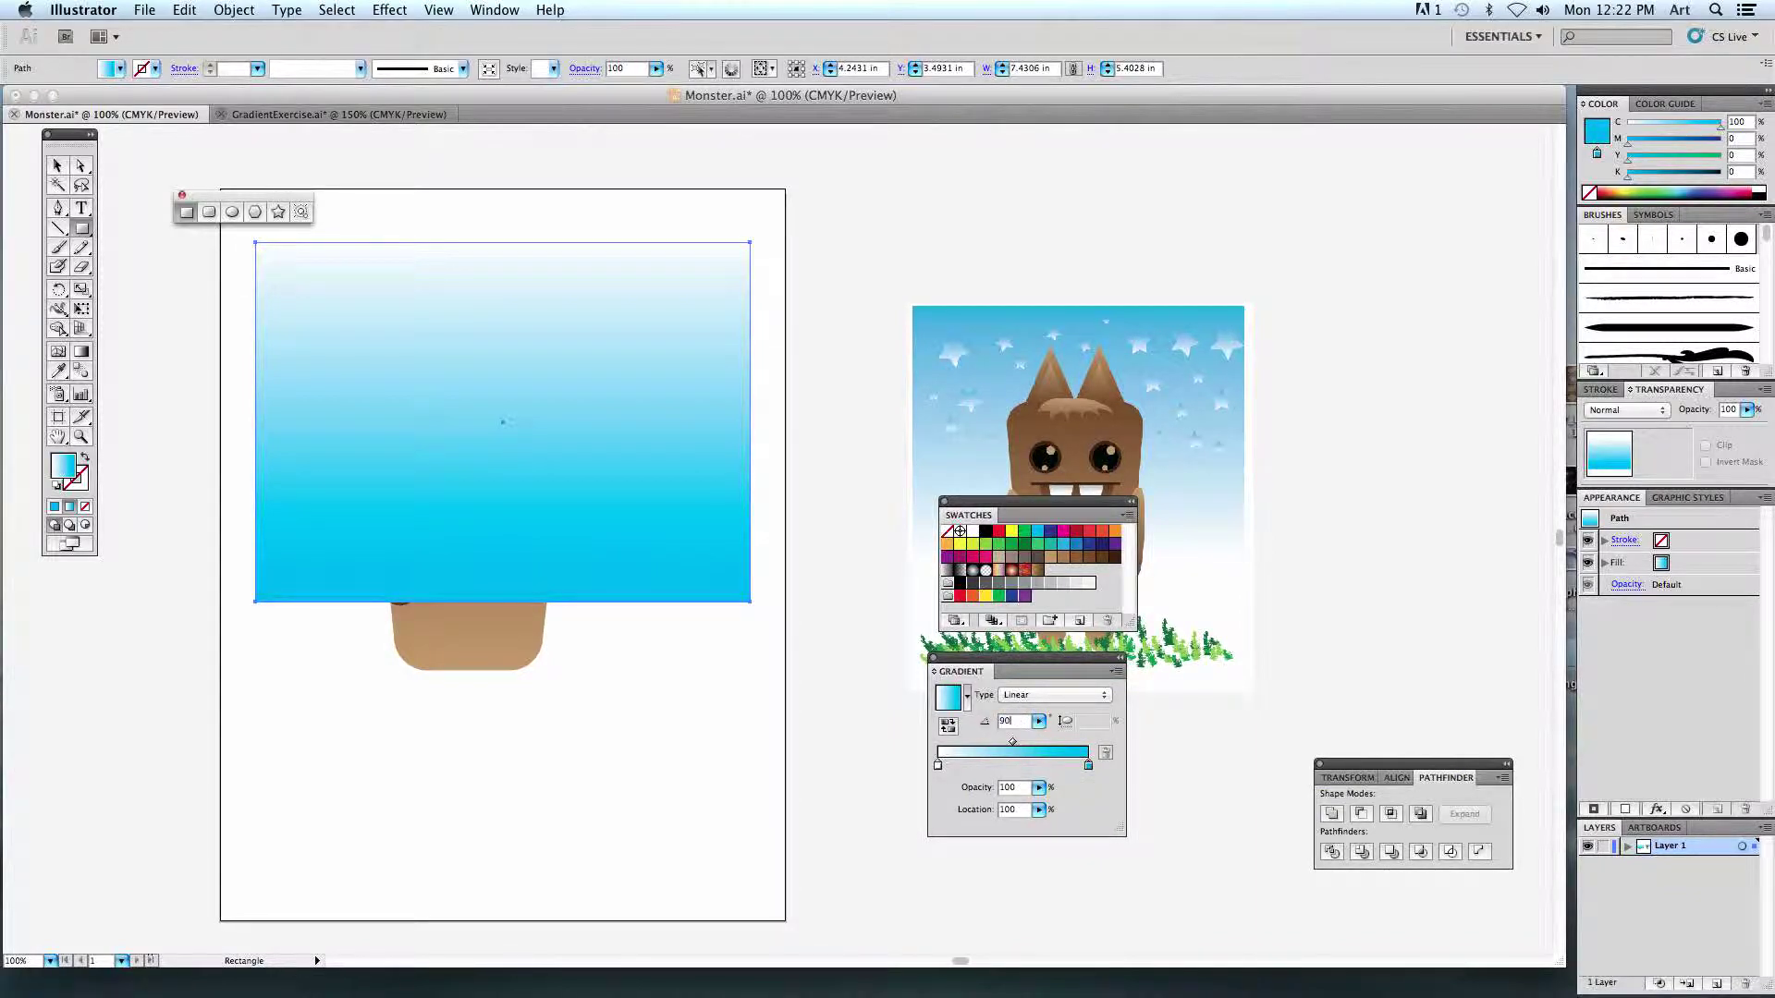
key(Return)
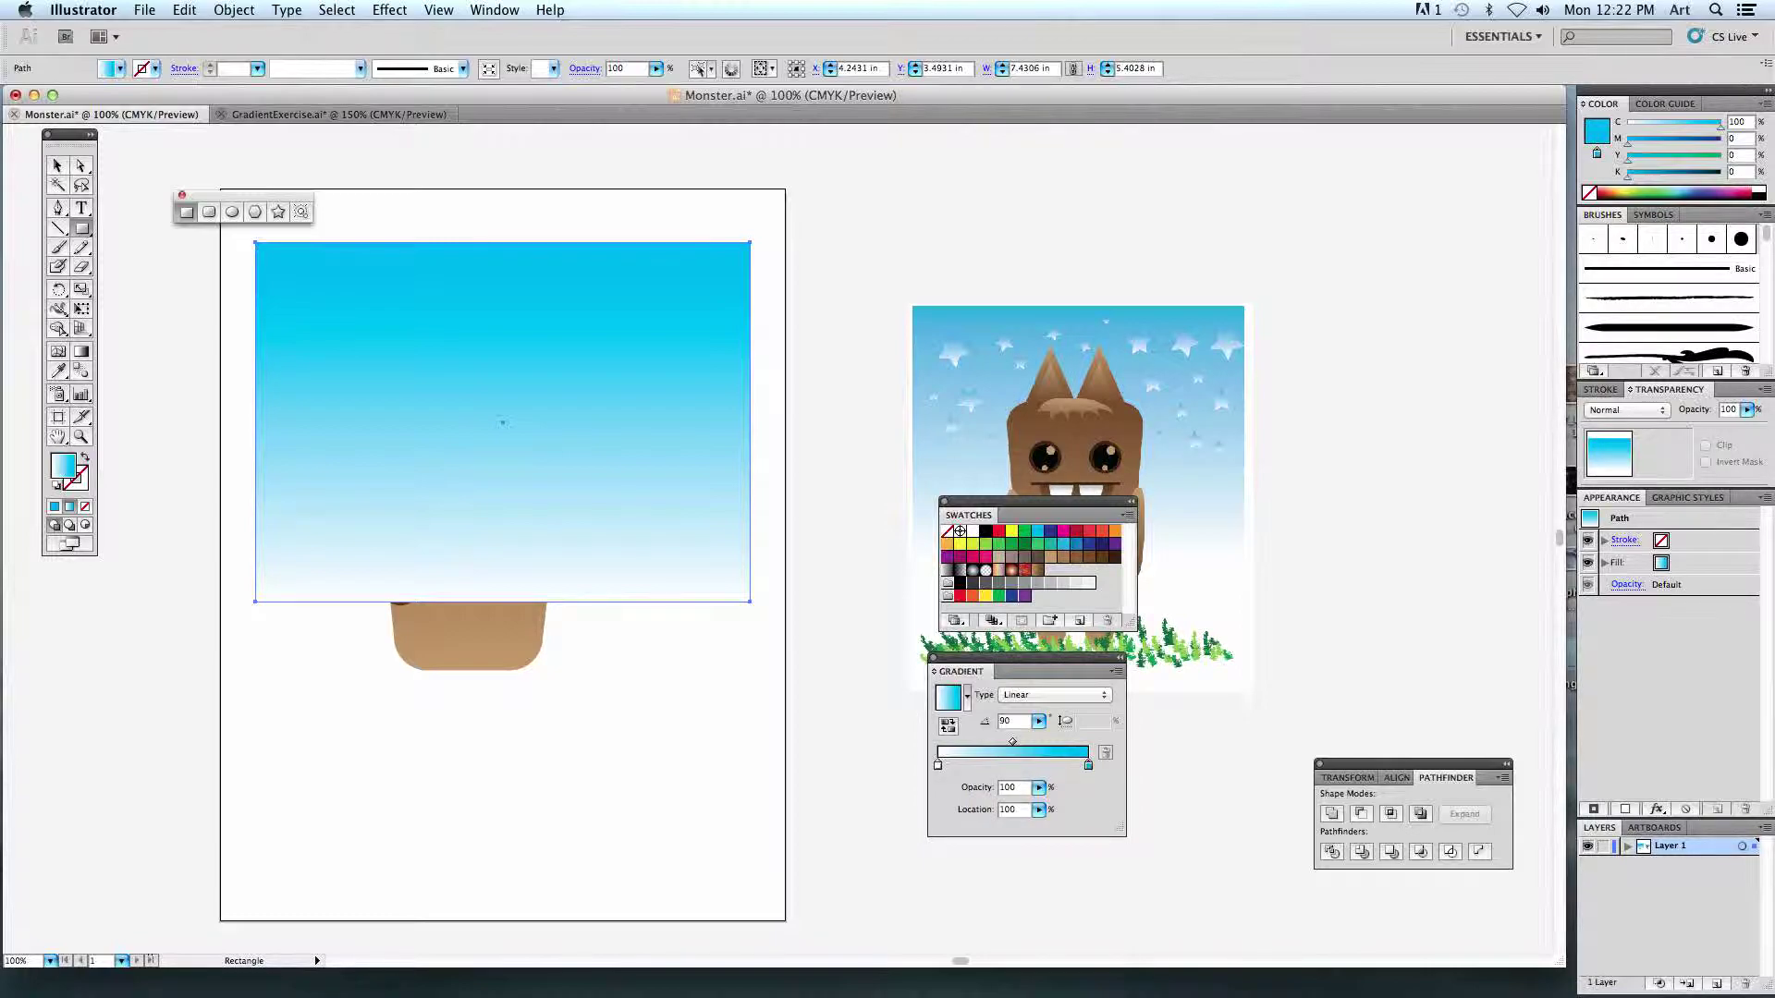
key(super+shift+bracketleft)
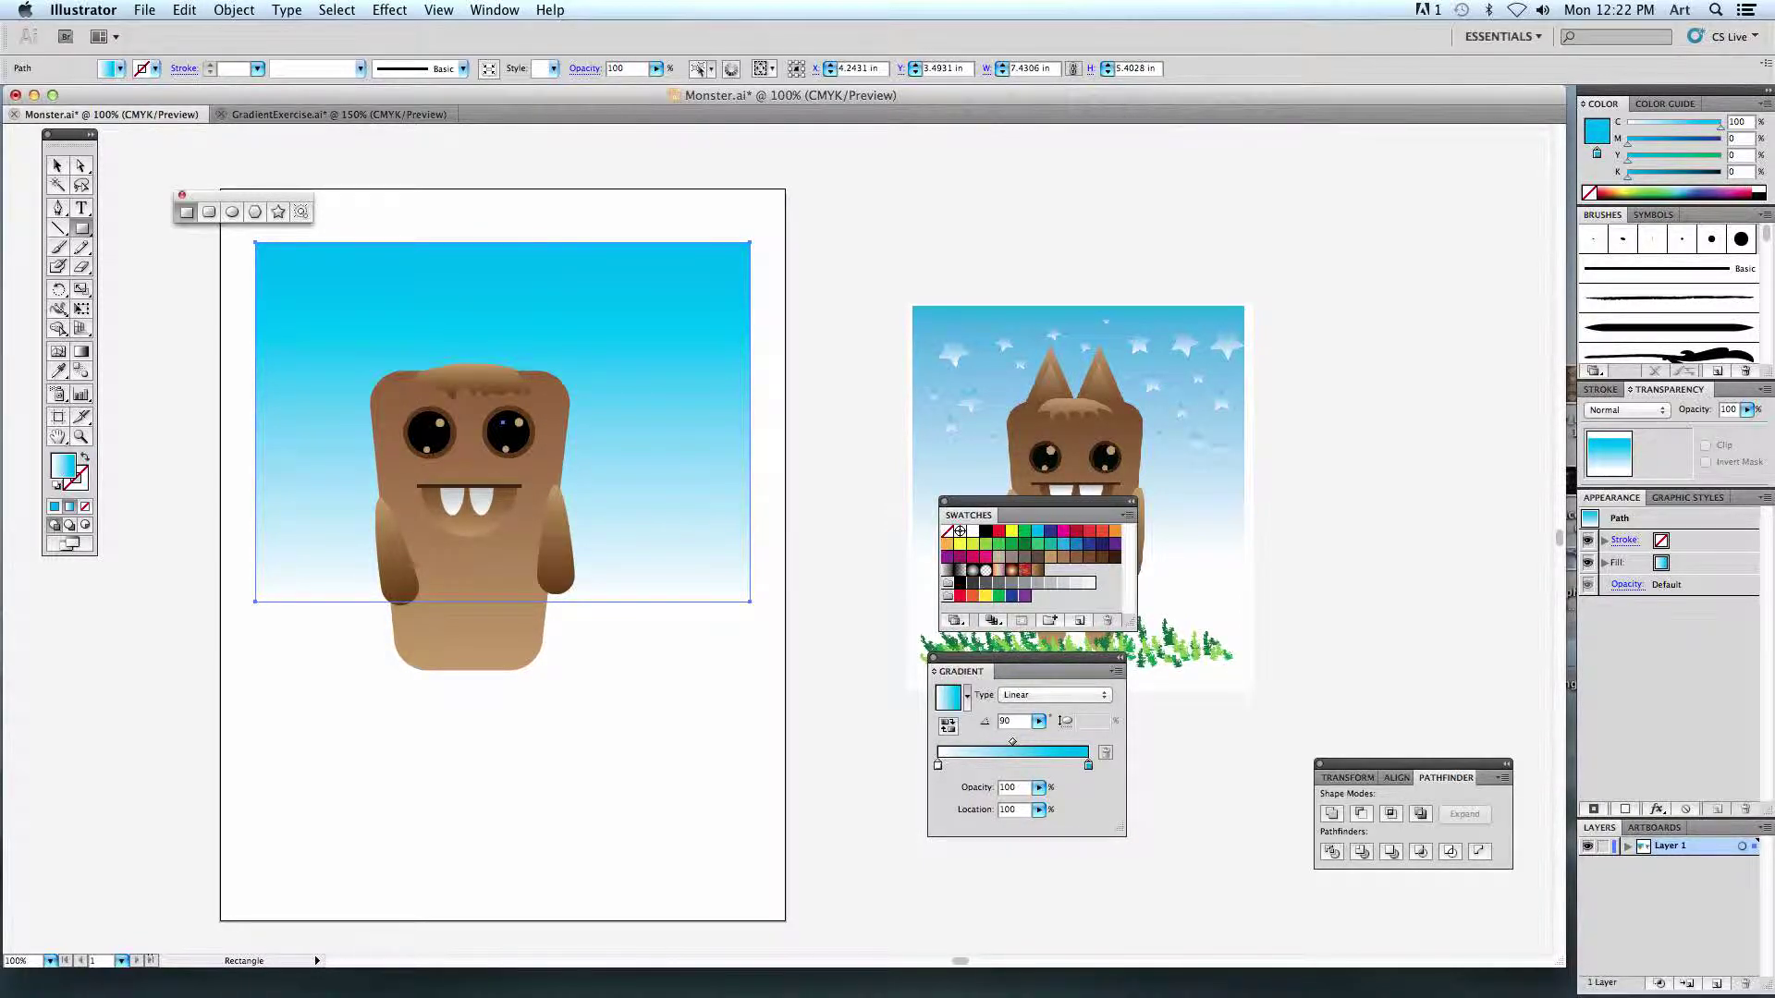
key(super+z)
key(super+shift+z)
click(57, 165)
click(425, 222)
click(363, 322)
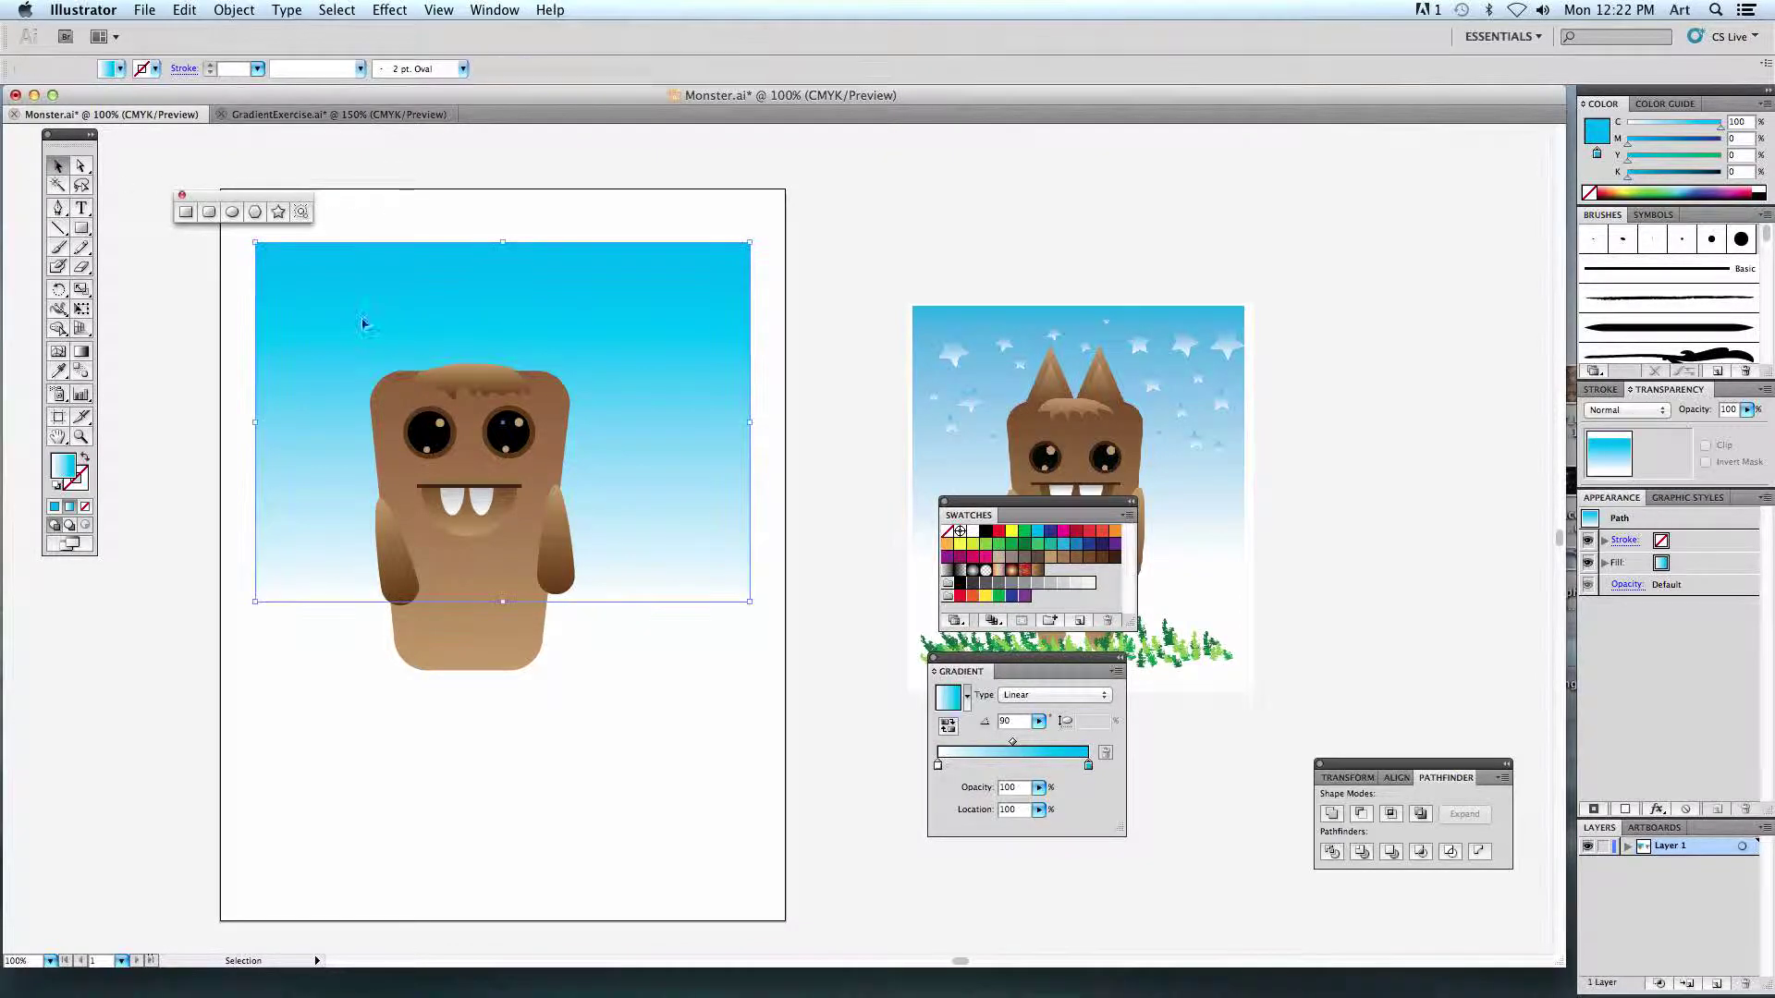
Scatter stars of varied sizes across the sky on both sides of and above the monster, using the same blue gradient, and deselect them.
click(278, 214)
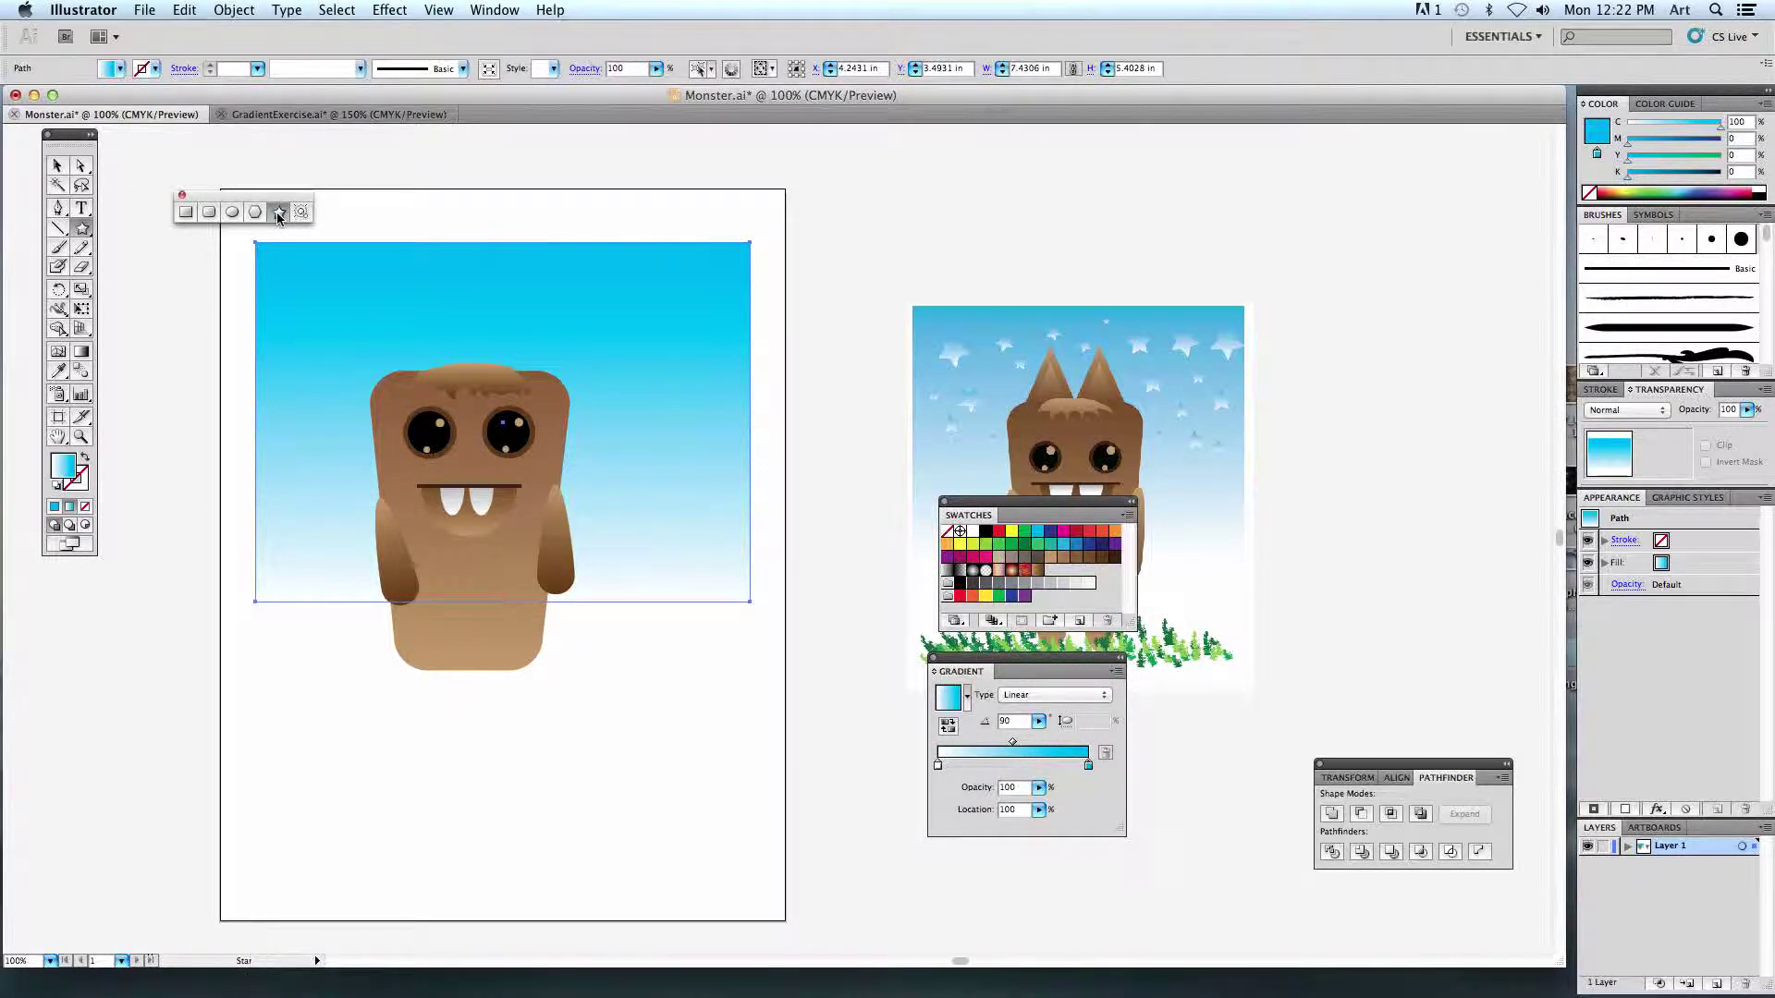
drag(311, 330, 322, 355)
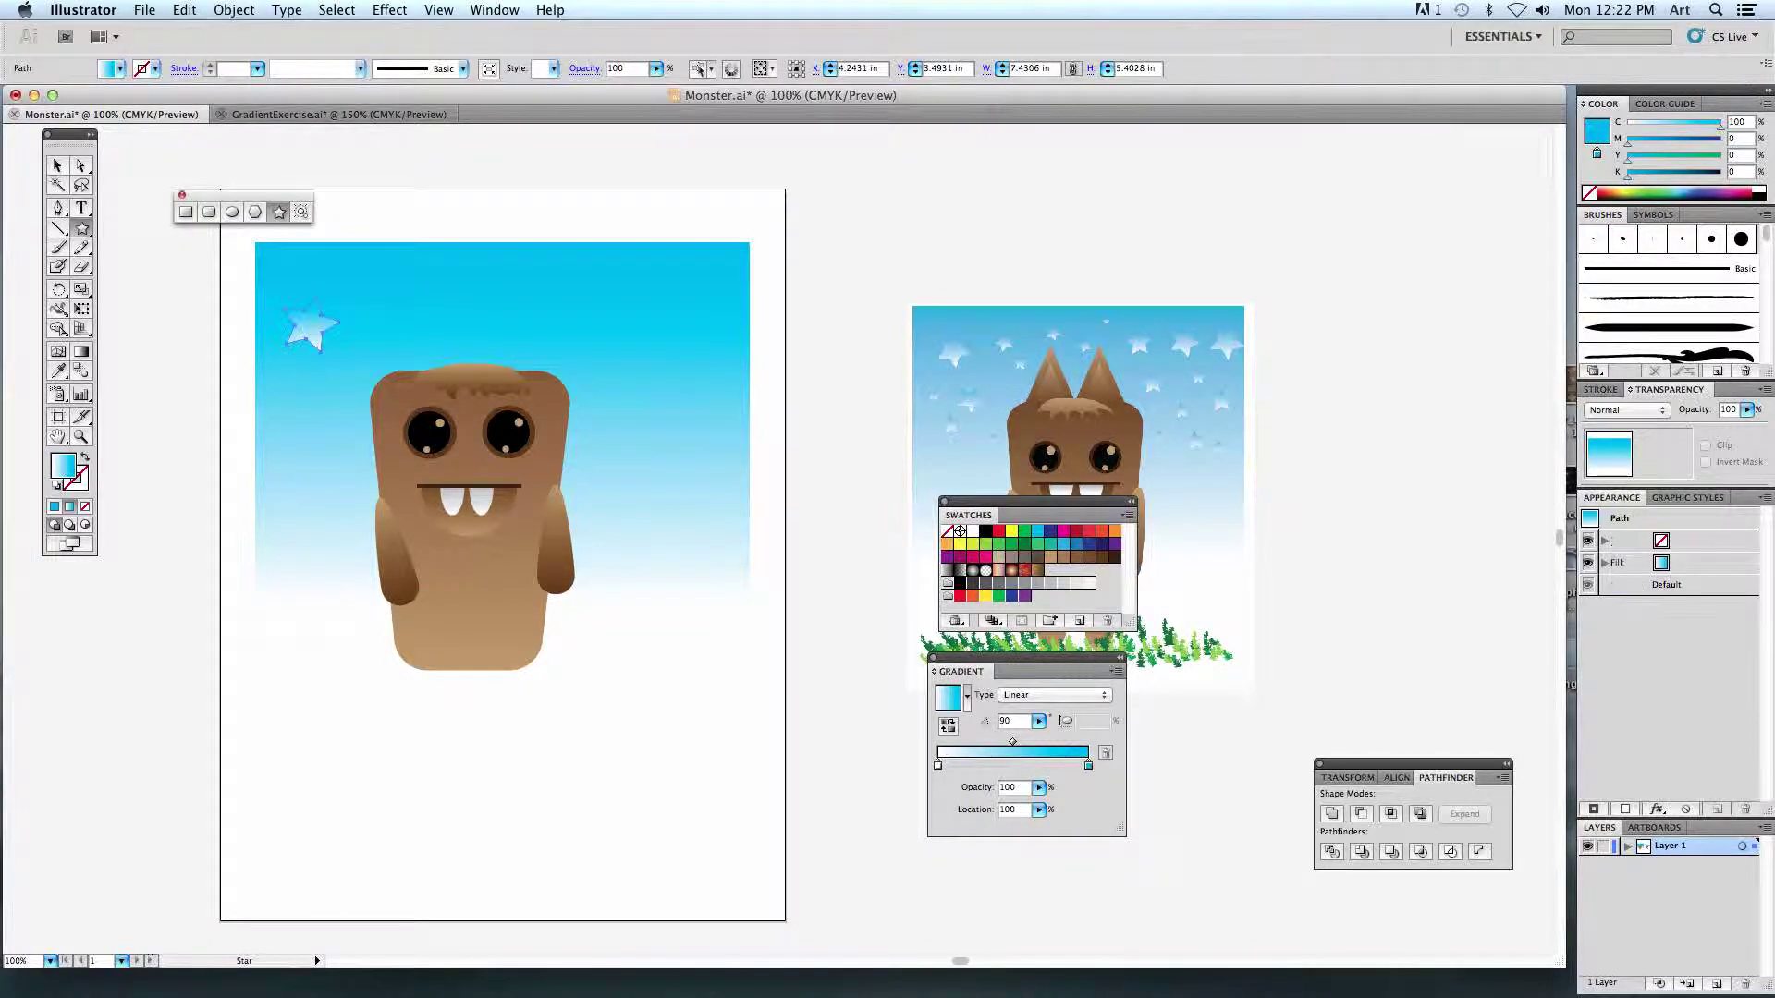
drag(398, 311, 482, 349)
mouse_move(567, 294)
mouse_down()
mouse_move(653, 349)
mouse_move(676, 414)
mouse_up()
drag(639, 500, 709, 480)
drag(698, 317, 710, 329)
drag(606, 393, 613, 399)
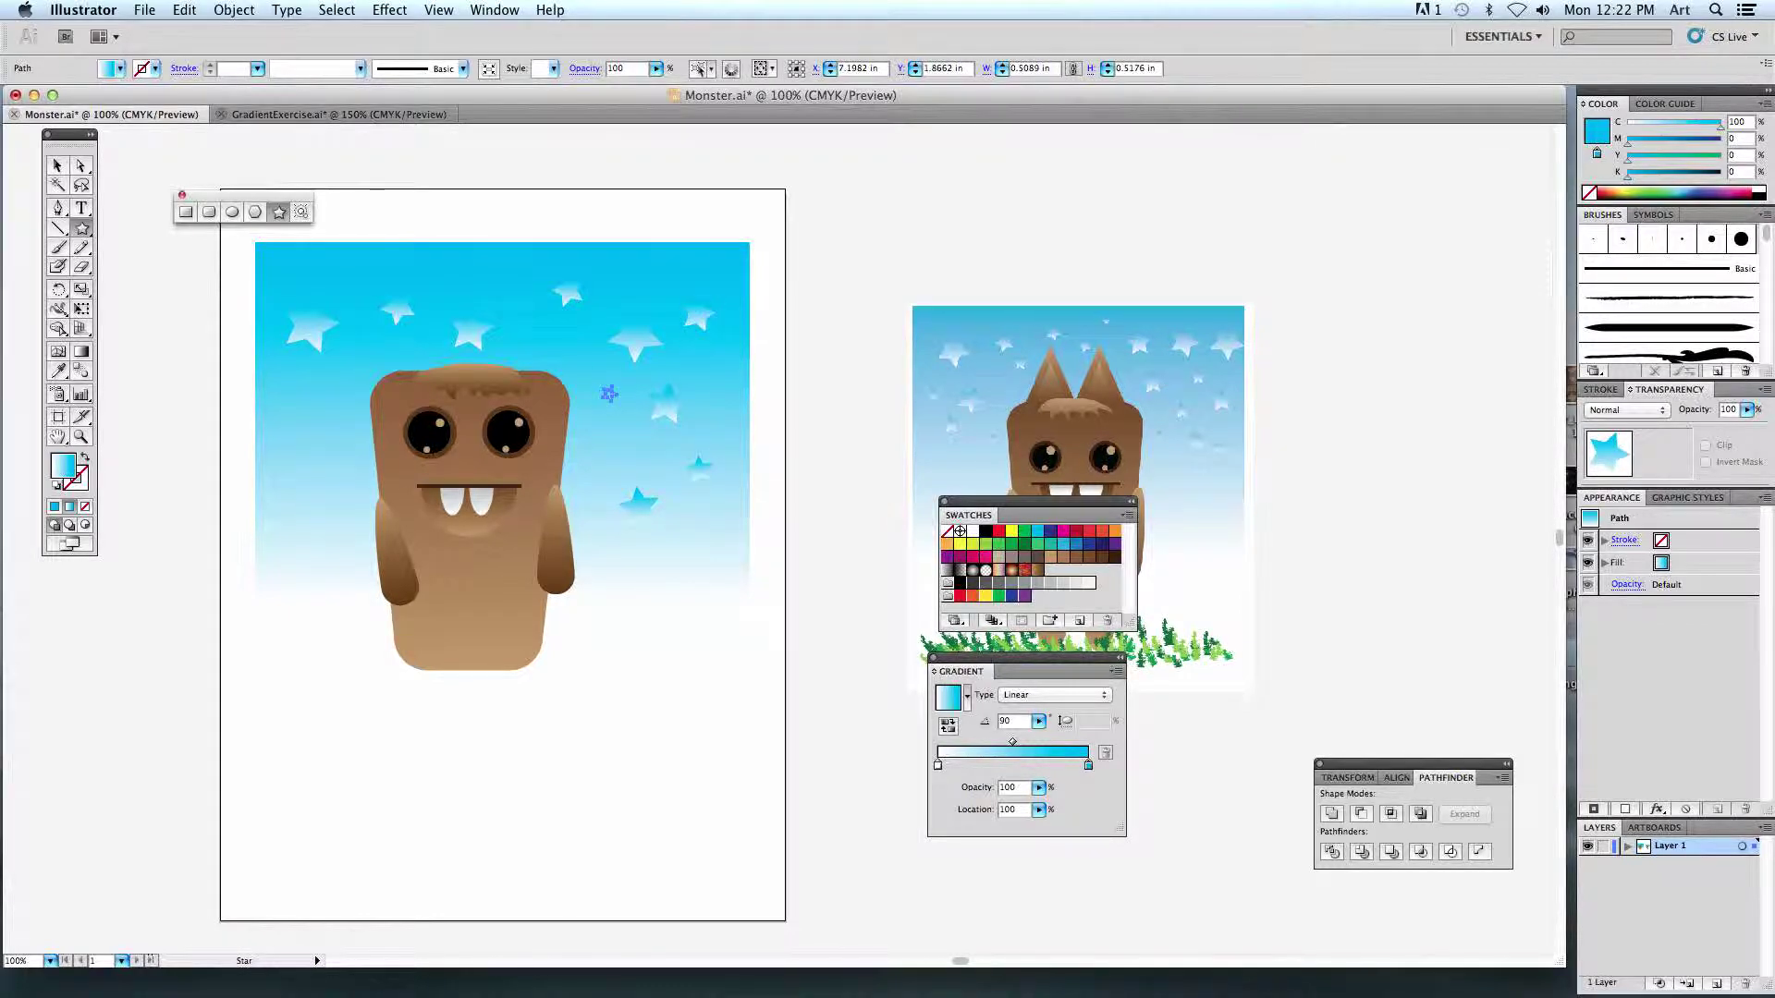
drag(316, 422, 301, 475)
click(57, 166)
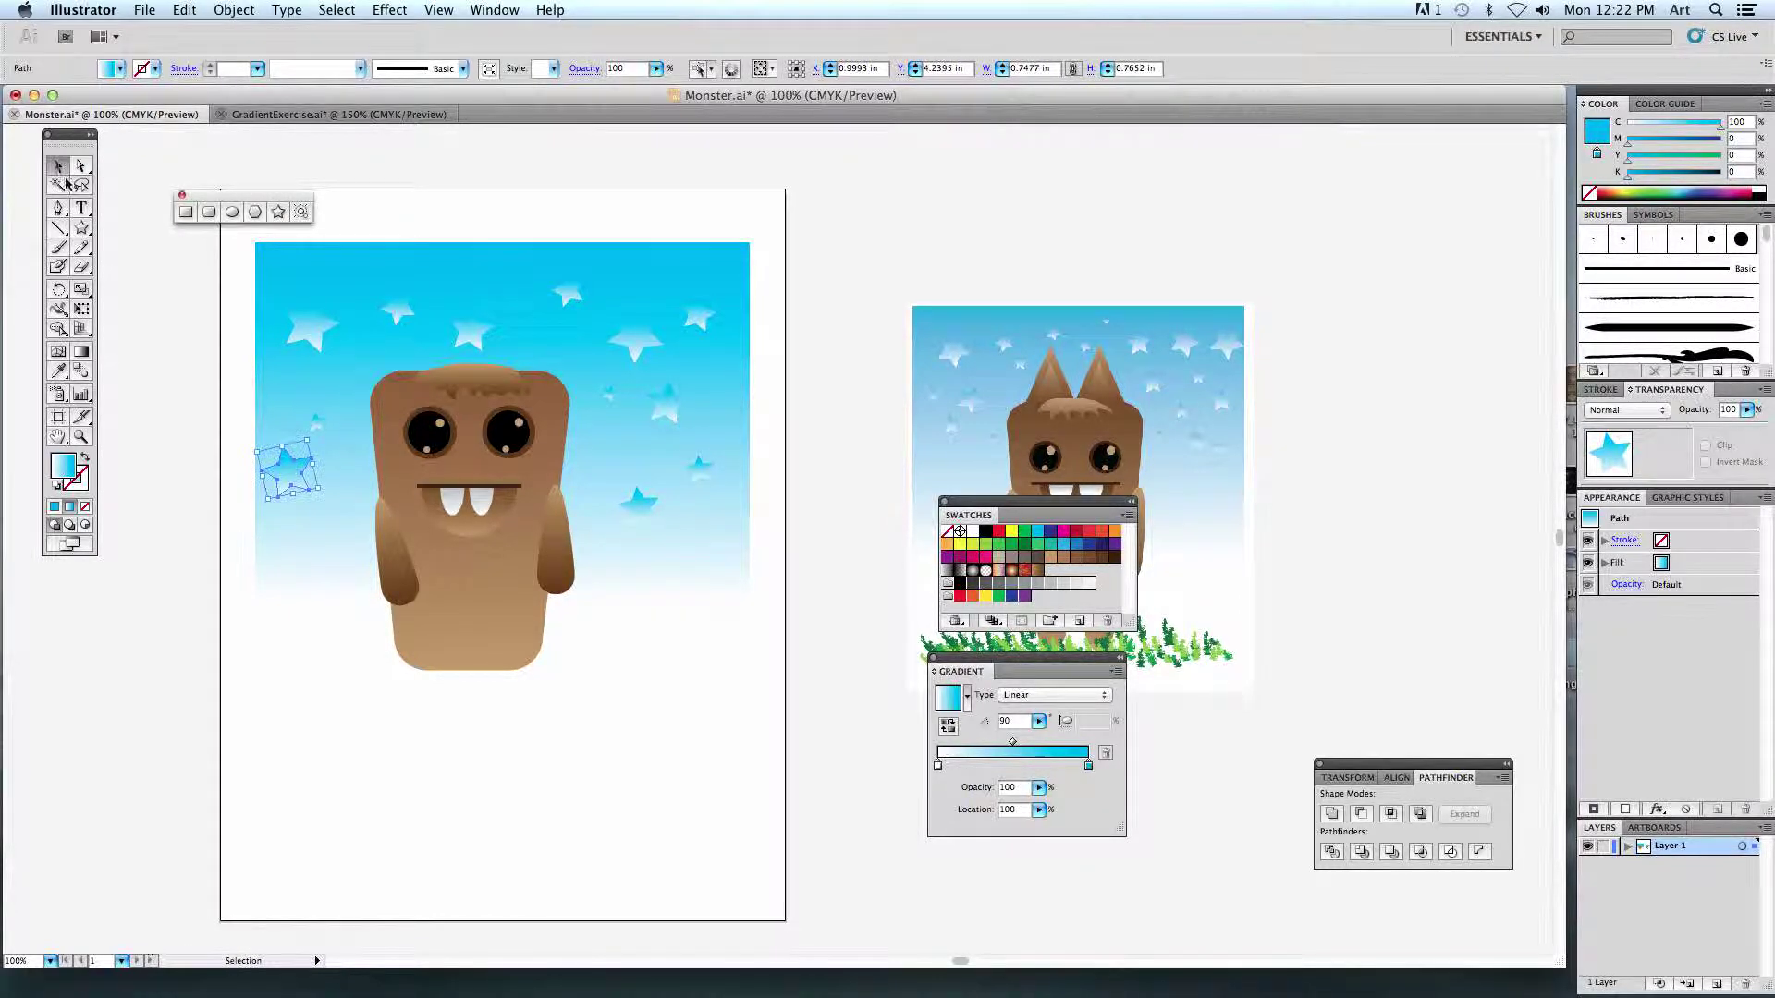
click(138, 337)
Set up the Paintbrush tool with no fill and a green stroke color, 4AA022.
scroll(903, 357, down, 5)
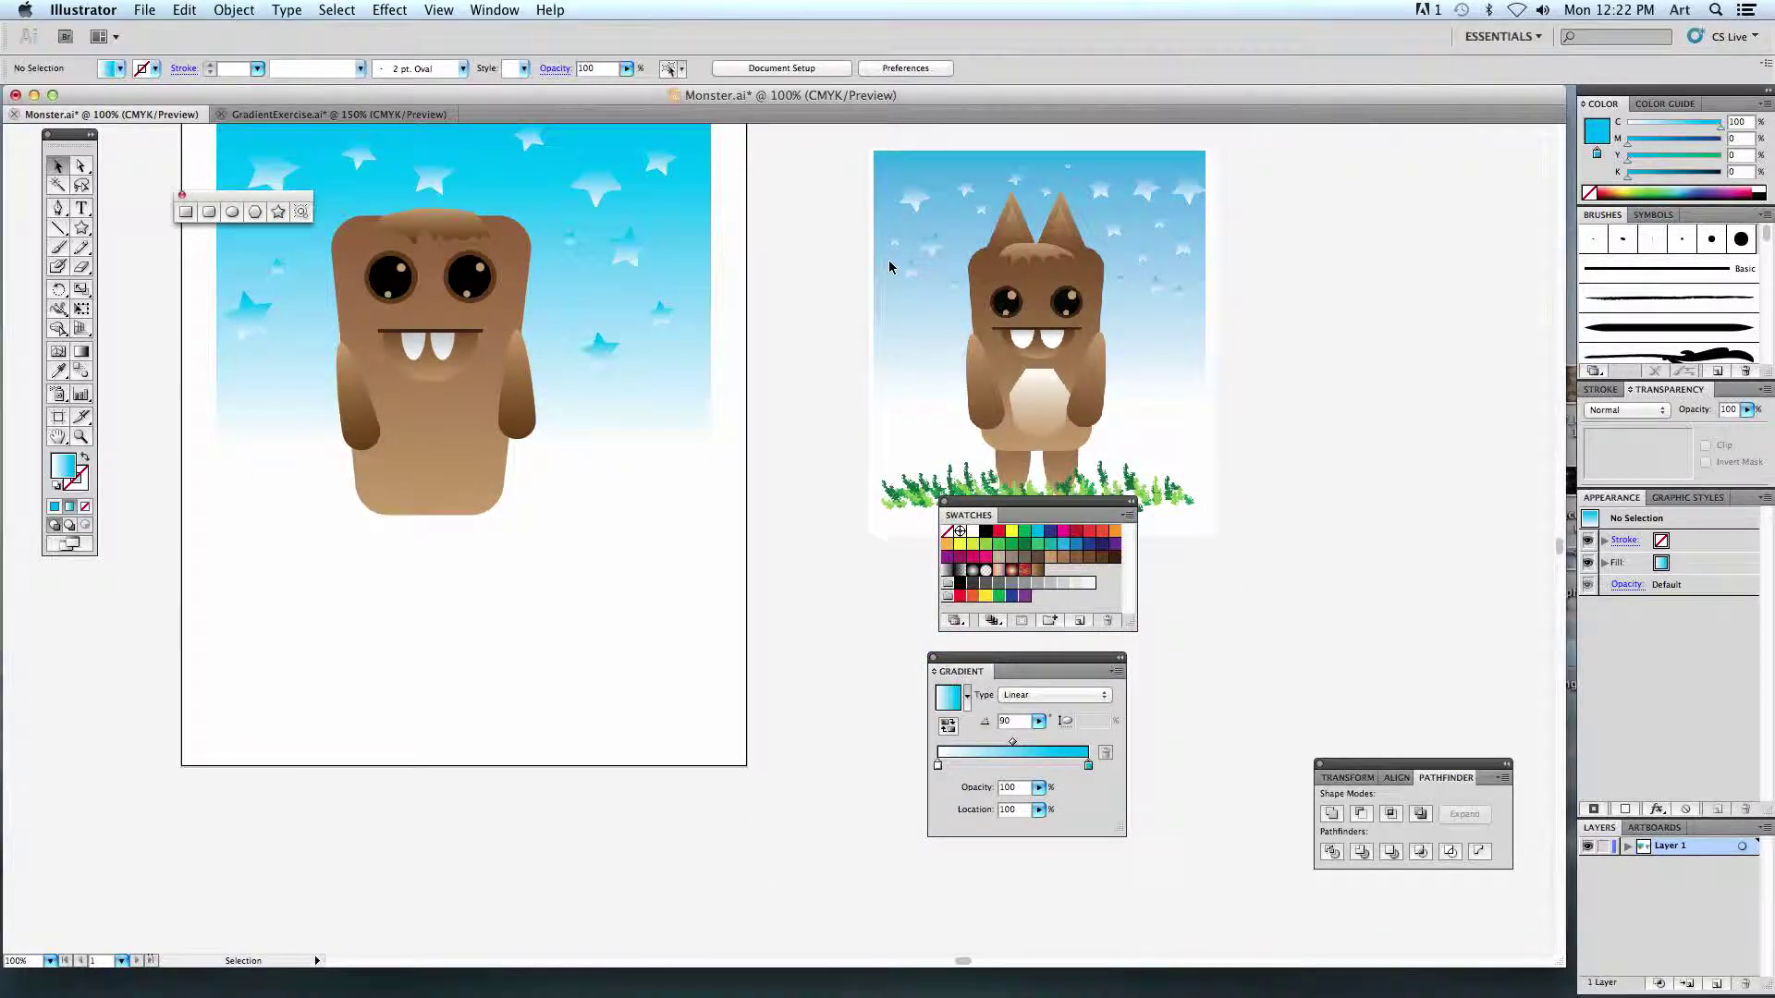
key(super+equal)
scroll(1042, 337, right, 4)
scroll(1042, 337, down, 2)
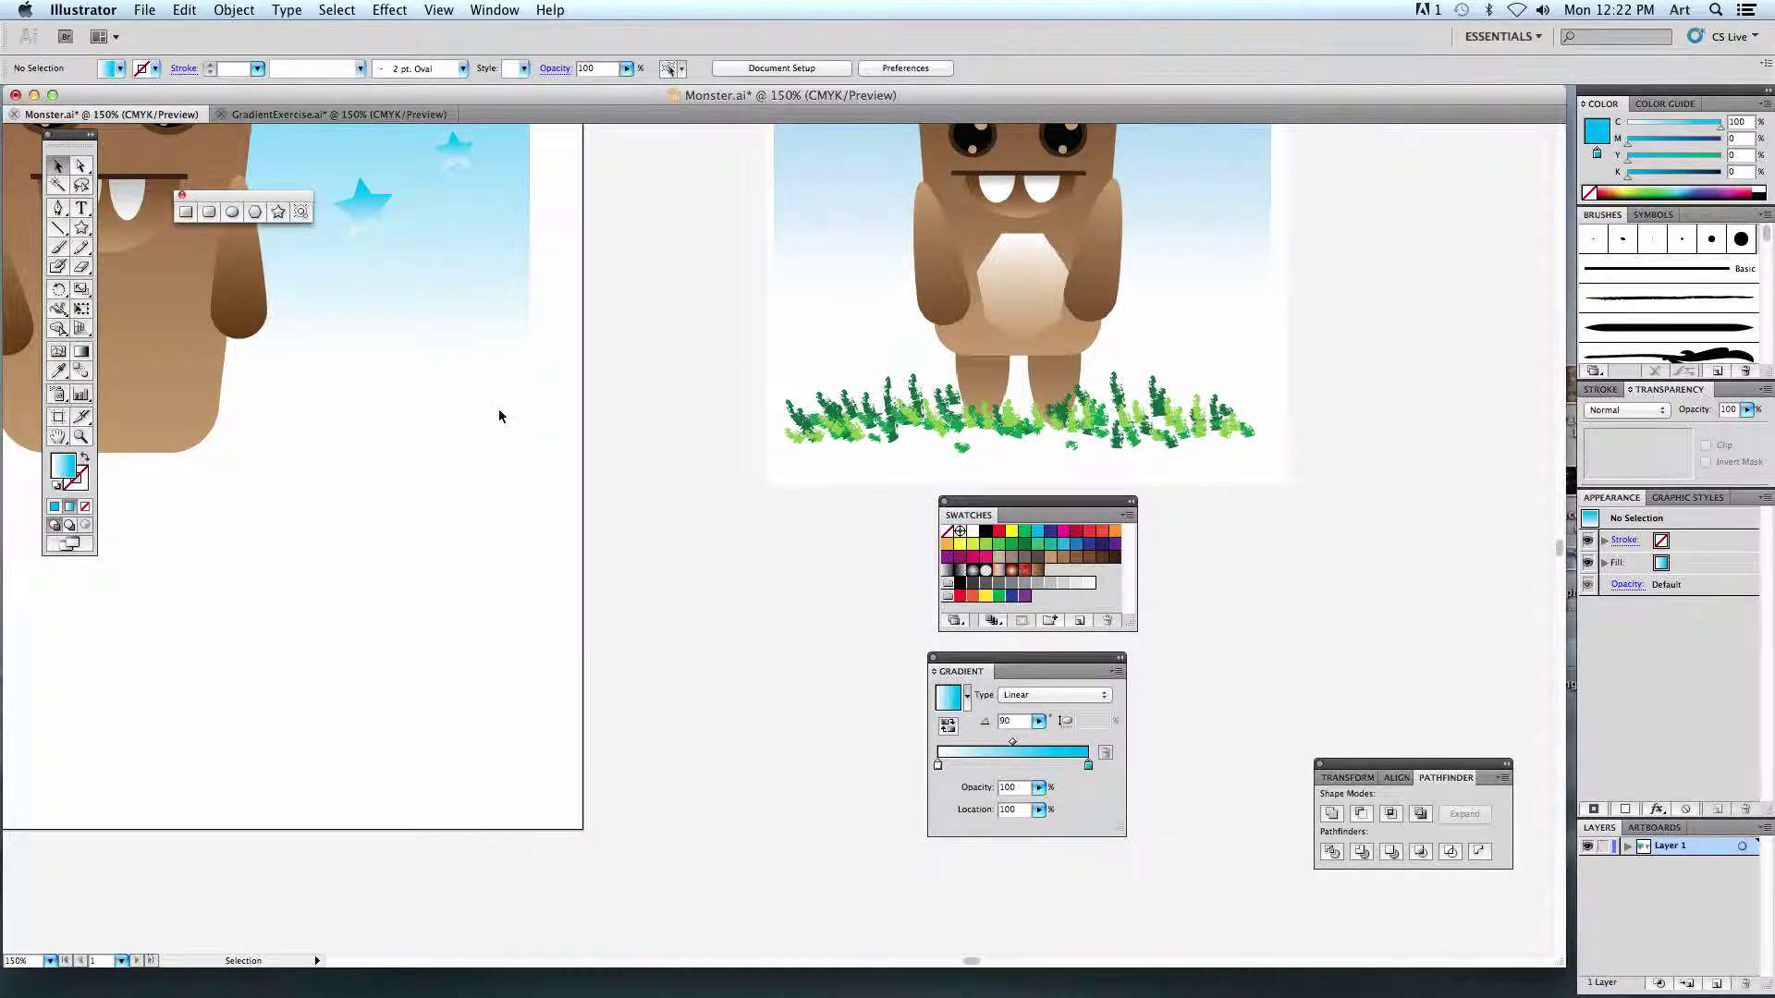
click(59, 247)
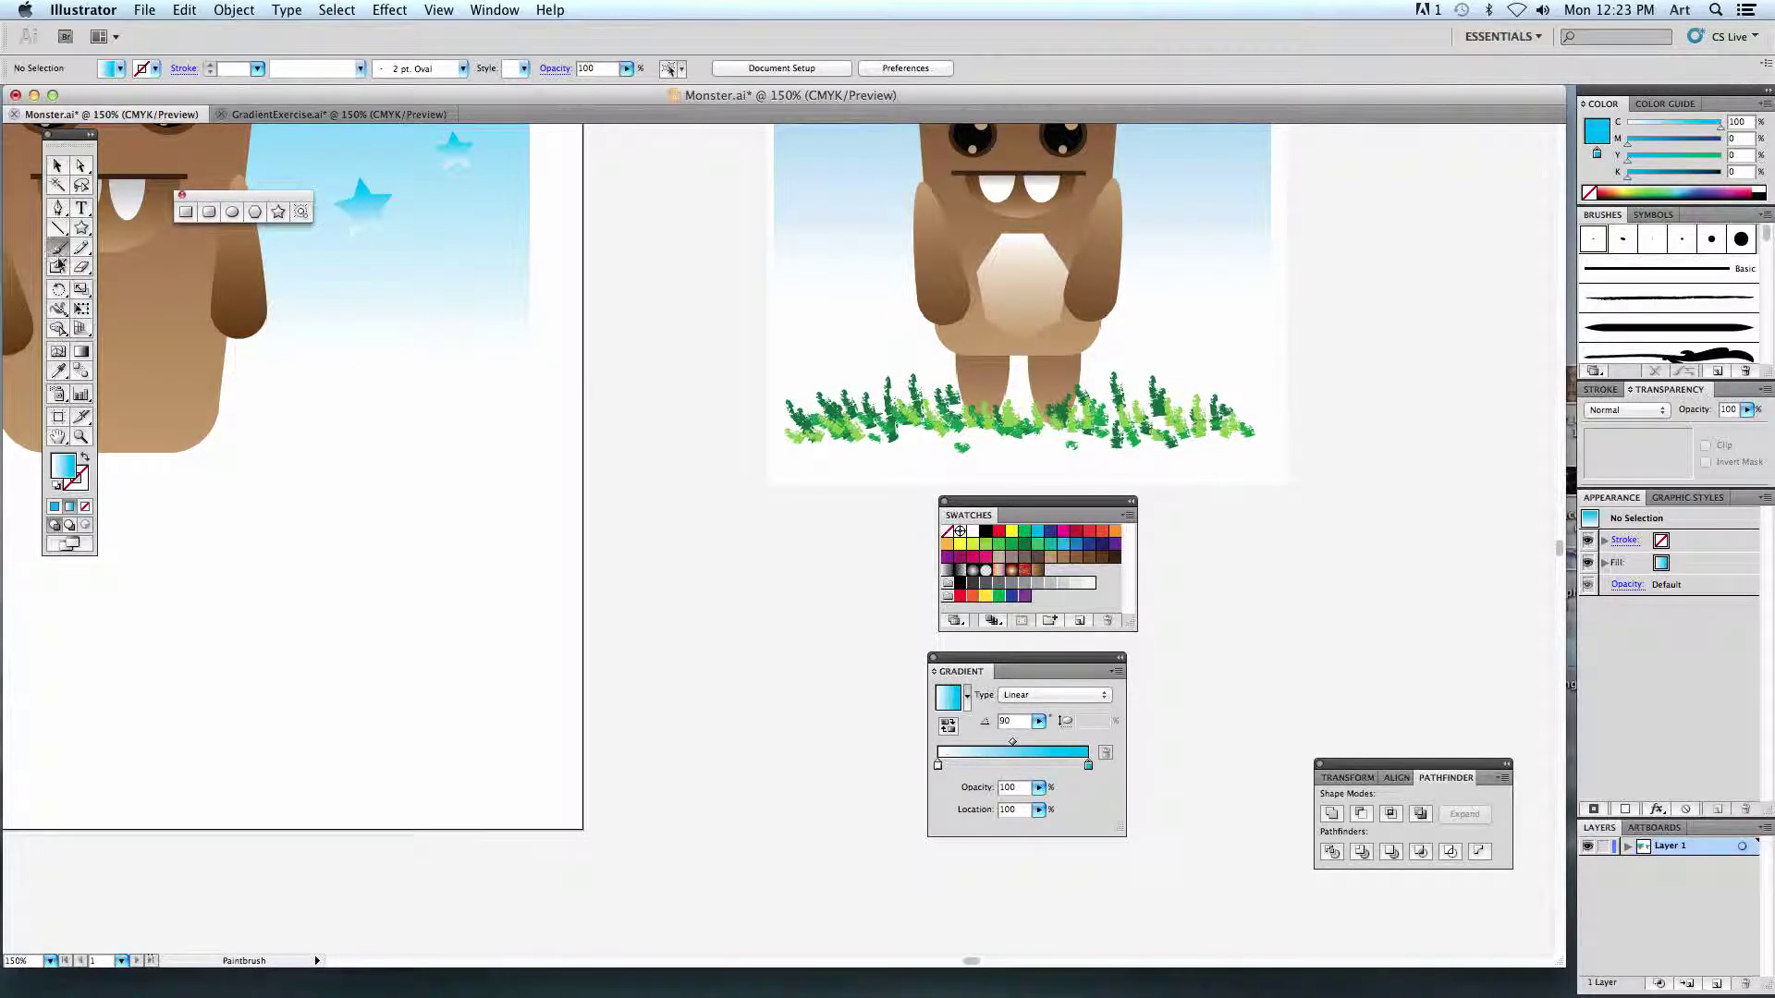
click(85, 508)
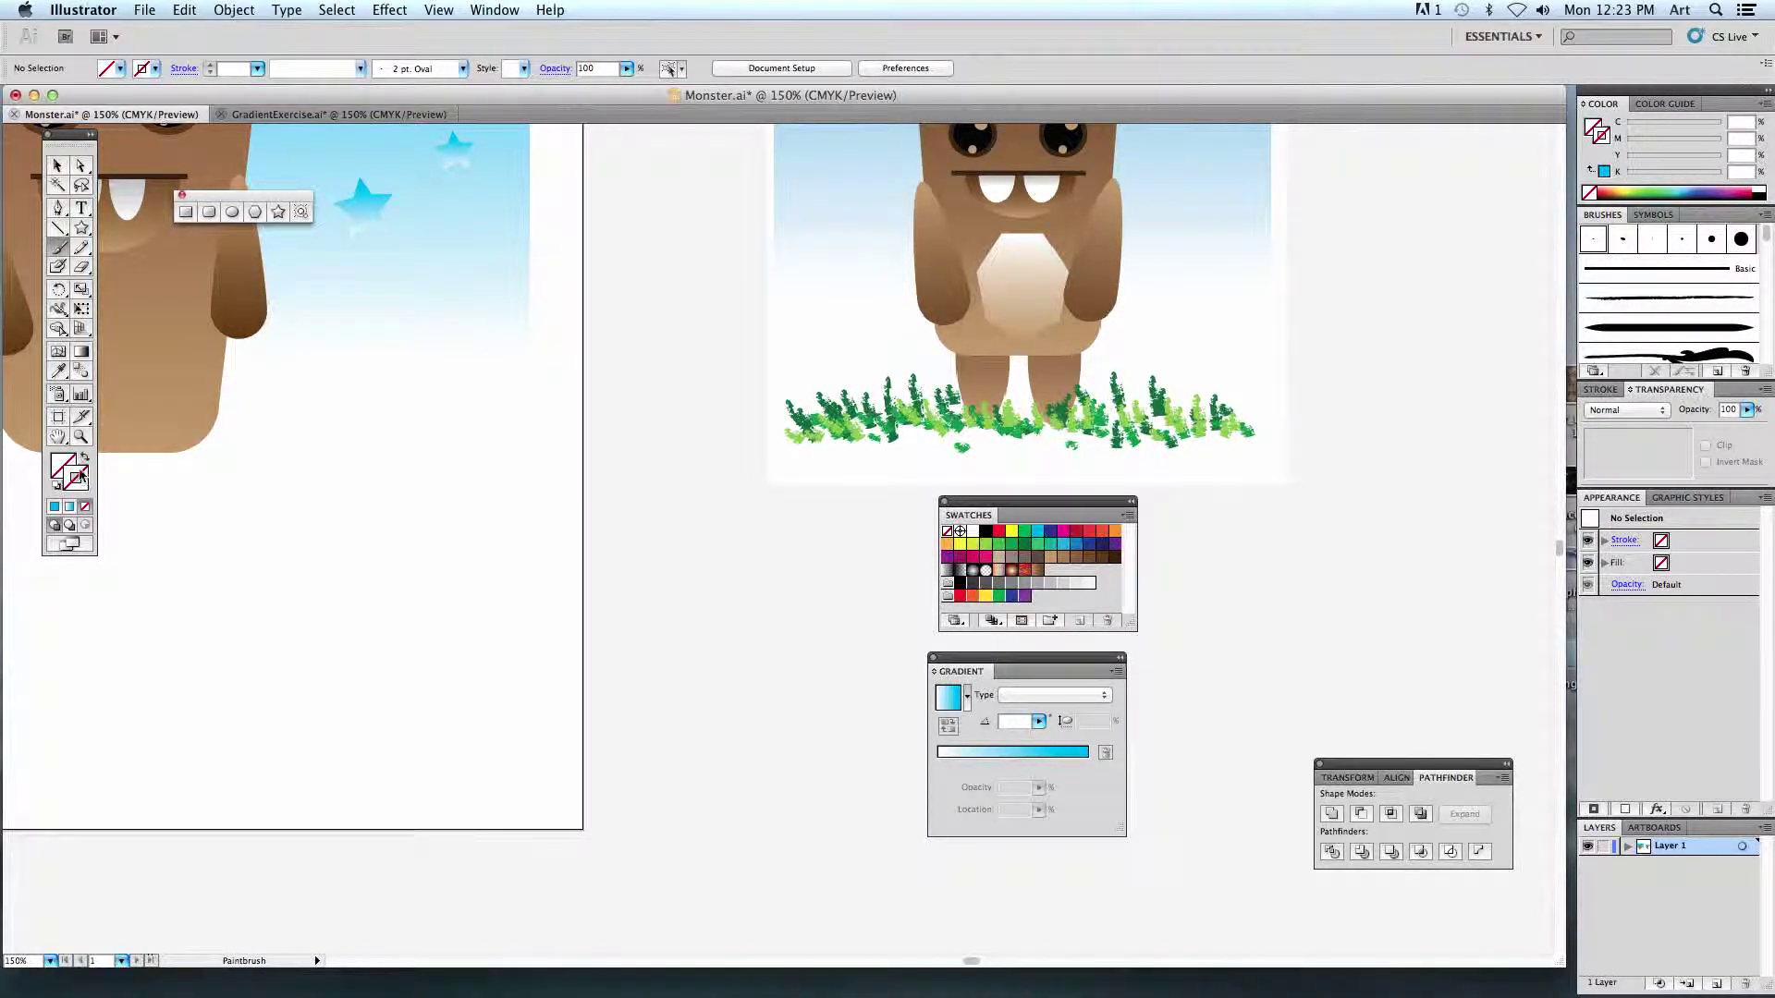
double_click(87, 480)
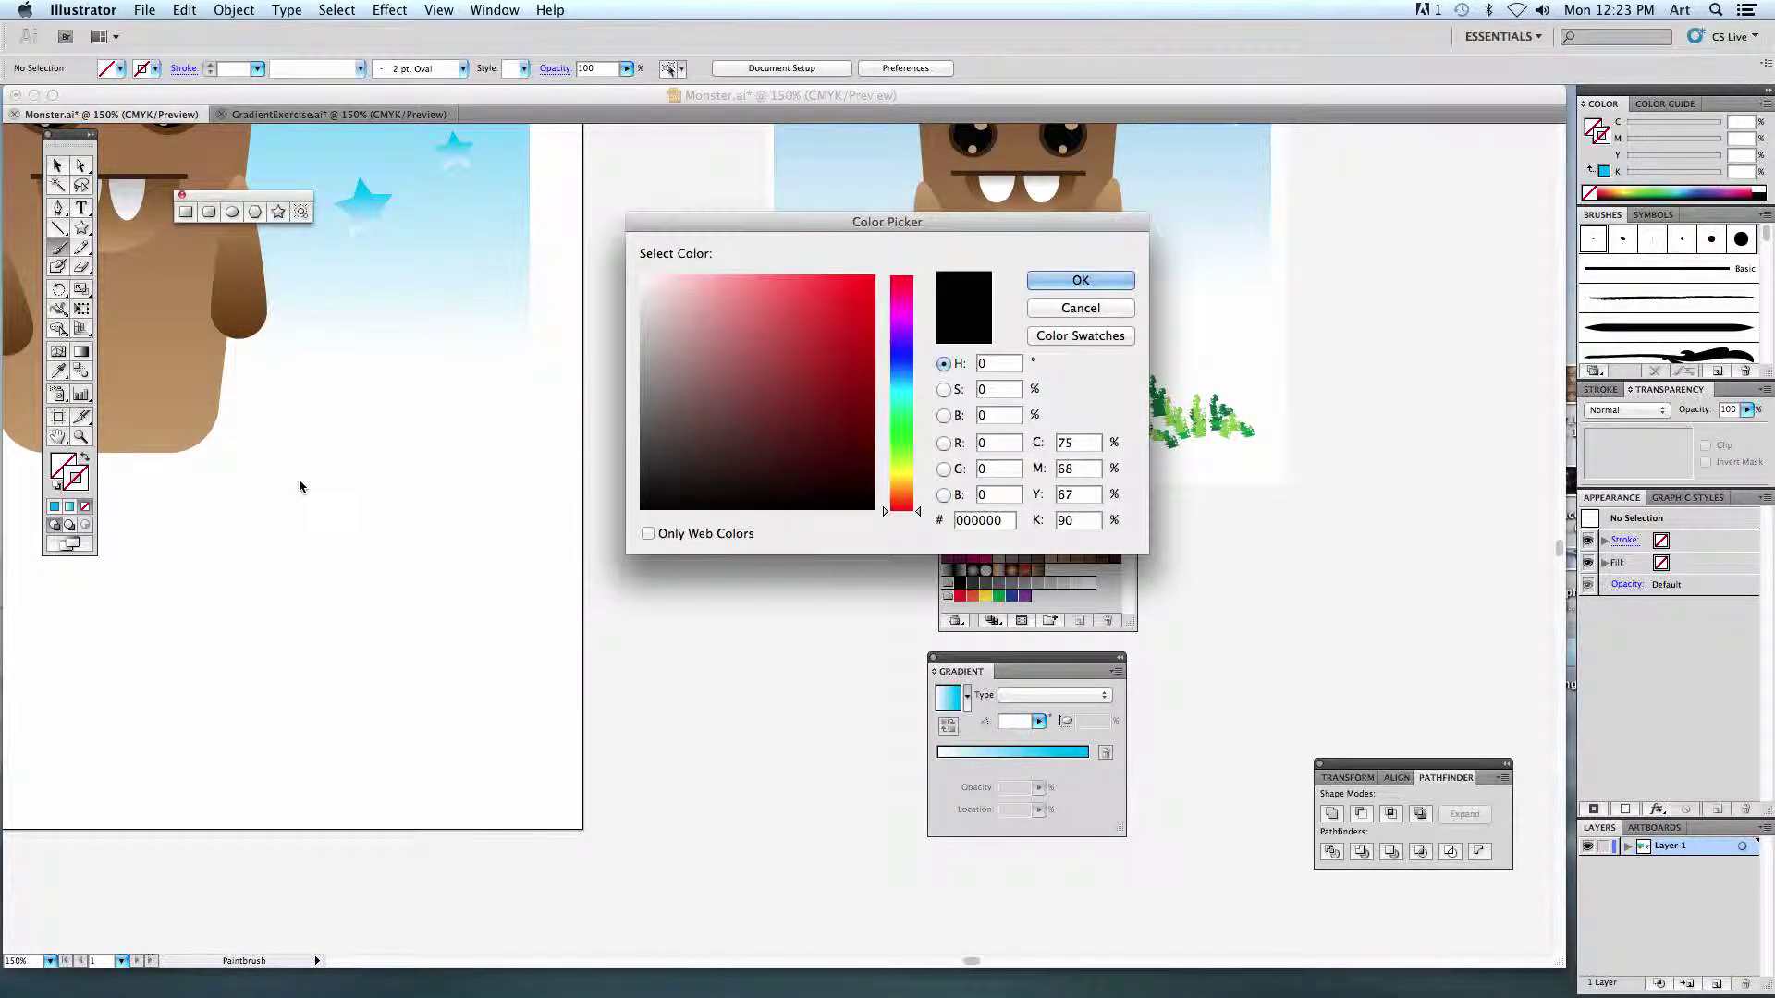
click(901, 446)
drag(848, 406, 826, 363)
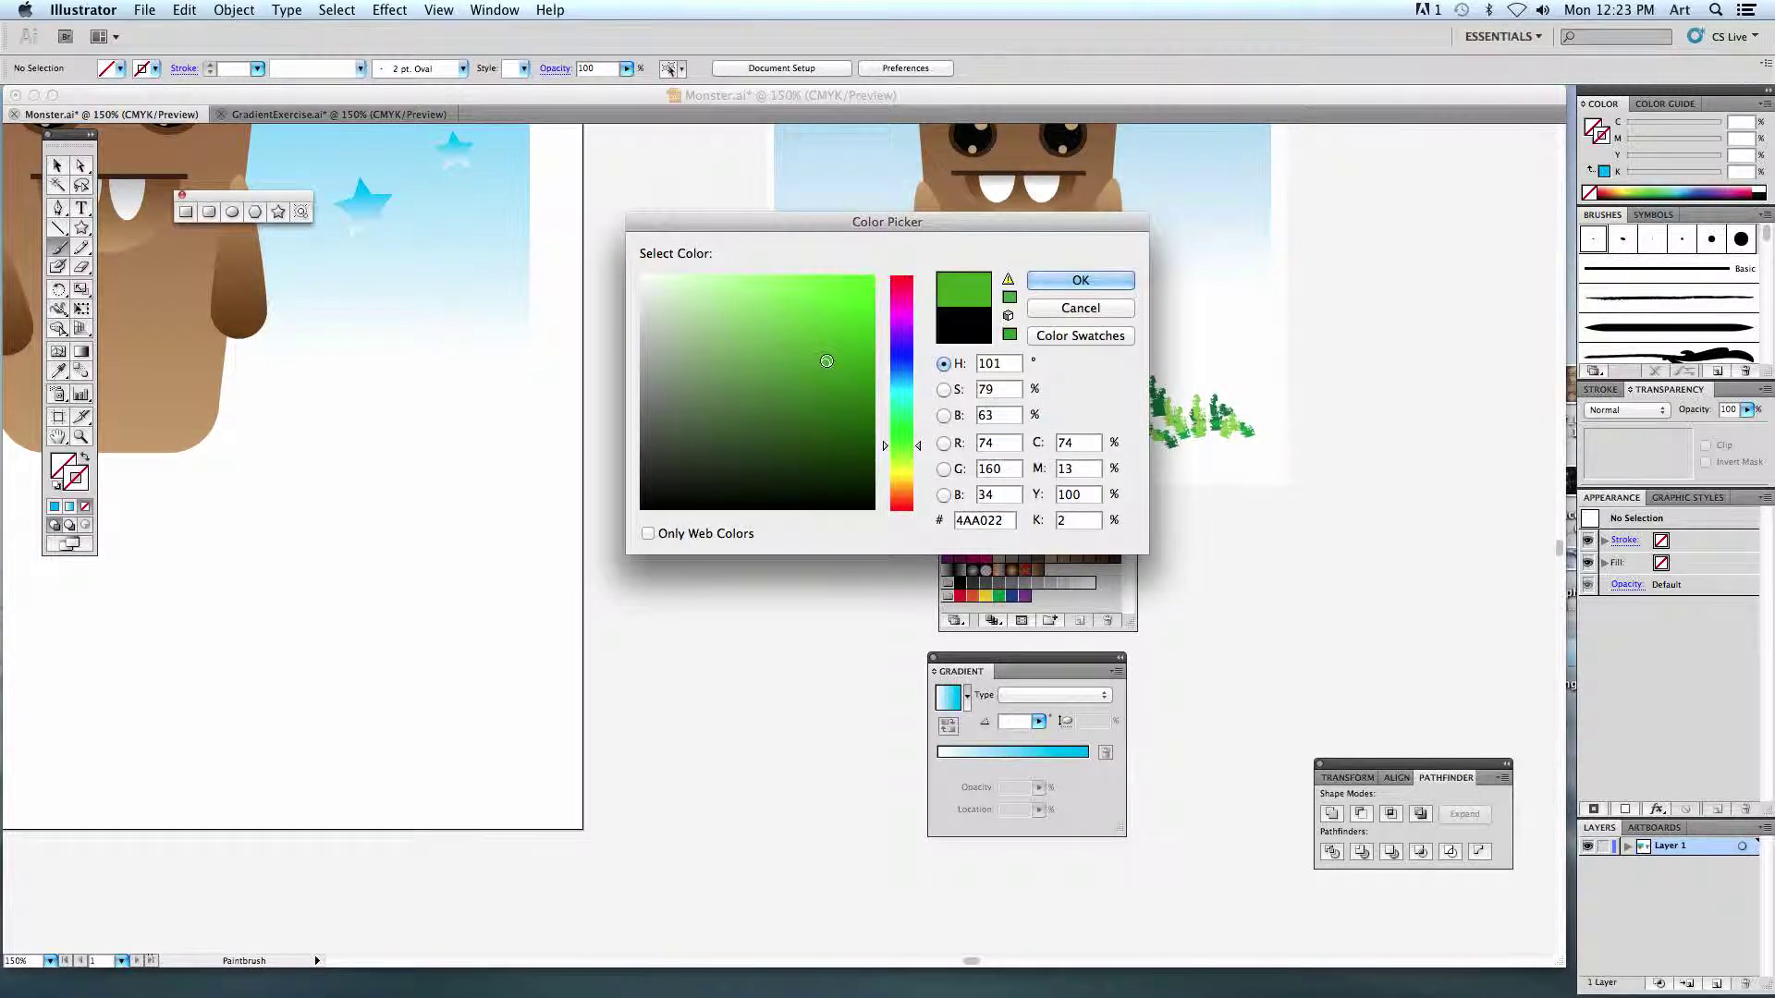
click(1081, 280)
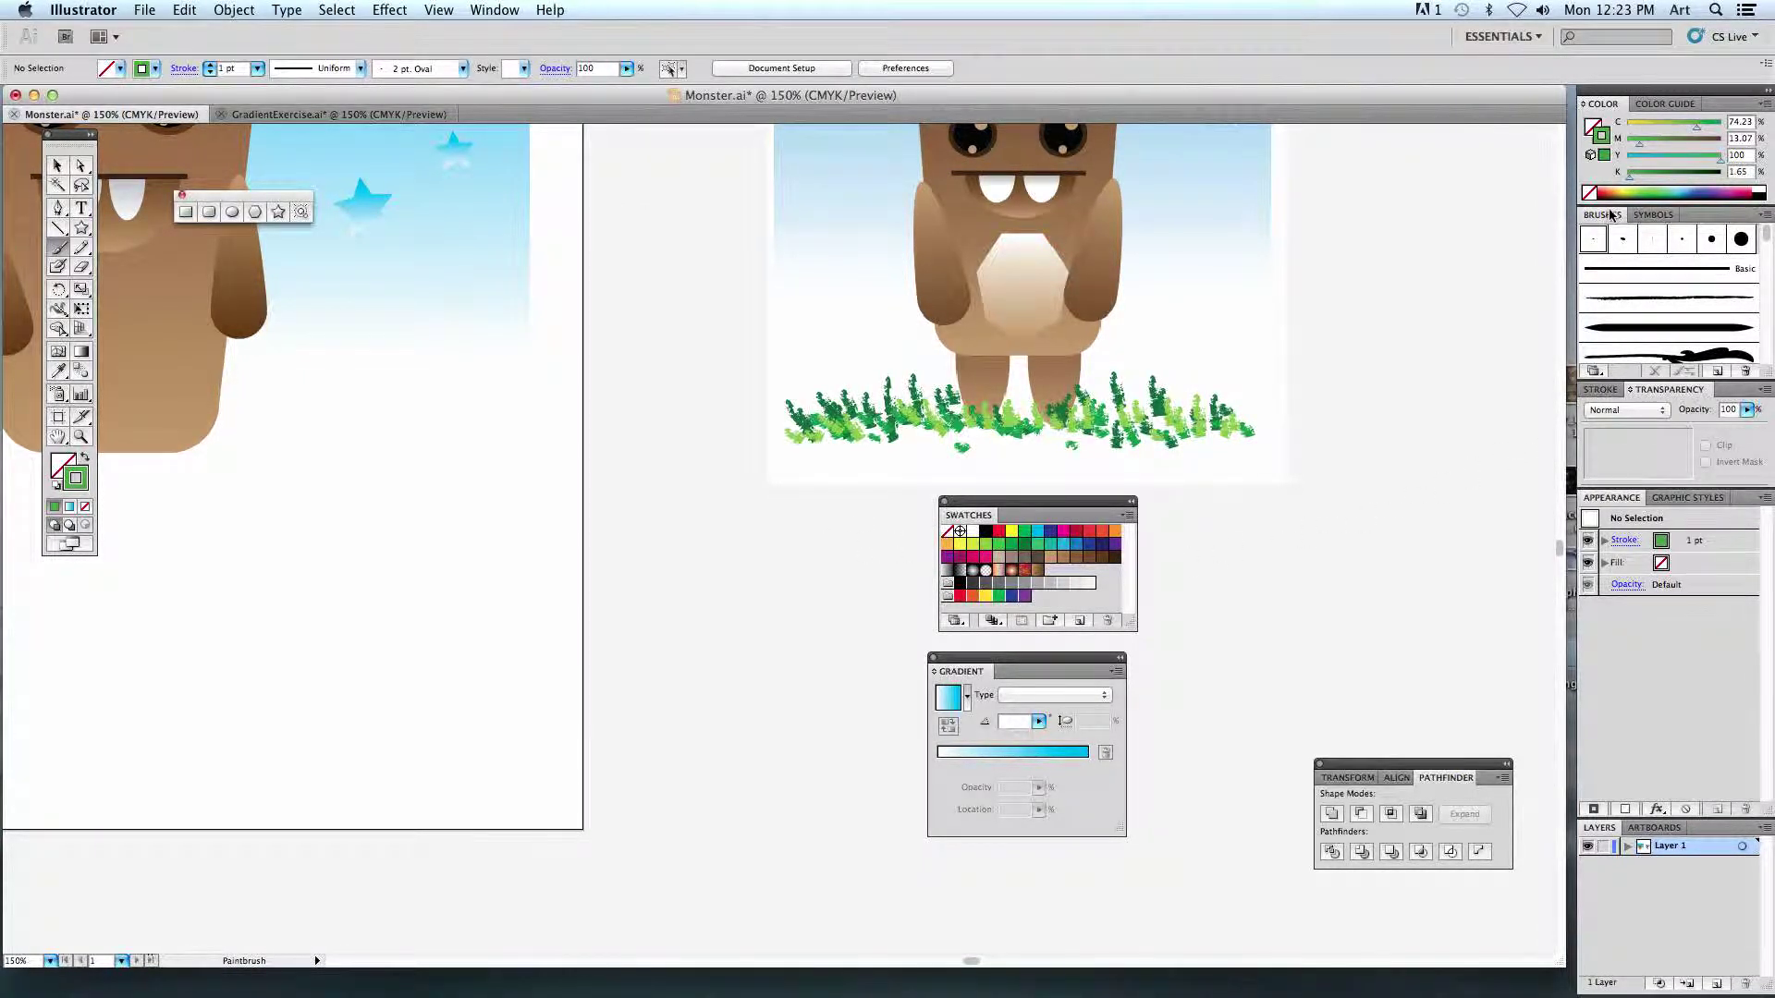
Undock and enlarge the brush list and choose the Dry Brush 7 brush.
mouse_move(1611, 214)
mouse_down()
mouse_move(1537, 237)
mouse_move(1549, 247)
mouse_move(1272, 447)
mouse_move(1328, 464)
mouse_up()
drag(1425, 537, 1397, 727)
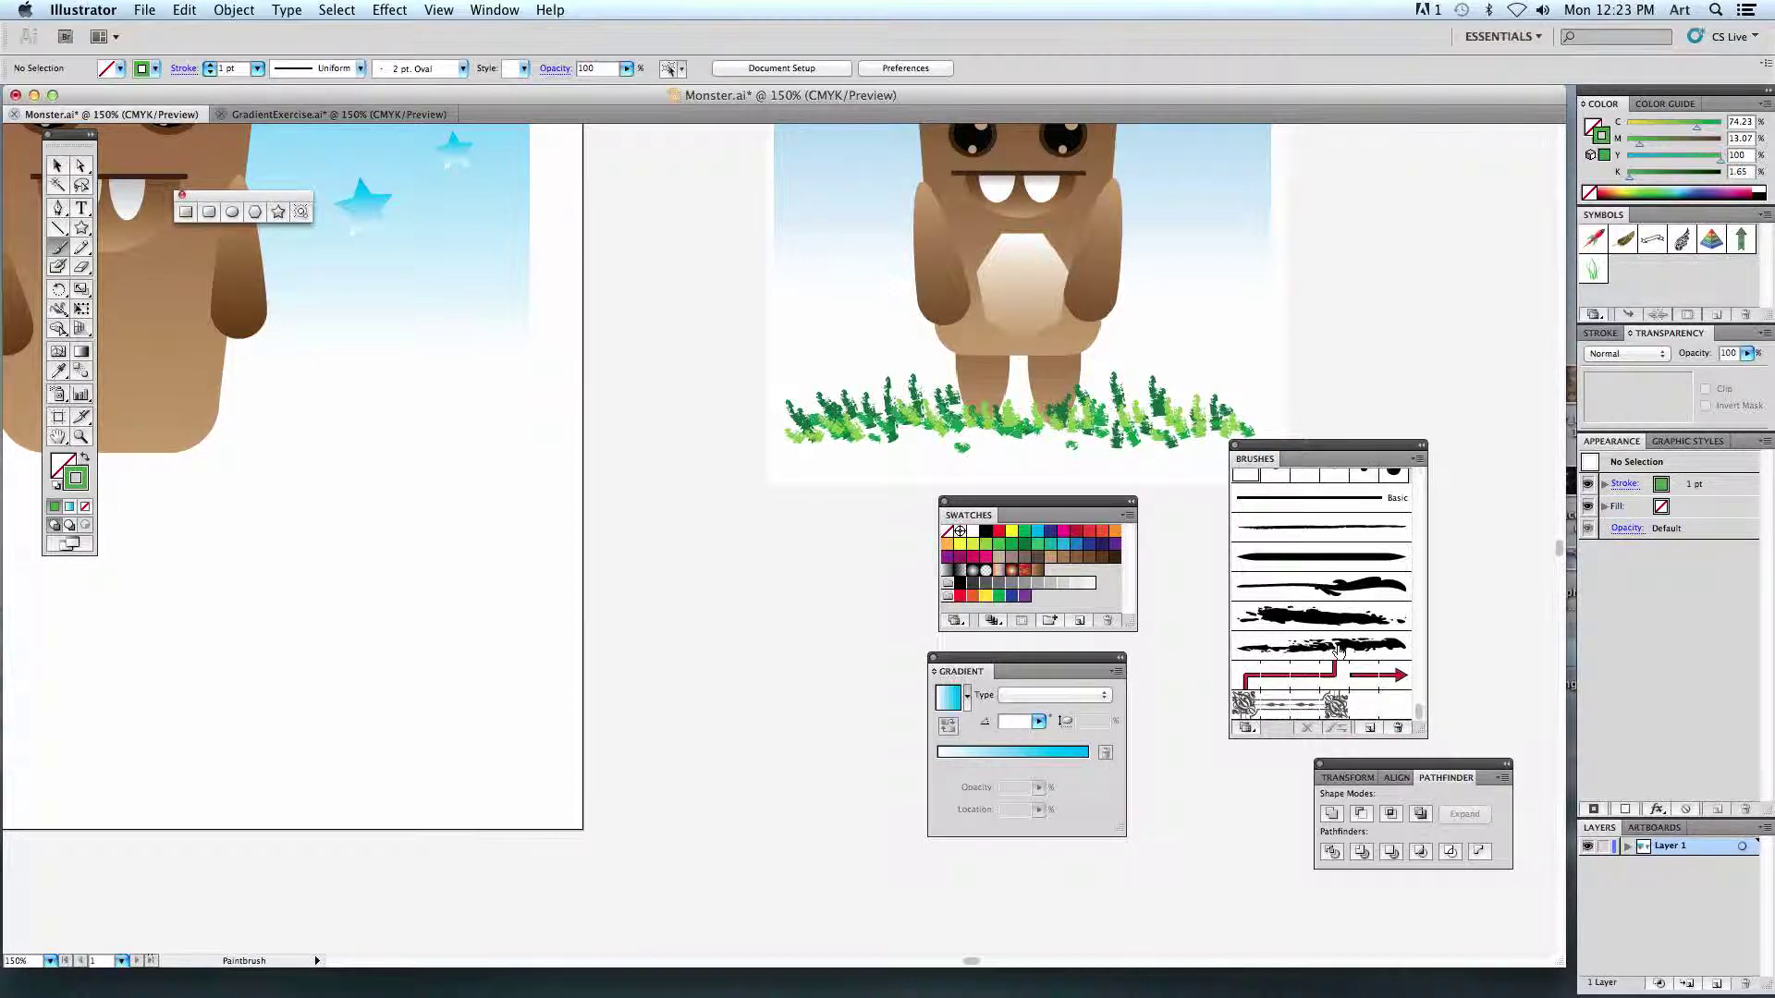
click(1354, 664)
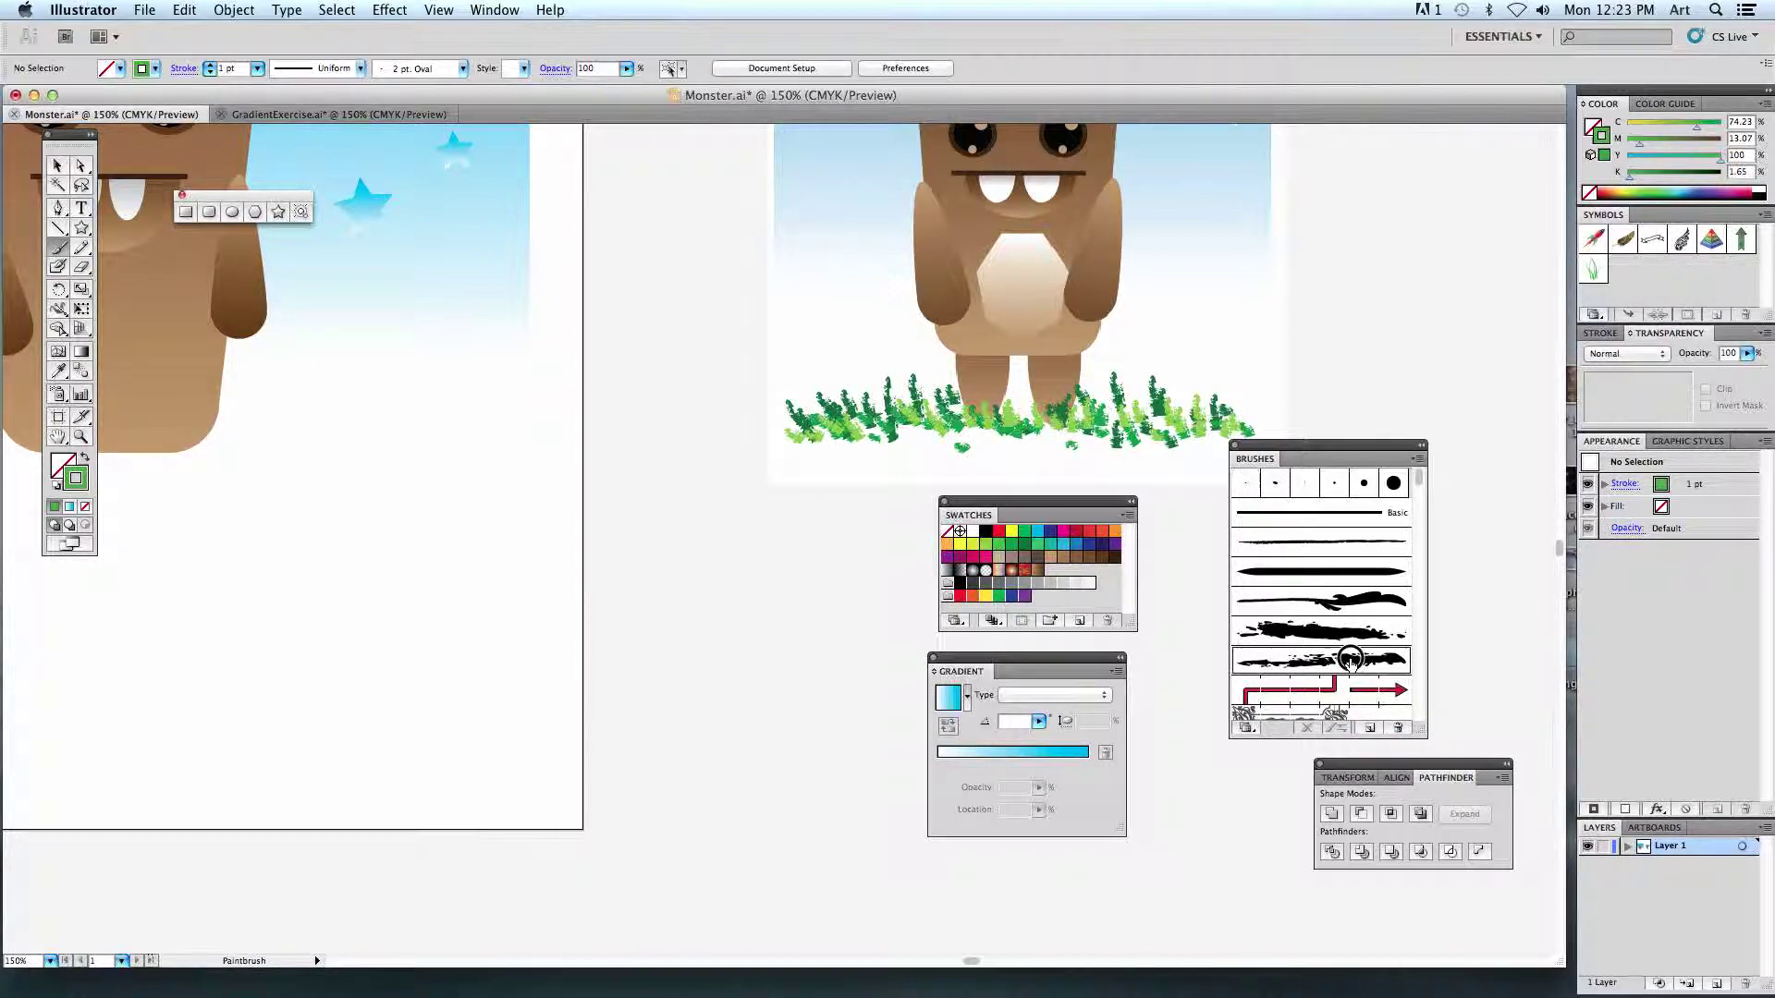
Paint a row of short, near-vertical green grass strokes around the monster's base across the width of the sky, leaving them deselected.
scroll(416, 536, left, 5)
scroll(416, 536, up, 1)
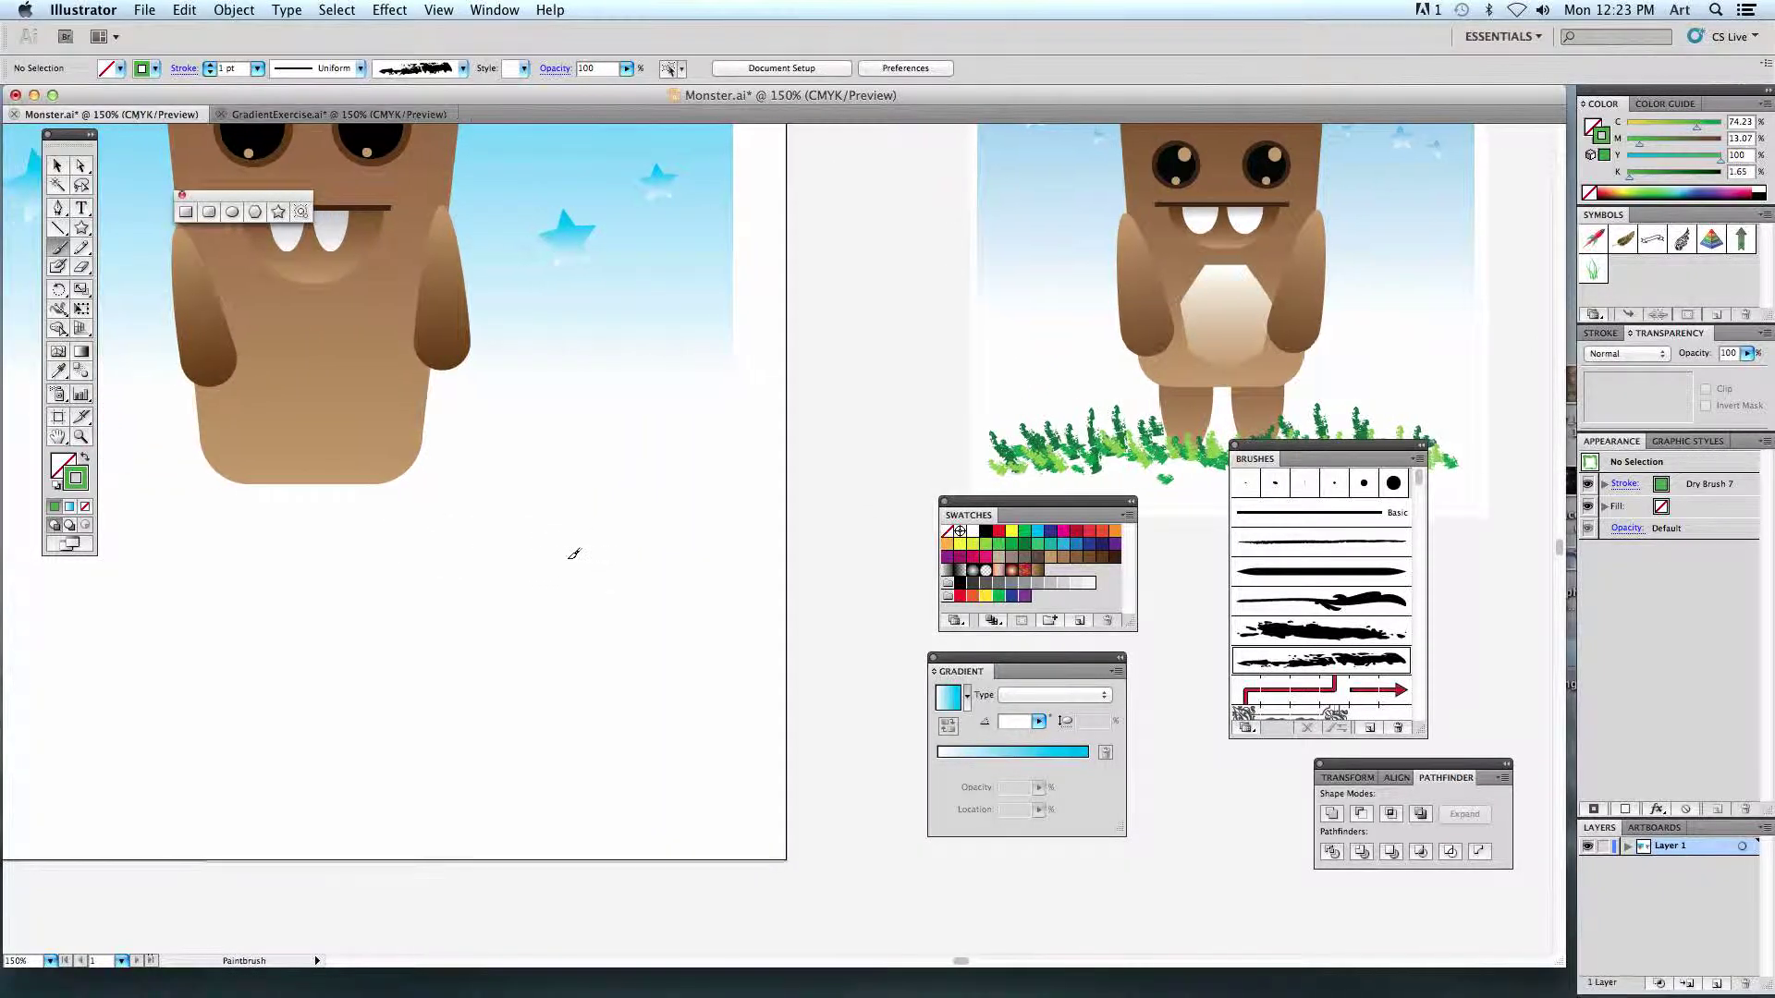
mouse_move(434, 464)
mouse_down()
mouse_move(432, 522)
mouse_move(479, 523)
mouse_move(515, 554)
mouse_up()
drag(558, 500, 554, 564)
mouse_move(560, 444)
mouse_down()
mouse_move(555, 500)
mouse_move(518, 499)
mouse_move(584, 527)
mouse_up()
drag(643, 466, 640, 522)
drag(495, 454, 488, 510)
drag(444, 466, 440, 534)
drag(366, 462, 370, 518)
mouse_move(323, 509)
mouse_down()
mouse_move(334, 527)
mouse_move(278, 545)
mouse_up()
drag(210, 495, 220, 532)
mouse_move(167, 476)
mouse_down()
mouse_move(170, 518)
mouse_move(236, 605)
mouse_move(202, 629)
mouse_up()
scroll(143, 525, up, 2)
scroll(143, 526, left, 3)
drag(256, 554, 274, 633)
drag(310, 527, 308, 599)
drag(333, 582, 342, 628)
mouse_move(204, 592)
mouse_down()
mouse_move(226, 634)
mouse_move(272, 652)
mouse_up()
key(super+shift+a)
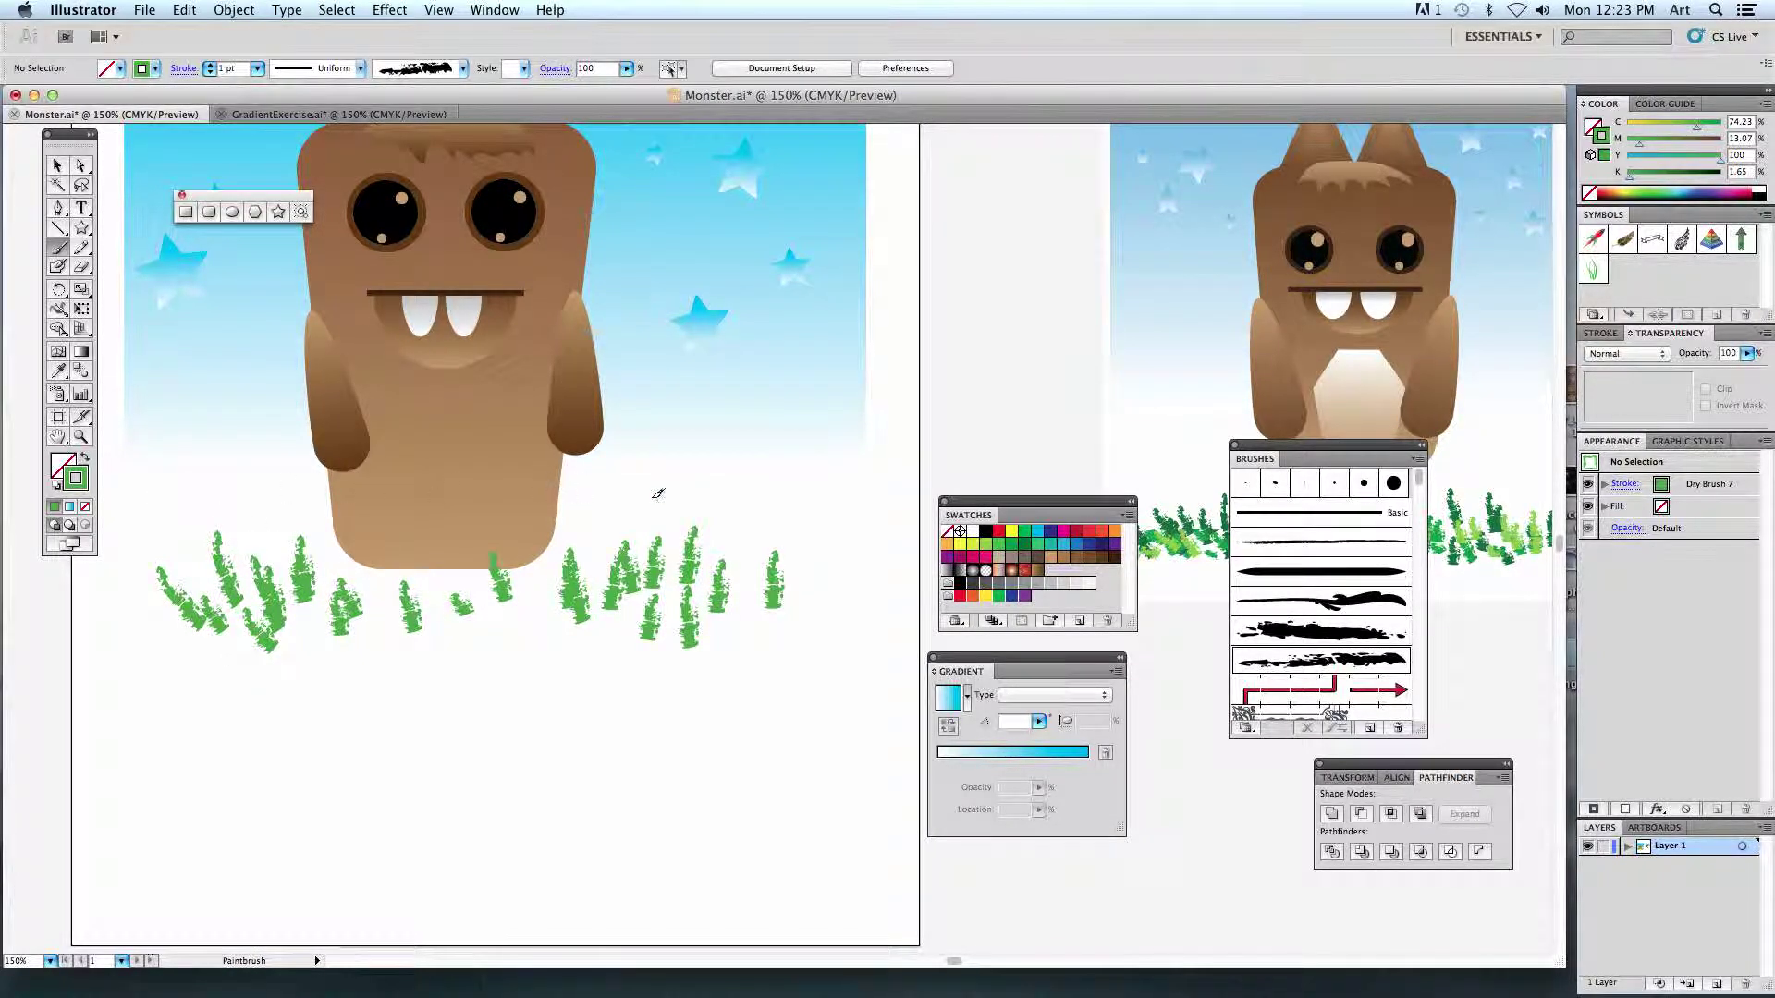
Paint dark green grass blades (C 78.55, M 36.23, Y 100, K 28.33) among the existing ones along the whole row and deselect them.
double_click(76, 477)
click(809, 417)
click(1076, 280)
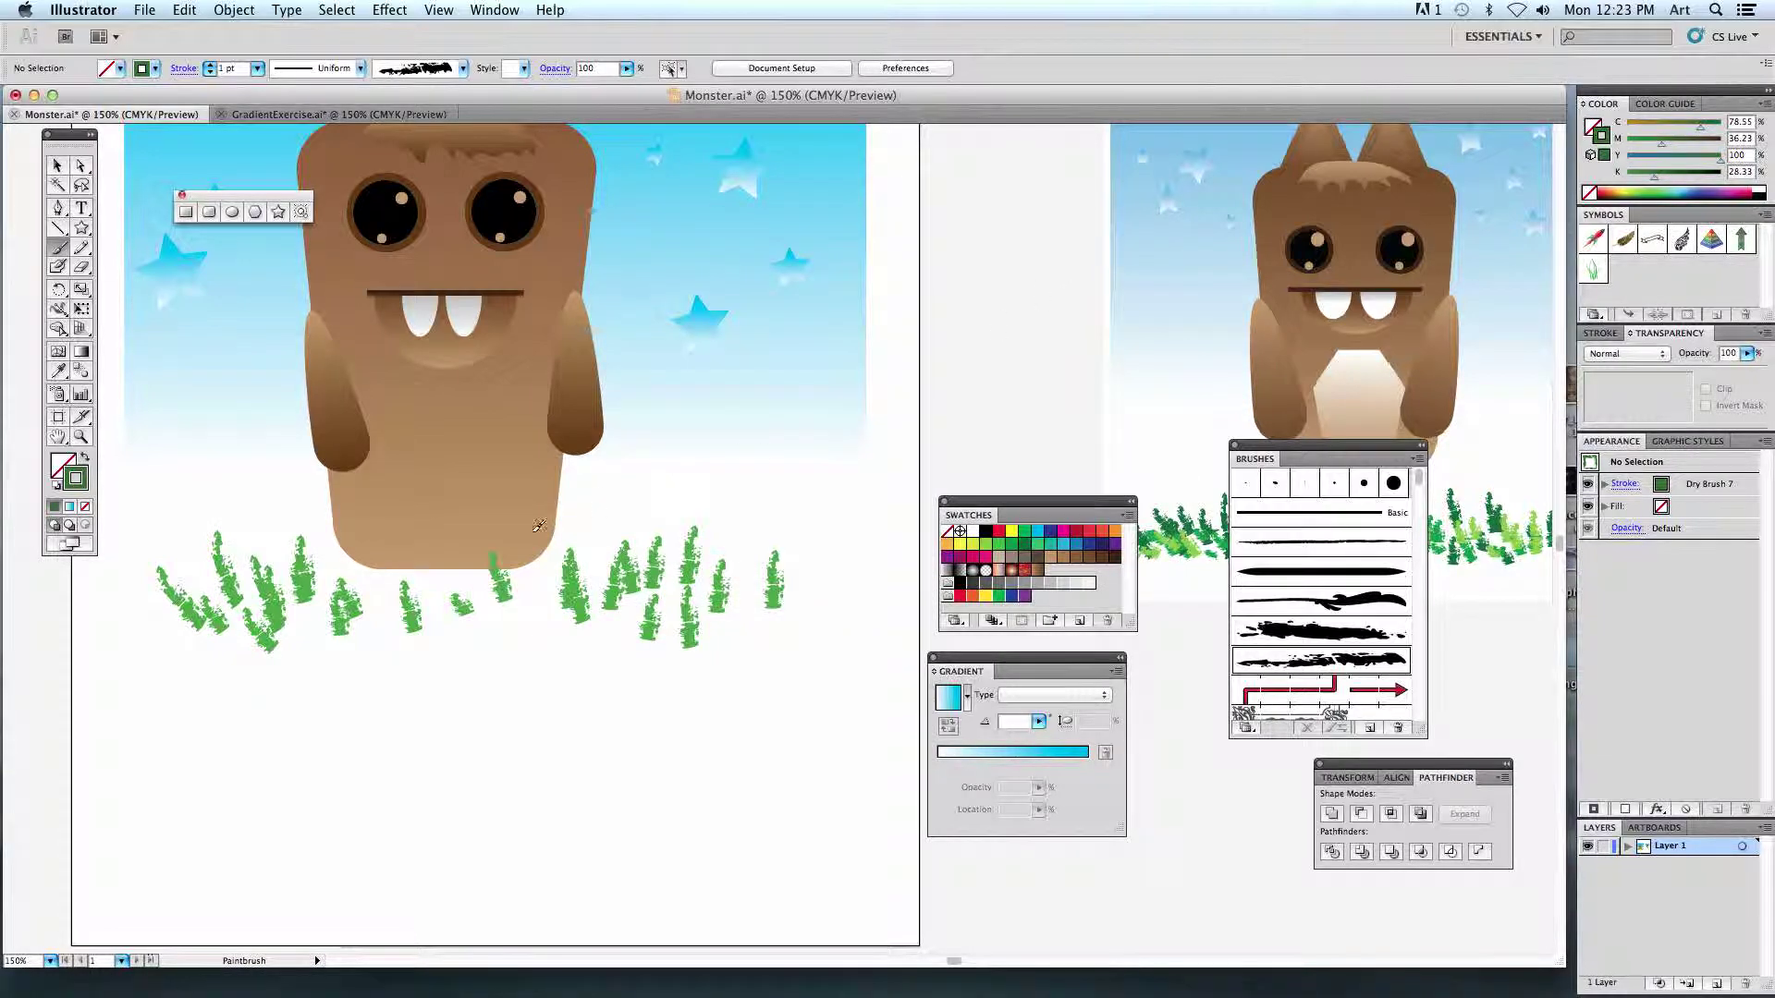
mouse_move(251, 549)
mouse_down()
mouse_move(278, 633)
mouse_move(315, 631)
mouse_up()
drag(221, 596, 242, 636)
drag(185, 581, 159, 636)
drag(301, 554, 338, 641)
drag(393, 582, 379, 625)
drag(481, 584, 464, 616)
drag(565, 537, 551, 603)
drag(647, 504, 619, 599)
drag(689, 553, 672, 610)
drag(748, 542, 727, 626)
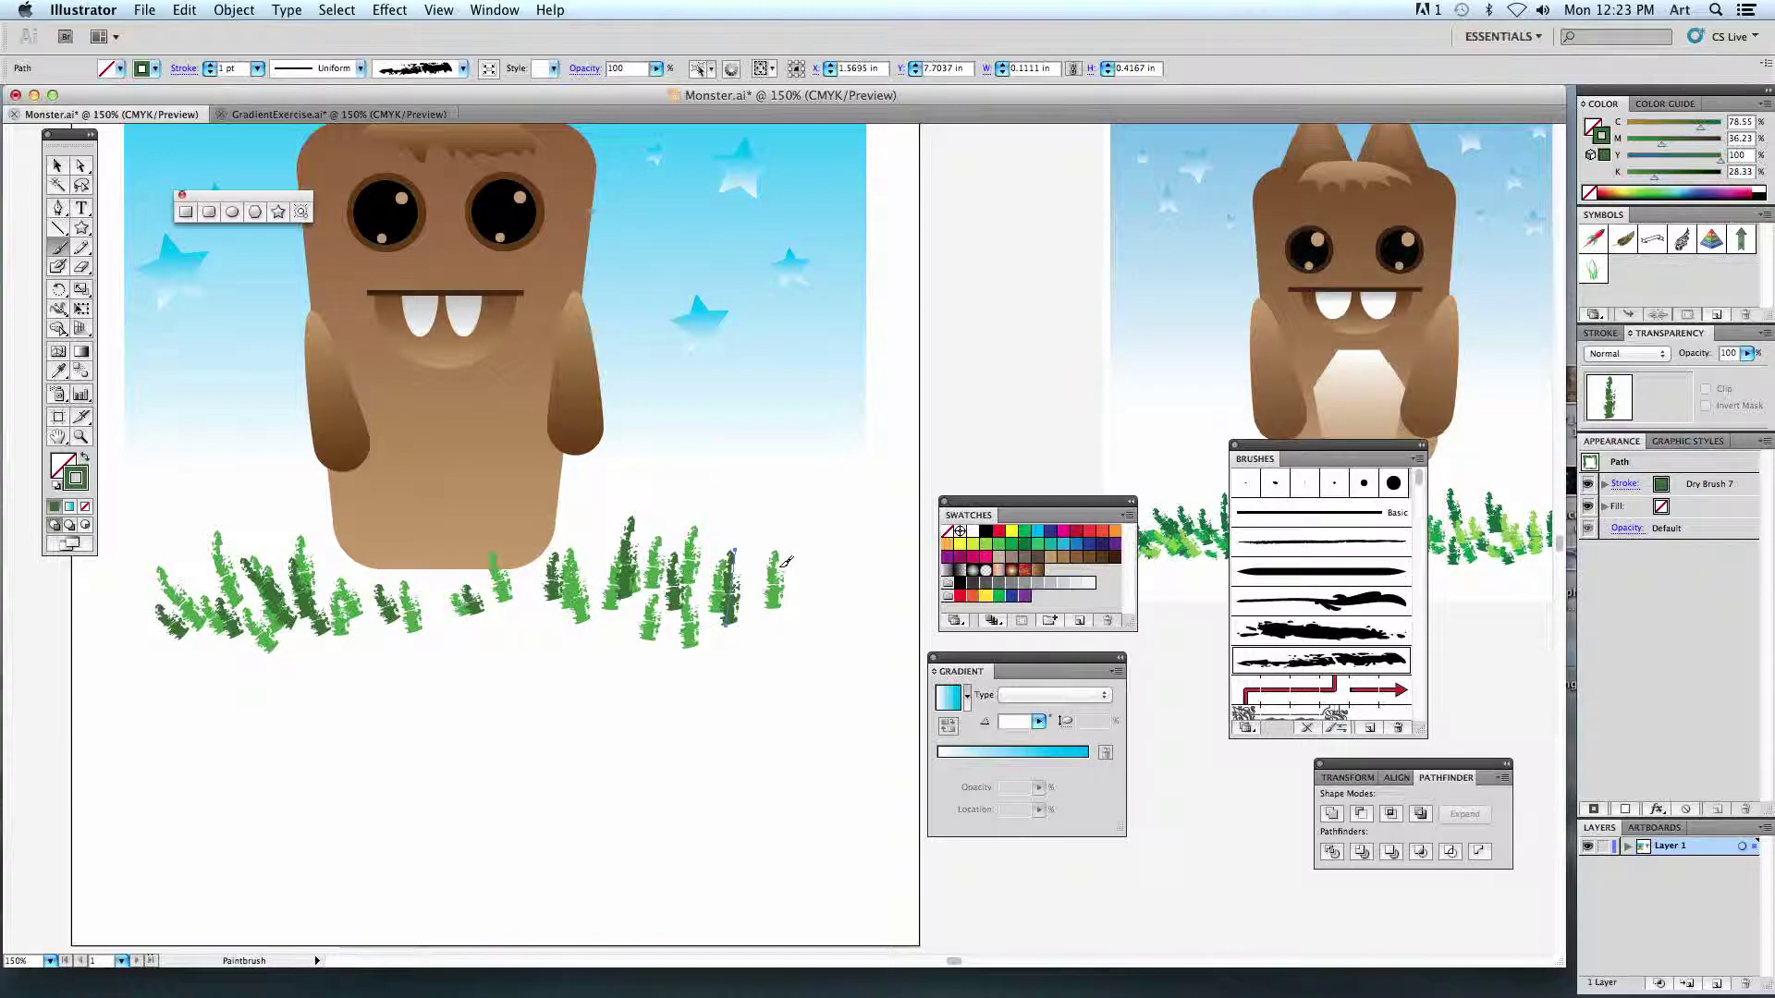
drag(781, 571, 766, 640)
drag(811, 582, 793, 647)
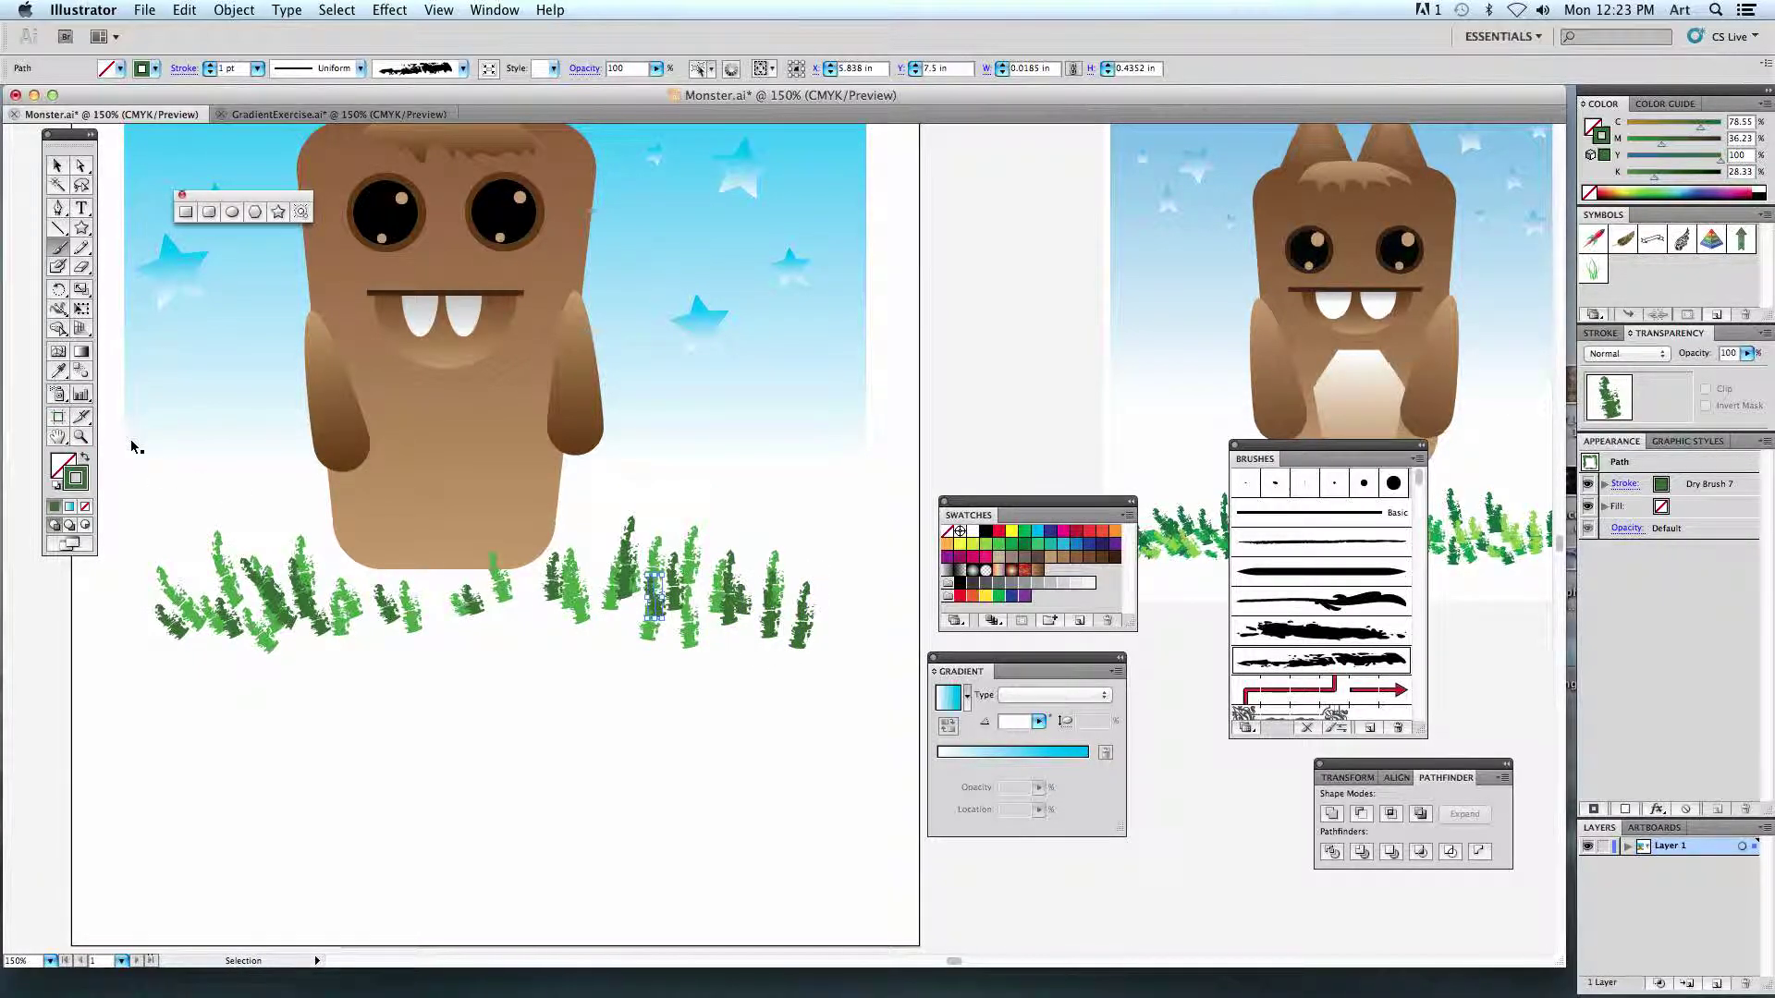
key(super+shift+a)
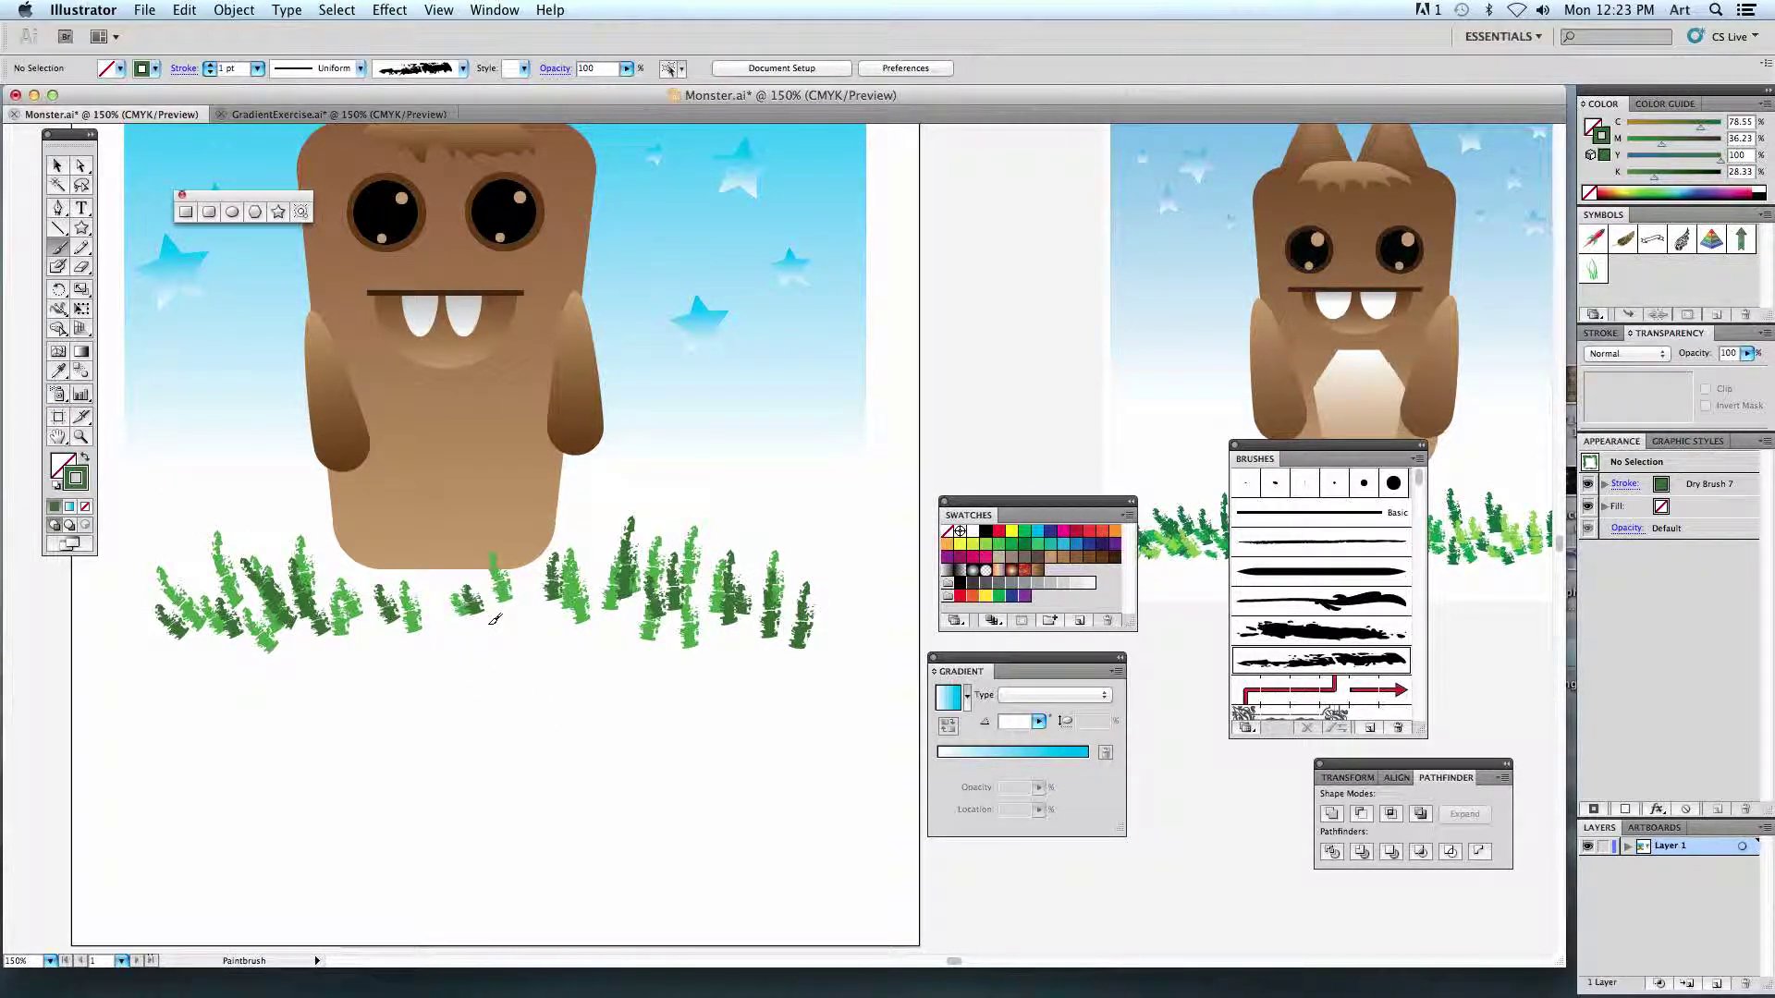
Add bright yellow-green grass blades (C 50, M 0, Y 100, K 0) across the row, extending it to both ends.
drag(174, 566, 185, 610)
drag(193, 592, 247, 559)
click(985, 545)
drag(202, 614, 192, 566)
mouse_move(144, 636)
mouse_down()
mouse_move(122, 567)
mouse_move(167, 582)
mouse_up()
drag(245, 619, 236, 541)
drag(314, 617, 305, 562)
drag(374, 616, 370, 548)
drag(578, 614, 587, 507)
drag(665, 597, 669, 504)
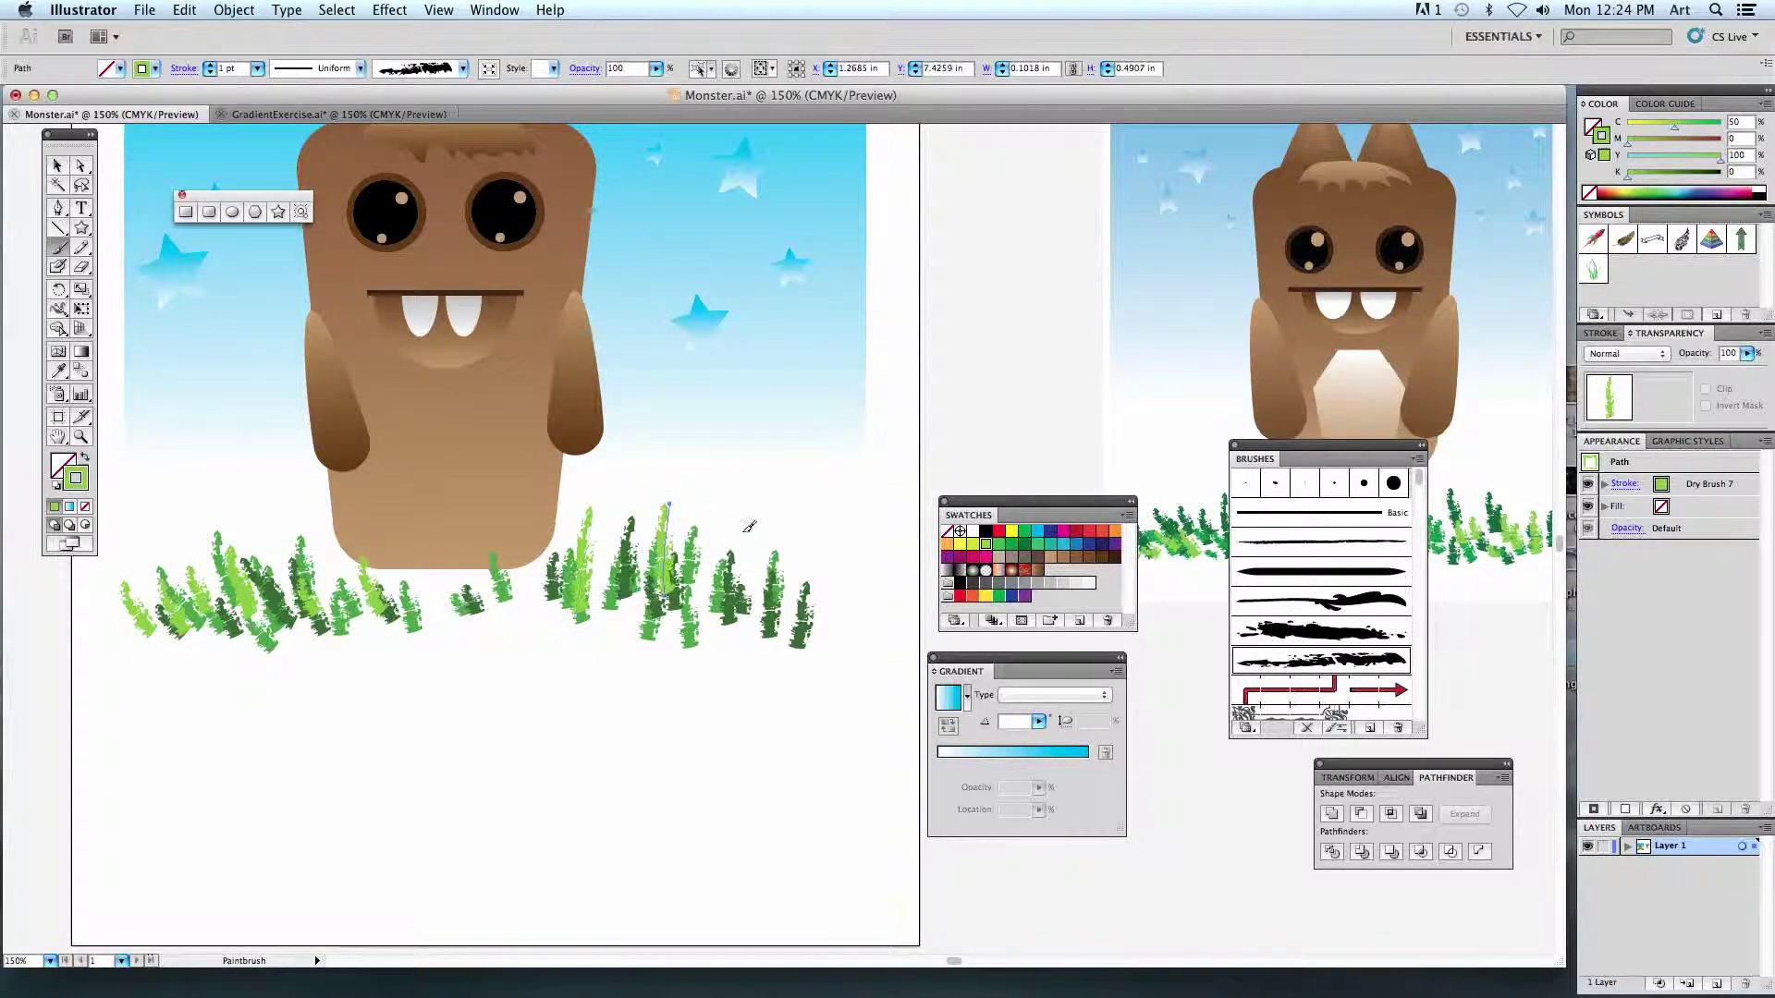
mouse_move(818, 636)
mouse_down()
mouse_move(837, 564)
mouse_move(775, 695)
mouse_up()
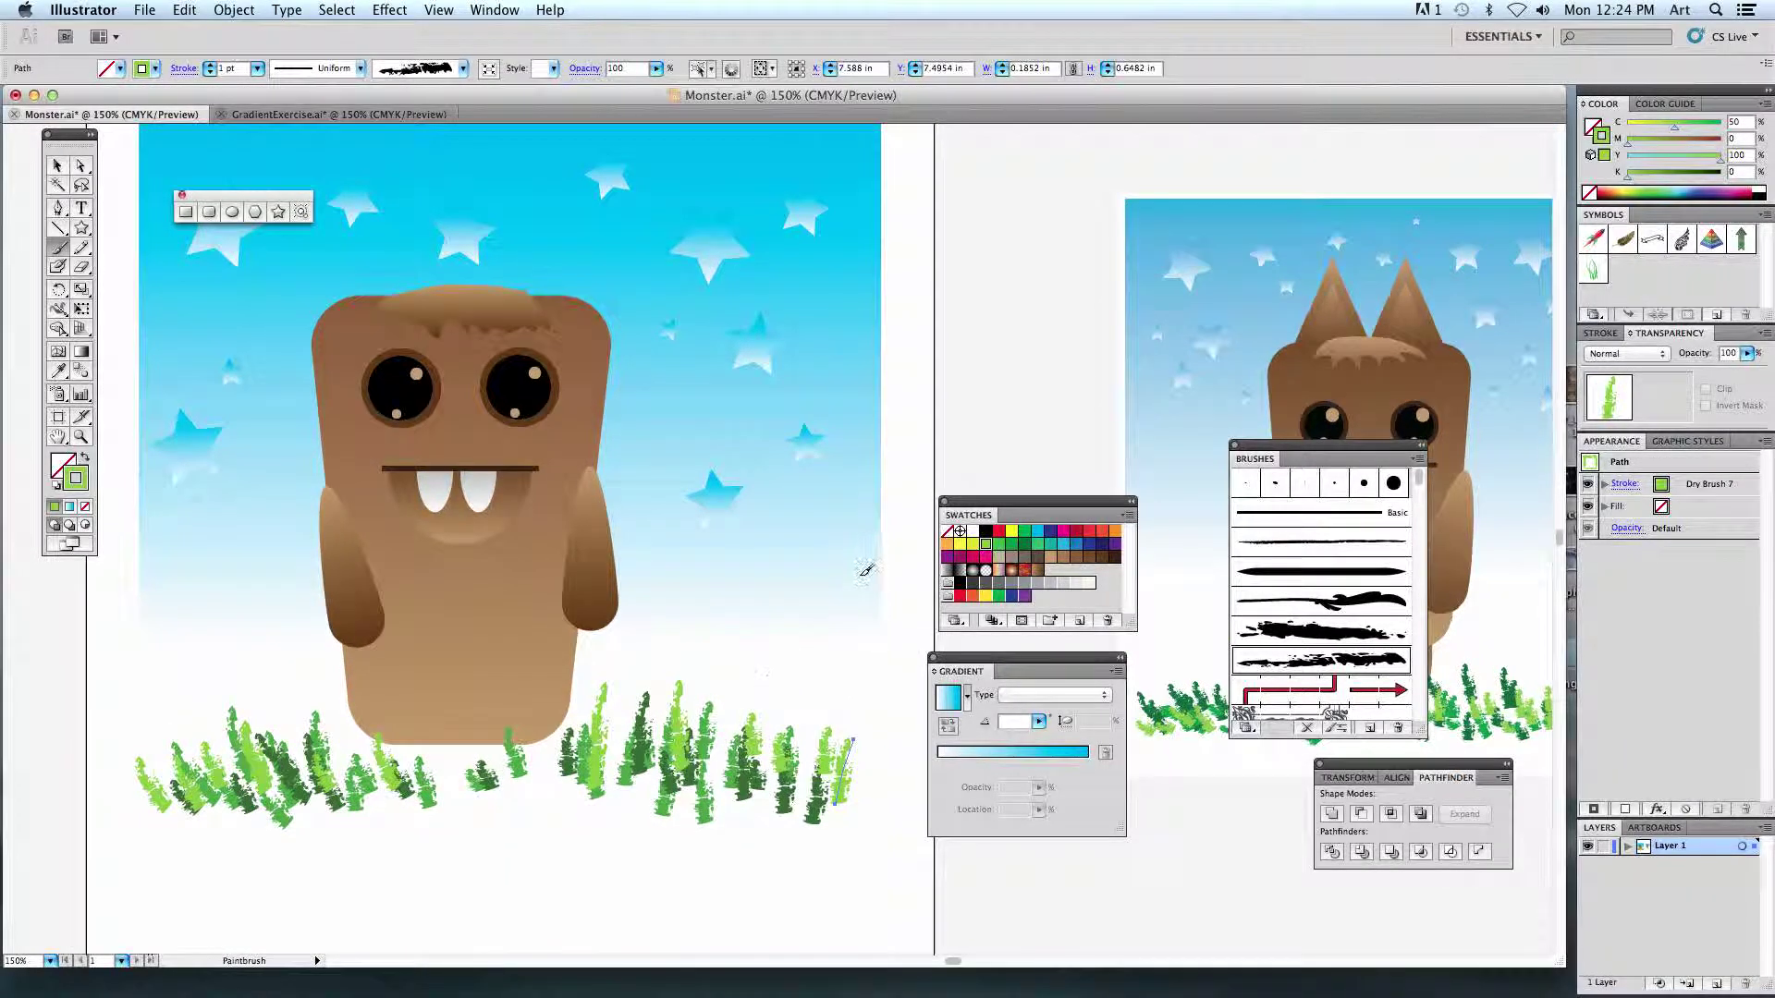
Compare the whole monster scene with the reference illustration and switch to the GradientExercise.ai document.
key(super+minus)
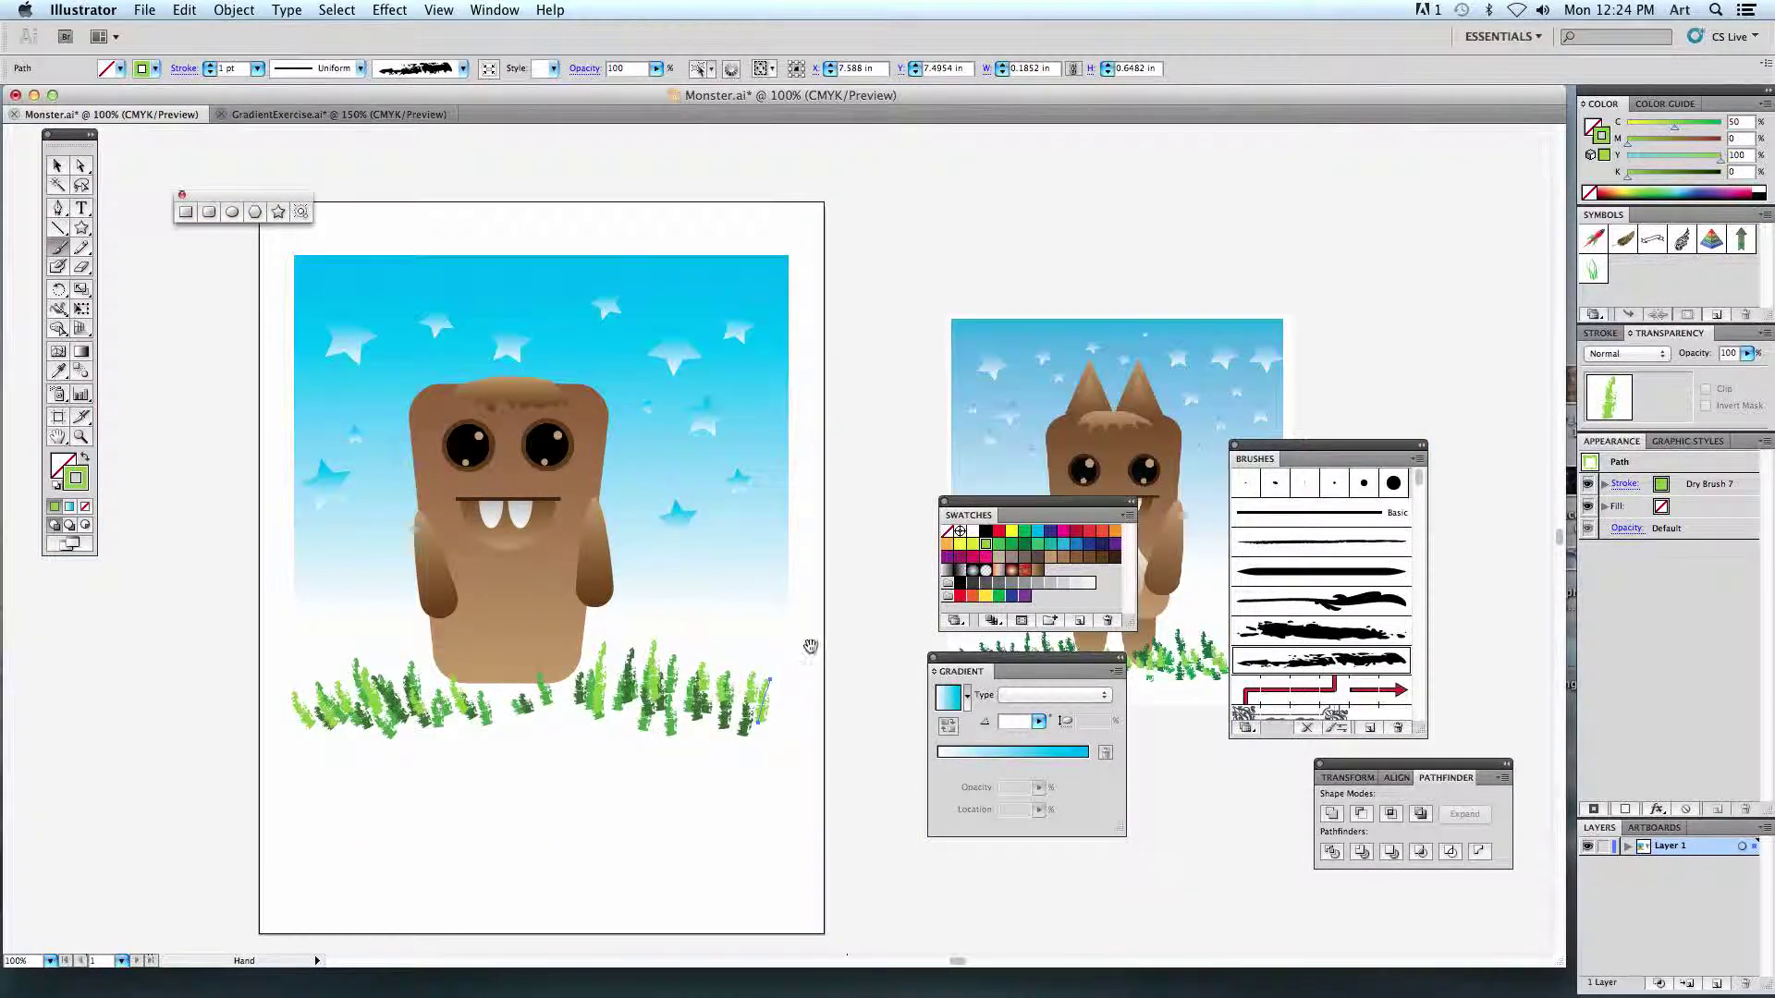
drag(802, 645, 728, 544)
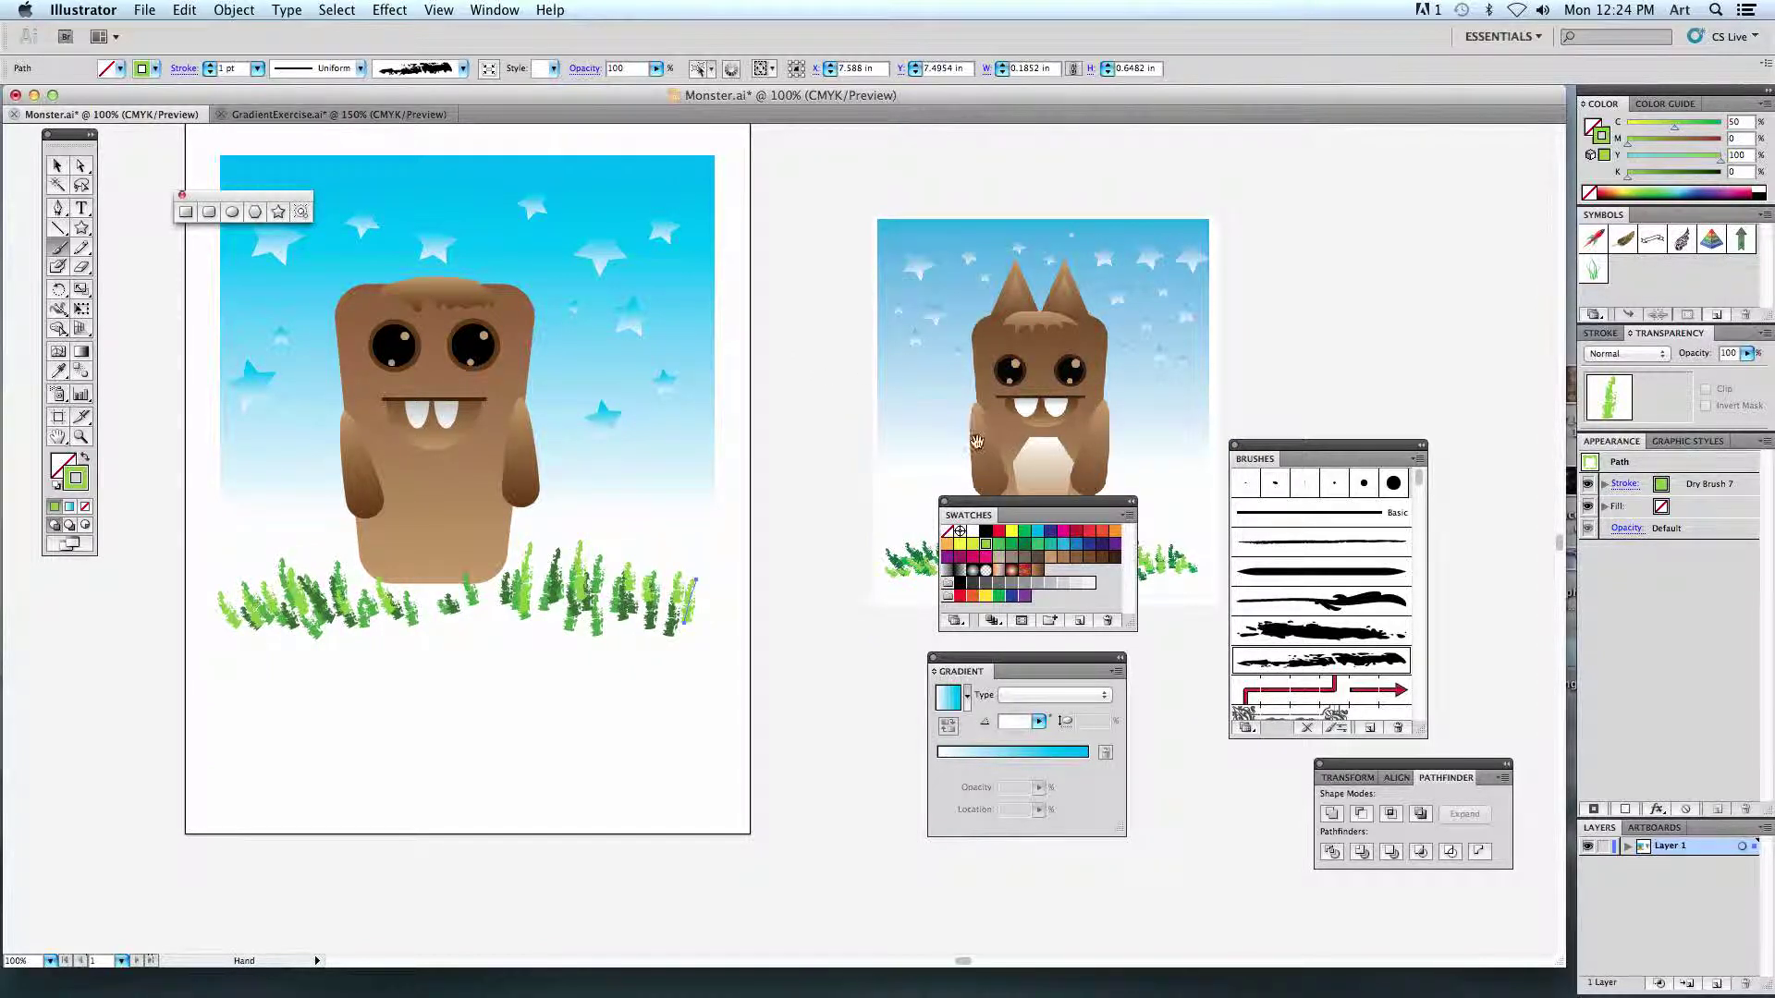
drag(965, 430, 913, 412)
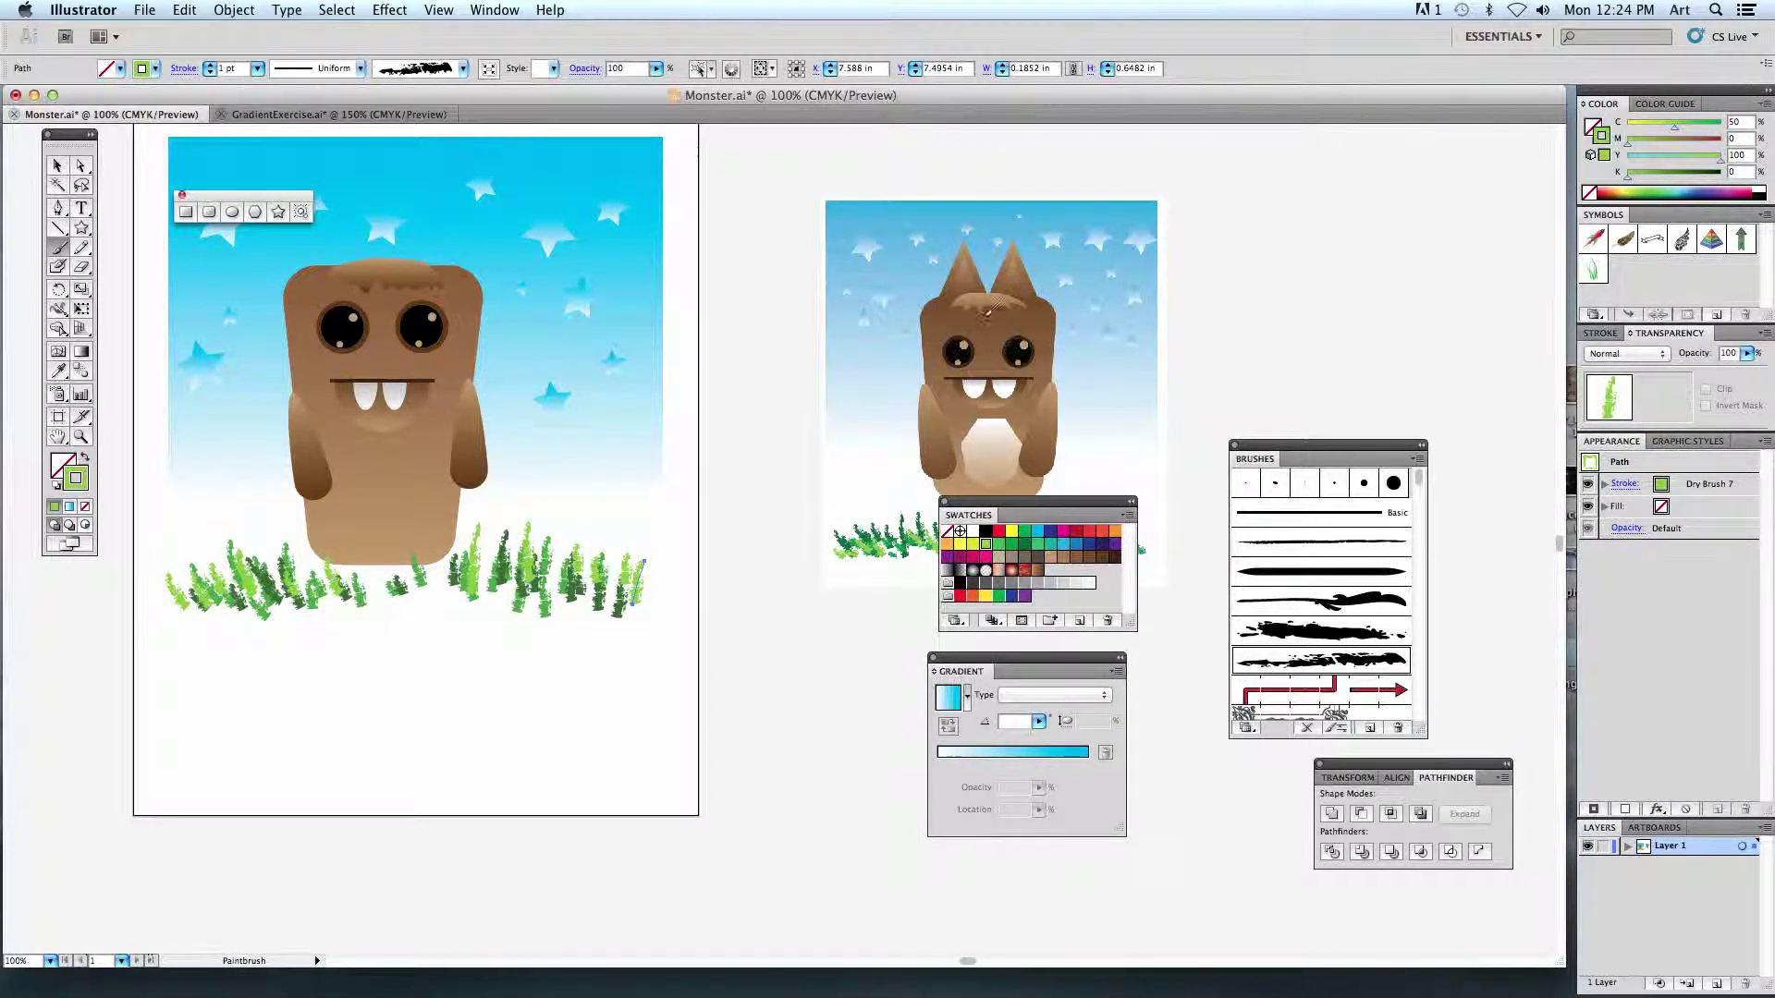
drag(821, 385, 817, 404)
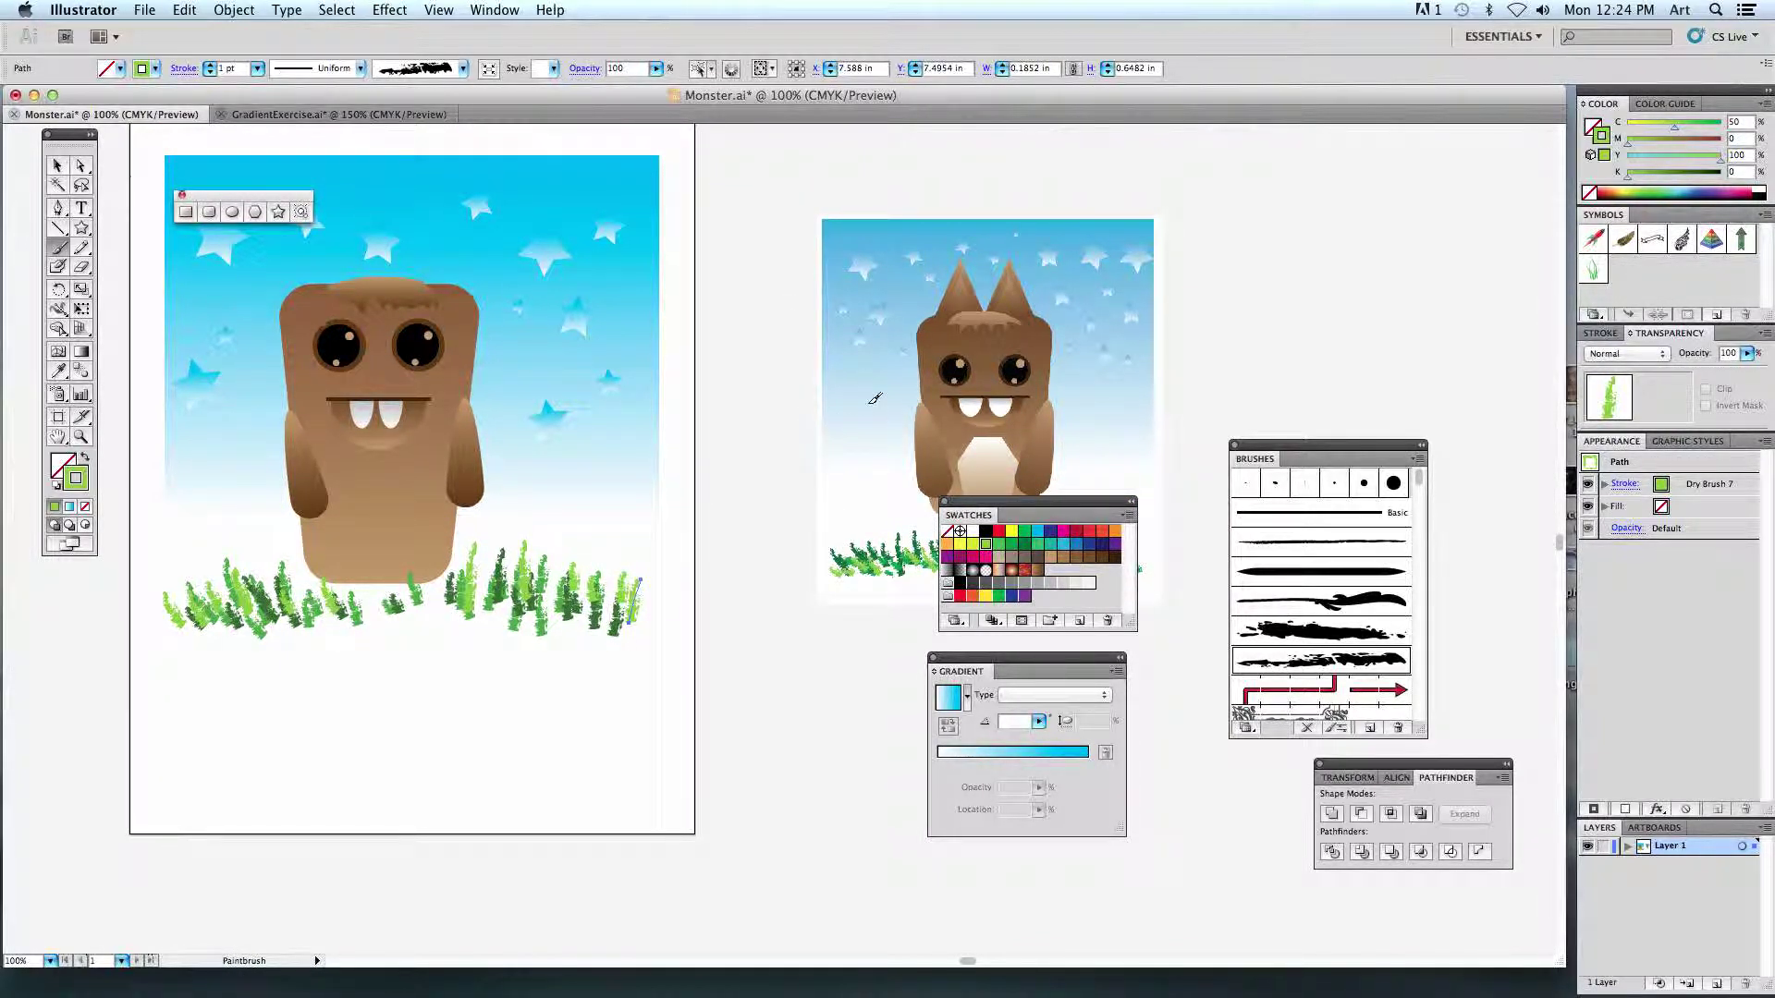
click(278, 114)
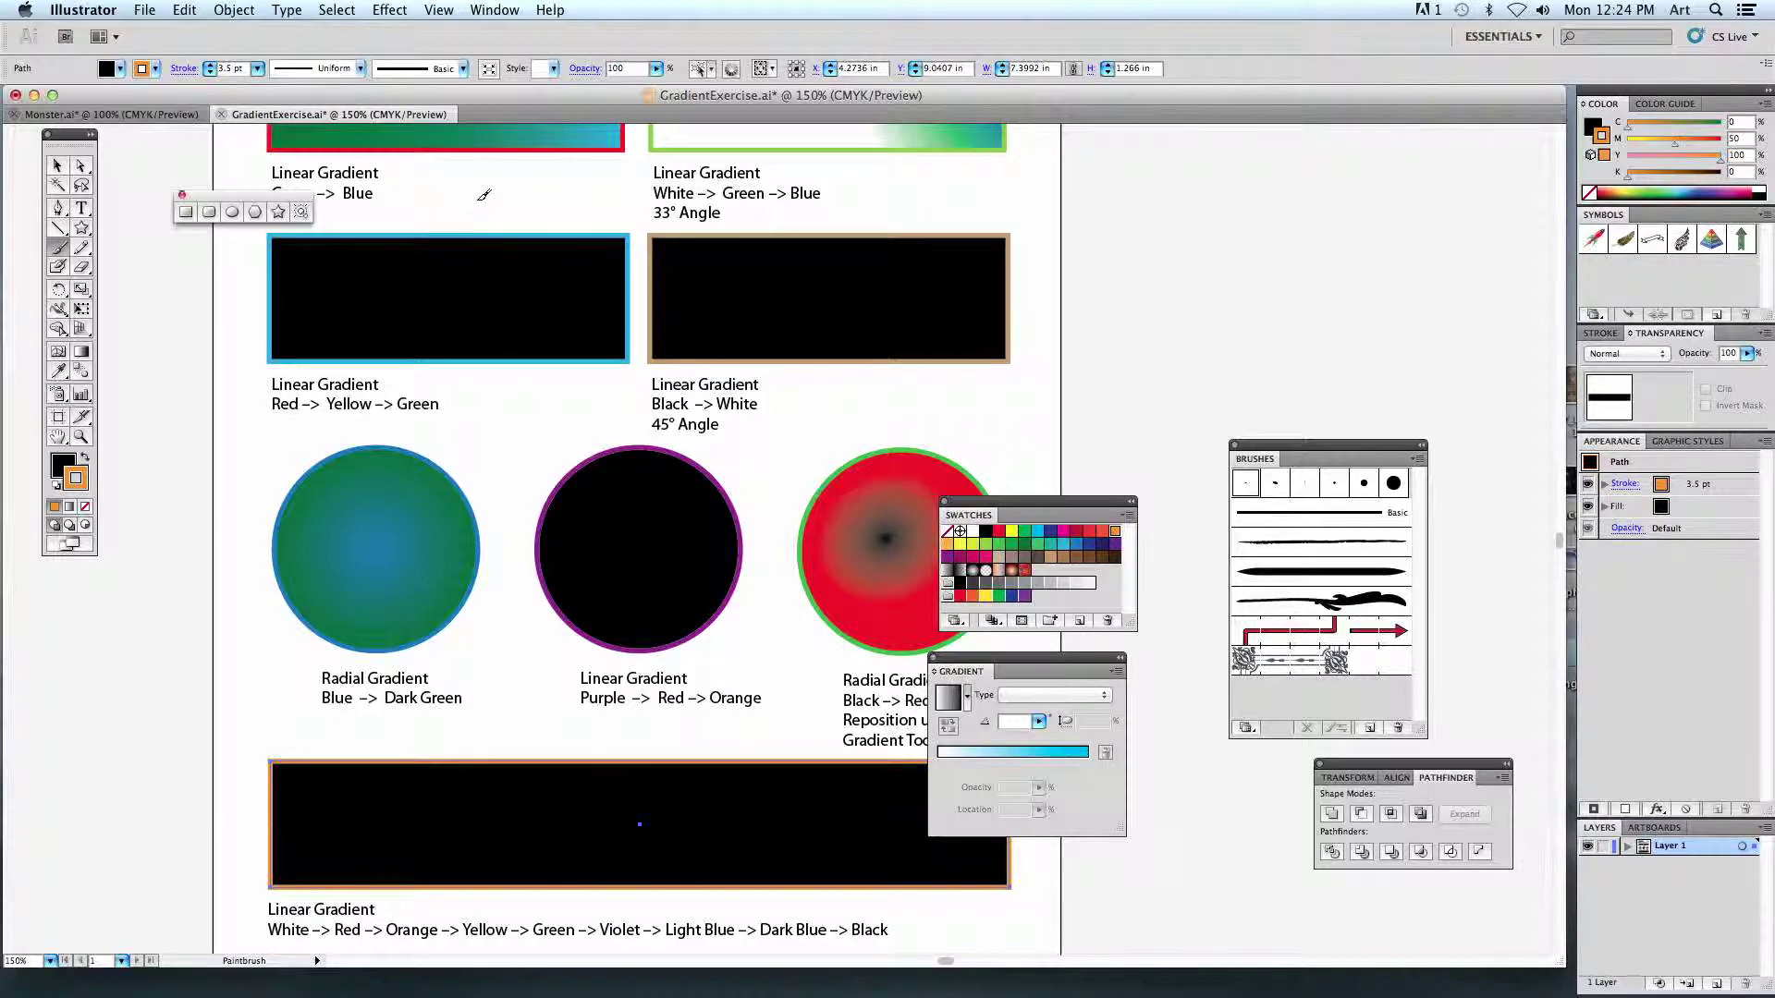
mouse_move(1230, 989)
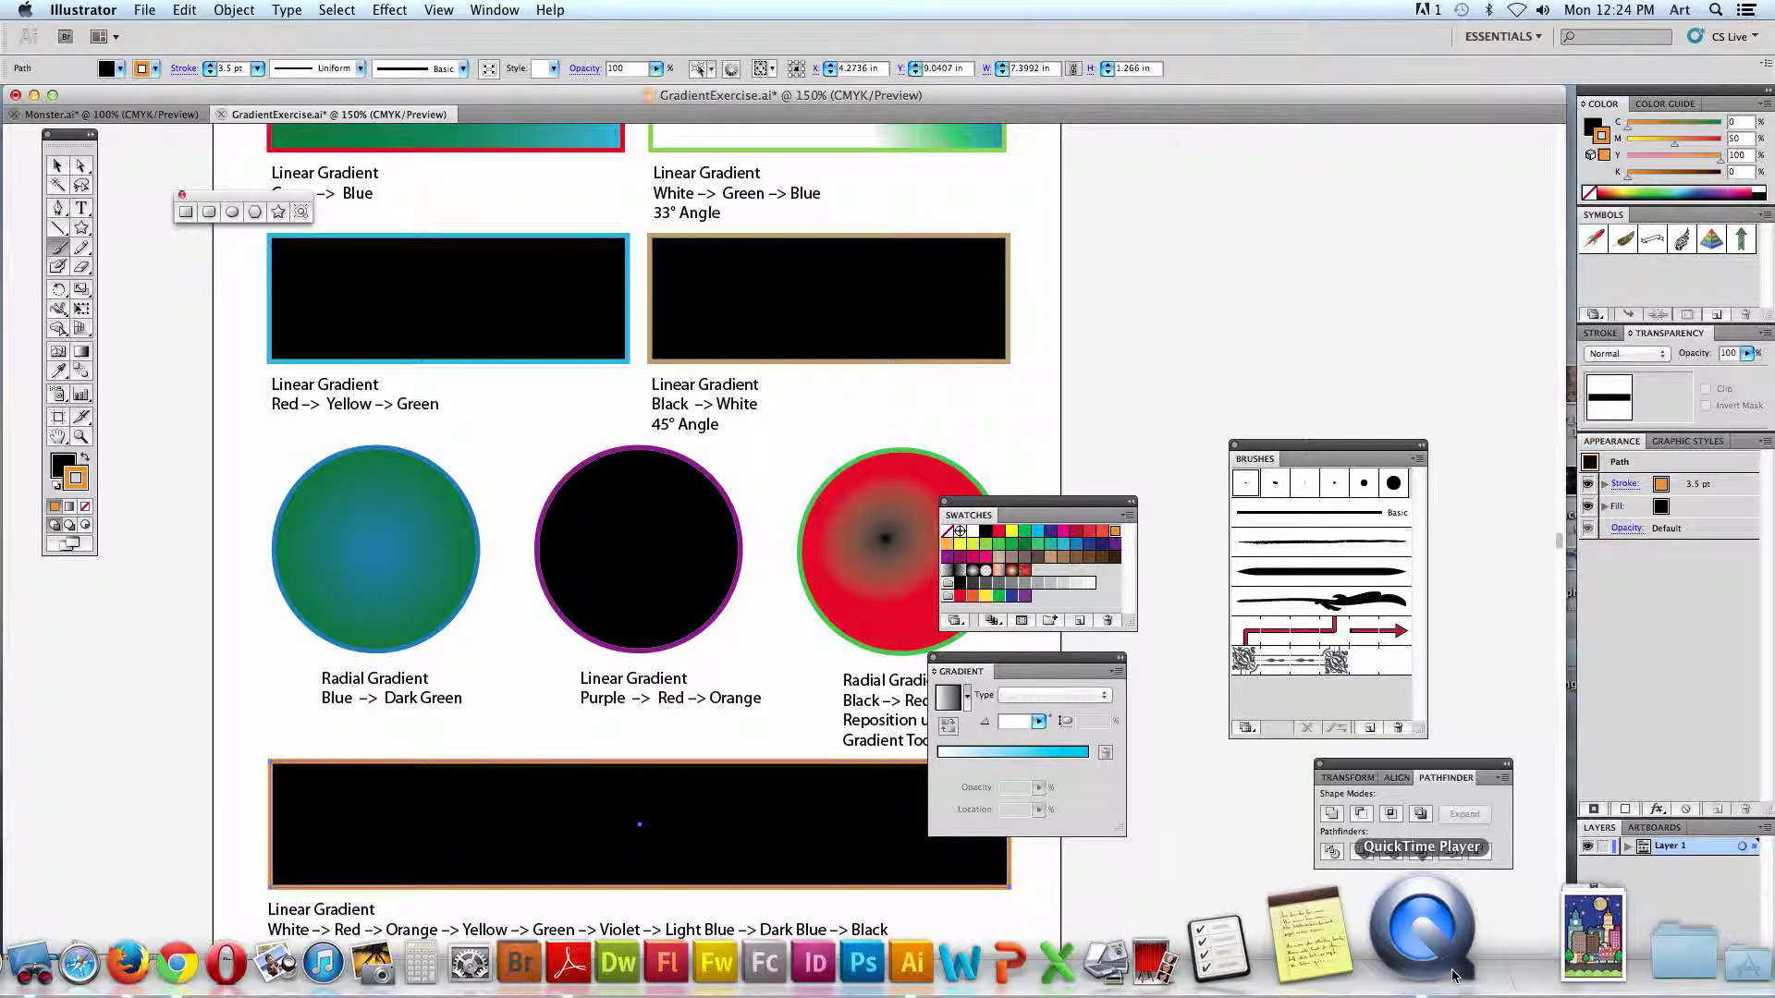